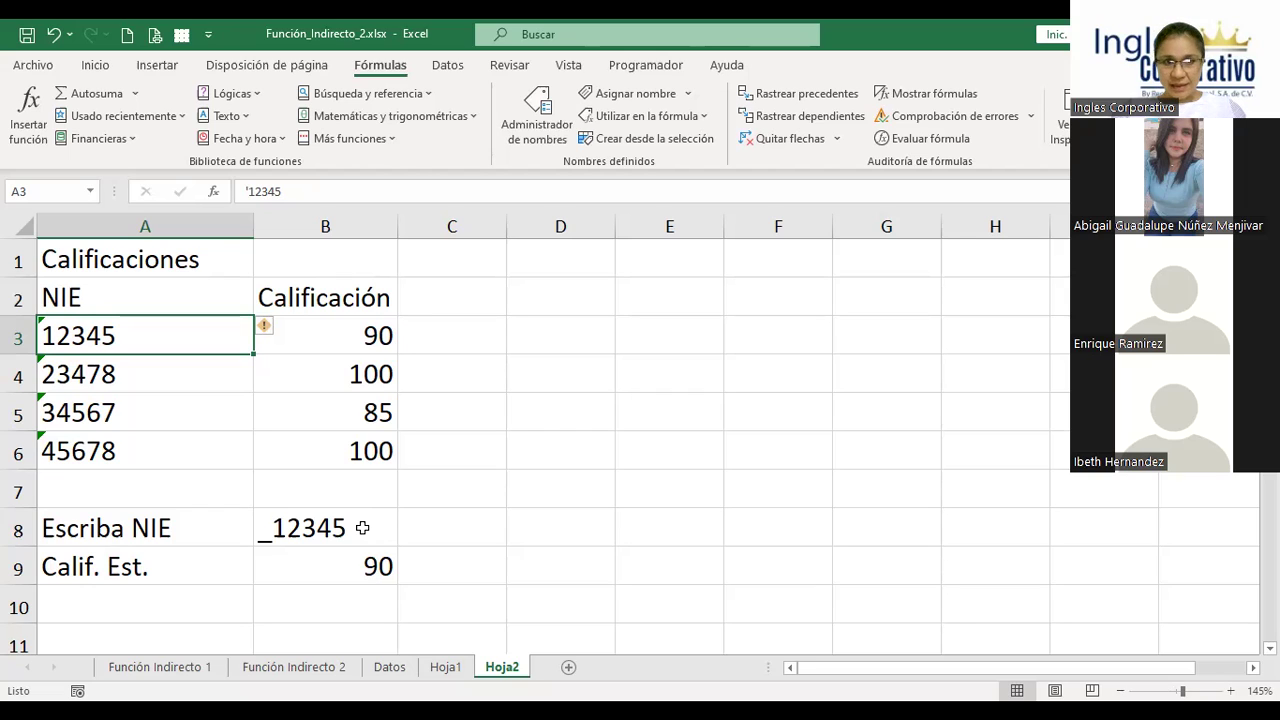
# Check the NIE _12345 in B8, then open B9's formula to reveal =+INDIRECTO(B8).
pyautogui.click(333, 526)
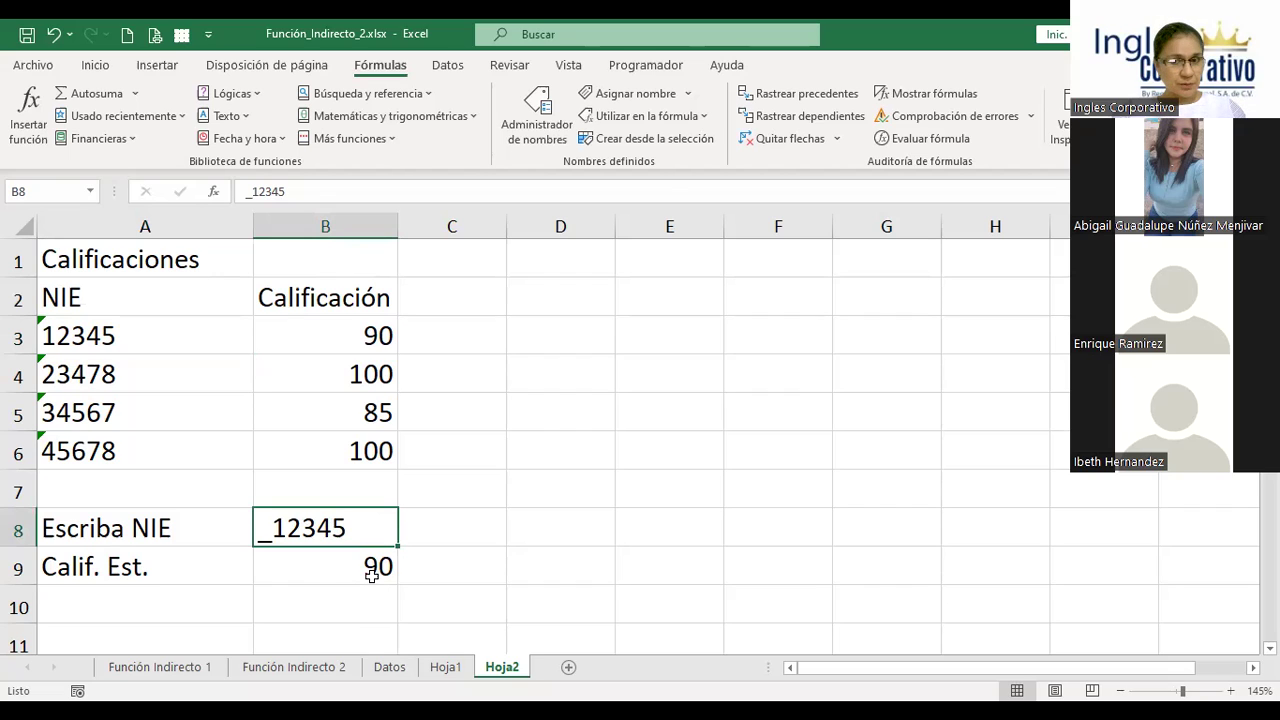
pyautogui.click(371, 573)
pyautogui.press('F2')
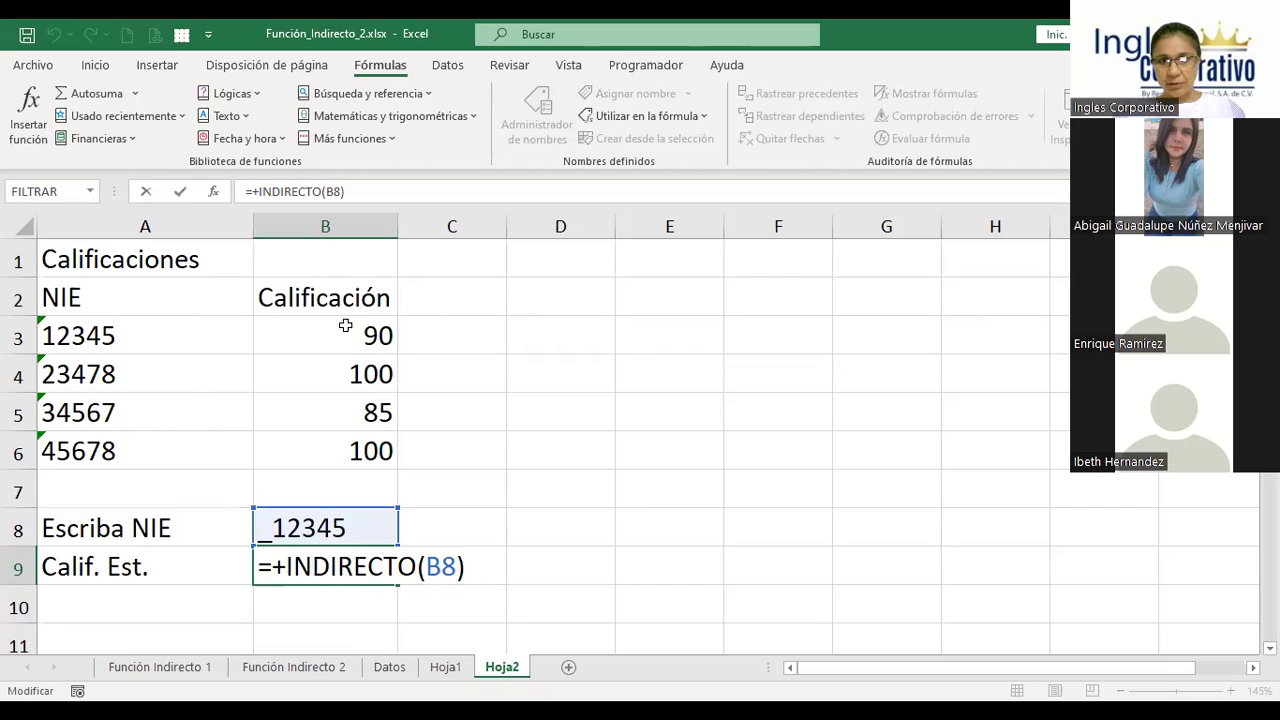
# Delete the B8 argument inside B9's INDIRECTO, leaving =+INDIRECTO() with empty parentheses.
pyautogui.hotkey('ctrl', 'Return')
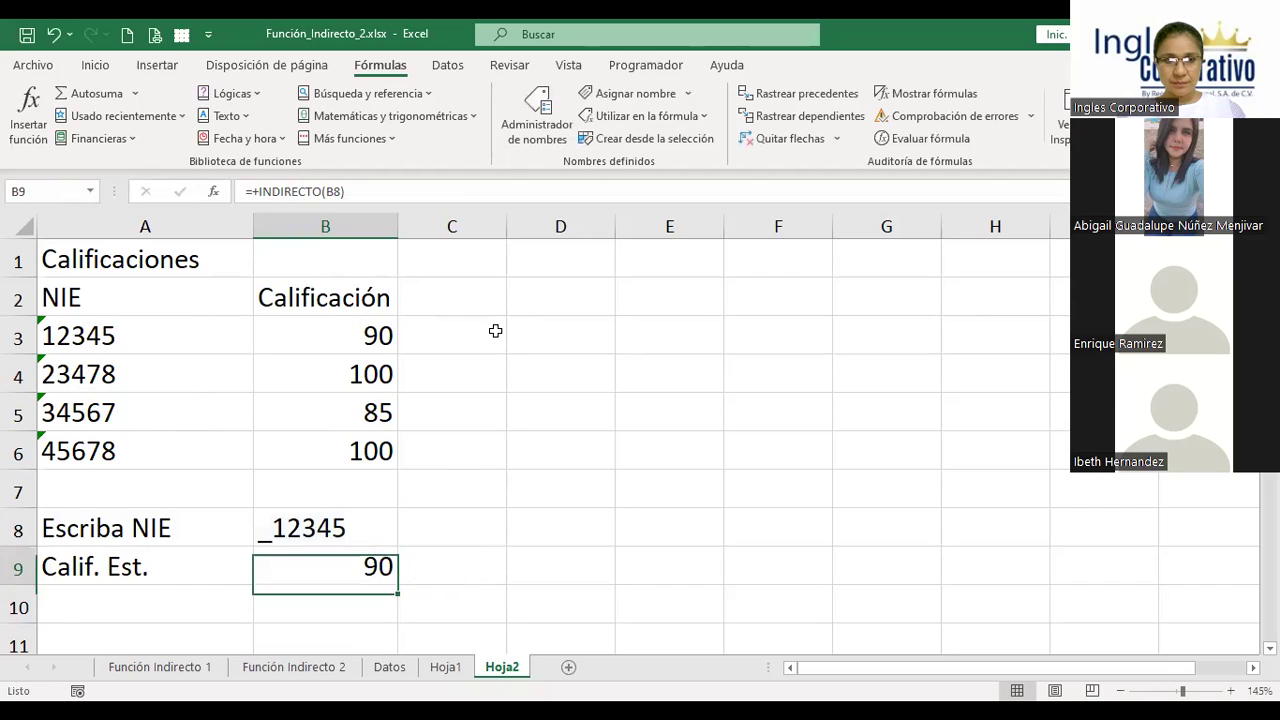
pyautogui.press('Up')
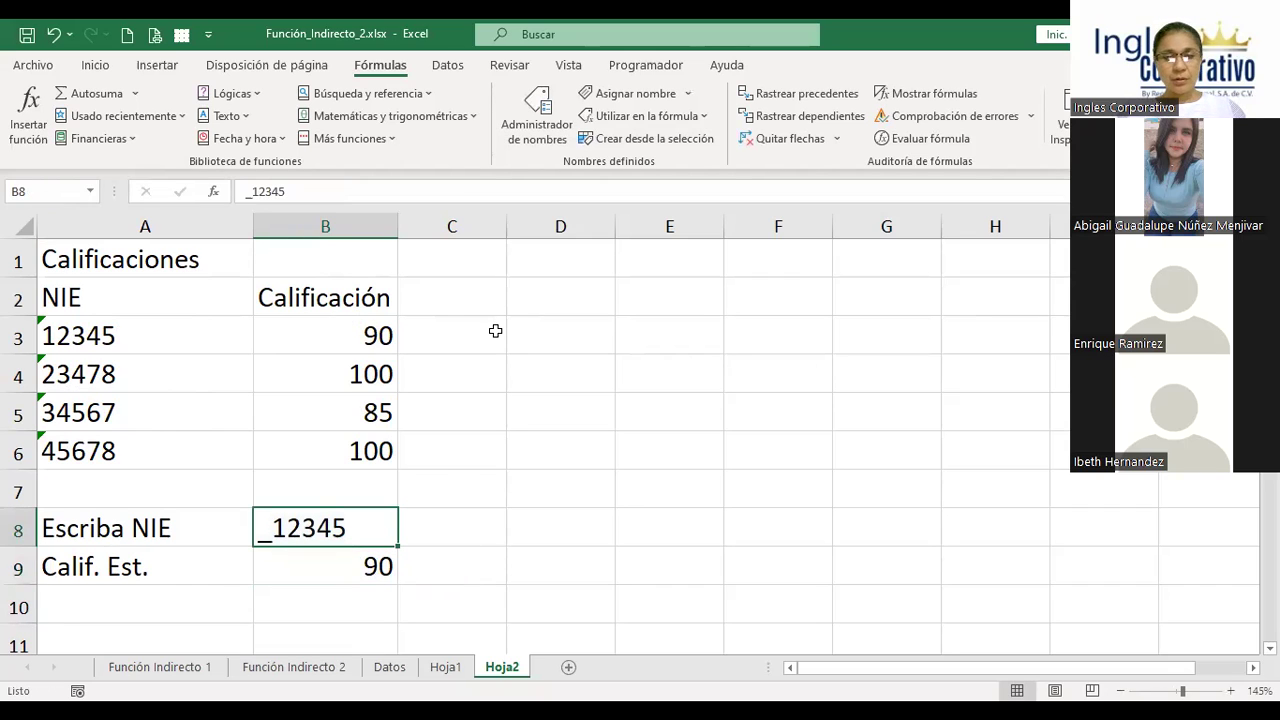
pyautogui.press('Down')
pyautogui.press('Up')
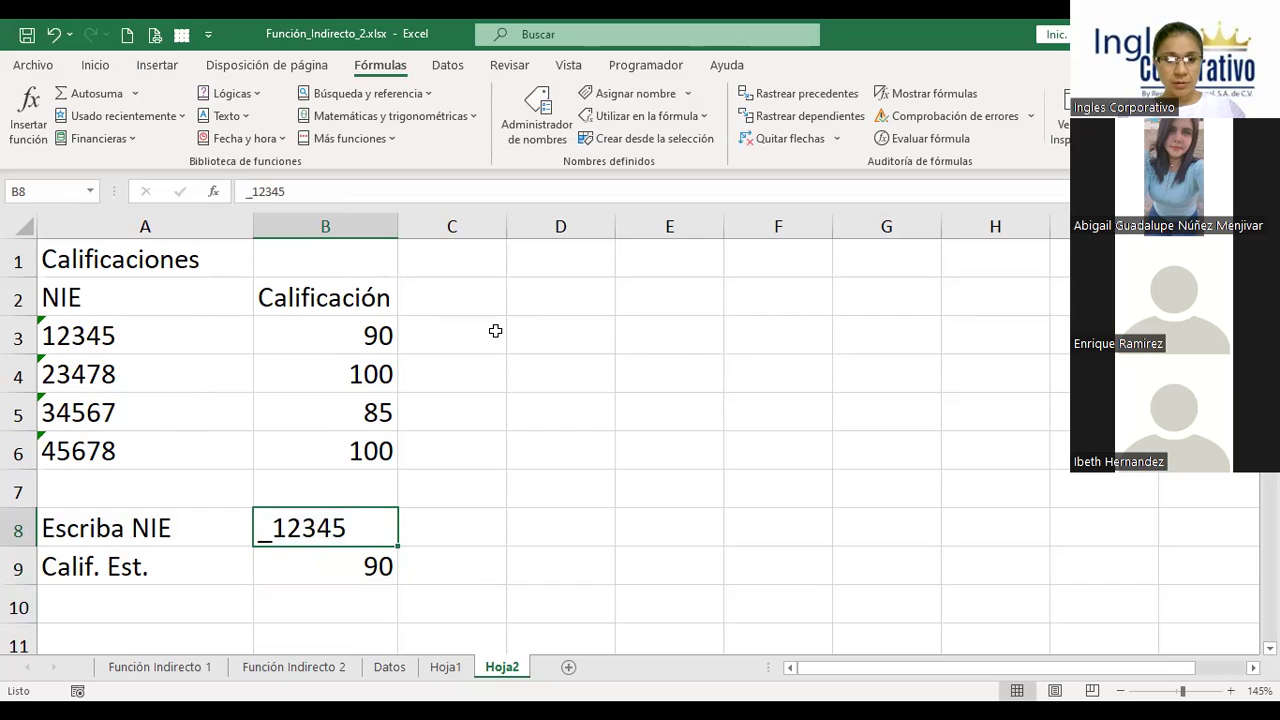
pyautogui.press('Down')
pyautogui.press('F2')
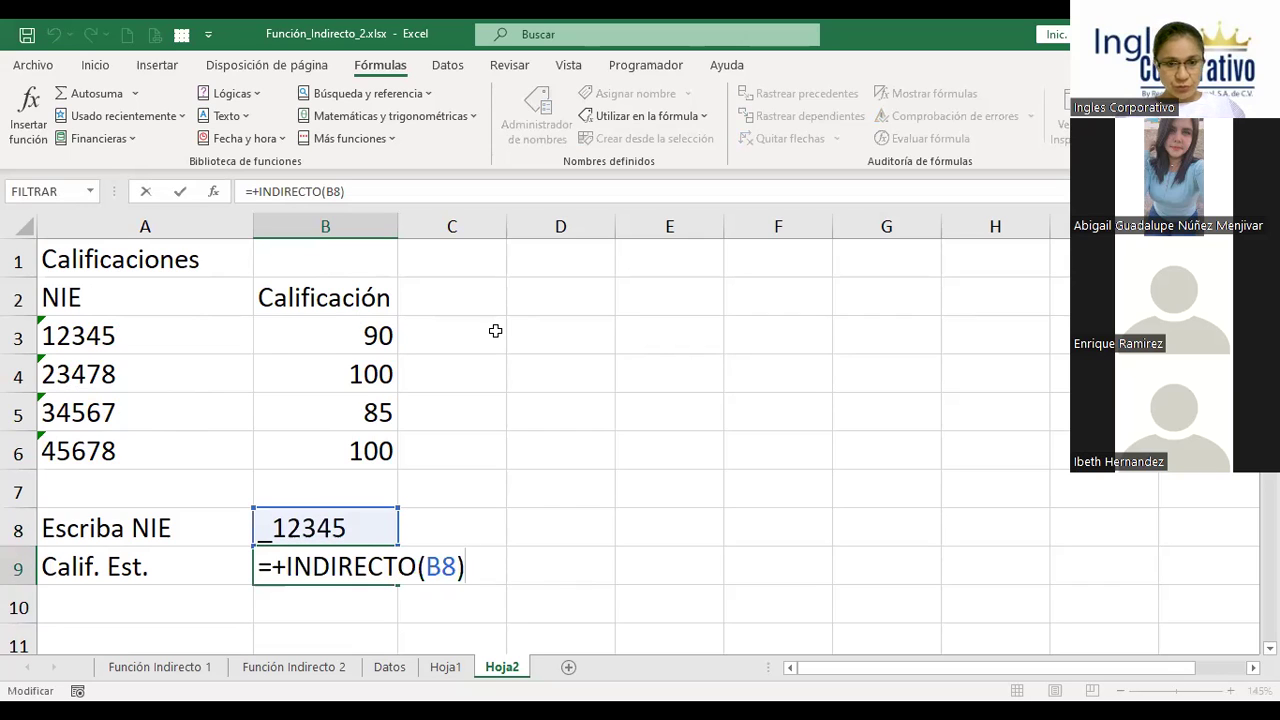
pyautogui.press('BackSpace')
pyautogui.press('BackSpace')
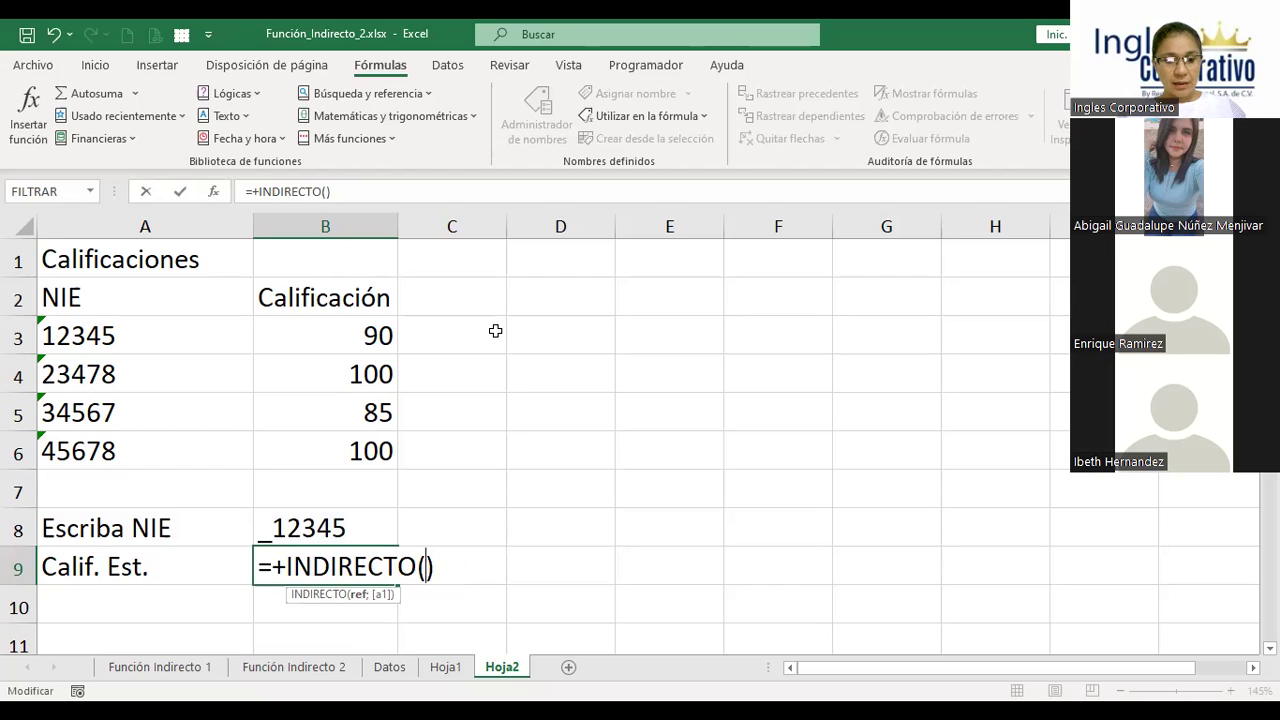
# Rebuild B9's formula as =+INDIRECTO("_"&B8) and confirm it.
pyautogui.write('"_"')
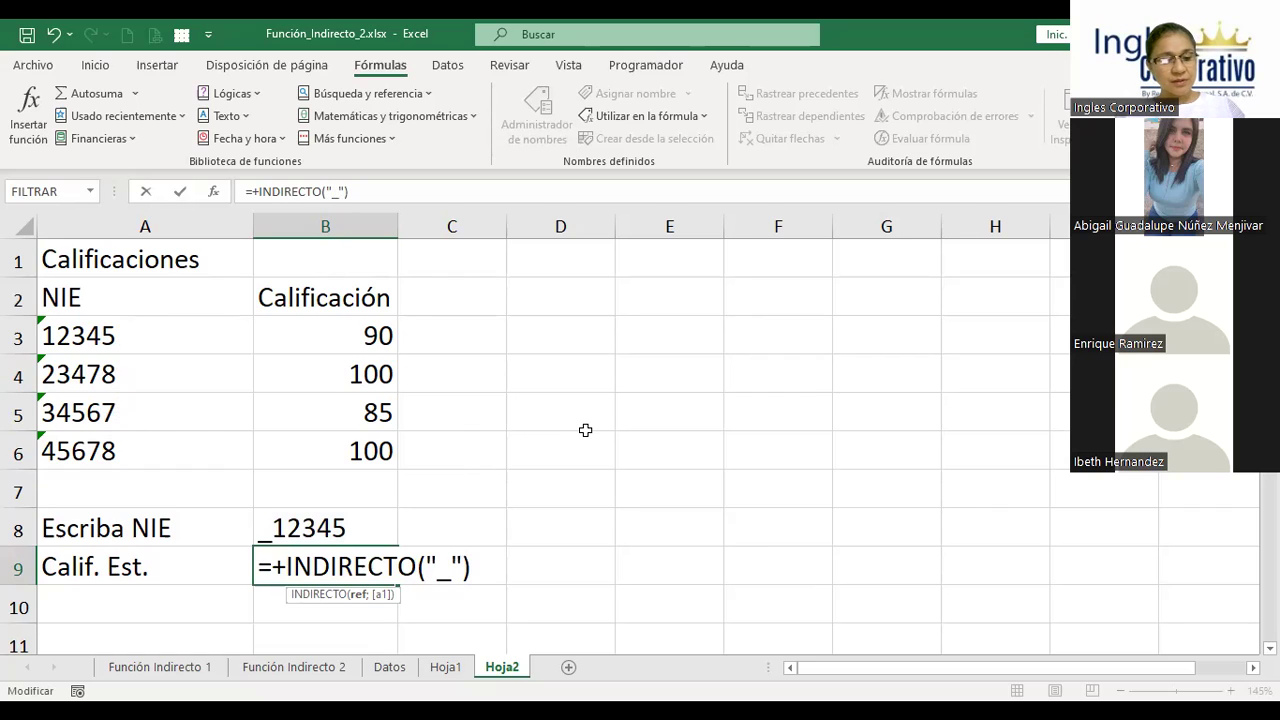
pyautogui.write('&')
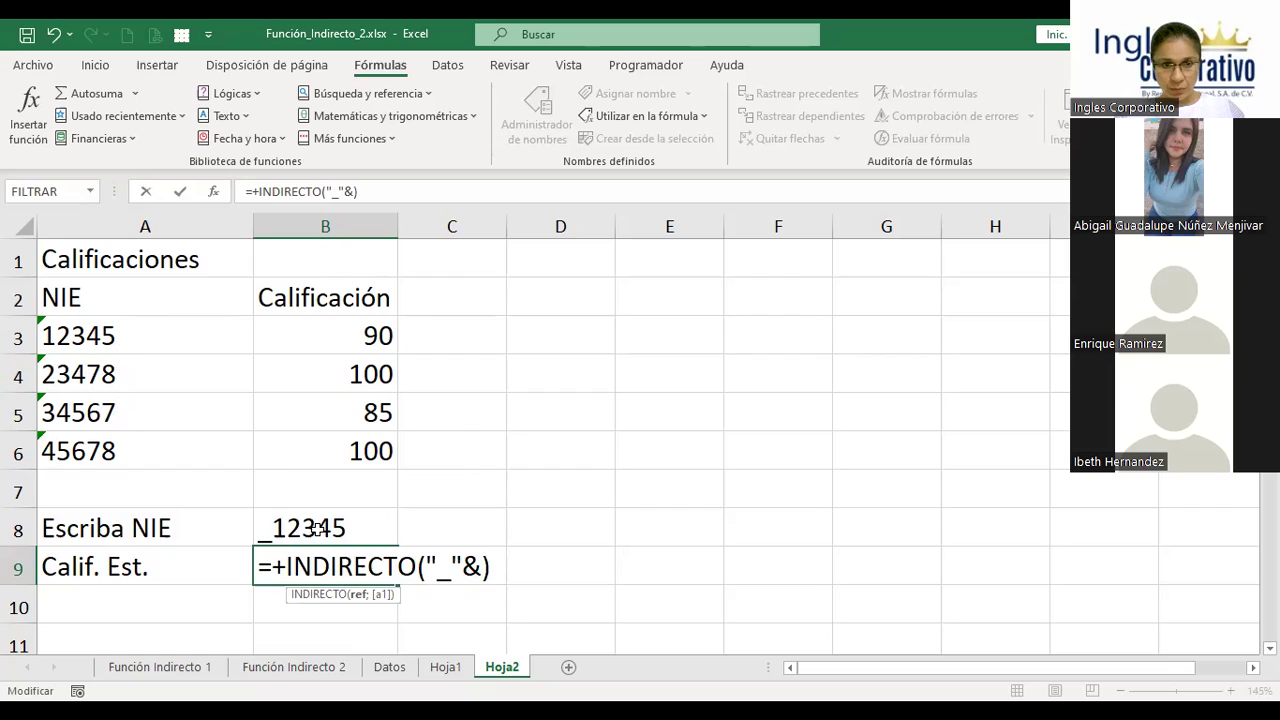
pyautogui.click(316, 529)
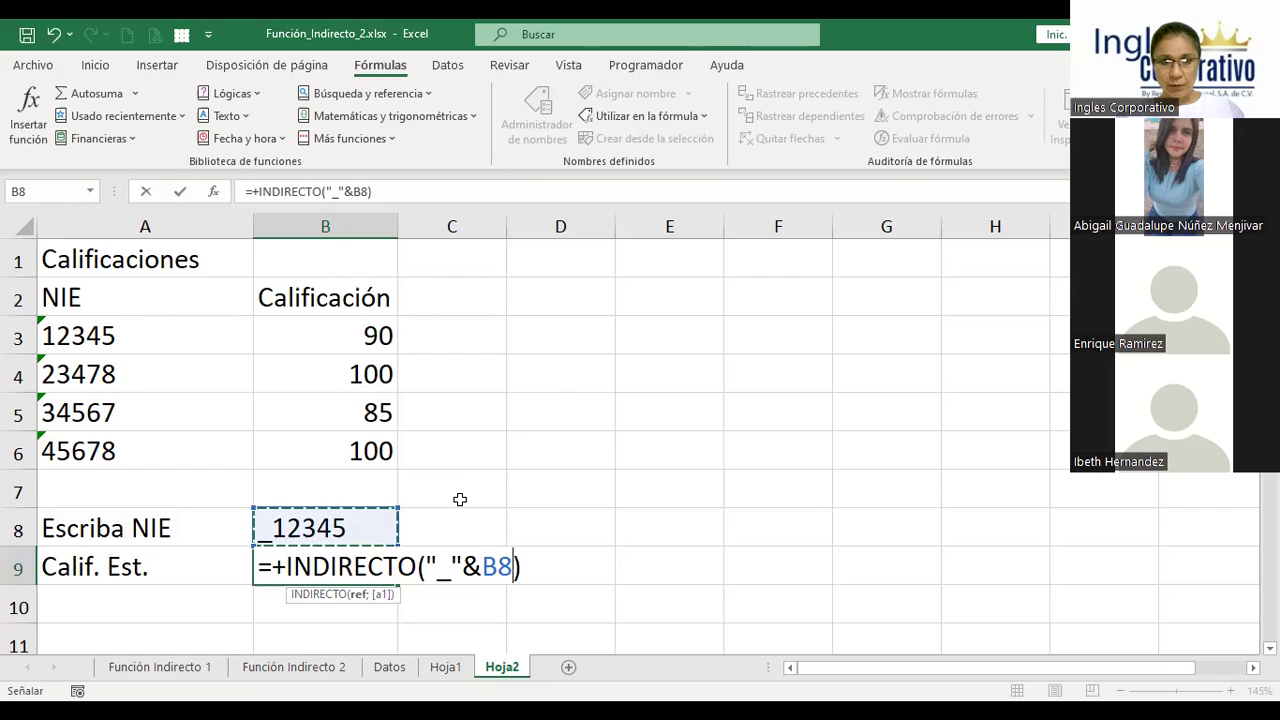
pyautogui.hotkey('shift', 'Return')
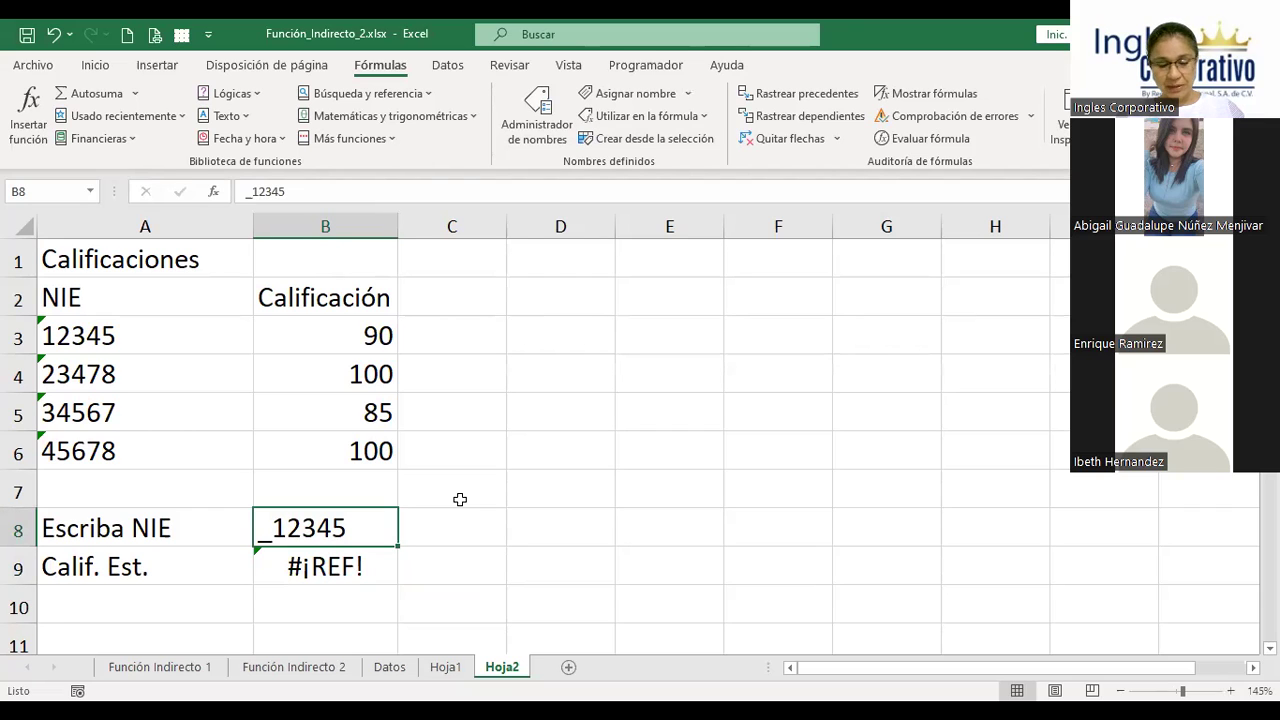
# Remove the leading underscore from B8 so it reads 12345.
pyautogui.press('F2')
pyautogui.press('Home')
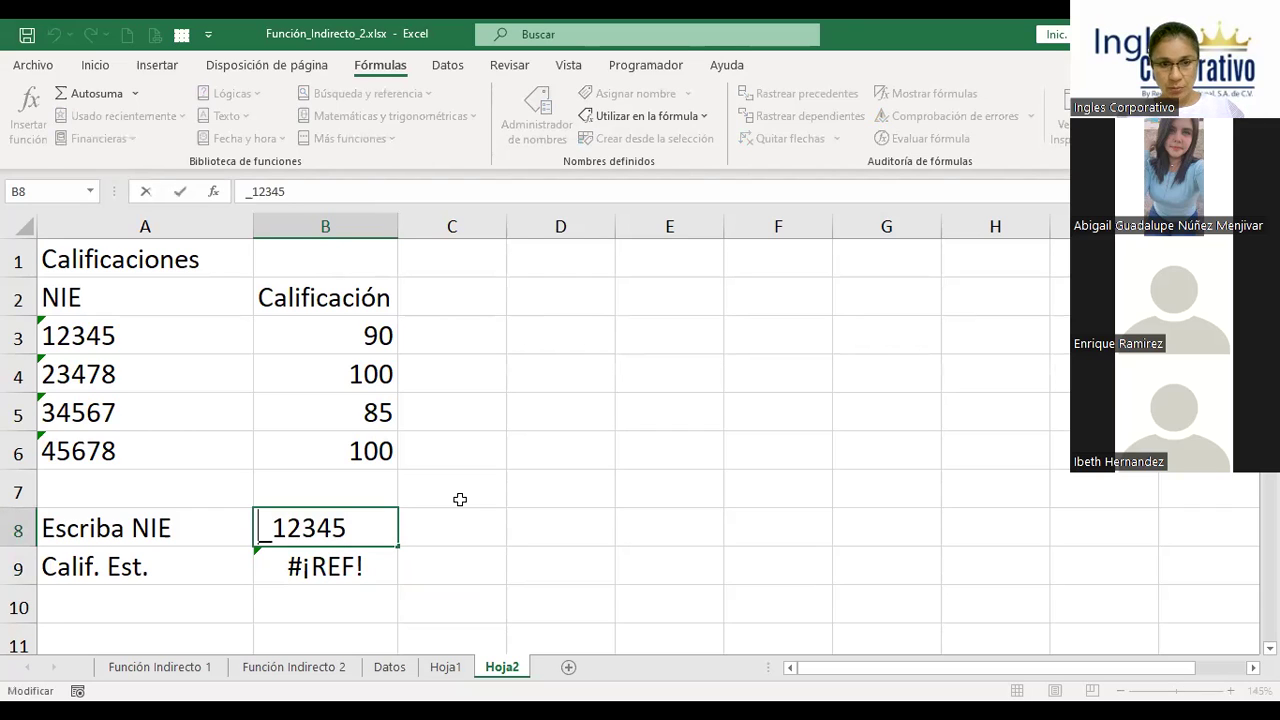
pyautogui.press('Delete')
pyautogui.press('Return')
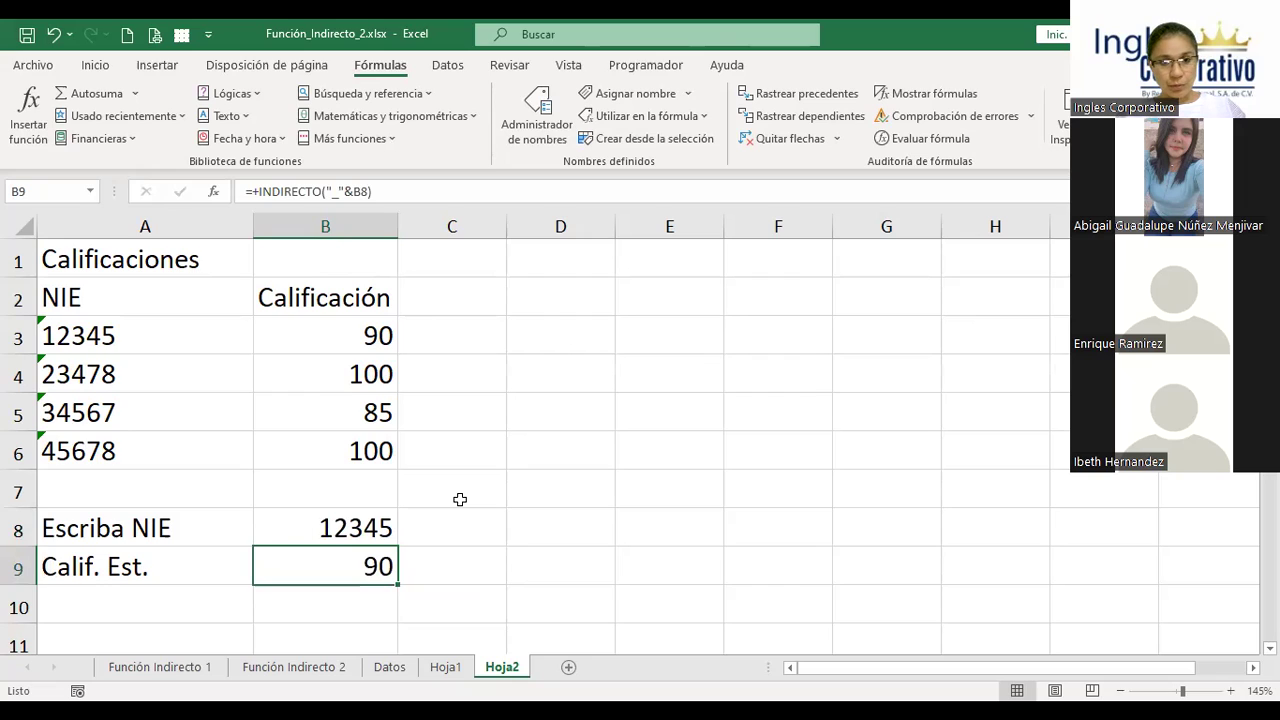
pyautogui.press('Up')
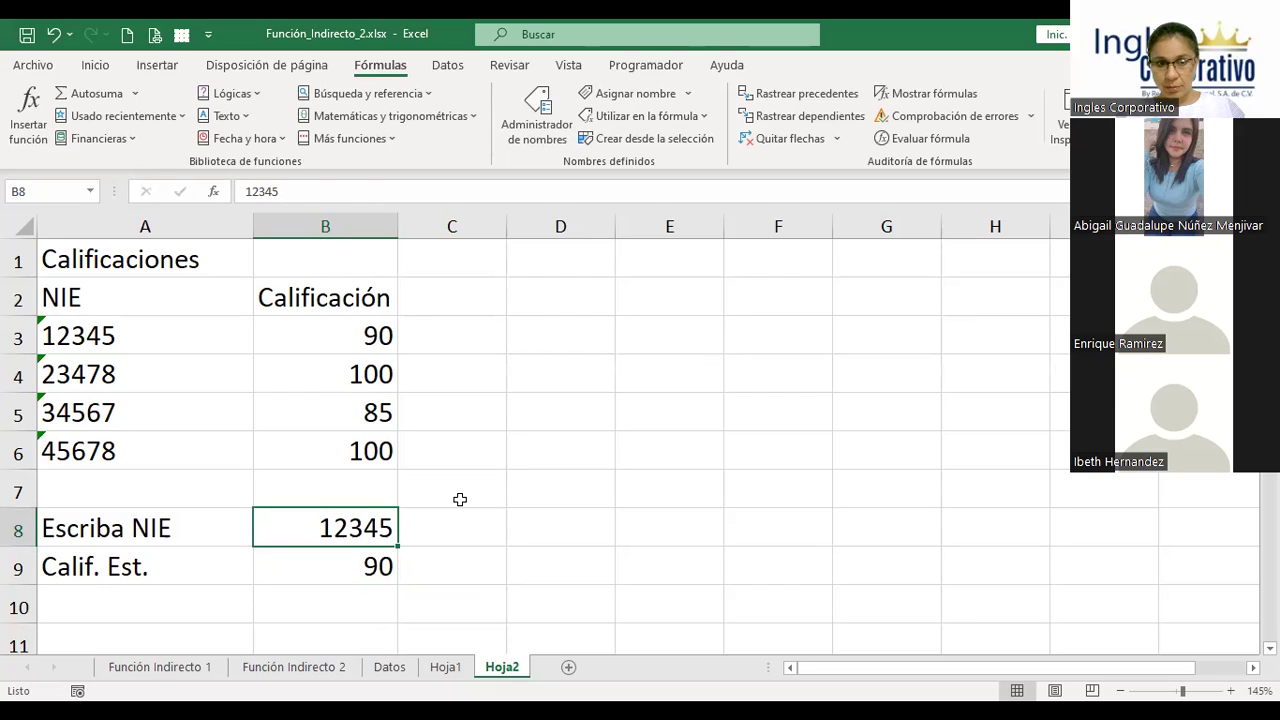
pyautogui.press('Down')
pyautogui.press('F2')
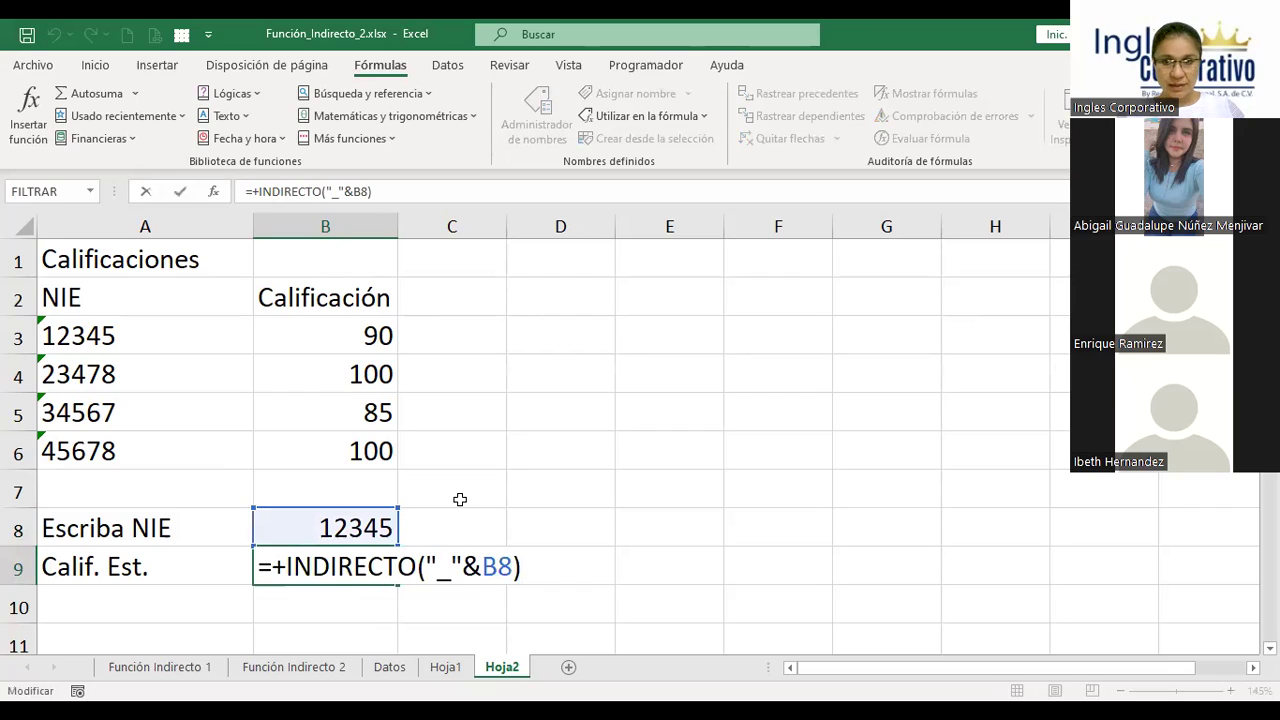
pyautogui.press('Left')
pyautogui.press('Left')
pyautogui.press('Left')
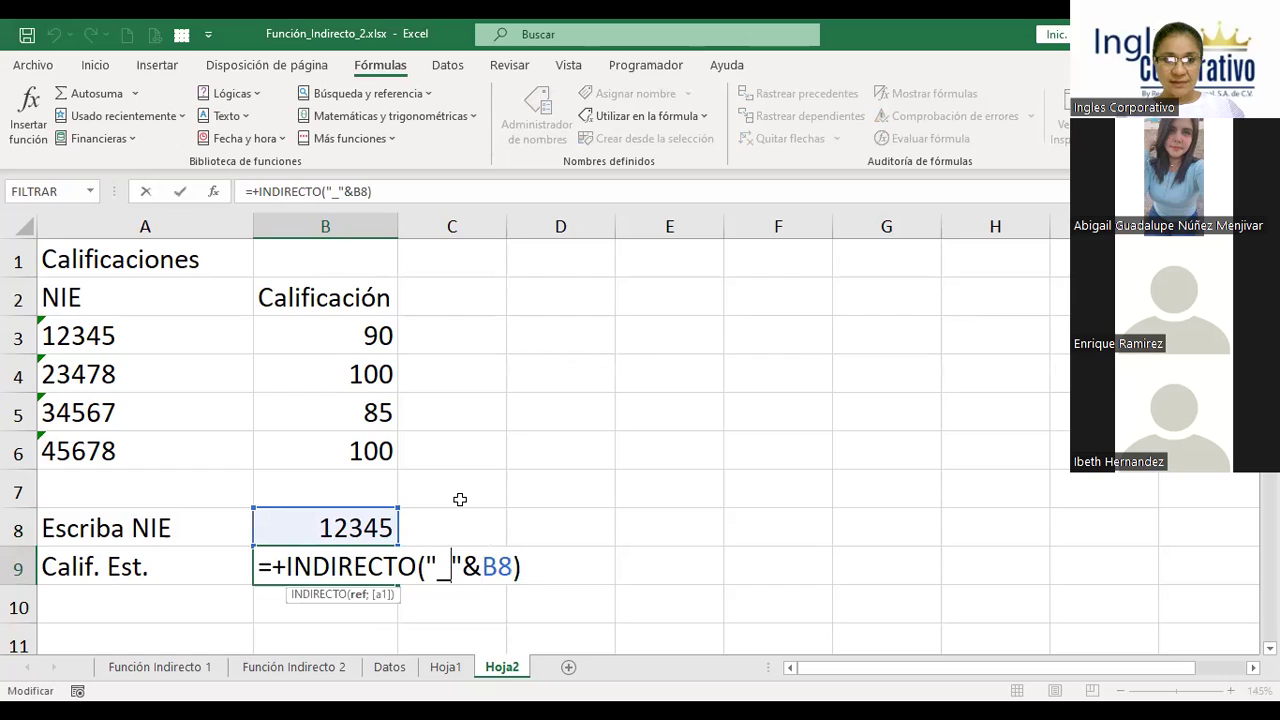
pyautogui.press('Left')
pyautogui.press('Left')
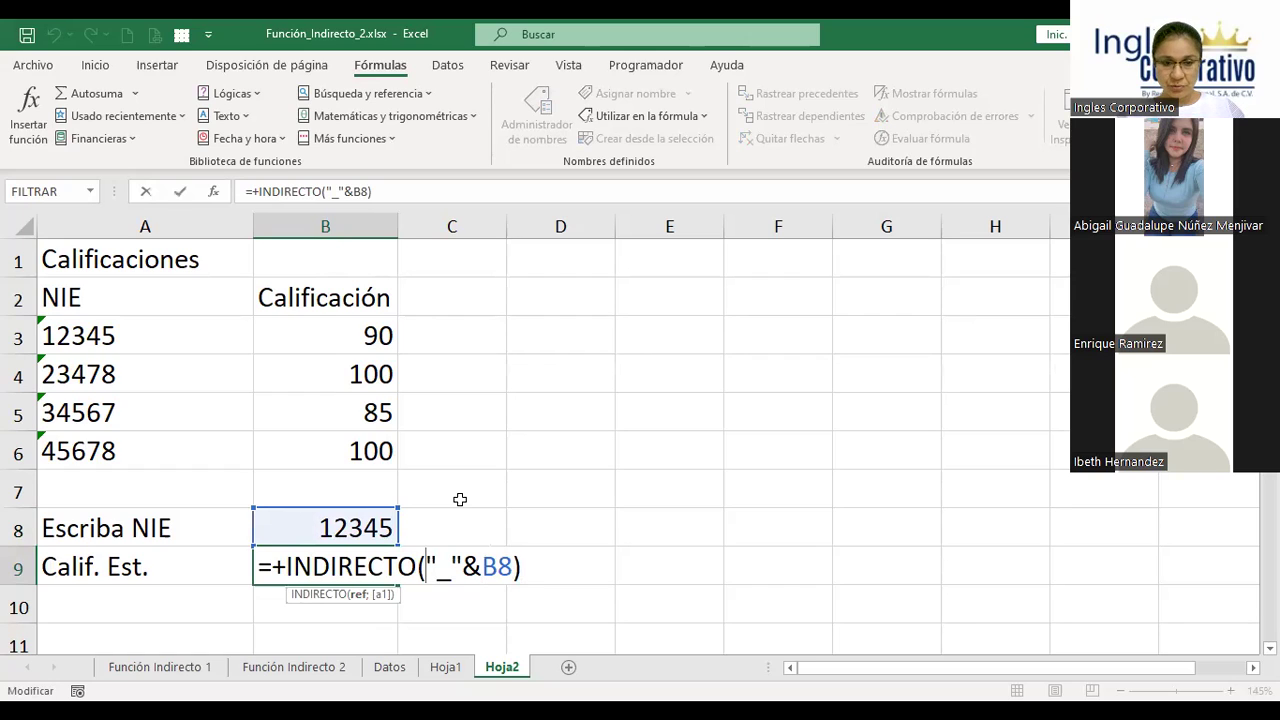
pyautogui.press('Right')
pyautogui.press('Right')
pyautogui.hotkey('shift', 'Left')
pyautogui.press('Left')
pyautogui.press('Right')
pyautogui.press('Right')
pyautogui.press('Right')
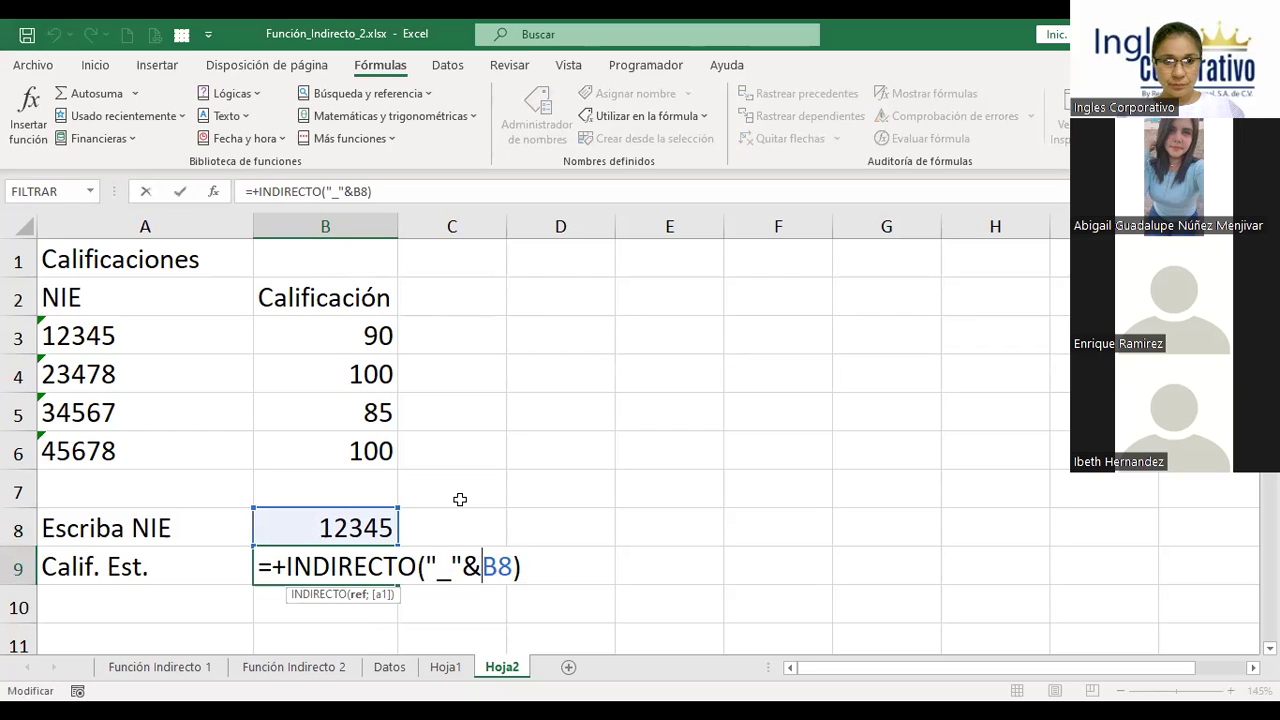
pyautogui.hotkey('ctrl', 'Return')
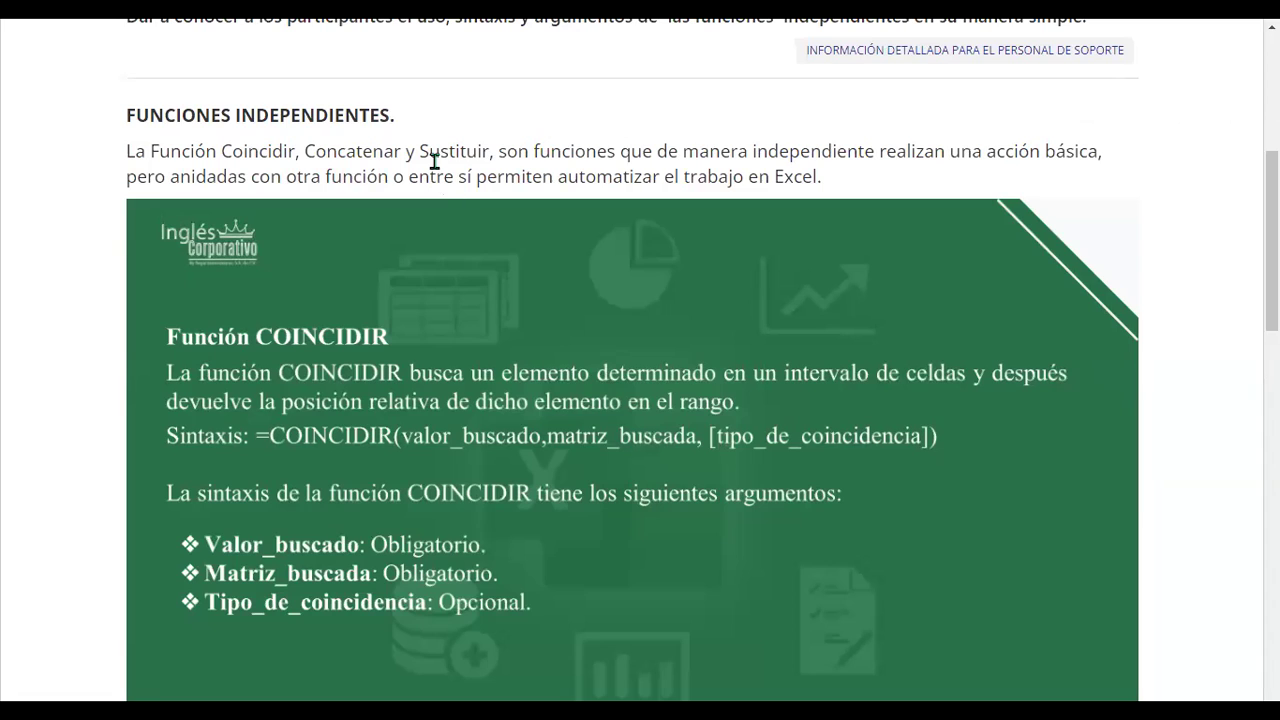
pyautogui.scroll(-1, 859, 300)
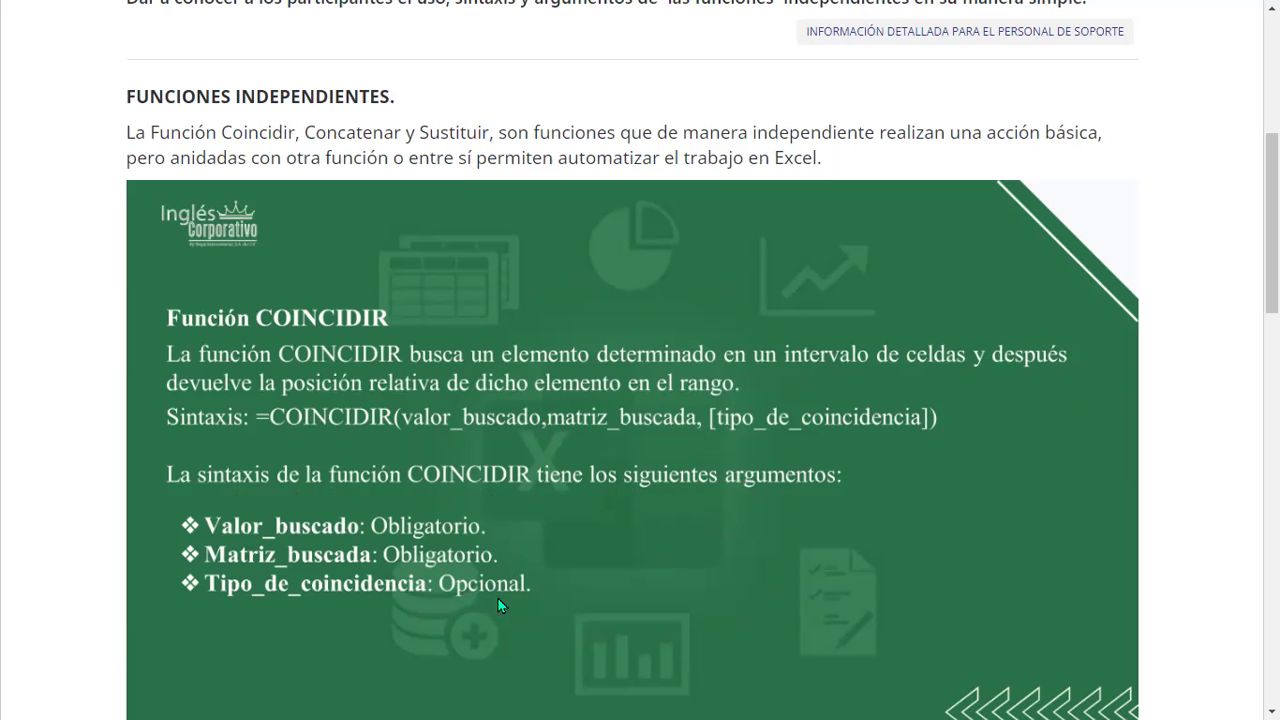
# Scroll the course page down to the COINCIDIR match-type table for 1, 0 and -1.
pyautogui.scroll(-5, 497, 597)
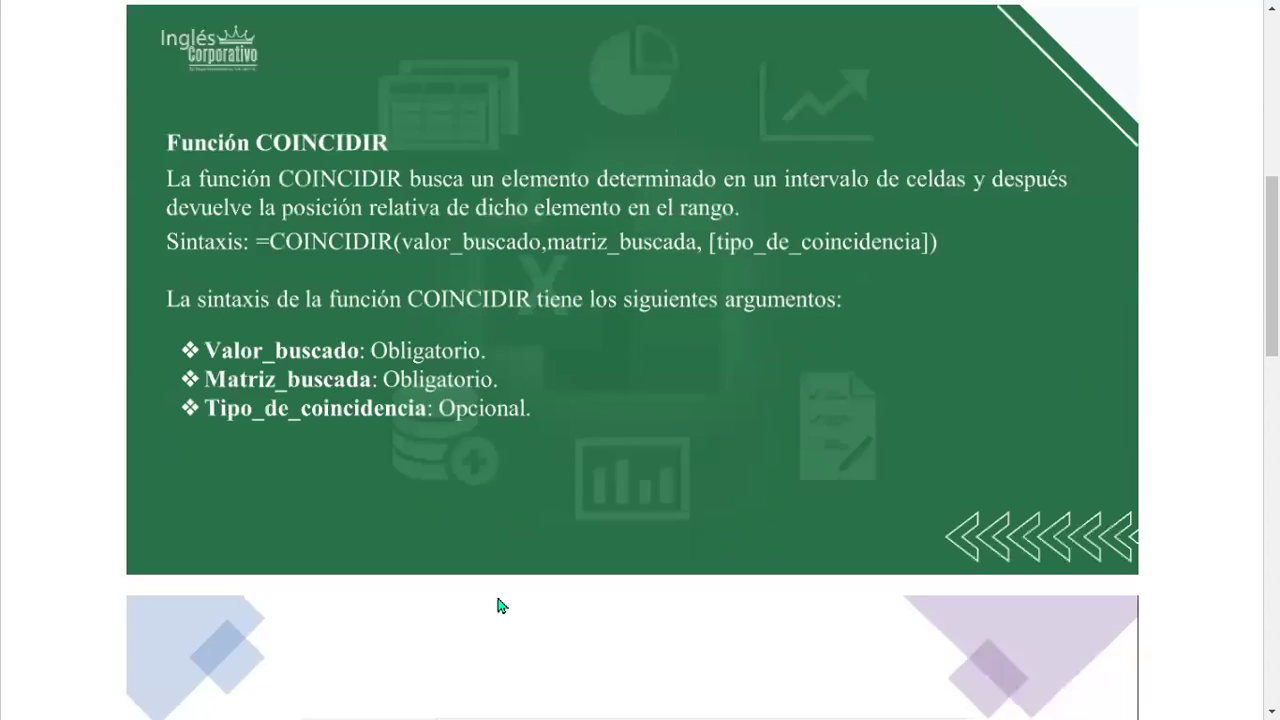
pyautogui.scroll(-1, 499, 604)
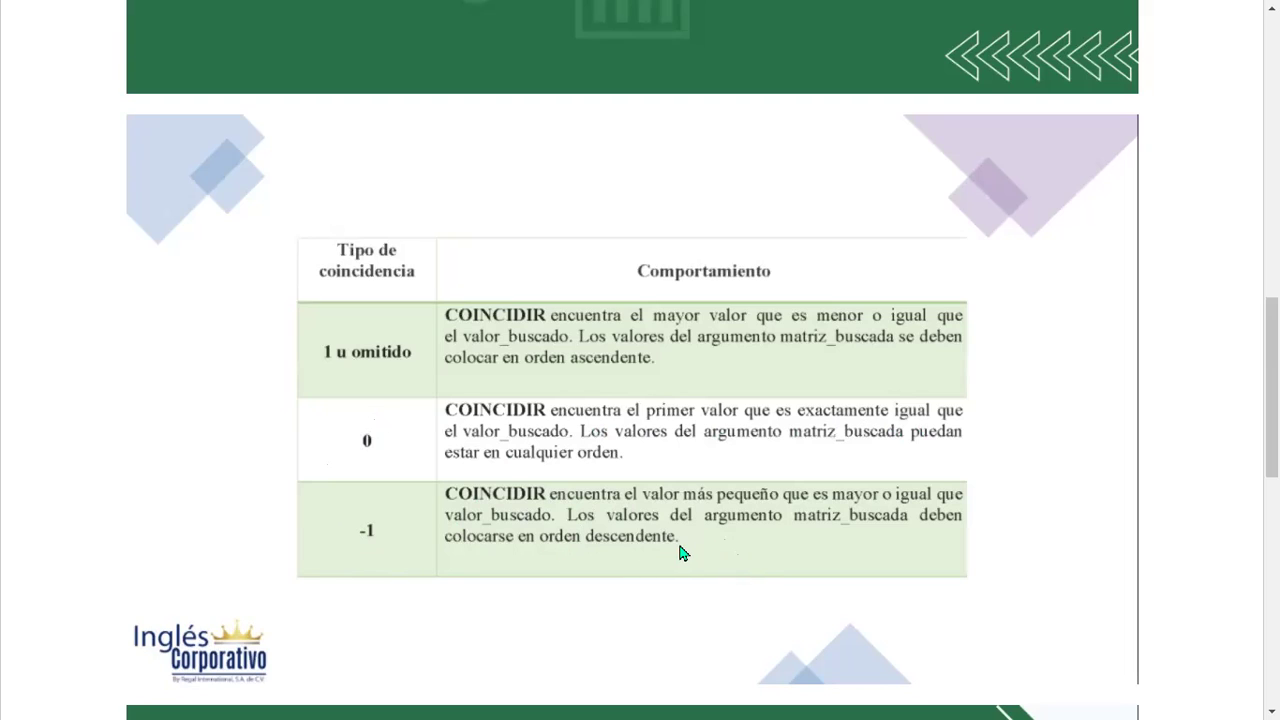
# Scroll past the Texto1/Texto2 argument table to the lesson's Anterior/Siguiente buttons.
pyautogui.scroll(-2, 788, 520)
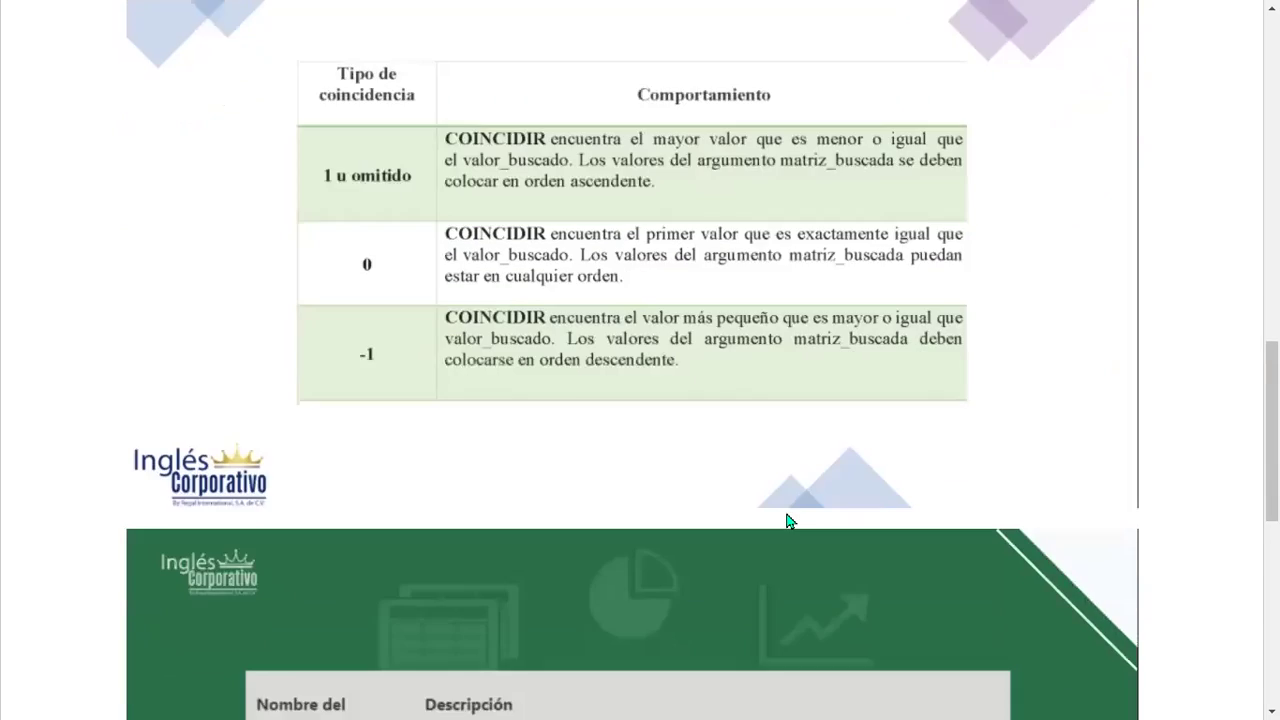
pyautogui.scroll(-1, 788, 520)
pyautogui.scroll(-1, 788, 520)
pyautogui.scroll(-2, 788, 520)
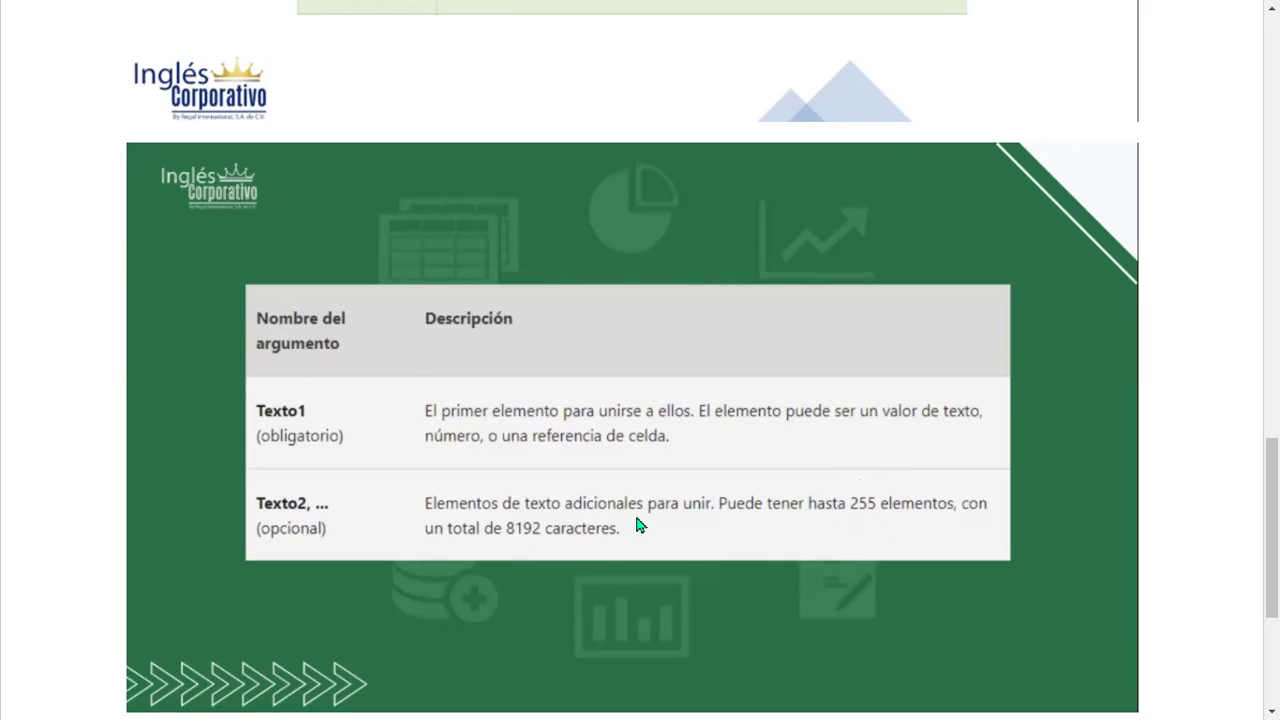
pyautogui.scroll(-1, 636, 517)
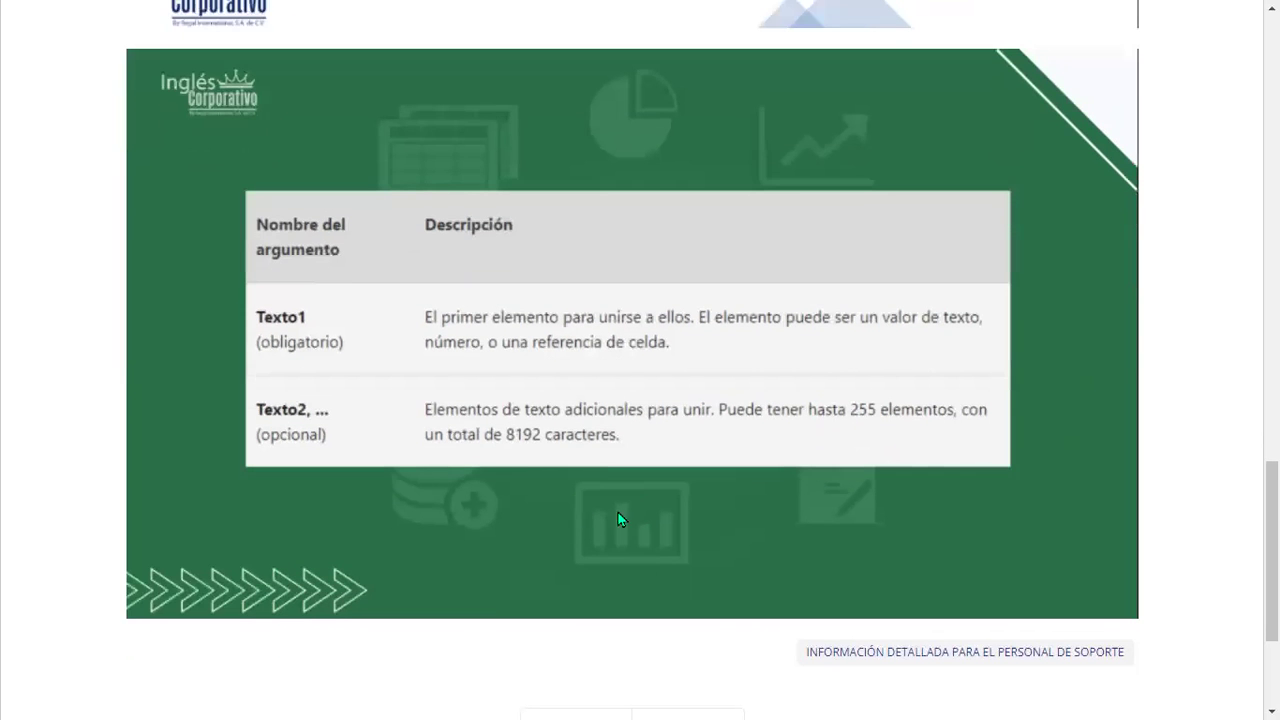
pyautogui.scroll(-2, 831, 433)
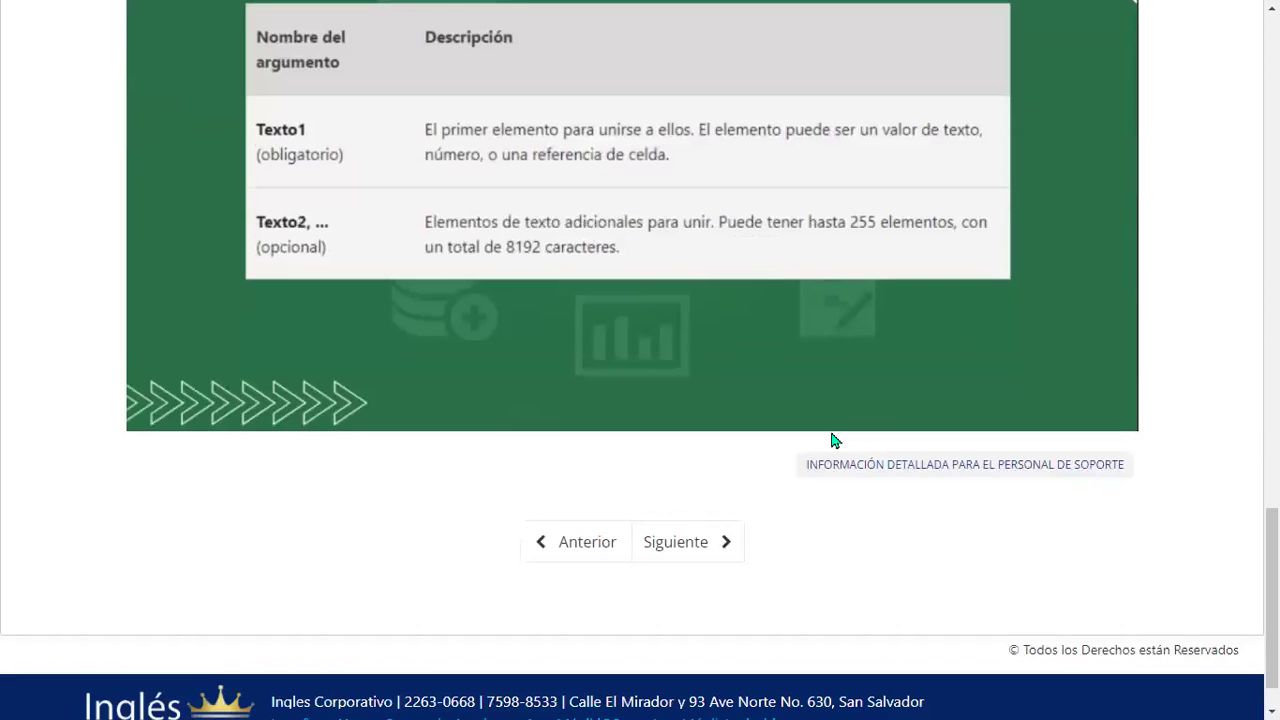
# Go to the next lesson and scroll to the Funciones Independientes practice-file link.
pyautogui.click(673, 552)
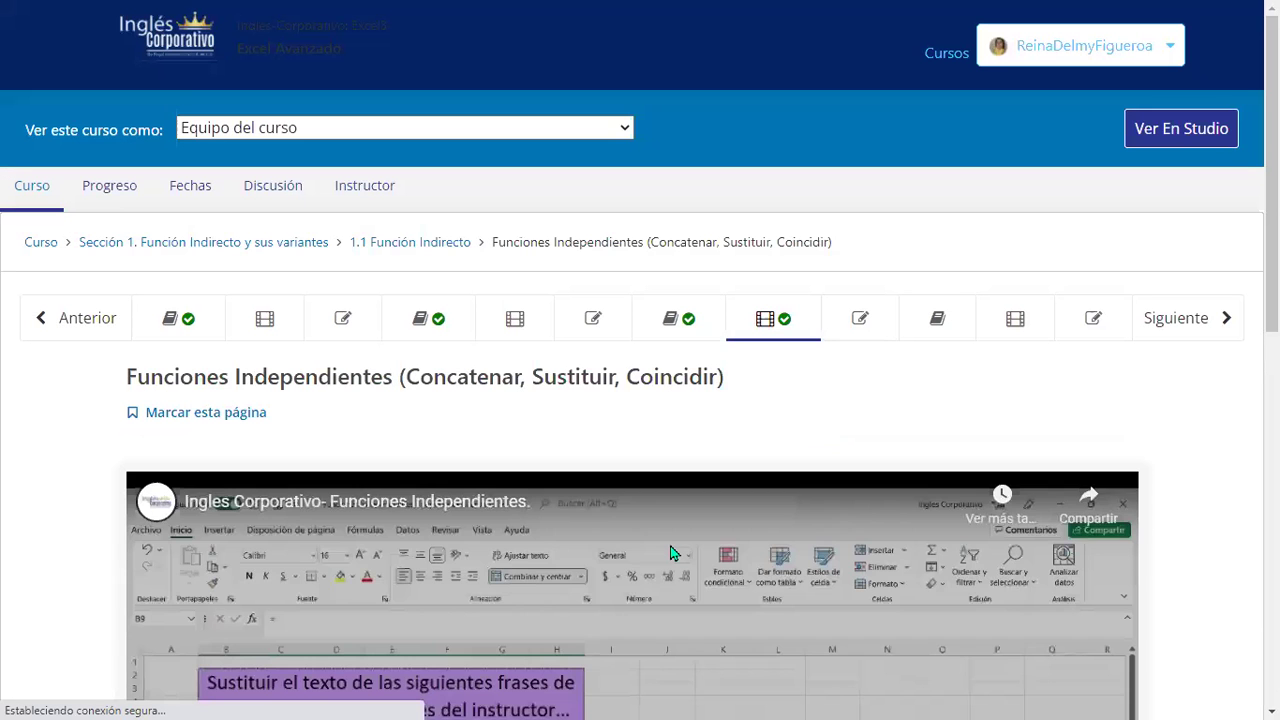
pyautogui.scroll(-1, 680, 550)
pyautogui.scroll(-1, 757, 470)
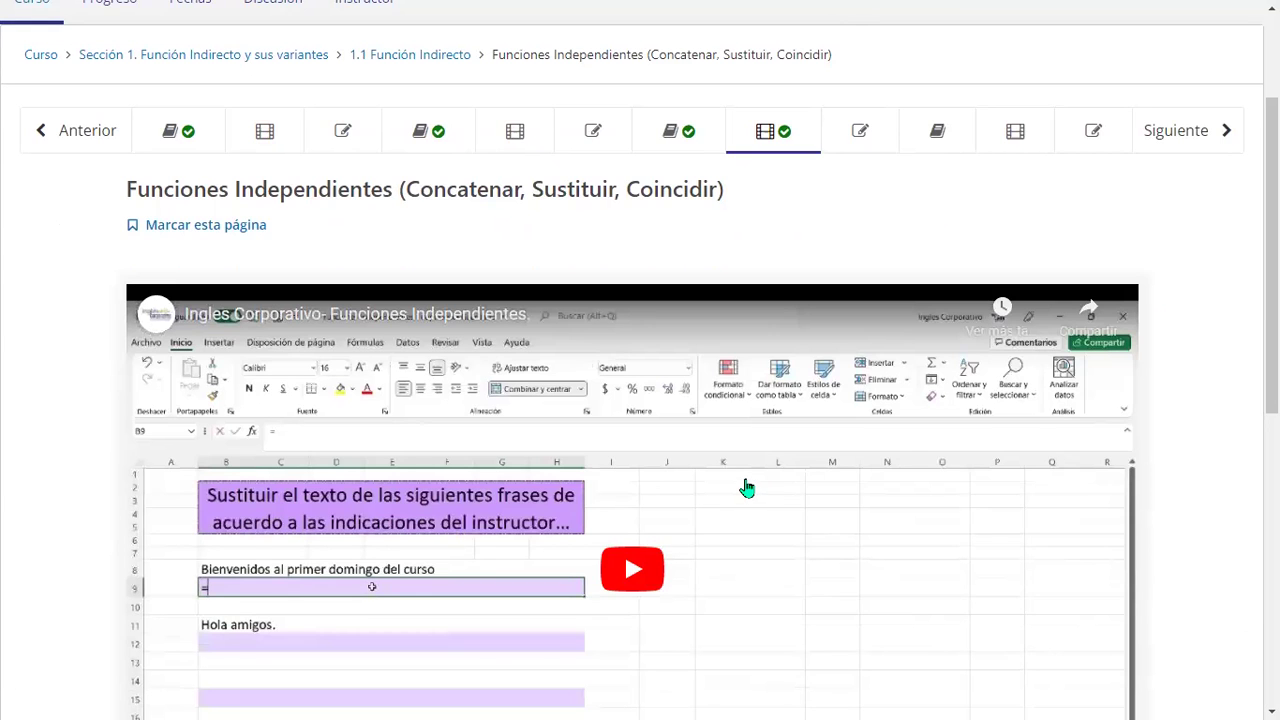
pyautogui.scroll(-6, 738, 479)
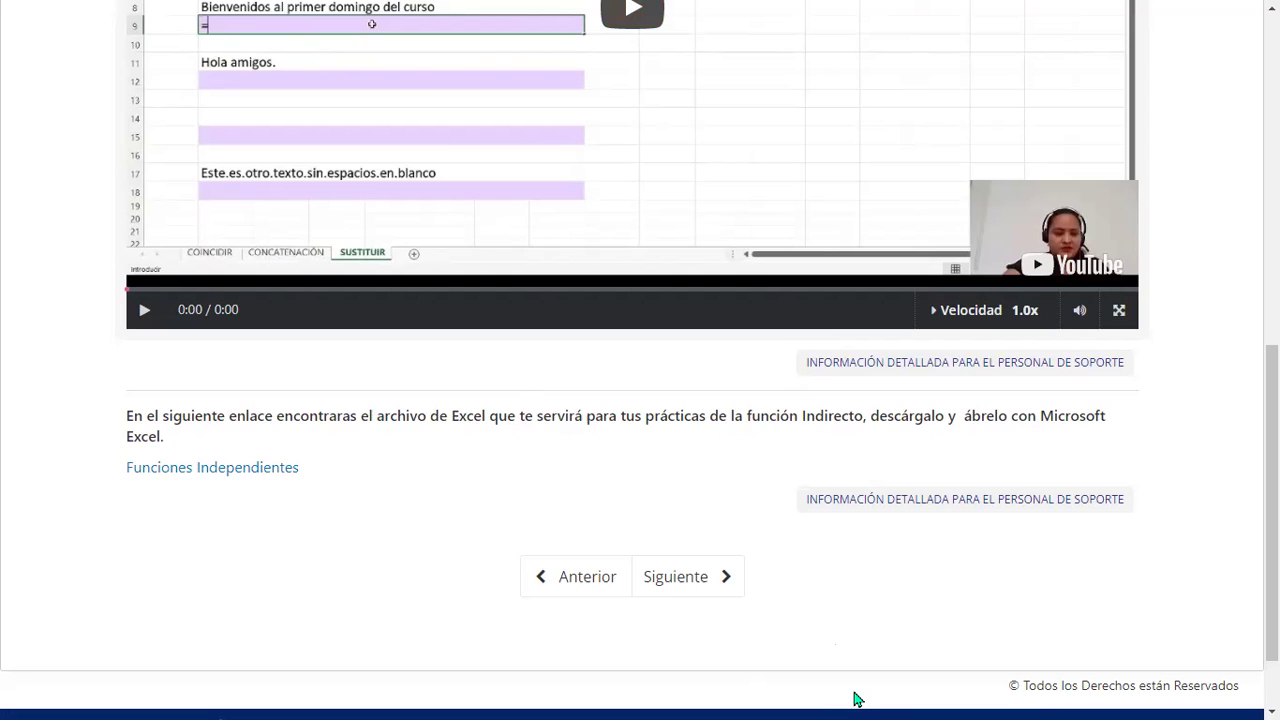
# Exit the course page's fullscreen view with F11.
pyautogui.press('F11')
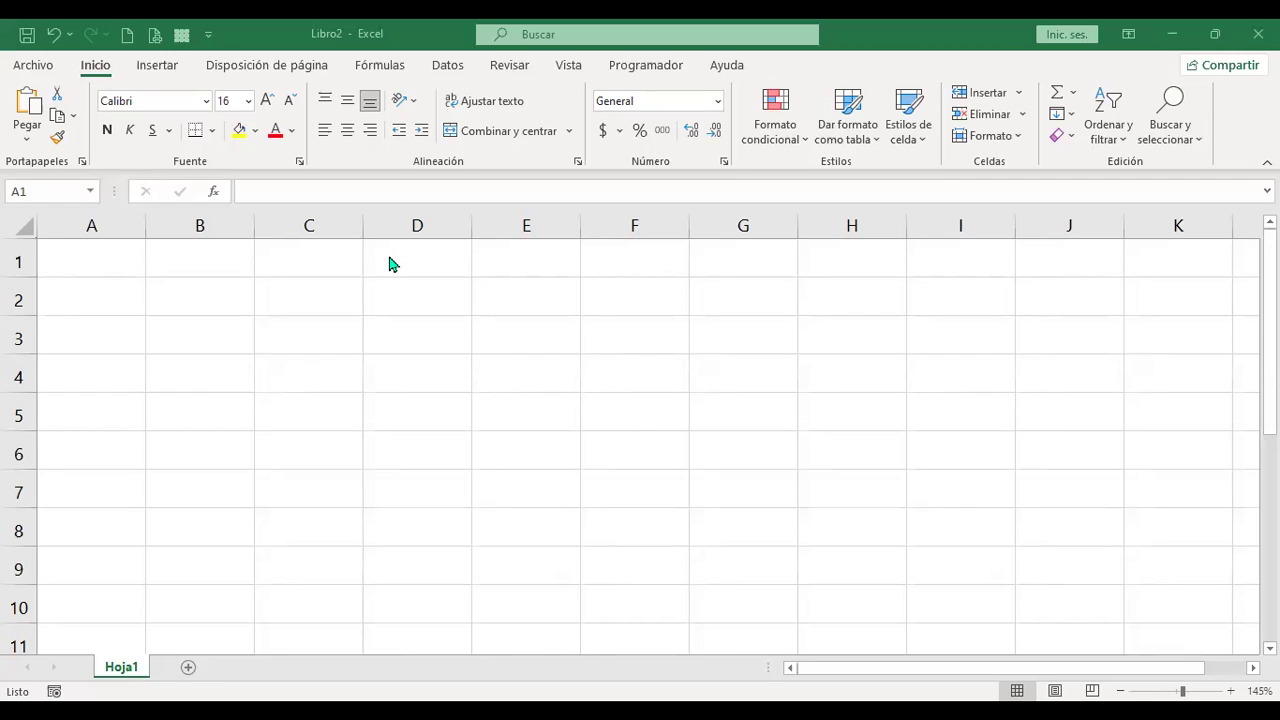
# Add the Función Coincidir title, Producto and Recuento headings, and size column A to fit.
pyautogui.write('F')
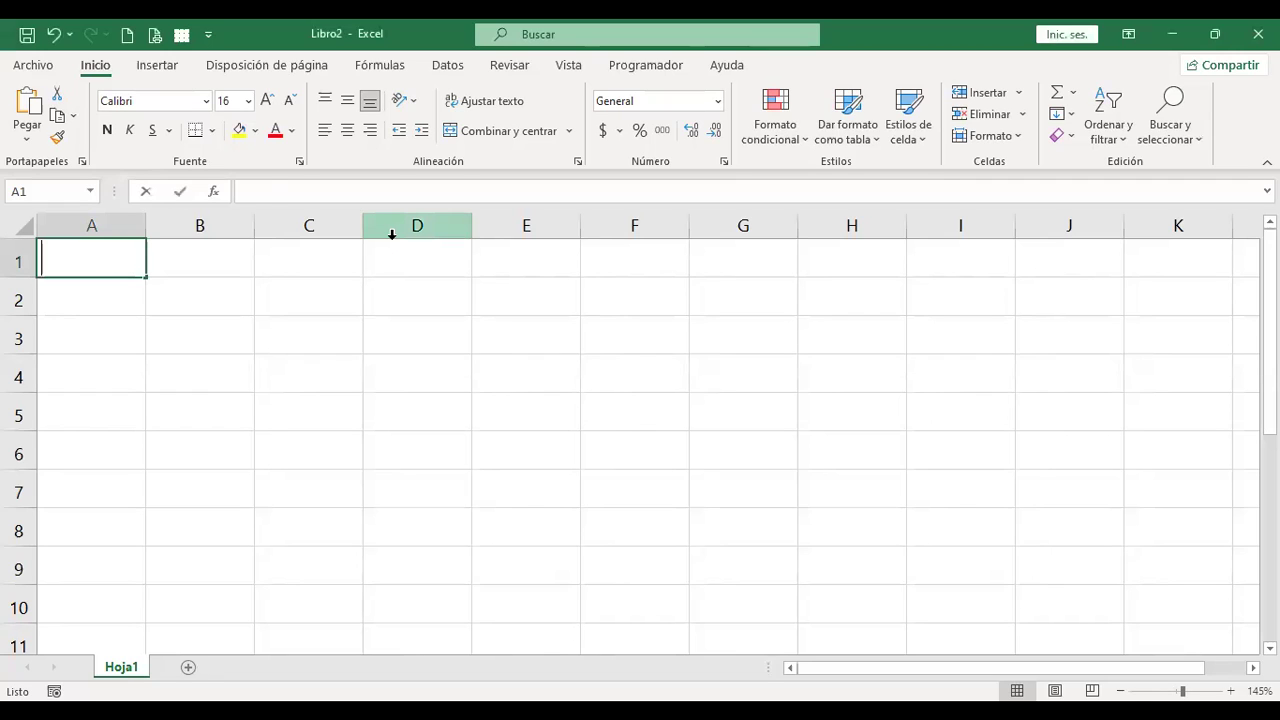
pyautogui.write('unción Coincidir')
pyautogui.press('Return')
pyautogui.press('Return')
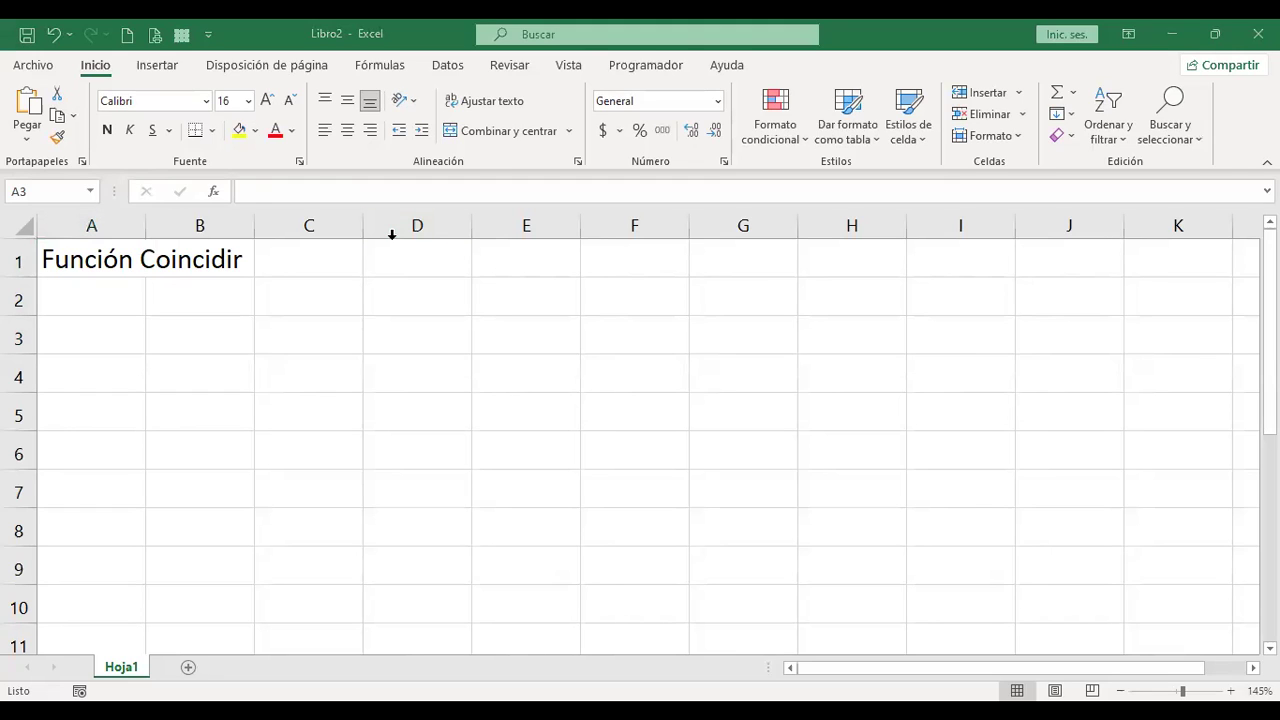
pyautogui.write('Producto')
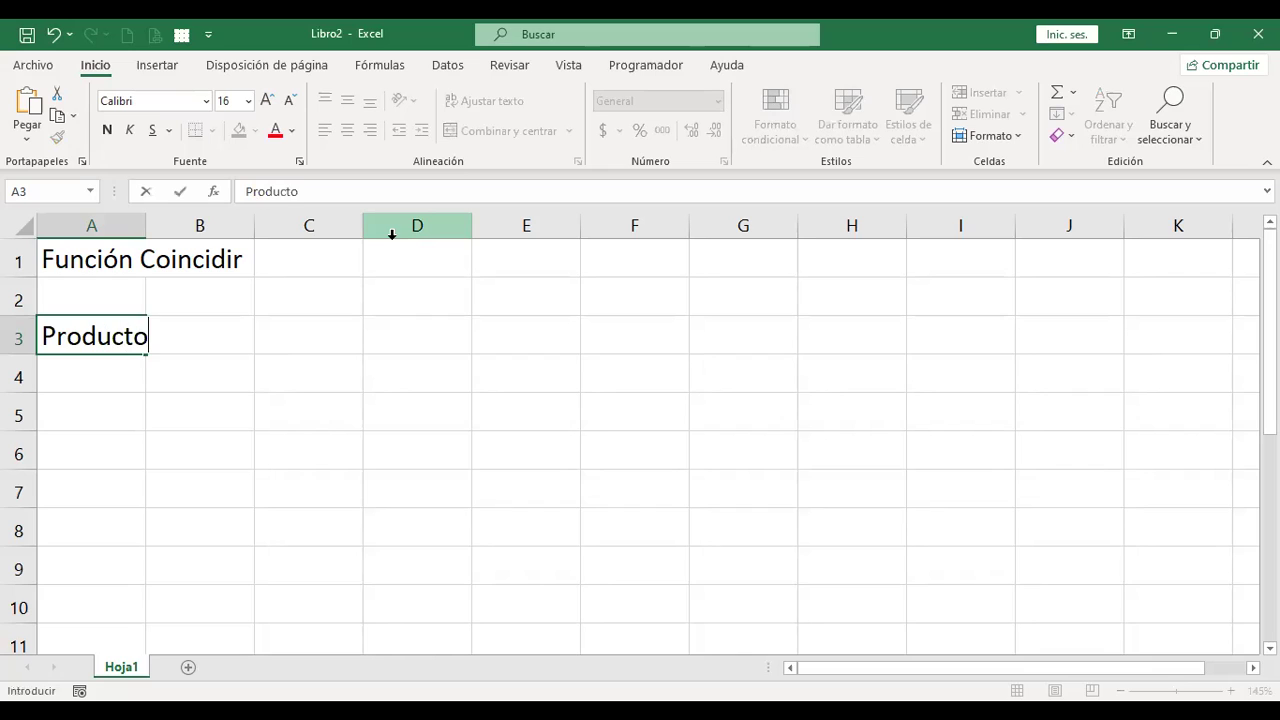
pyautogui.press('Return')
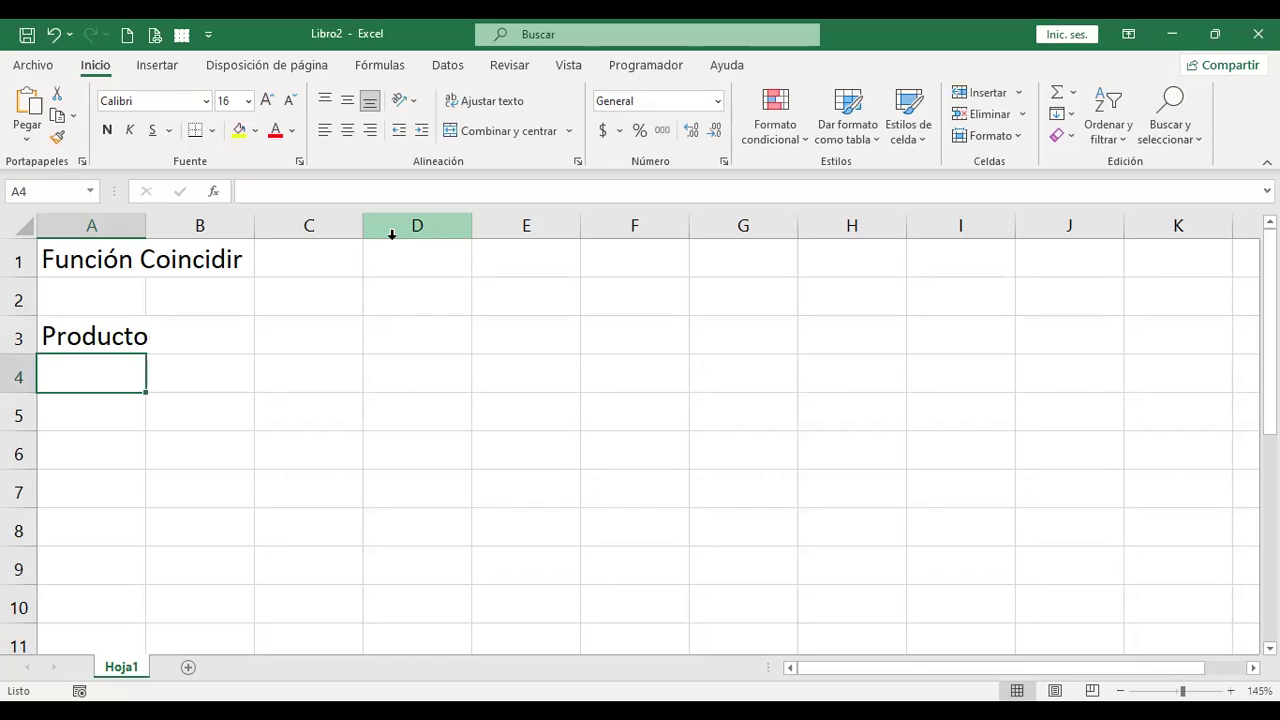
pyautogui.press('Up')
pyautogui.press('Right')
pyautogui.write('Recuento')
pyautogui.press('Return')
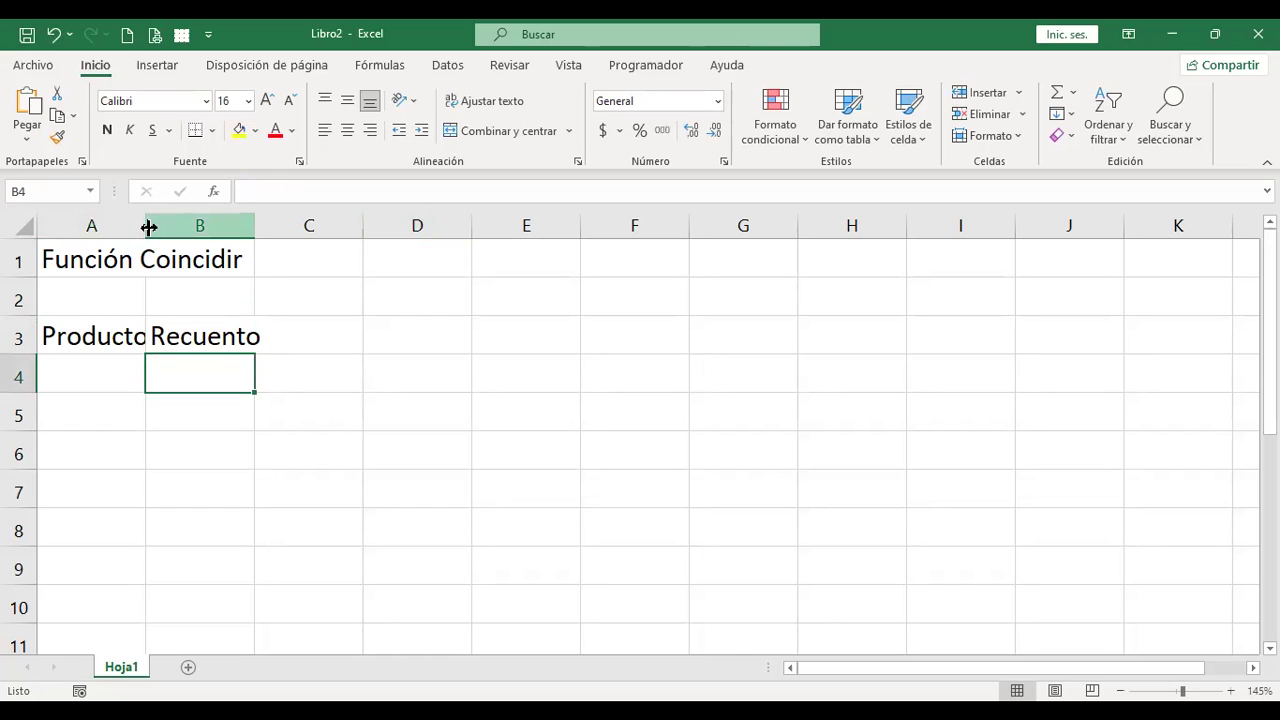
pyautogui.moveTo(145, 228); pyautogui.dragTo(253, 228)
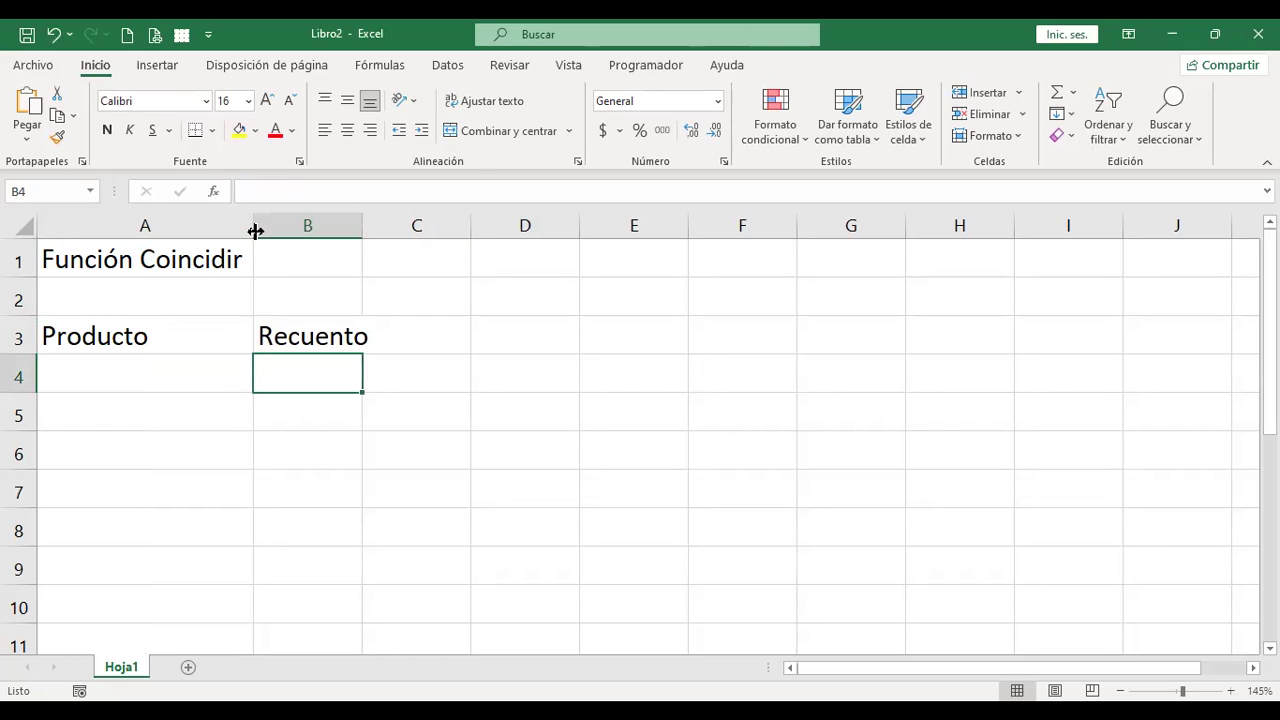
pyautogui.moveTo(167, 228); pyautogui.dragTo(166, 226)
# List the products Plátanos, Naranjas, Manzanas and Peras under Producto.
pyautogui.click(149, 366)
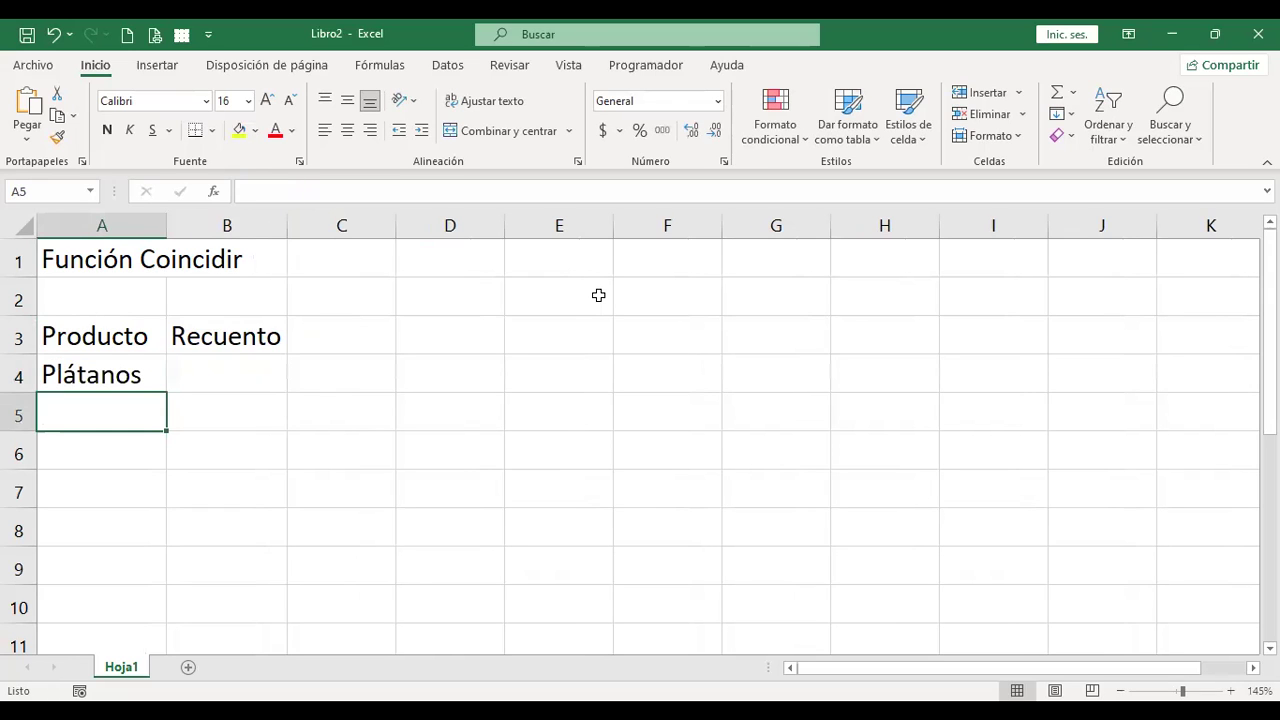
pyautogui.write('Naranjas')
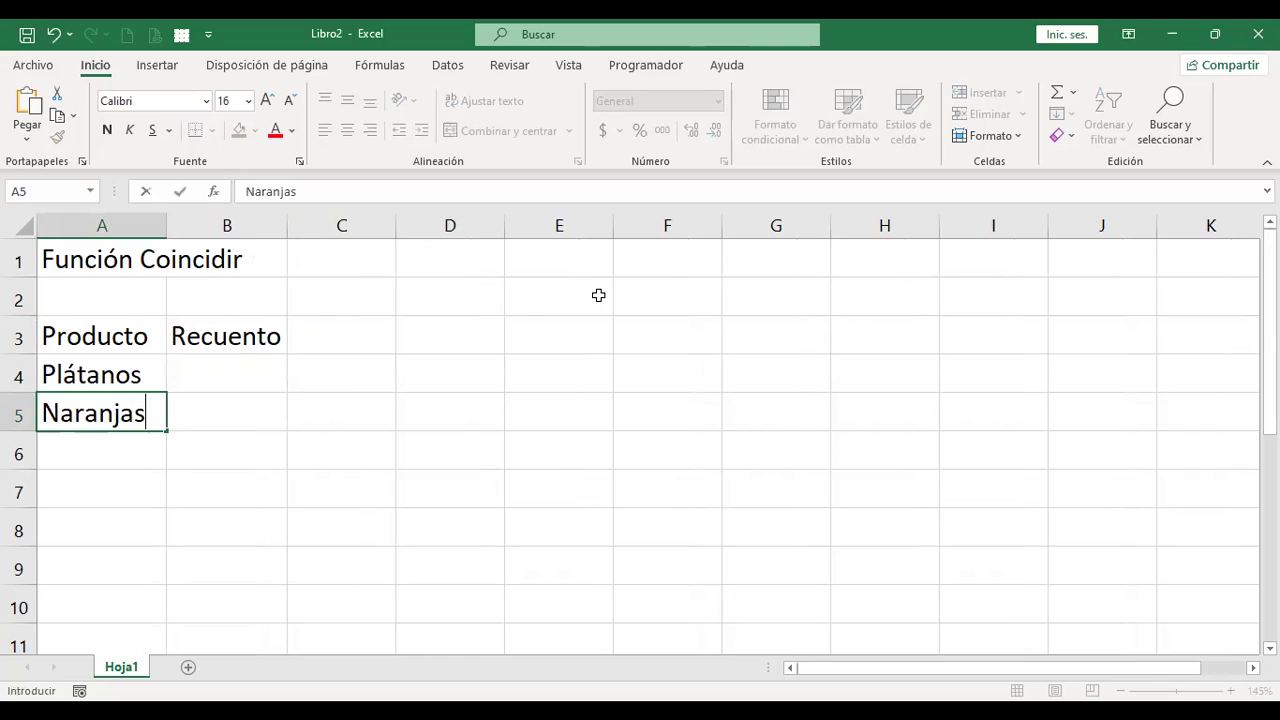
pyautogui.press('Return')
pyautogui.write('Manzan')
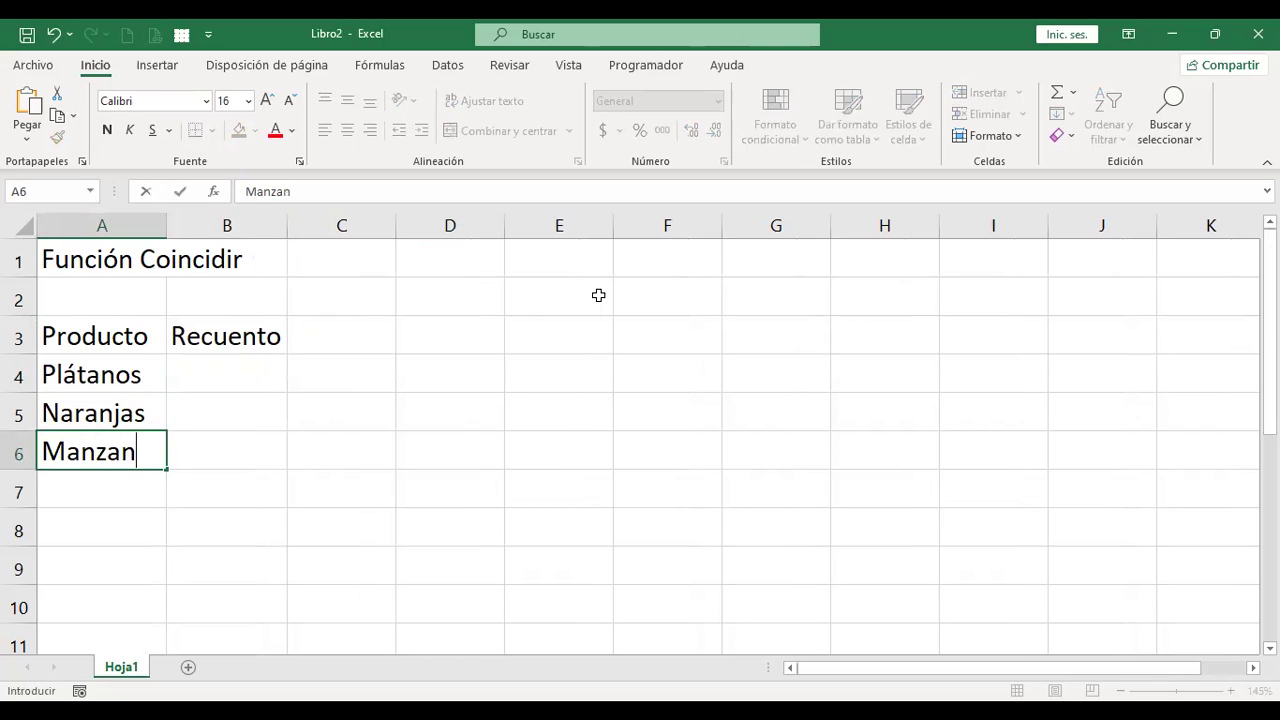
pyautogui.write('as')
pyautogui.press('Return')
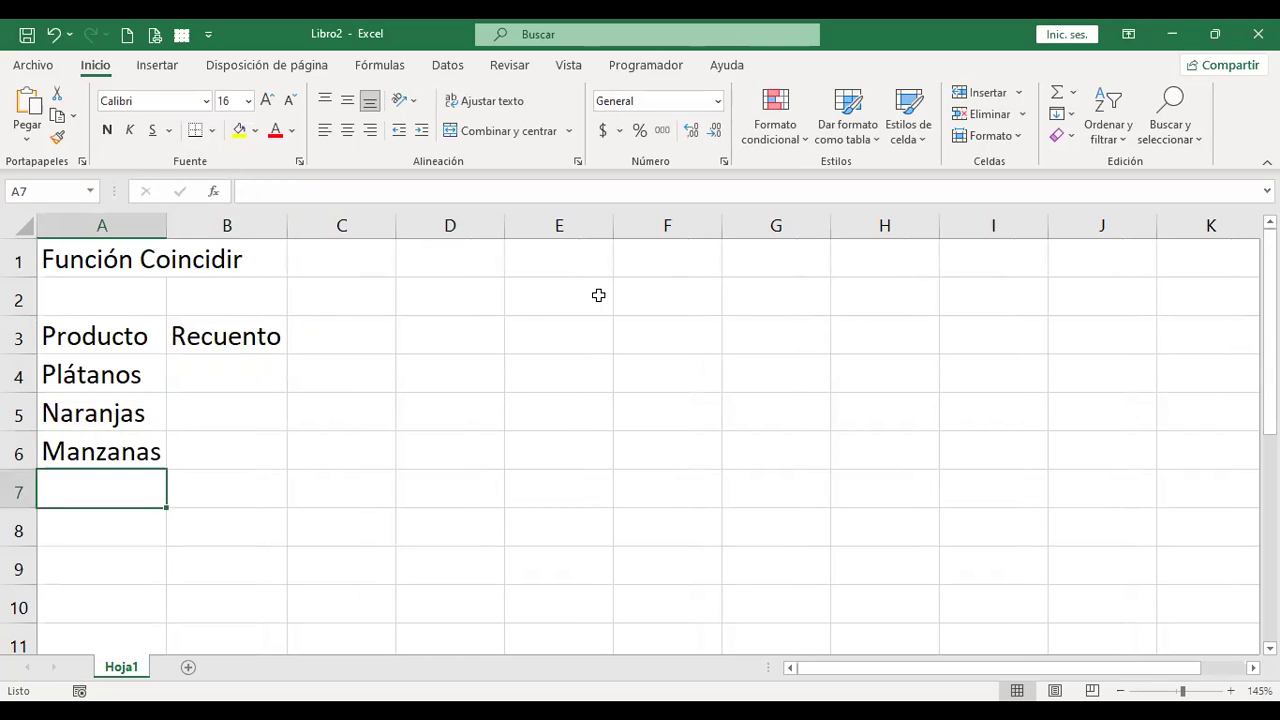
pyautogui.write('Peras')
pyautogui.press('Tab')
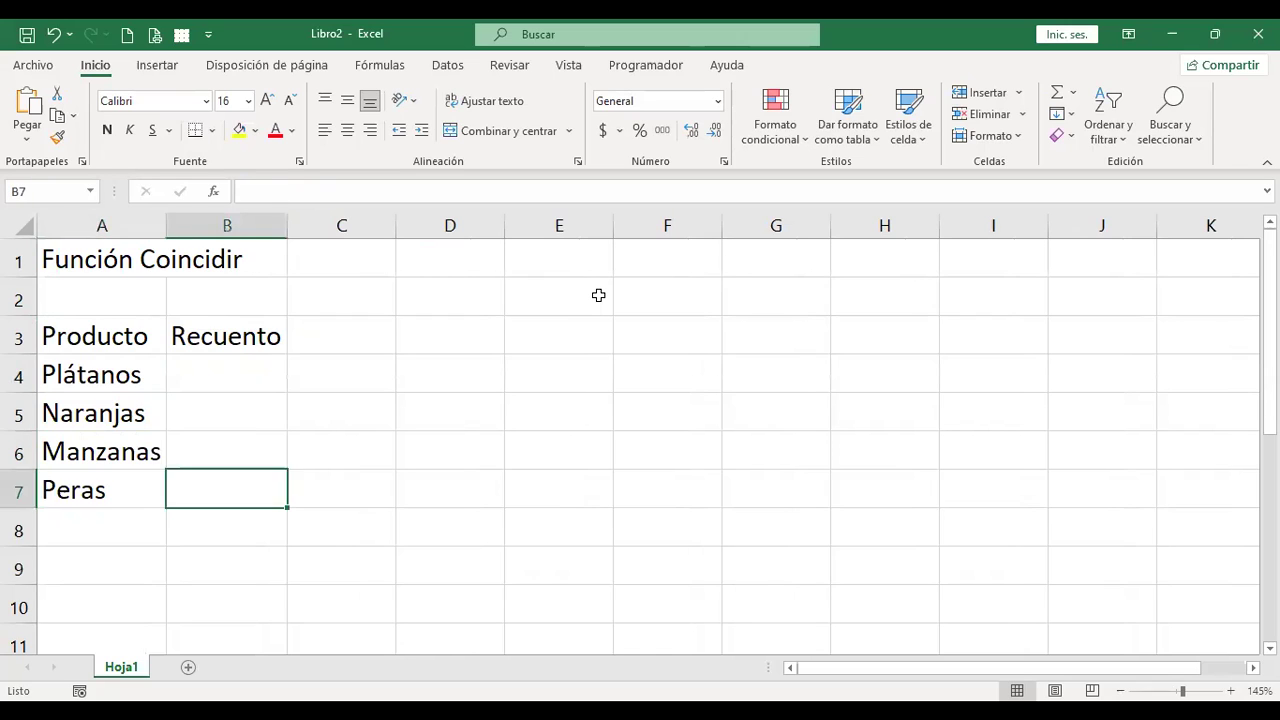
# Enter the counts 25, 38, 40 and 41 under Recuento.
pyautogui.press('Up')
pyautogui.press('Up')
pyautogui.press('Up')
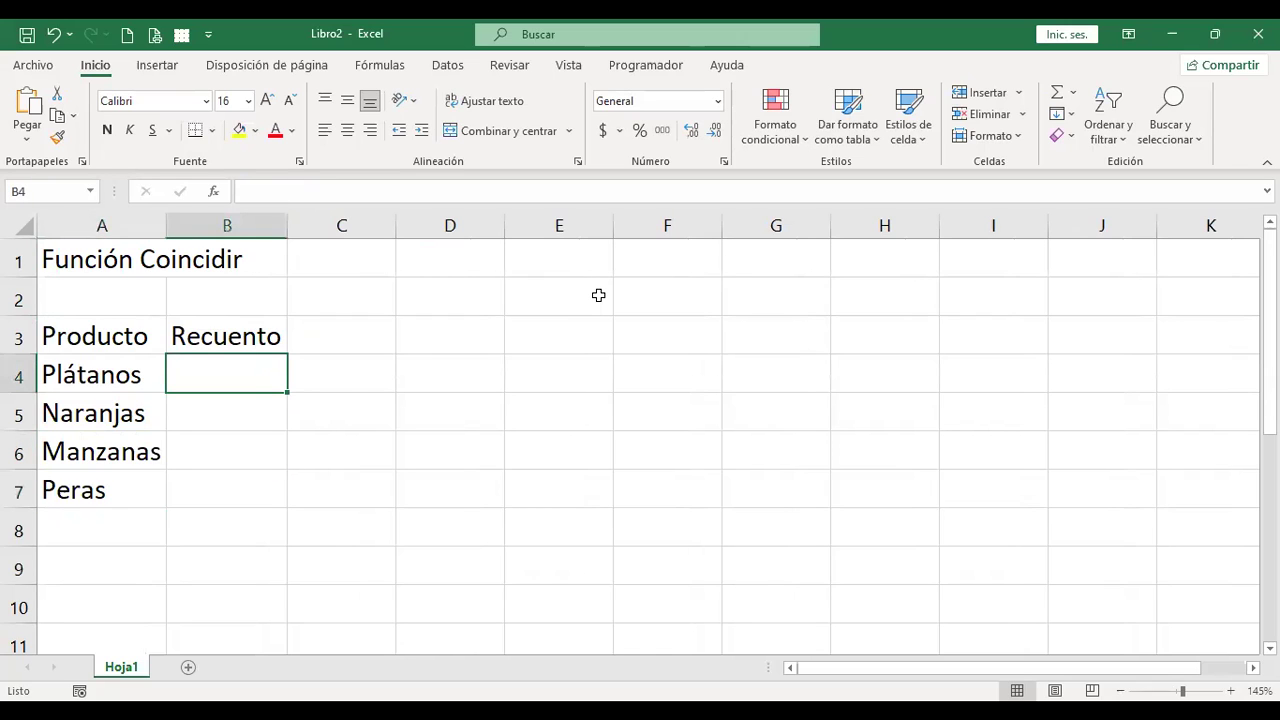
pyautogui.write('25')
pyautogui.press('Return')
pyautogui.write('38')
pyautogui.press('Return')
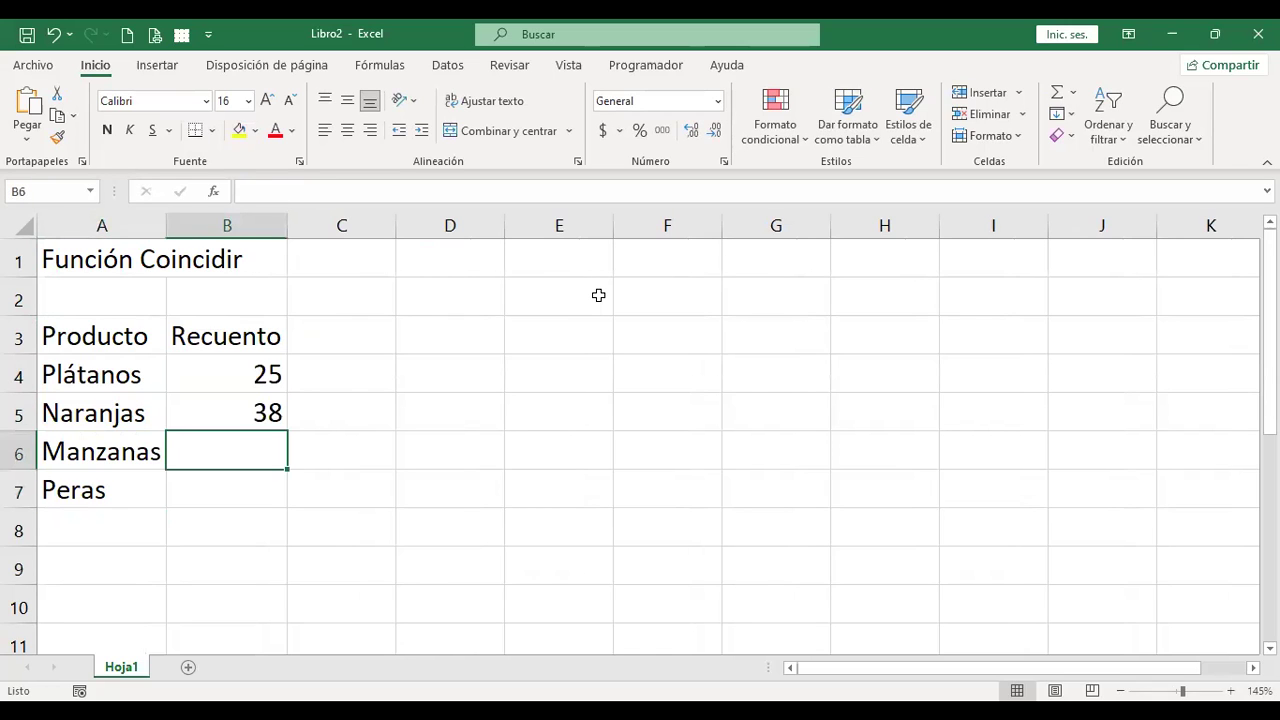
pyautogui.write('40')
pyautogui.press('Return')
pyautogui.write('41')
pyautogui.press('Return')
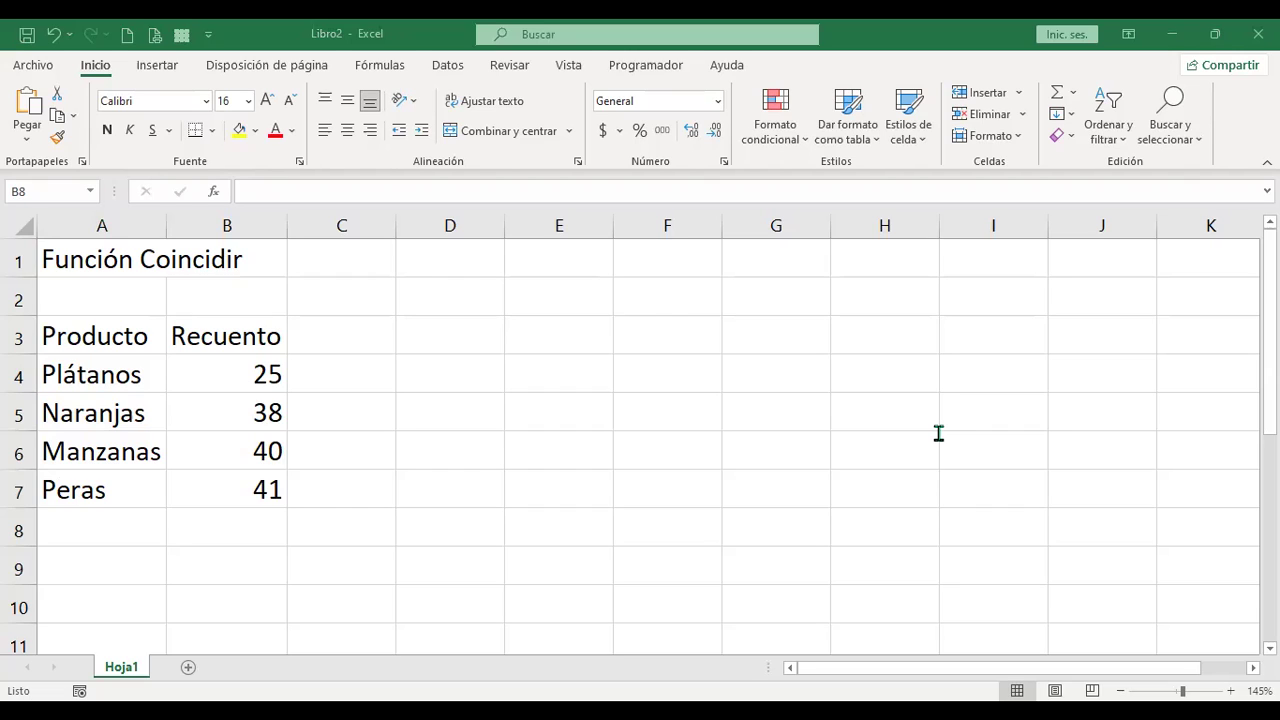
# Add the Escriba la cantidad label in A9, autofit column A, and fill B9 yellow.
pyautogui.press('Down')
pyautogui.press('Left')
pyautogui.write('Escr')
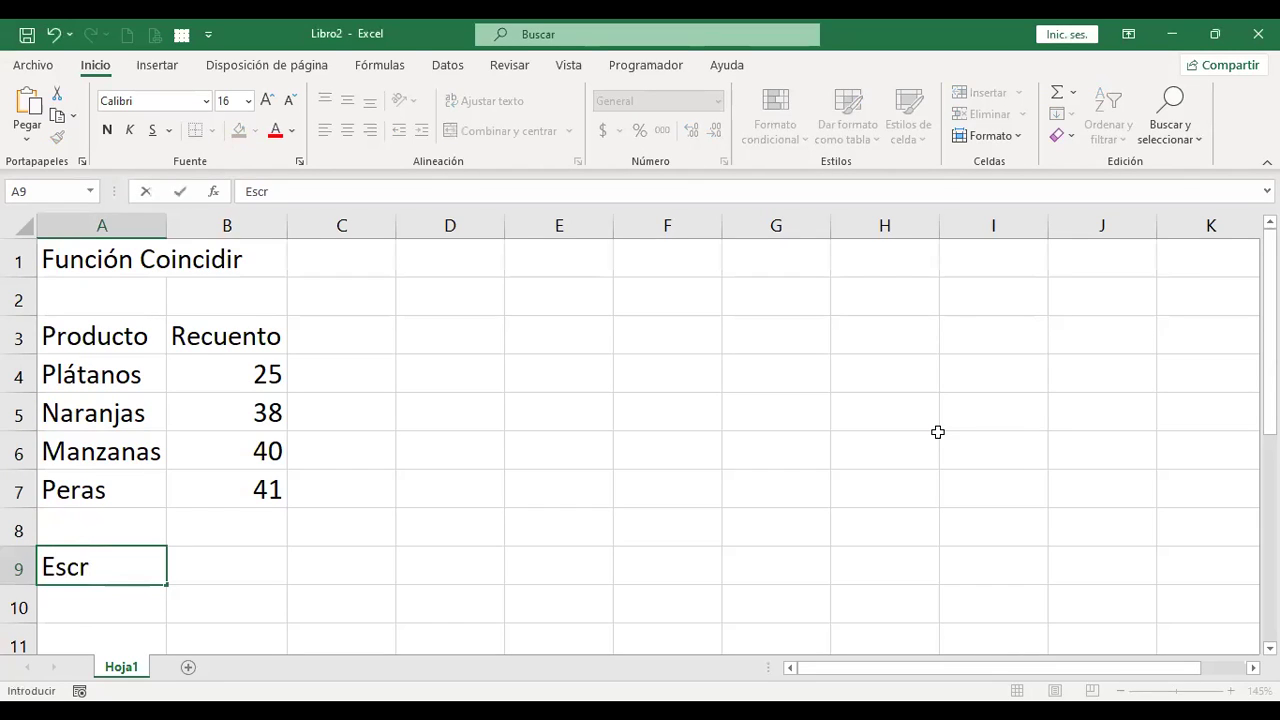
pyautogui.write('iba')
pyautogui.write(' la cantidad')
pyautogui.press('Return')
pyautogui.press('Up')
pyautogui.doubleClick(166, 225)
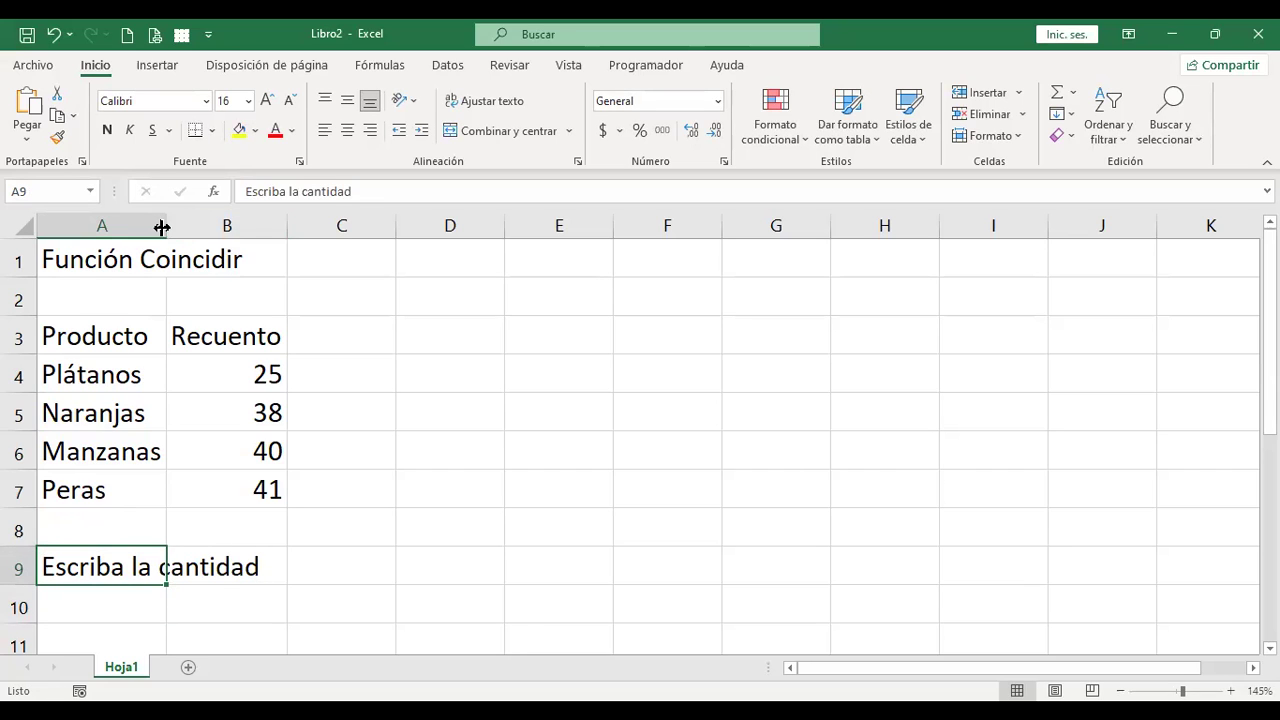
pyautogui.click(341, 562)
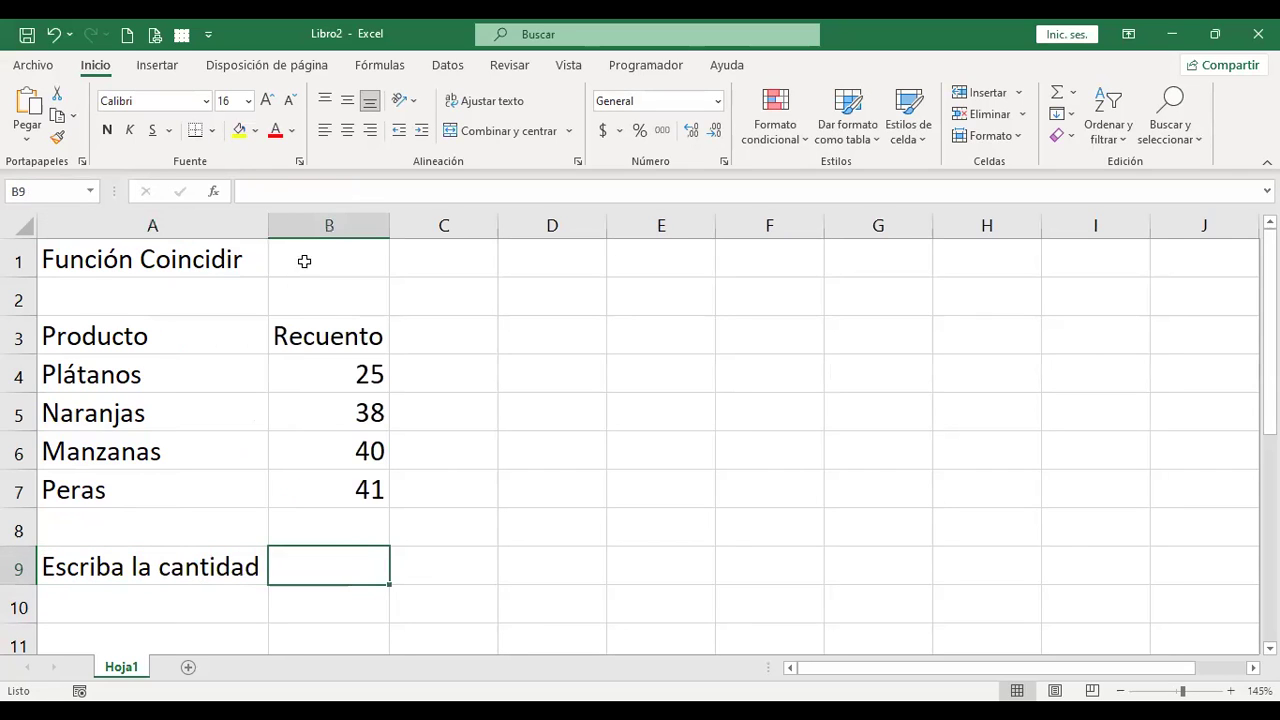
pyautogui.click(239, 130)
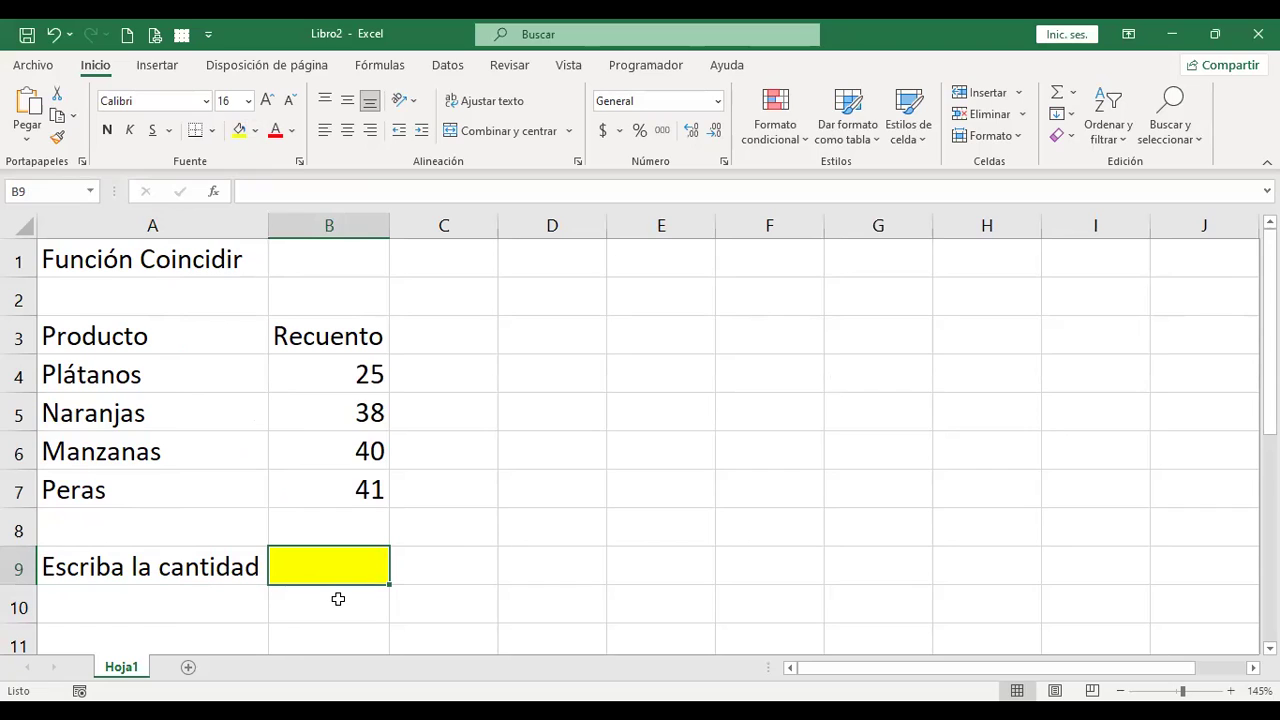
# Insert a blank row above and add the Posición heading in C9.
pyautogui.click(454, 563)
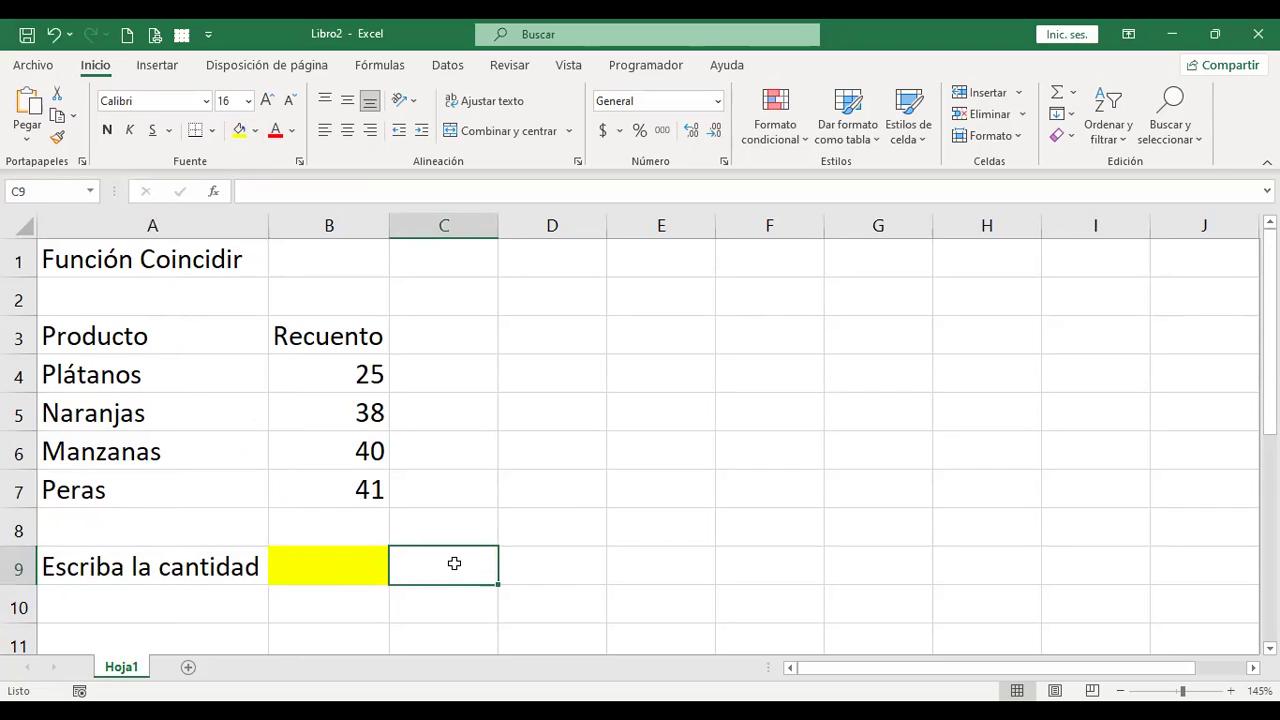
pyautogui.click(17, 525)
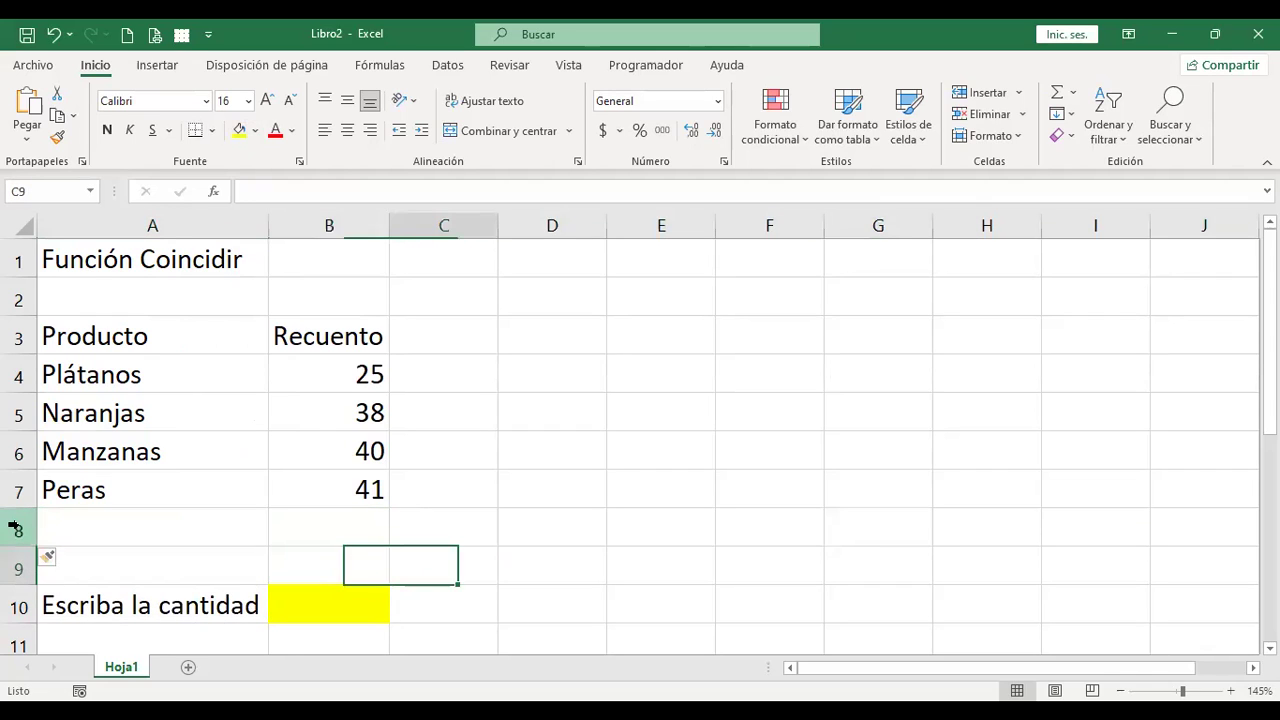
pyautogui.write('Posición')
pyautogui.press('Return')
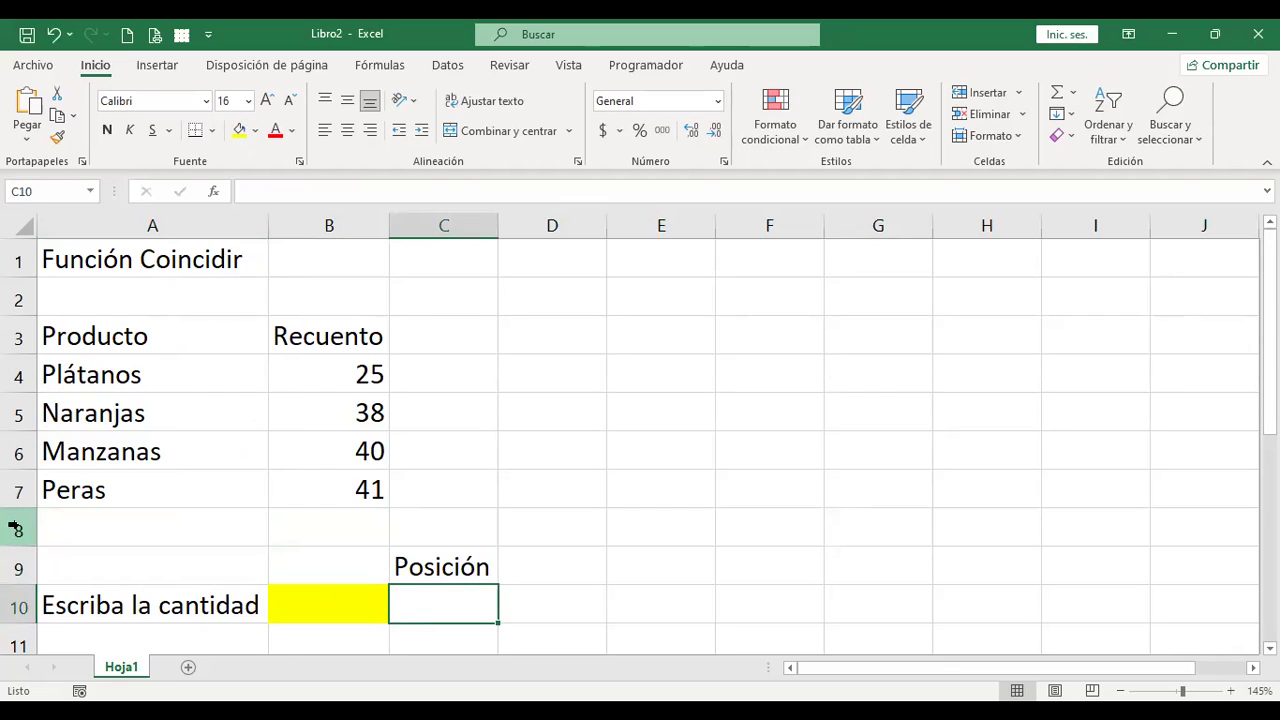
pyautogui.press('Left')
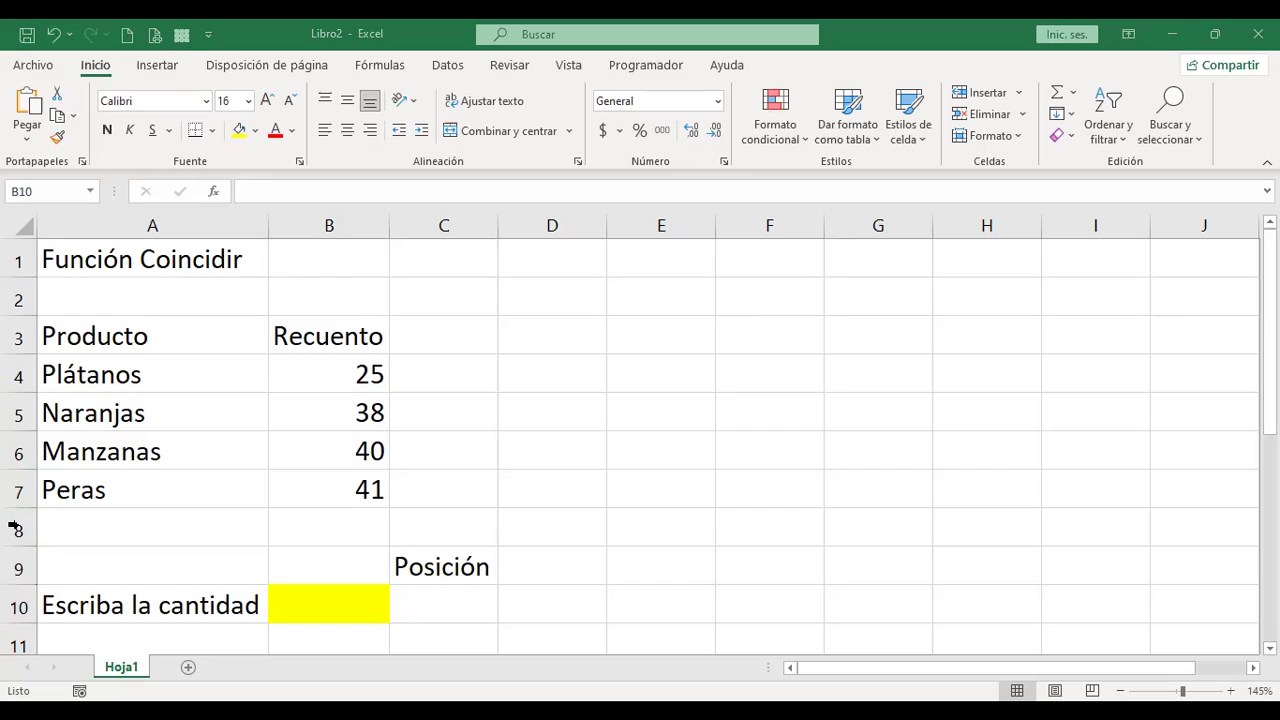
# Enter the quantity 39 in the yellow cell B10.
pyautogui.press('Left')
pyautogui.press('Right')
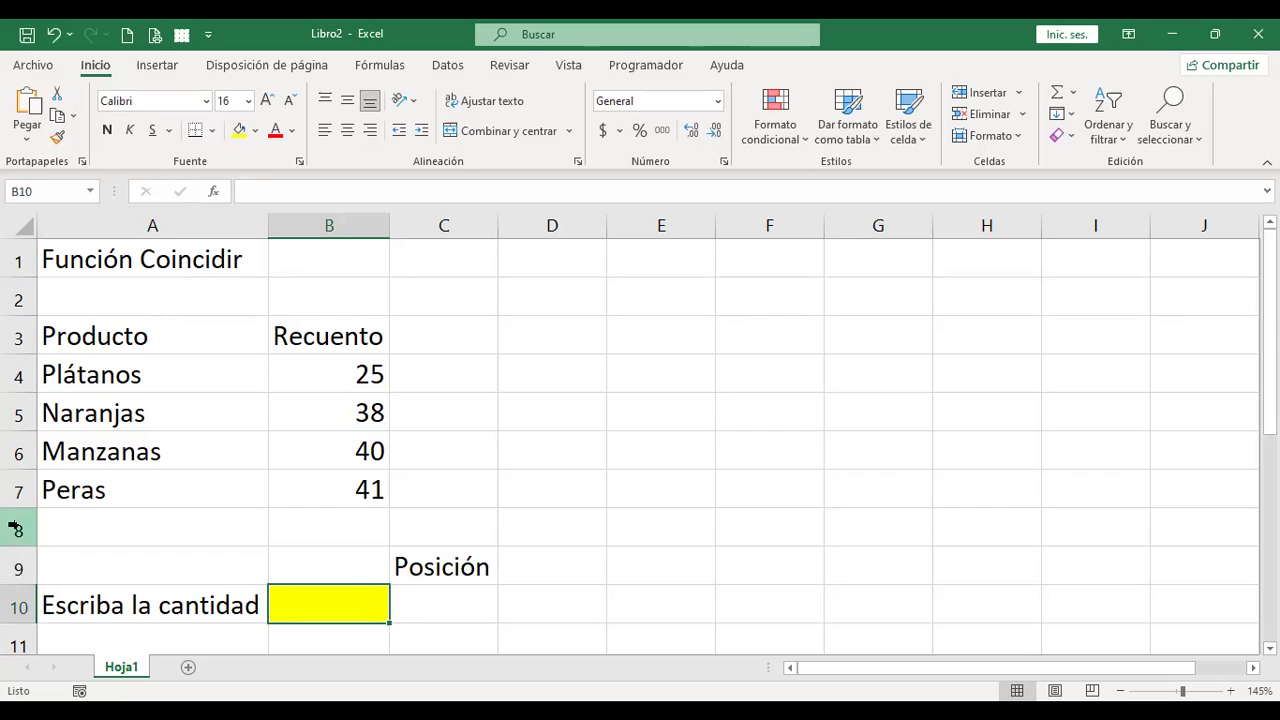
pyautogui.write('39')
pyautogui.press('Return')
# Start the COINCIDIR formula in C10 by typing +coin.
pyautogui.press('Up')
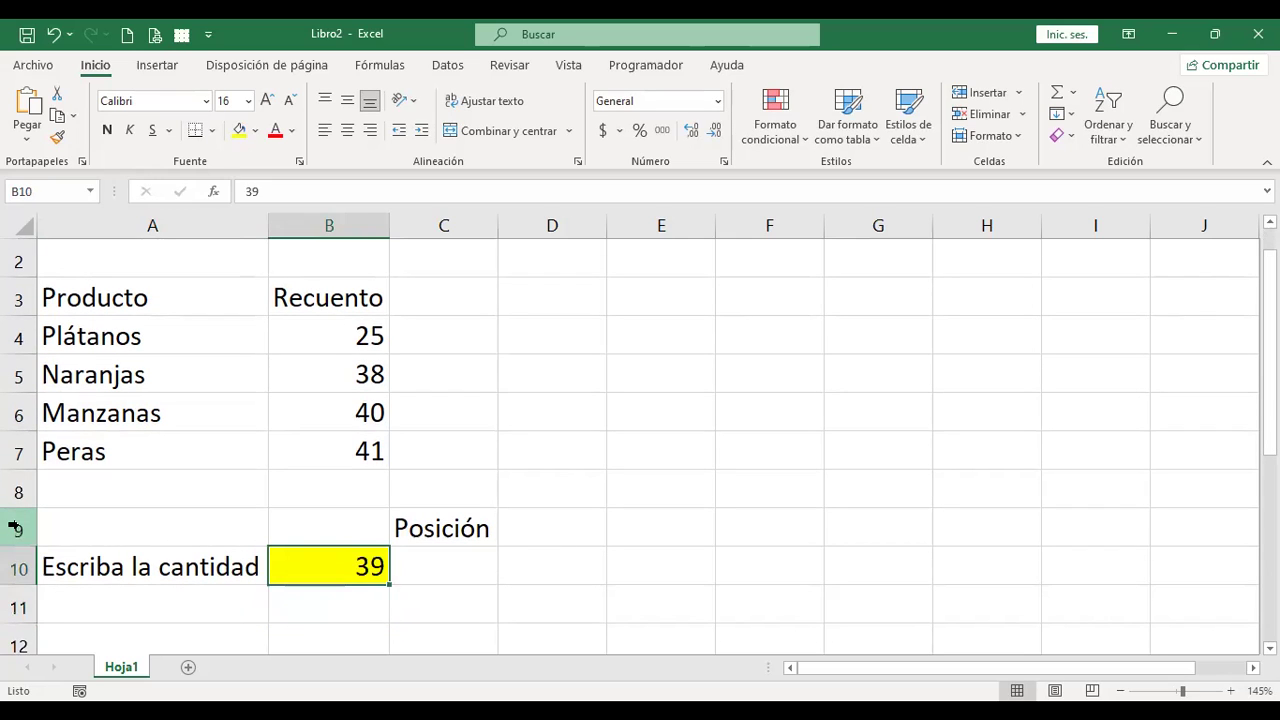
pyautogui.press('Right')
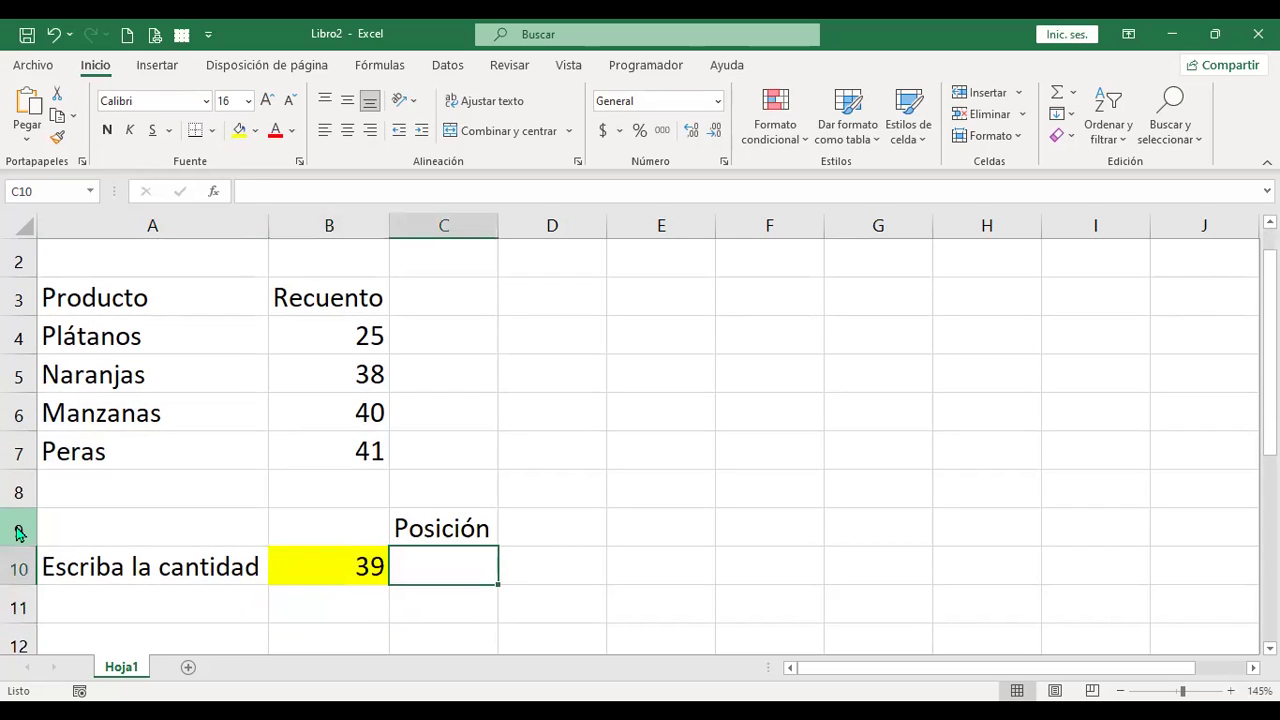
pyautogui.press('Left')
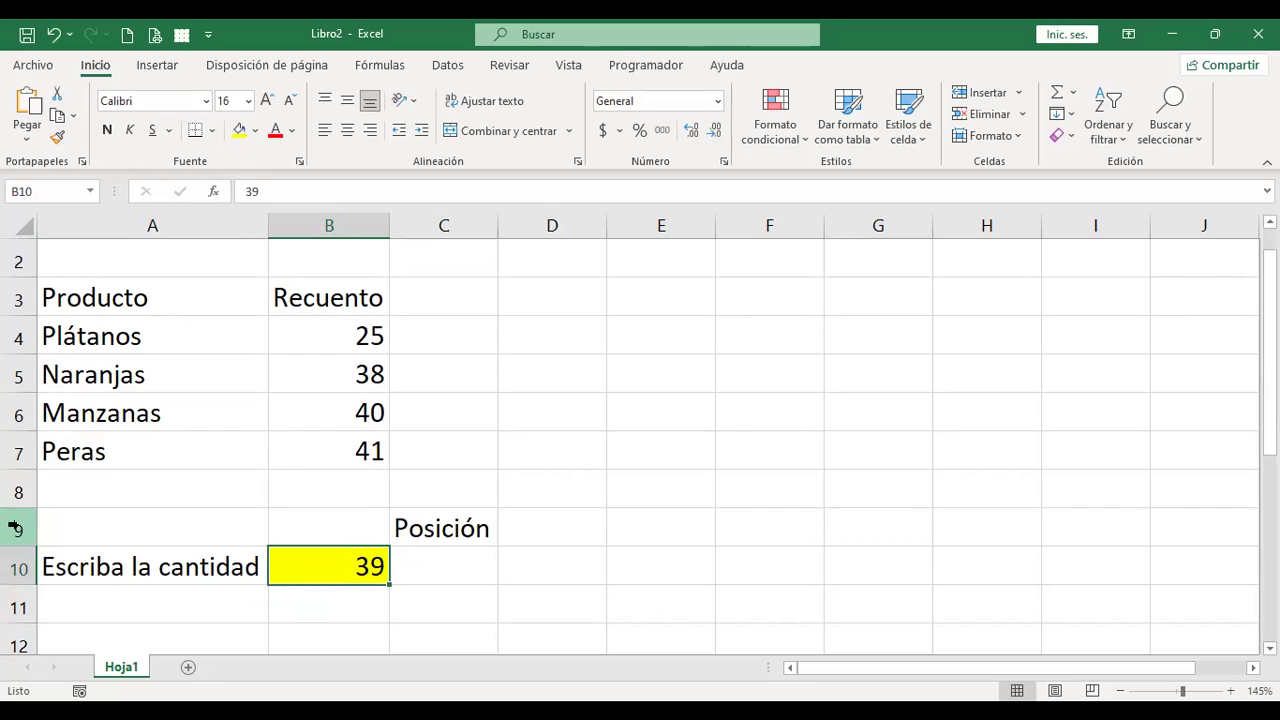
pyautogui.press('Right')
pyautogui.write('+coin')
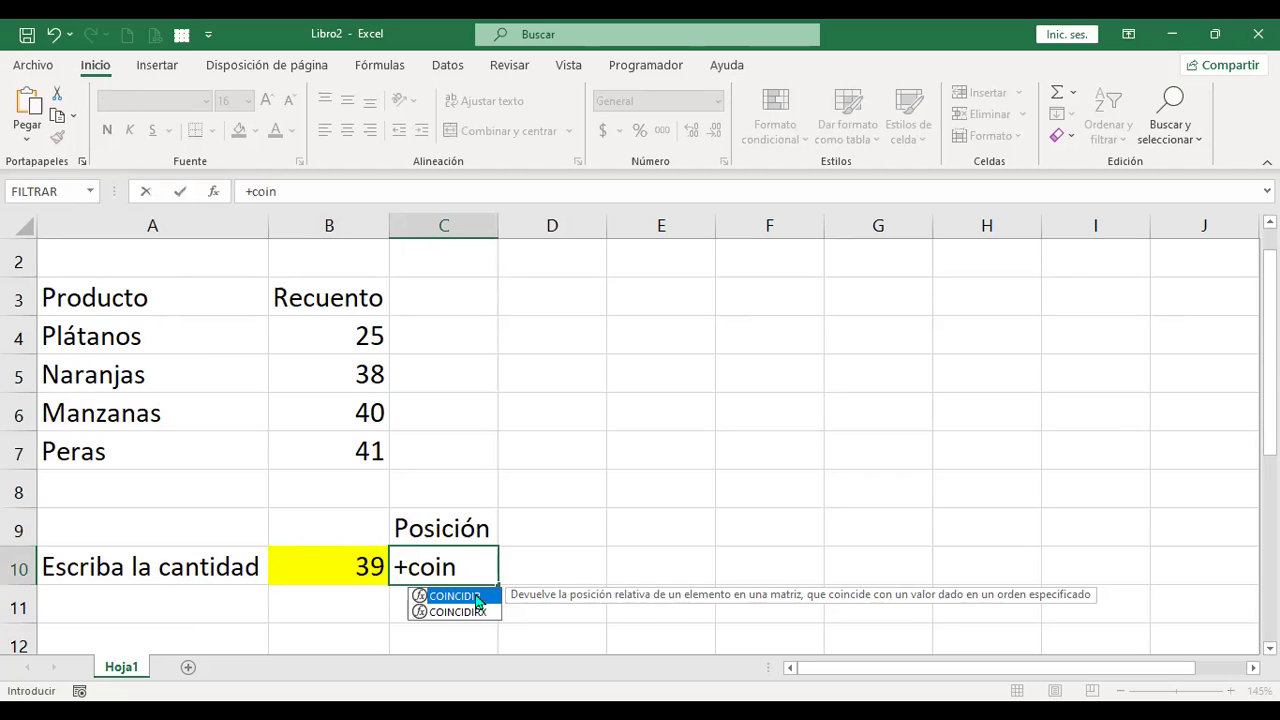
# Enter =+COINCIDIR(B10;B4:B7) in C10, returning position 2 for 39.
pyautogui.doubleClick(478, 597)
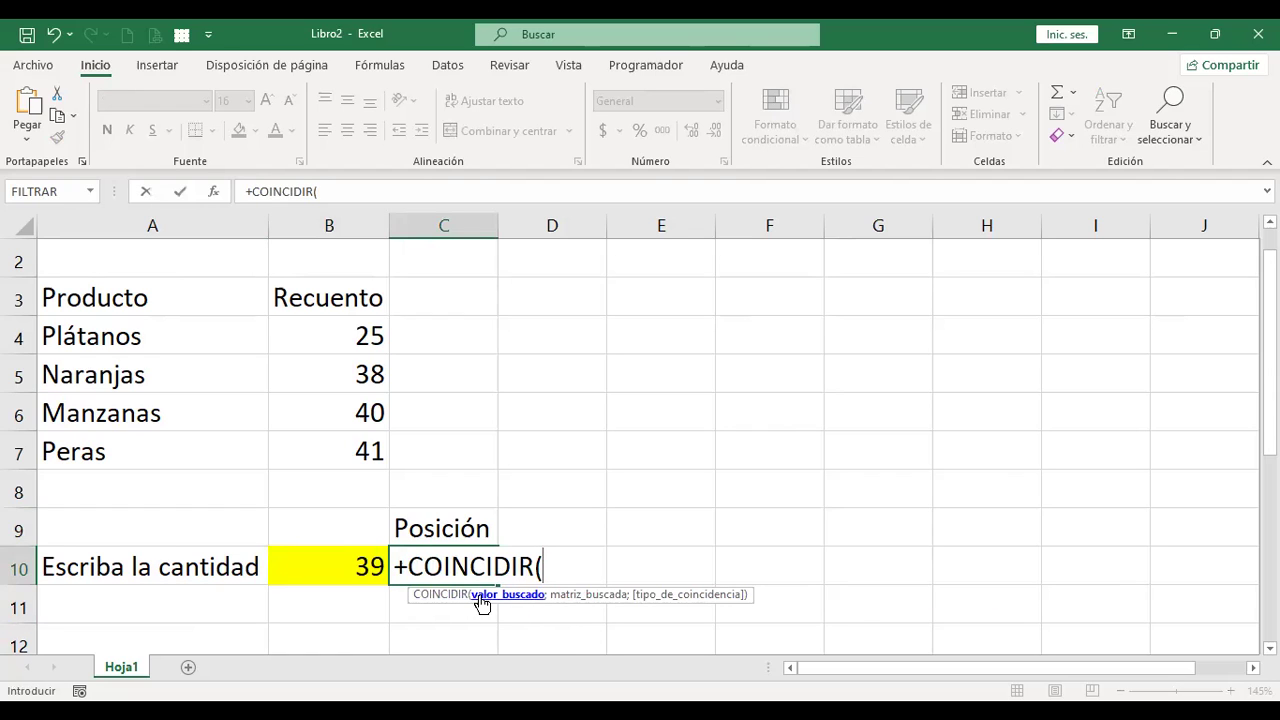
pyautogui.click(332, 568)
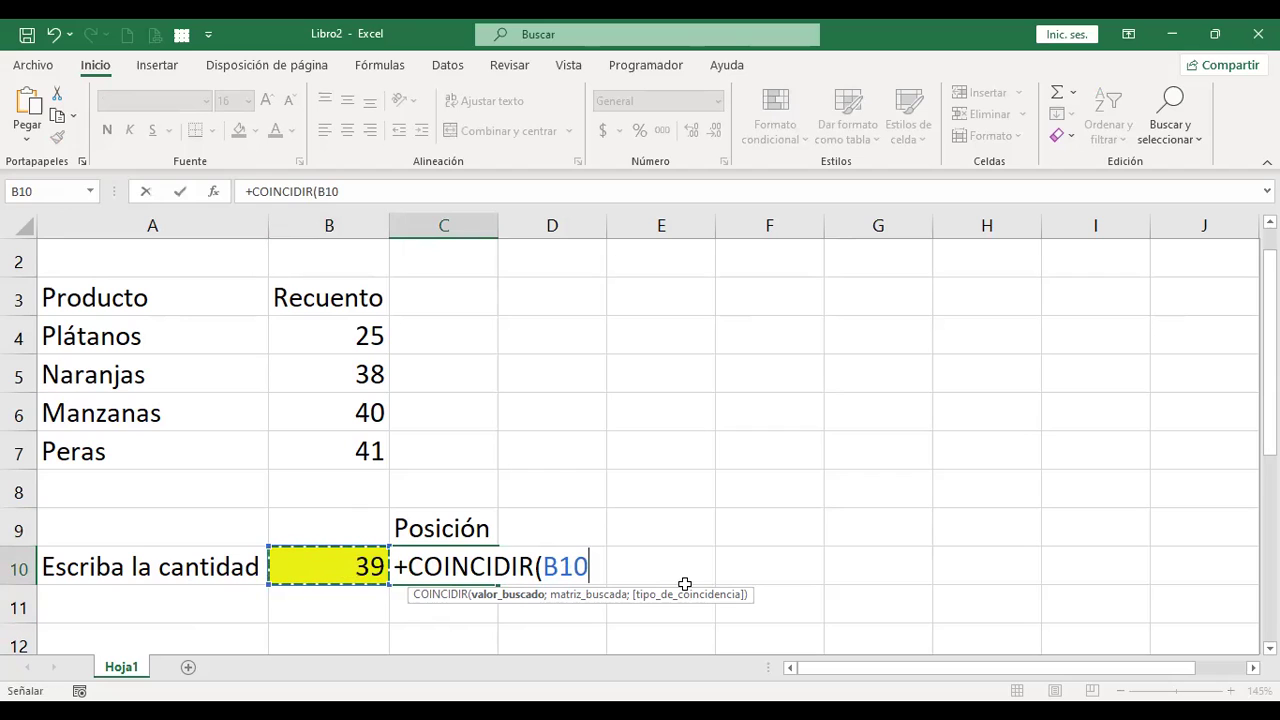
pyautogui.write(';')
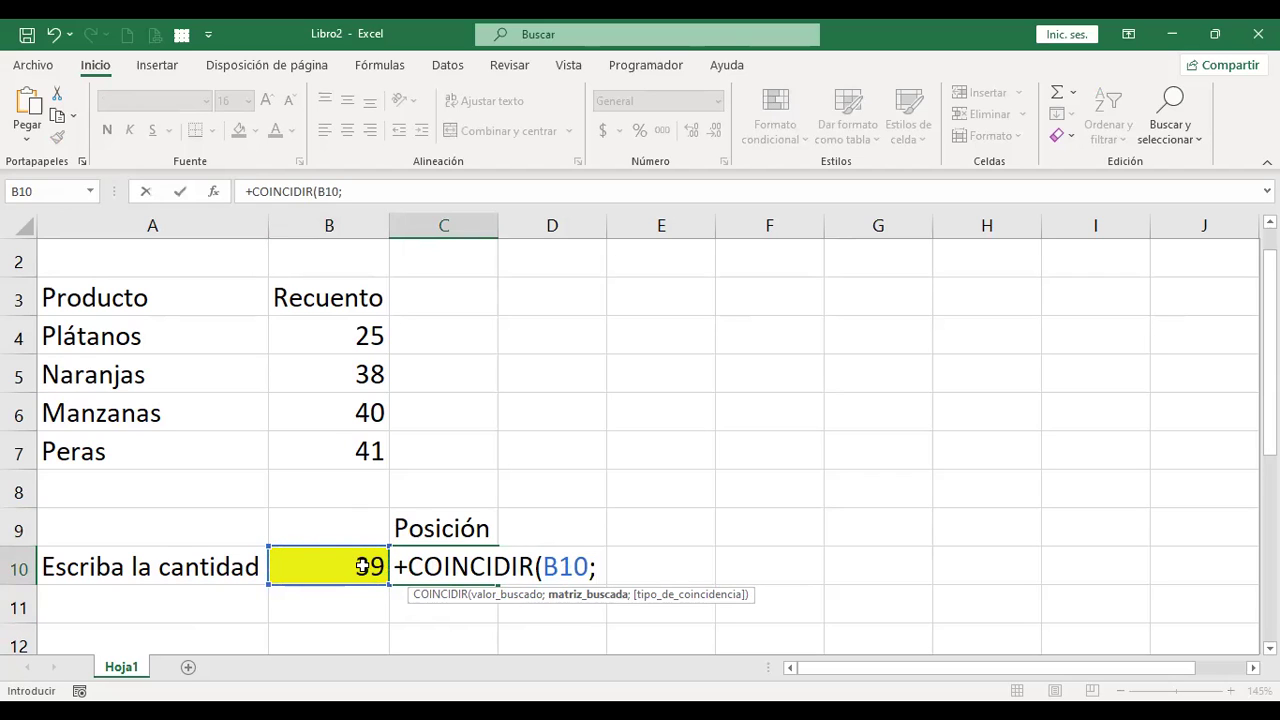
pyautogui.click(330, 335)
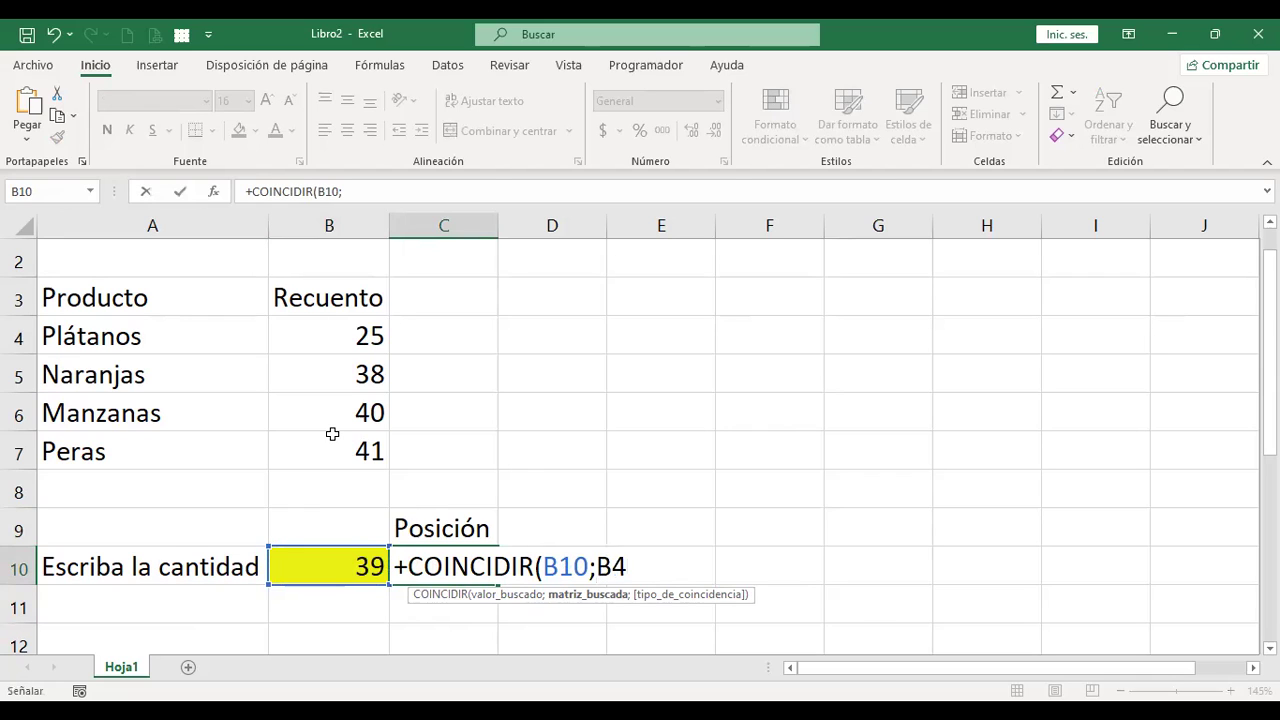
pyautogui.moveTo(332, 433); pyautogui.dragTo(332, 433)
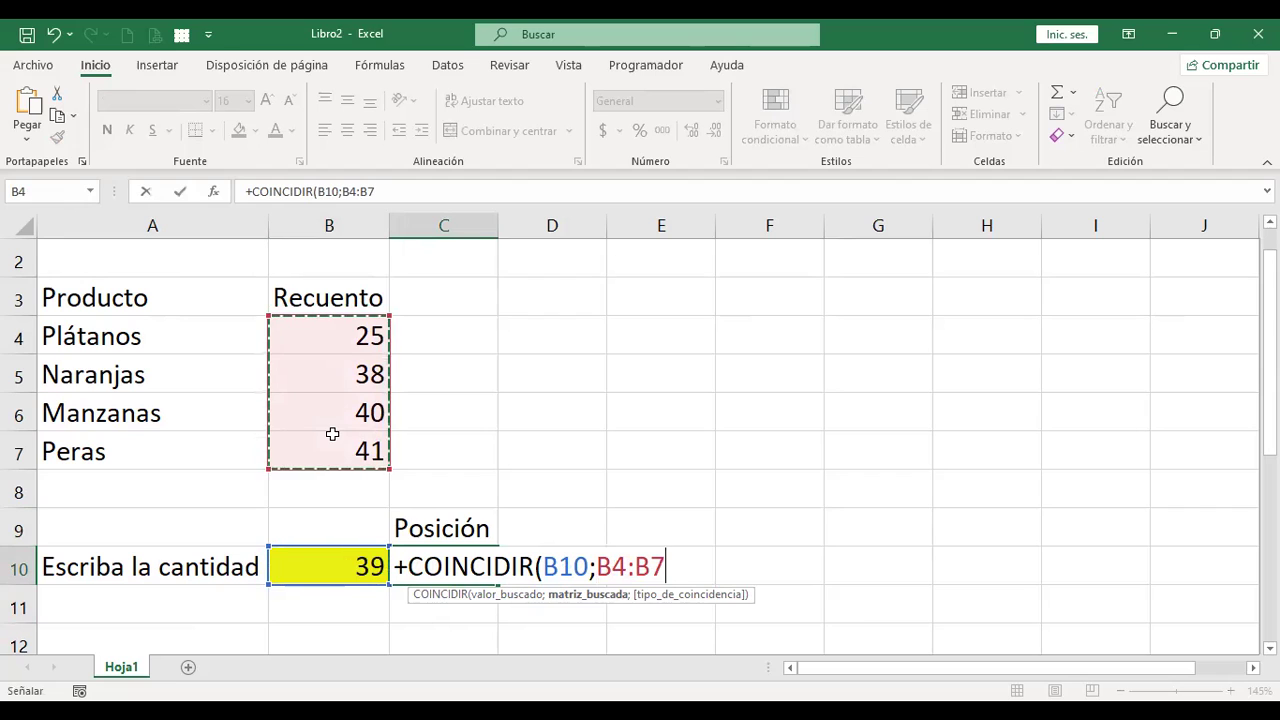
pyautogui.write(')')
pyautogui.press('Return')
# Compare C10's result against the Naranjas count of 38 in the table.
pyautogui.press('Up')
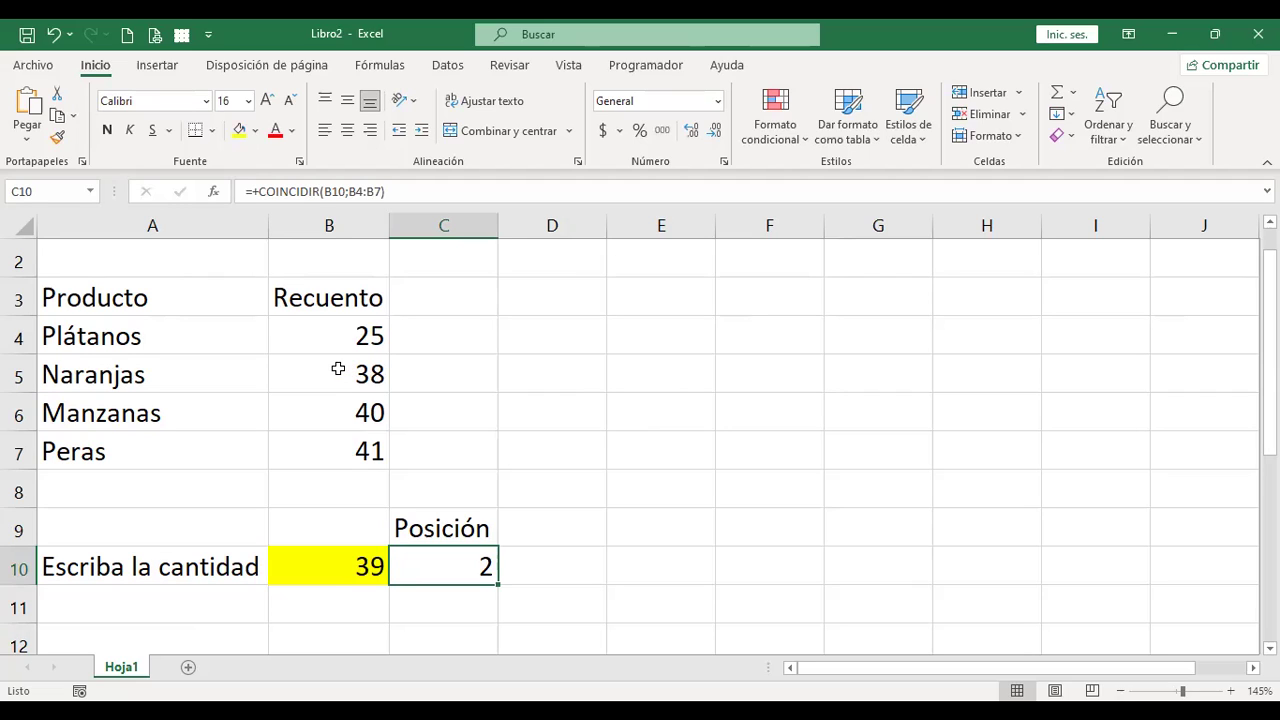
pyautogui.click(342, 375)
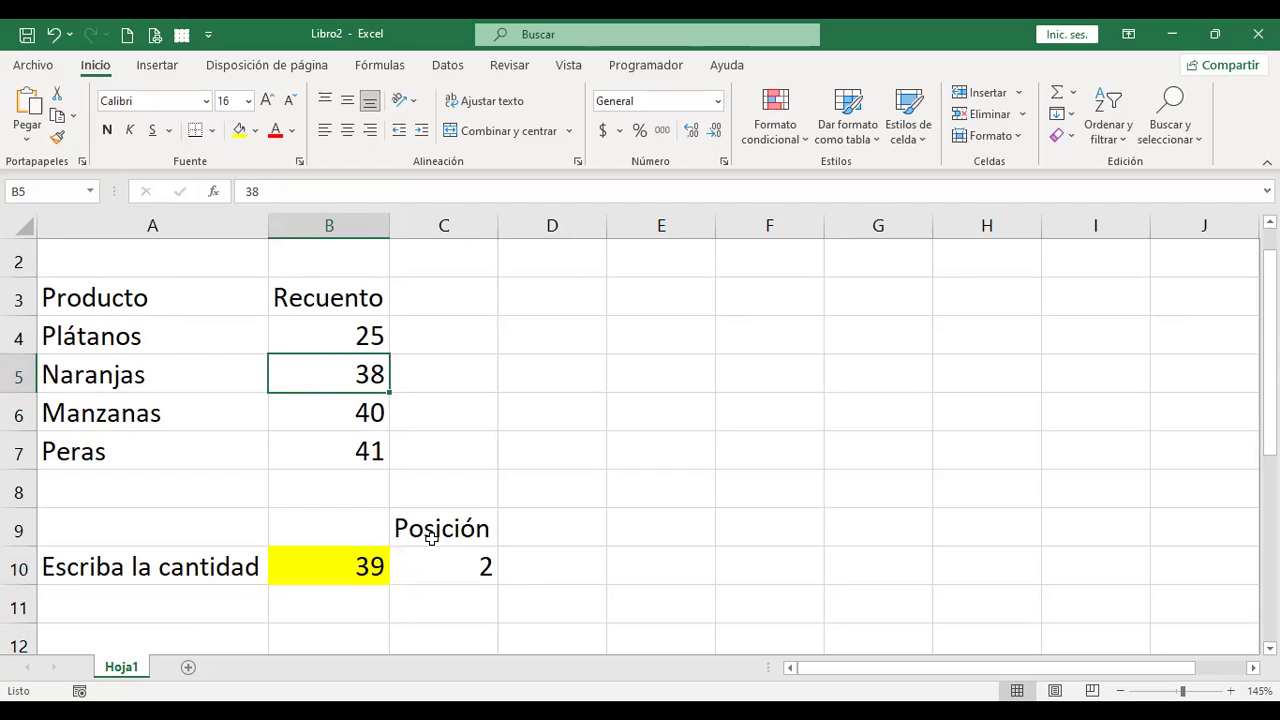
pyautogui.click(460, 565)
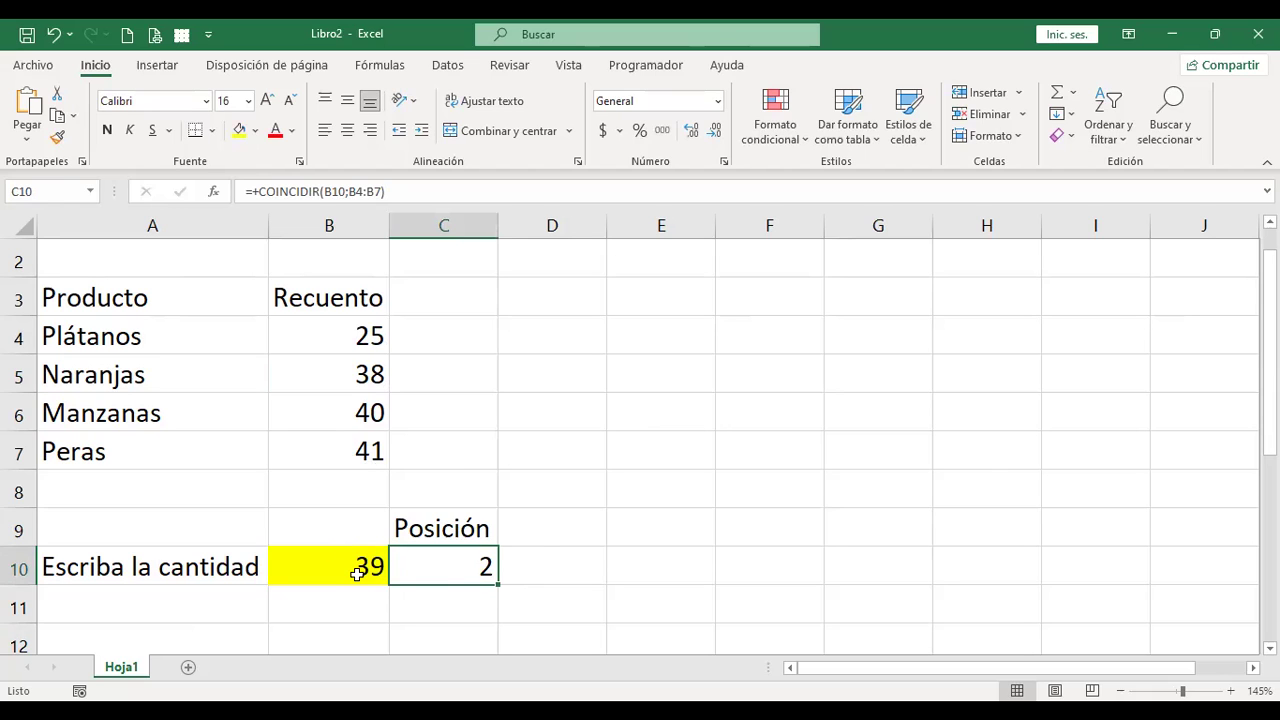
# Add match type 1 so C10 reads =+COINCIDIR(B10;B4:B7;1), still returning 2.
pyautogui.press('F2')
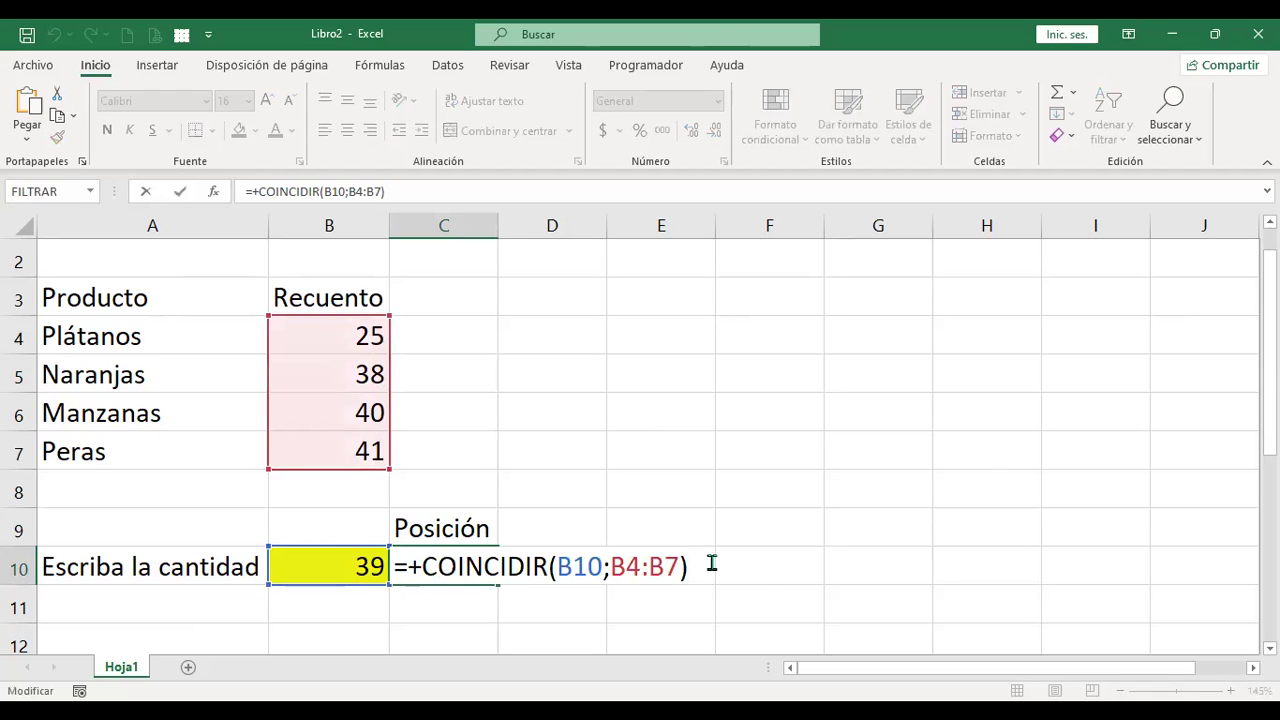
pyautogui.write(';')
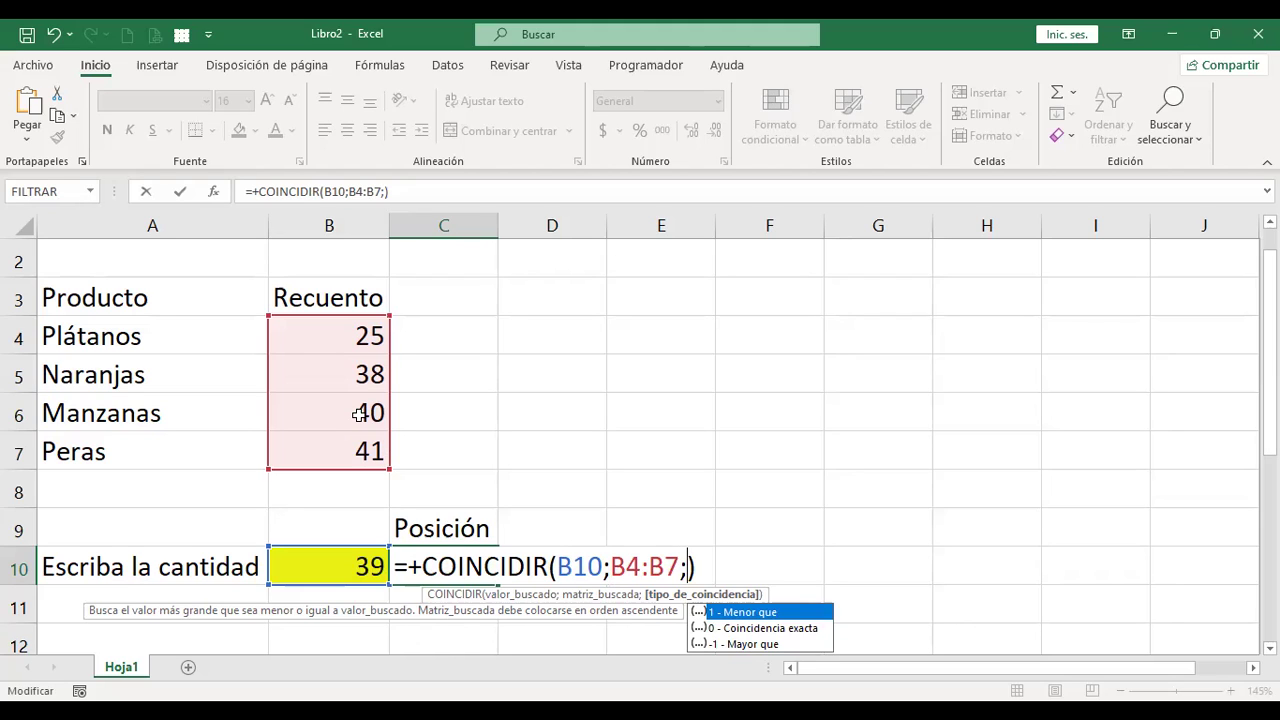
pyautogui.write('1')
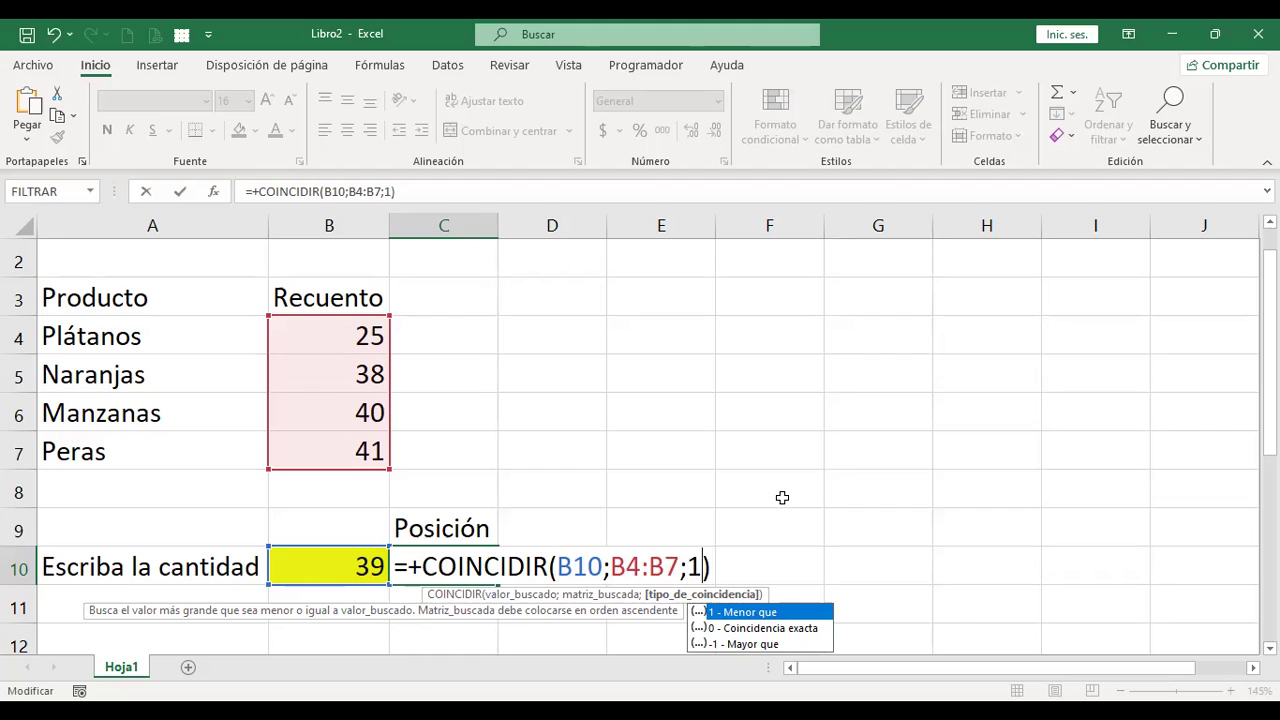
pyautogui.hotkey('ctrl', 'Return')
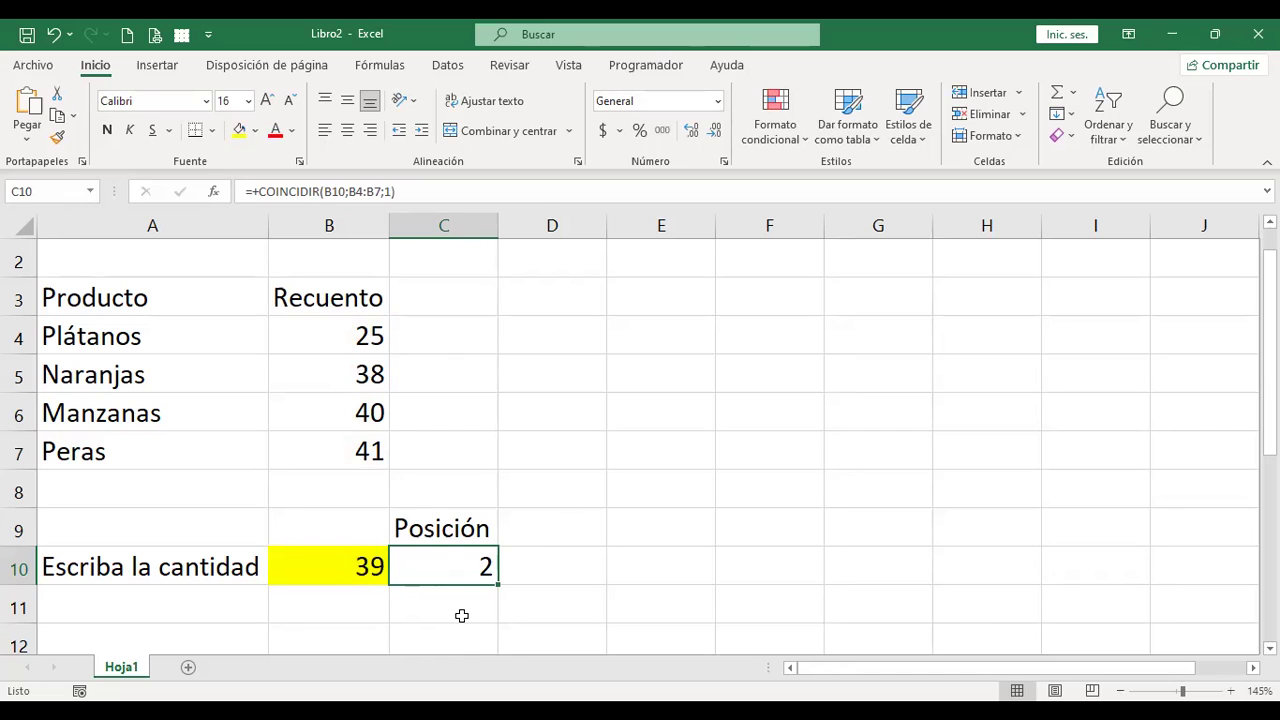
# Replace the match type with 0 (exact match), which returns #N/D.
pyautogui.press('F2')
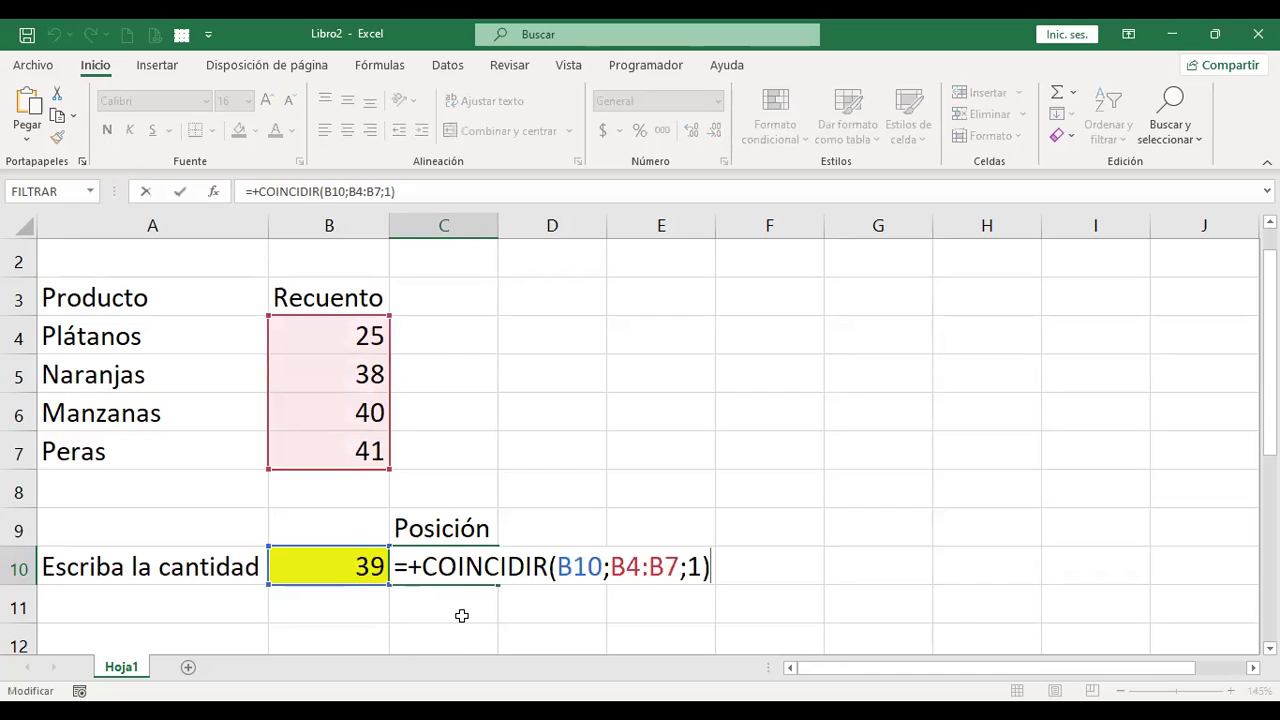
pyautogui.press('Left')
pyautogui.press('BackSpace')
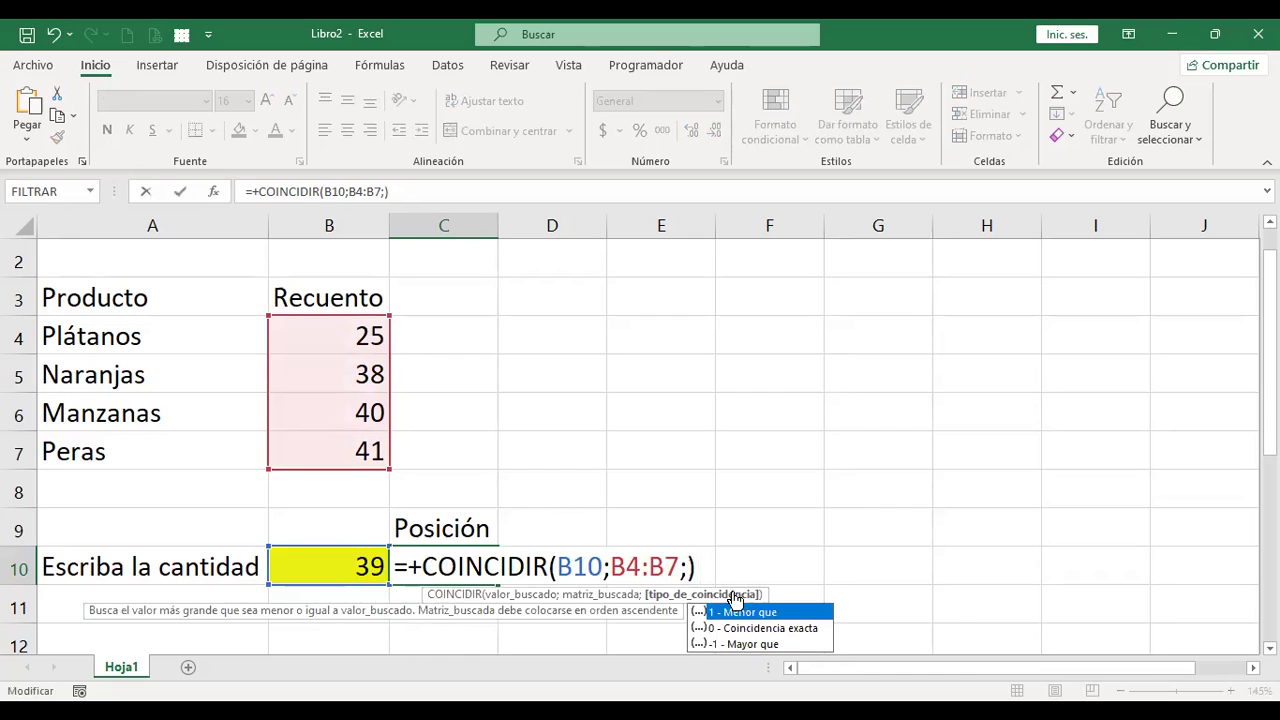
pyautogui.doubleClick(776, 627)
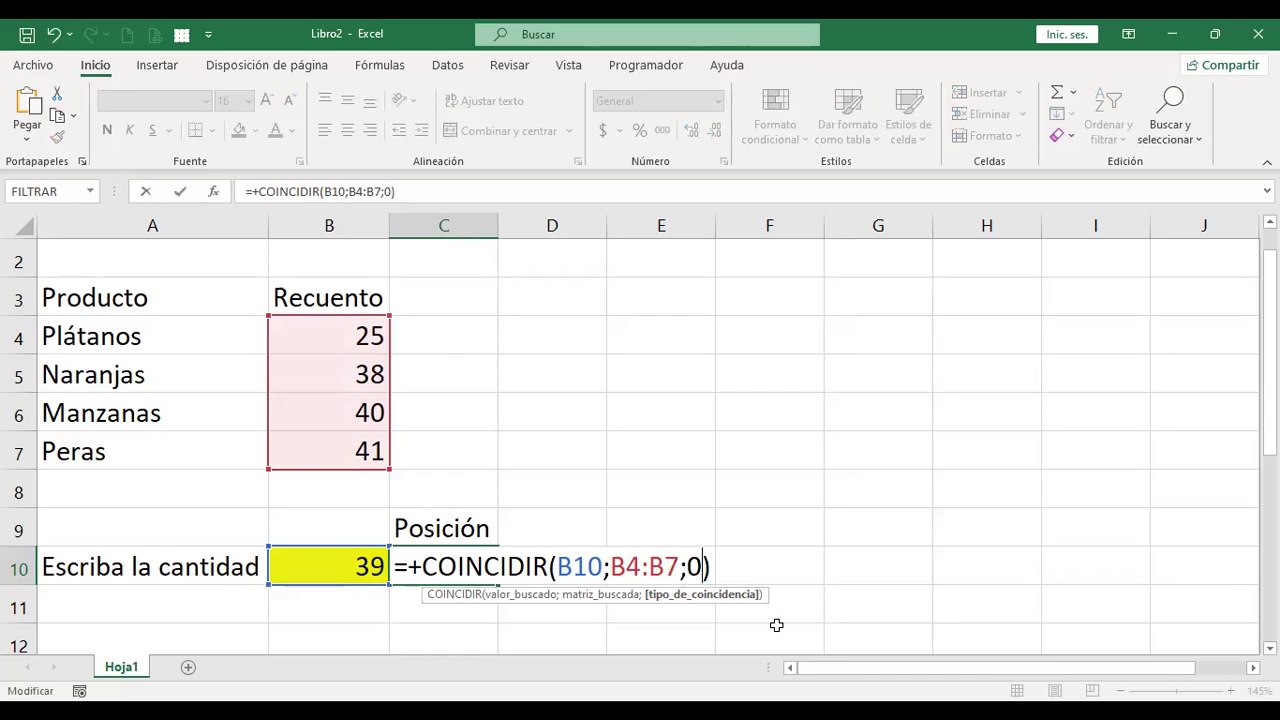
pyautogui.press('Return')
pyautogui.press('Up')
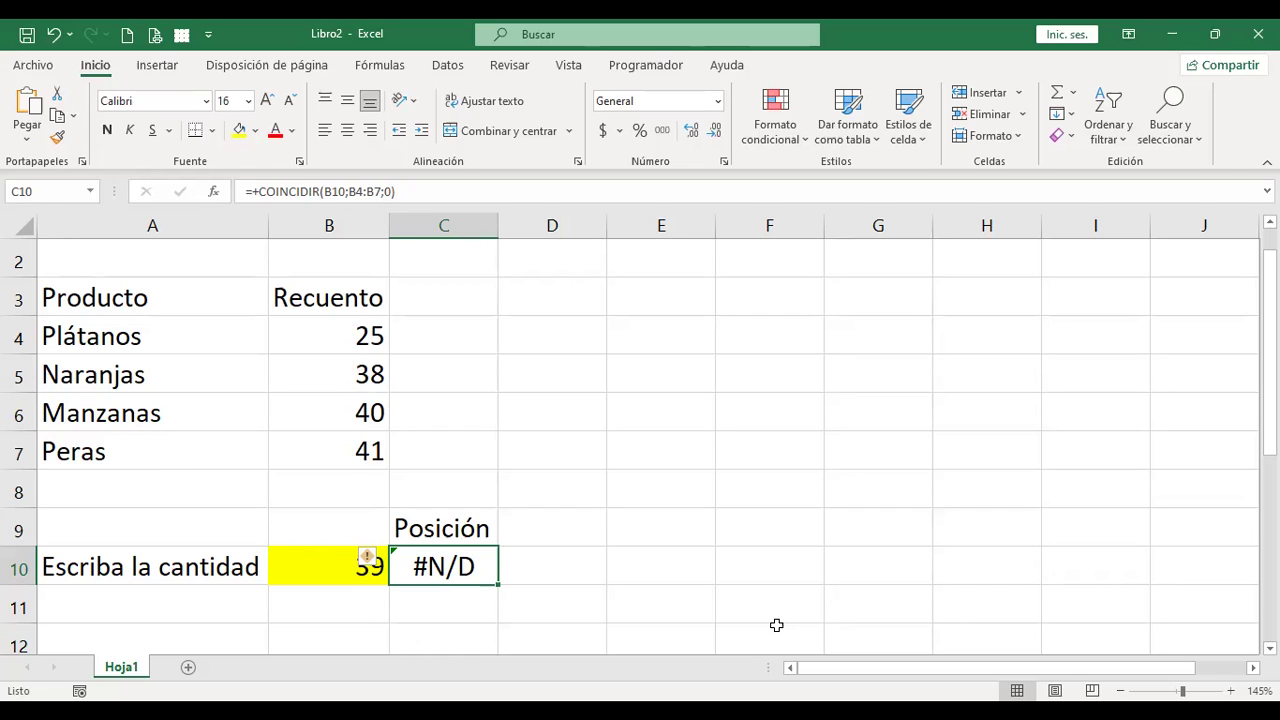
# Switch the match type to -1 (greater than), giving =+COINCIDIR(B10;B4:B7;-1), and select B4:B7.
pyautogui.press('F2')
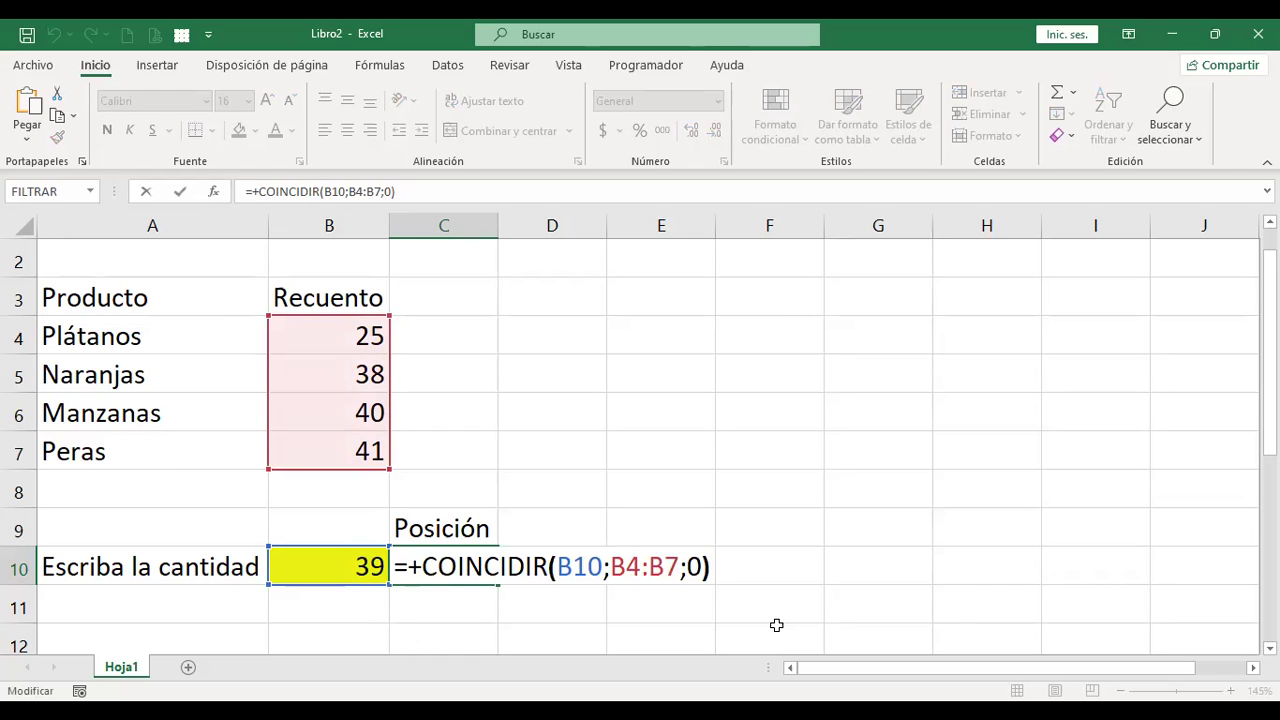
pyautogui.press('Left')
pyautogui.press('BackSpace')
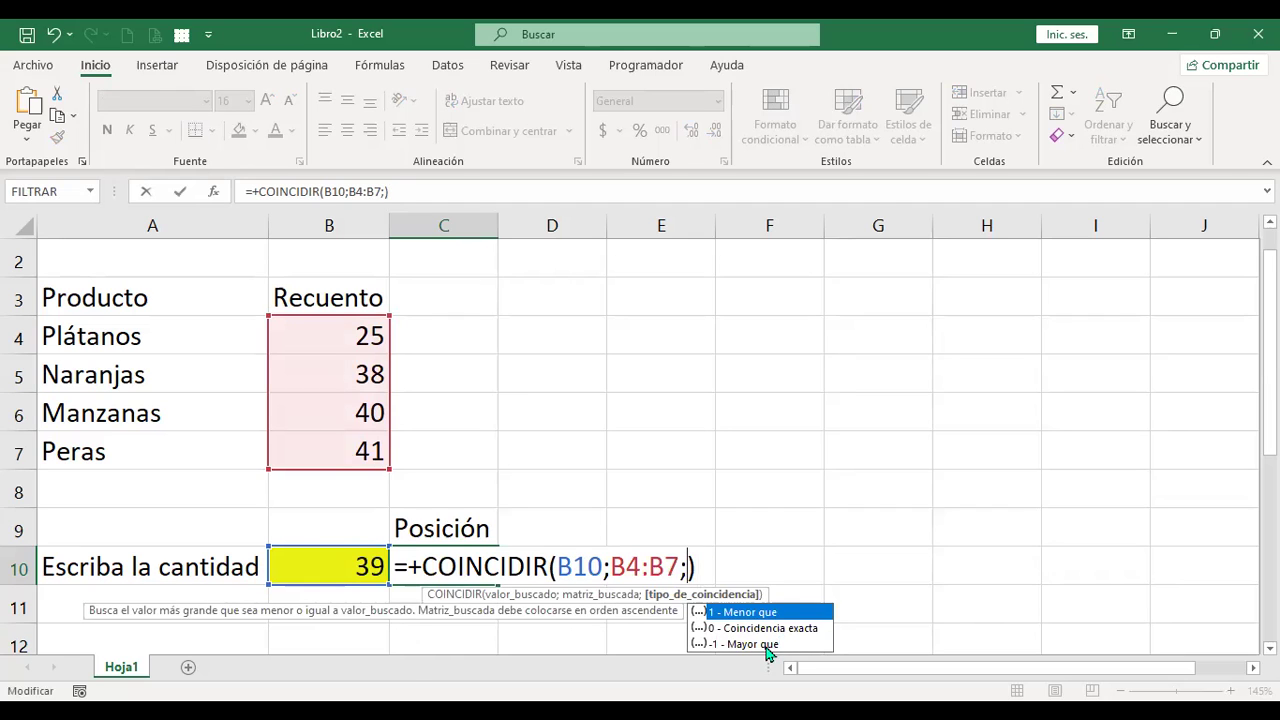
pyautogui.doubleClick(765, 644)
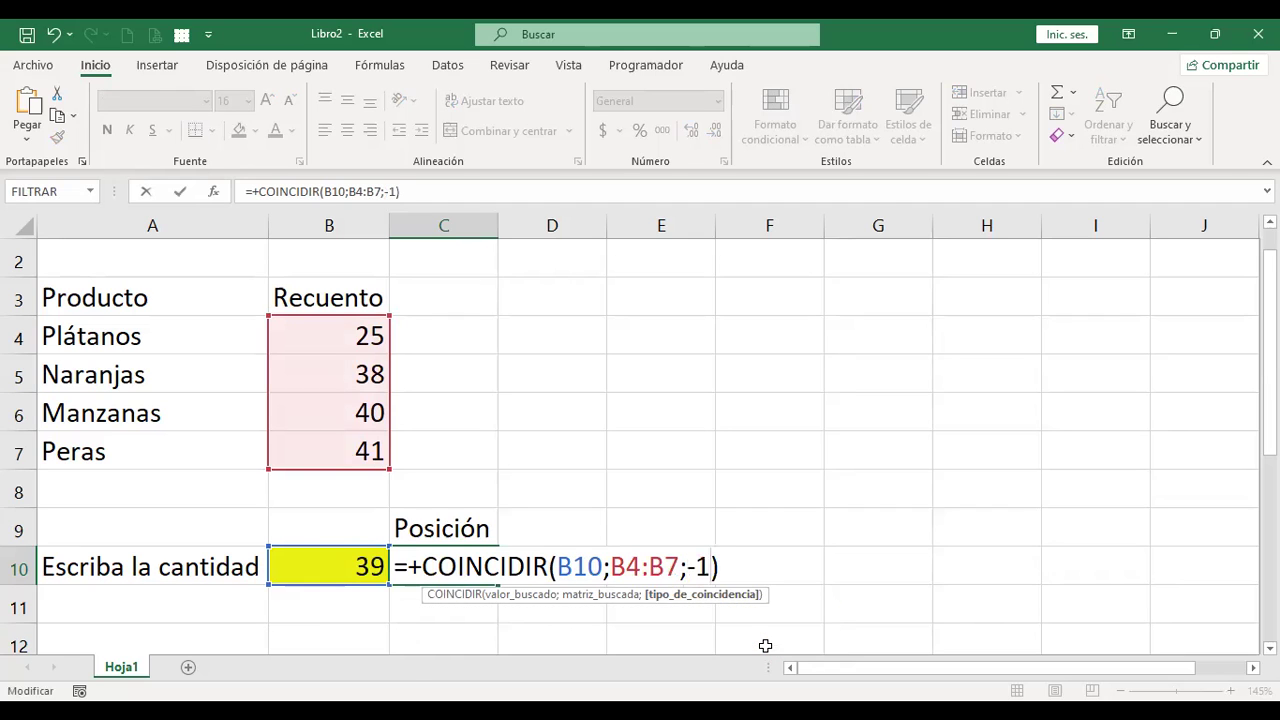
pyautogui.hotkey('ctrl', 'Return')
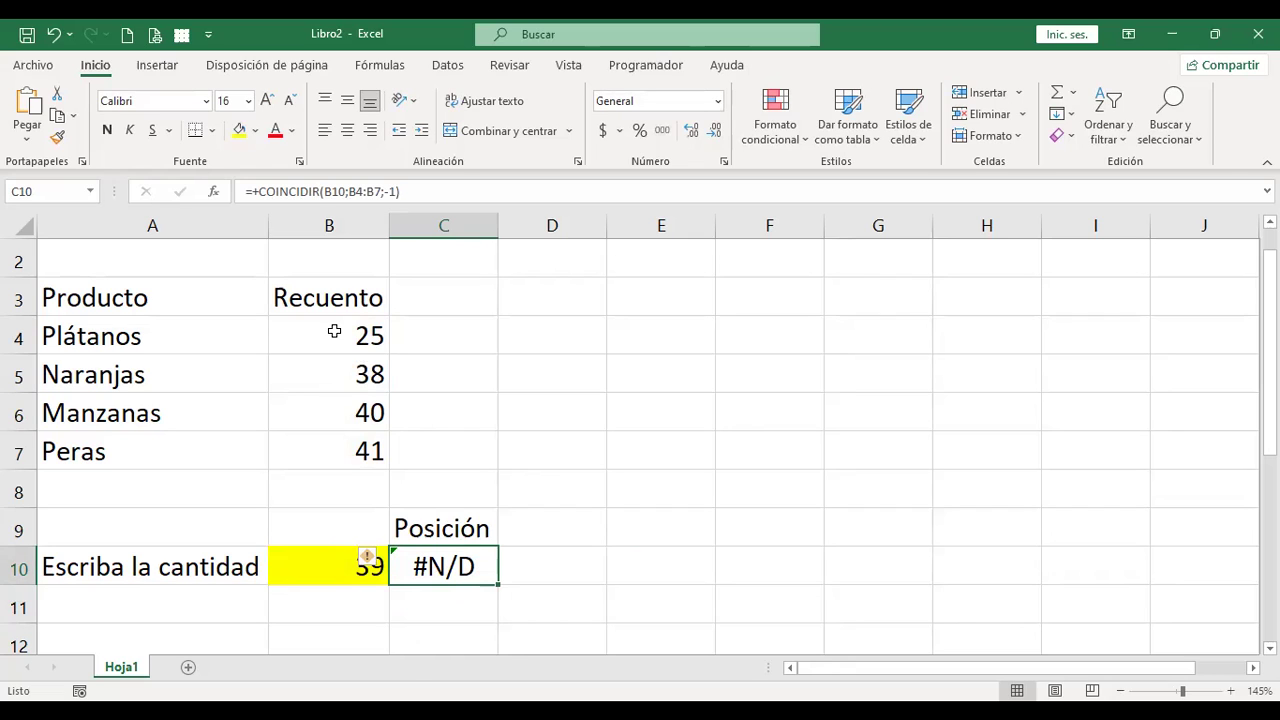
pyautogui.moveTo(330, 331); pyautogui.dragTo(332, 408)
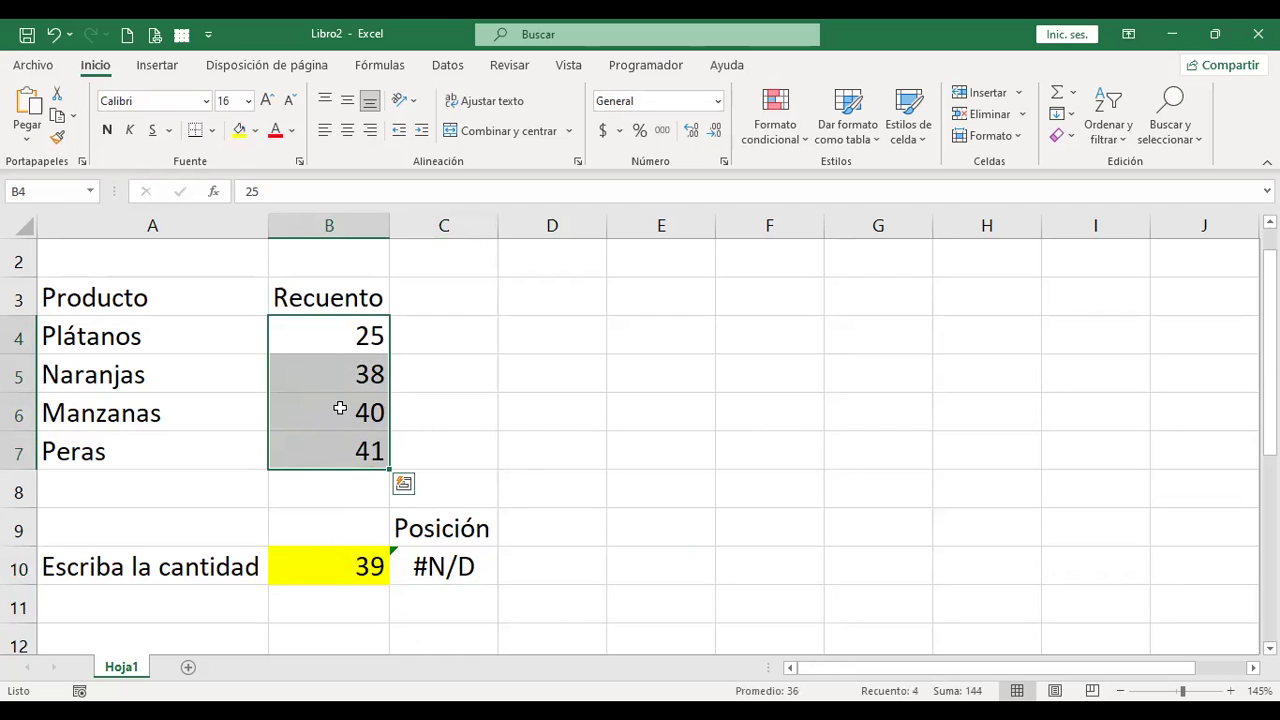
# Sort Recuento largest to smallest (Peras 41 down to Plátanos 25) and recheck C10 returns 2.
pyautogui.click(320, 334)
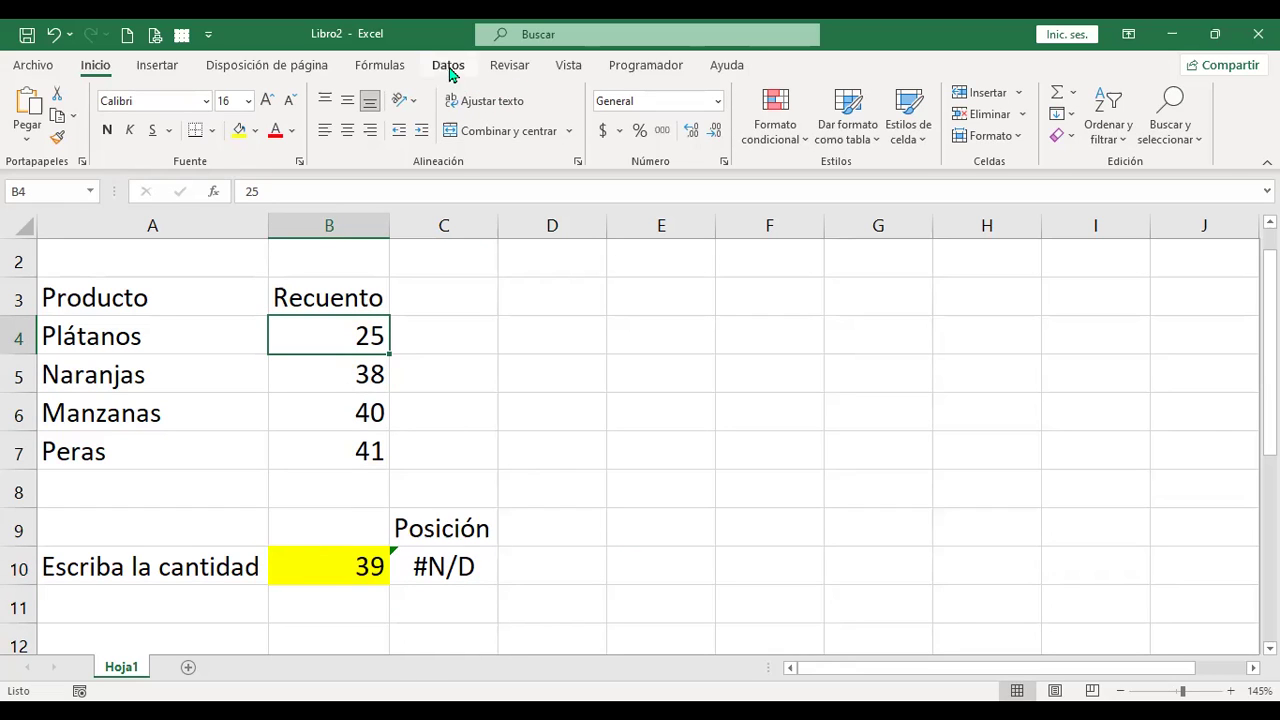
pyautogui.click(1108, 124)
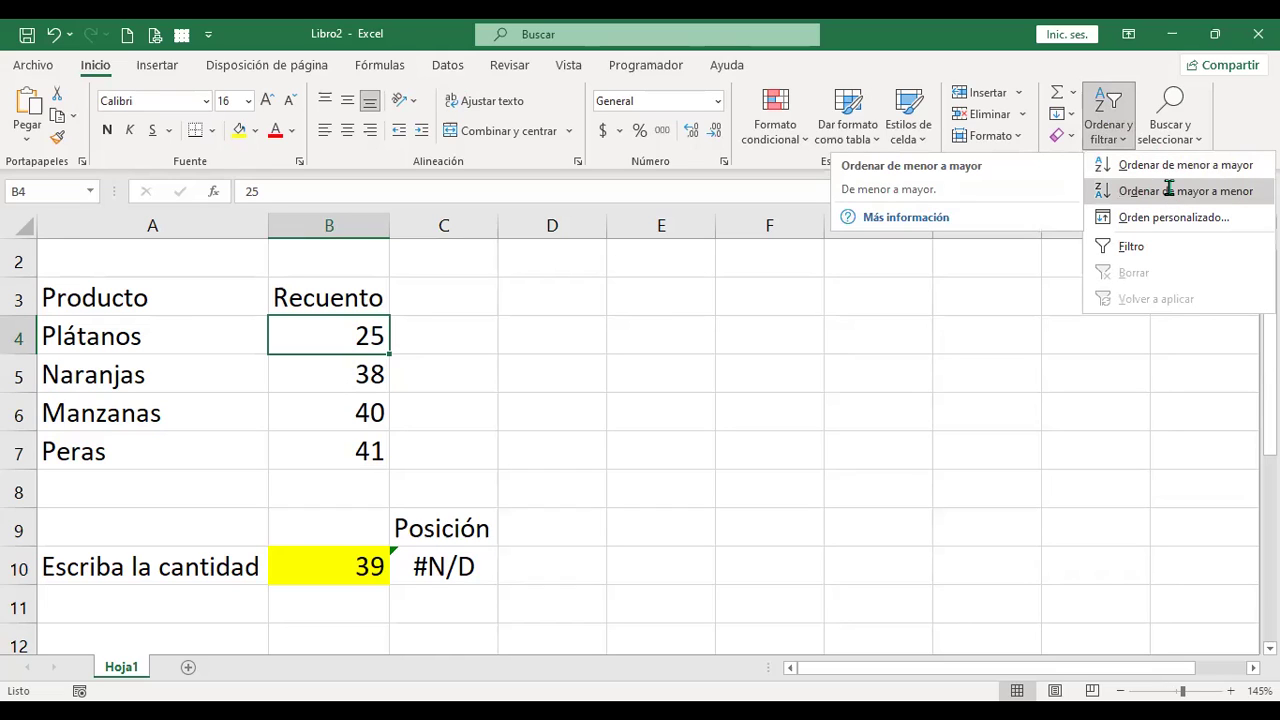
pyautogui.click(1168, 189)
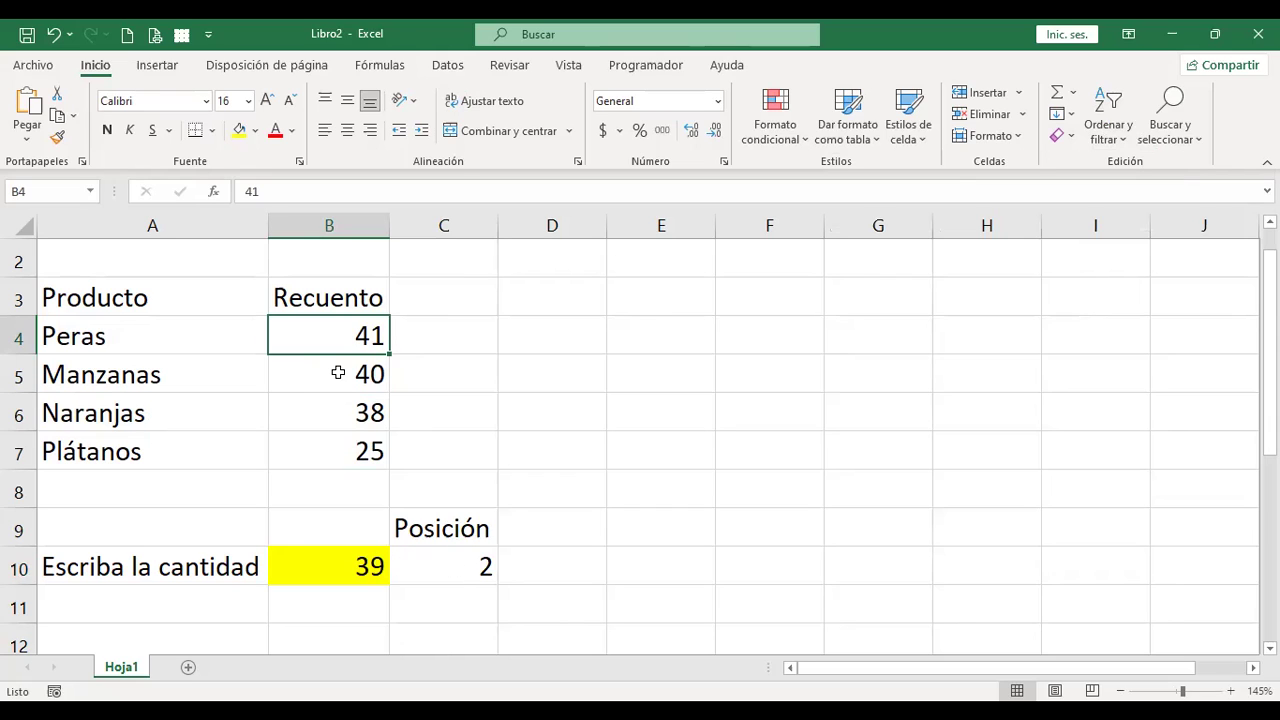
pyautogui.click(338, 372)
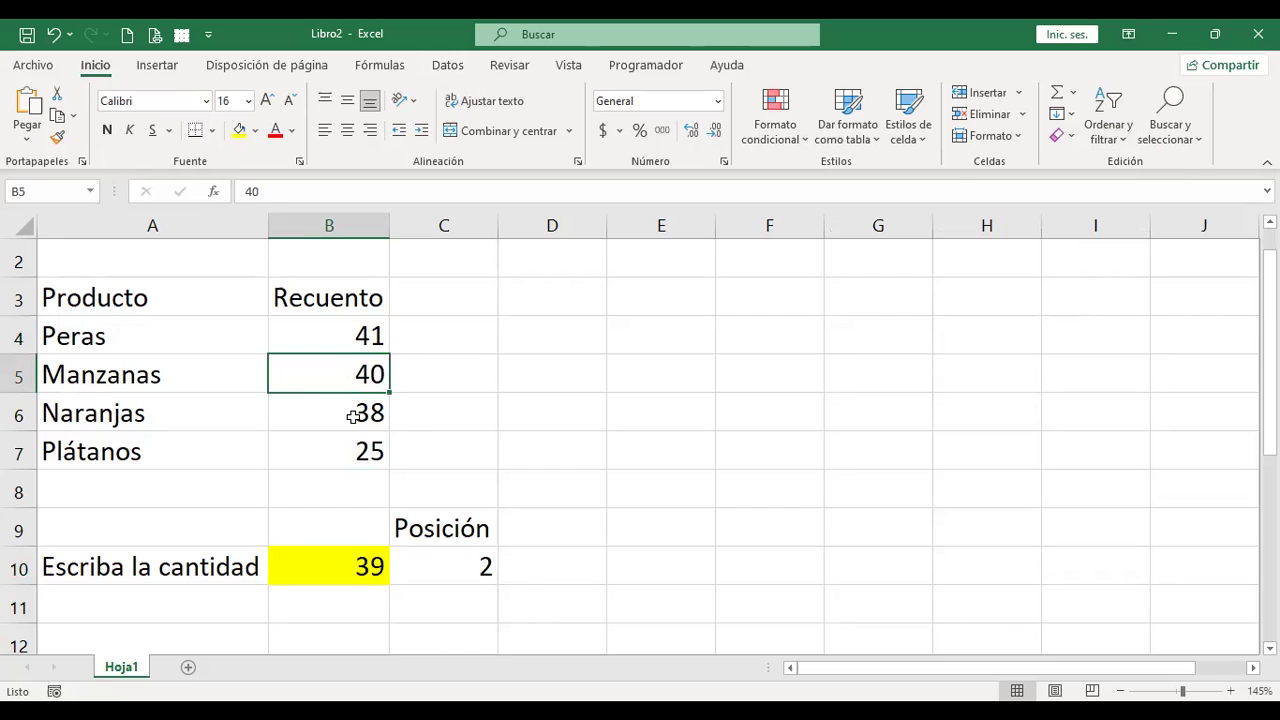
pyautogui.click(458, 561)
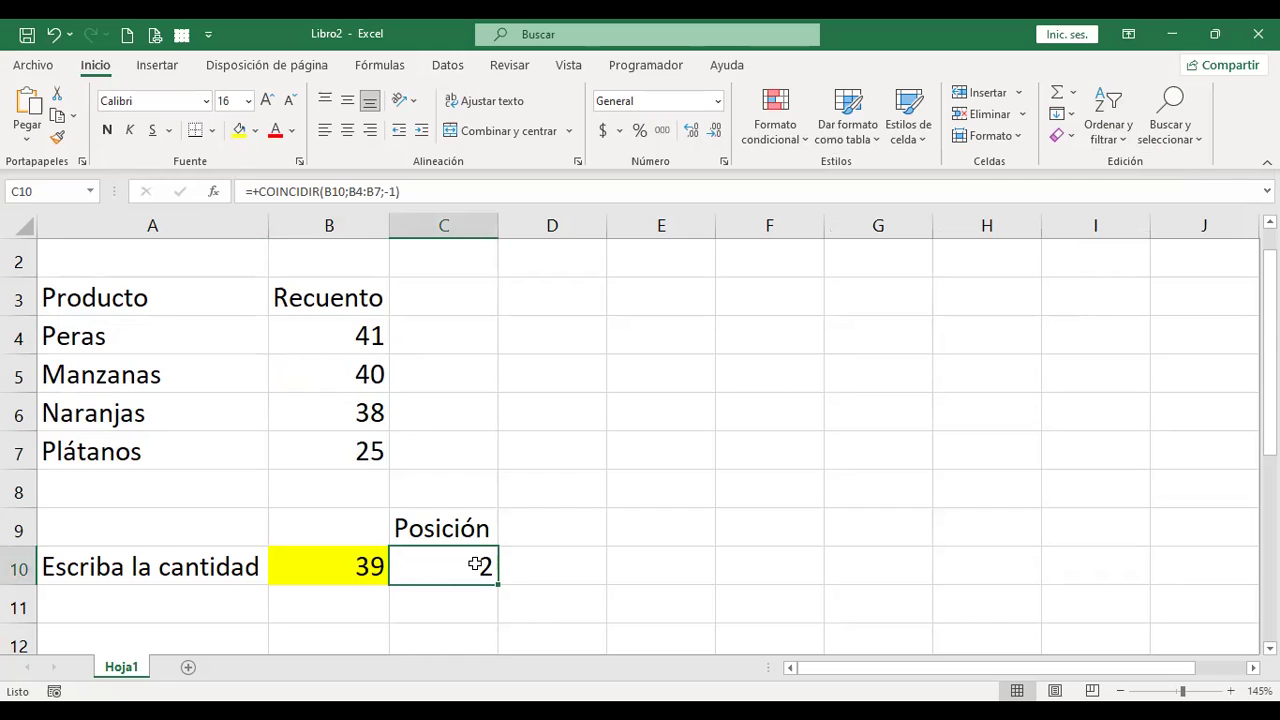
# Edit C10 to =+COINCIDIR(B10;B4:B7;1), now returning #N/D on descending data.
pyautogui.doubleClick(478, 565)
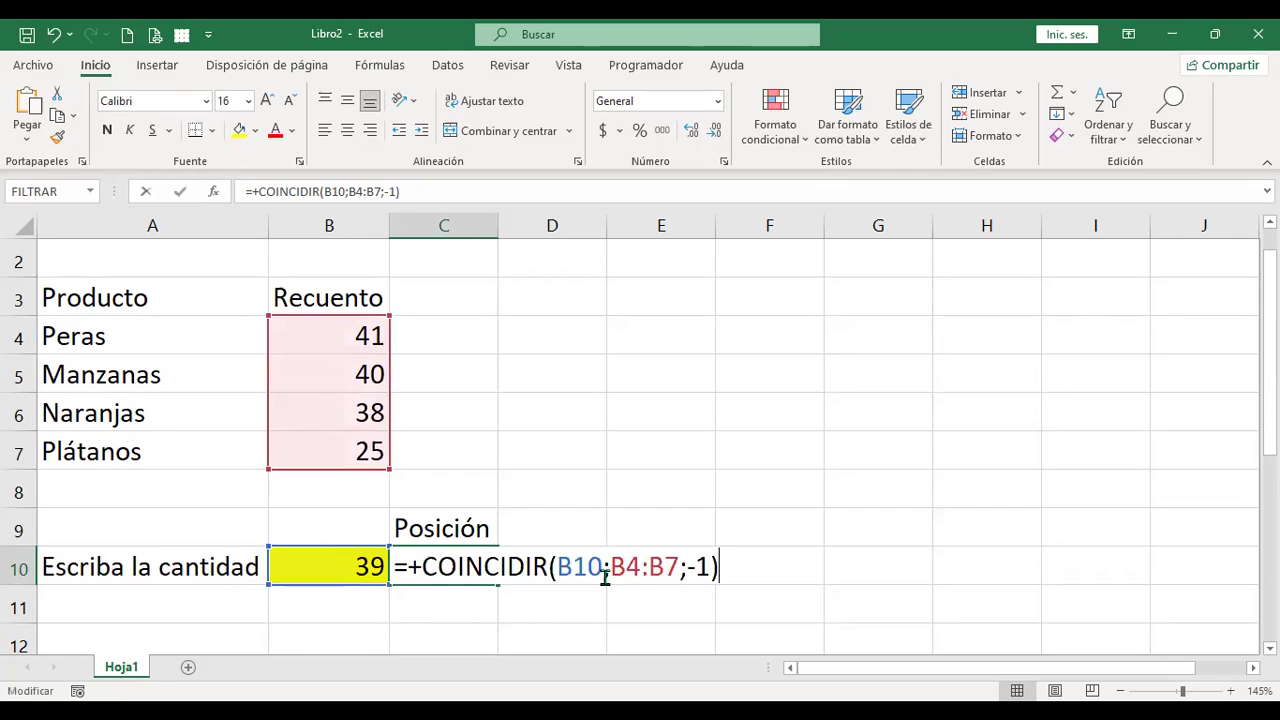
pyautogui.click(684, 565)
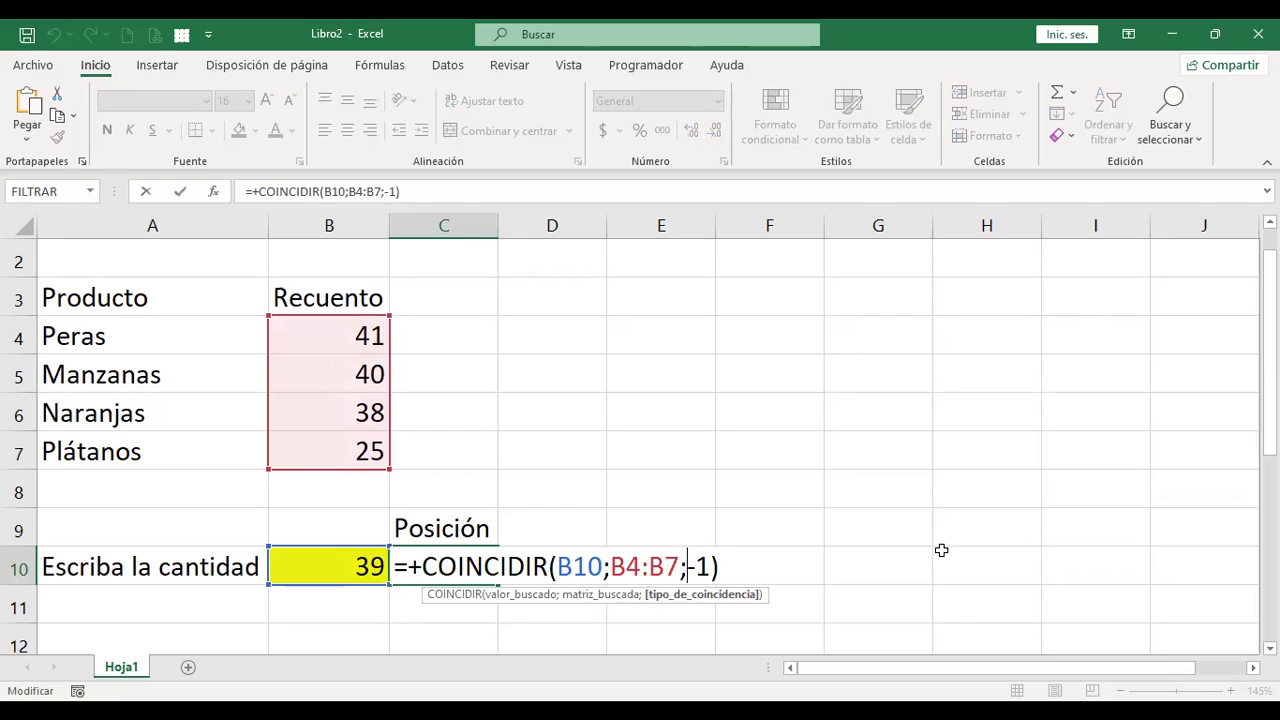
pyautogui.press('Delete')
pyautogui.press('Delete')
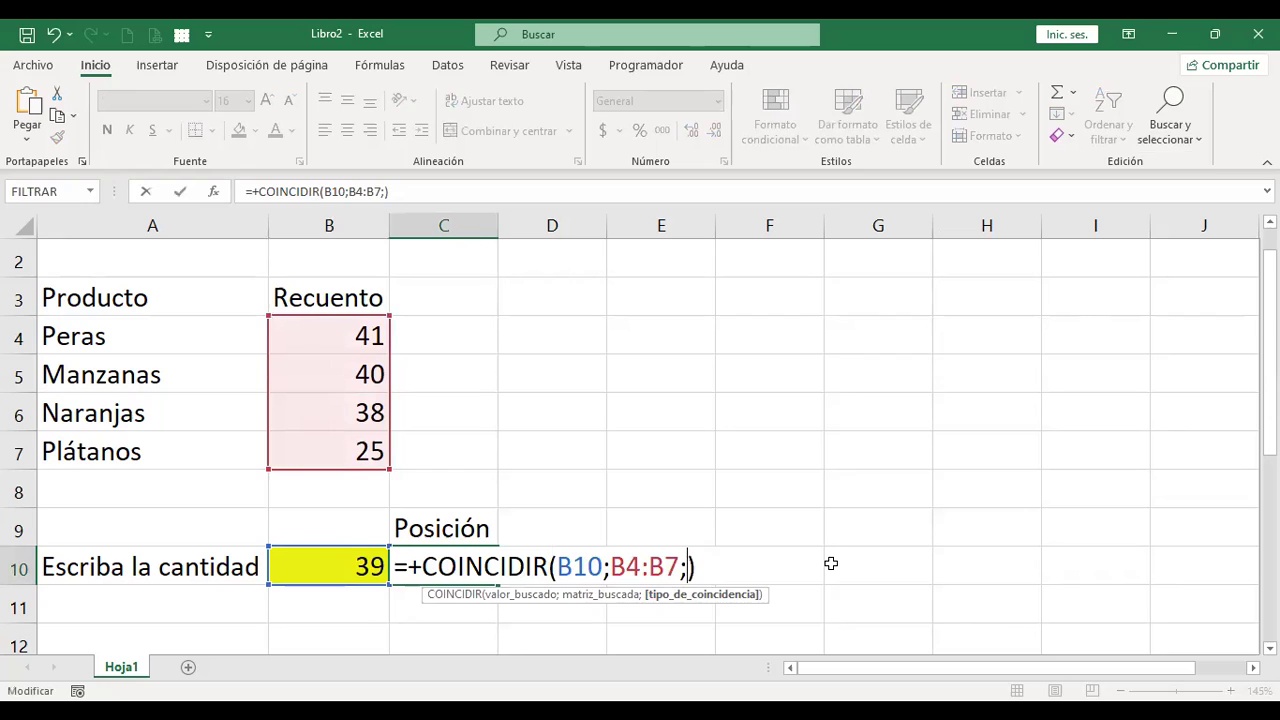
pyautogui.press('BackSpace')
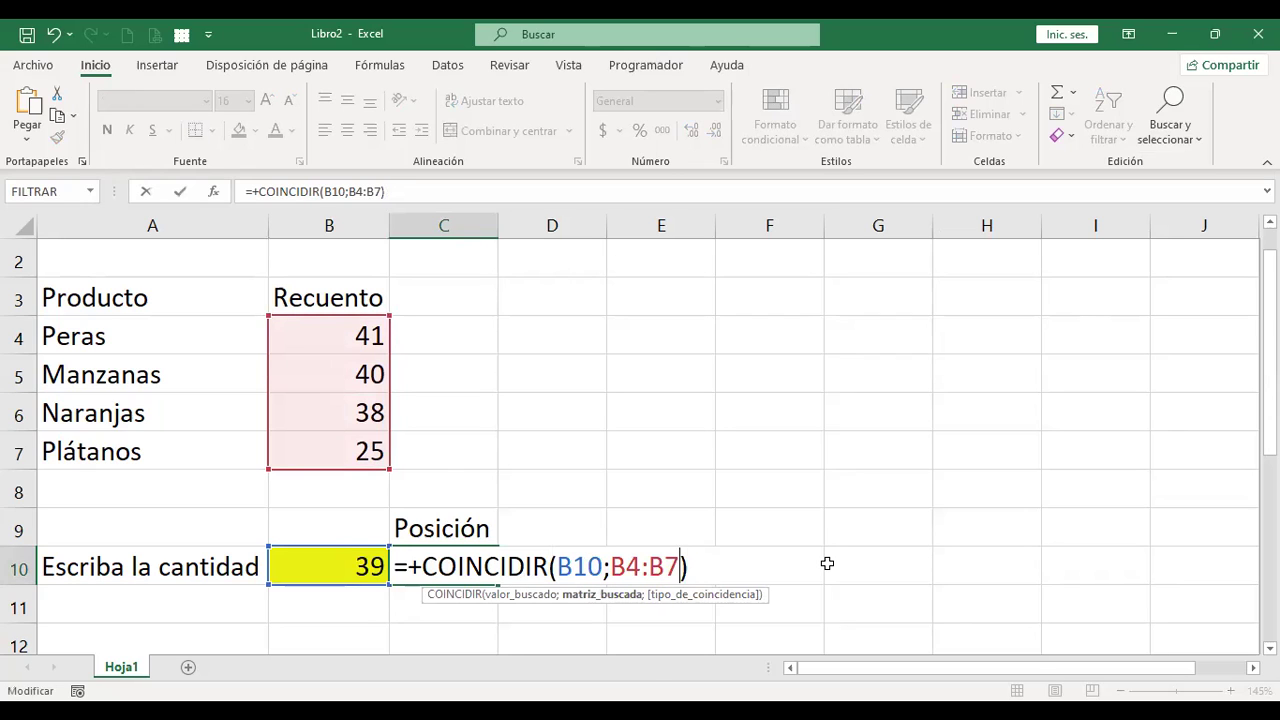
pyautogui.write(';')
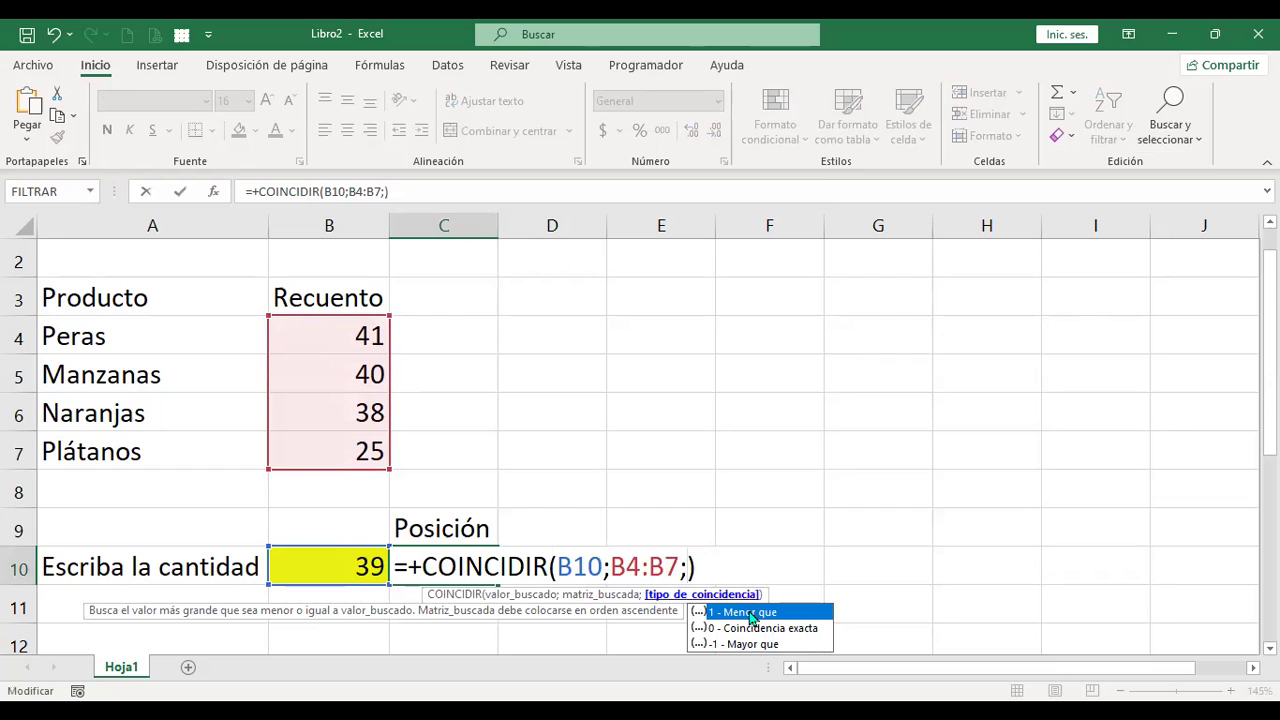
pyautogui.write('1')
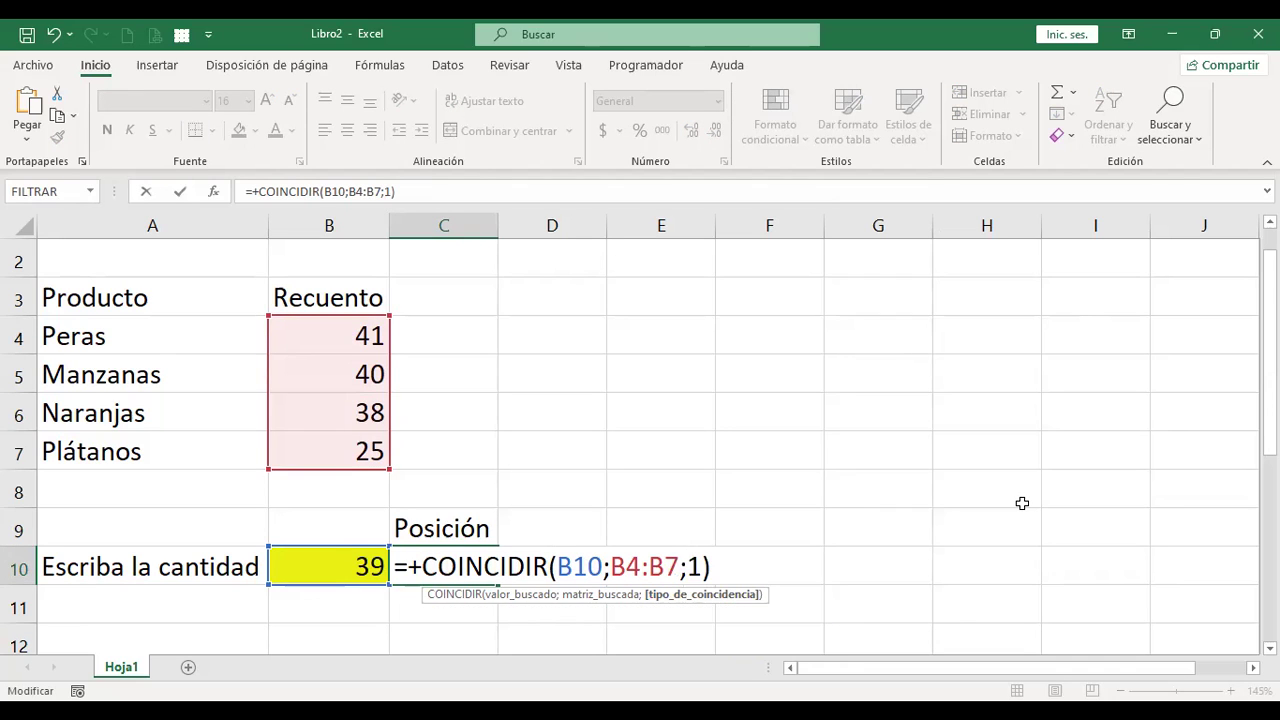
pyautogui.hotkey('ctrl', 'Return')
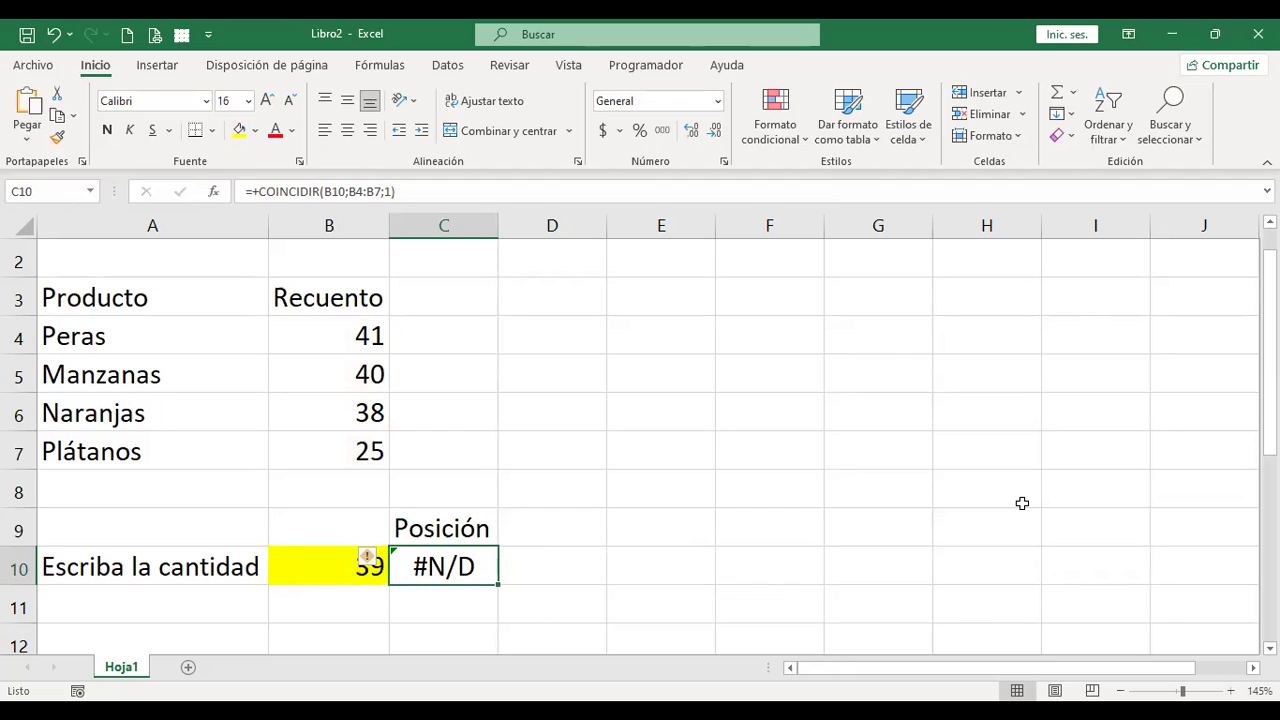
# Re-sort the Recuento counts from smallest to largest.
pyautogui.click(337, 338)
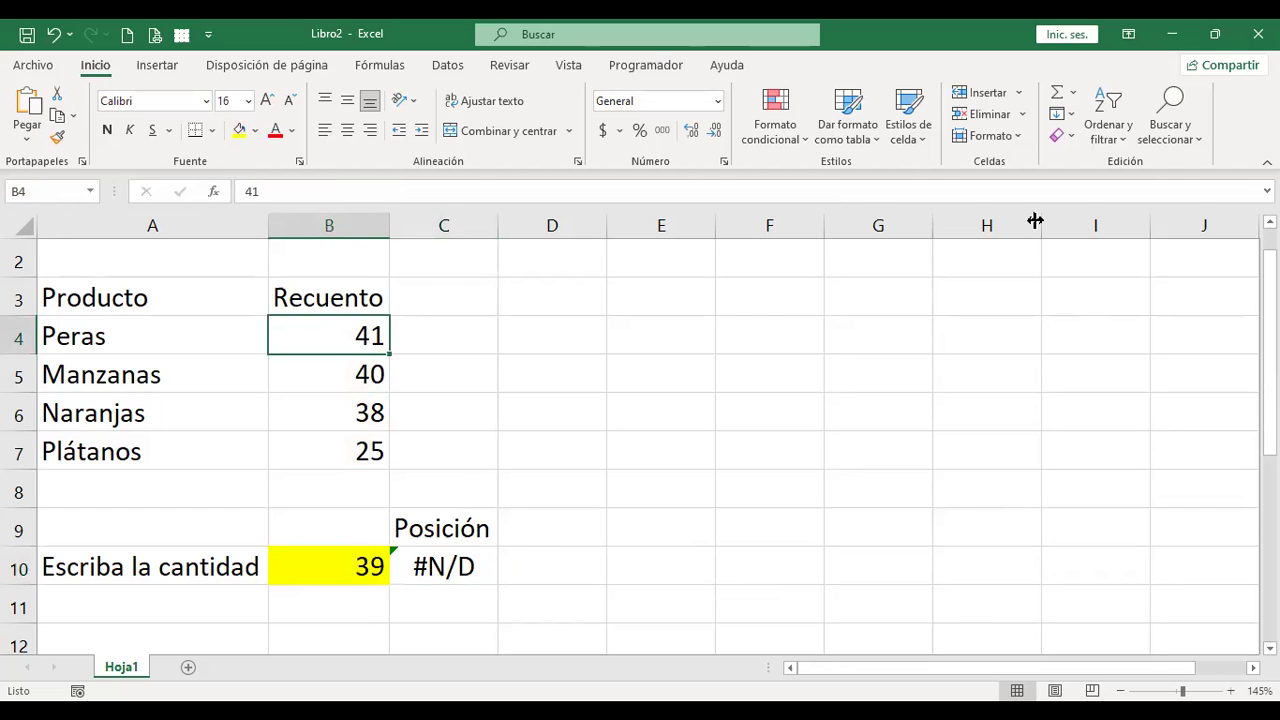
pyautogui.click(1115, 136)
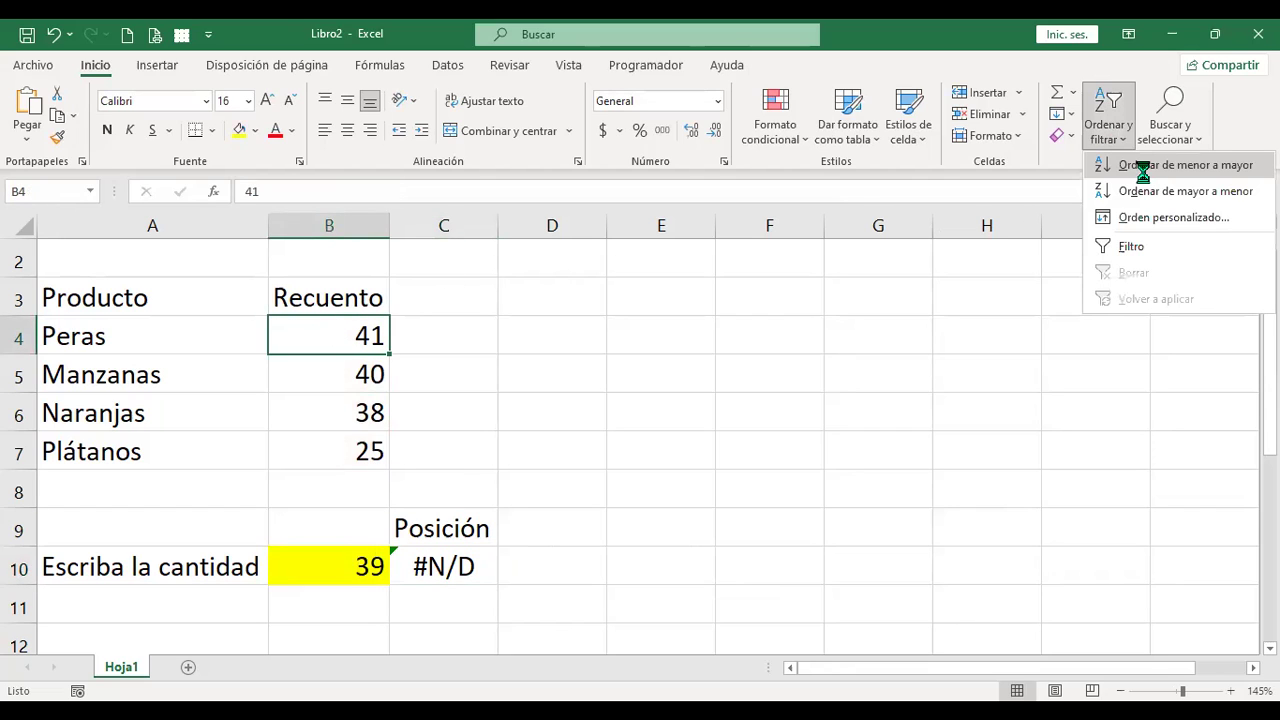
pyautogui.click(1142, 165)
pyautogui.click(446, 567)
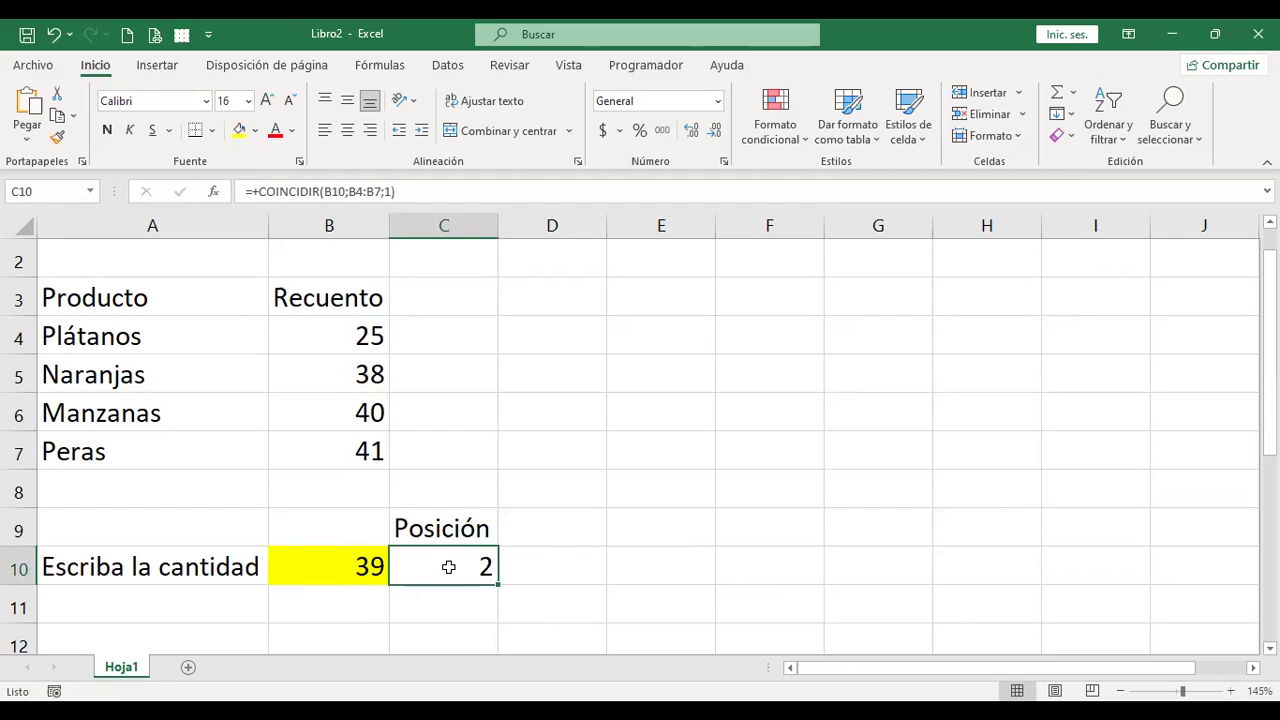
# Enter 41 as the amount in B10 so C10 returns 4.
pyautogui.click(345, 565)
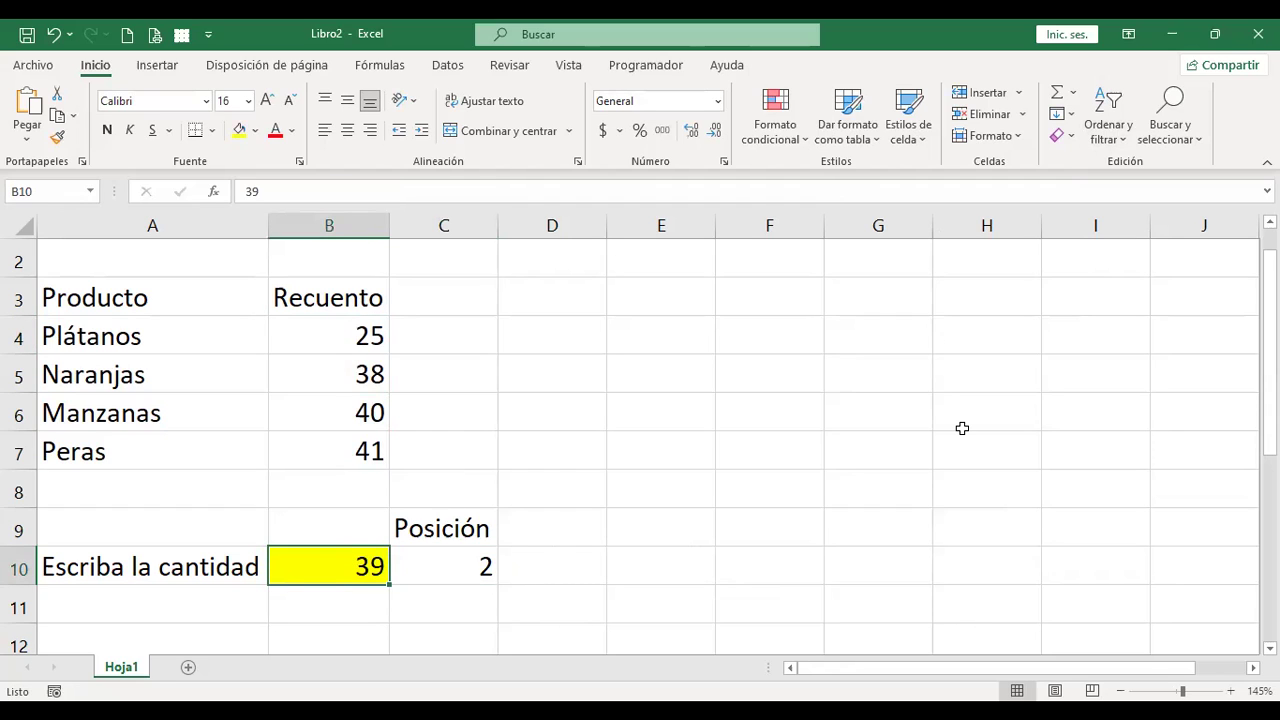
pyautogui.write('41')
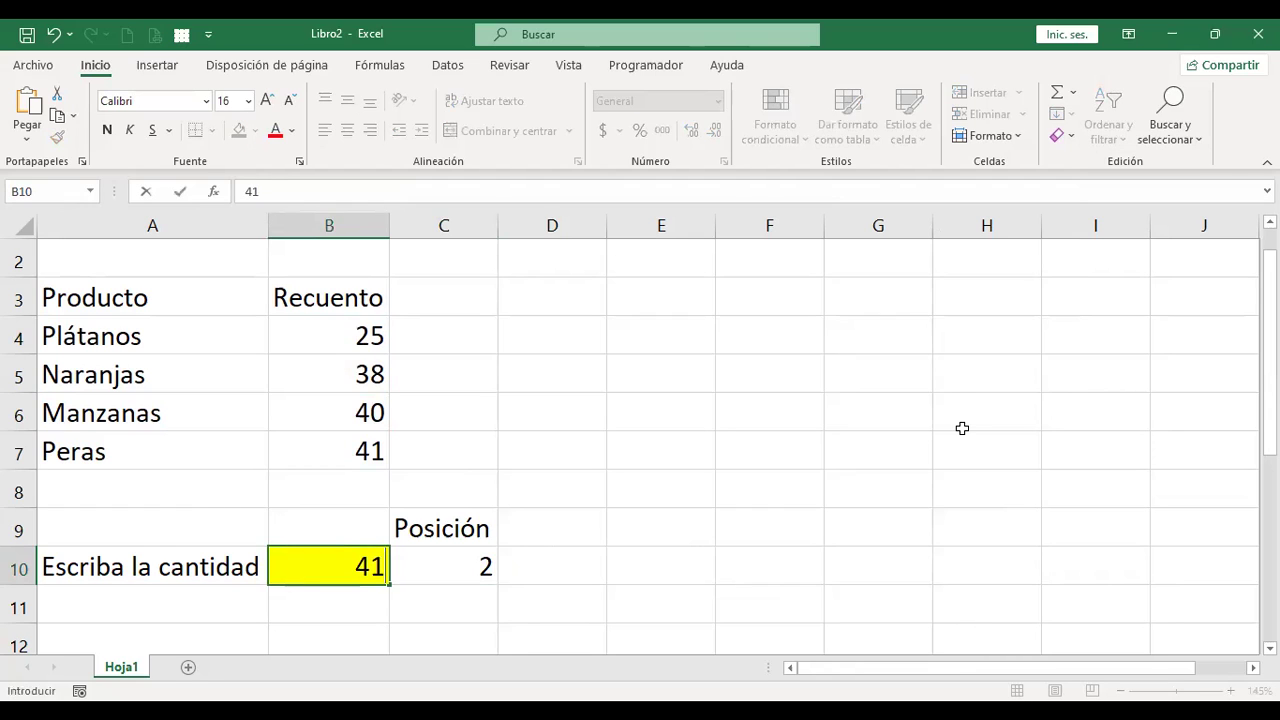
pyautogui.press('Return')
pyautogui.press('Up')
pyautogui.press('Right')
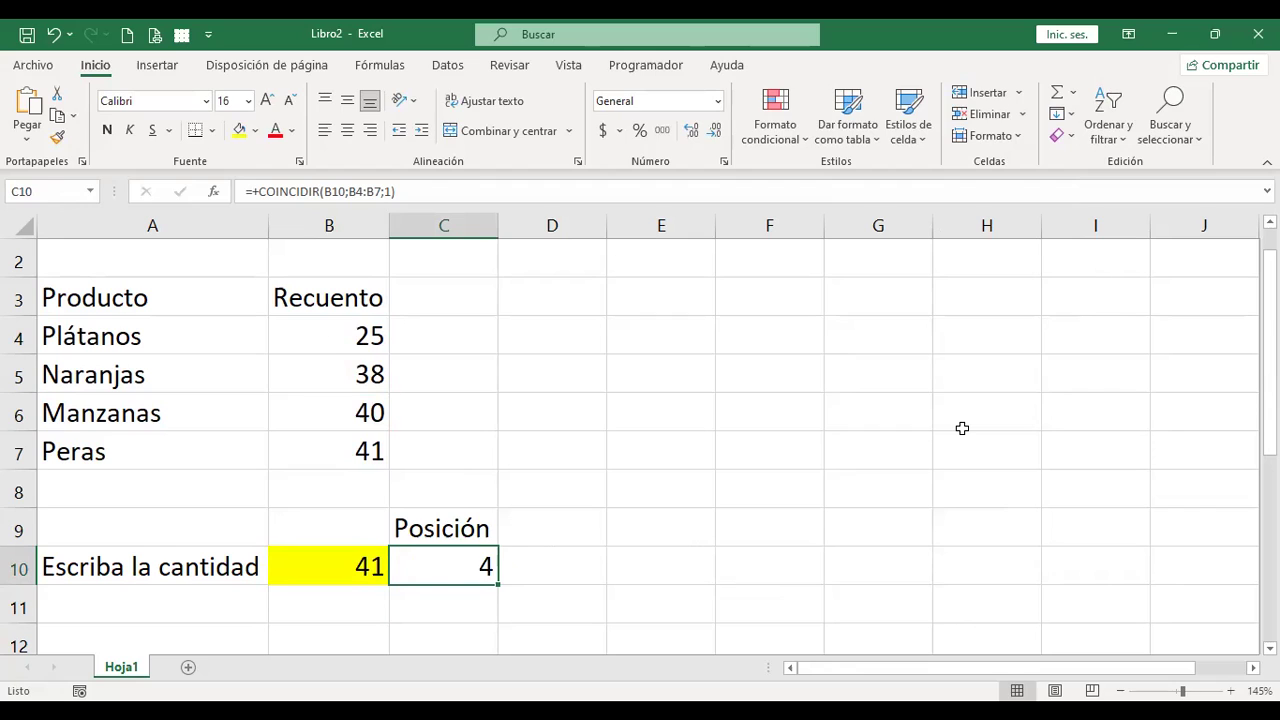
pyautogui.press('F2')
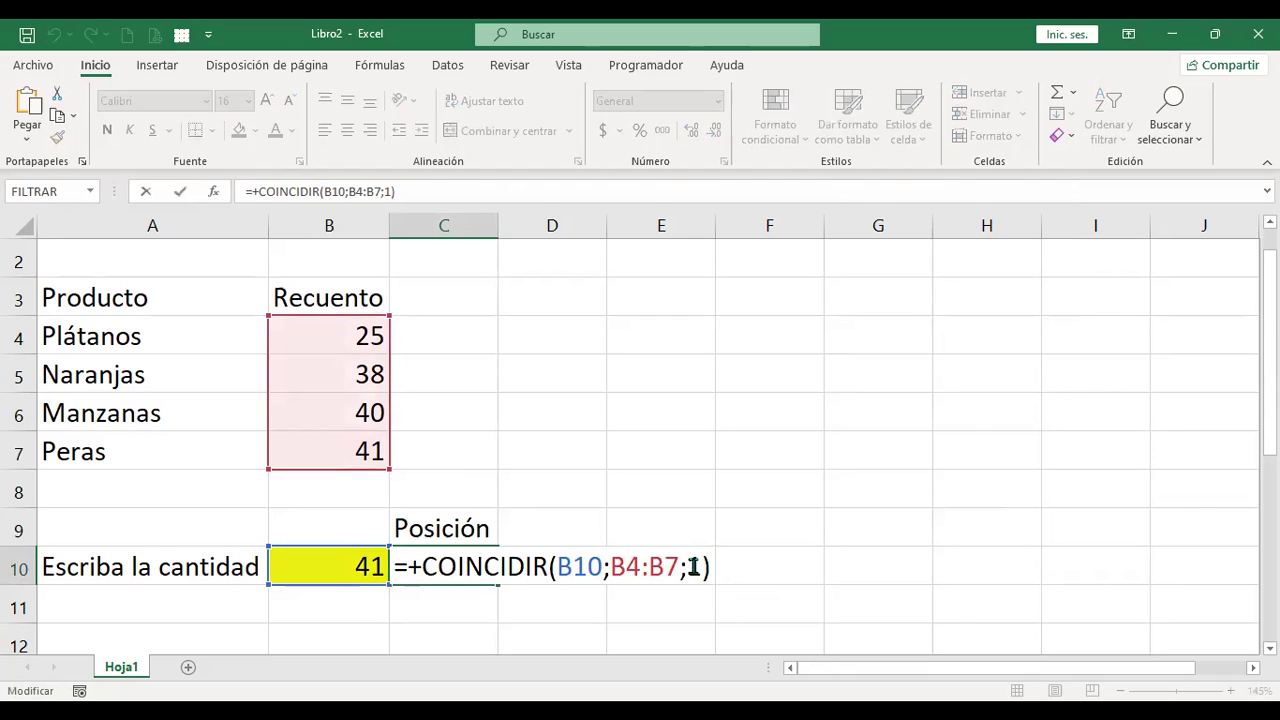
# Change C10 to =+COINCIDIR(B10;B4:B7;0) for exact match, still returning 4 for 41.
pyautogui.click(699, 567)
pyautogui.press('BackSpace')
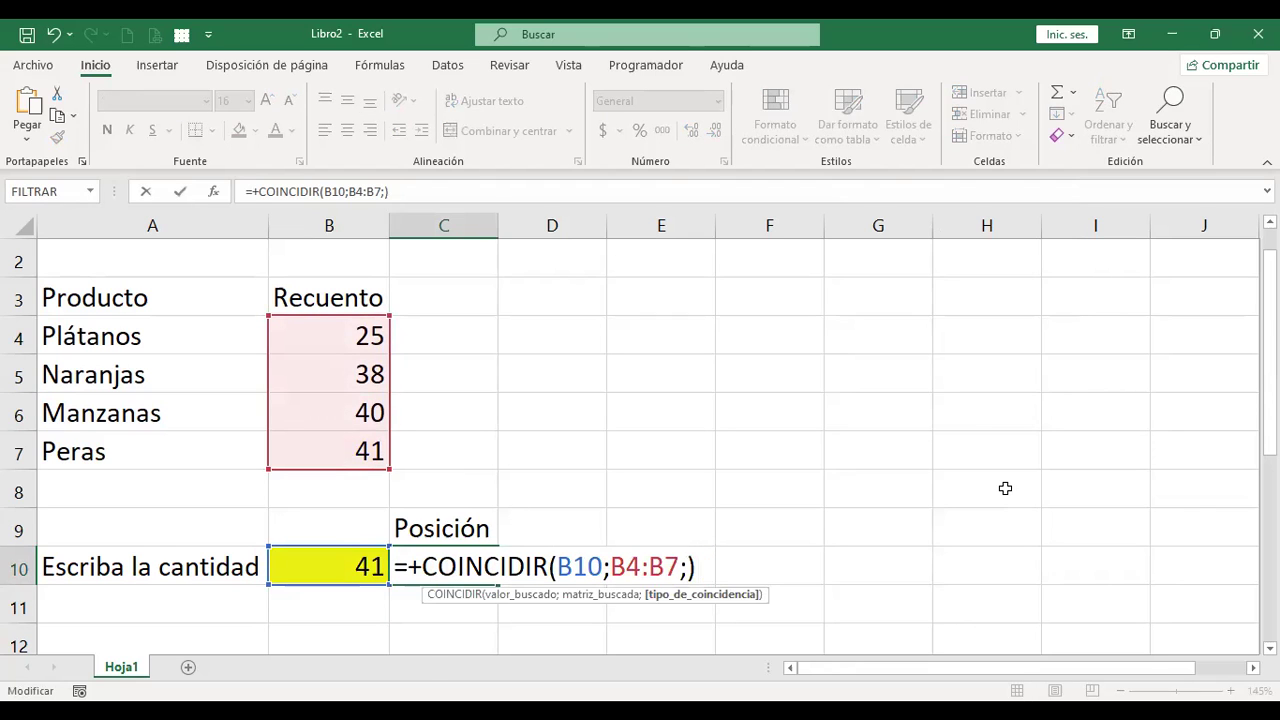
pyautogui.press('BackSpace')
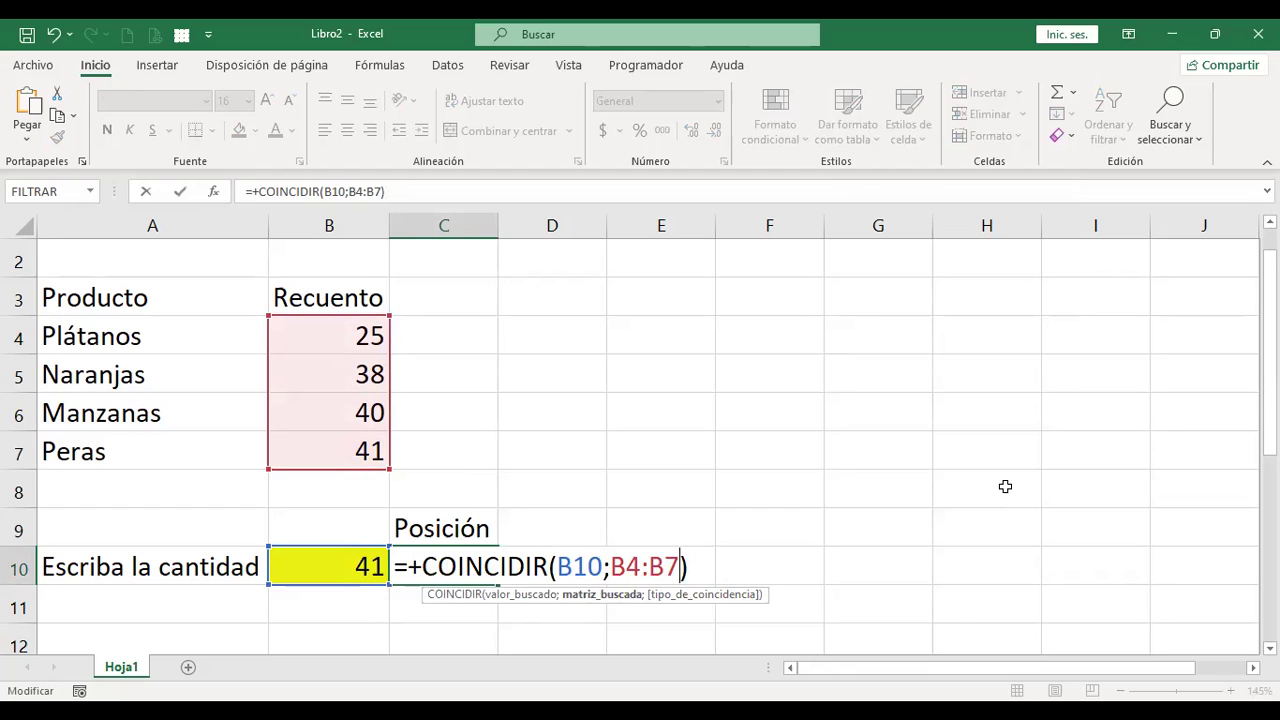
pyautogui.write(';')
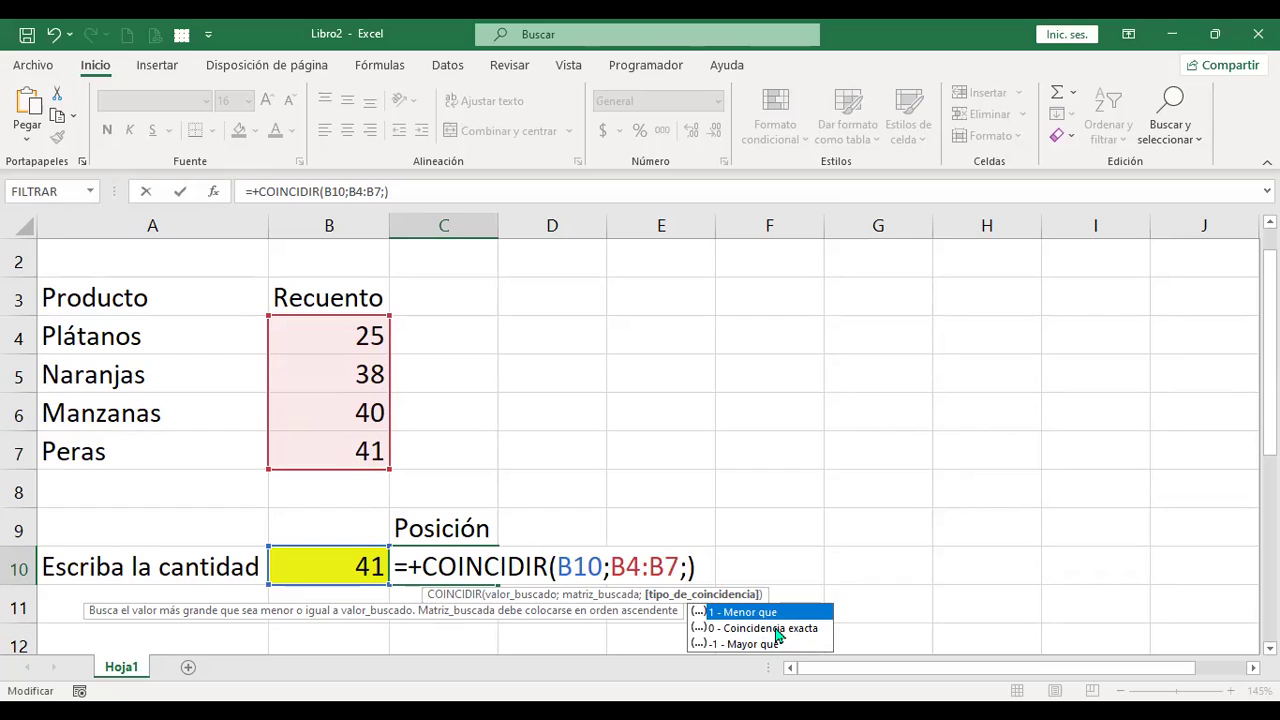
pyautogui.doubleClick(776, 630)
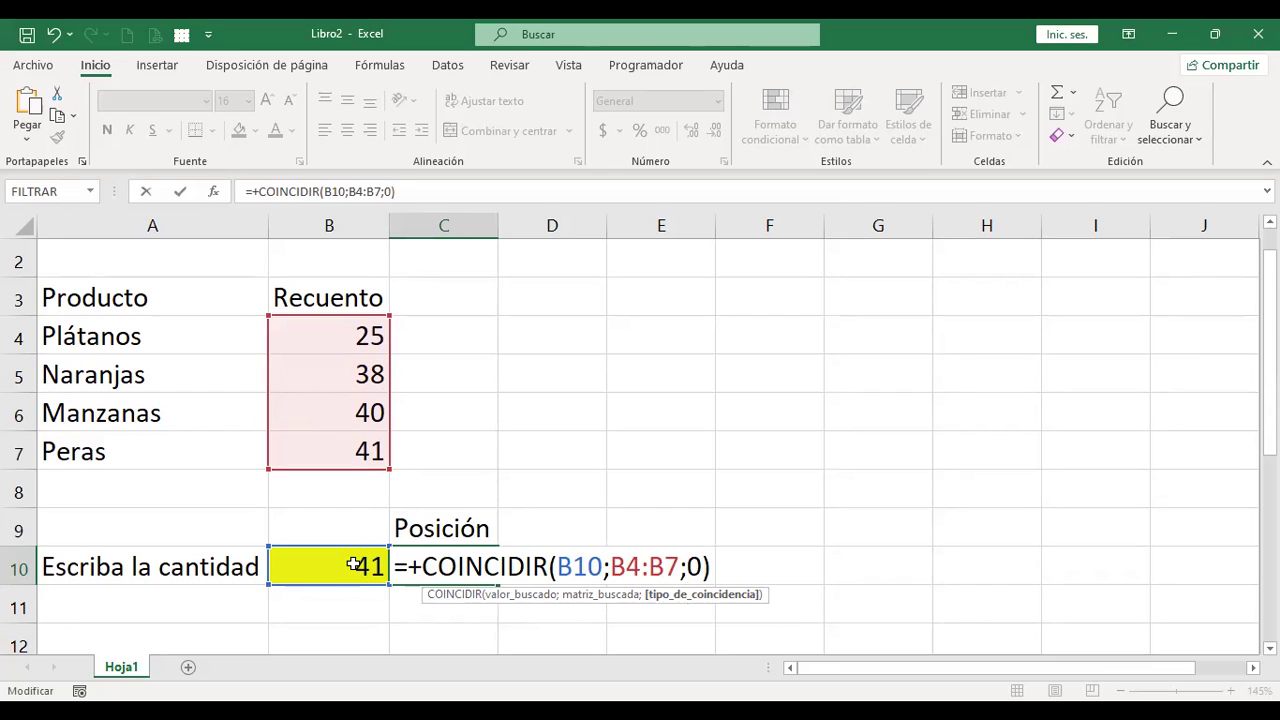
pyautogui.hotkey('ctrl', 'Return')
# Enter 38, 25, then 40 in B10, seeing positions 2, 1 and 3, and select B4:B7.
pyautogui.click(353, 565)
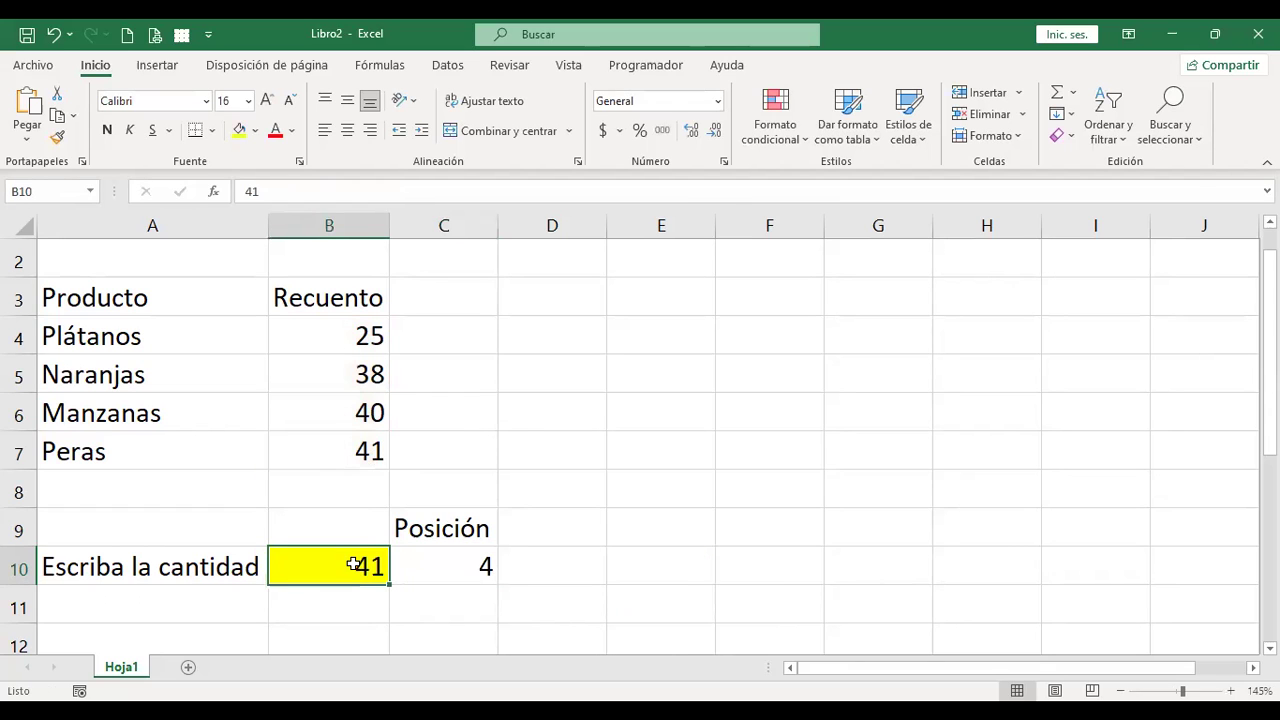
pyautogui.write('38')
pyautogui.press('Return')
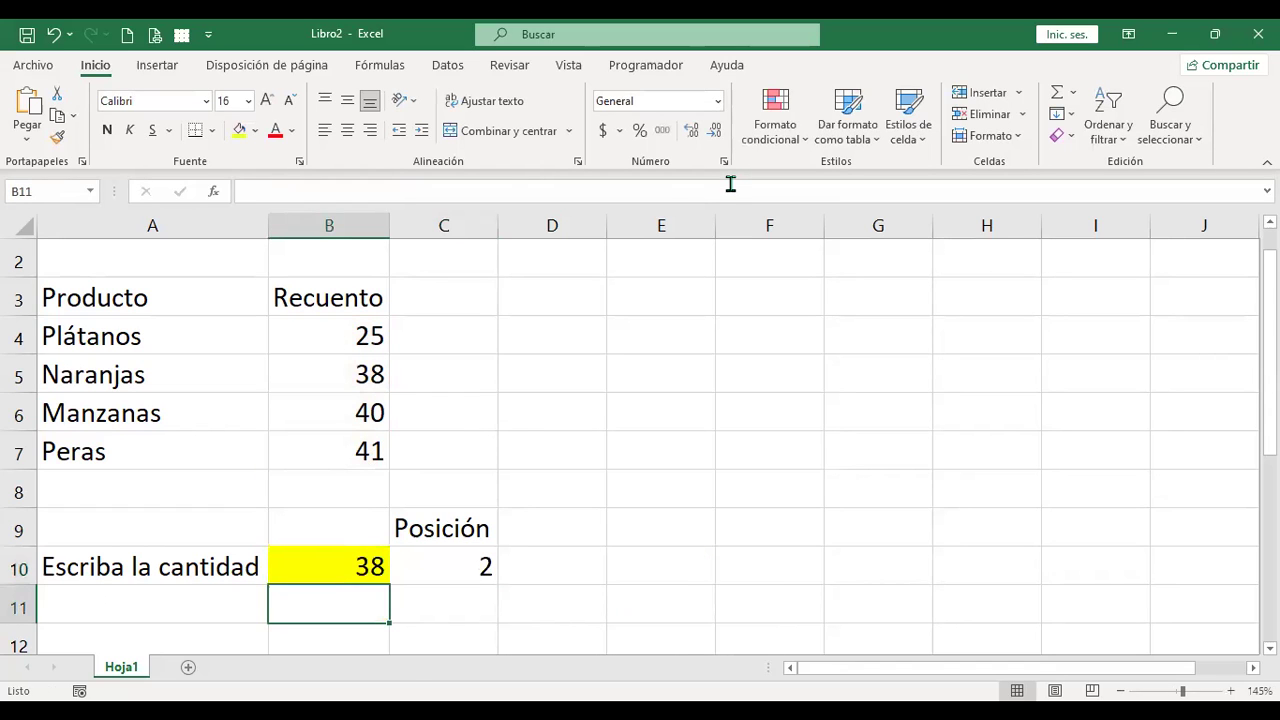
pyautogui.press('Up')
pyautogui.write('25')
pyautogui.press('Return')
pyautogui.press('Up')
pyautogui.write('40')
pyautogui.press('Return')
pyautogui.press('Up')
pyautogui.press('Right')
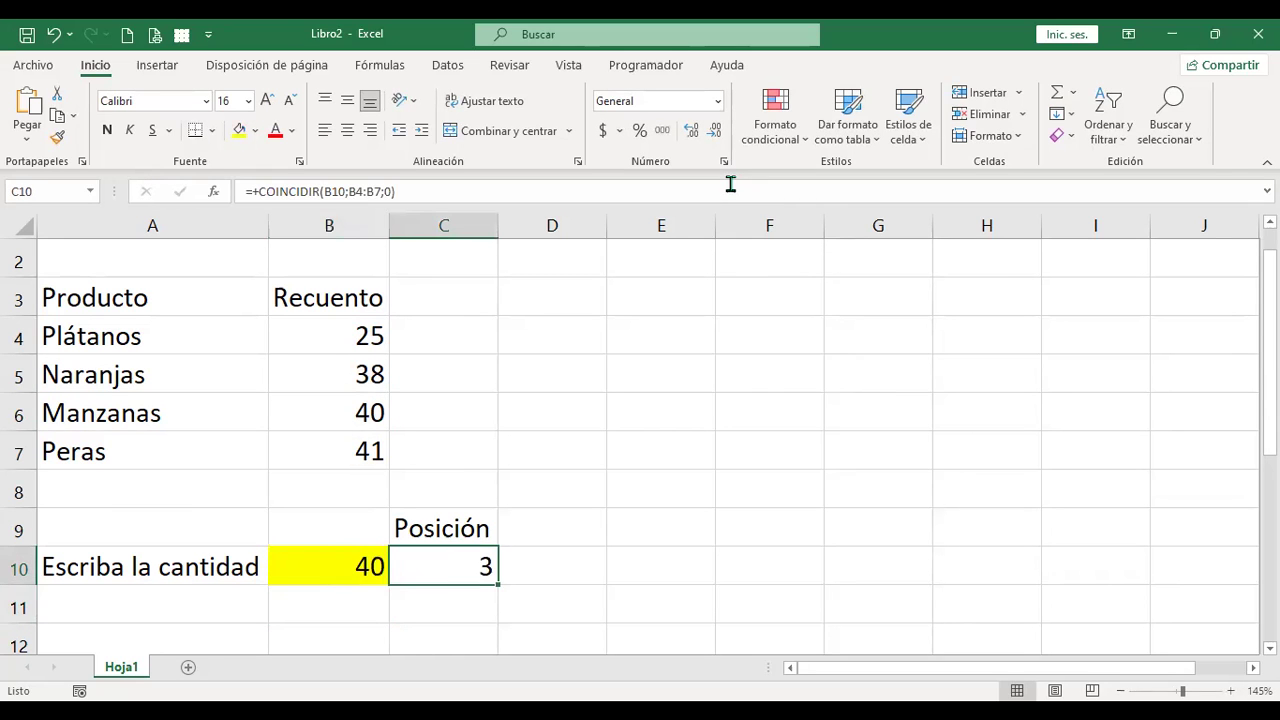
pyautogui.moveTo(362, 336); pyautogui.dragTo(527, 430)
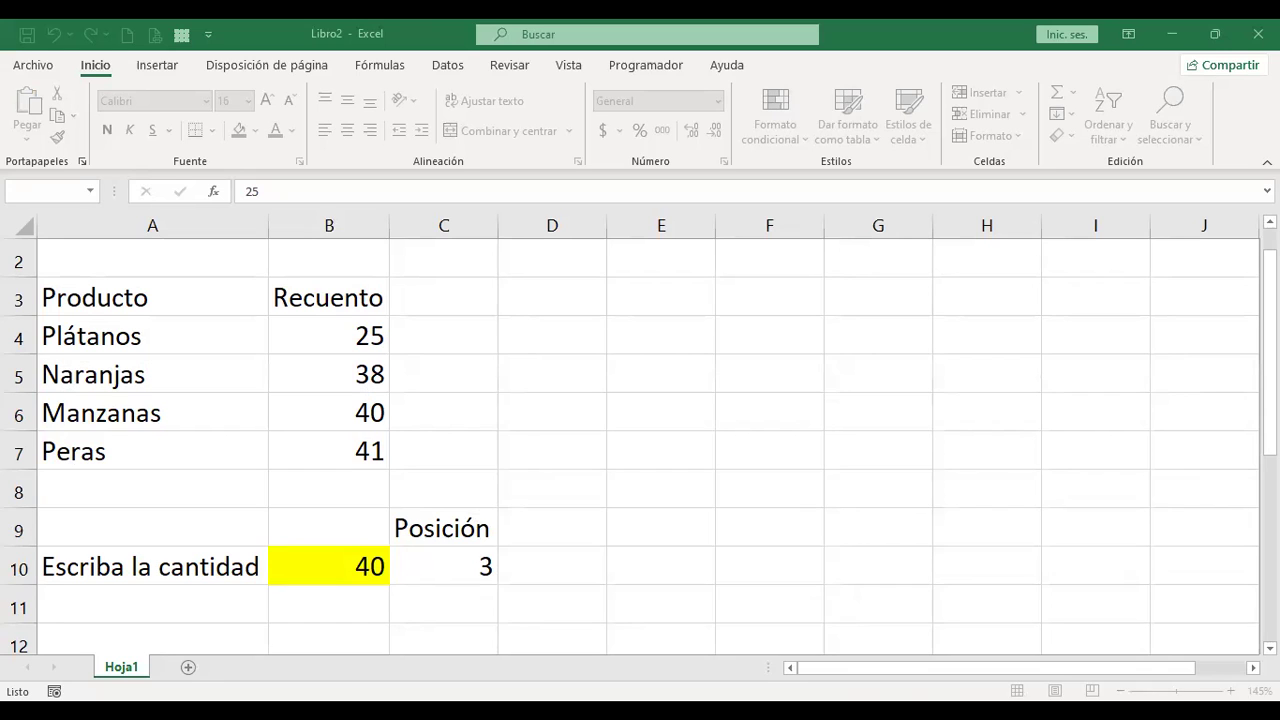
# Add a new sheet and set the whole sheet's font size to 14.
pyautogui.click(188, 667)
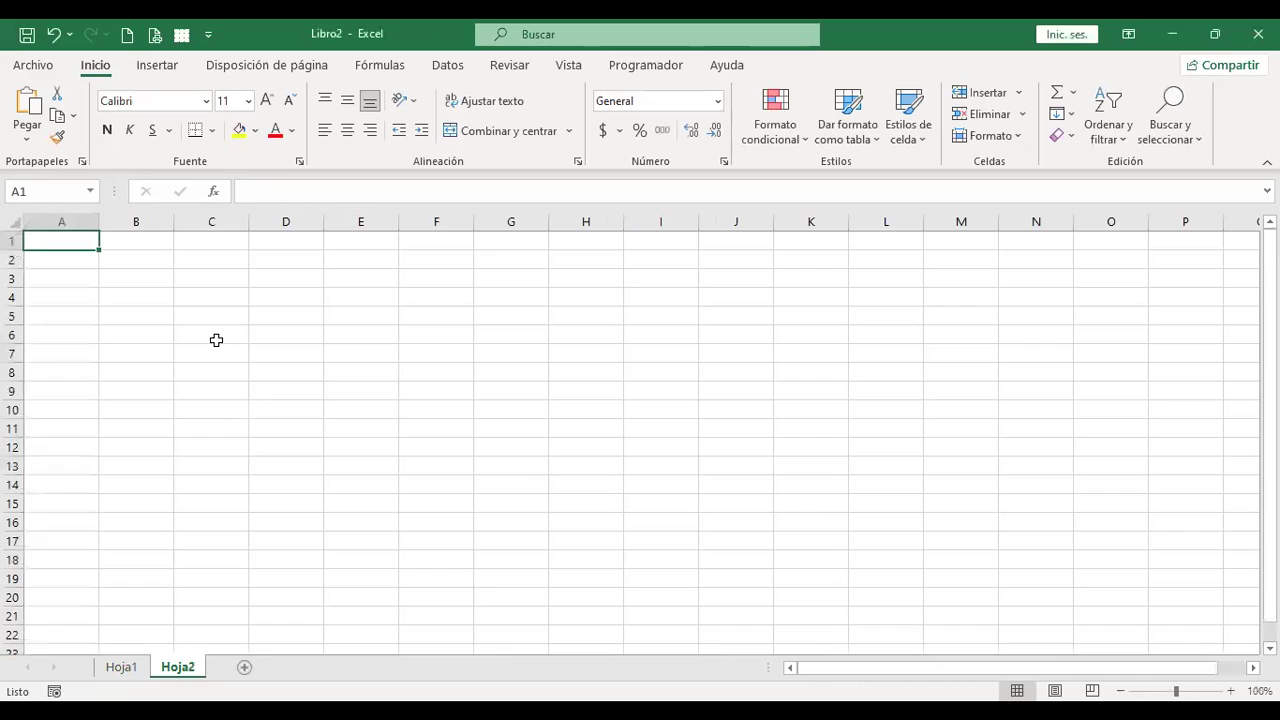
pyautogui.click(12, 221)
pyautogui.click(266, 100)
pyautogui.click(266, 100)
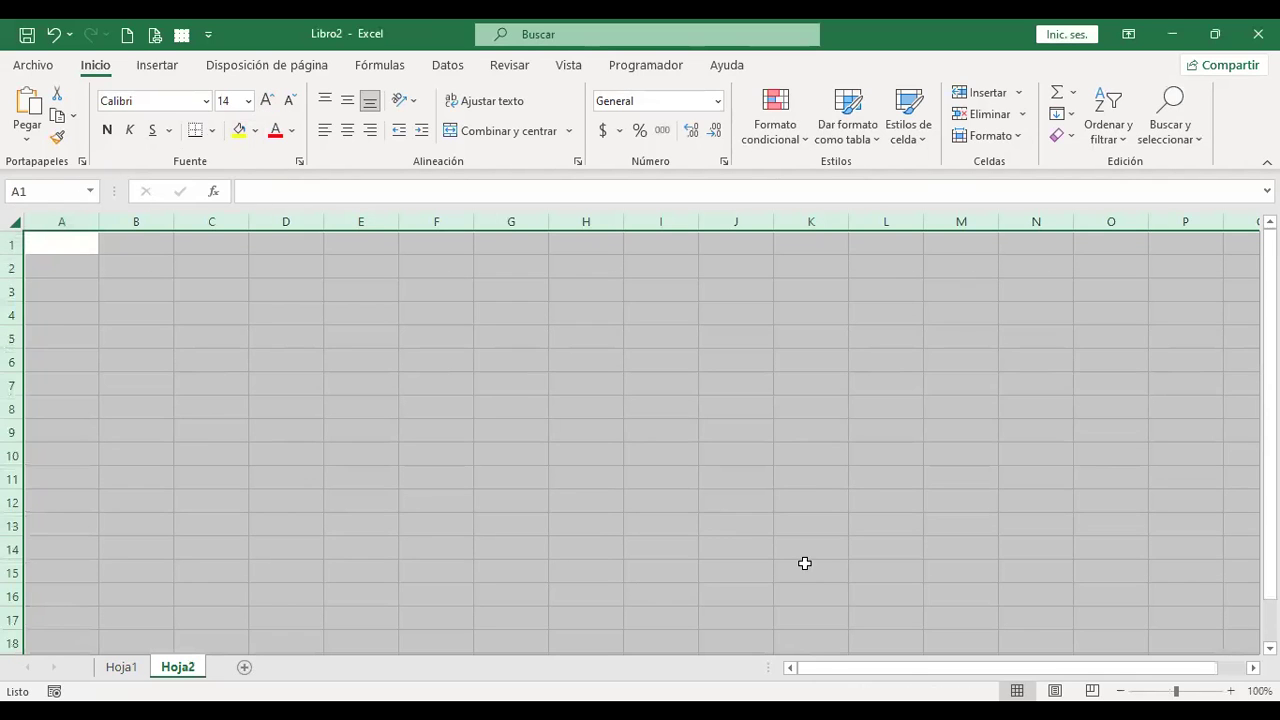
pyautogui.keyDown('ctrl'); pyautogui.scroll(3, 774, 494); pyautogui.keyUp('ctrl')
# Type the headers Nombre, Enero, Febrero and Marzo in A1:D1.
pyautogui.hotkey('ctrl', 'Home')
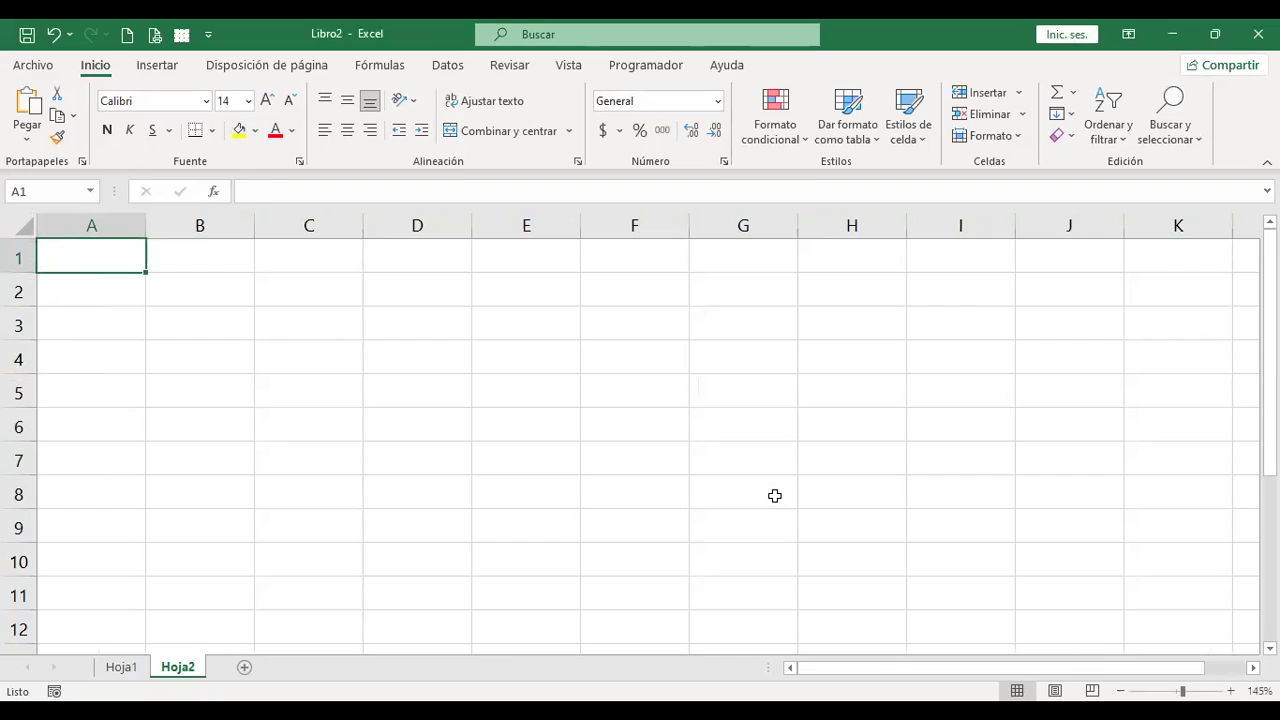
pyautogui.write('Nombre}')
pyautogui.press('BackSpace')
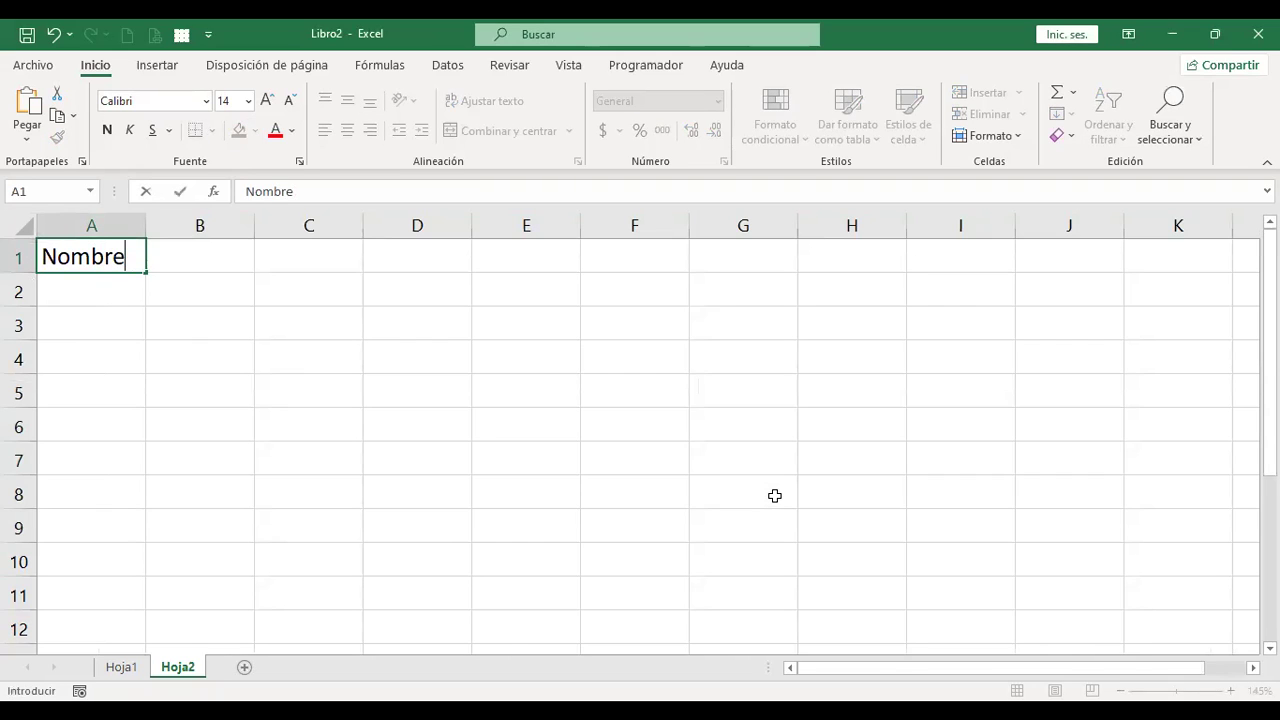
pyautogui.press('Return')
pyautogui.press('Up')
pyautogui.press('Right')
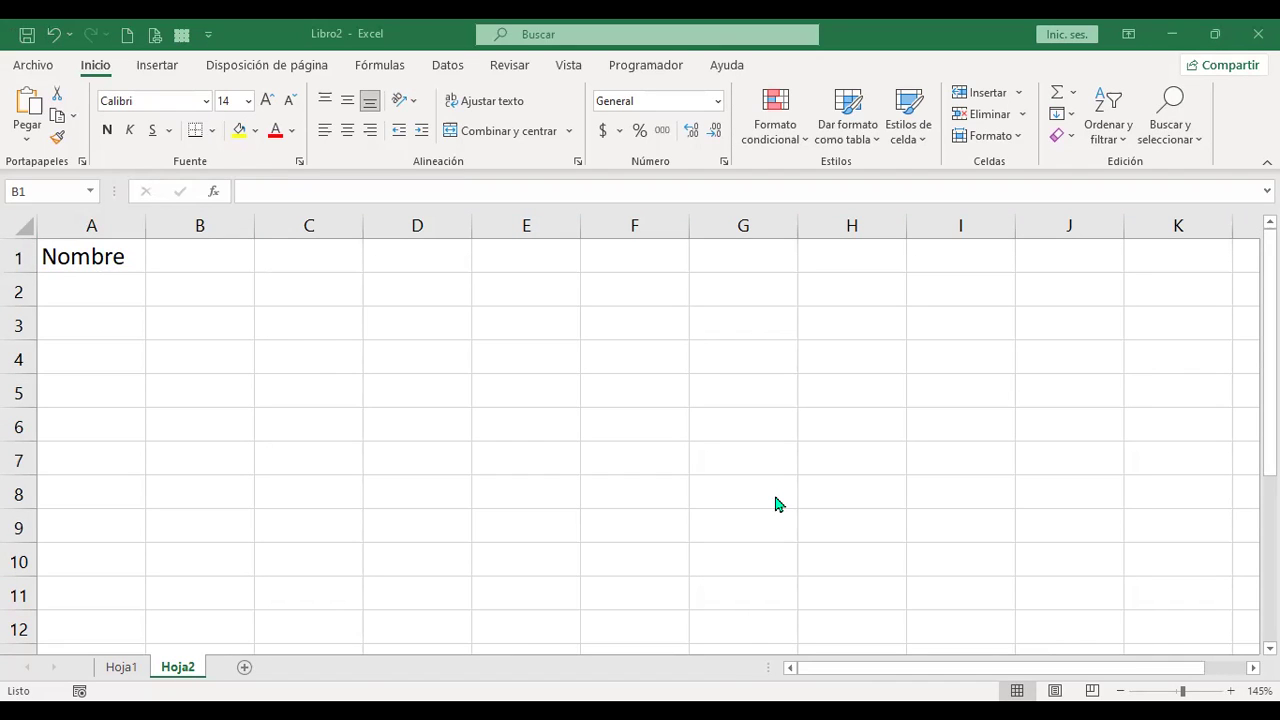
pyautogui.write('Enero')
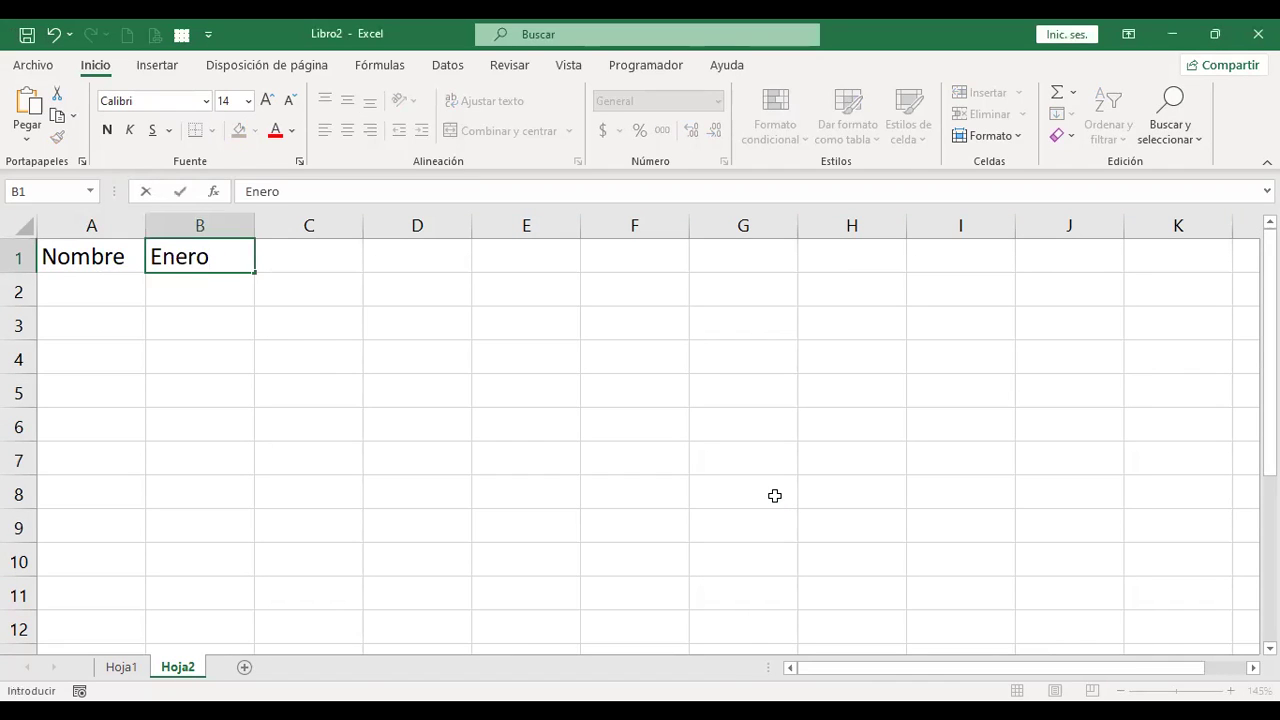
pyautogui.press('Tab')
pyautogui.write('Febrero')
pyautogui.press('Tab')
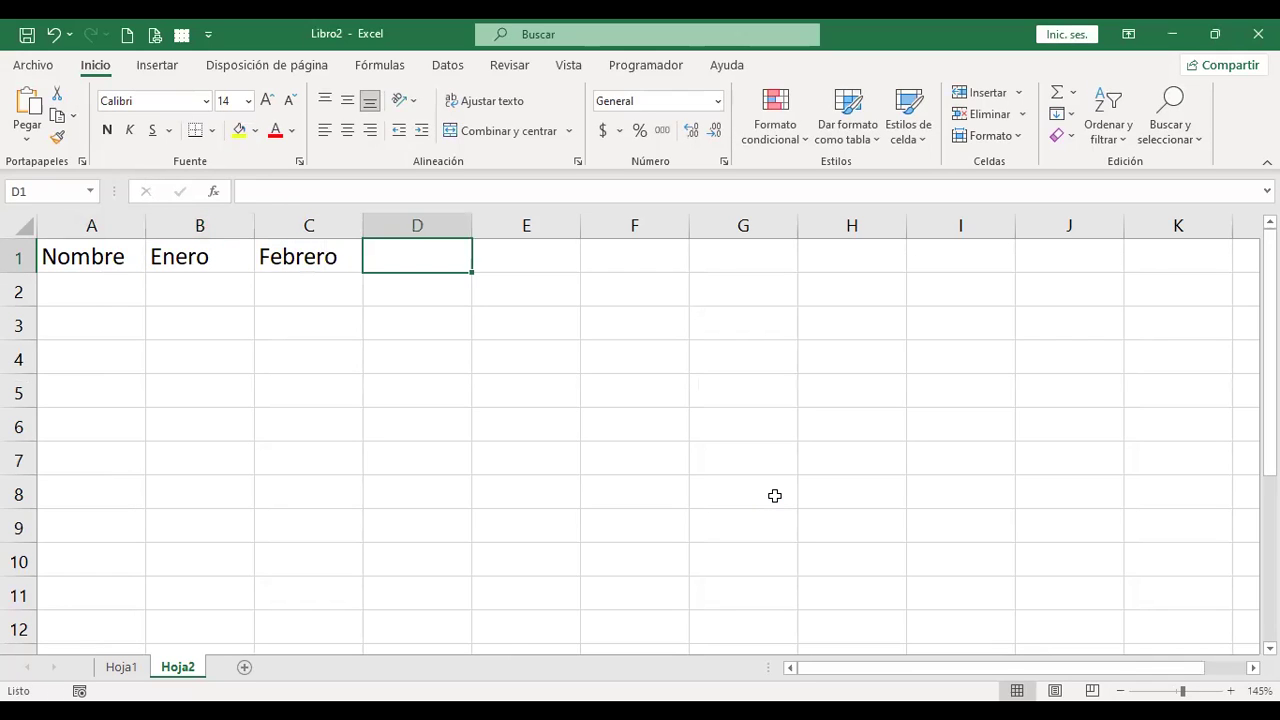
pyautogui.write('Marzo')
pyautogui.press('Return')
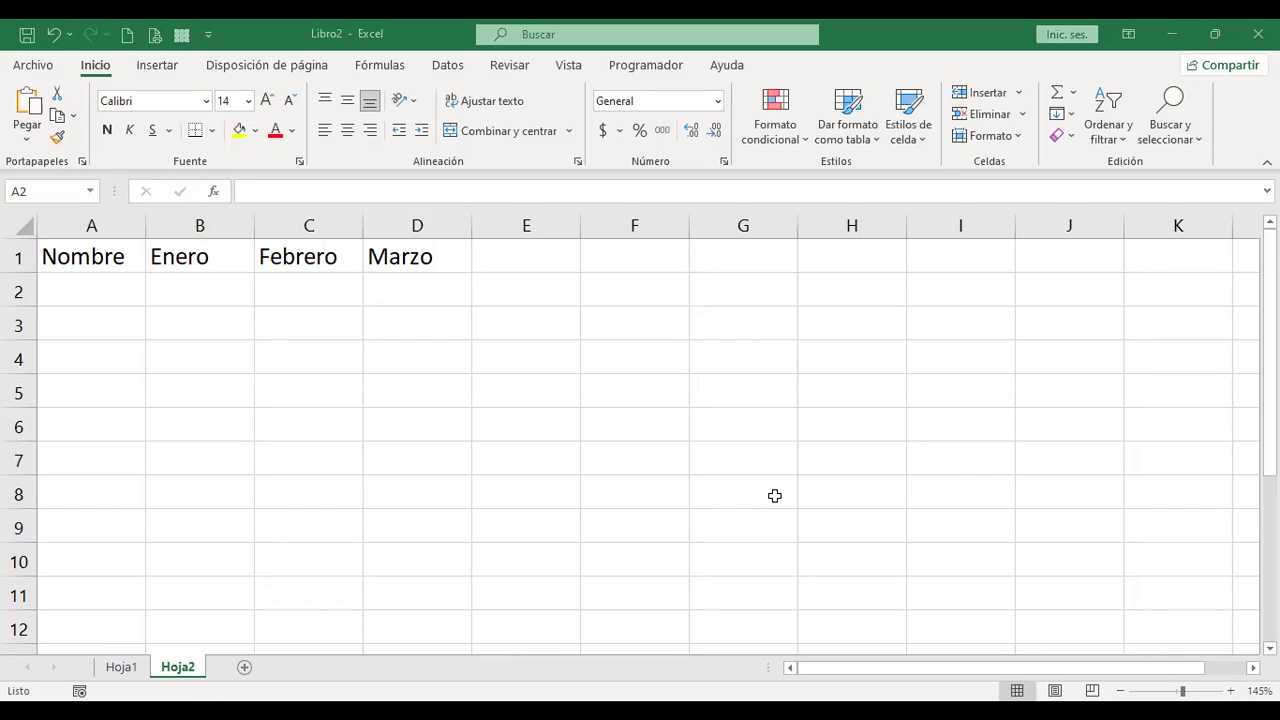
# List the four employee names in A2:A5.
pyautogui.write('Abigai')
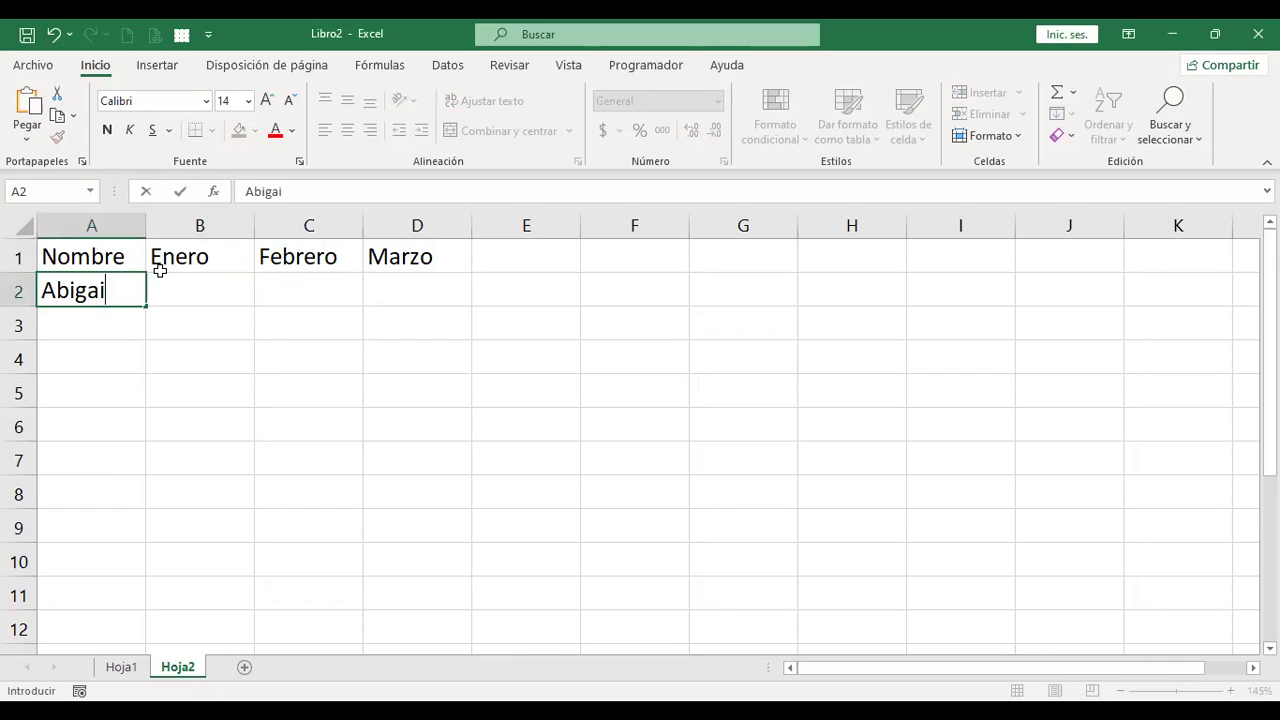
pyautogui.write('l')
pyautogui.press('Return')
pyautogui.write('Enrique')
pyautogui.press('Return')
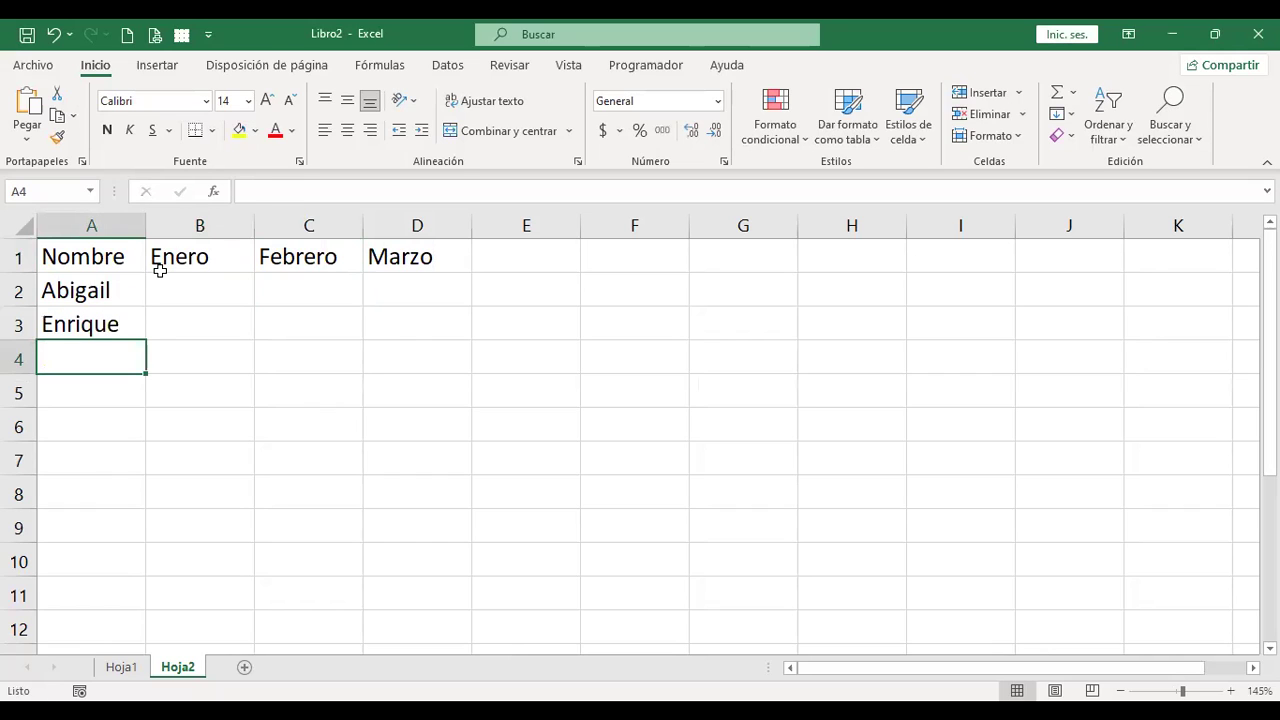
pyautogui.write('Héctor')
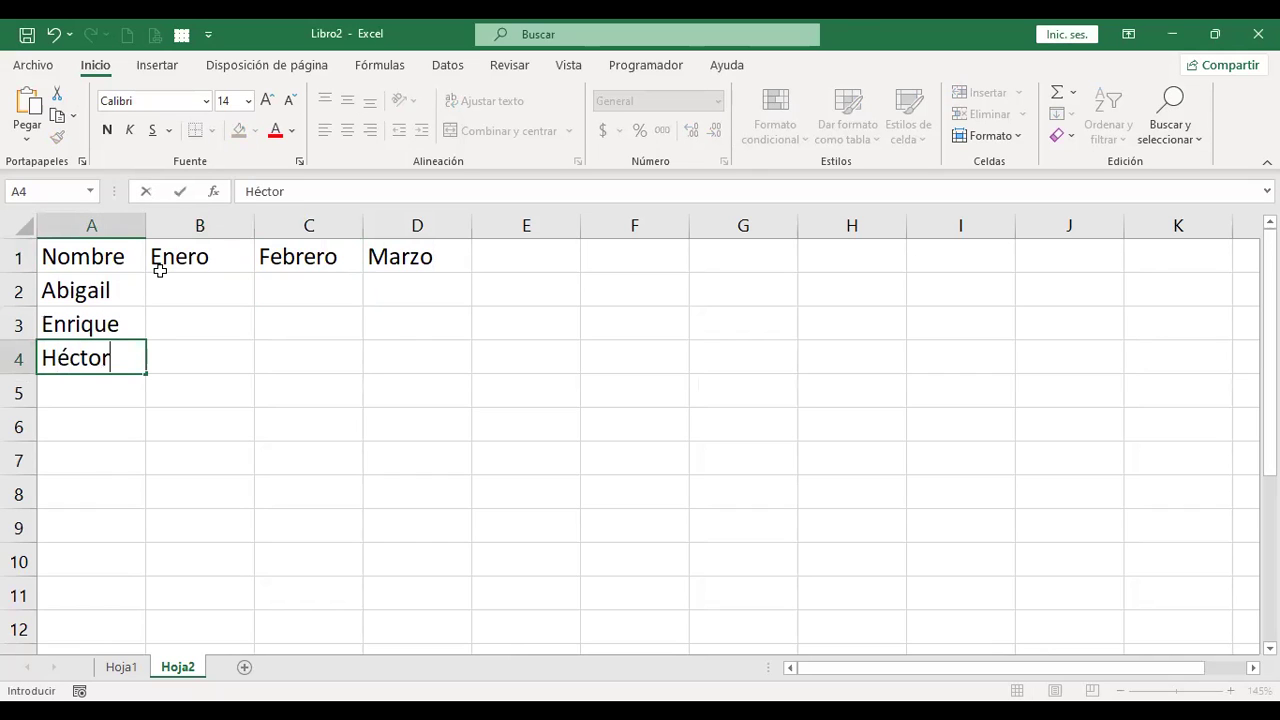
pyautogui.press('Return')
pyautogui.write('Ibeth')
pyautogui.press('Return')
pyautogui.press('Up')
# Select the empty monthly range B2:D5, ending on cell B2.
pyautogui.click(162, 277)
pyautogui.click(160, 267)
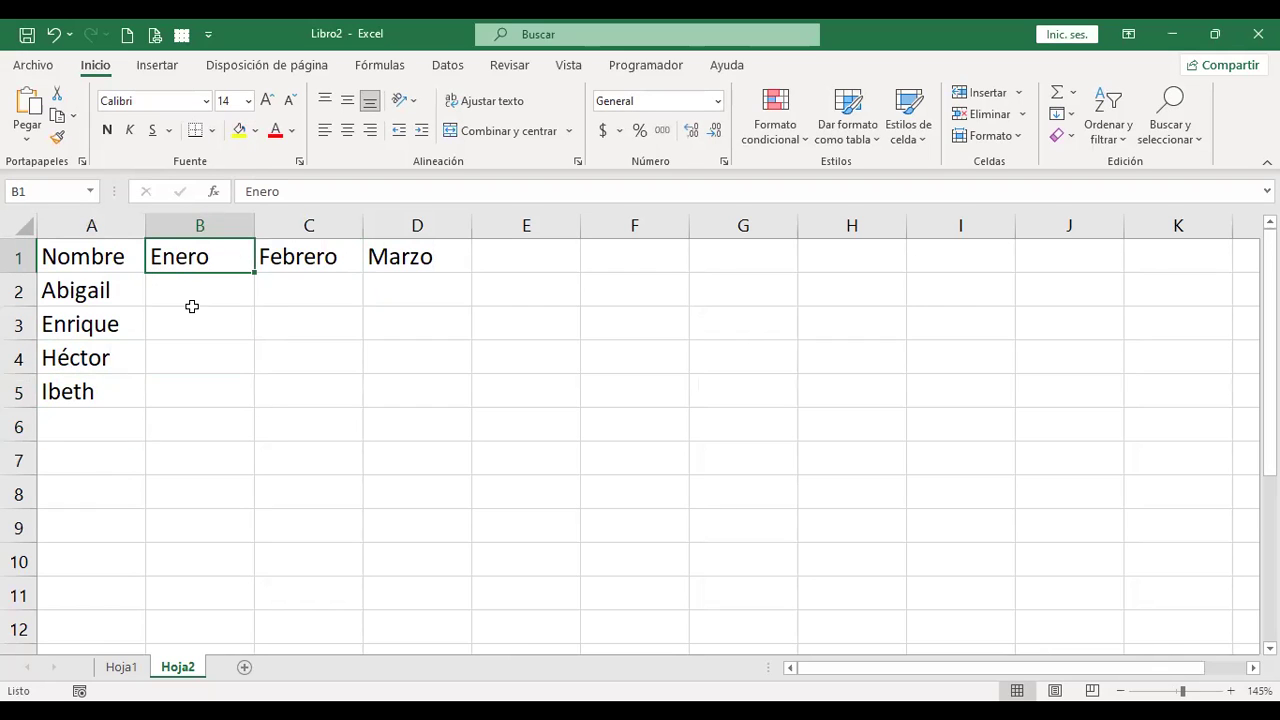
pyautogui.click(193, 302)
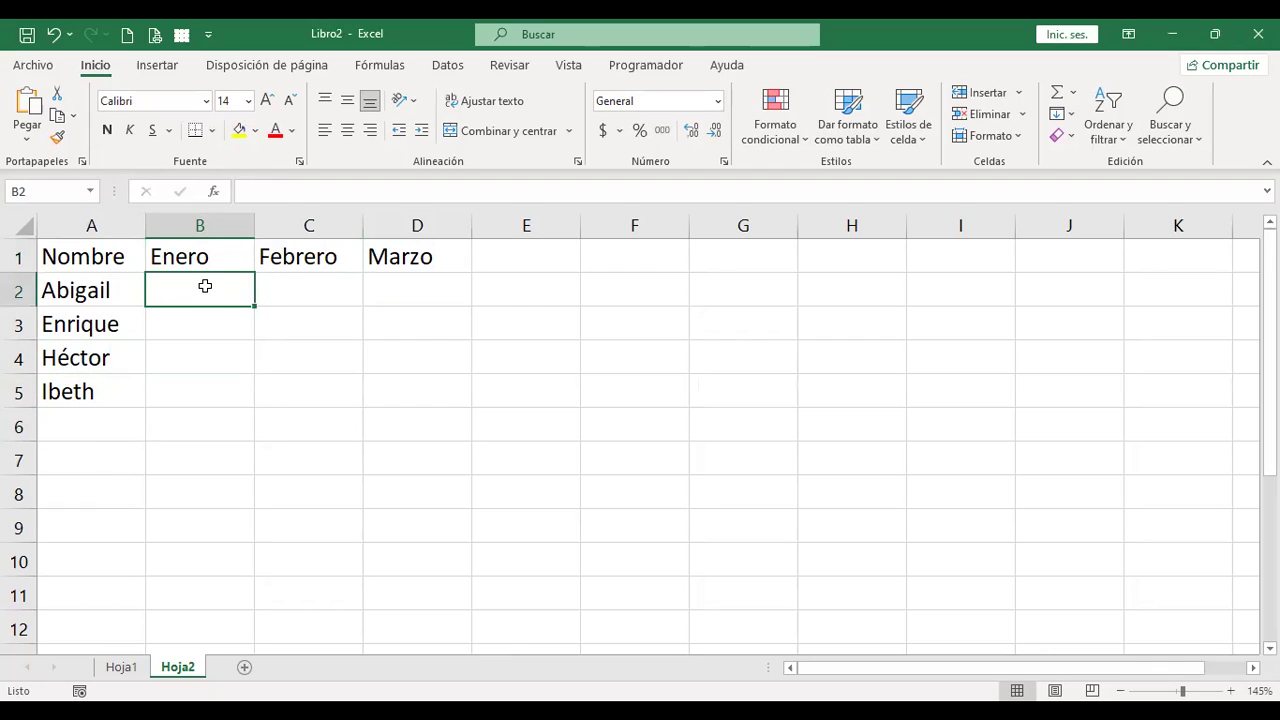
pyautogui.moveTo(205, 286); pyautogui.dragTo(428, 385)
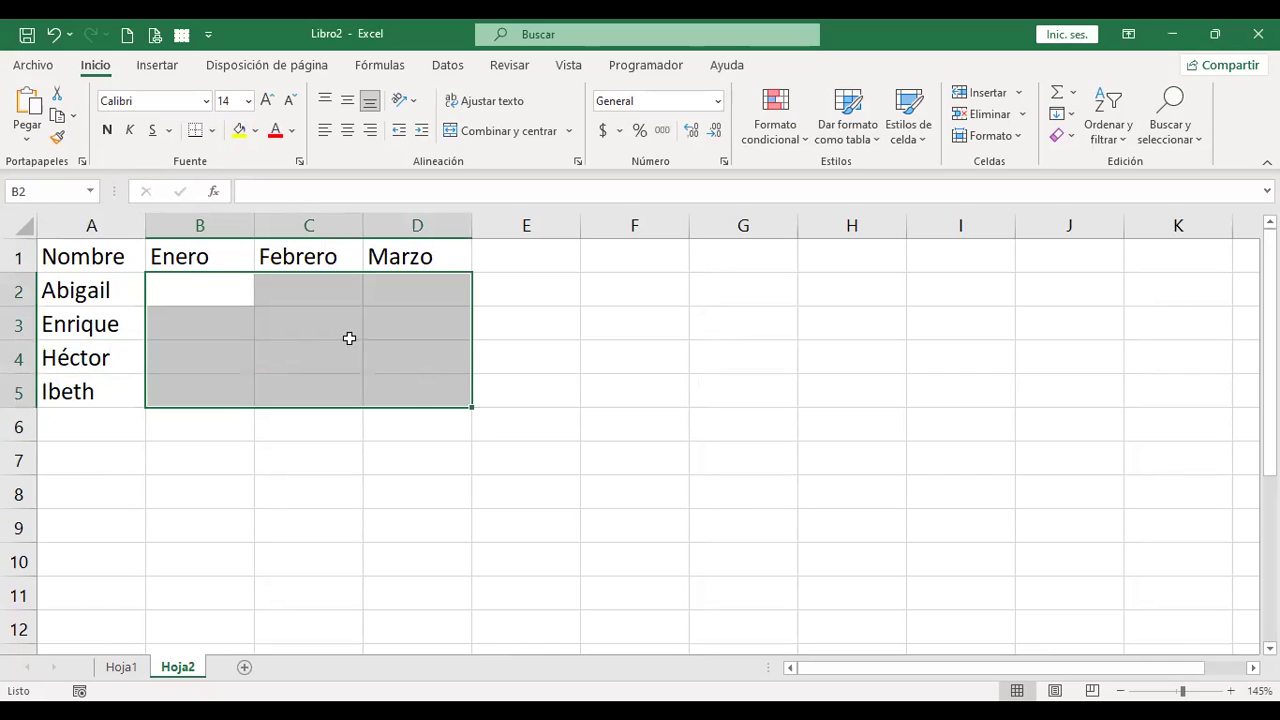
pyautogui.click(216, 286)
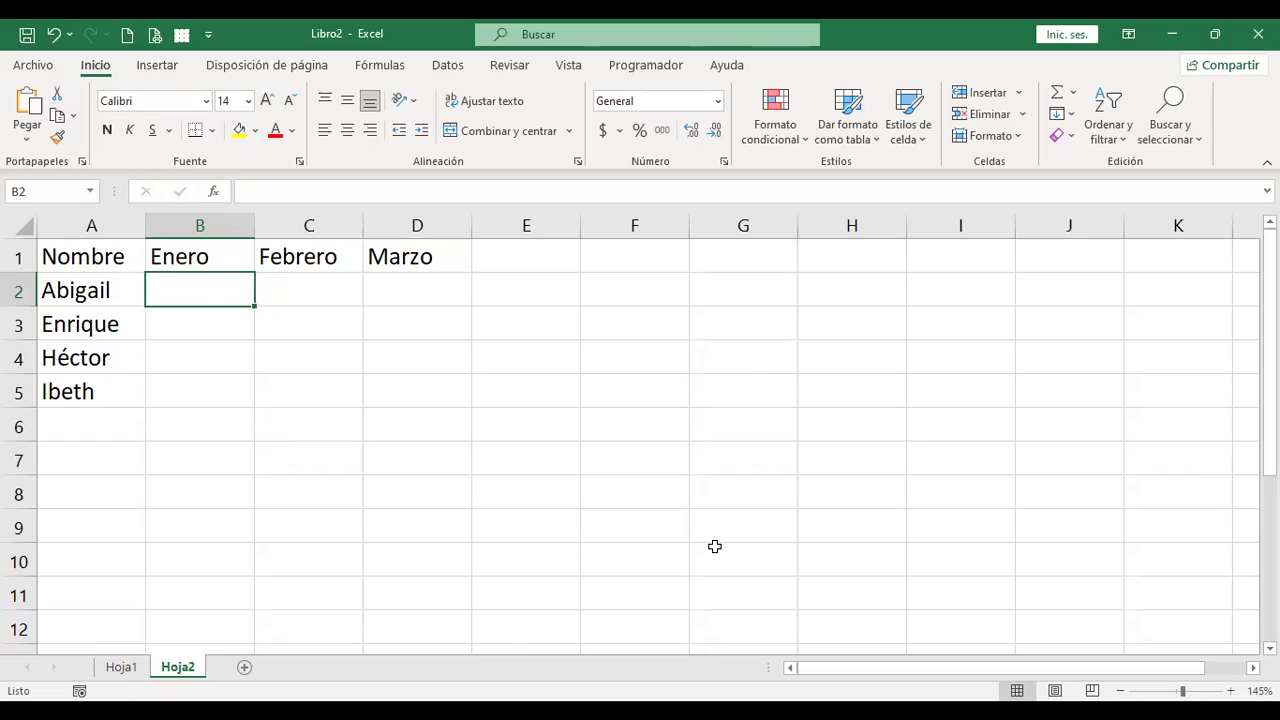
# Enter =+ALEATORIO.ENTRE(400;900) in B2.
pyautogui.write('+a')
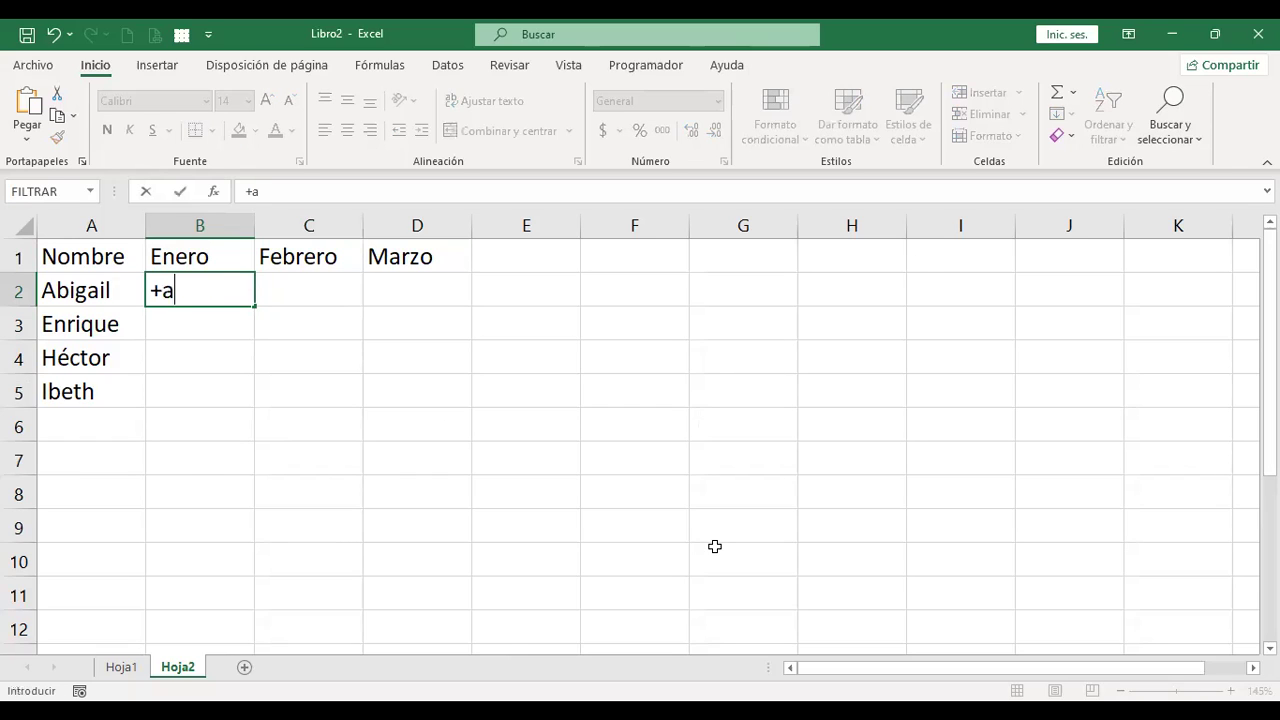
pyautogui.write('lea')
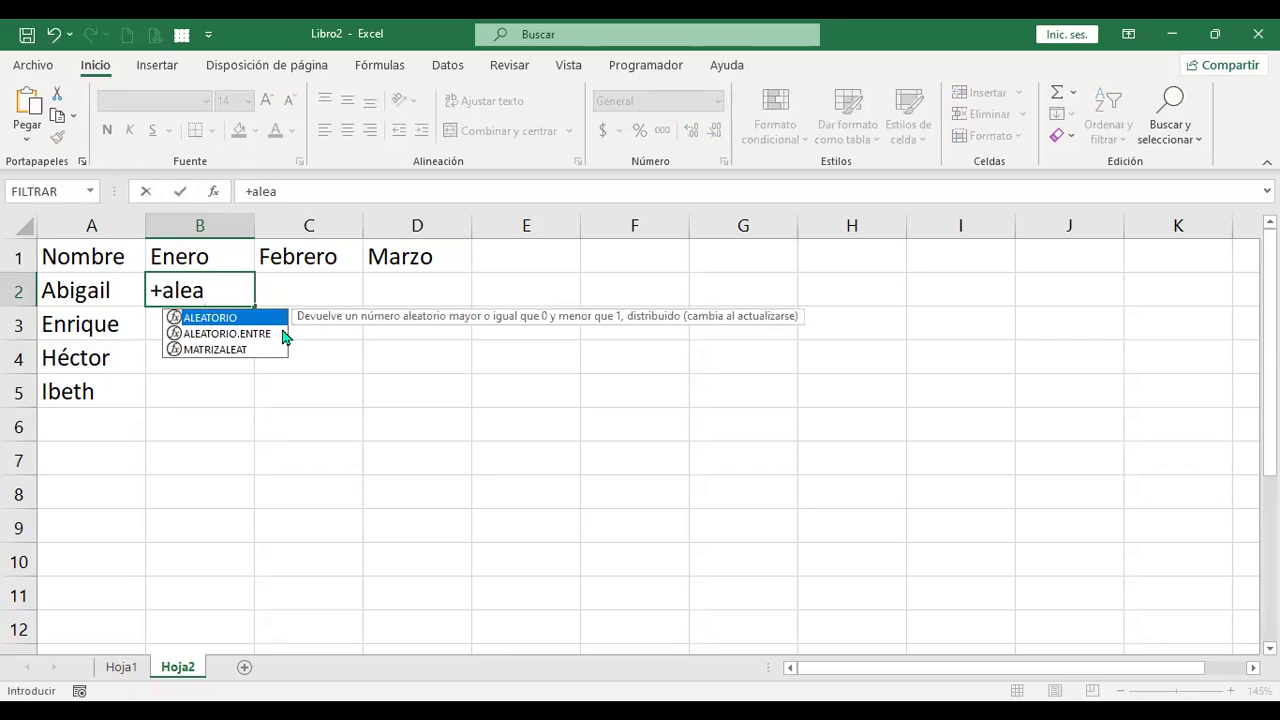
pyautogui.press('Escape')
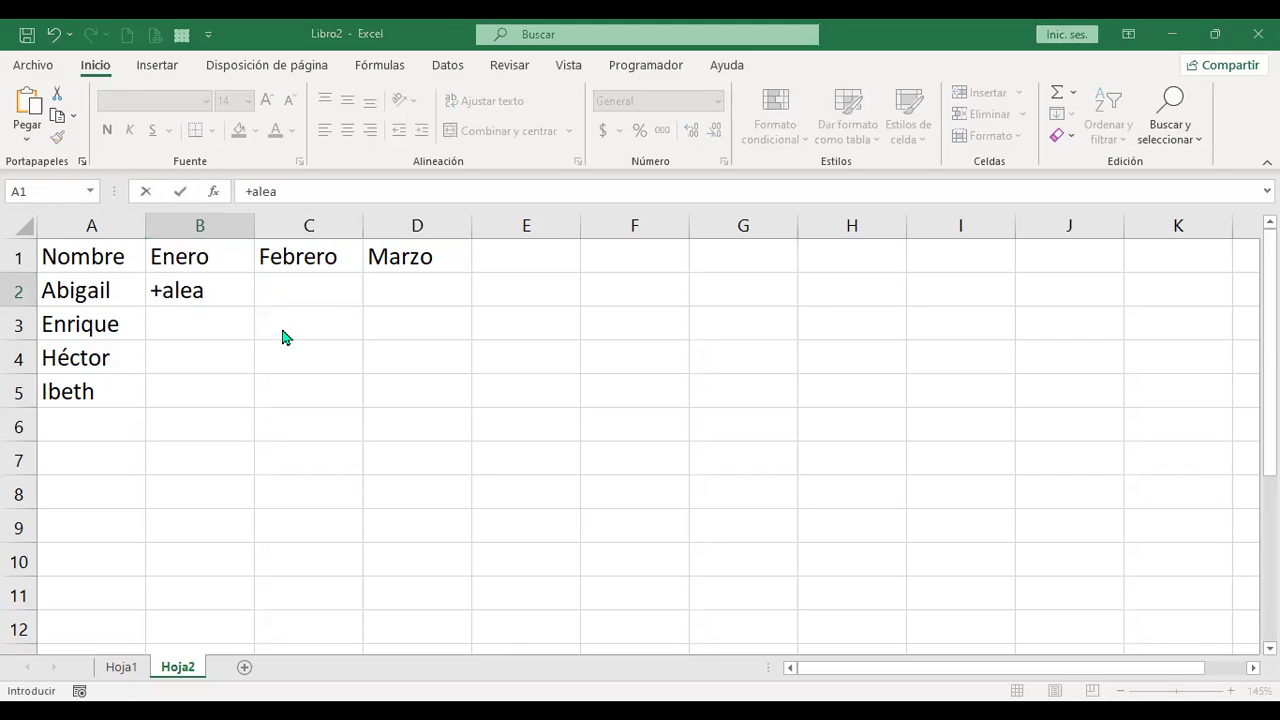
pyautogui.write('to')
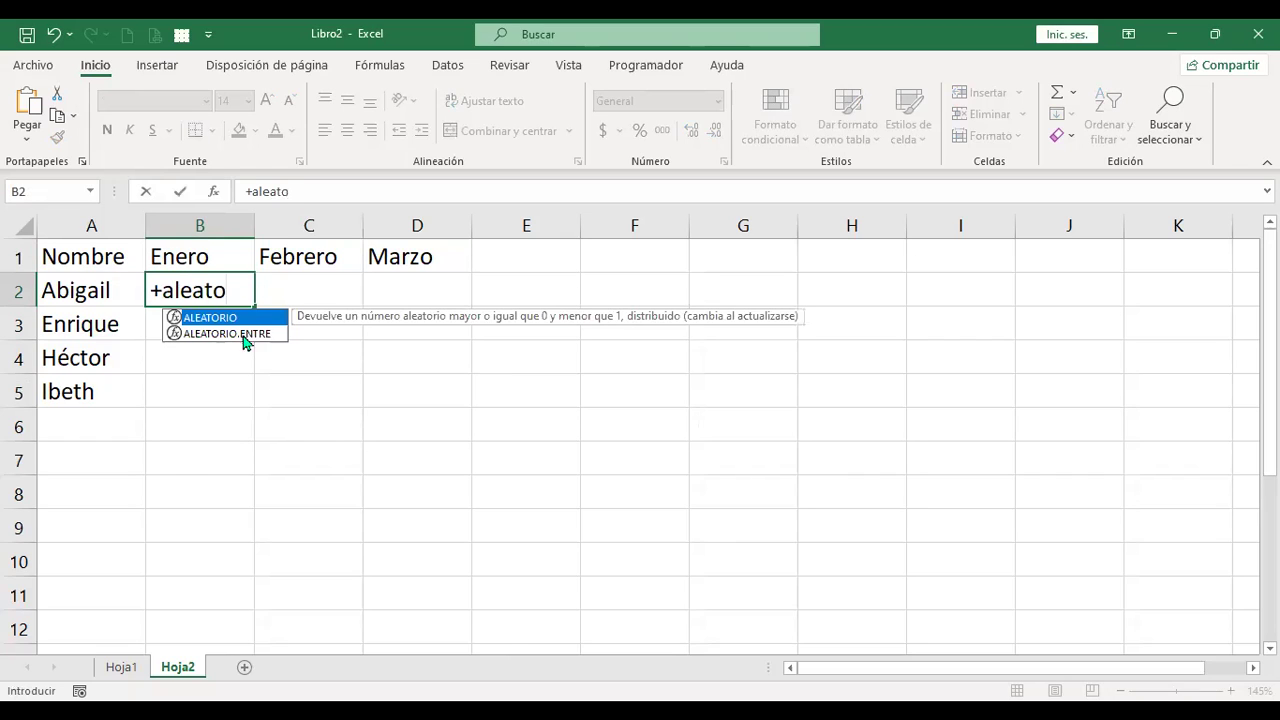
pyautogui.click(254, 336)
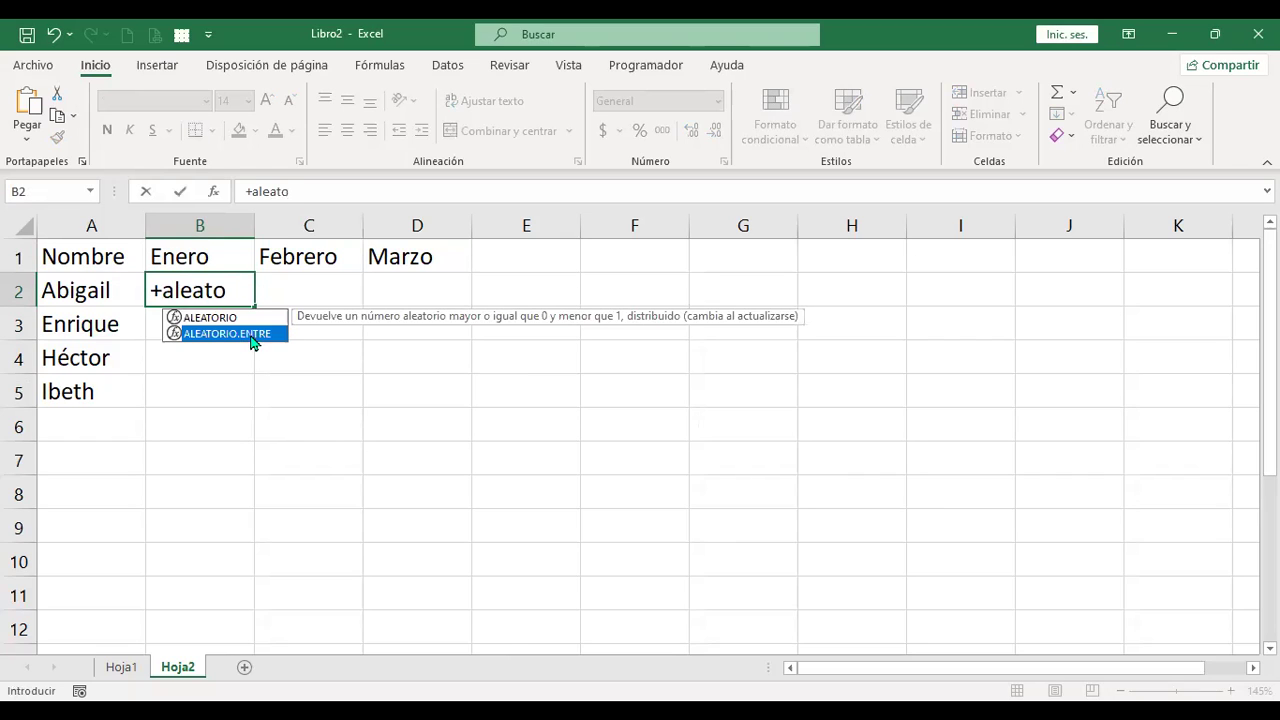
pyautogui.press('Tab')
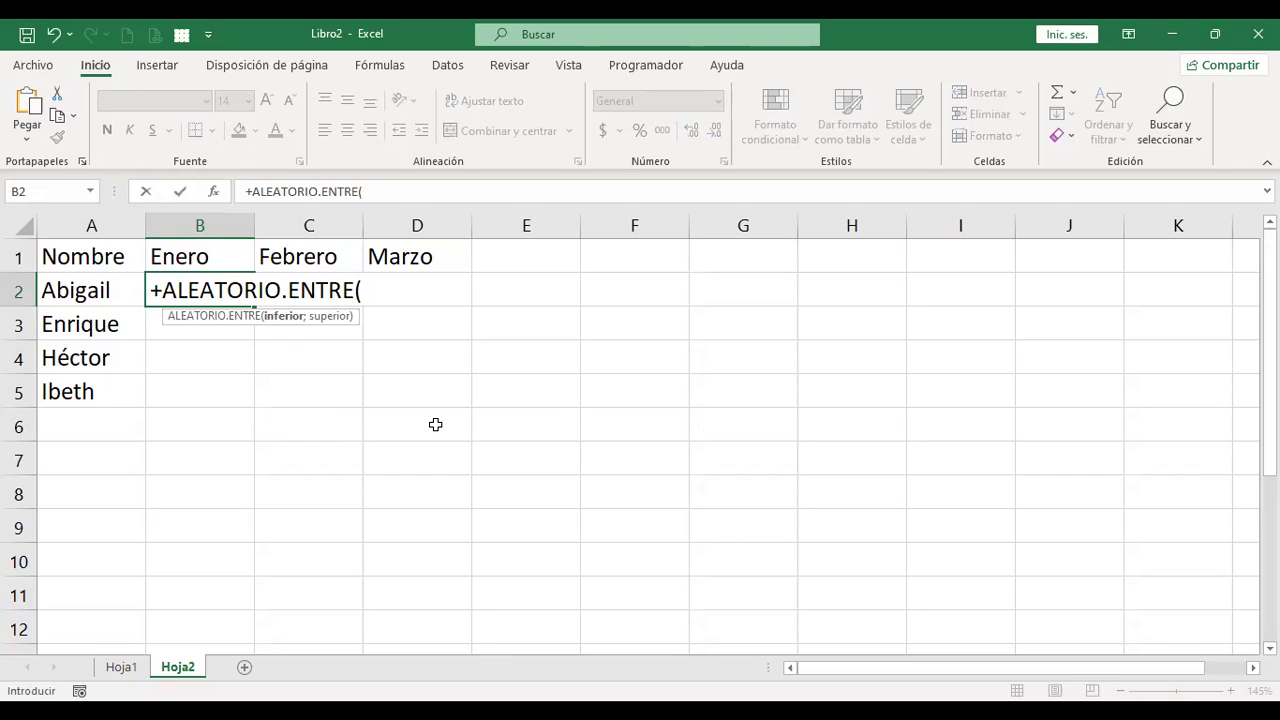
pyautogui.write('400;900)')
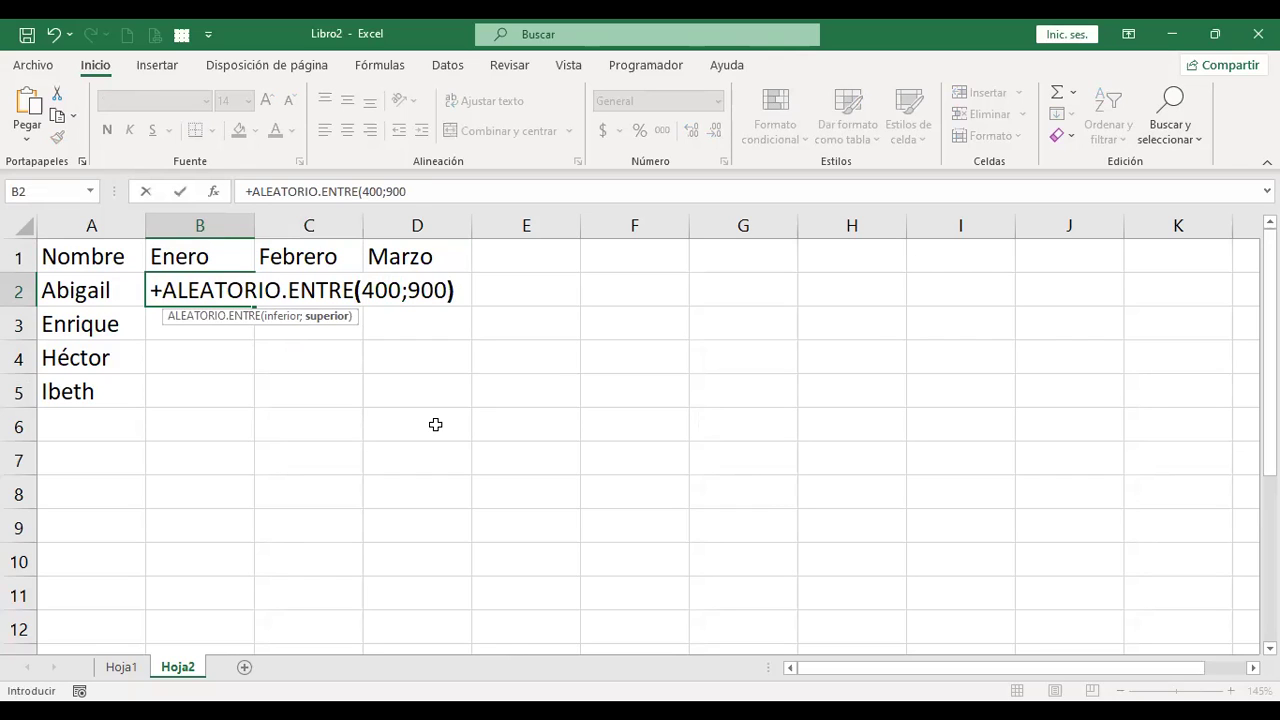
pyautogui.press('Return')
pyautogui.press('Up')
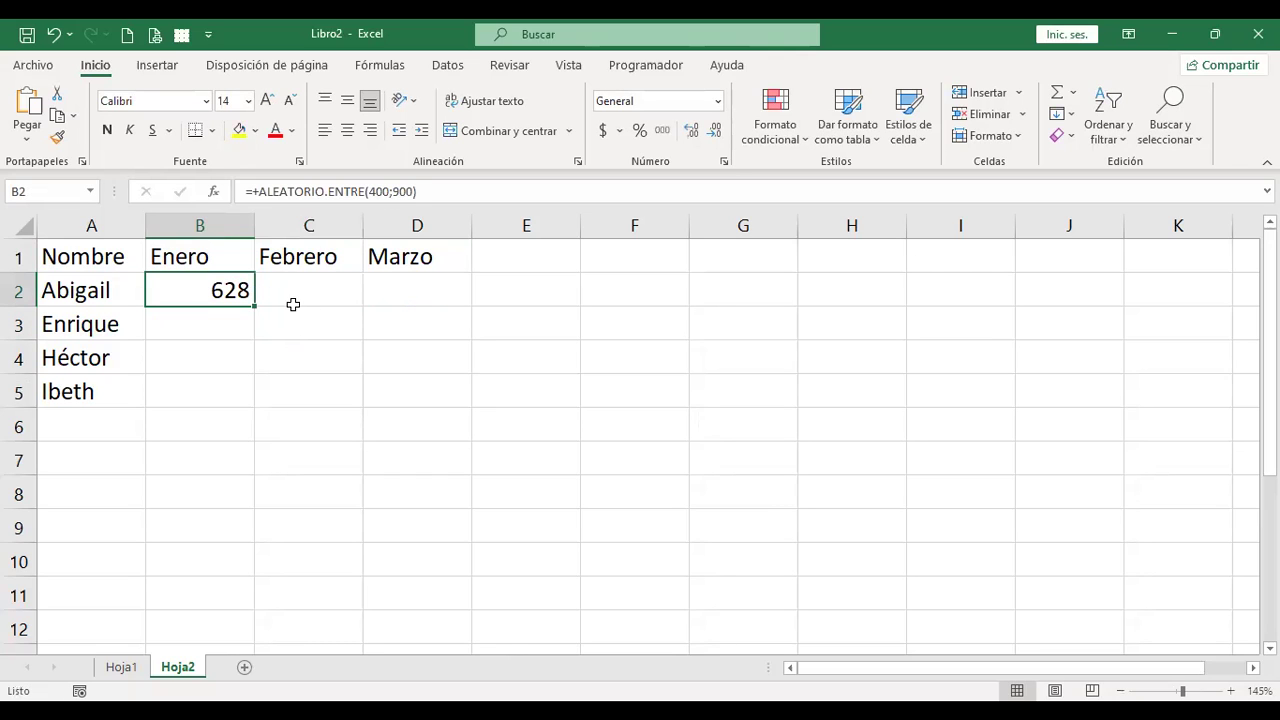
# Fill the random formula across to D2 and down through row 5.
pyautogui.moveTo(255, 305); pyautogui.dragTo(445, 304)
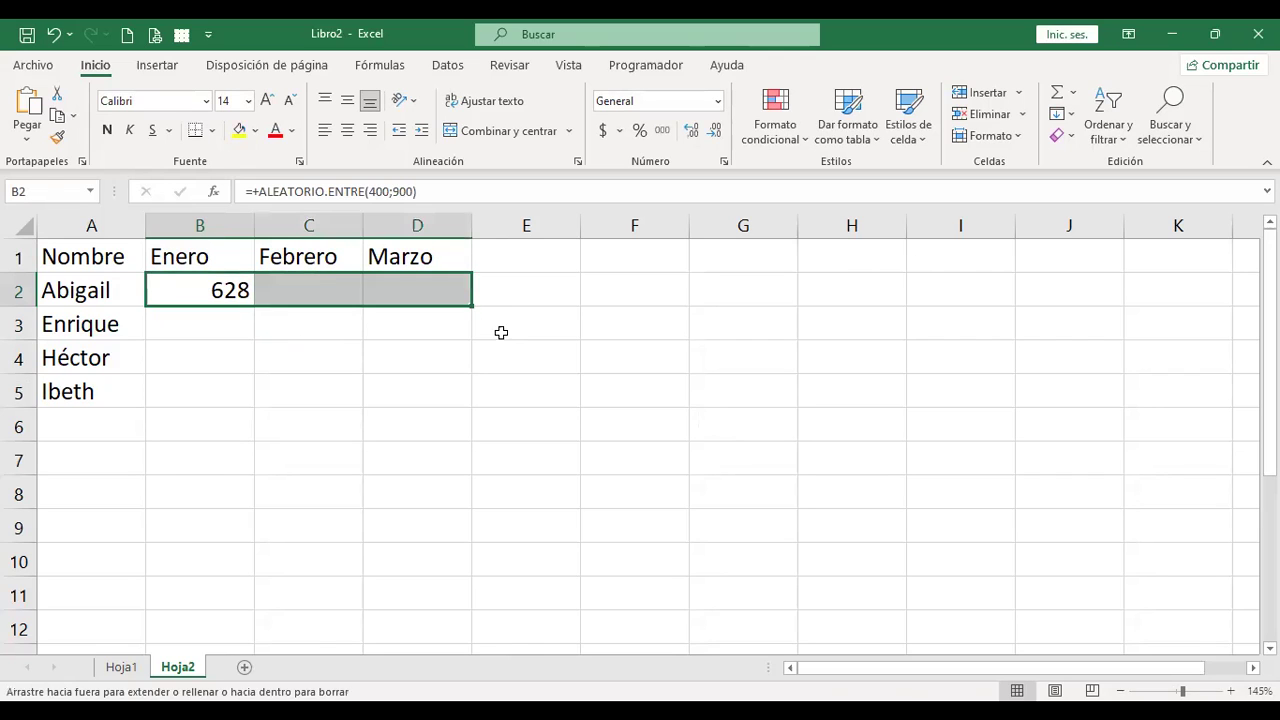
pyautogui.moveTo(458, 408); pyautogui.dragTo(458, 408)
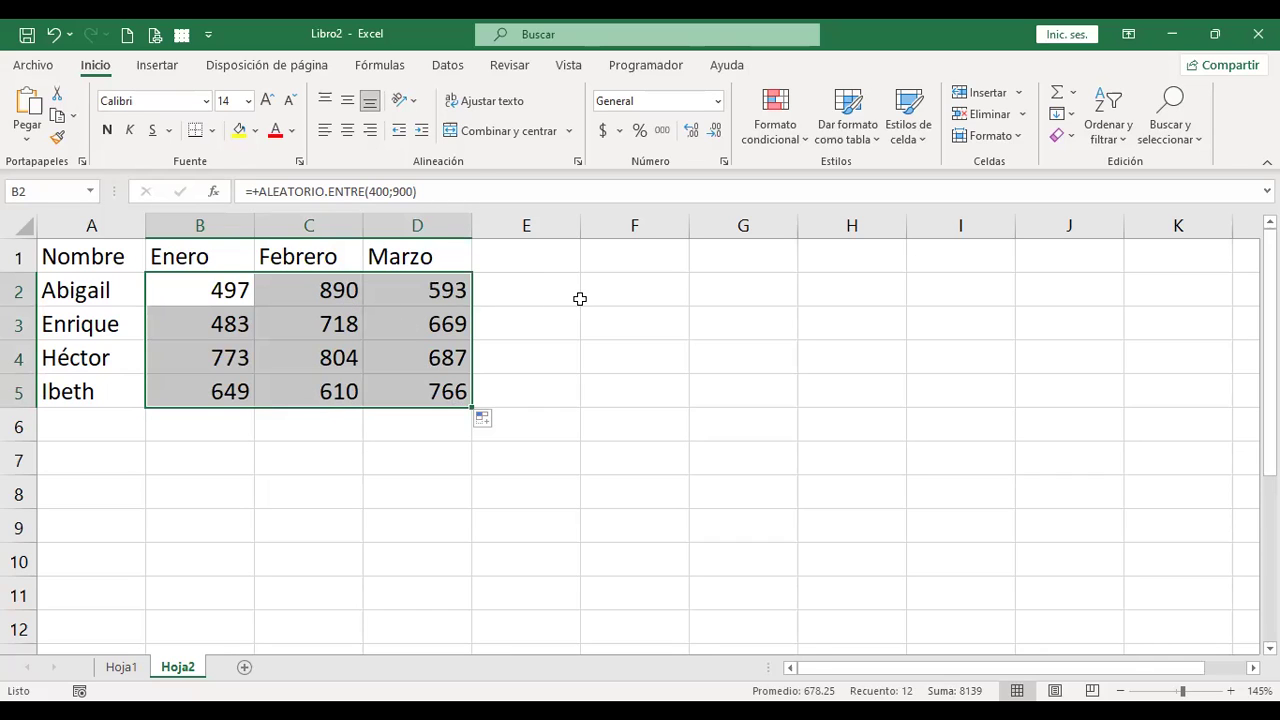
pyautogui.click(556, 279)
# Enter a test value in F2 to trigger recalculation, then undo it.
pyautogui.press('Right')
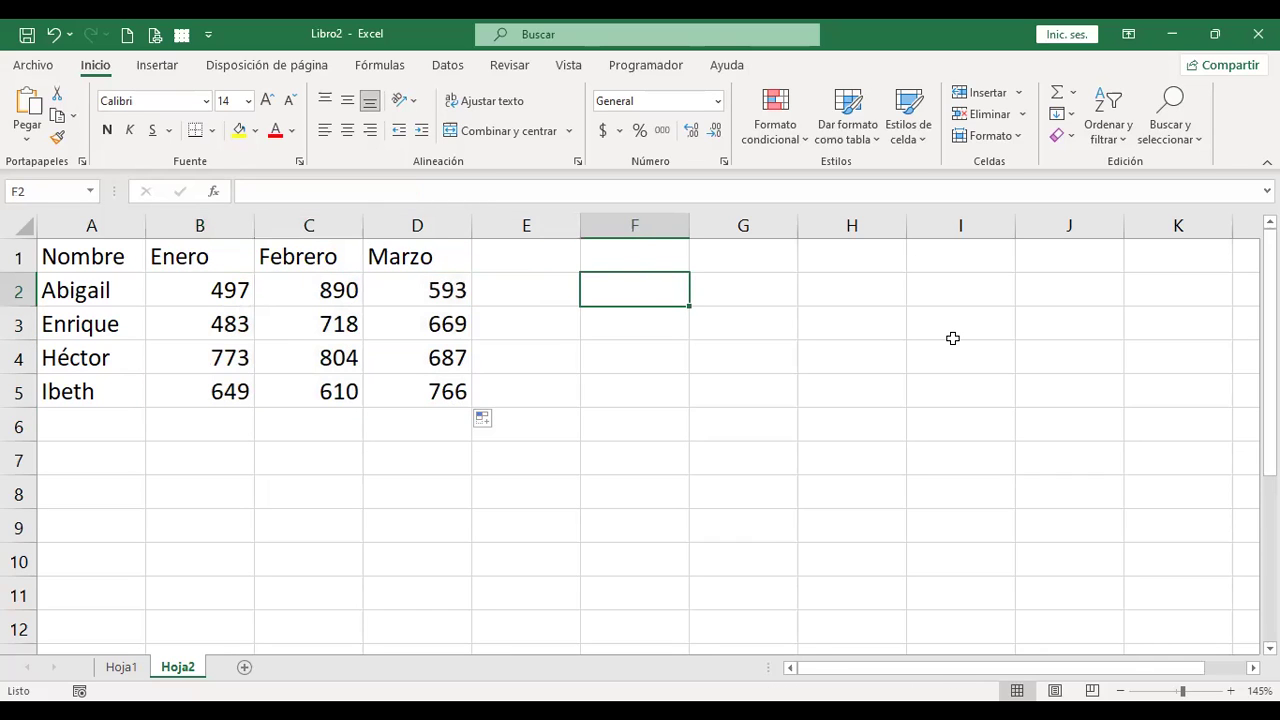
pyautogui.write('Es')
pyautogui.press('Return')
pyautogui.hotkey('ctrl', 'z')
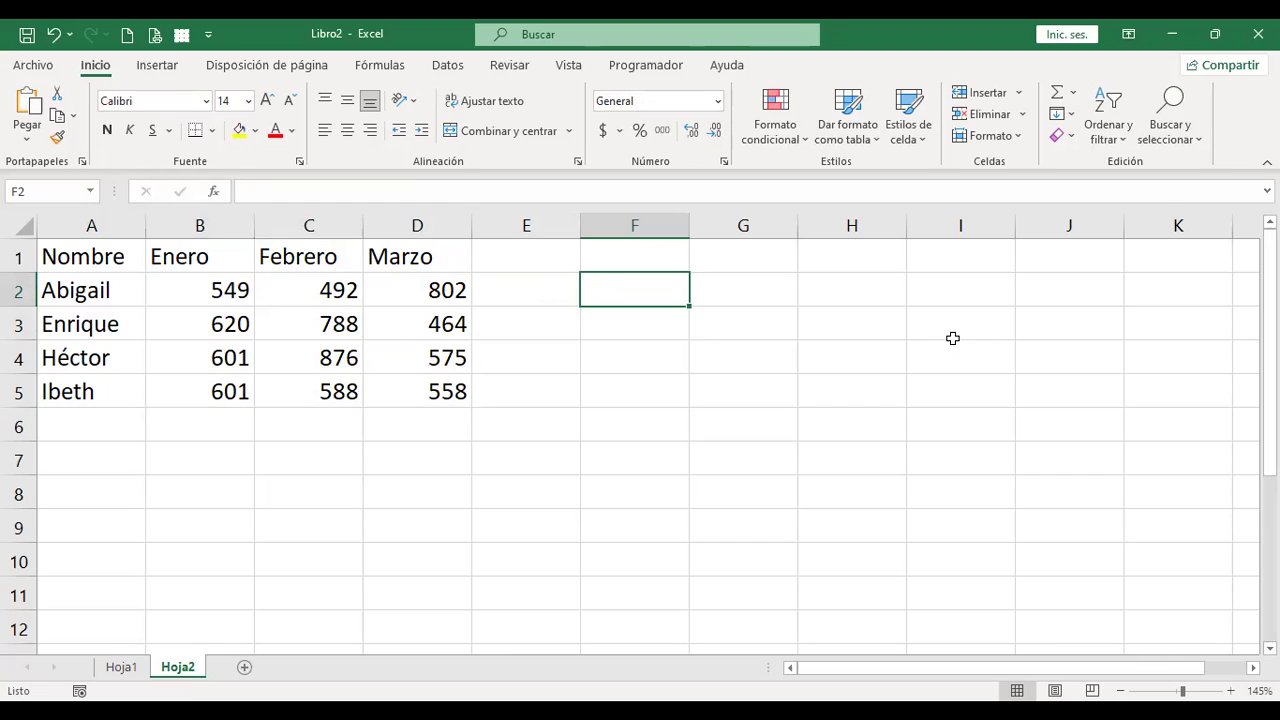
# Copy B2:D5 and paste it back as values only, then reselect the fixed amounts.
pyautogui.press('Left')
pyautogui.press('Left')
pyautogui.press('Left')
pyautogui.press('Left')
pyautogui.hotkey('shift', 'Right')
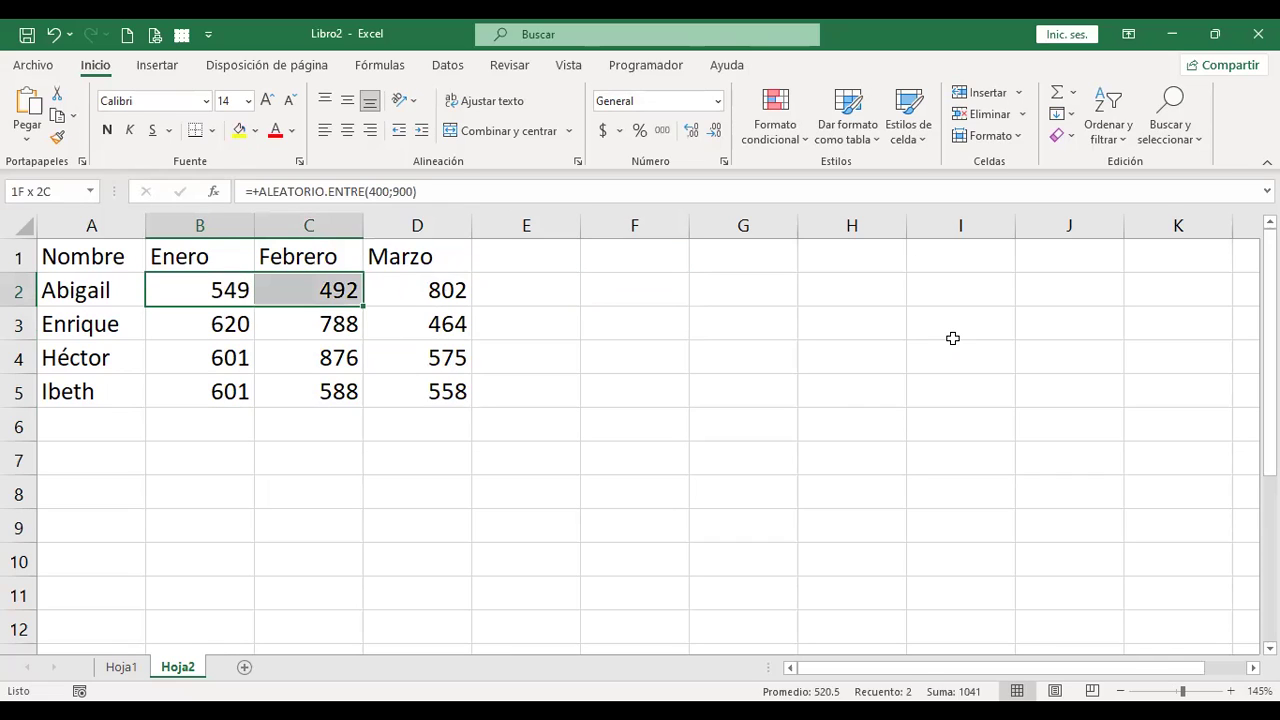
pyautogui.hotkey('shift', 'Right')
pyautogui.hotkey('shift', 'Down')
pyautogui.hotkey('shift', 'Down')
pyautogui.hotkey('shift', 'Down')
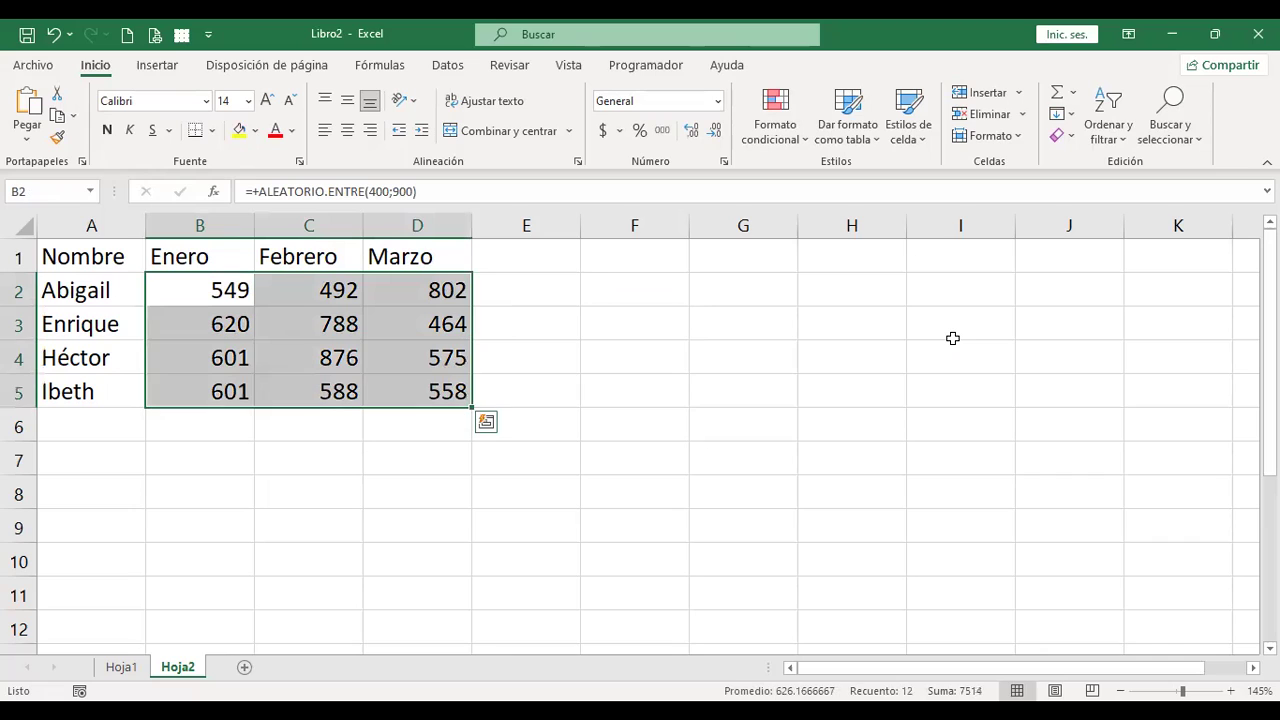
pyautogui.hotkey('ctrl', 'c')
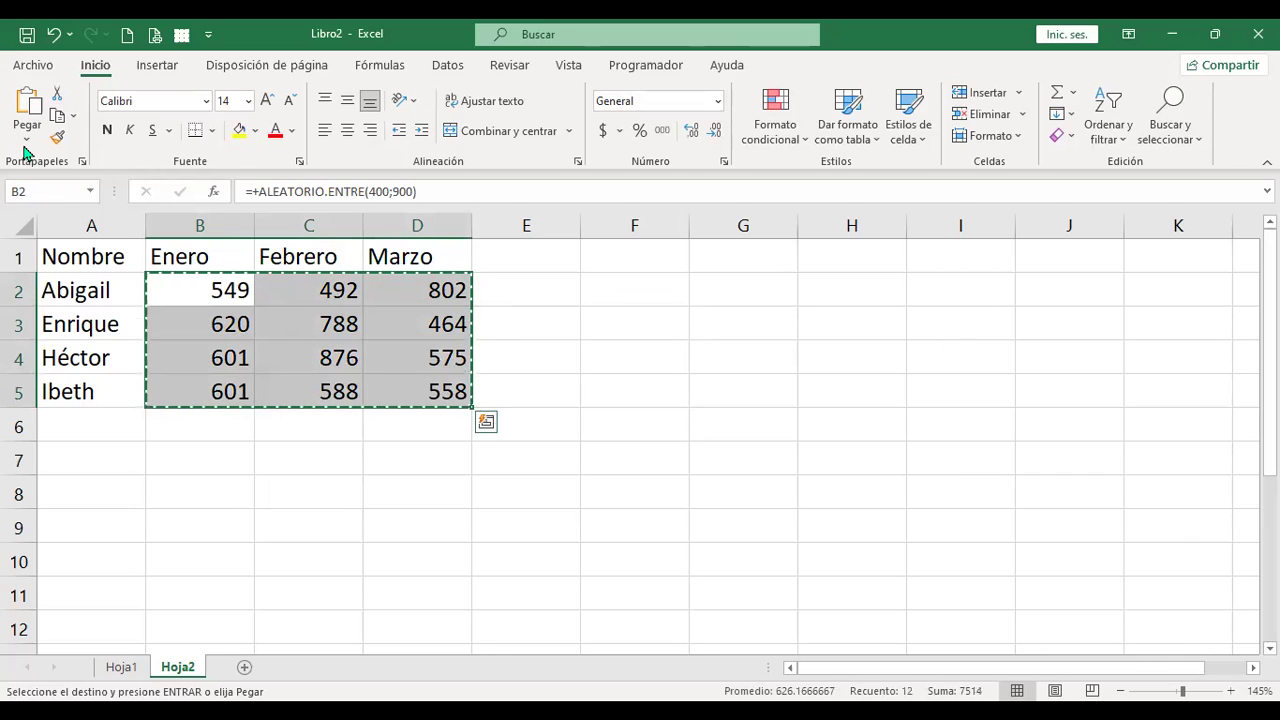
pyautogui.click(26, 146)
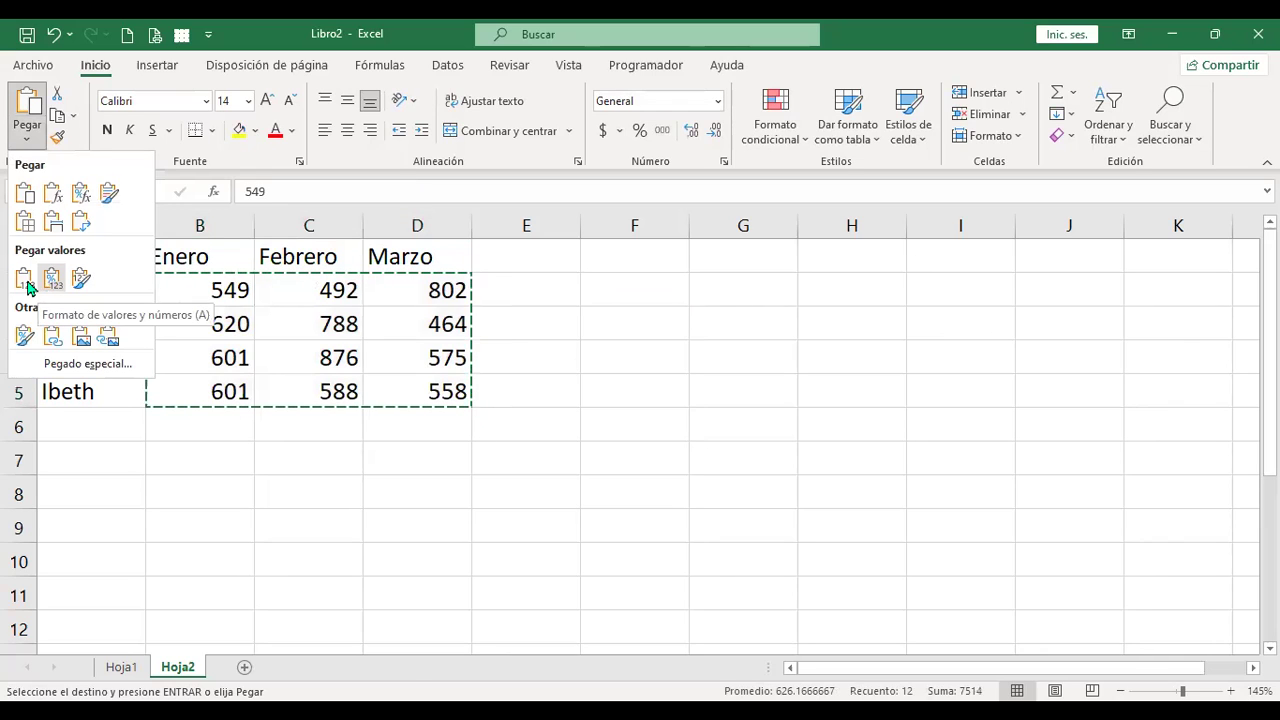
pyautogui.click(59, 261)
pyautogui.press('Escape')
pyautogui.click(218, 290)
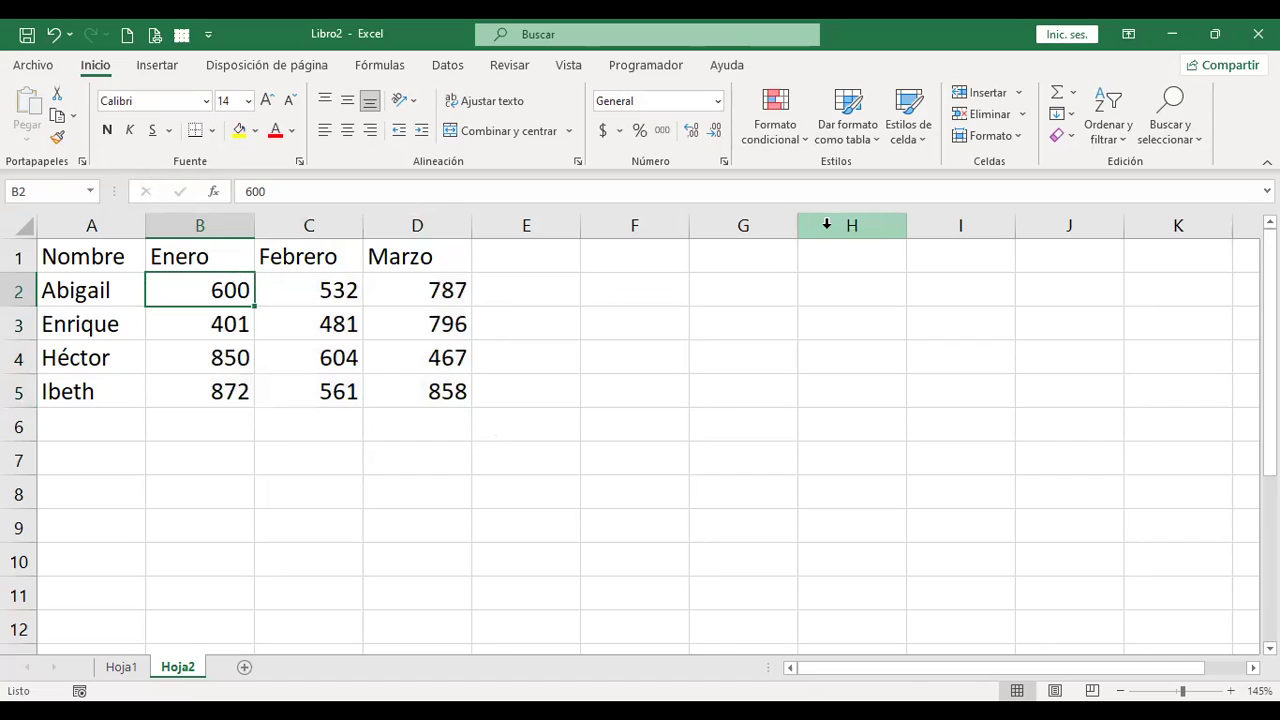
pyautogui.hotkey('ctrl', 'shift', 'Right')
pyautogui.hotkey('shift', 'Down')
pyautogui.hotkey('shift', 'Down')
pyautogui.hotkey('shift', 'Down')
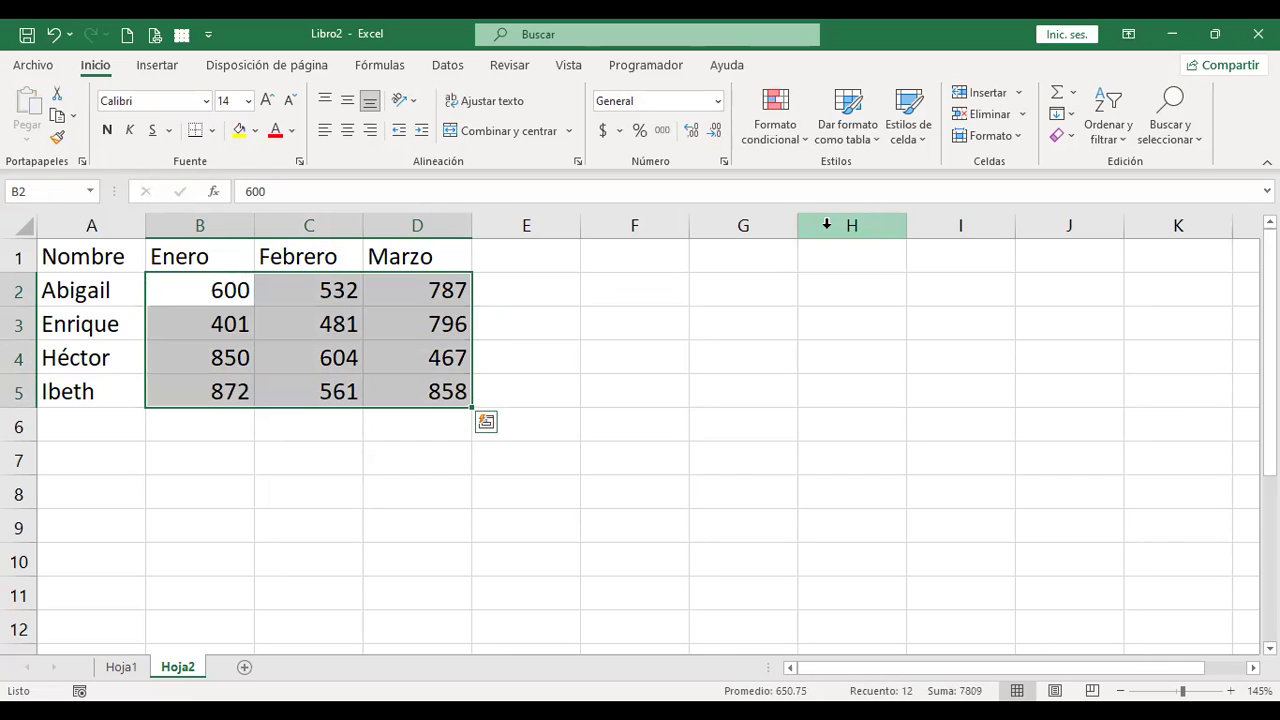
pyautogui.click(603, 132)
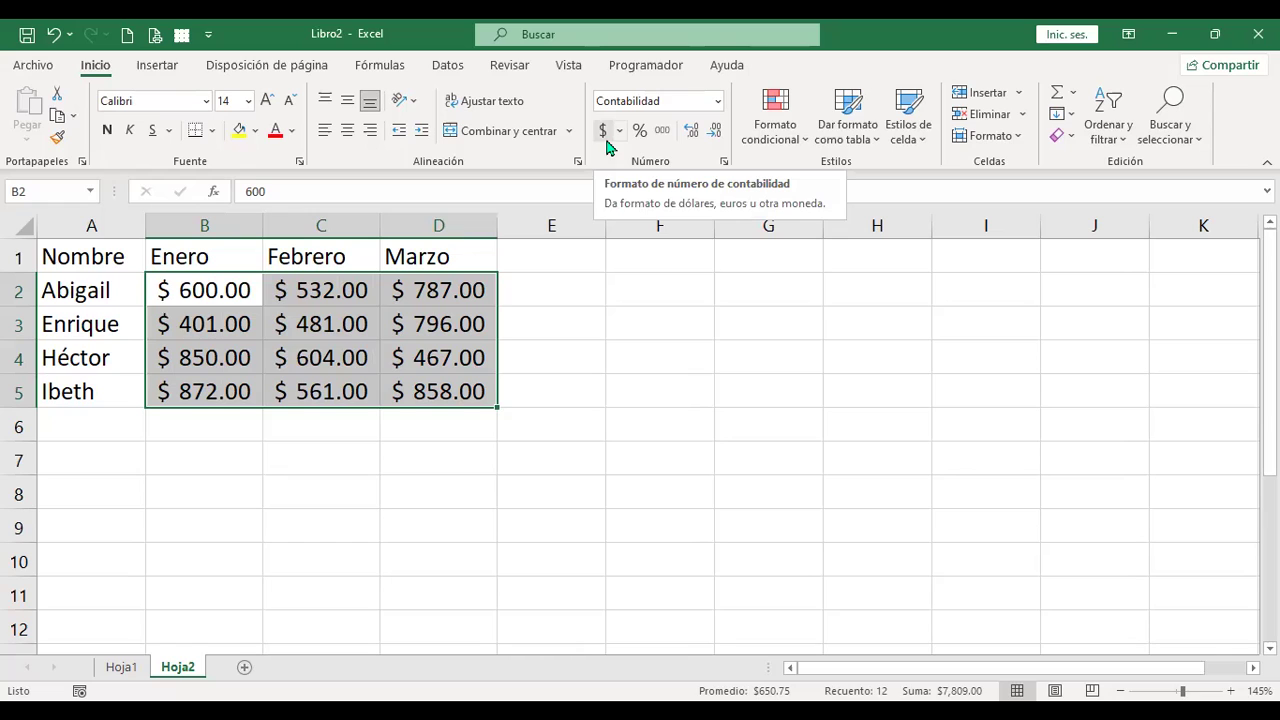
pyautogui.click(658, 290)
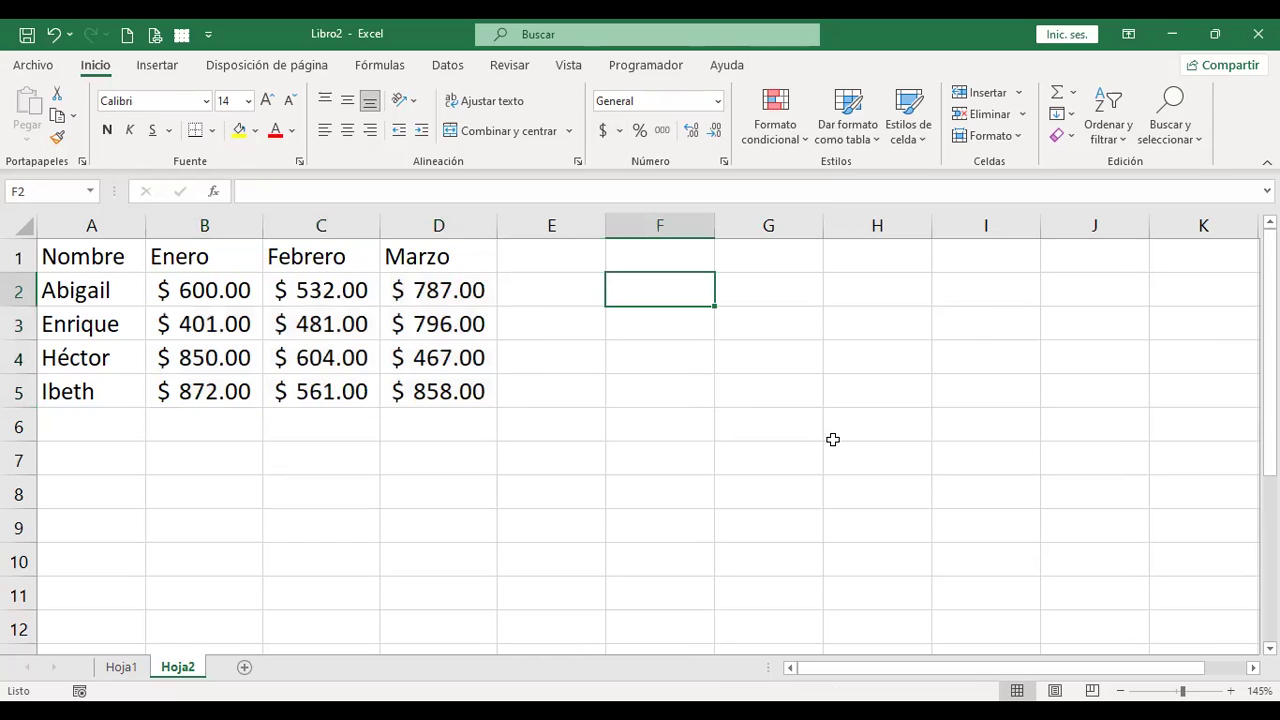
pyautogui.click(105, 224)
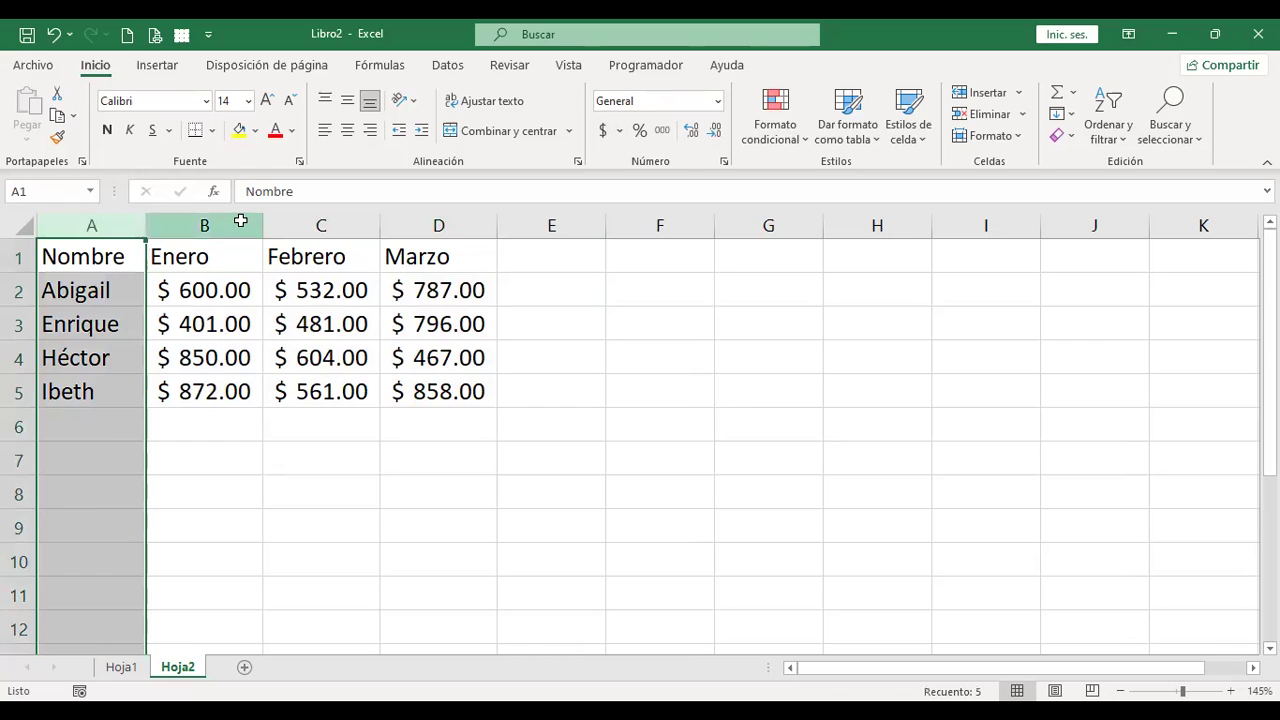
pyautogui.click(240, 221)
pyautogui.keyDown('shift'); pyautogui.click(550, 225); pyautogui.keyUp('shift')
pyautogui.click(320, 257)
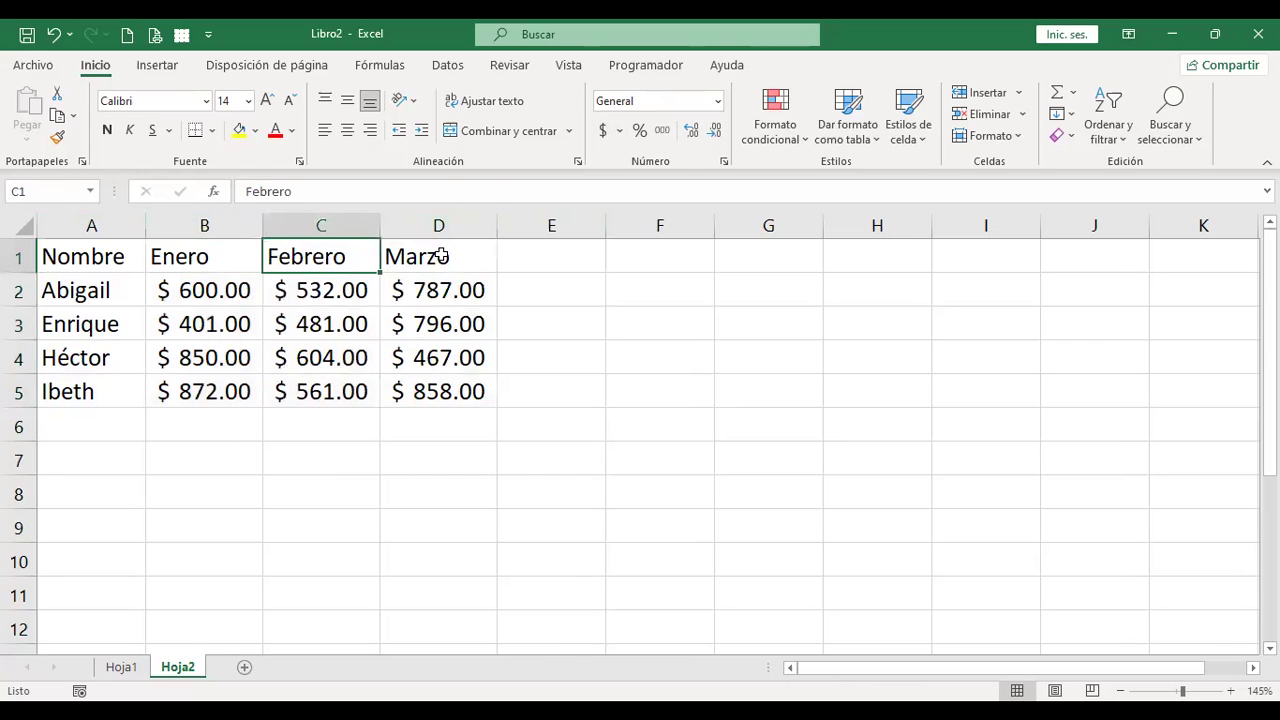
pyautogui.click(437, 251)
pyautogui.click(550, 225)
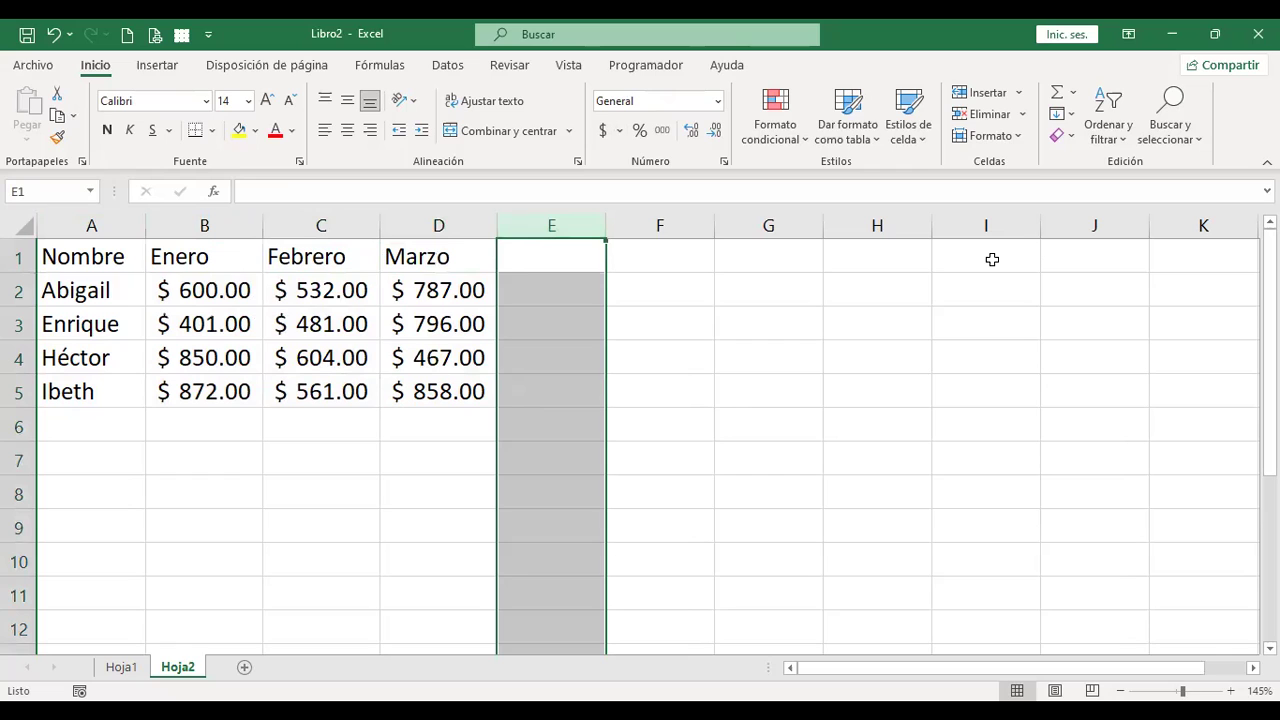
pyautogui.moveTo(211, 290); pyautogui.dragTo(473, 428)
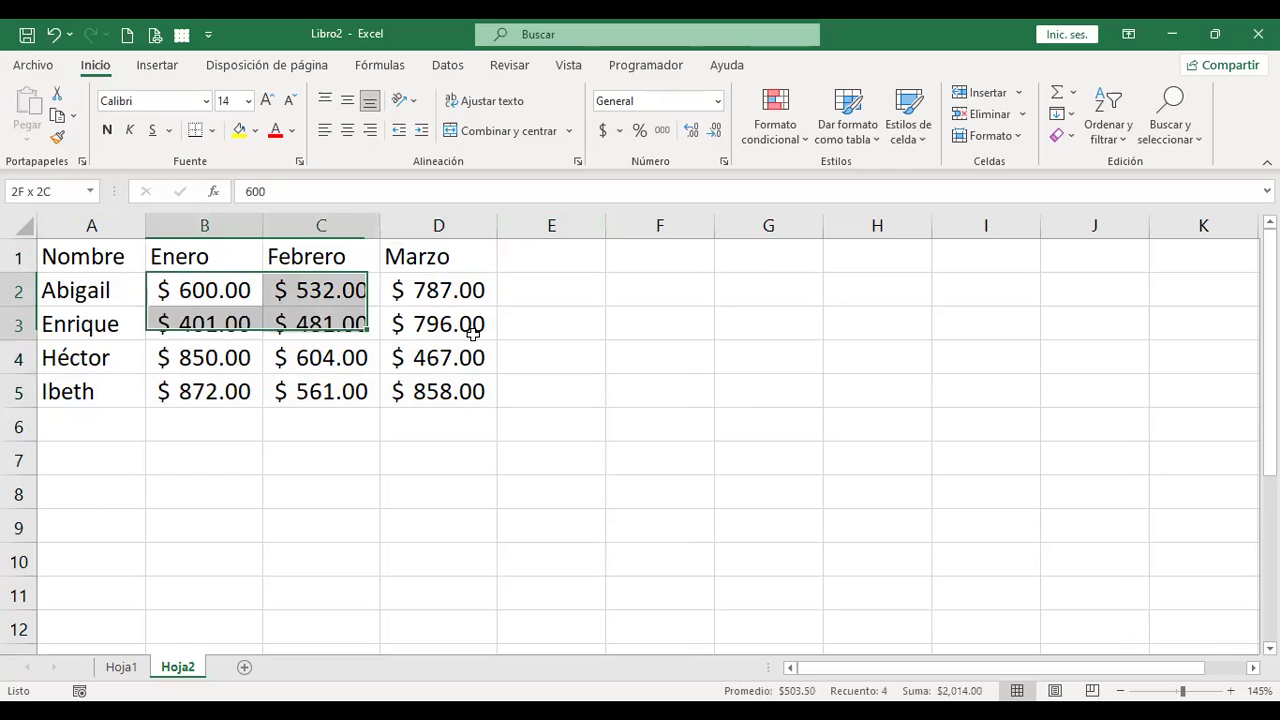
pyautogui.moveTo(330, 460); pyautogui.dragTo(471, 491)
pyautogui.click(471, 491)
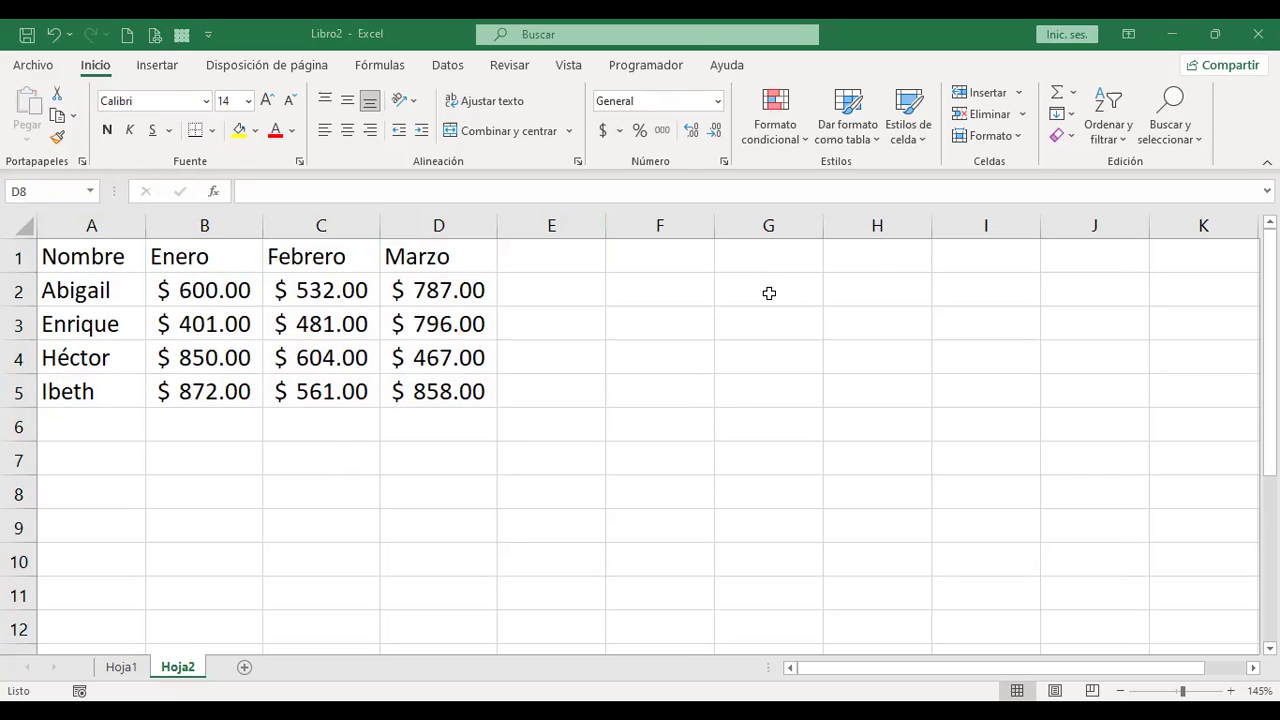
# Type the label Empleado in G2 and give H2 a yellow fill.
pyautogui.click(766, 289)
pyautogui.write('Emple')
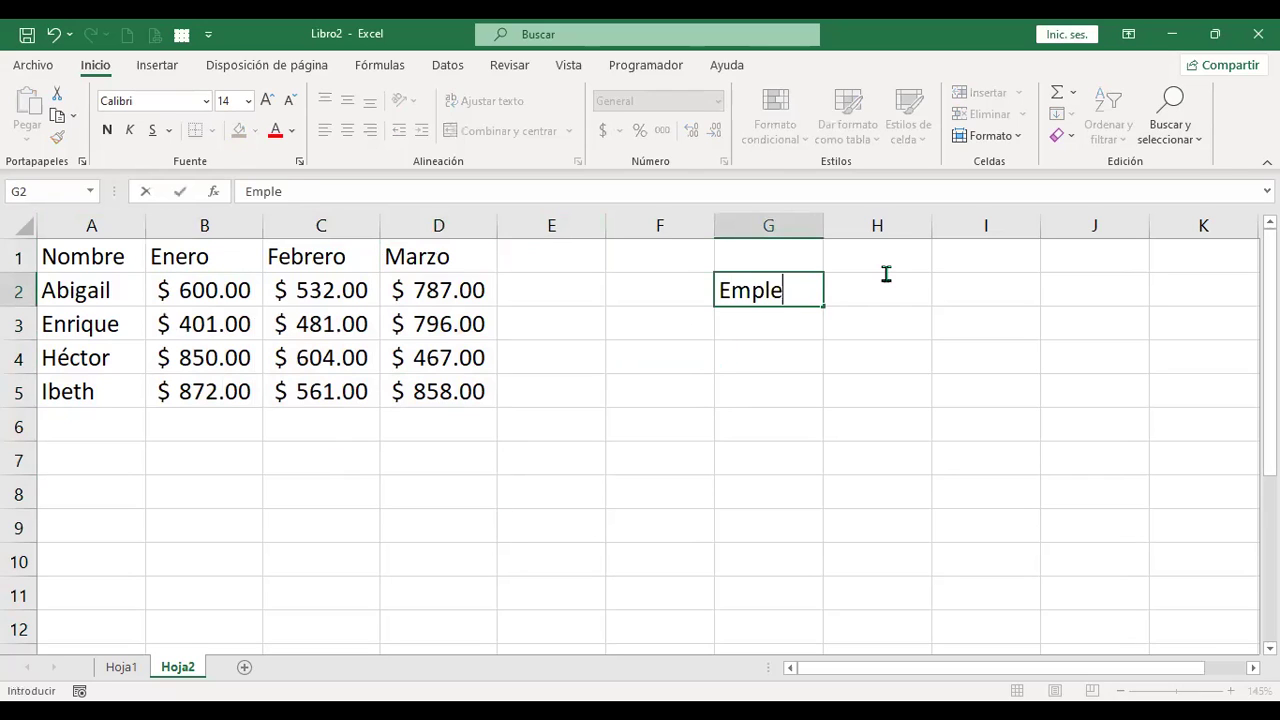
pyautogui.write('ado')
pyautogui.press('Return')
pyautogui.click(886, 278)
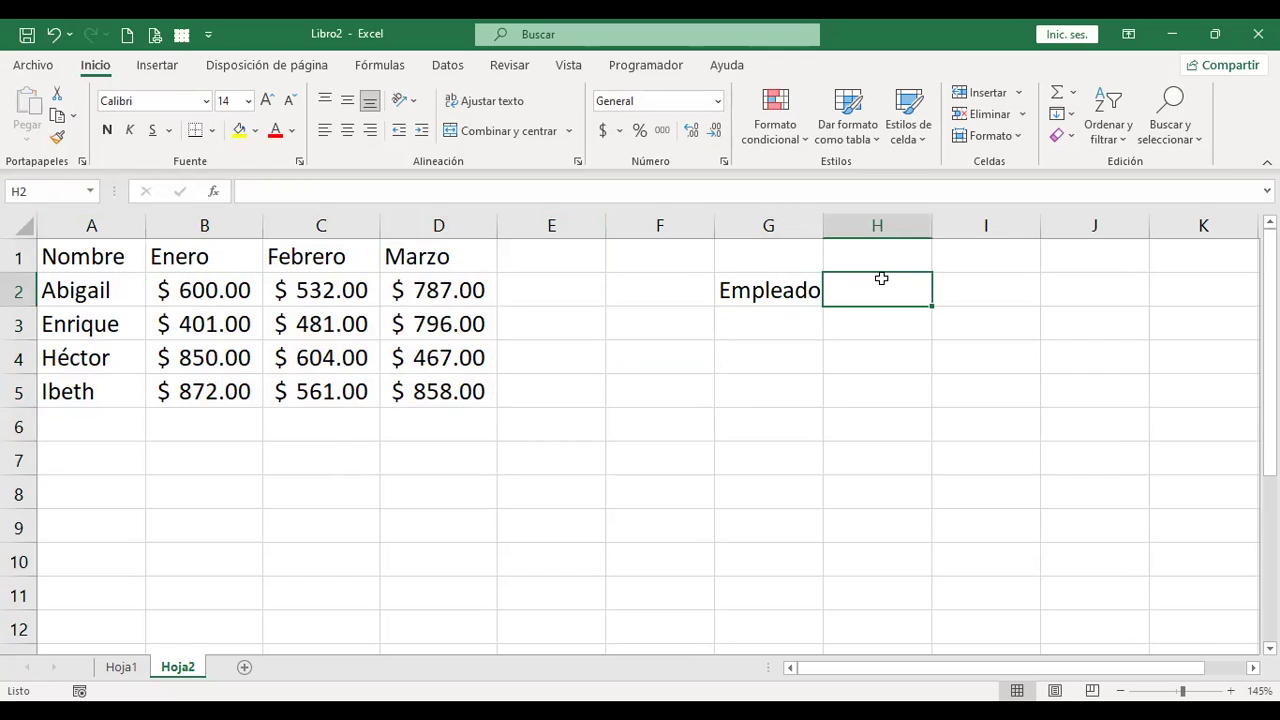
pyautogui.click(239, 138)
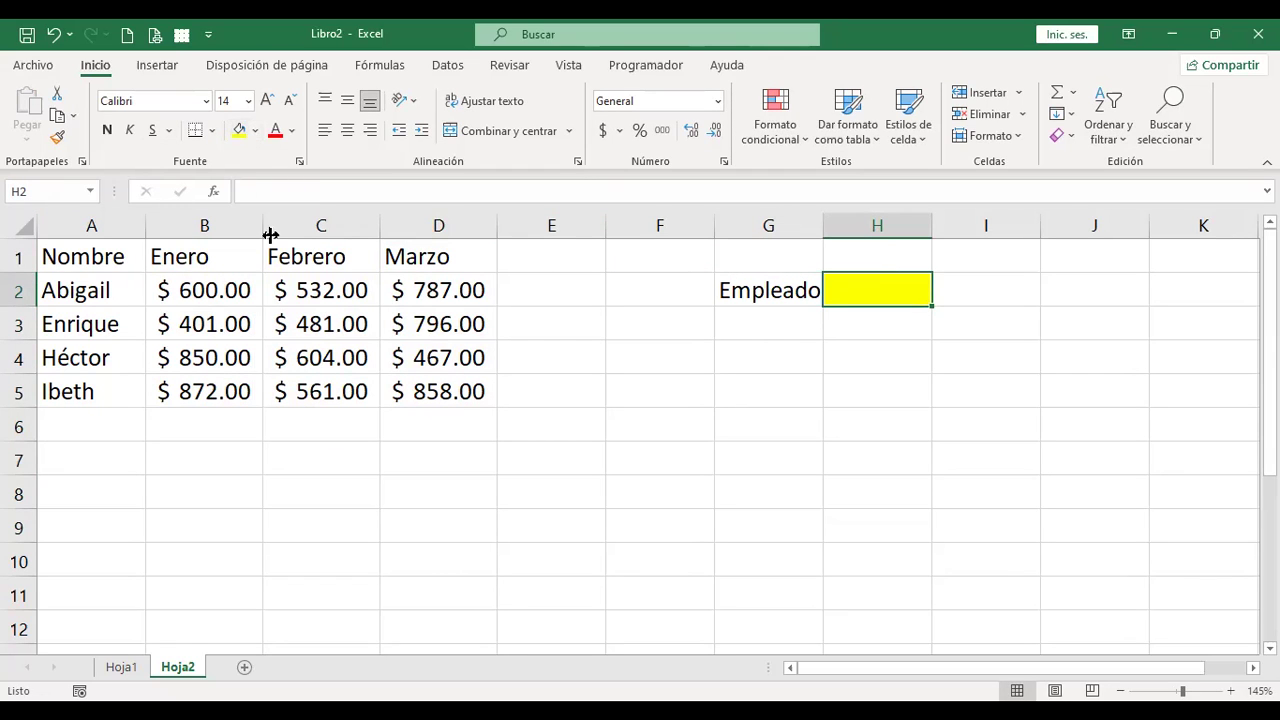
pyautogui.click(451, 72)
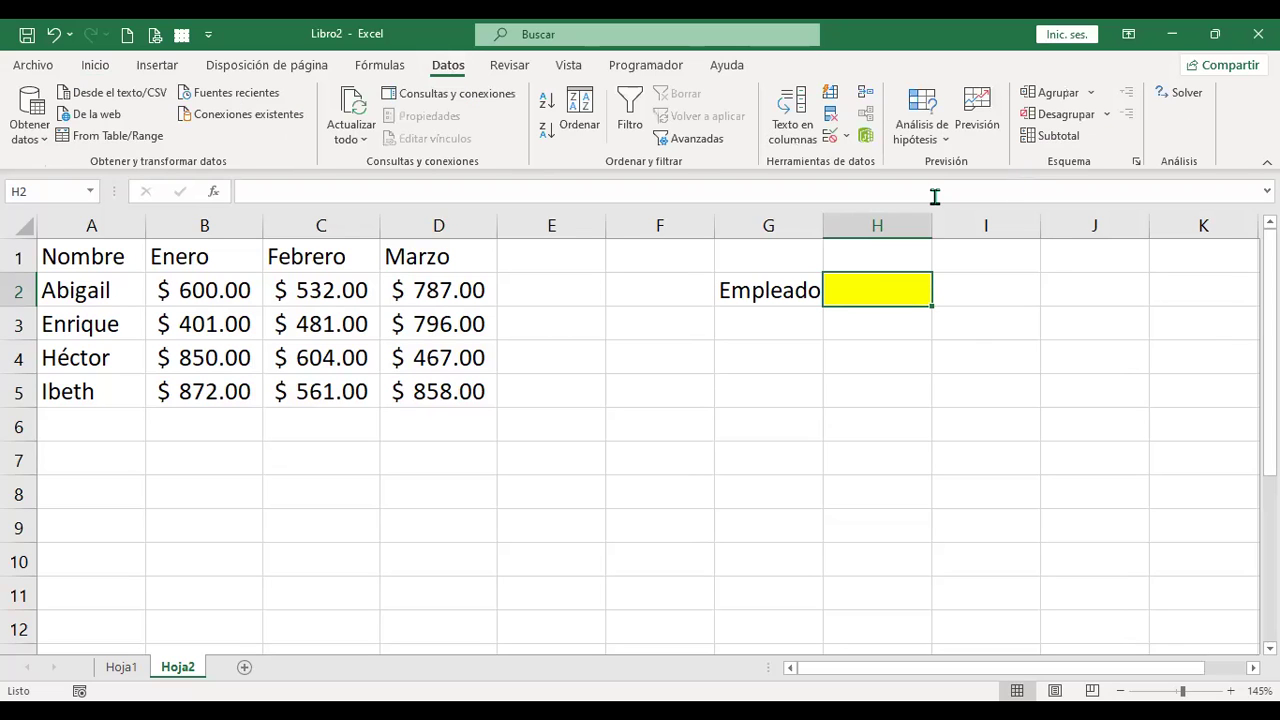
# Give H2 list validation sourced from =$A$2:$A$5 and check the names in its dropdown.
pyautogui.click(830, 135)
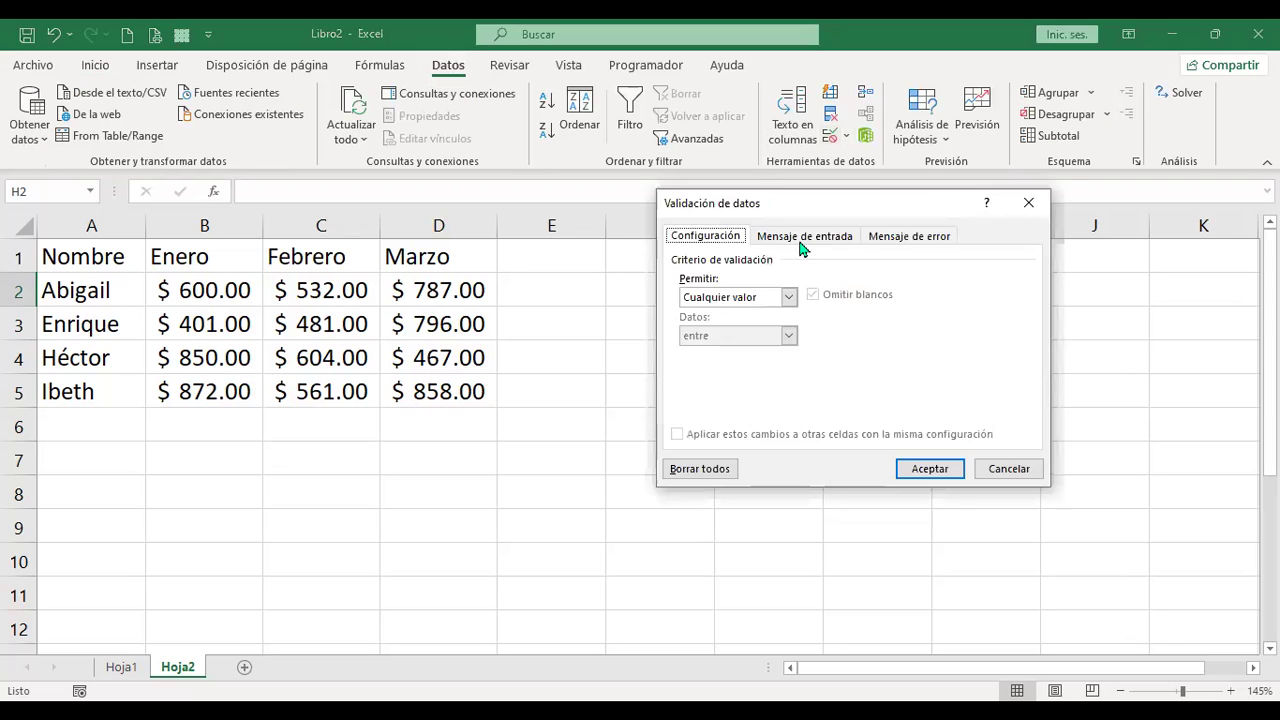
pyautogui.click(789, 297)
pyautogui.click(721, 352)
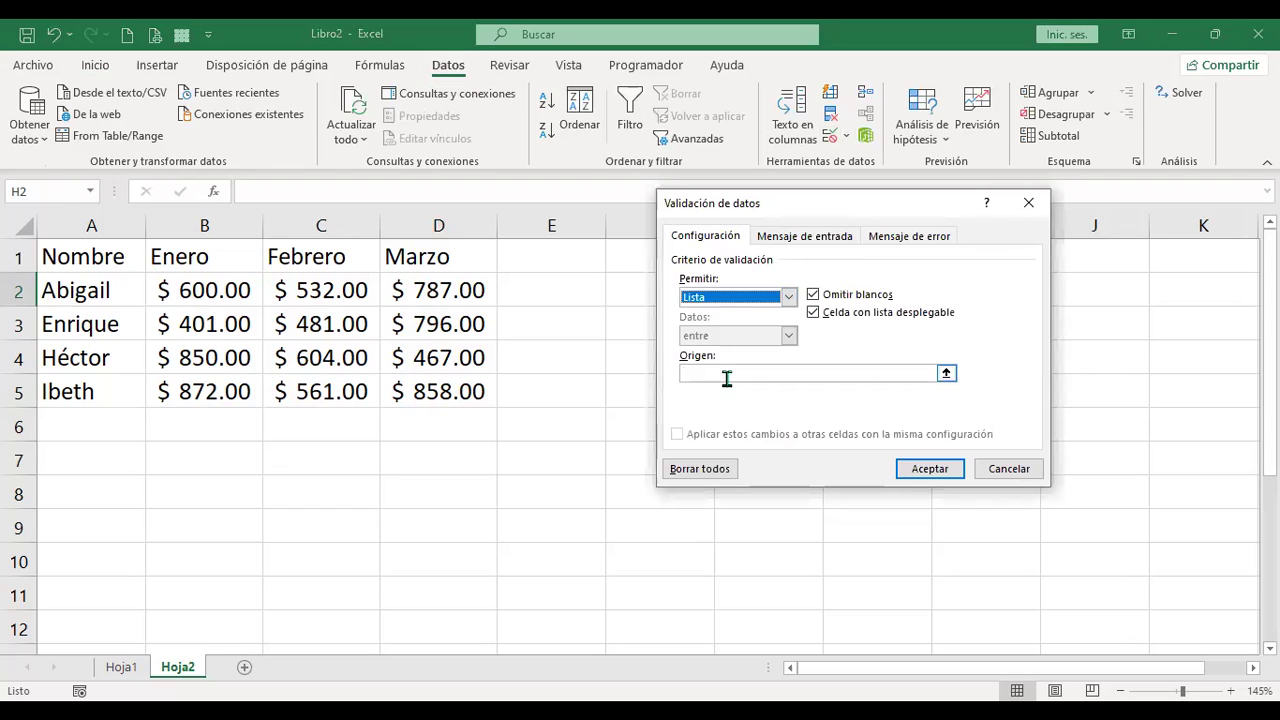
pyautogui.click(92, 285)
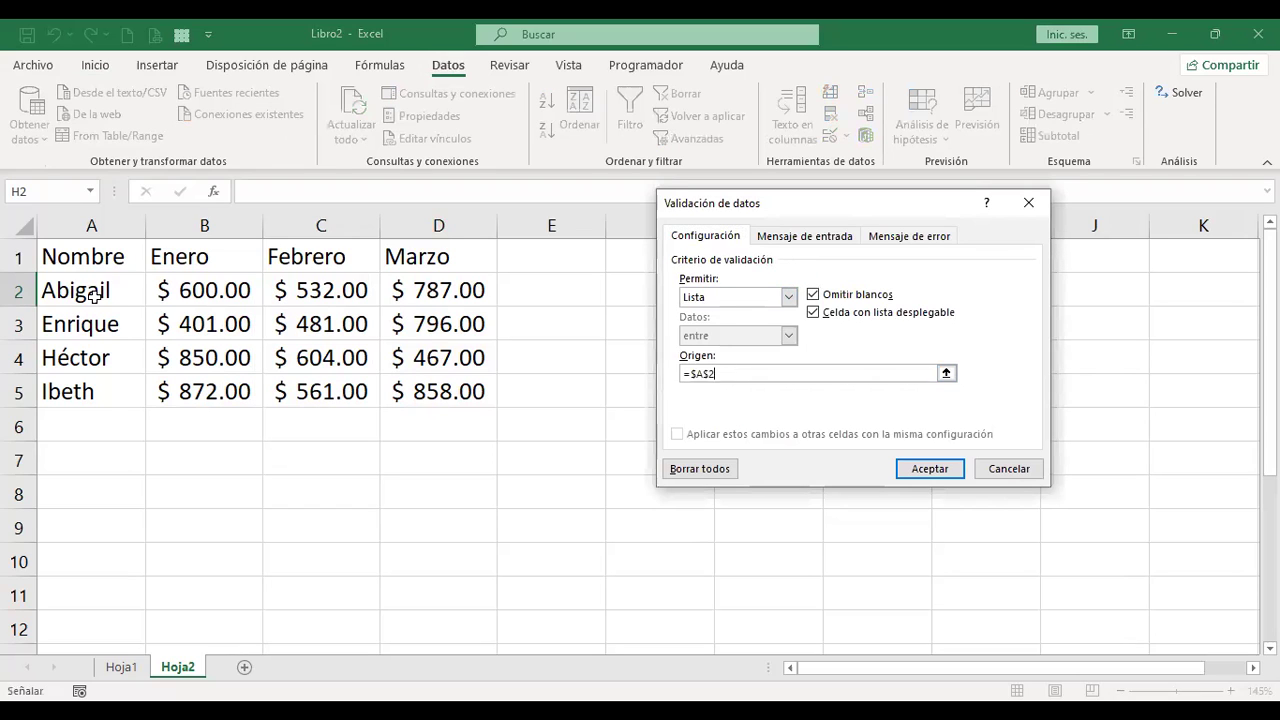
pyautogui.keyDown('shift'); pyautogui.click(96, 392); pyautogui.keyUp('shift')
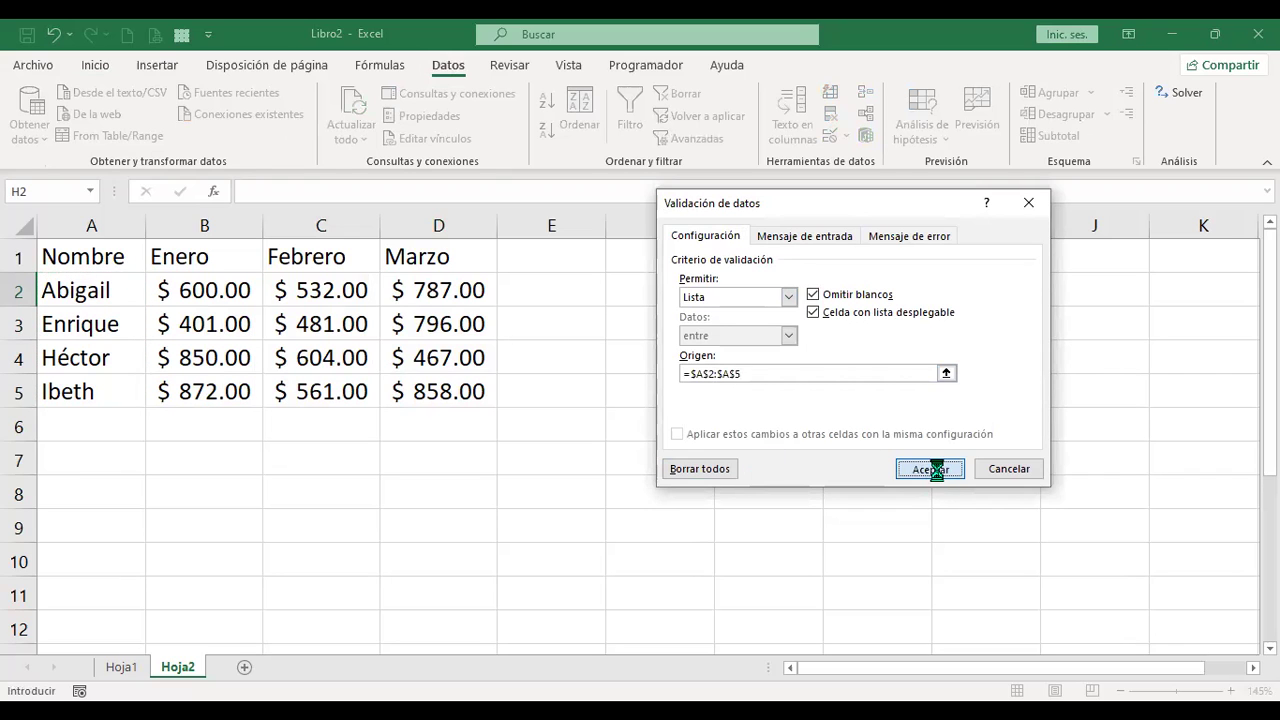
pyautogui.press('Return')
pyautogui.click(940, 297)
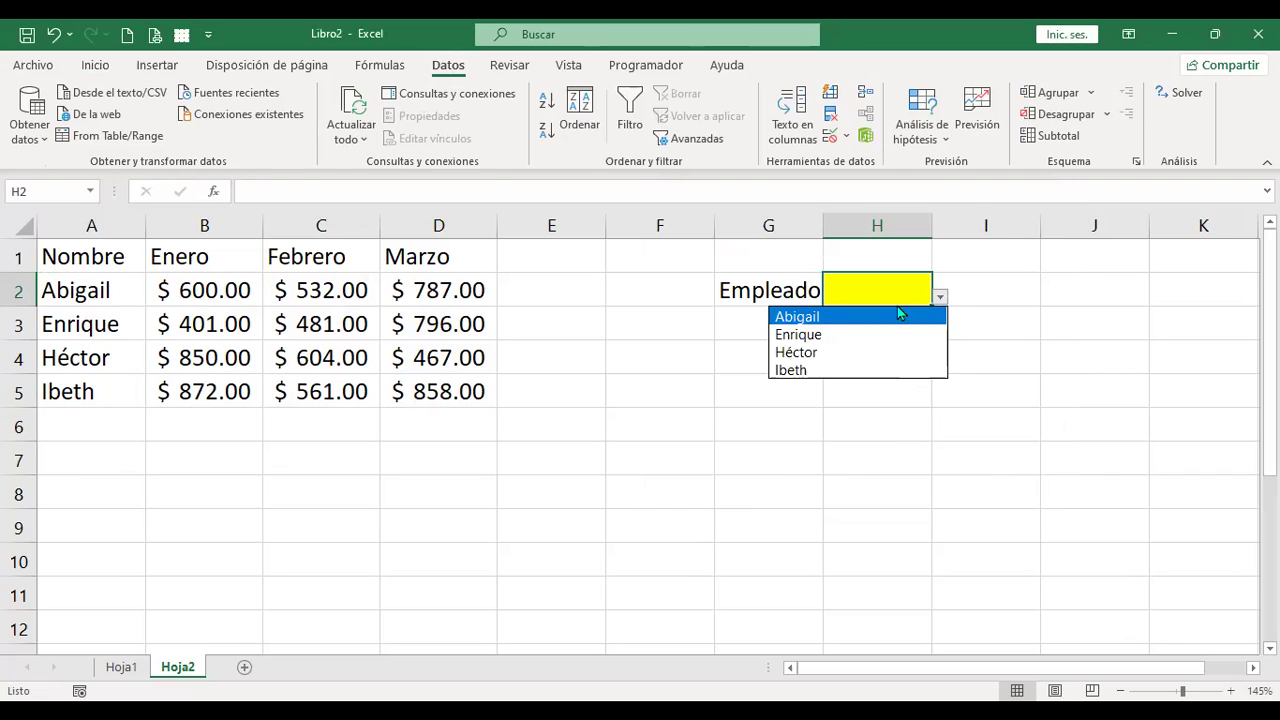
pyautogui.press('Down')
pyautogui.click(734, 322)
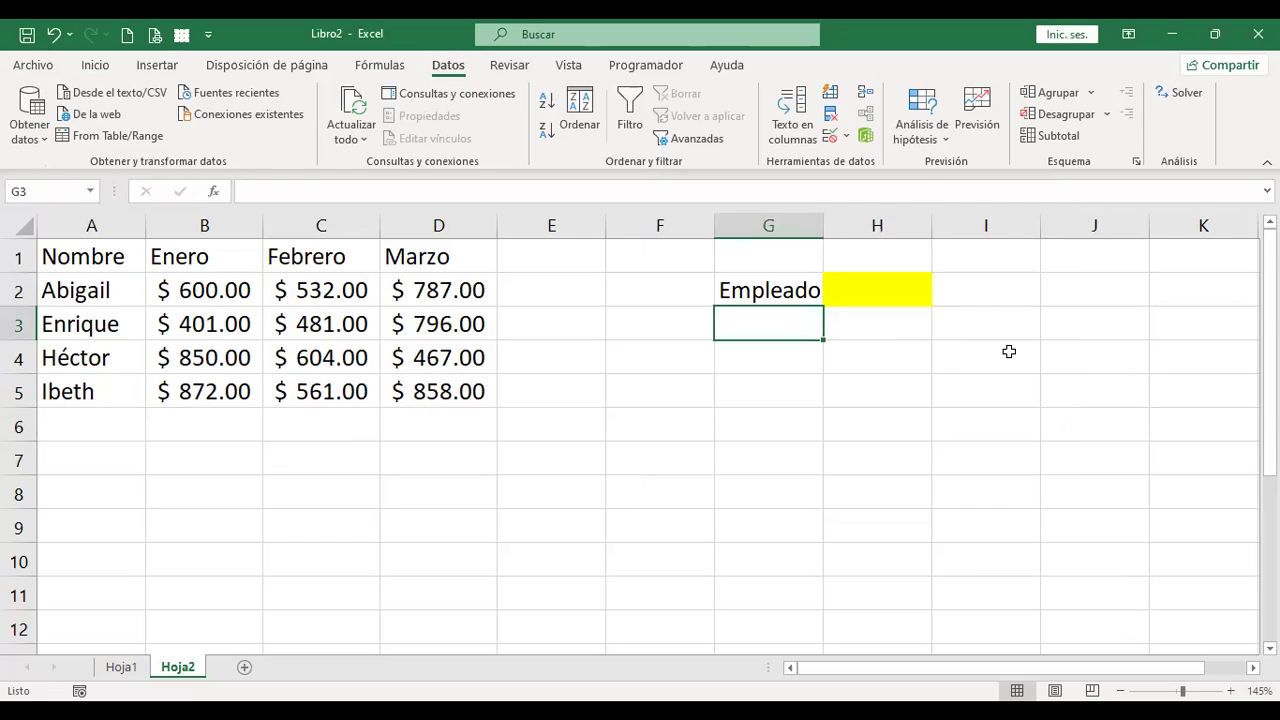
# Type the label Mes in G3.
pyautogui.write('Ms')
pyautogui.press('BackSpace')
pyautogui.write('es')
pyautogui.press('Tab')
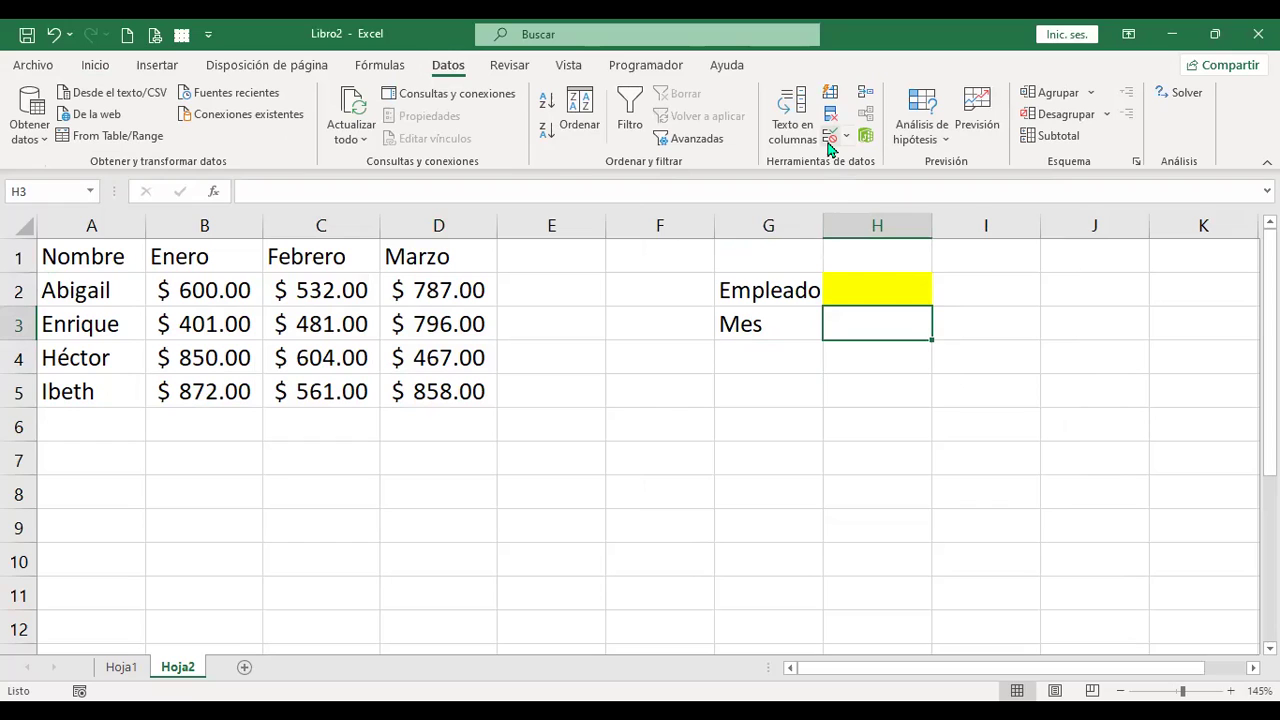
# Give H3 list validation sourced from =$B$1:$D$1 and check the month dropdown.
pyautogui.click(829, 145)
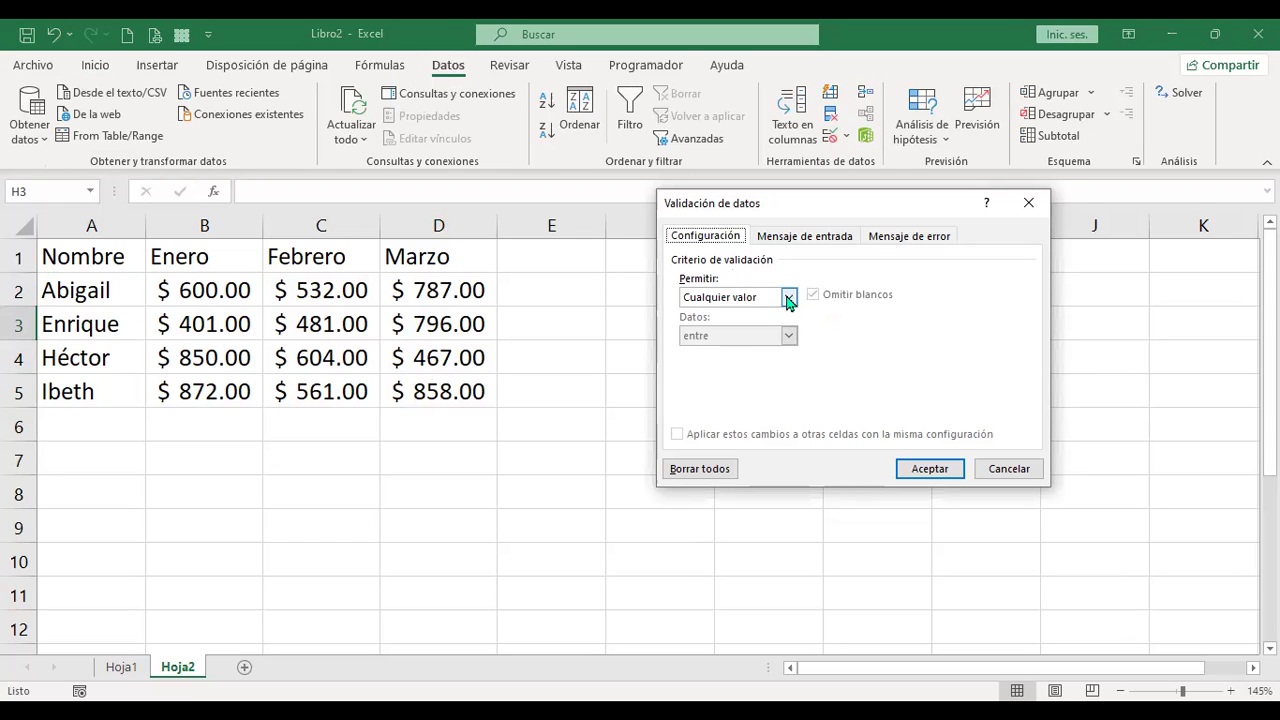
pyautogui.click(789, 298)
pyautogui.click(733, 351)
pyautogui.click(743, 372)
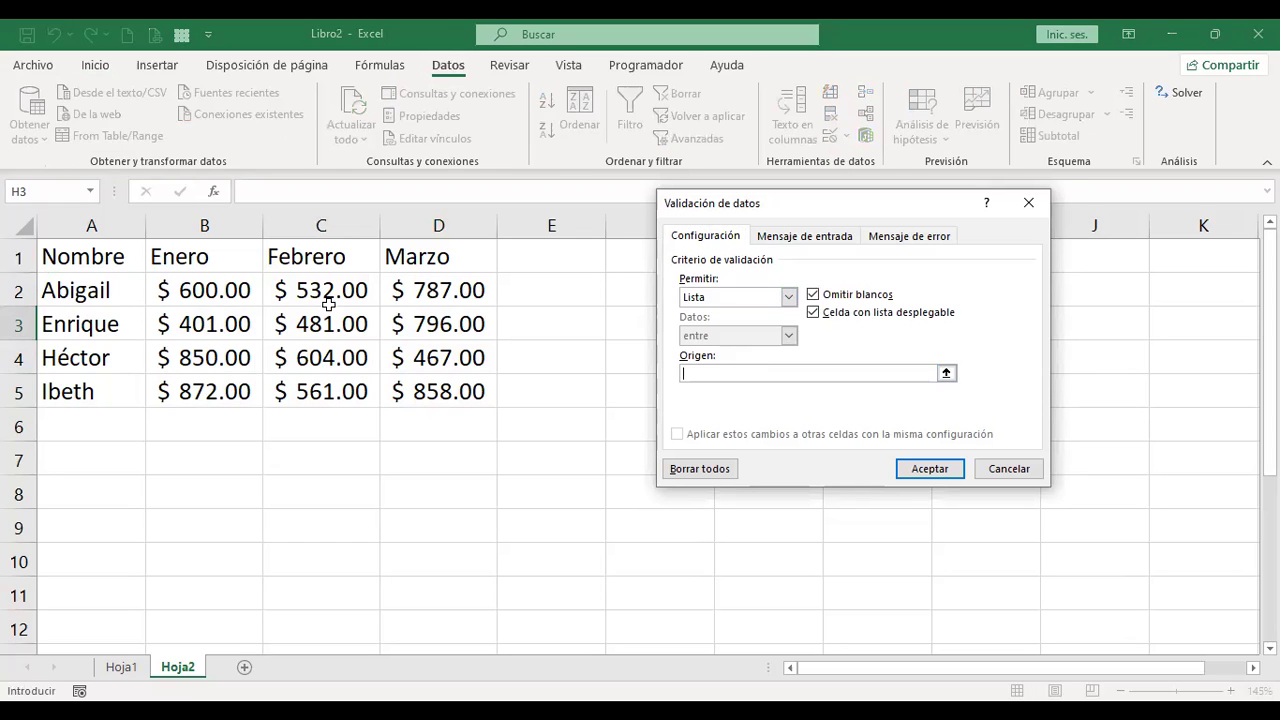
pyautogui.click(232, 254)
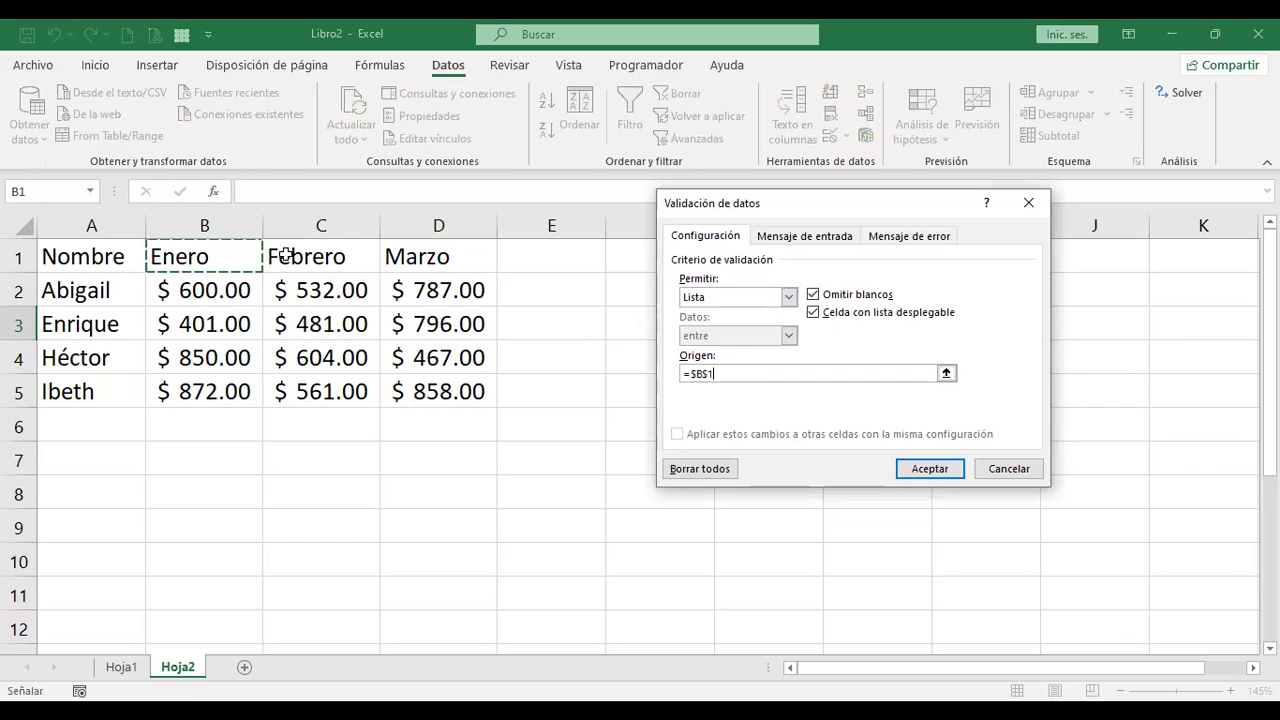
pyautogui.keyDown('shift'); pyautogui.click(465, 255); pyautogui.keyUp('shift')
pyautogui.click(930, 466)
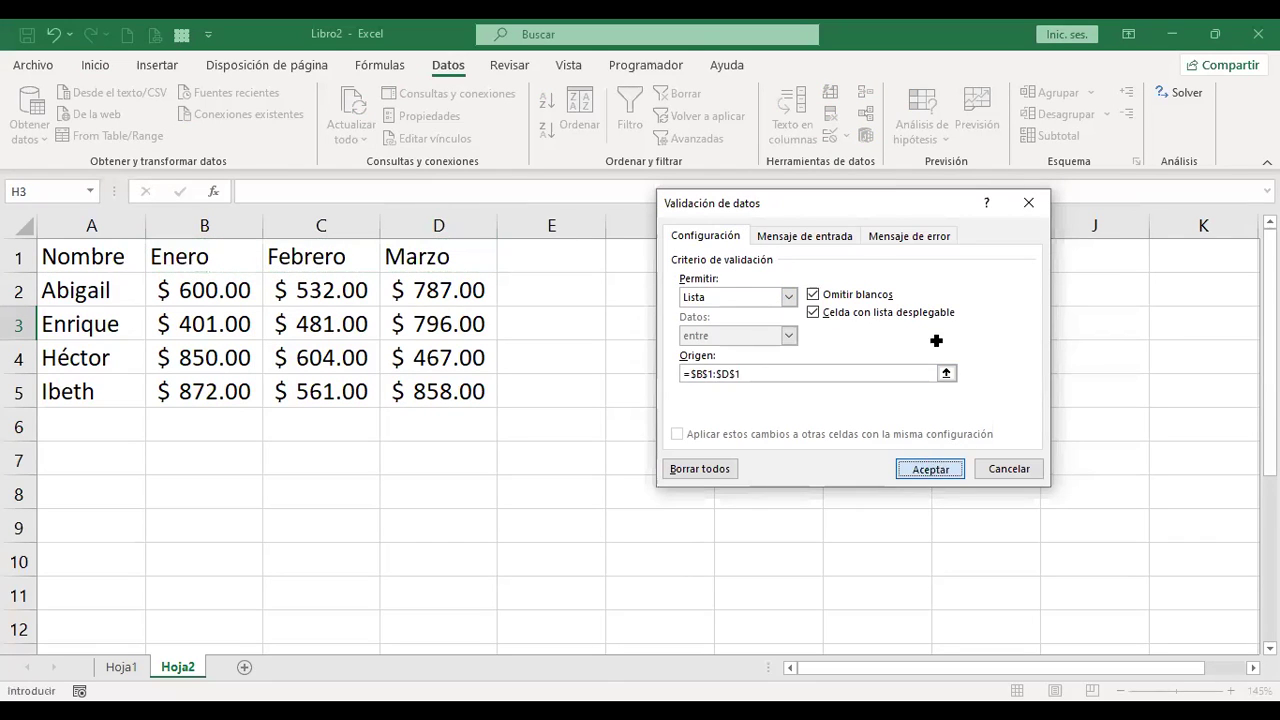
pyautogui.click(940, 331)
pyautogui.click(777, 398)
pyautogui.click(778, 360)
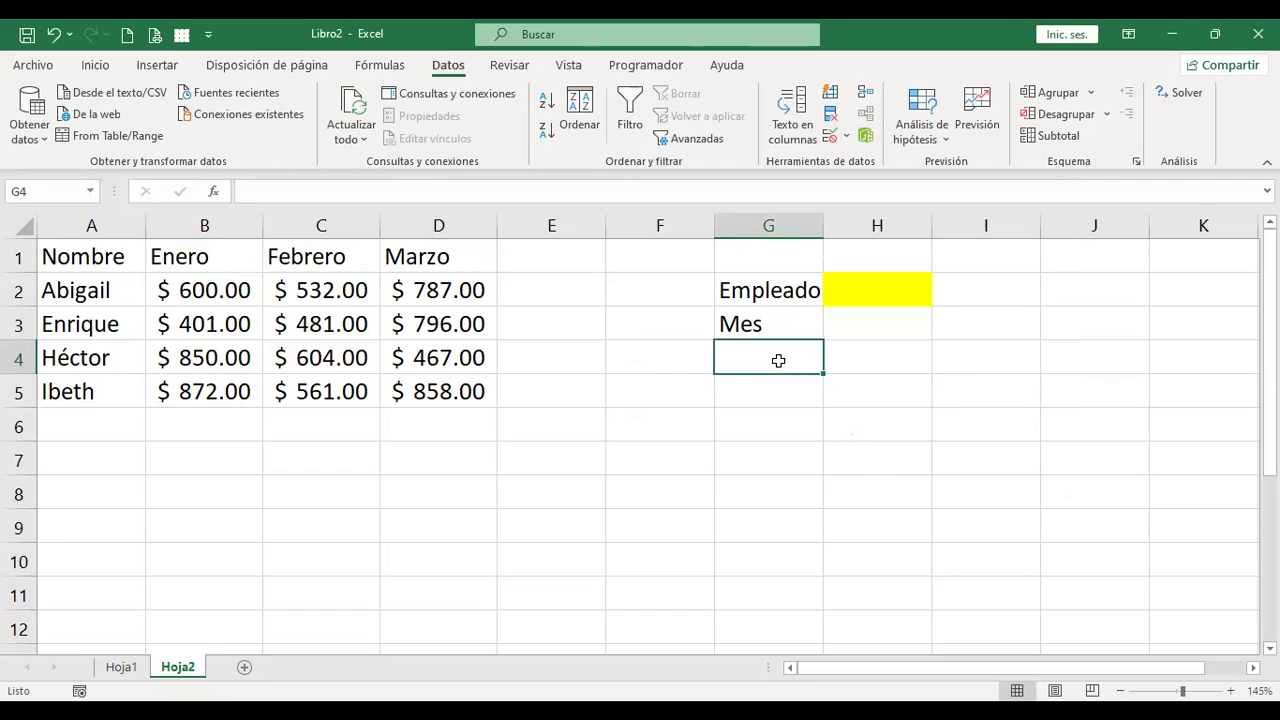
# Enter Sueldo in G4, make it bold, and select H4 for the result.
pyautogui.write('Sueldo')
pyautogui.hotkey('ctrl', 'Return')
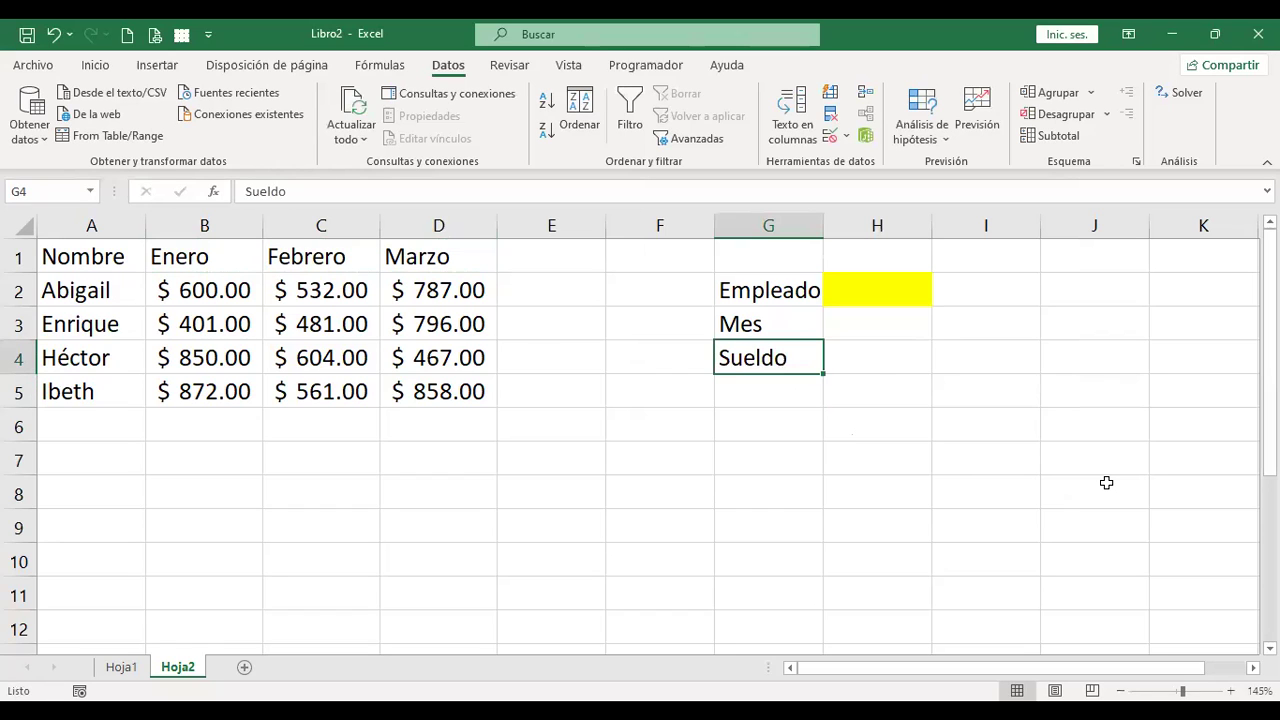
pyautogui.click(96, 68)
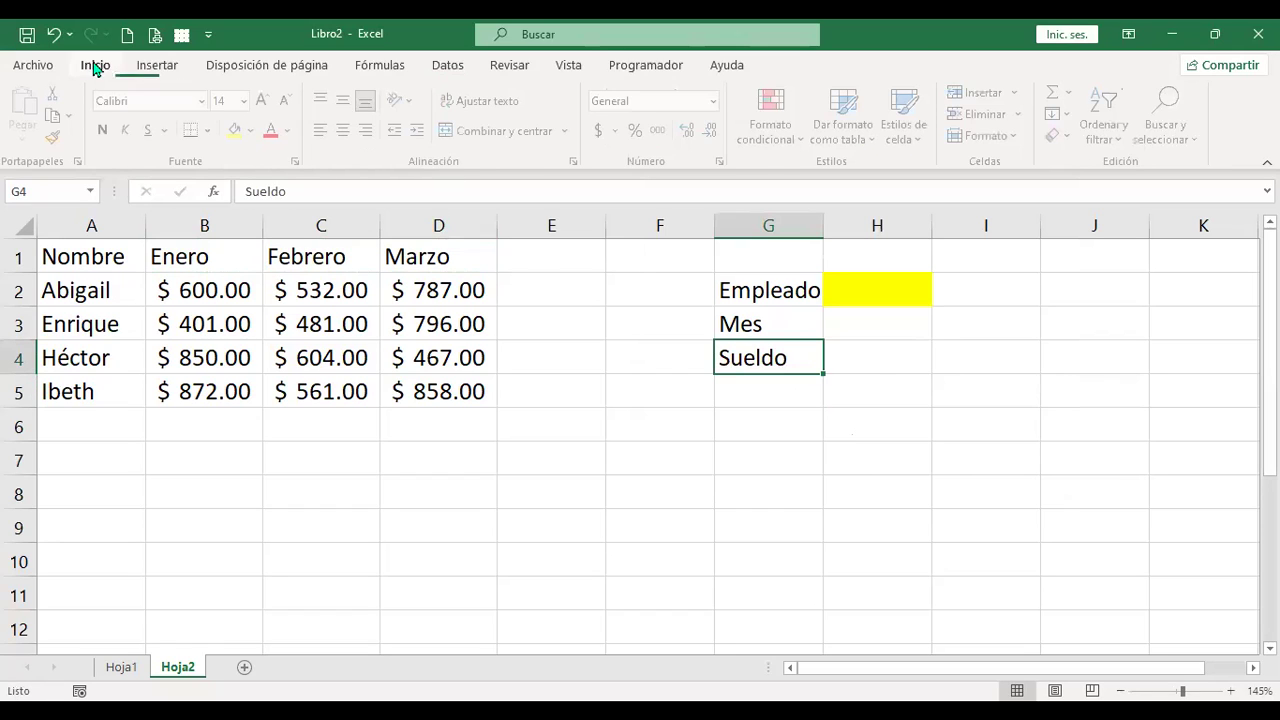
pyautogui.click(102, 130)
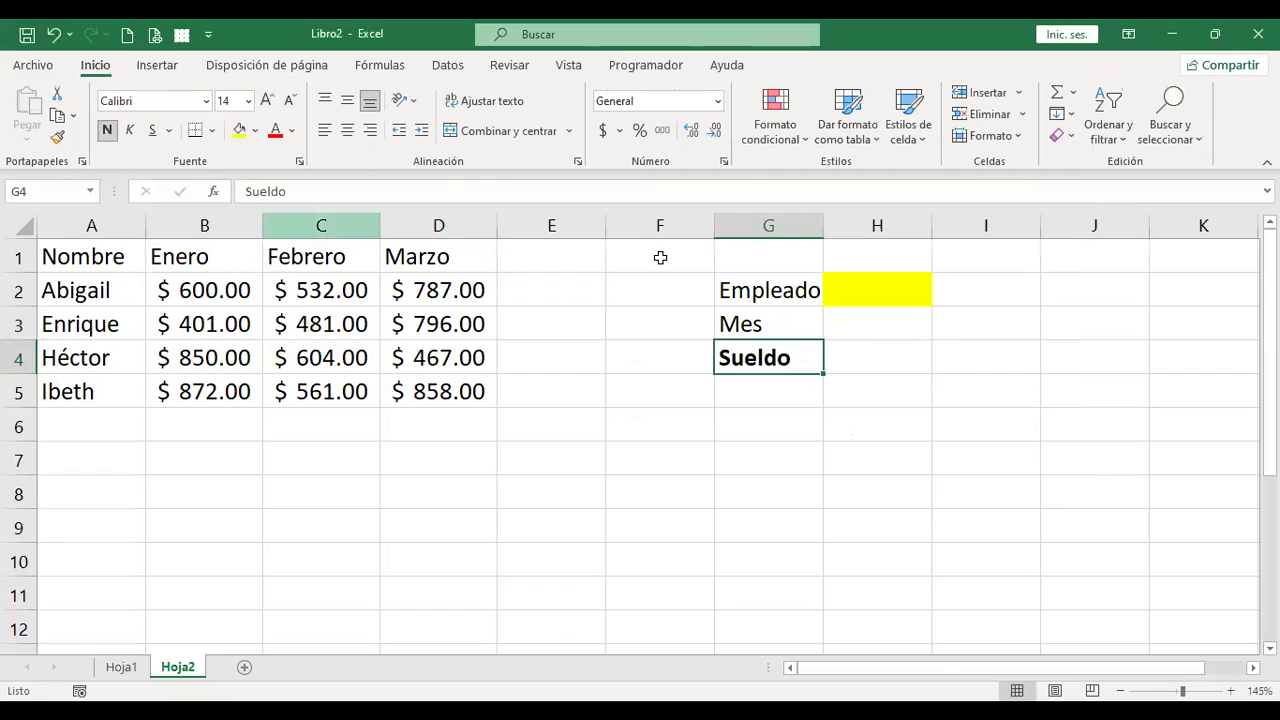
pyautogui.click(876, 312)
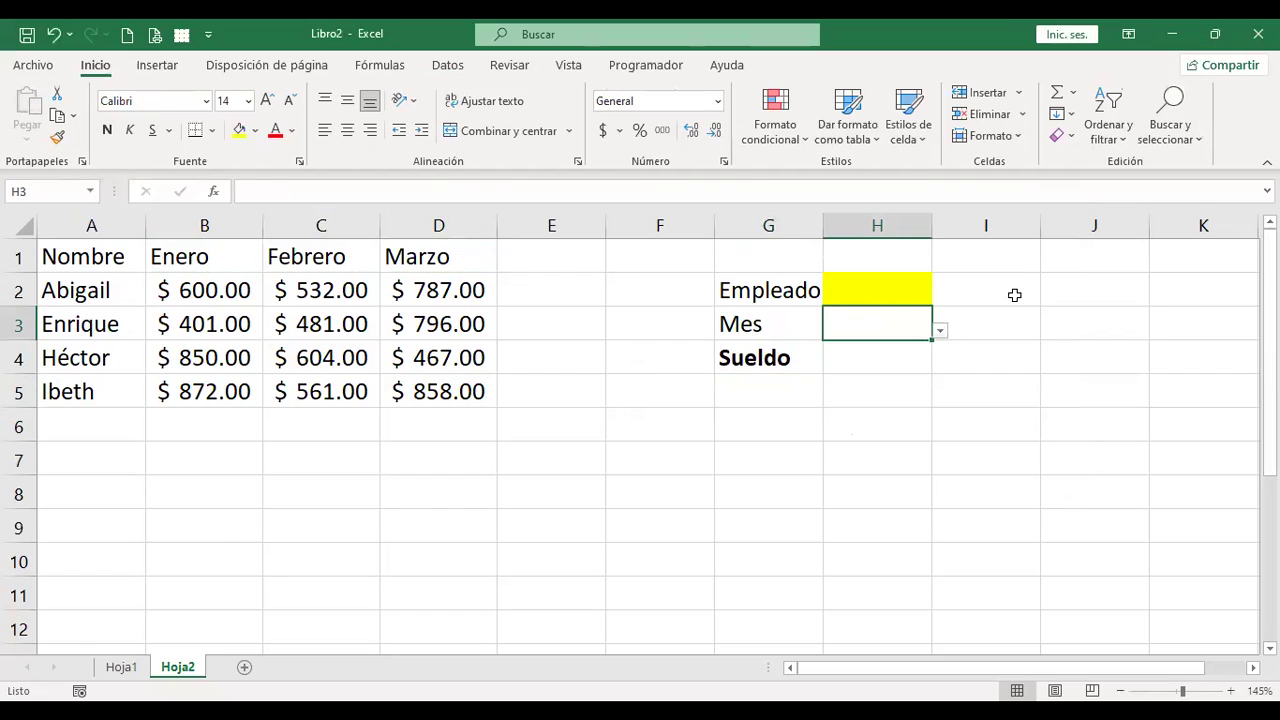
pyautogui.click(886, 362)
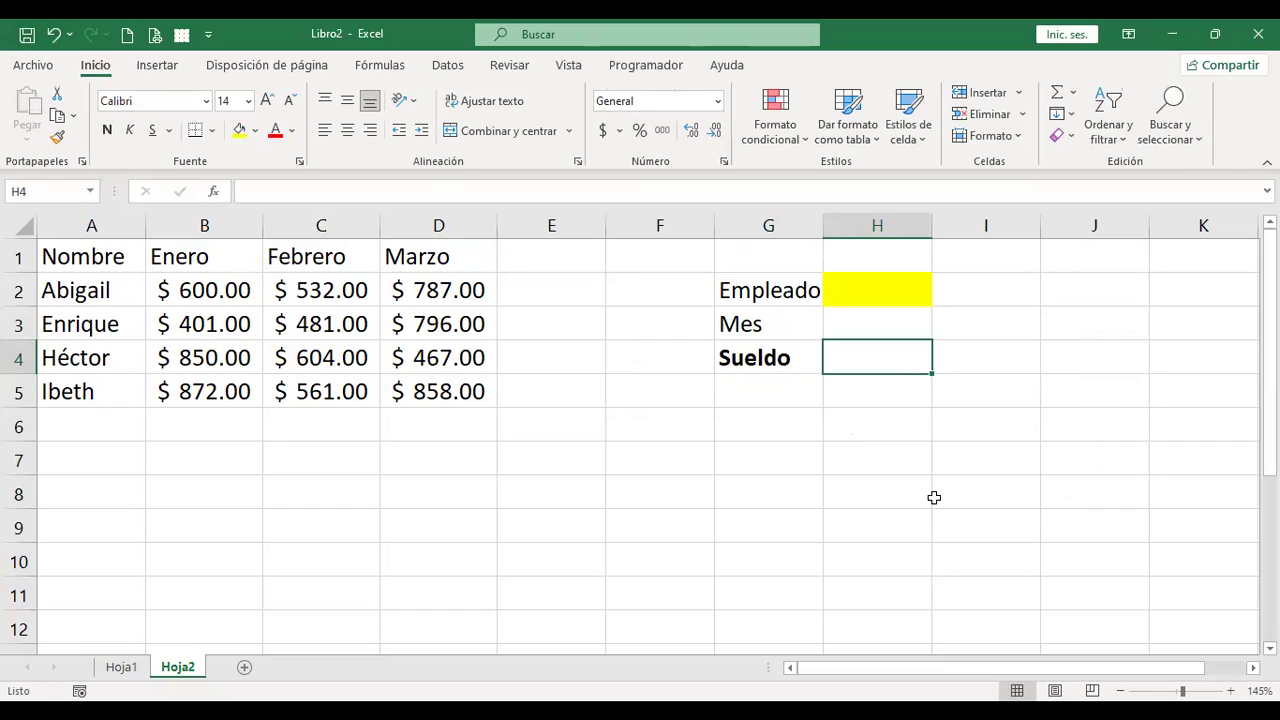
# Enter =+COINCIDIR(H2;A2:A5;0) in H4 with exact match as the match type.
pyautogui.write('+')
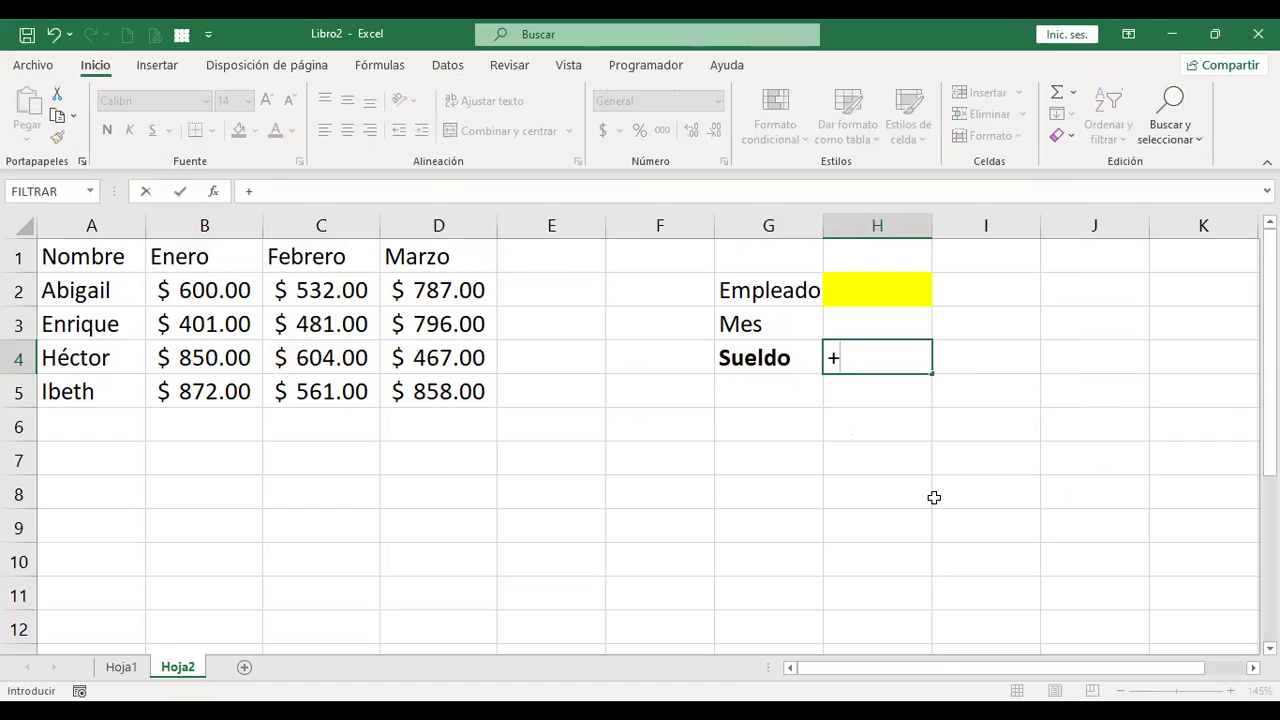
pyautogui.write('coin')
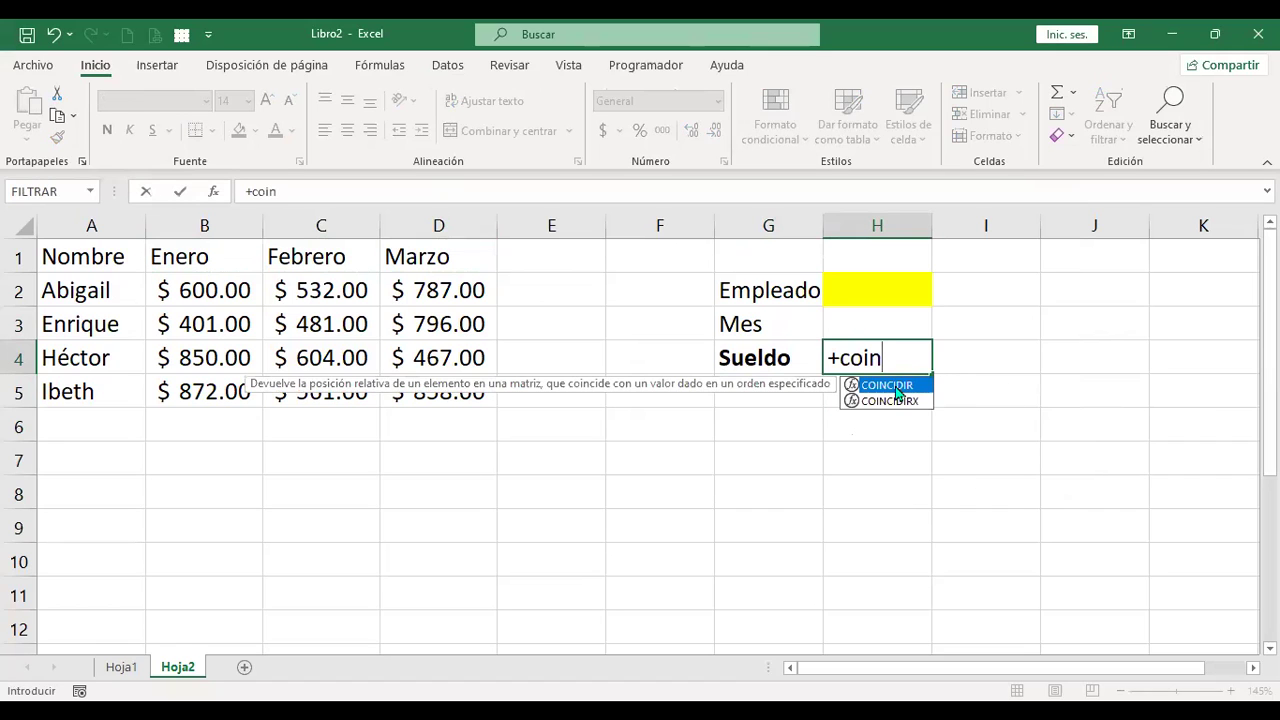
pyautogui.press('Tab')
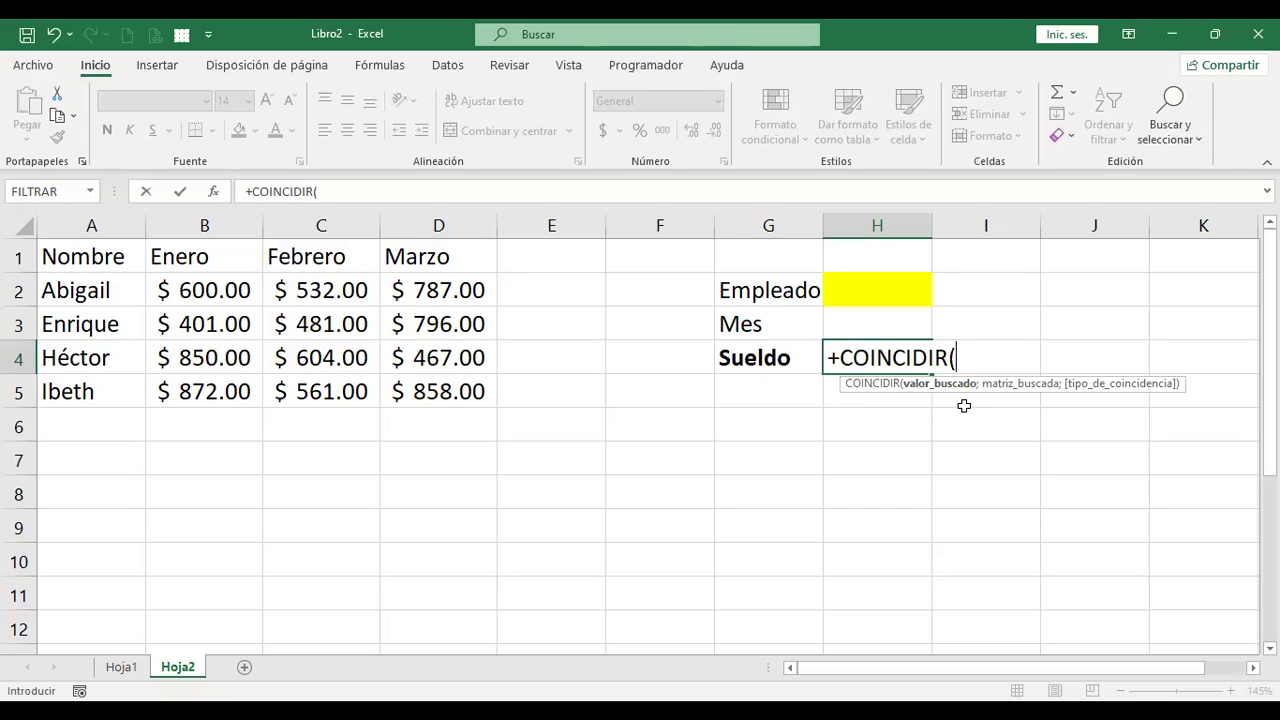
pyautogui.click(866, 290)
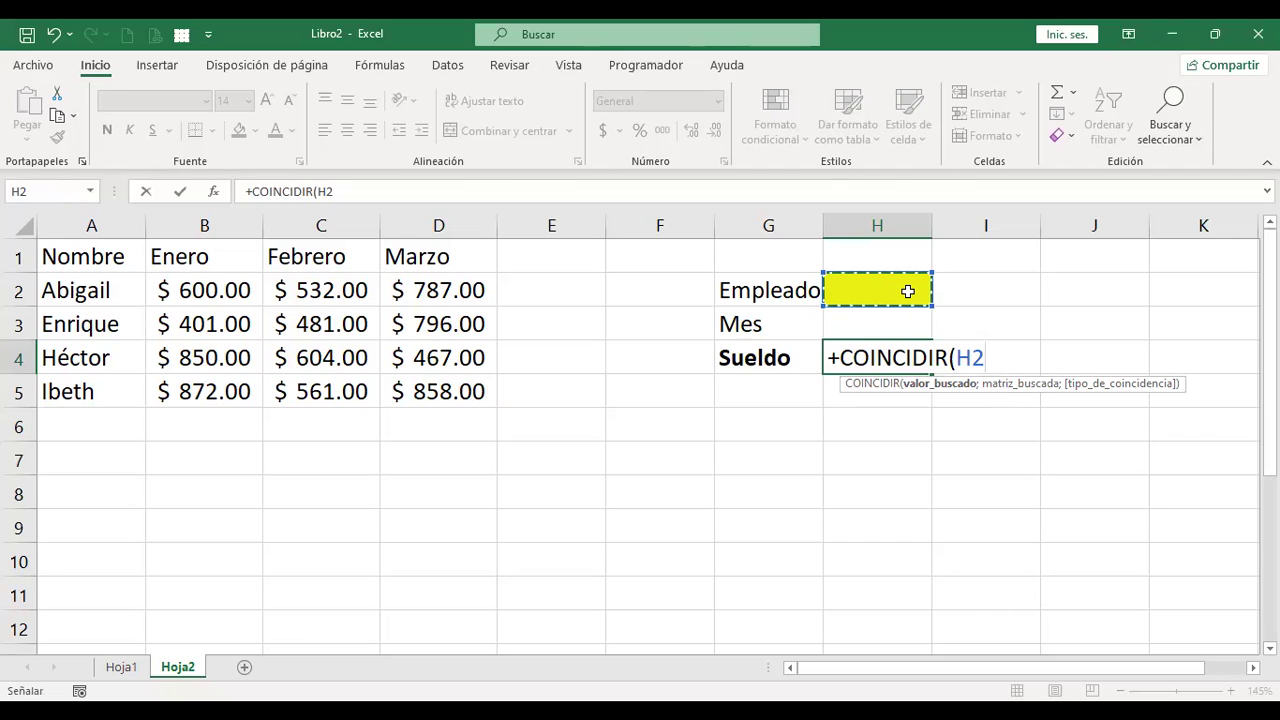
pyautogui.write(';')
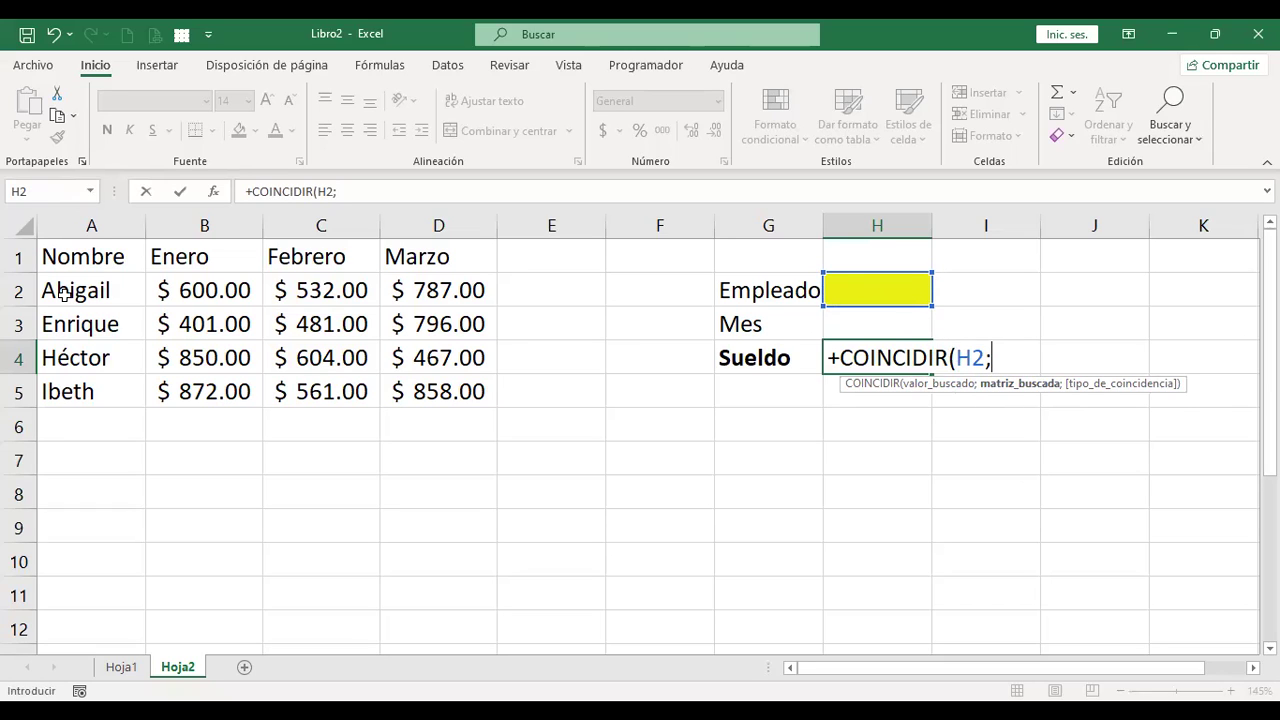
pyautogui.click(84, 290)
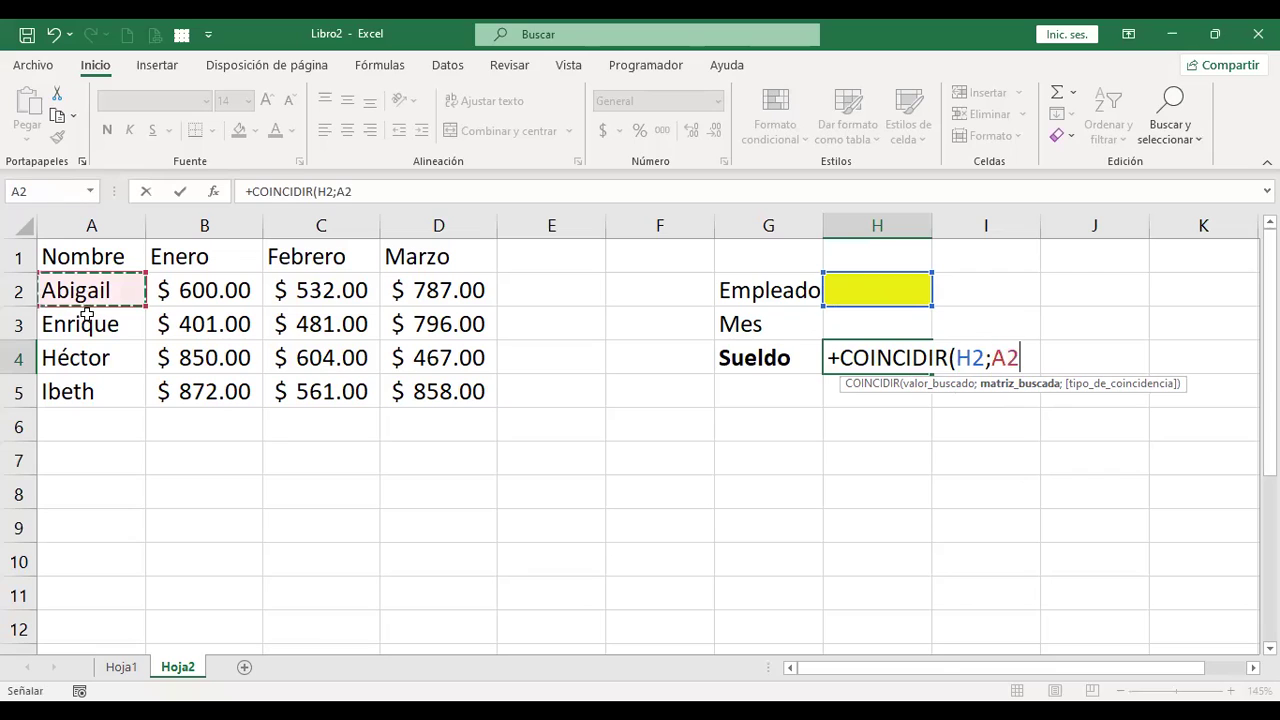
pyautogui.keyDown('shift'); pyautogui.click(88, 390); pyautogui.keyUp('shift')
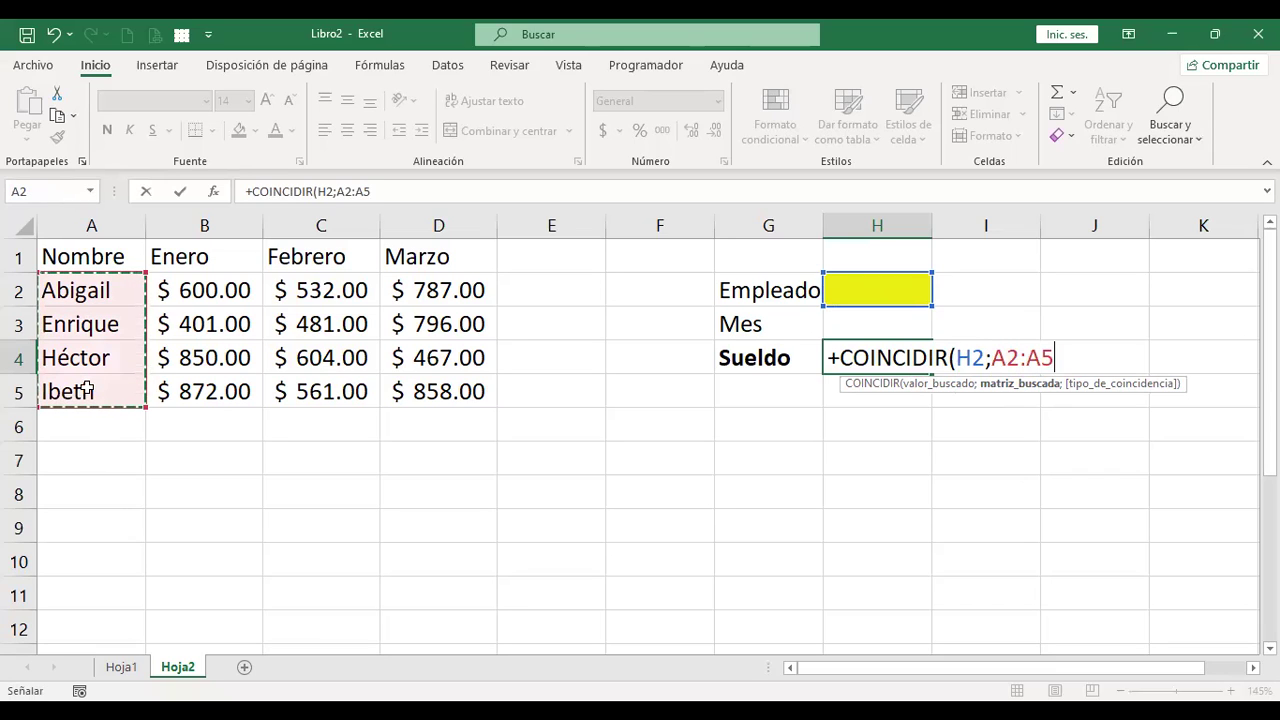
pyautogui.write(';')
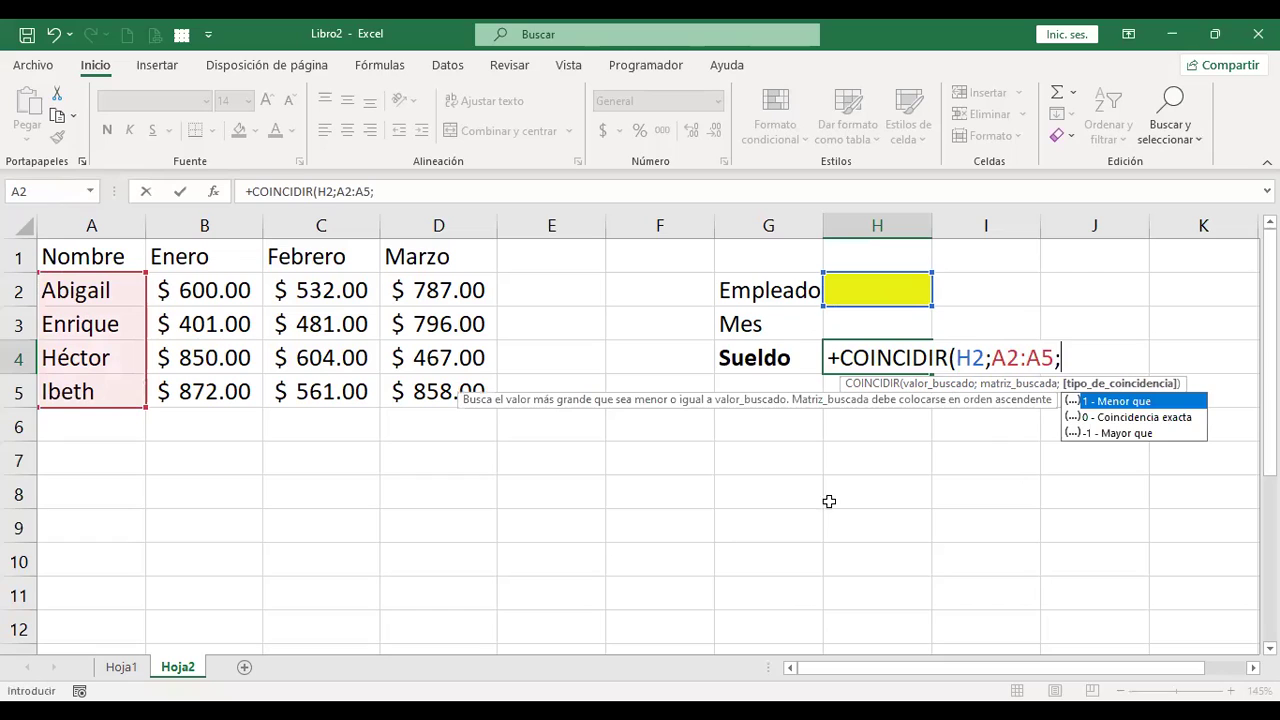
pyautogui.doubleClick(1174, 415)
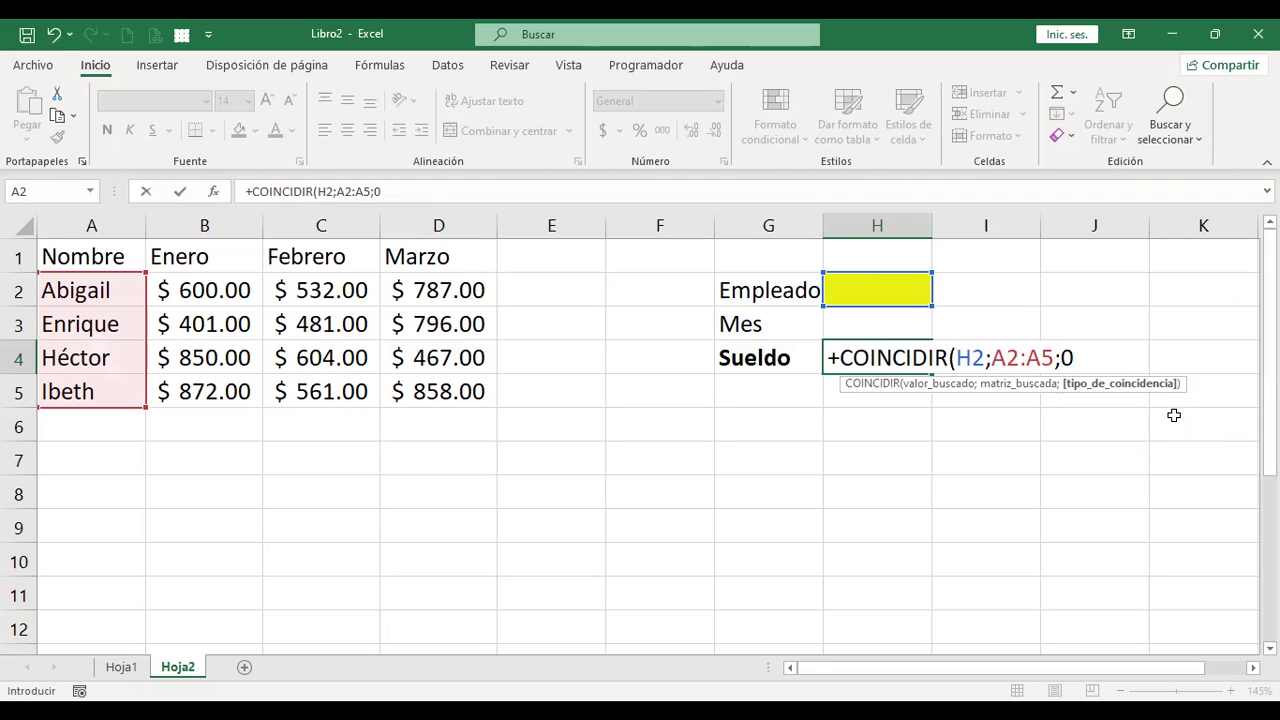
pyautogui.write(')')
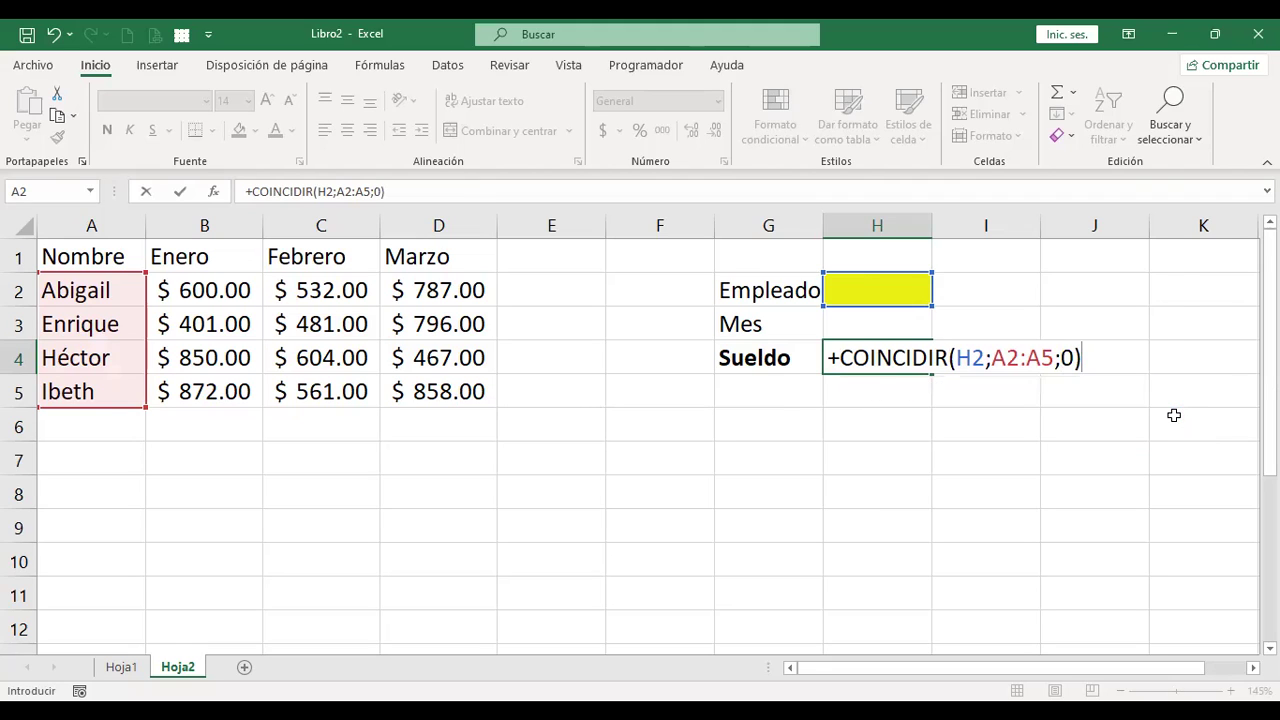
pyautogui.press('Return')
pyautogui.press('Up')
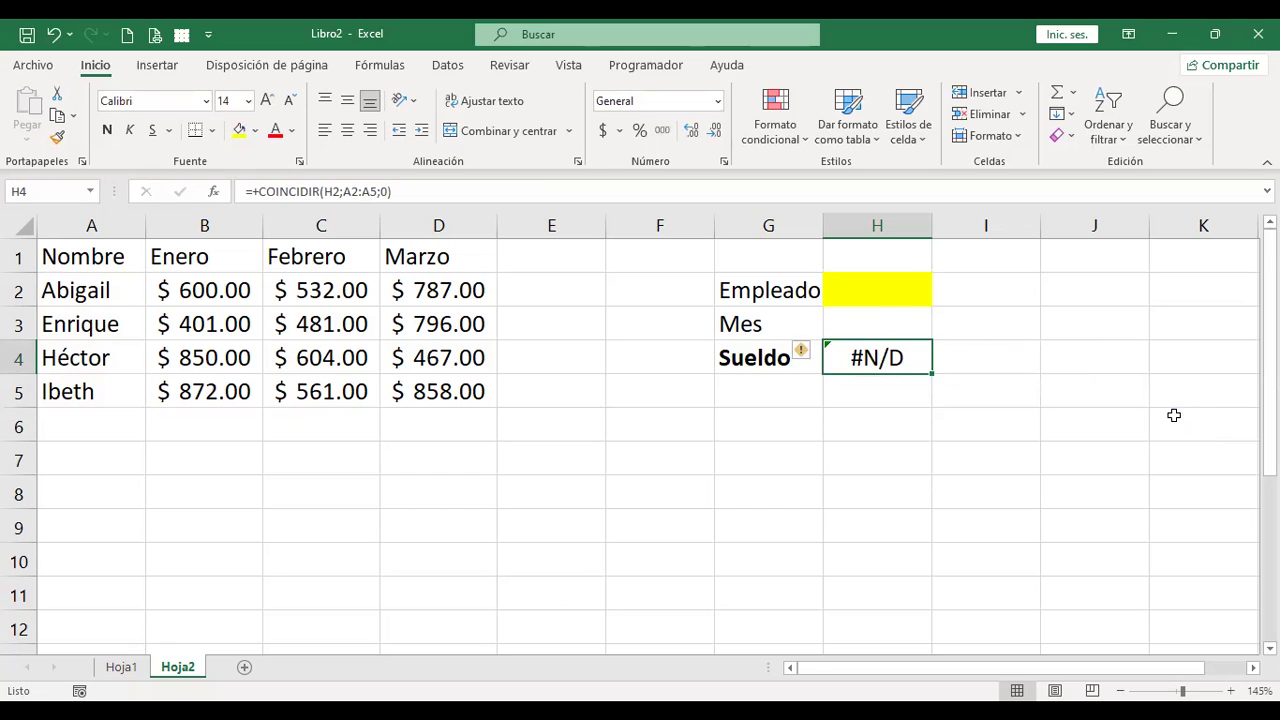
# Choose Enrique from H2's dropdown and check that H4 returns 2.
pyautogui.click(874, 302)
pyautogui.click(941, 299)
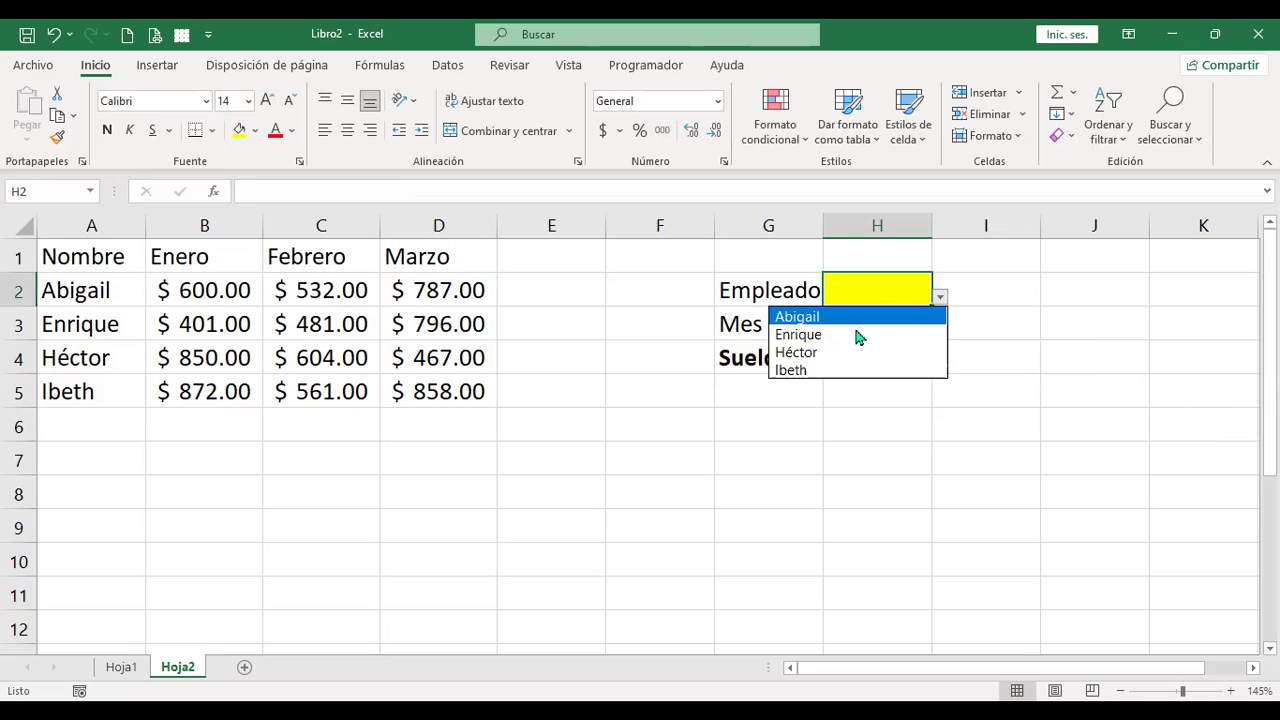
pyautogui.click(857, 336)
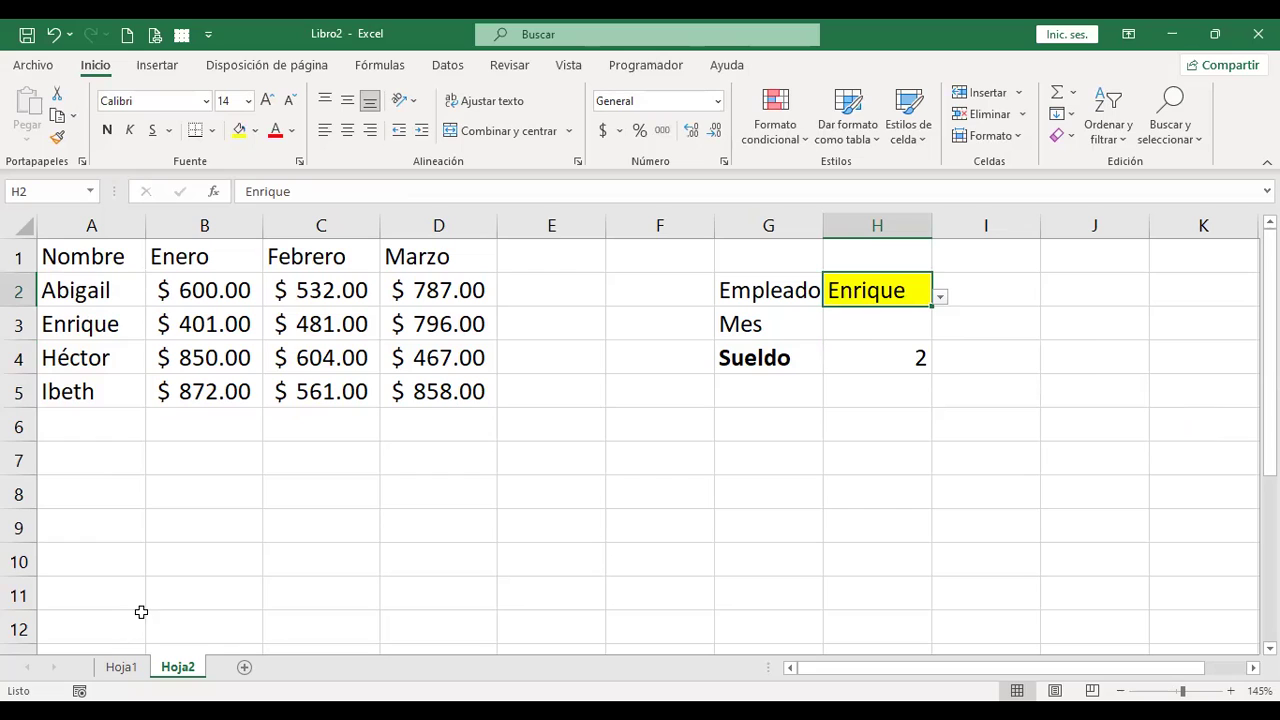
pyautogui.click(882, 358)
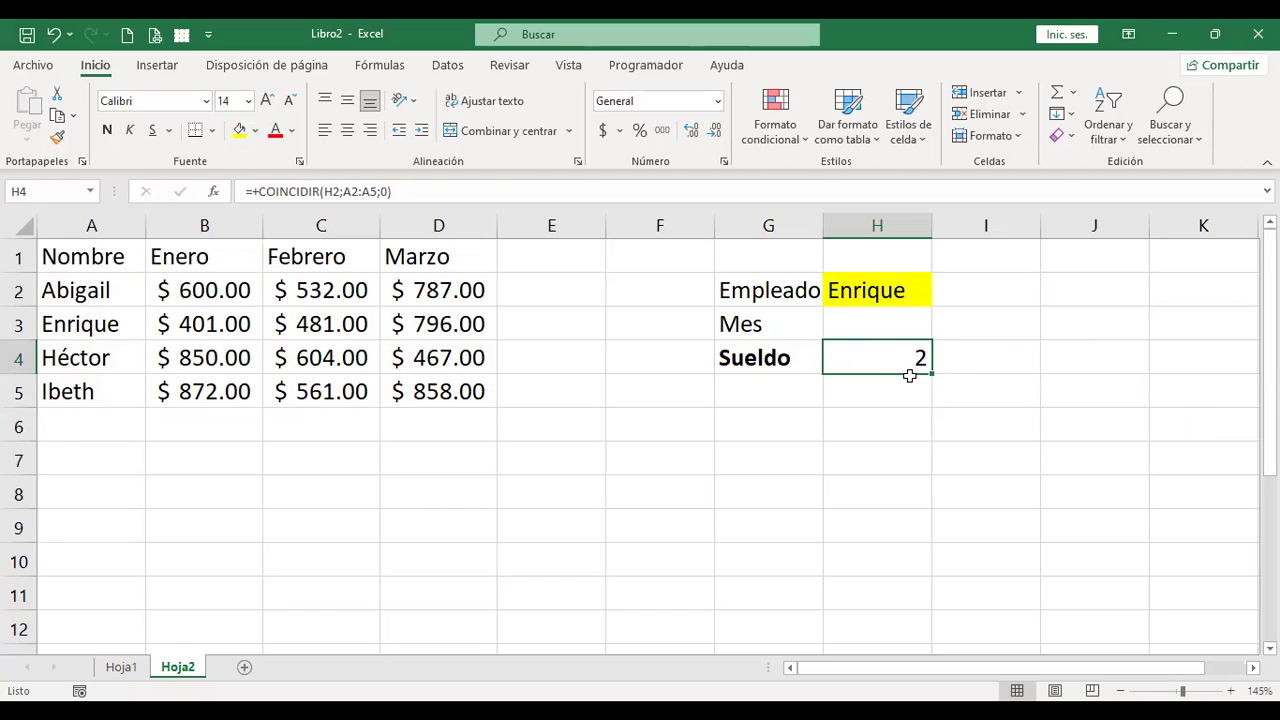
# Change H4's formula to =+COINCIDIR(H3;B1:D1;0) to look up the month.
pyautogui.doubleClick(909, 375)
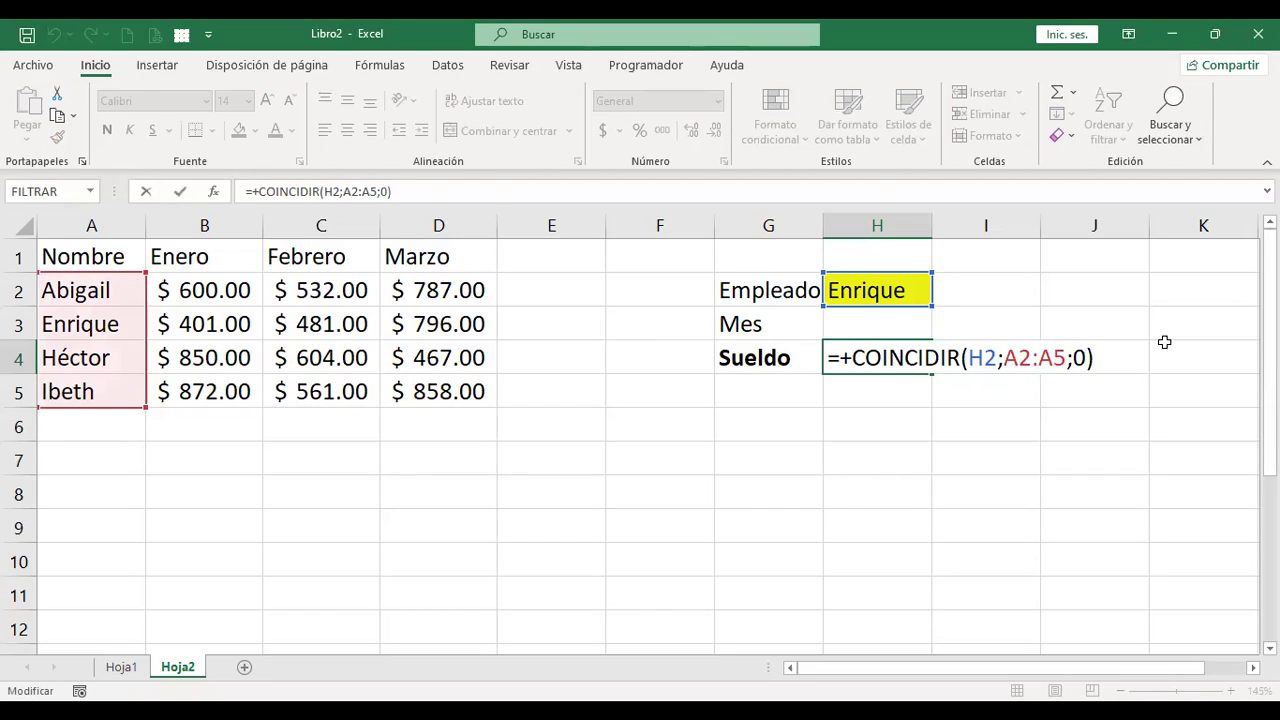
pyautogui.press('Left')
pyautogui.press('Left')
pyautogui.press('Left')
pyautogui.hotkey('shift', 'Right')
pyautogui.hotkey('shift', 'Right')
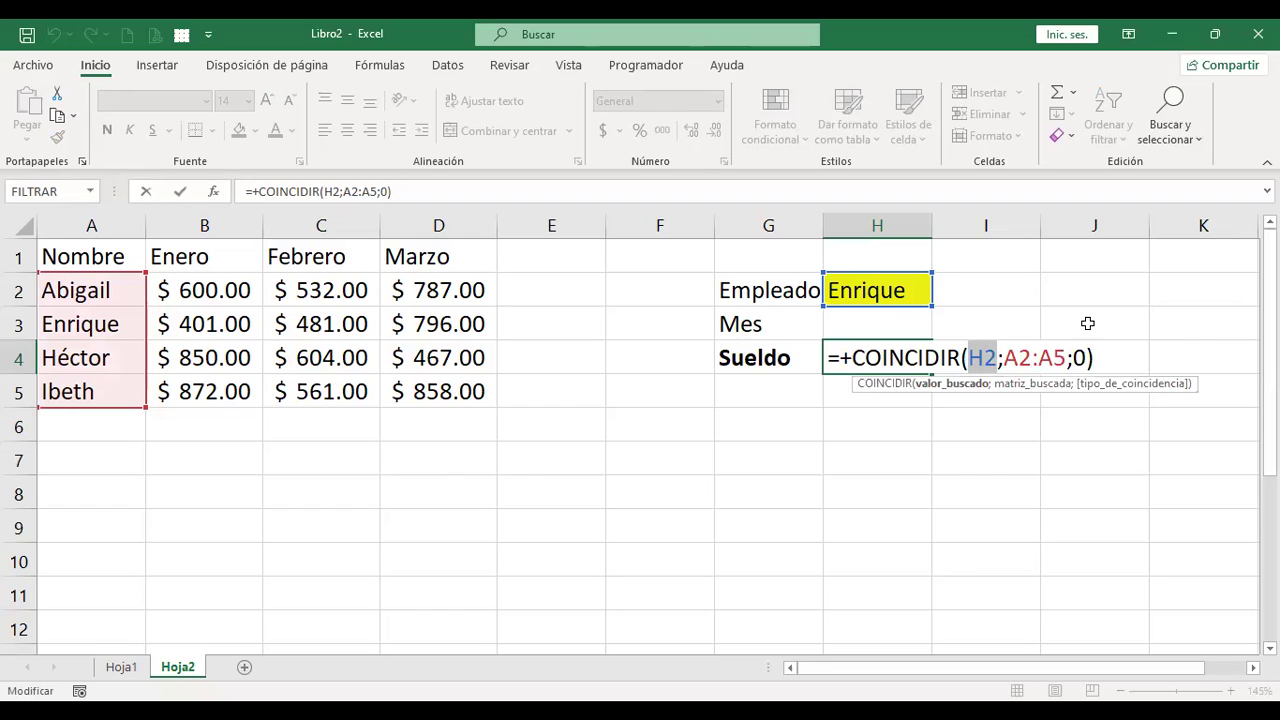
pyautogui.press('BackSpace')
pyautogui.click(879, 323)
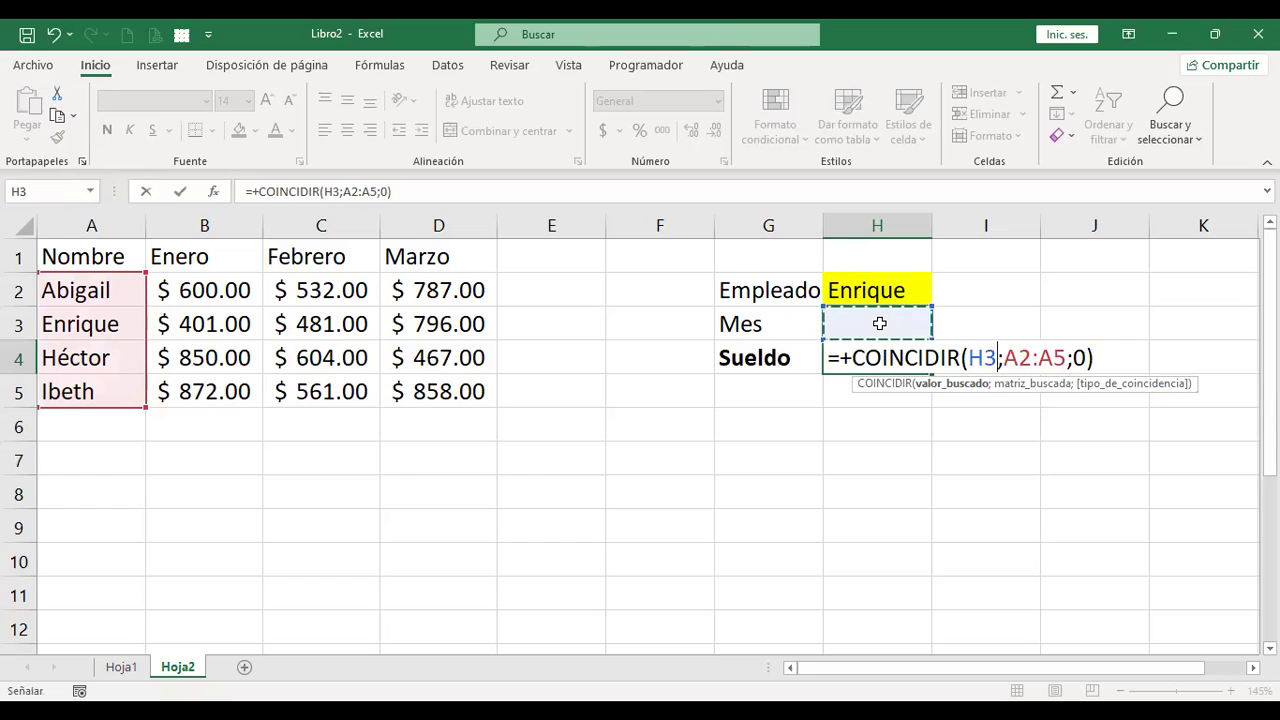
pyautogui.click(1140, 357)
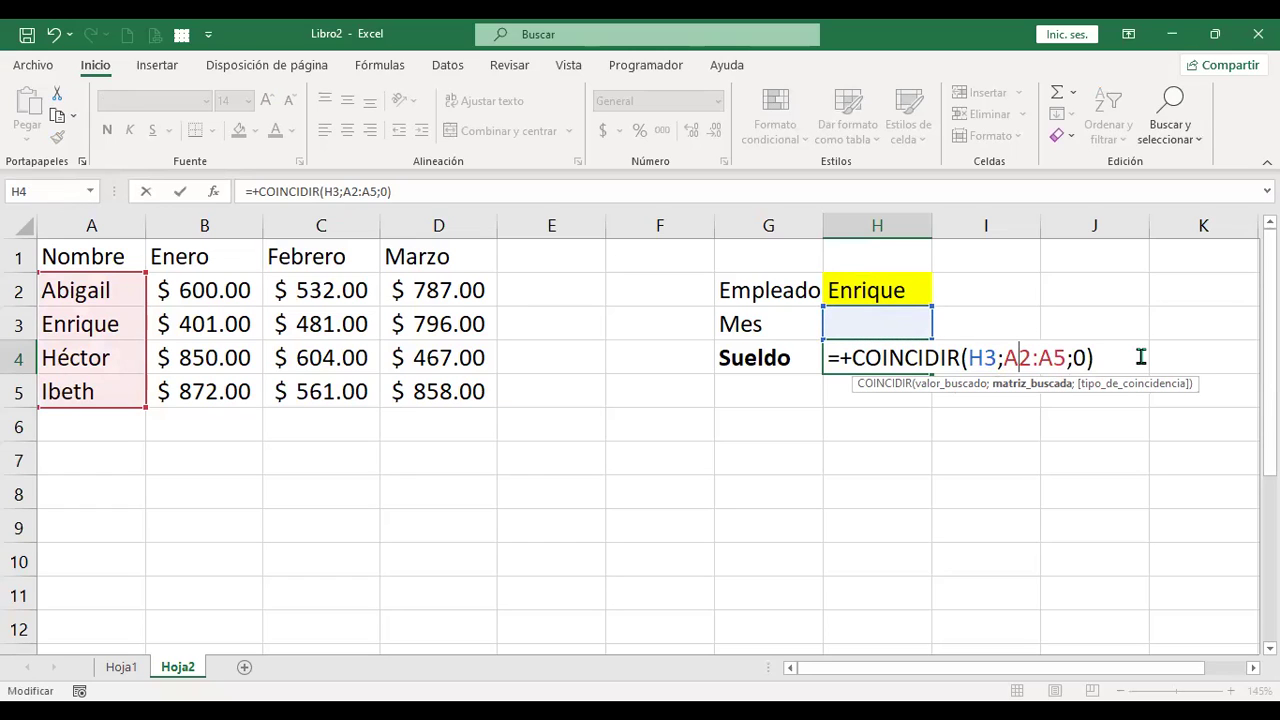
pyautogui.press('Left')
pyautogui.hotkey('shift', 'Right')
pyautogui.hotkey('shift', 'Right')
pyautogui.hotkey('shift', 'Right')
pyautogui.hotkey('shift', 'Right')
pyautogui.hotkey('shift', 'Right')
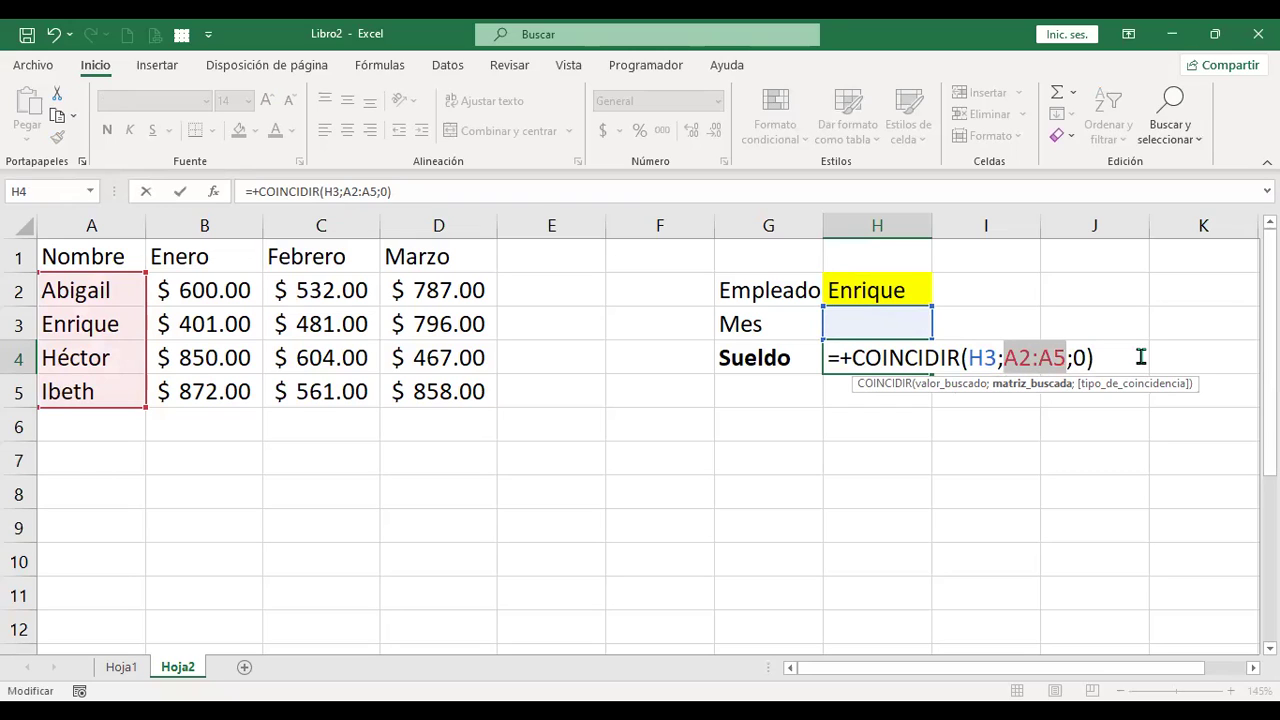
pyautogui.press('Delete')
pyautogui.moveTo(226, 253); pyautogui.dragTo(415, 254)
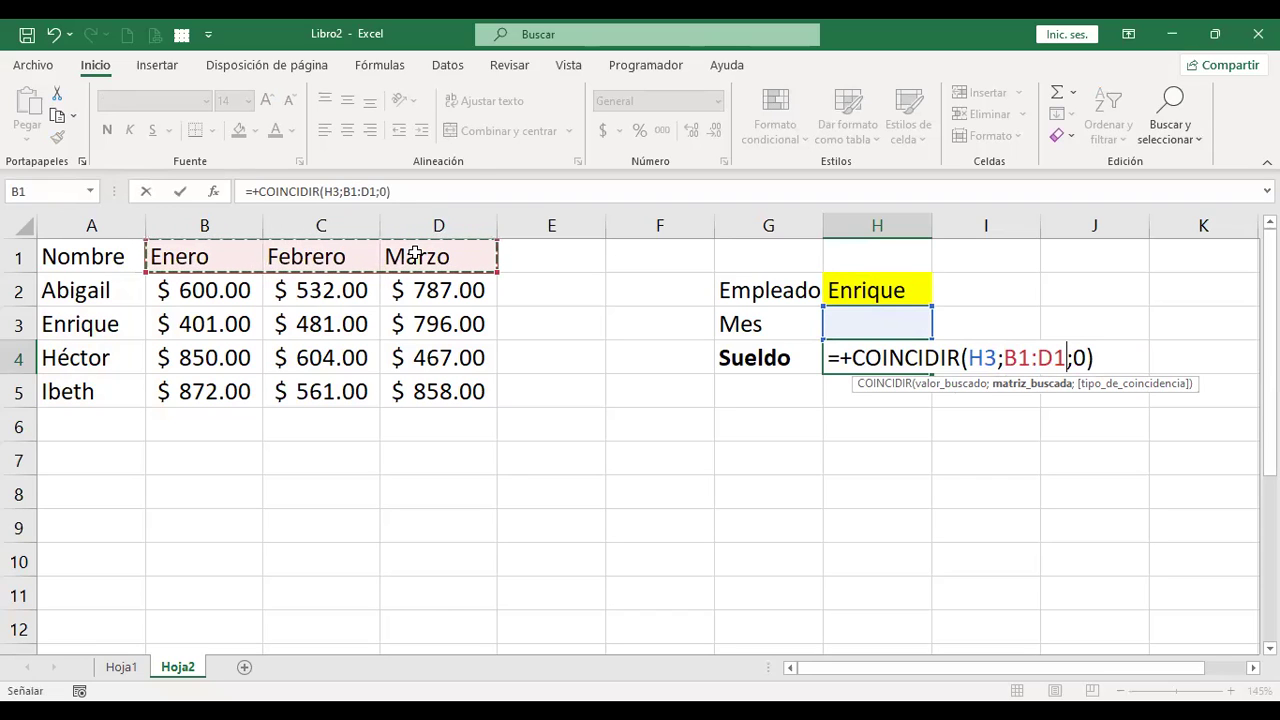
pyautogui.hotkey('ctrl', 'Return')
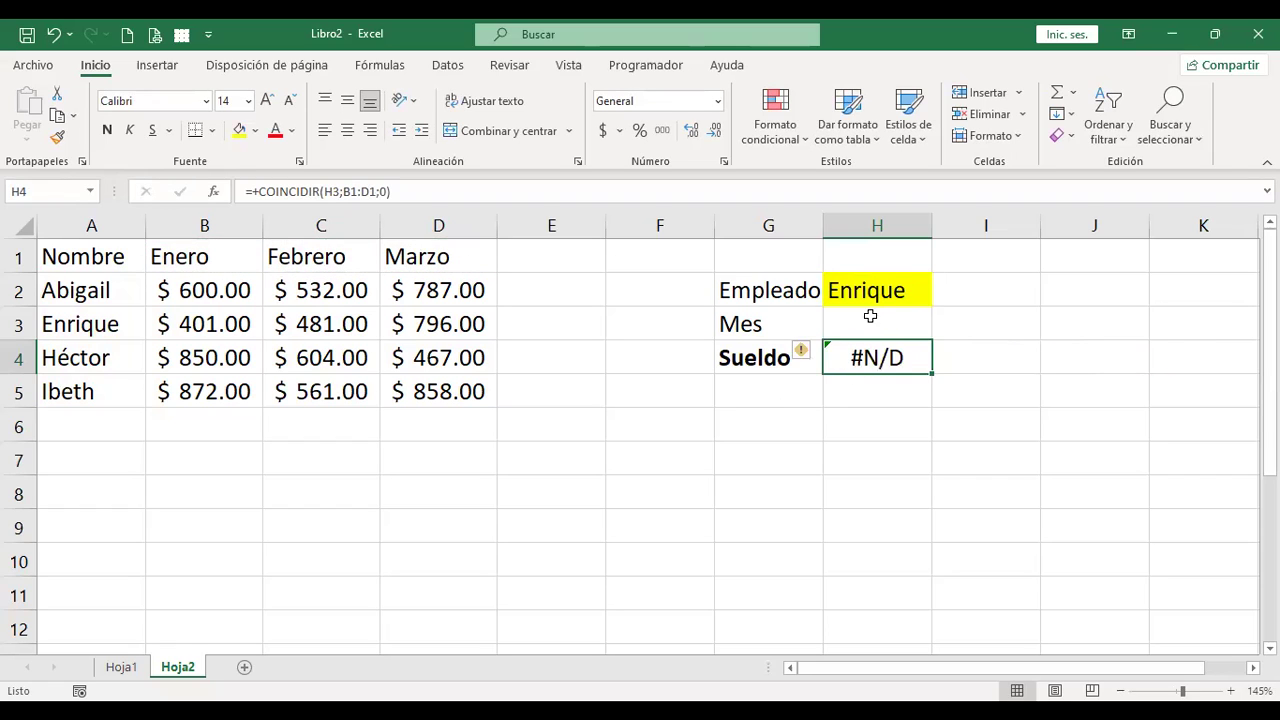
# Choose Marzo from H3's month dropdown.
pyautogui.click(872, 318)
pyautogui.click(940, 330)
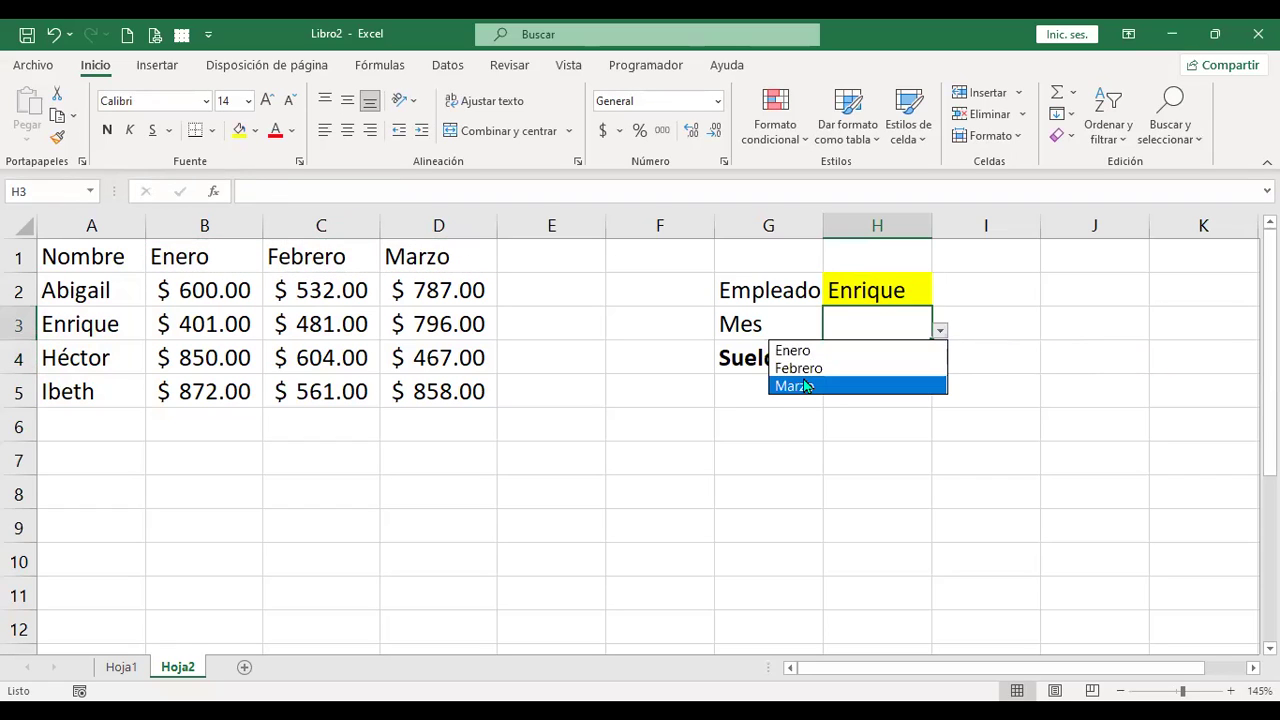
pyautogui.click(841, 383)
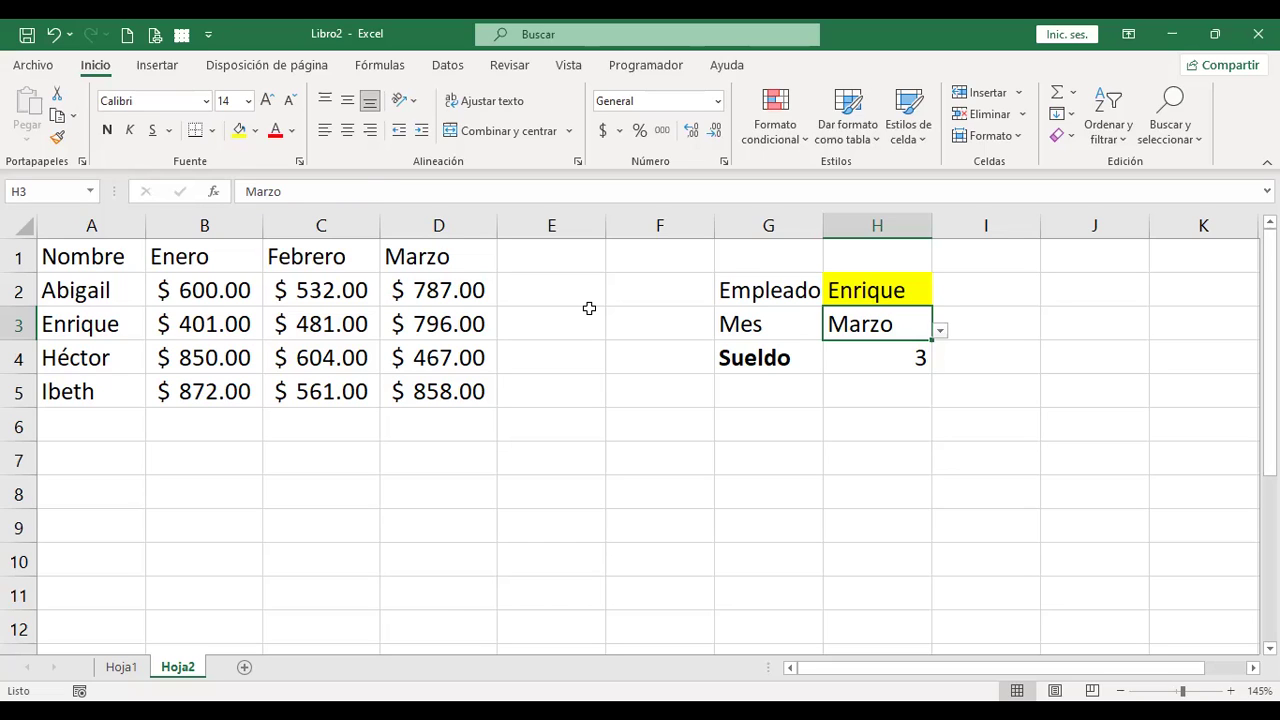
# Relabel the Sueldo cell G4 as 'Posición mes' and autofit column G to fit it.
pyautogui.press('Down')
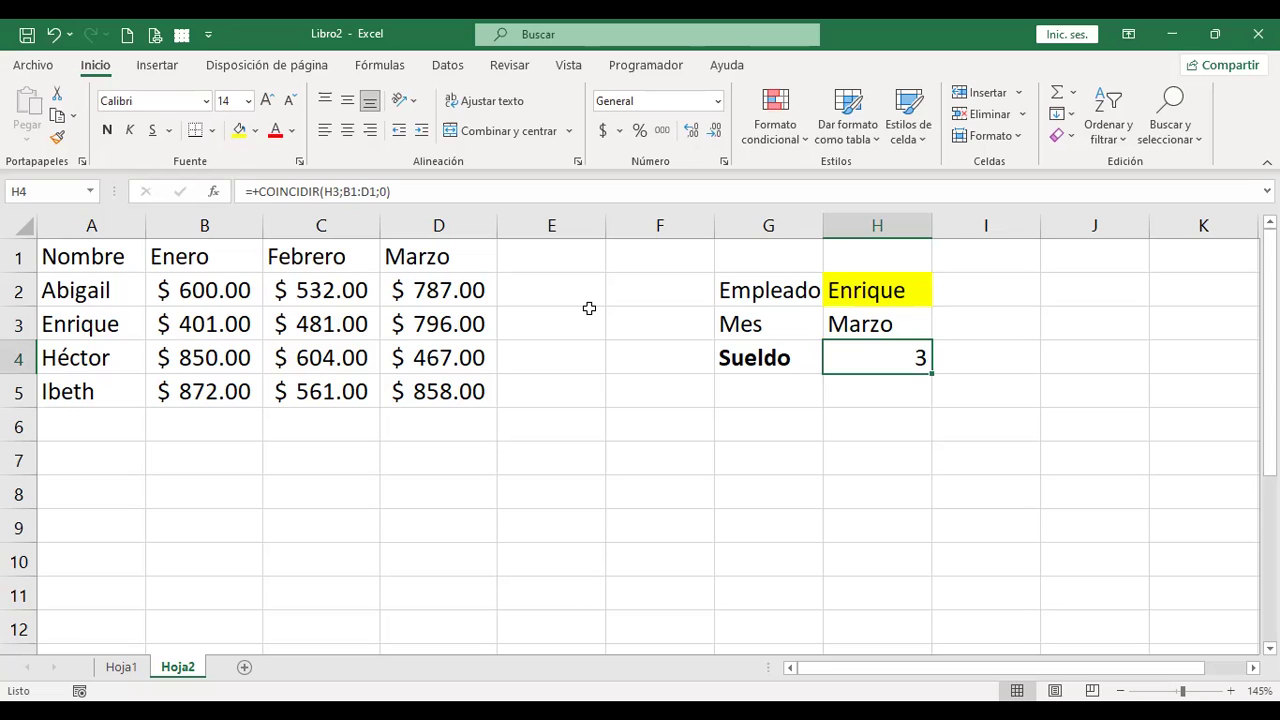
pyautogui.press('Left')
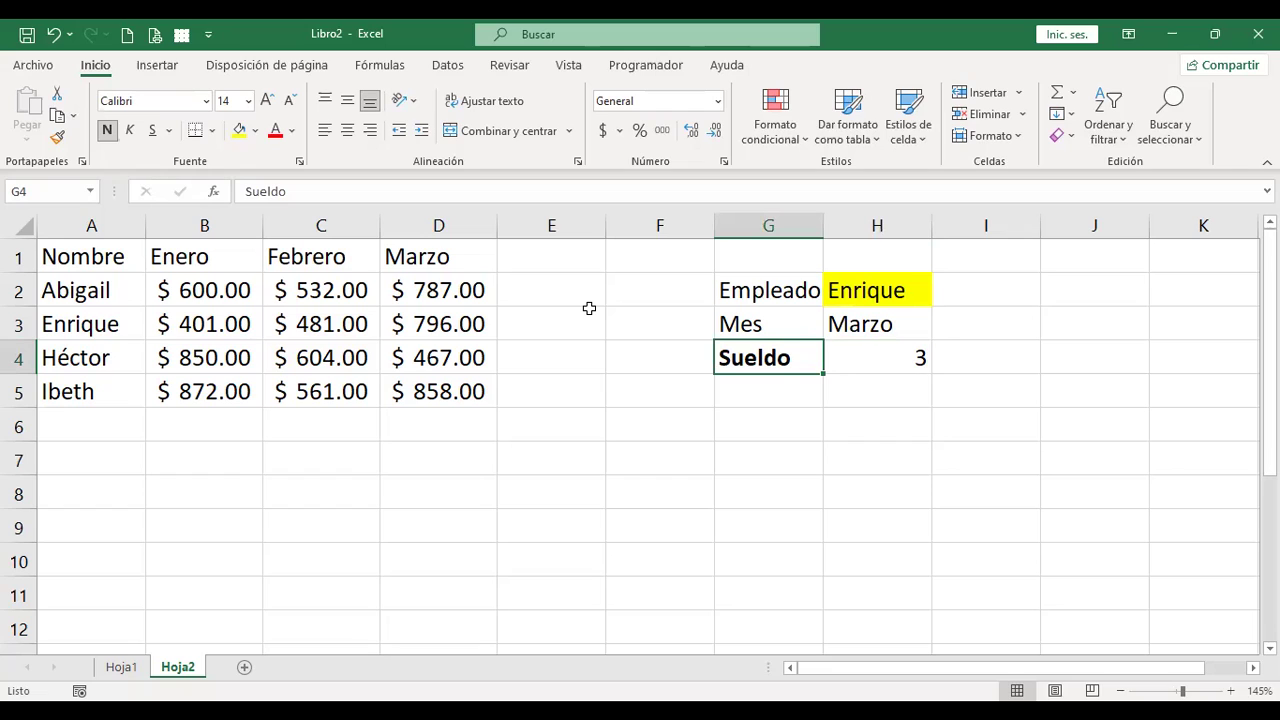
pyautogui.write('Posición mes')
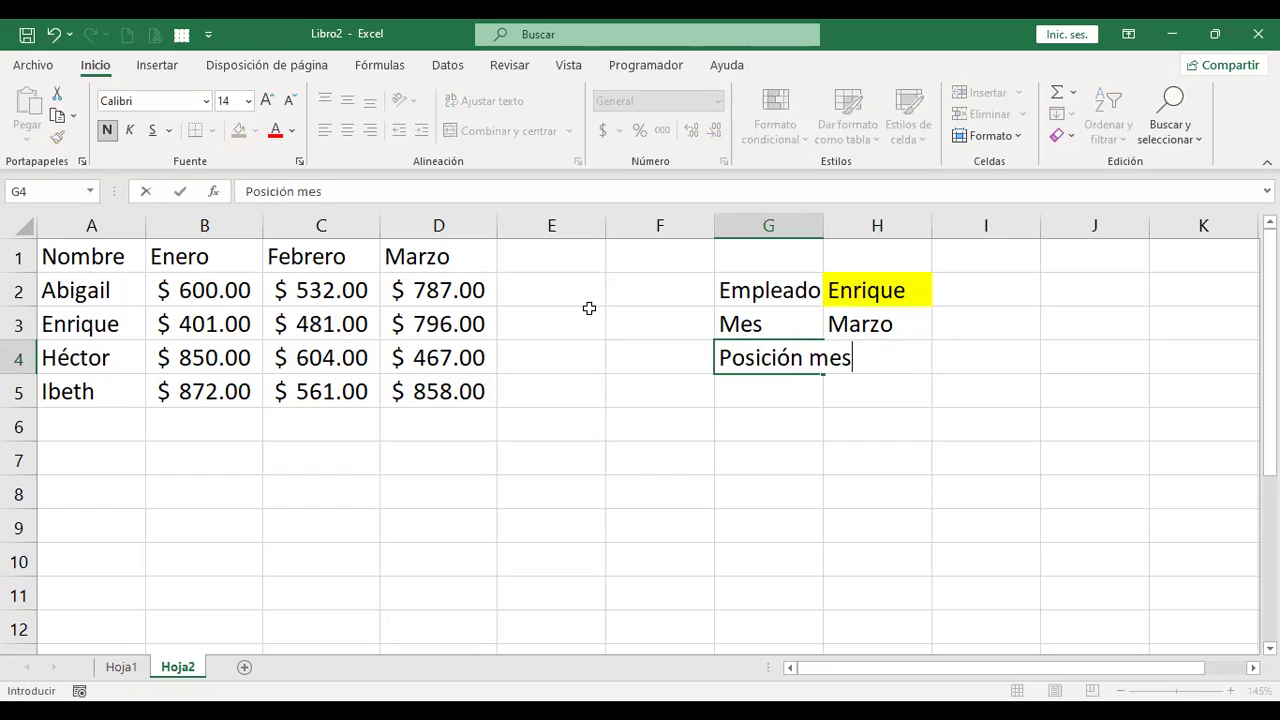
pyautogui.press('Return')
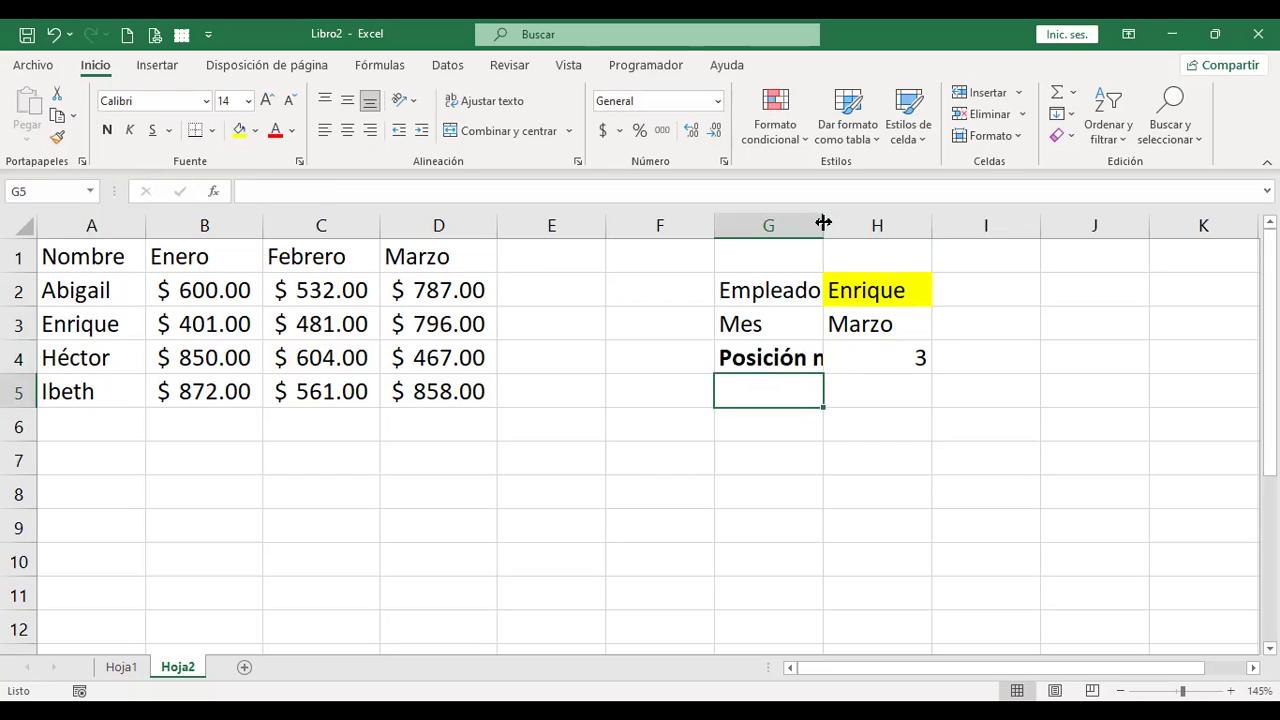
pyautogui.doubleClick(823, 222)
# Add a second 'Posición' label in G5, then abandon a COINCIDIR formula started in H5.
pyautogui.write('Posici')
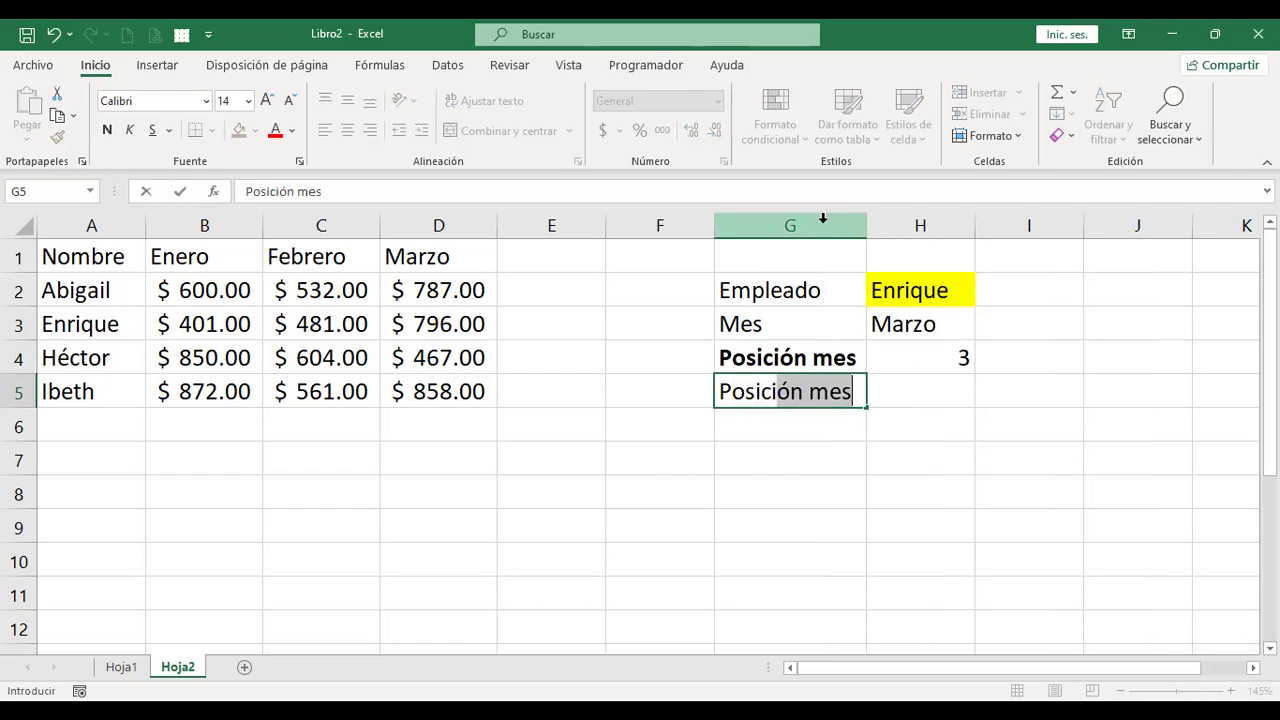
pyautogui.write('ón')
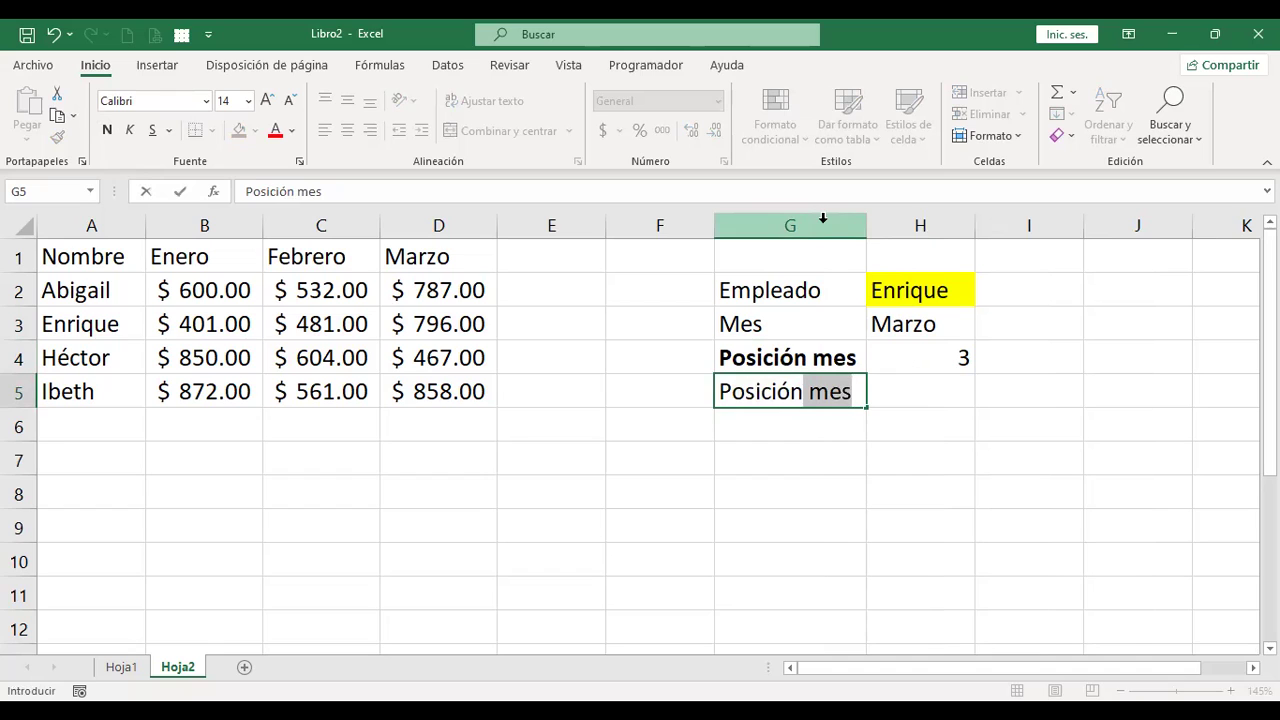
pyautogui.press('Return')
pyautogui.press('Up')
pyautogui.press('Right')
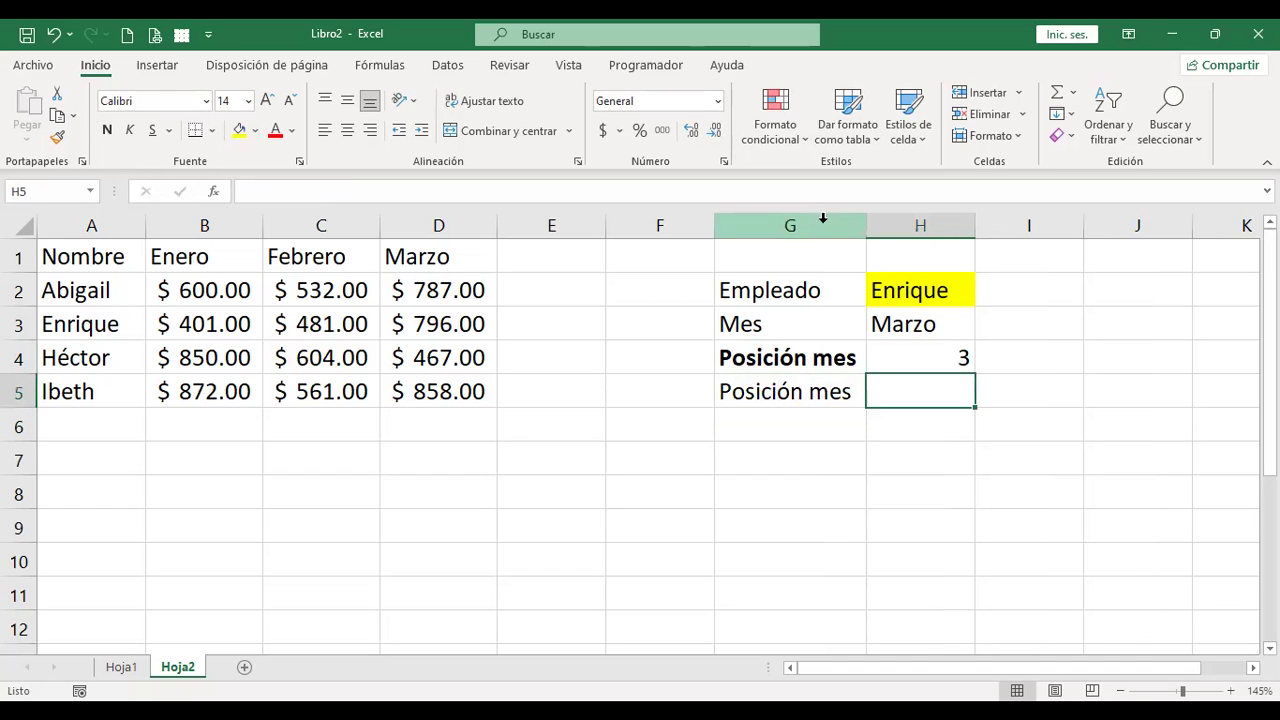
pyautogui.write('+')
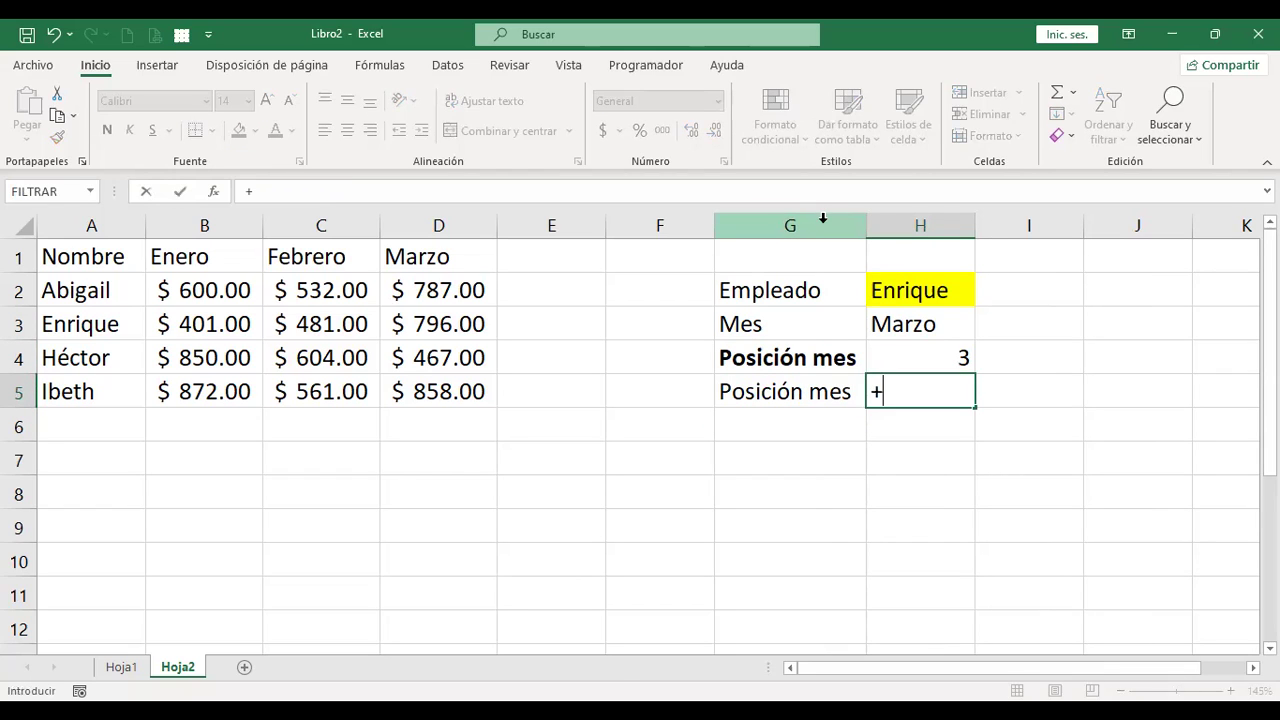
pyautogui.write('coin')
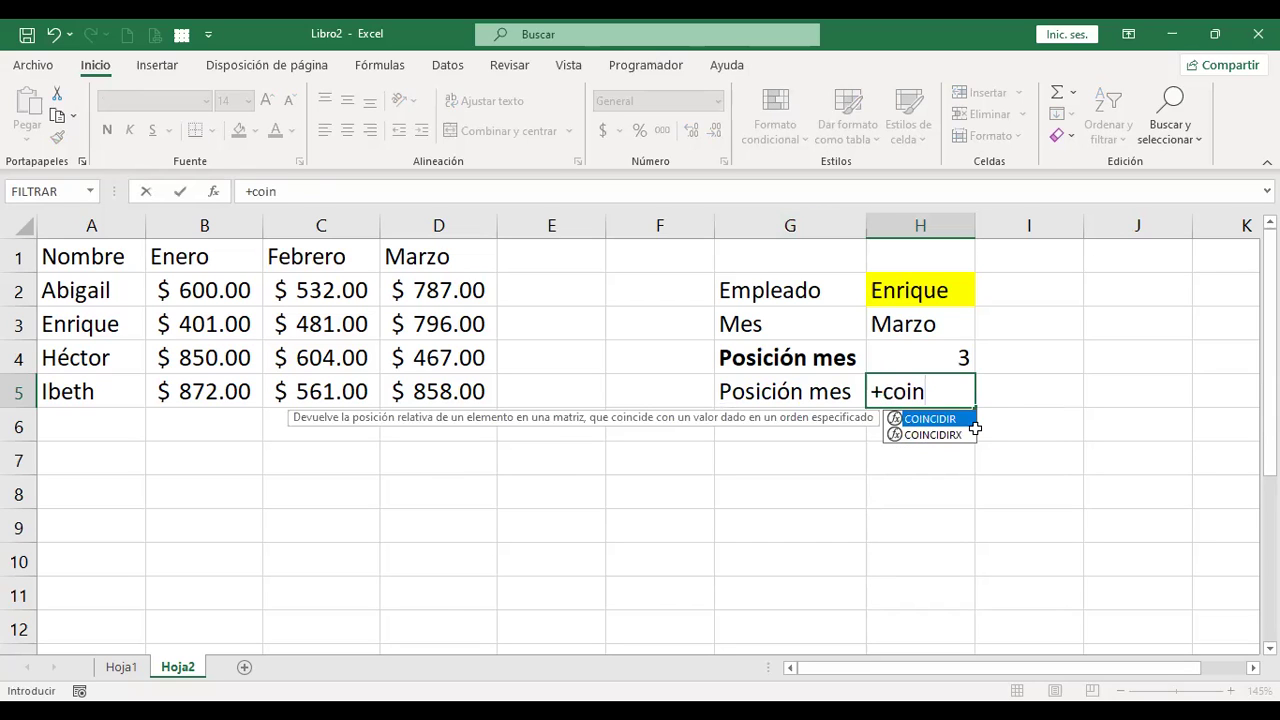
pyautogui.press('Tab')
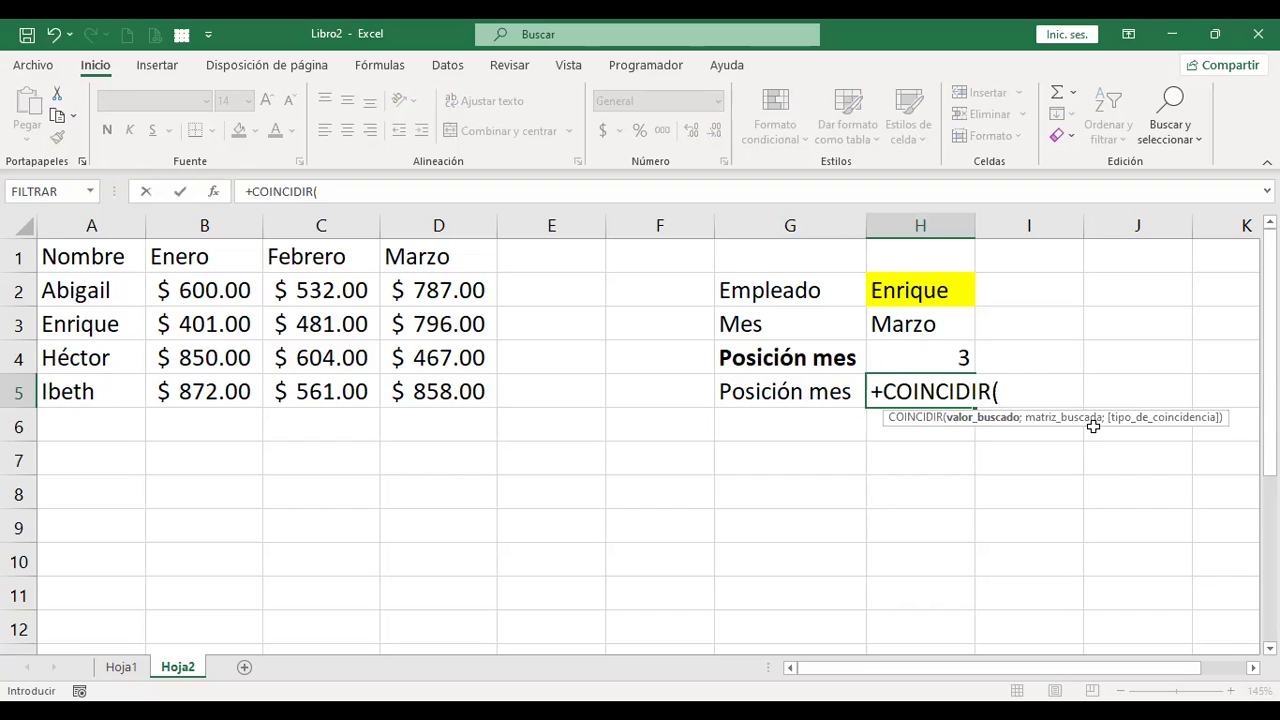
pyautogui.press('Escape')
pyautogui.click(800, 358)
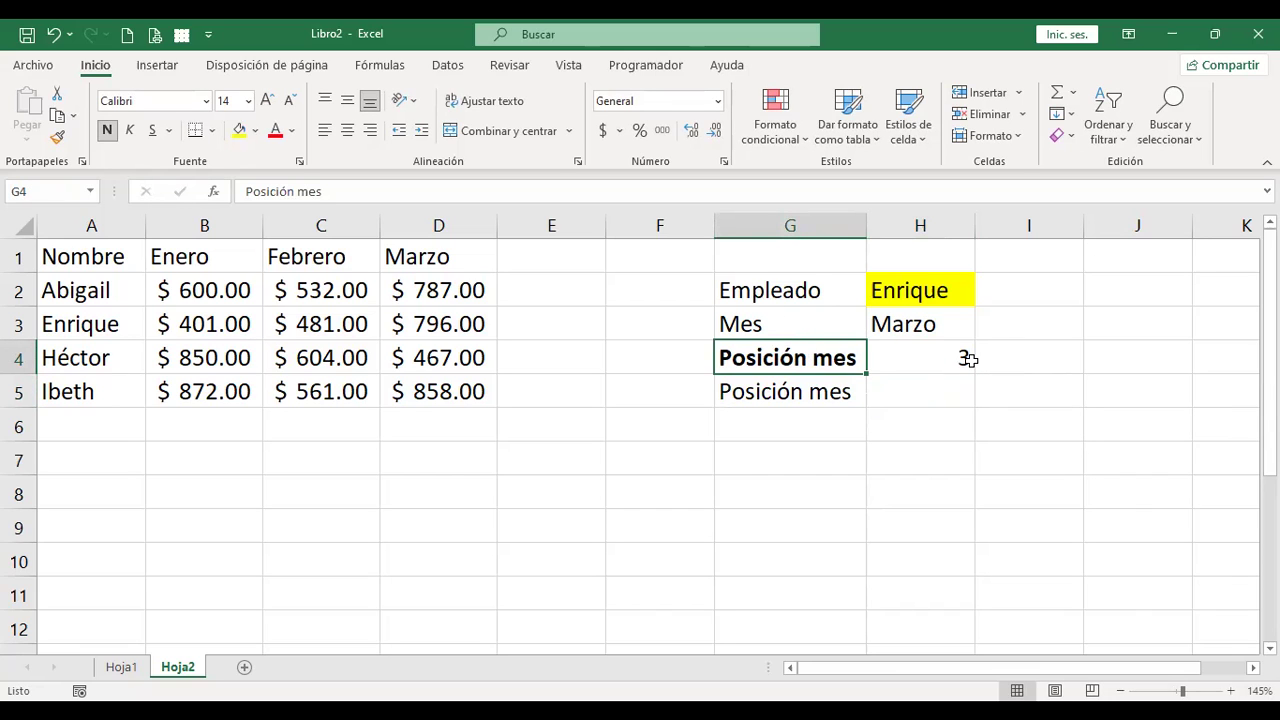
# Rename G4 to 'Posición columna' and autofit column G to fit it.
pyautogui.press('F2')
pyautogui.hotkey('ctrl', 'shift', 'Left')
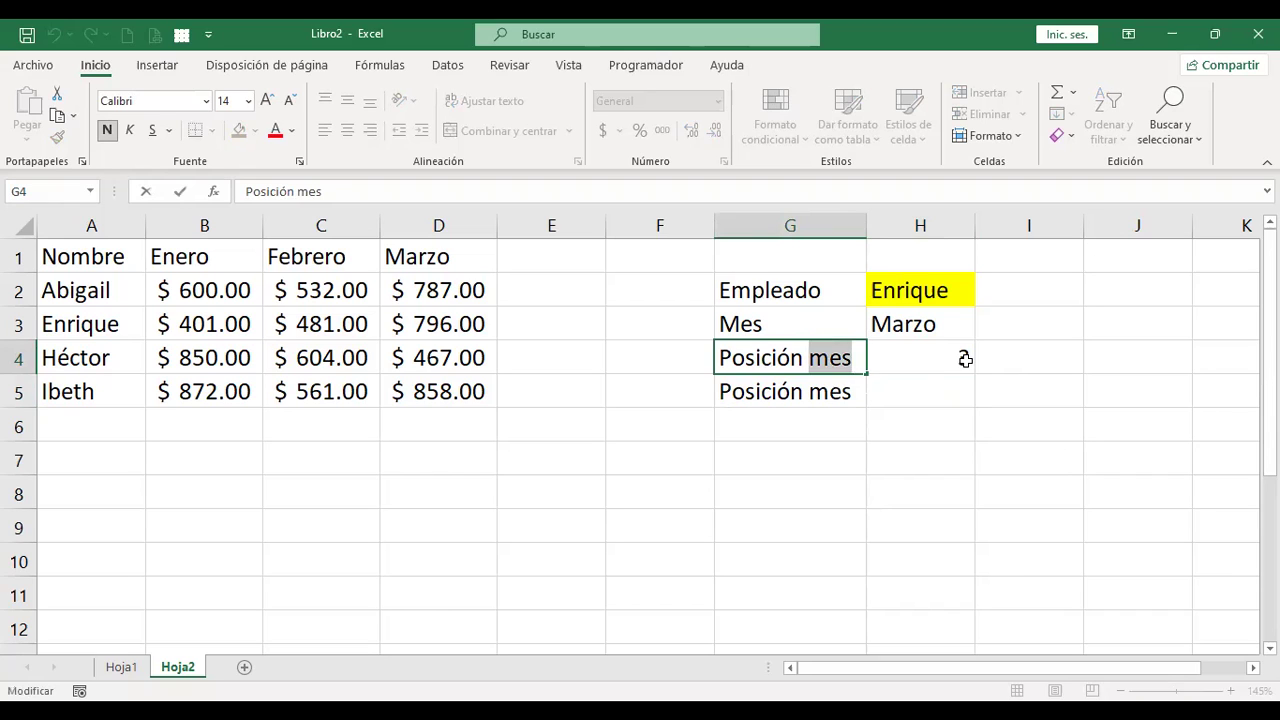
pyautogui.write('columna')
pyautogui.press('Return')
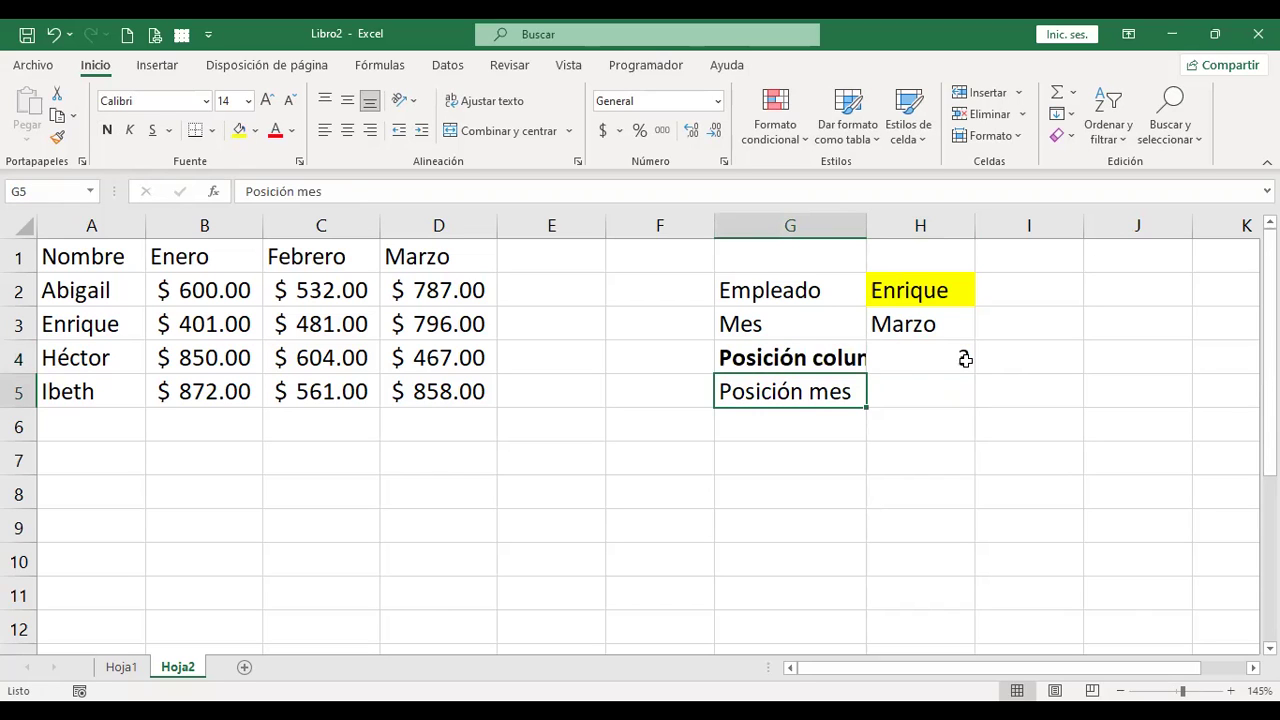
pyautogui.doubleClick(866, 227)
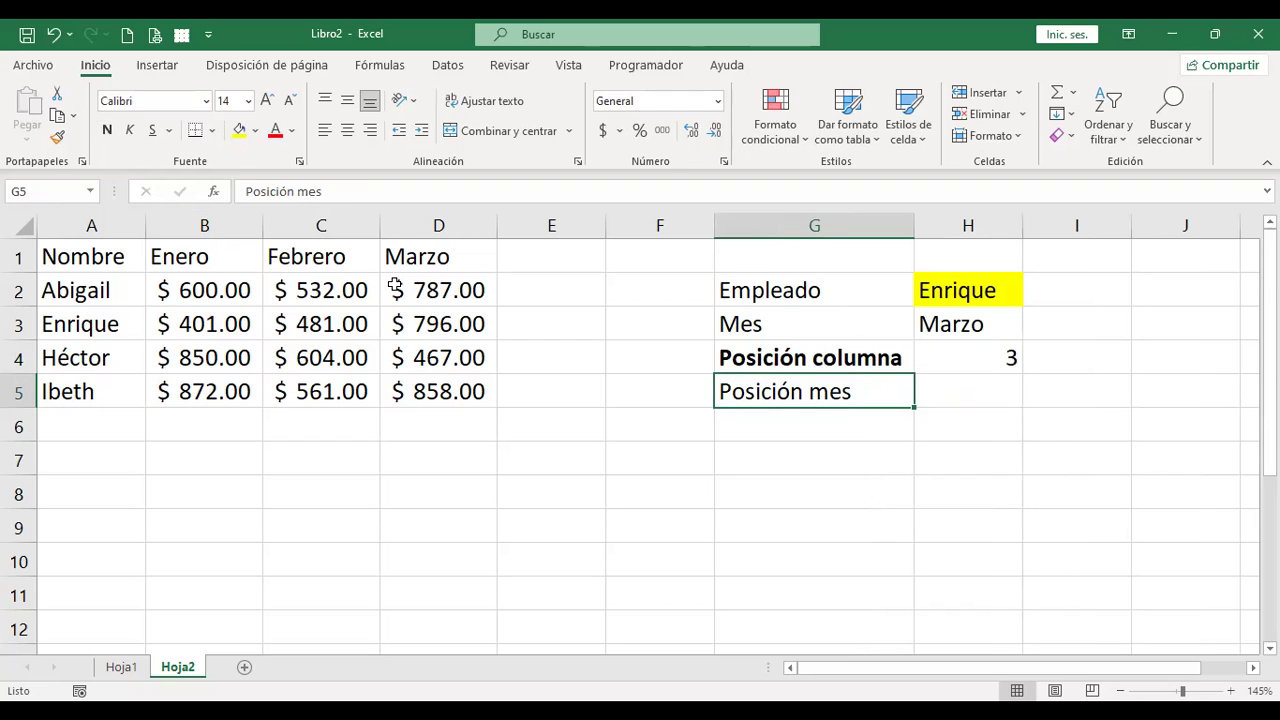
# Copy the bold label into G5 and rename it 'Posición fila'.
pyautogui.press('Up')
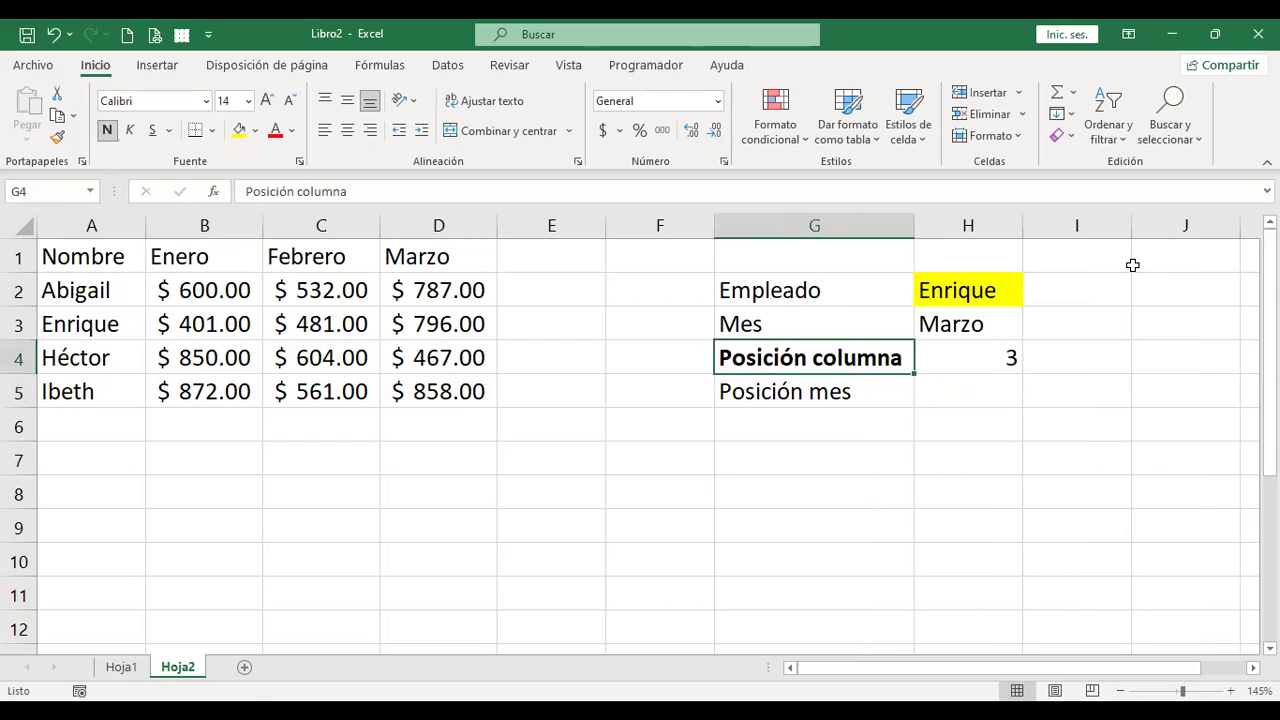
pyautogui.hotkey('ctrl', 'c')
pyautogui.press('Down')
pyautogui.press('Return')
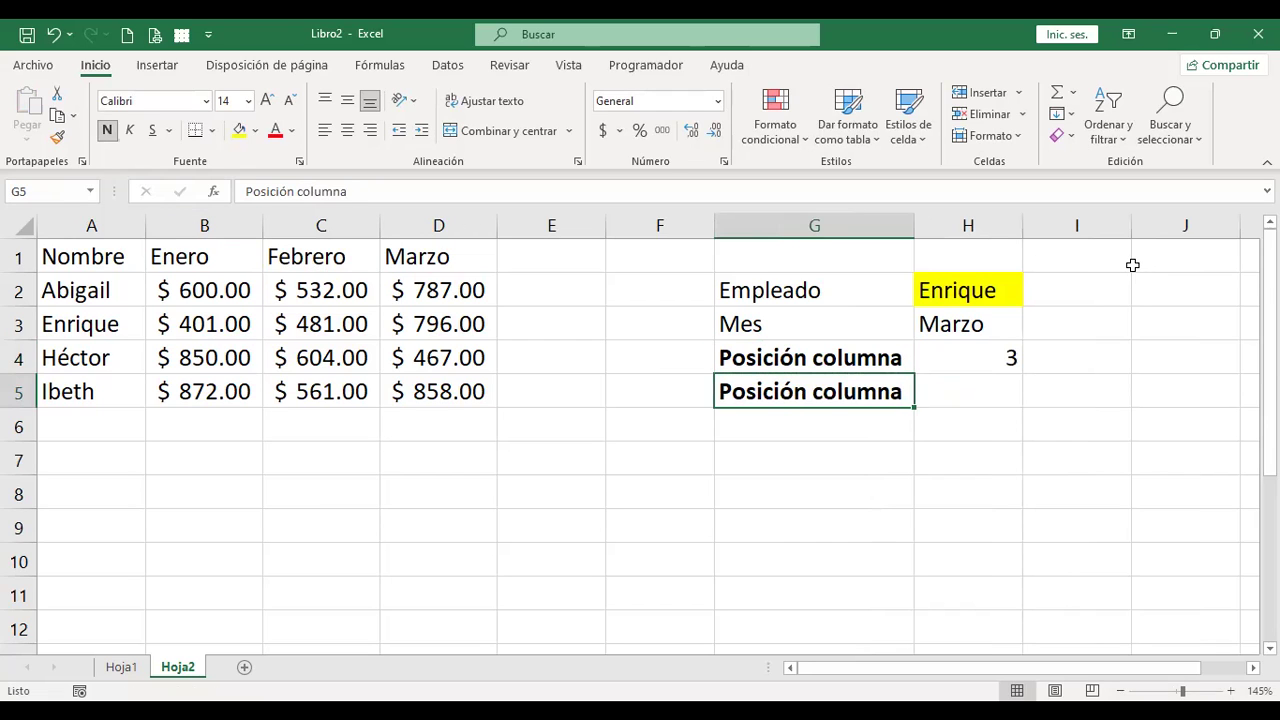
pyautogui.press('F2')
pyautogui.hotkey('ctrl', 'shift', 'Left')
pyautogui.write('fila')
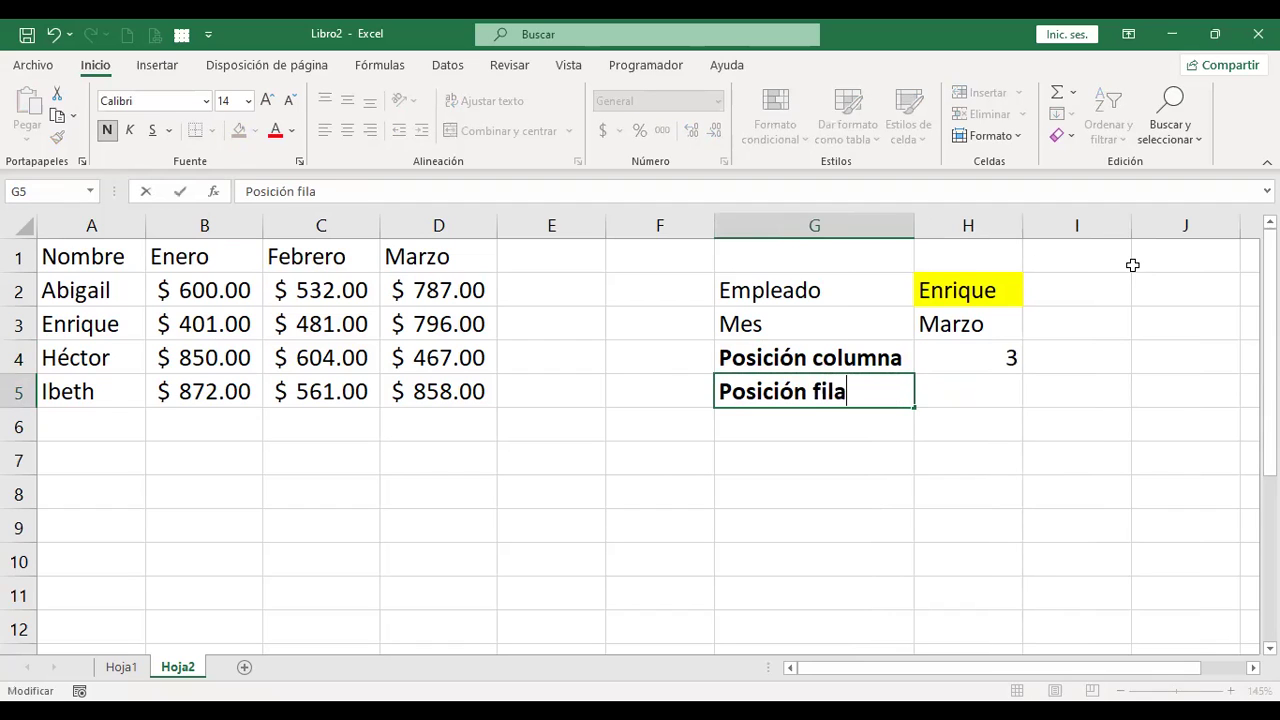
pyautogui.press('Return')
pyautogui.press('Up')
pyautogui.press('Right')
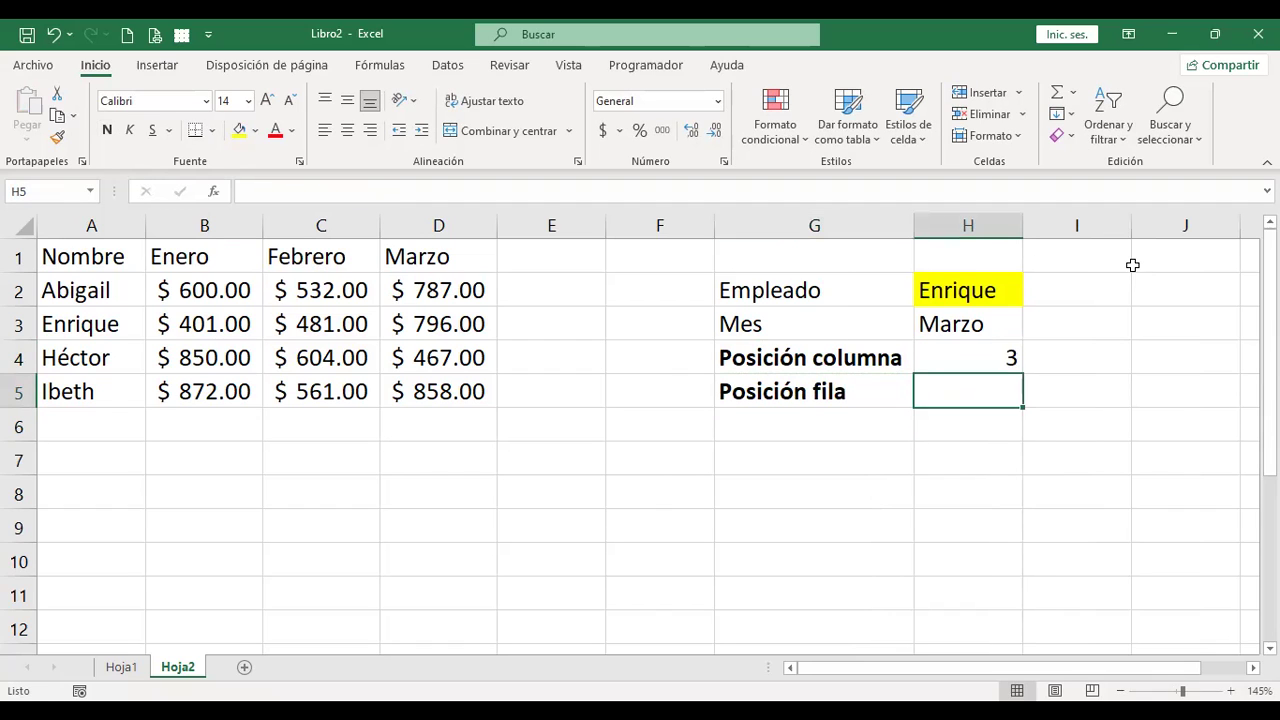
pyautogui.press('Up')
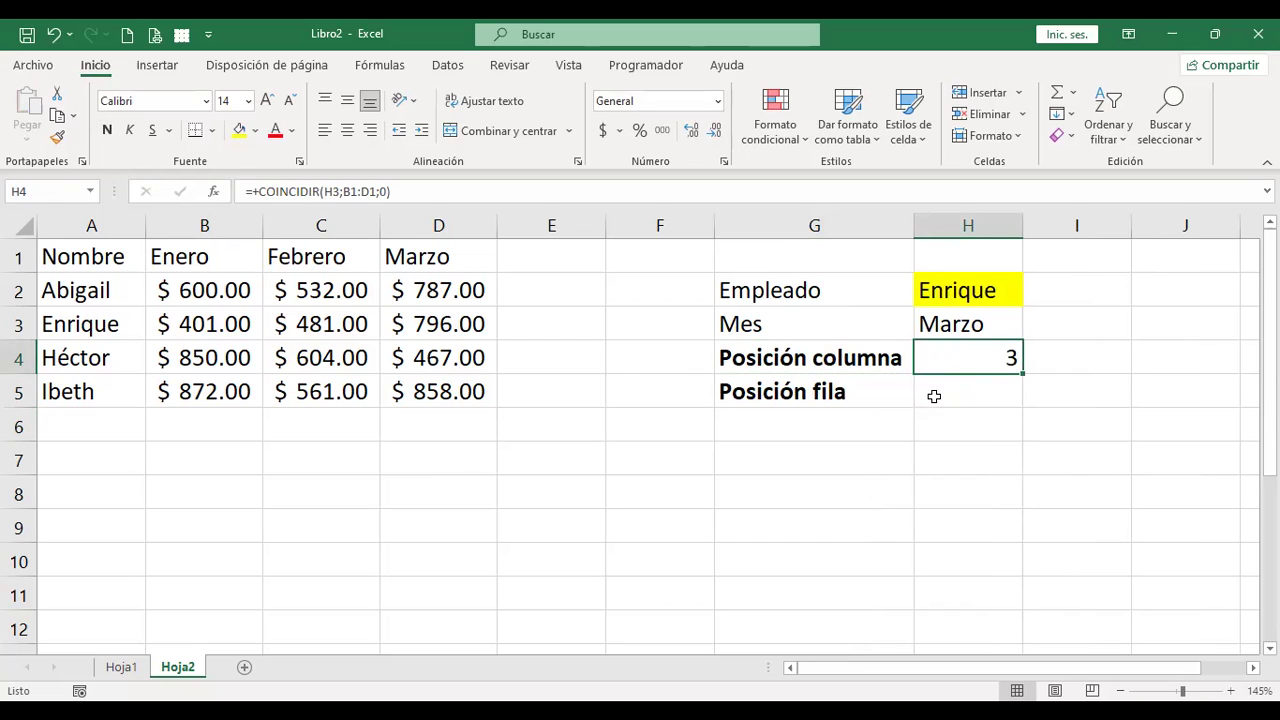
# Enter =+COINCIDIR(H2;A2:A5;0) in H5 so it returns Enrique's row position, 2.
pyautogui.click(944, 389)
pyautogui.write('+')
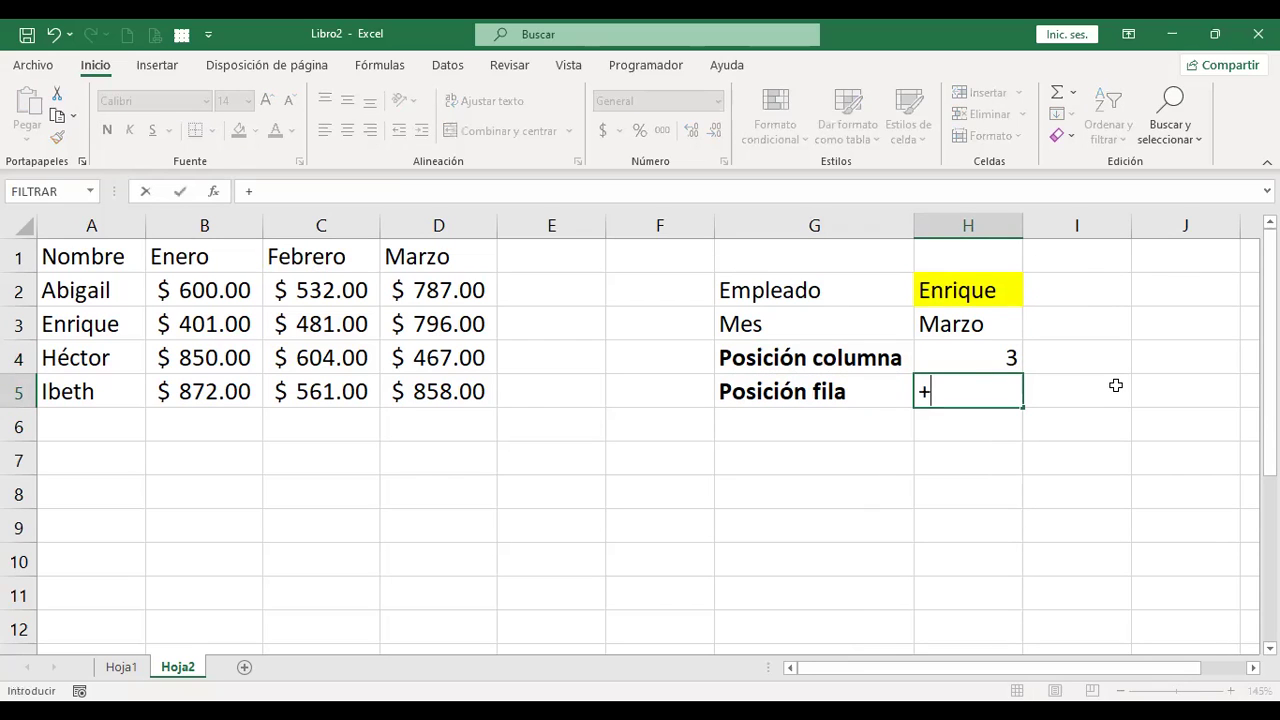
pyautogui.write('coin')
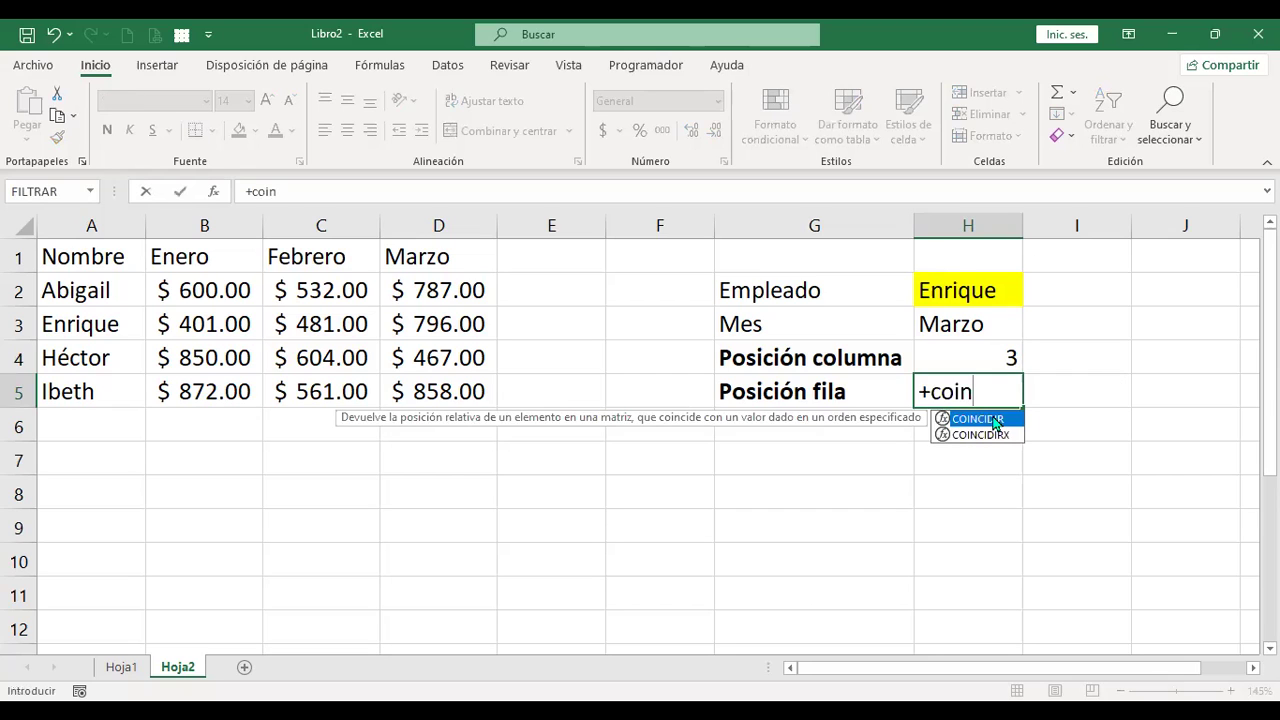
pyautogui.press('Tab')
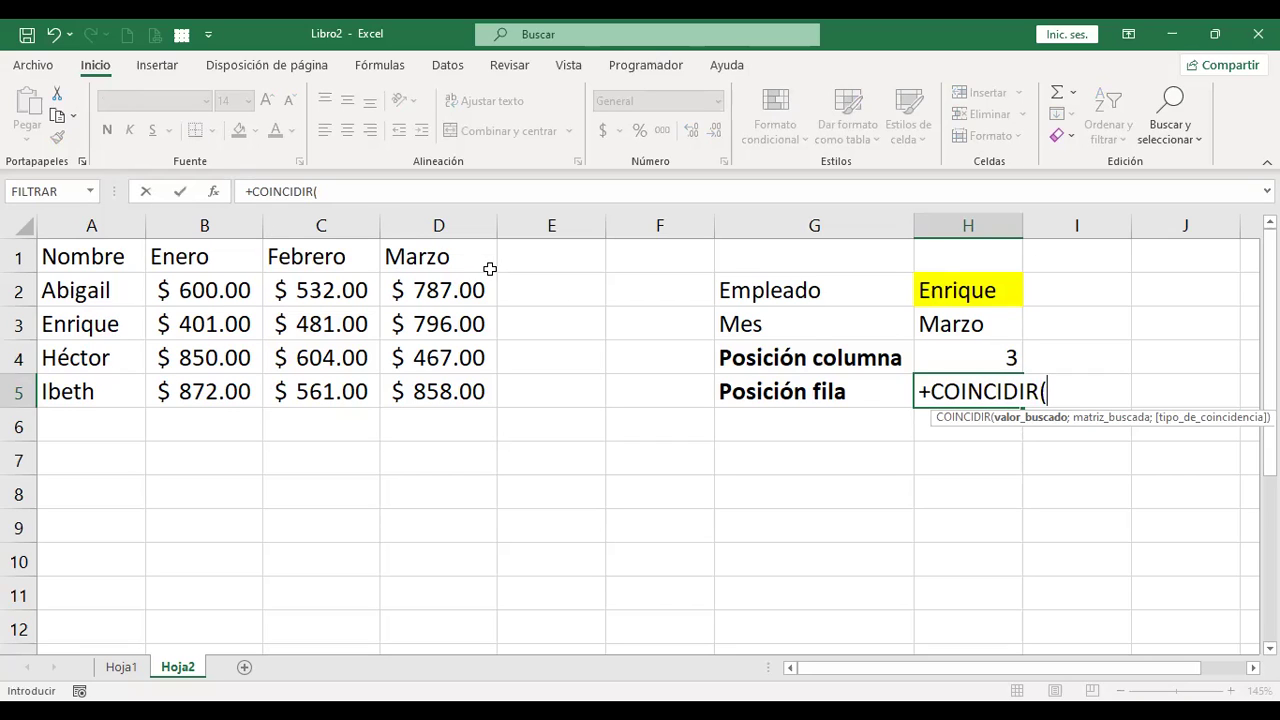
pyautogui.click(969, 289)
pyautogui.write(';')
pyautogui.click(131, 290)
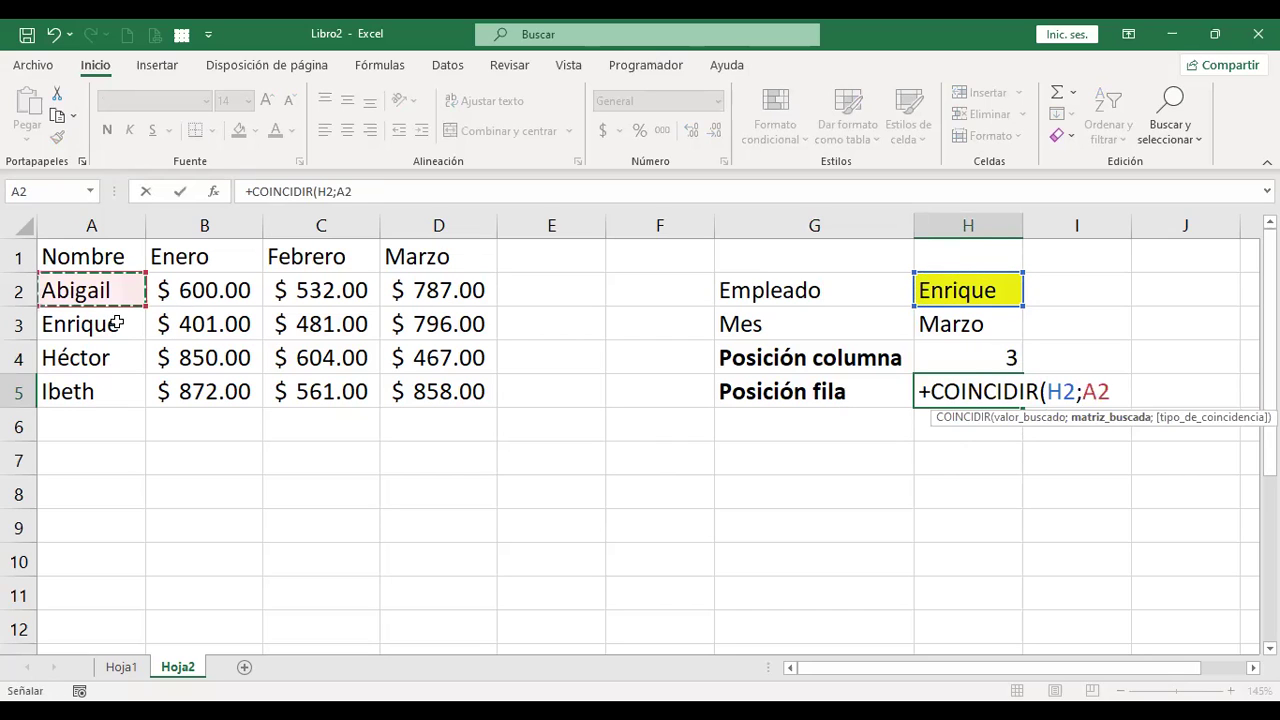
pyautogui.keyDown('shift'); pyautogui.click(113, 385); pyautogui.keyUp('shift')
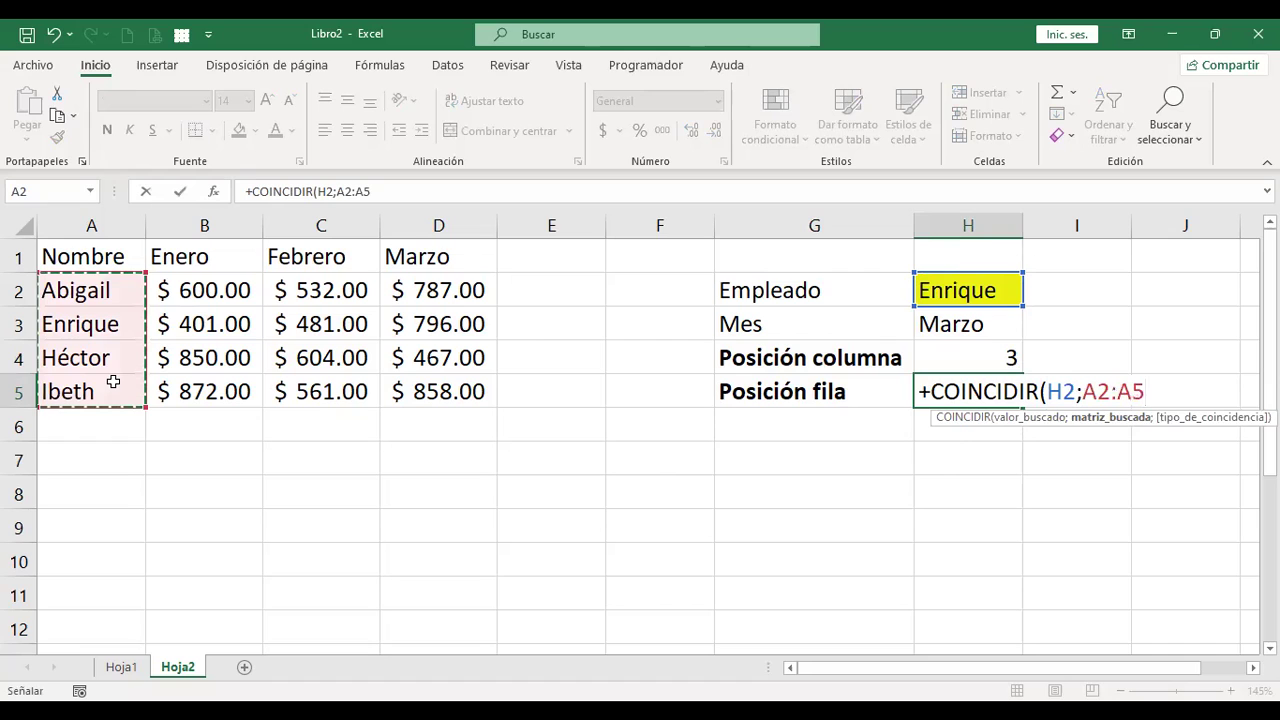
pyautogui.write(';')
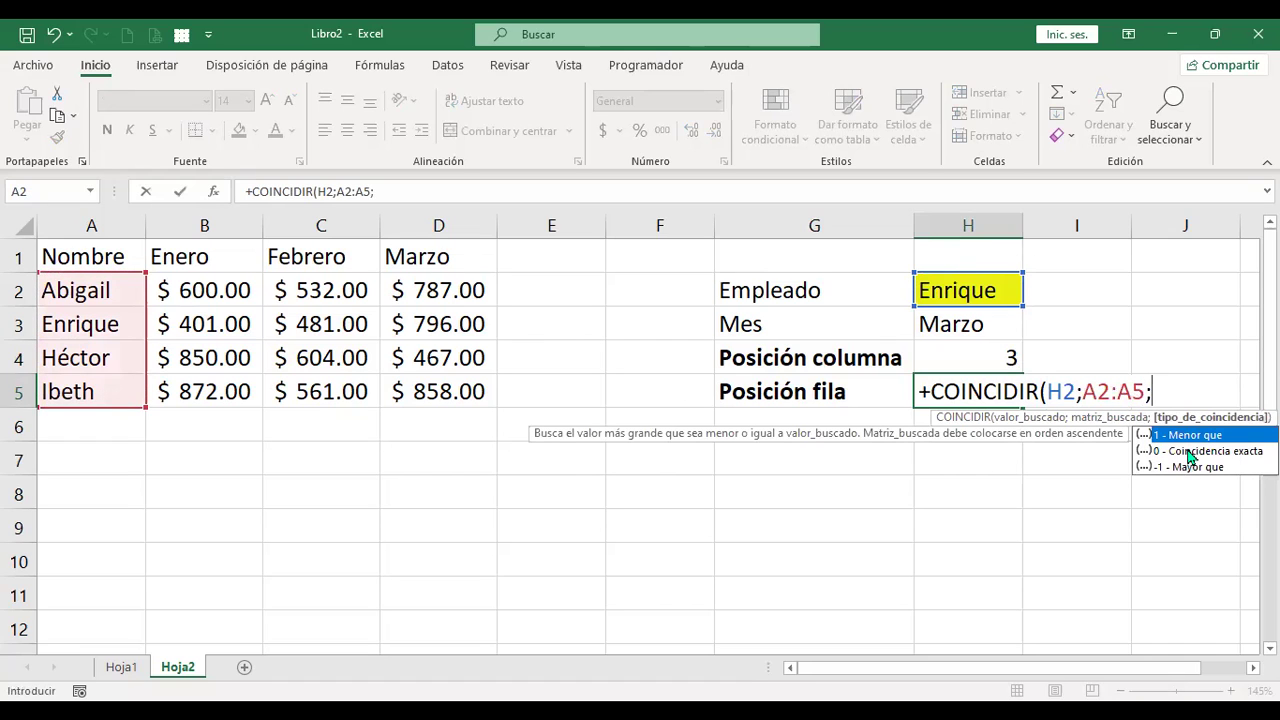
pyautogui.doubleClick(1186, 450)
pyautogui.write(')')
pyautogui.press('Return')
pyautogui.press('Down')
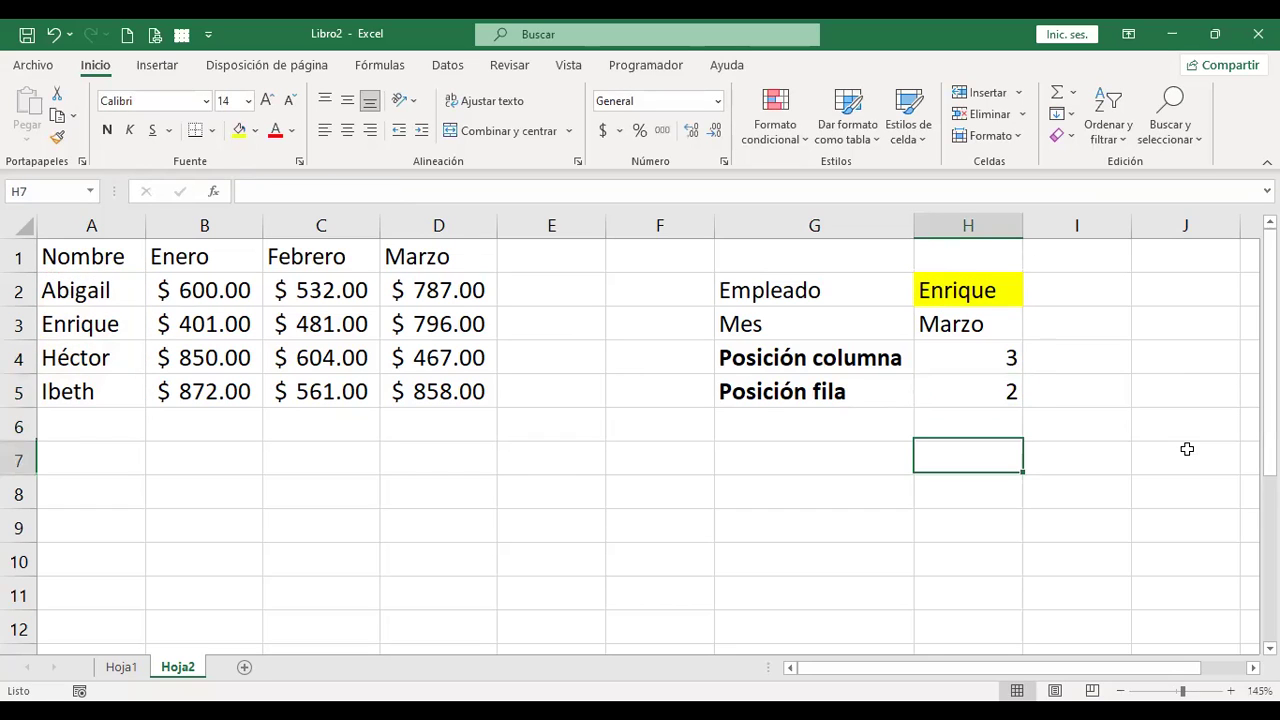
pyautogui.press('Left')
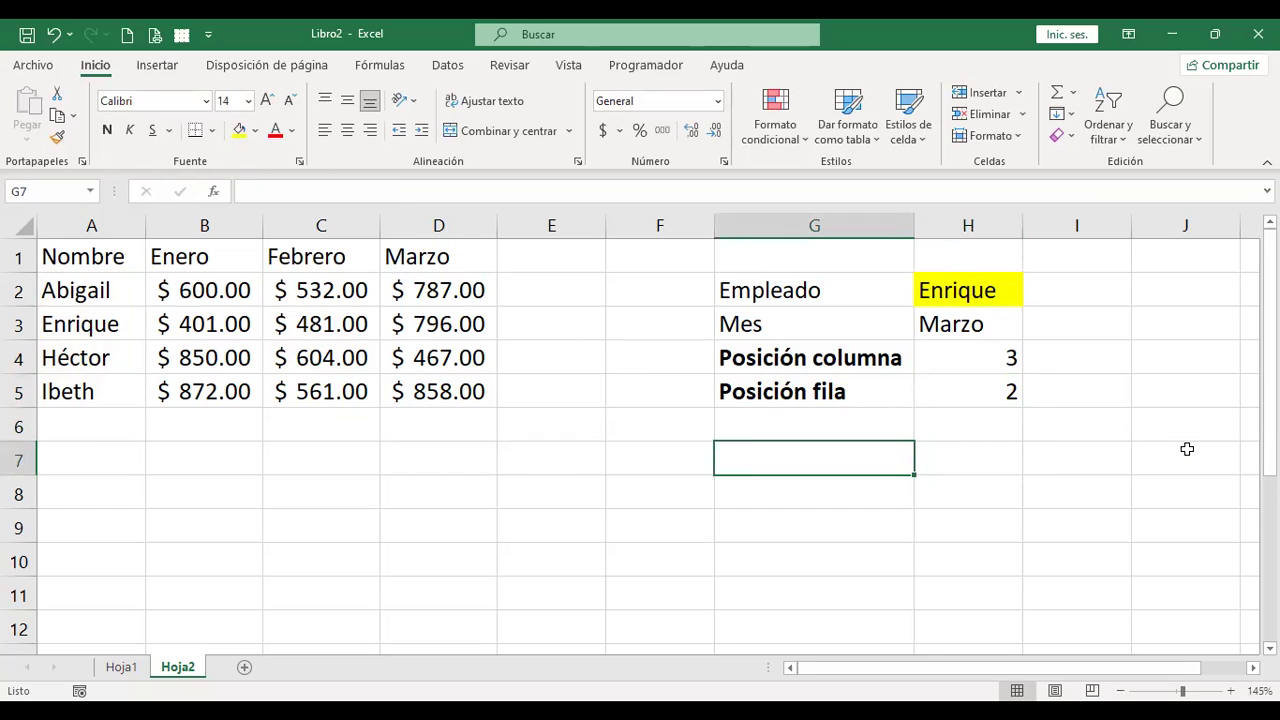
pyautogui.press('Up')
pyautogui.write('Su')
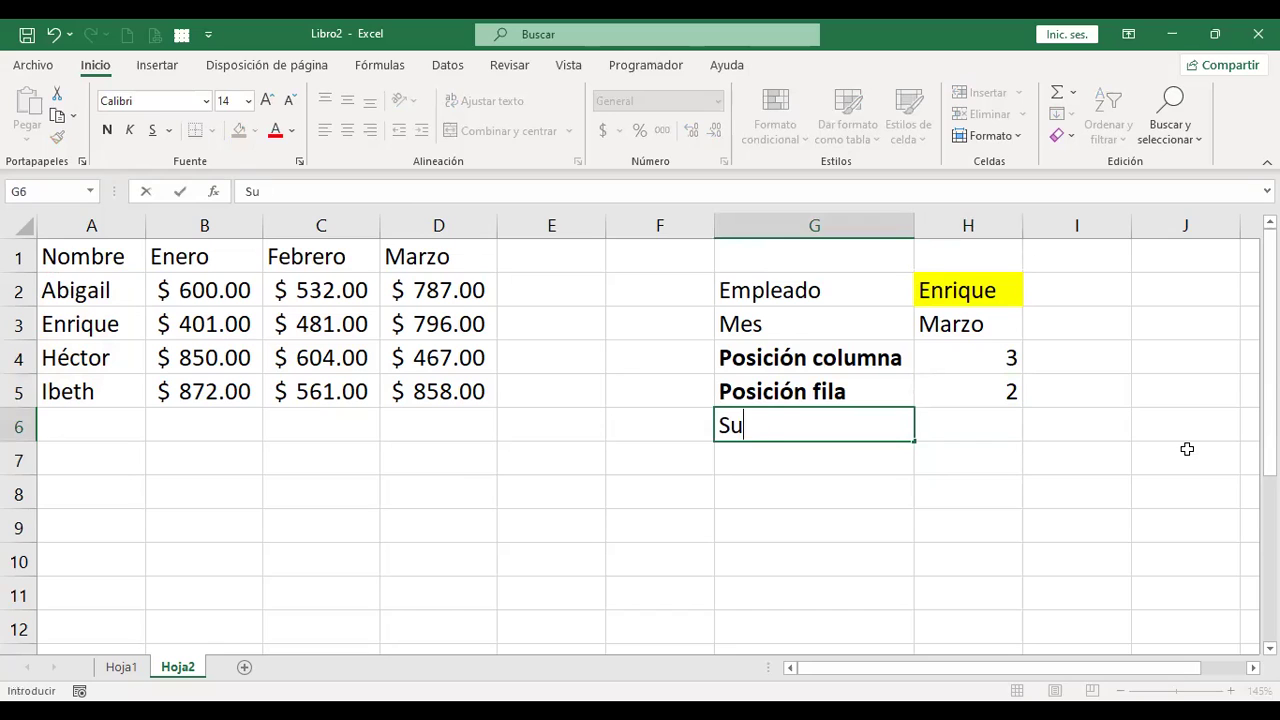
pyautogui.write('eldo')
pyautogui.press('Return')
pyautogui.press('Right')
pyautogui.press('Up')
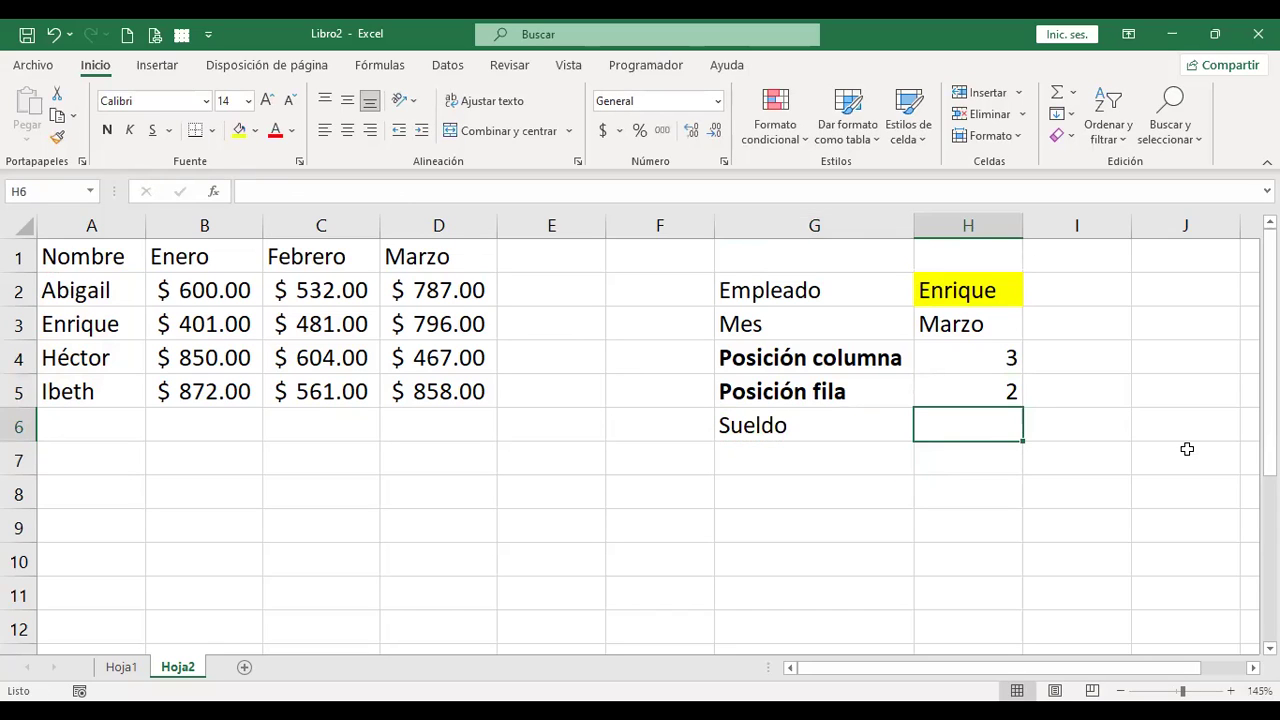
pyautogui.press('Left')
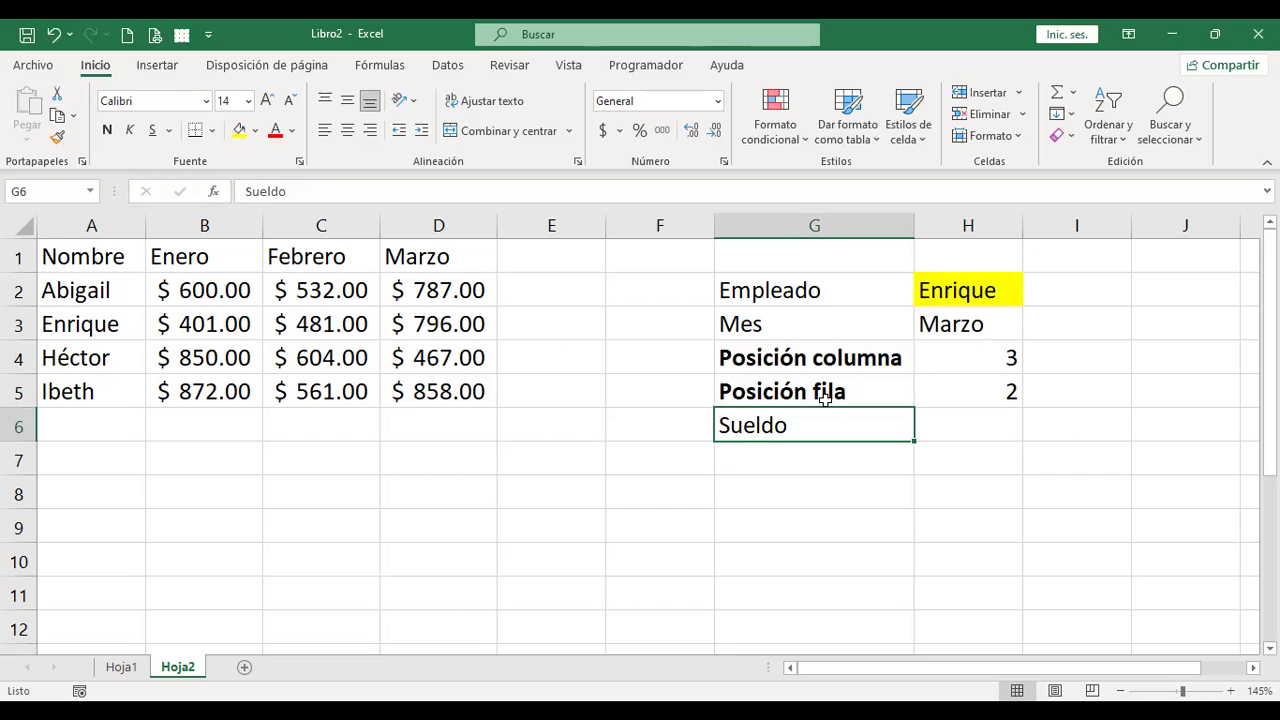
pyautogui.moveTo(200, 290); pyautogui.dragTo(480, 391)
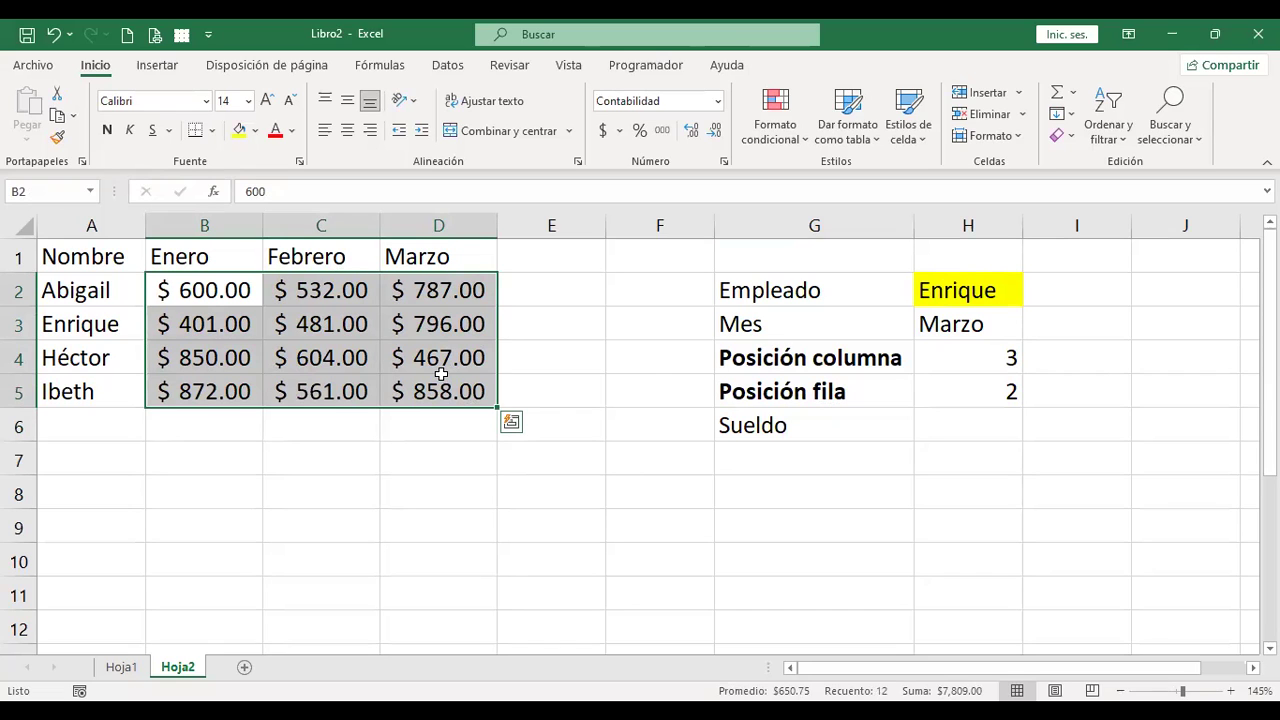
pyautogui.click(968, 424)
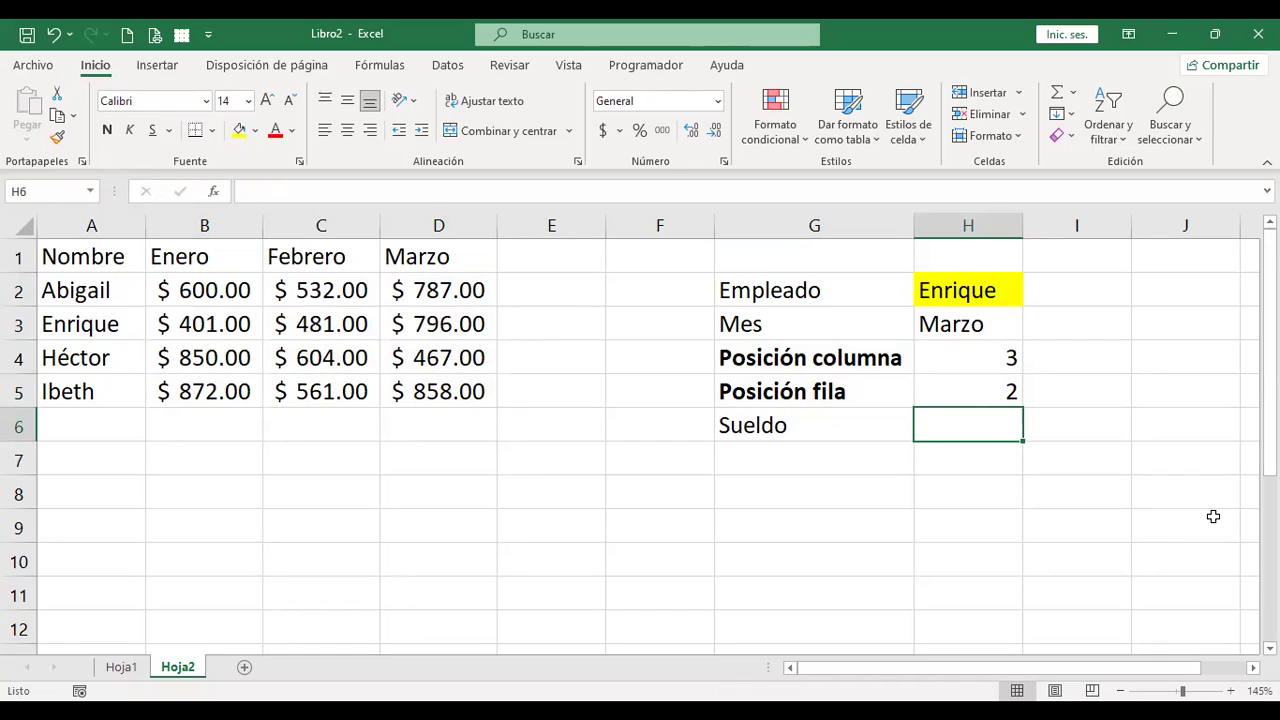
# Start a BUSCARV formula in H6 twice, discarding each attempt.
pyautogui.write('+')
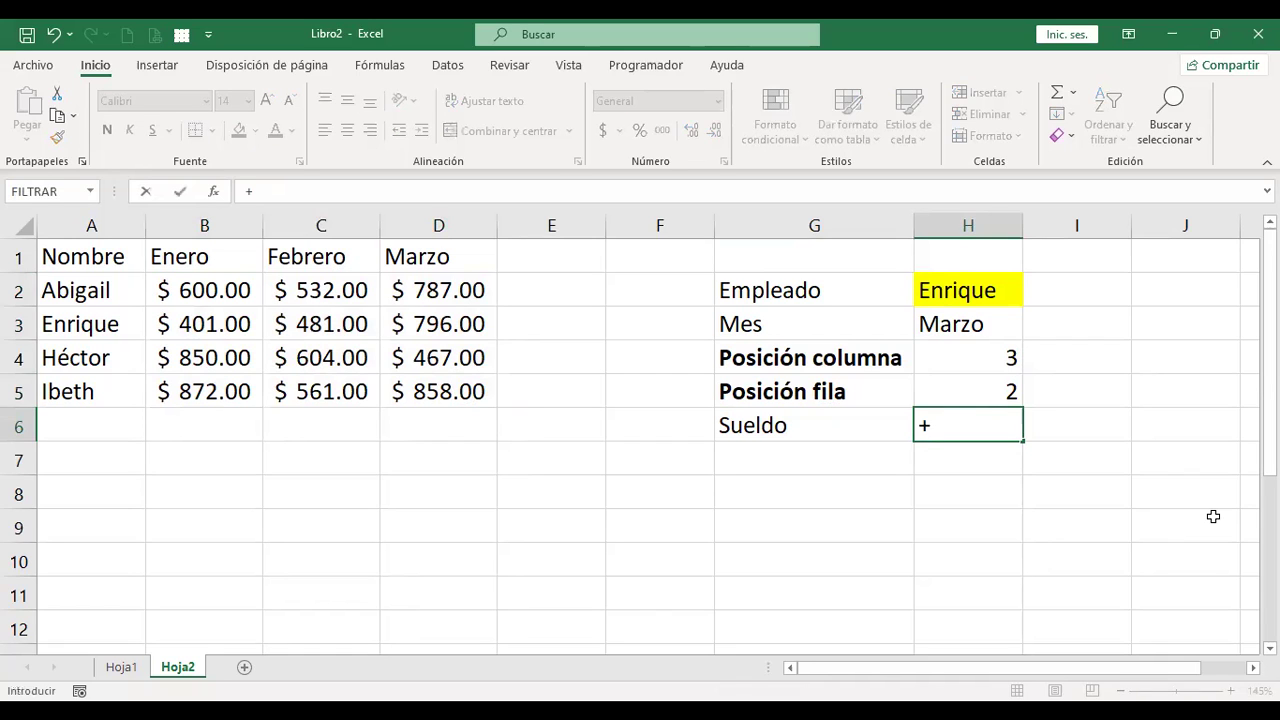
pyautogui.write('buscar')
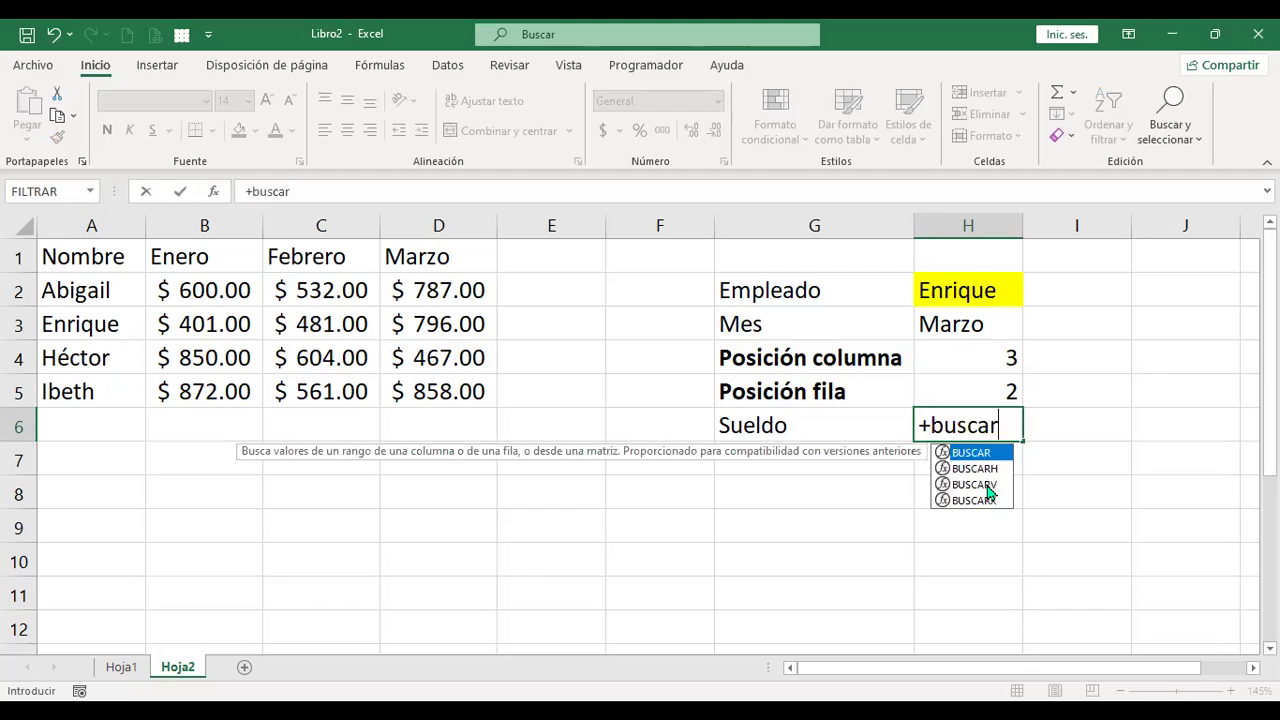
pyautogui.click(990, 488)
pyautogui.press('Tab')
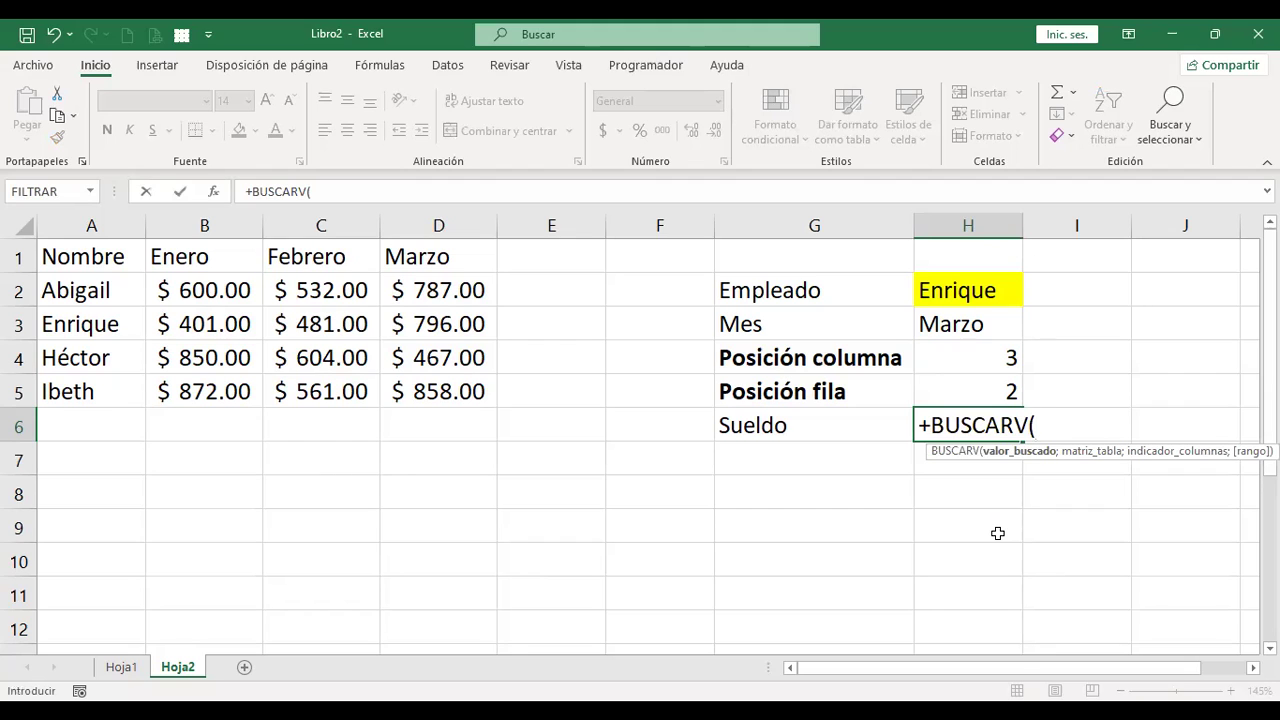
pyautogui.press('Escape')
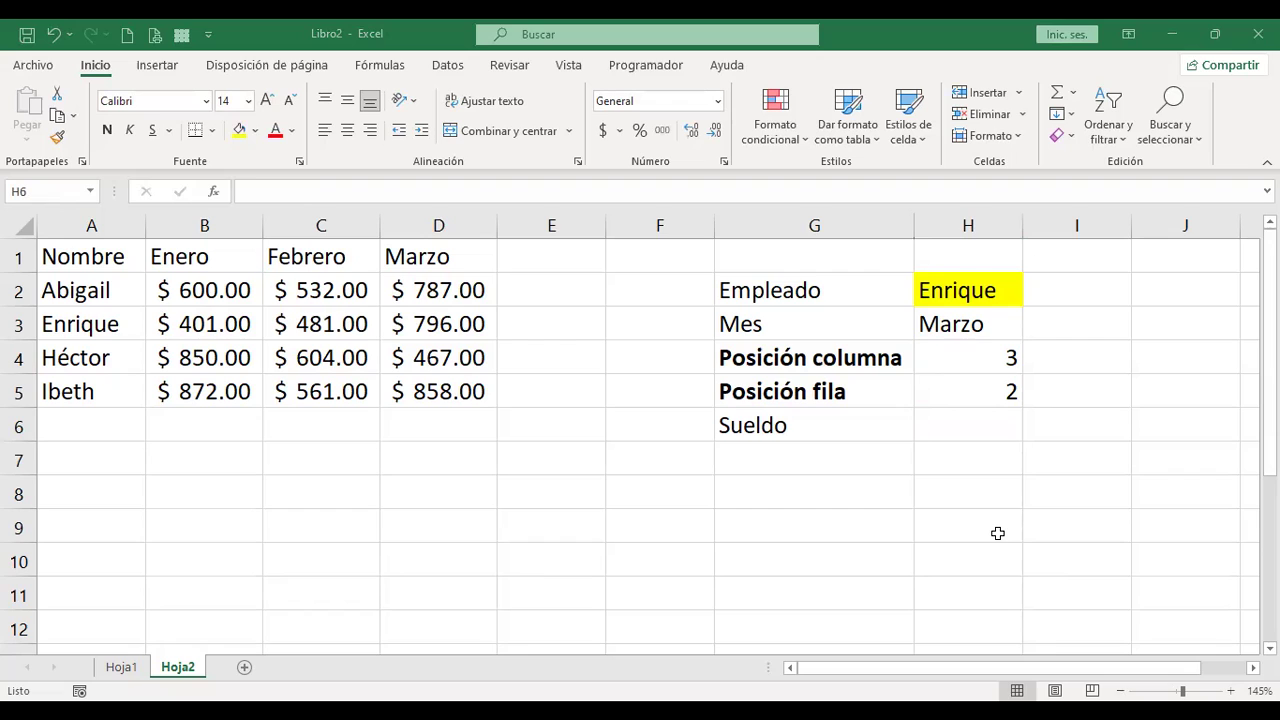
pyautogui.write('+')
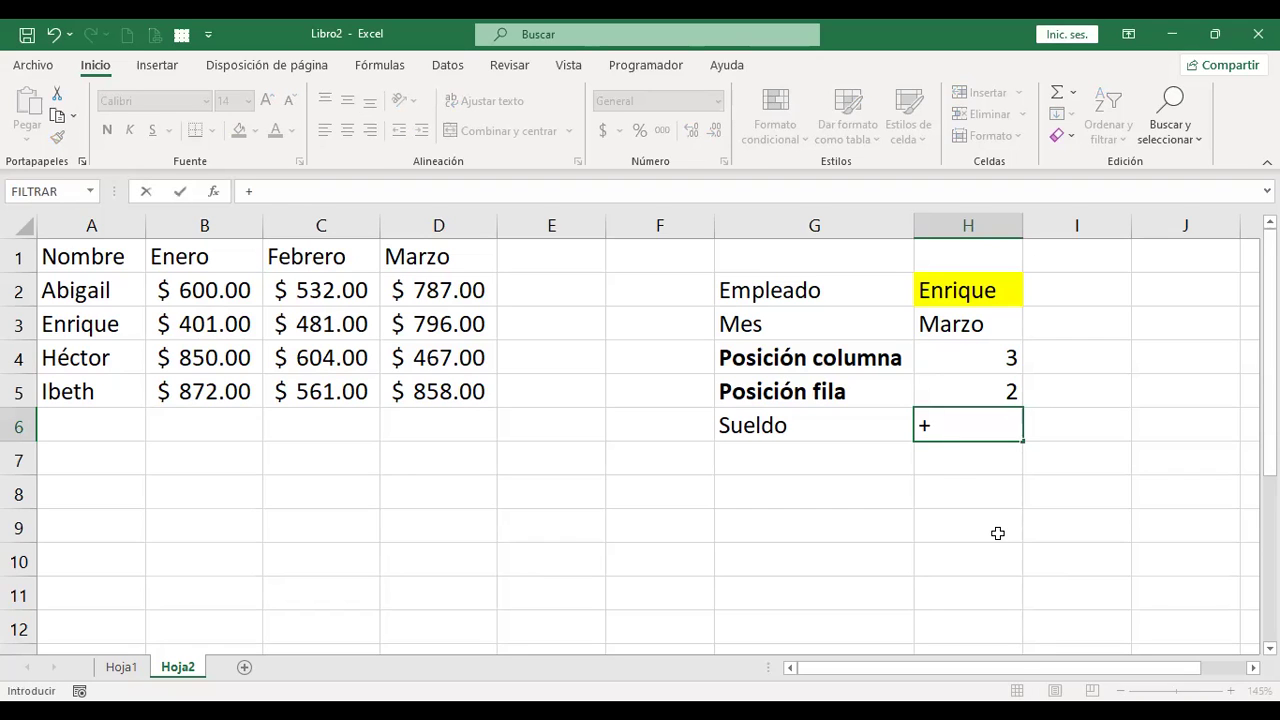
pyautogui.write('buscar')
pyautogui.click(960, 483)
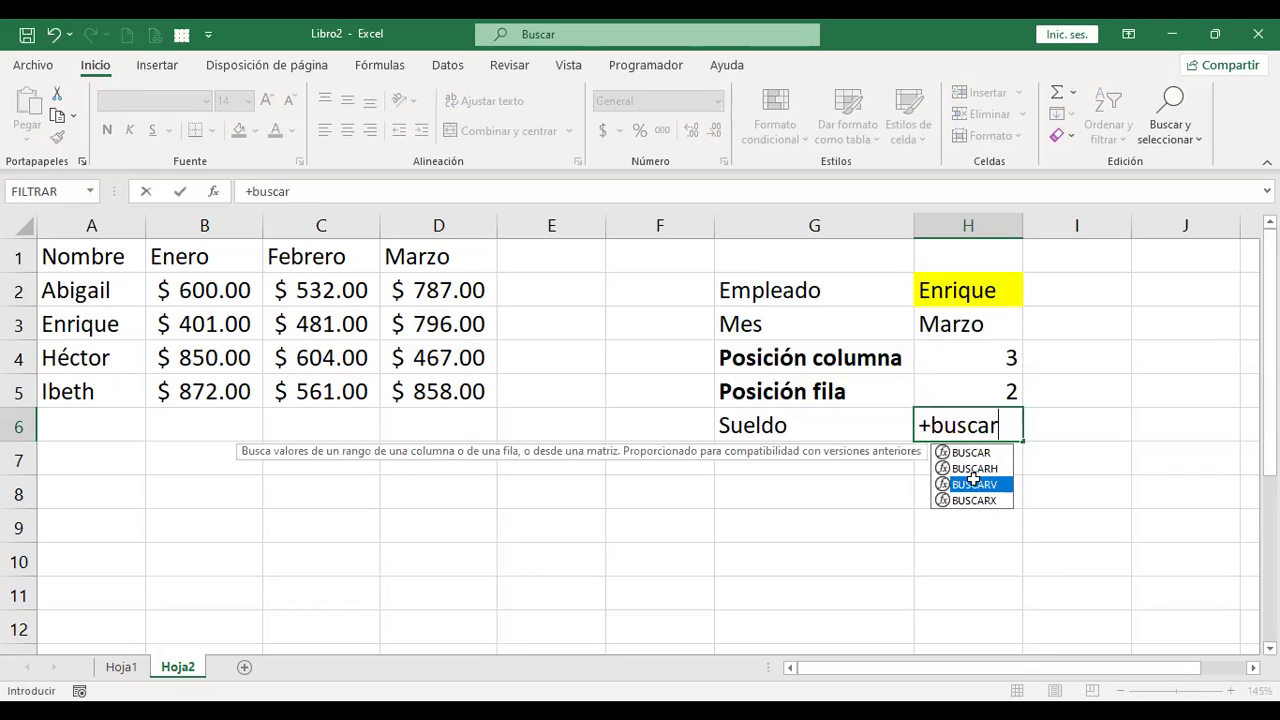
pyautogui.press('Tab')
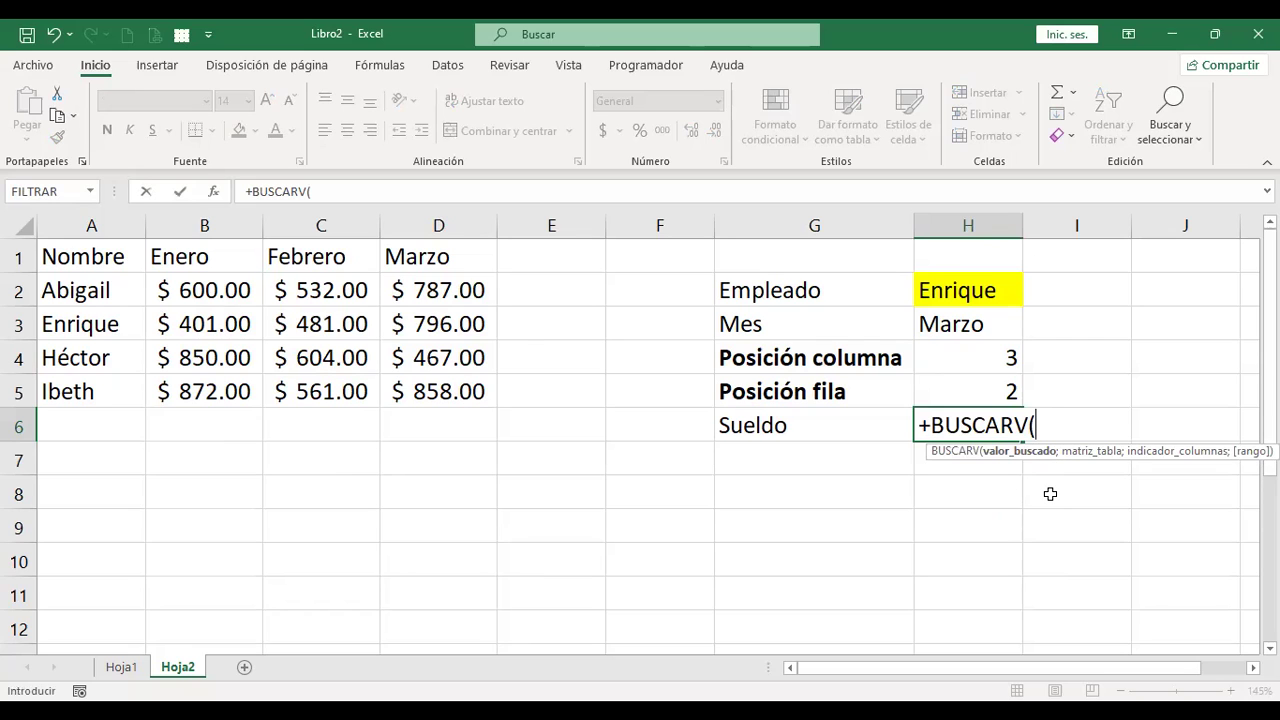
pyautogui.press('Escape')
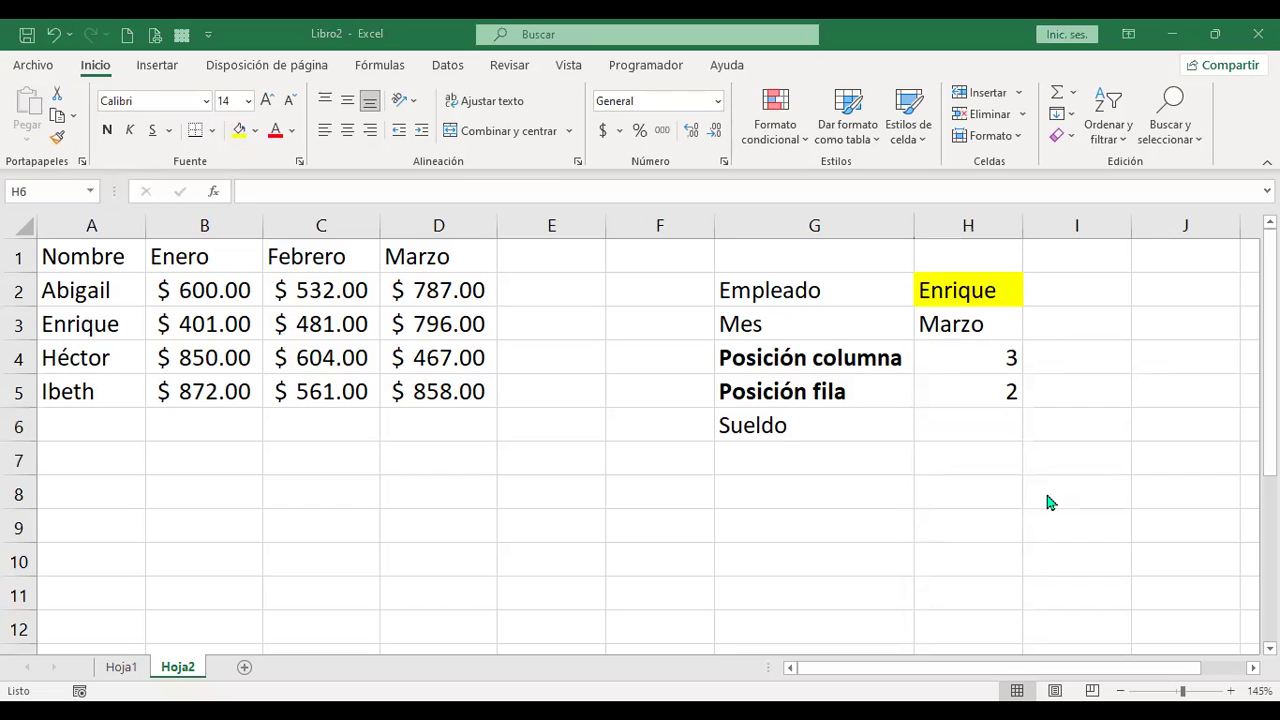
# Begin +BUSCARV(H2; in H6 with H2 as the lookup value, then discard it.
pyautogui.click(965, 425)
pyautogui.write('+')
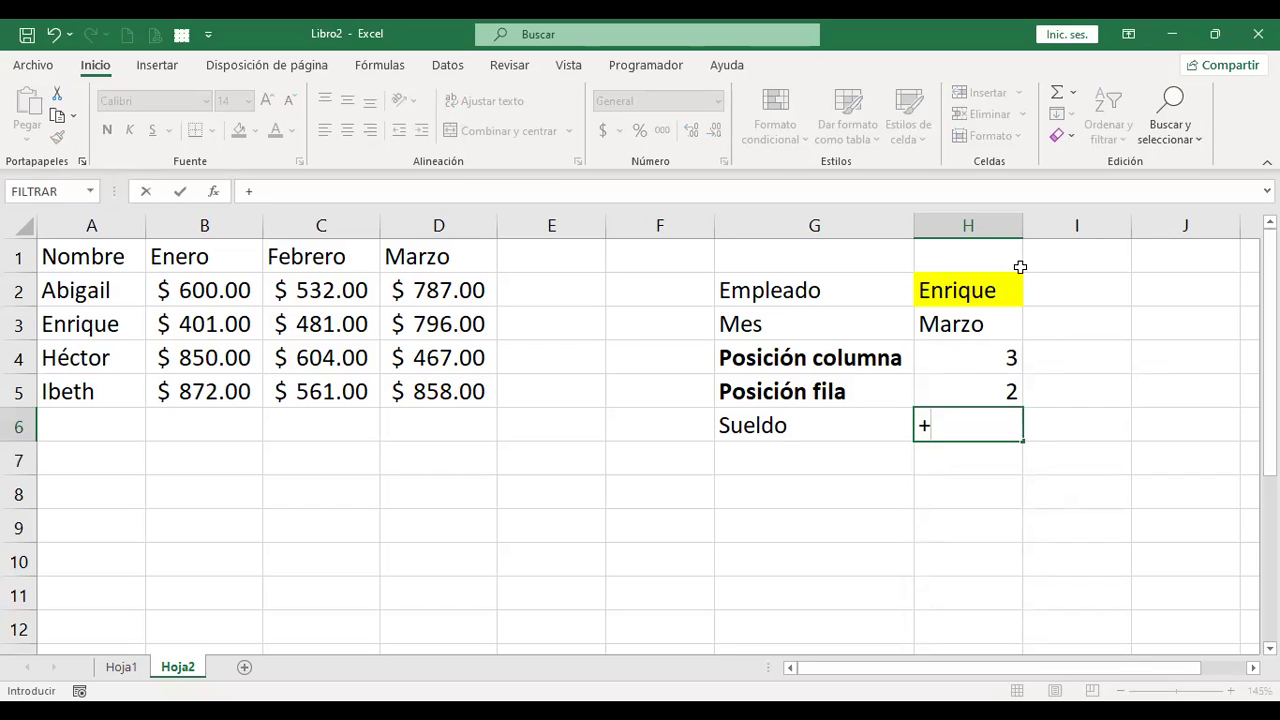
pyautogui.write('buscar')
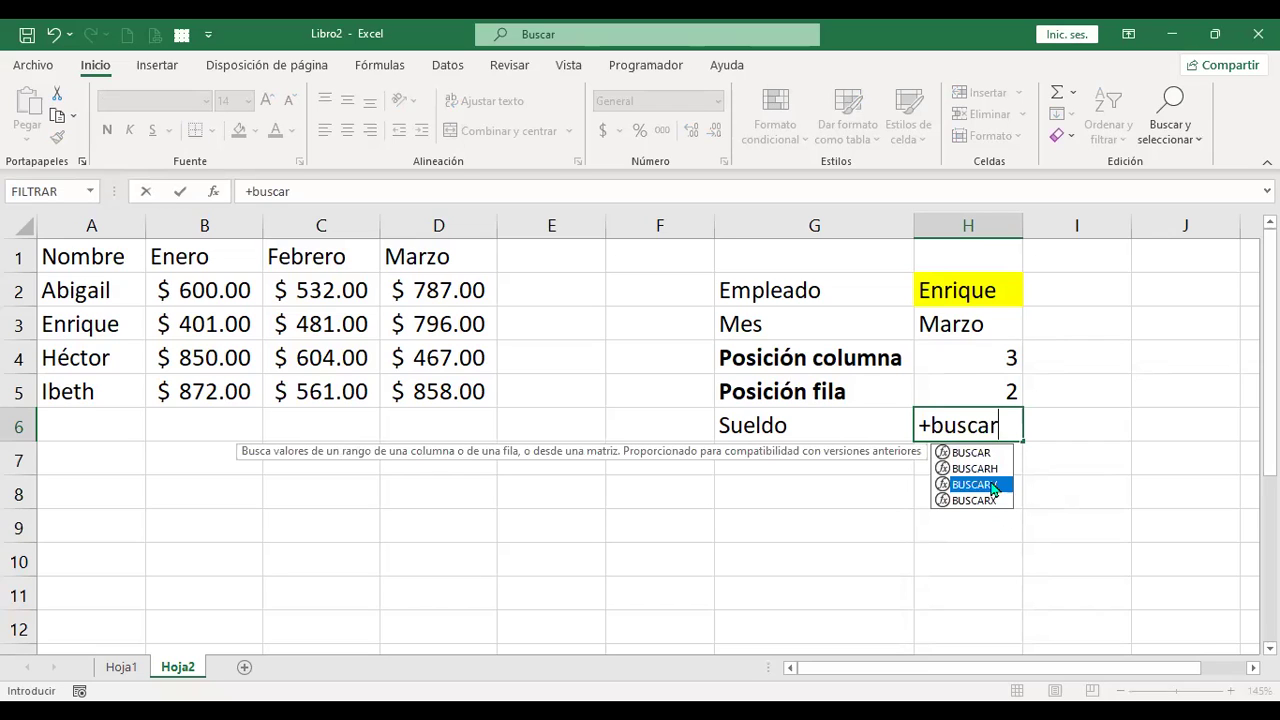
pyautogui.press('Tab')
pyautogui.click(966, 284)
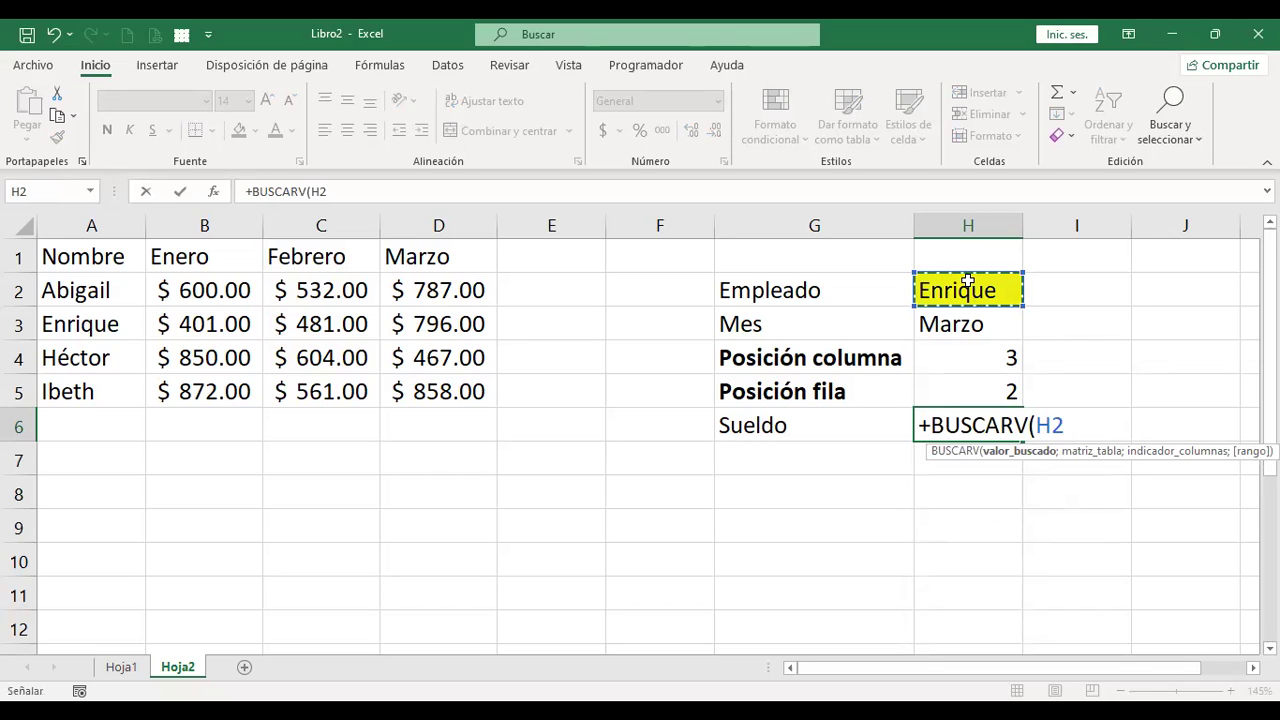
pyautogui.write(';')
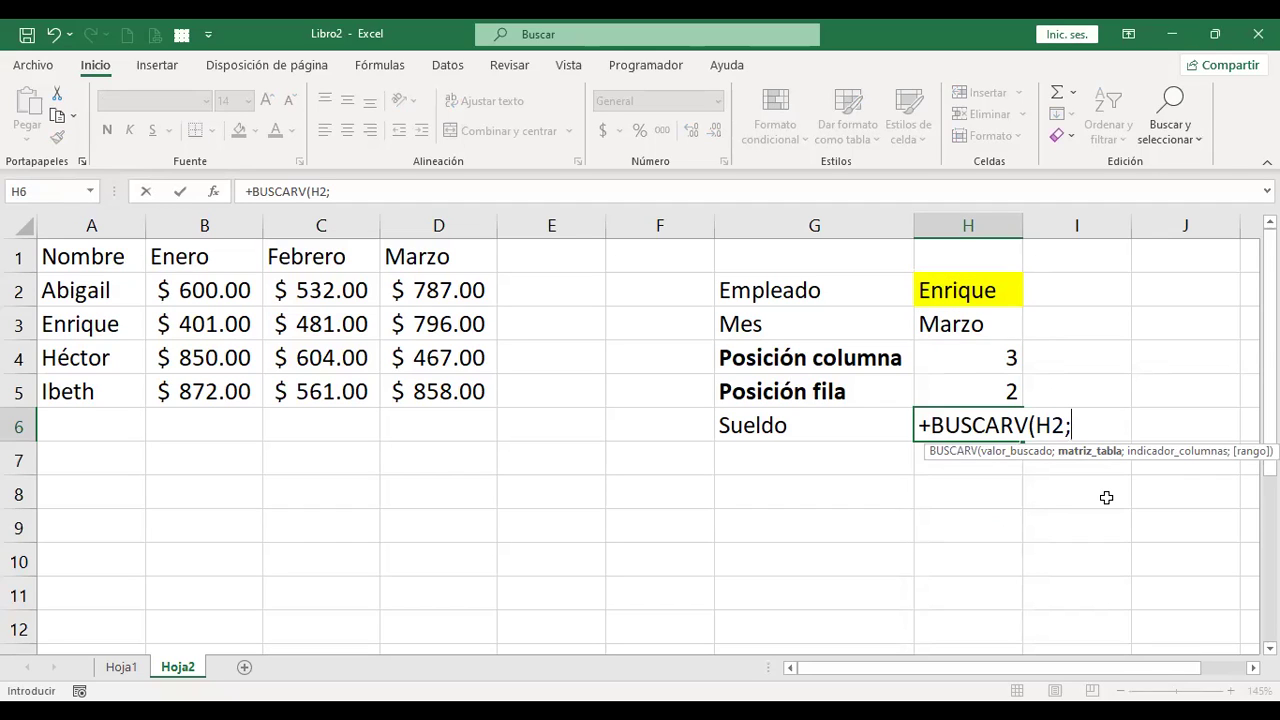
pyautogui.press('Escape')
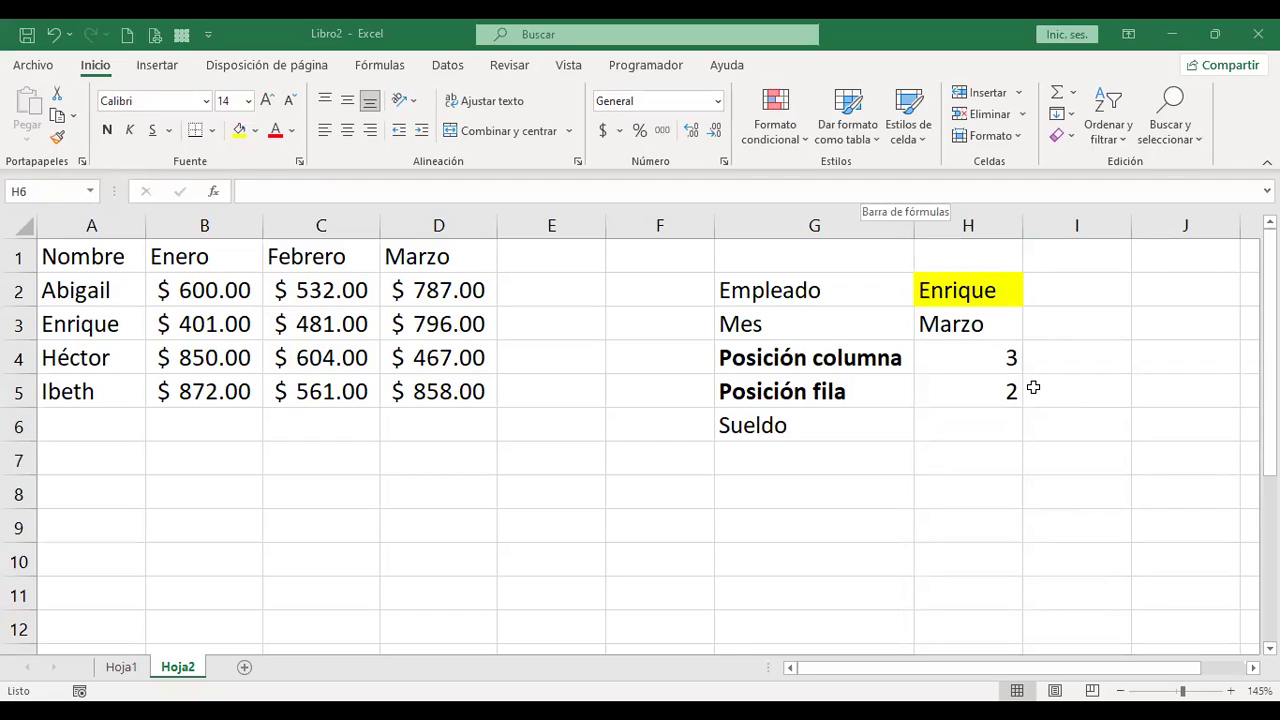
pyautogui.press('F2')
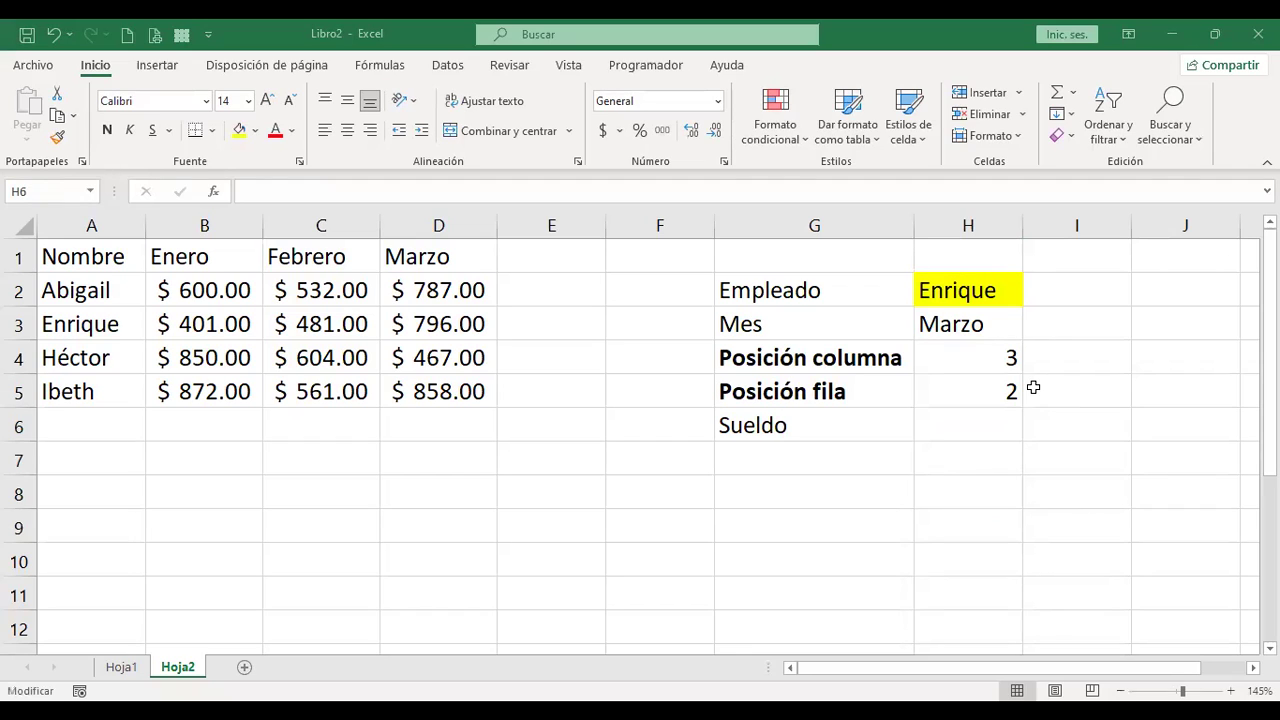
pyautogui.press('Escape')
# Re-enter +BUSCARV(H2; in H6, using Enrique in H2 as the lookup value.
pyautogui.write('+')
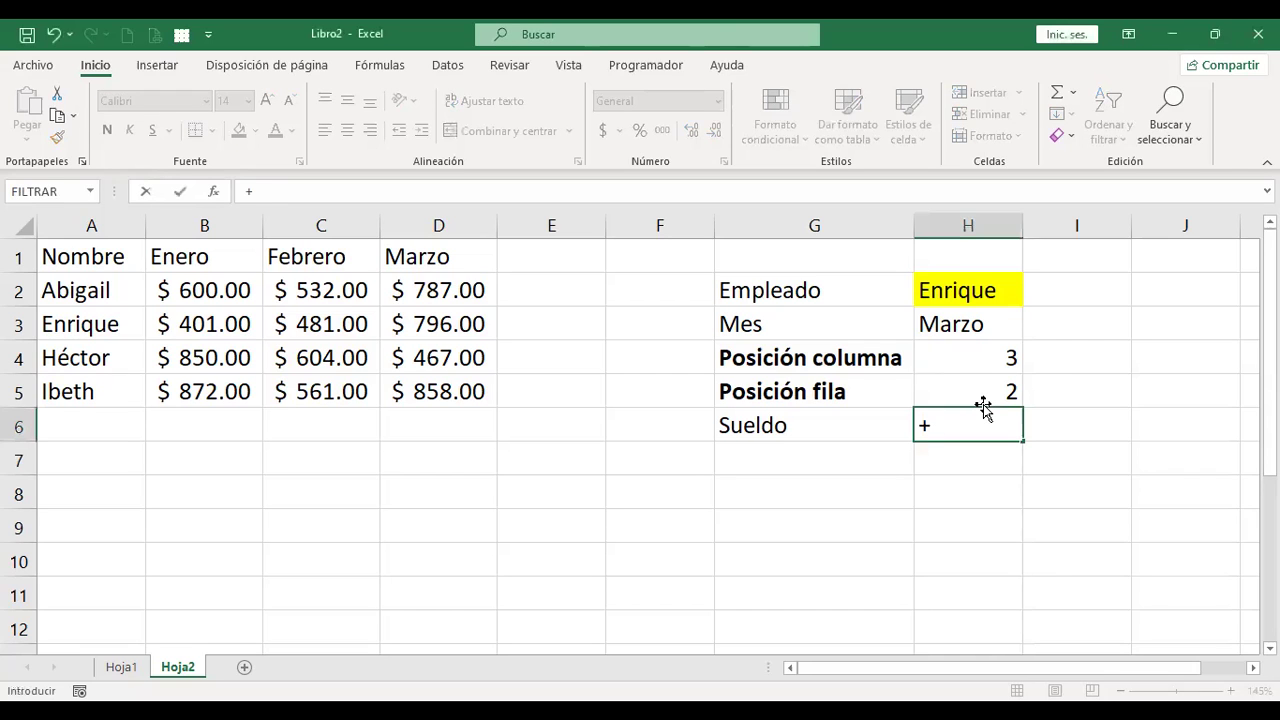
pyautogui.write('busc')
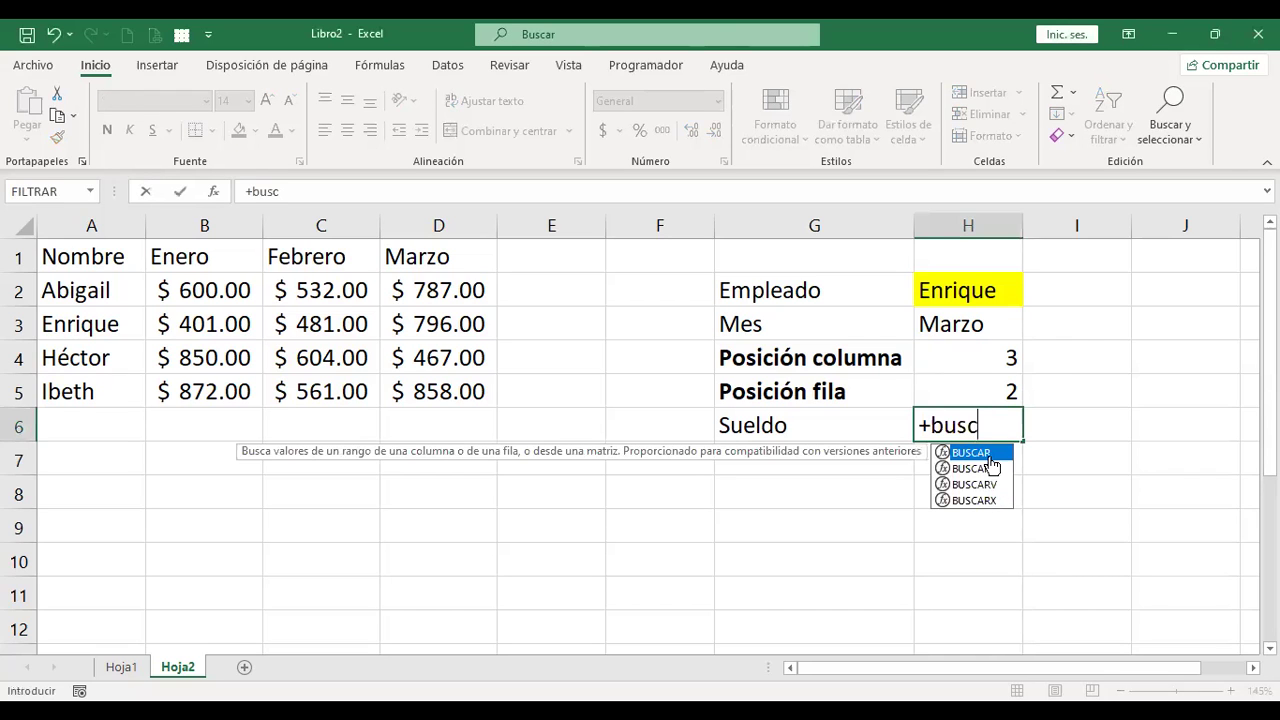
pyautogui.press('Down')
pyautogui.press('Down')
pyautogui.press('Tab')
pyautogui.click(962, 288)
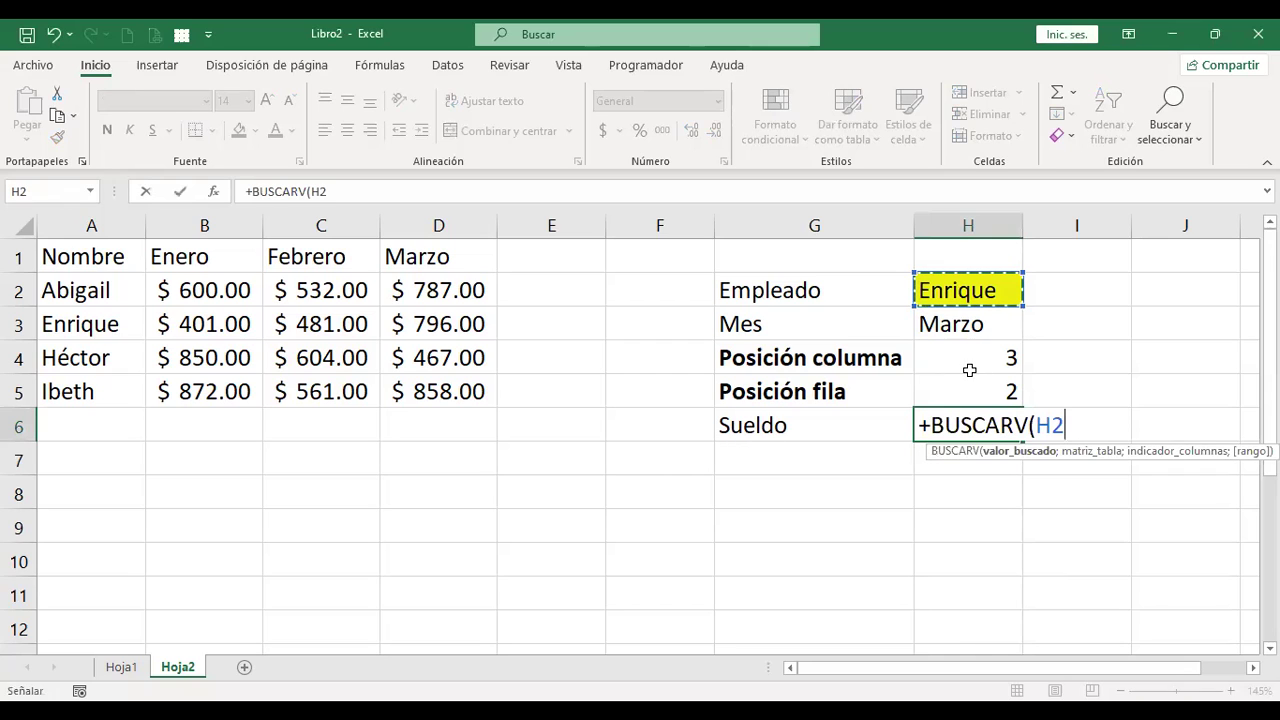
pyautogui.write(';')
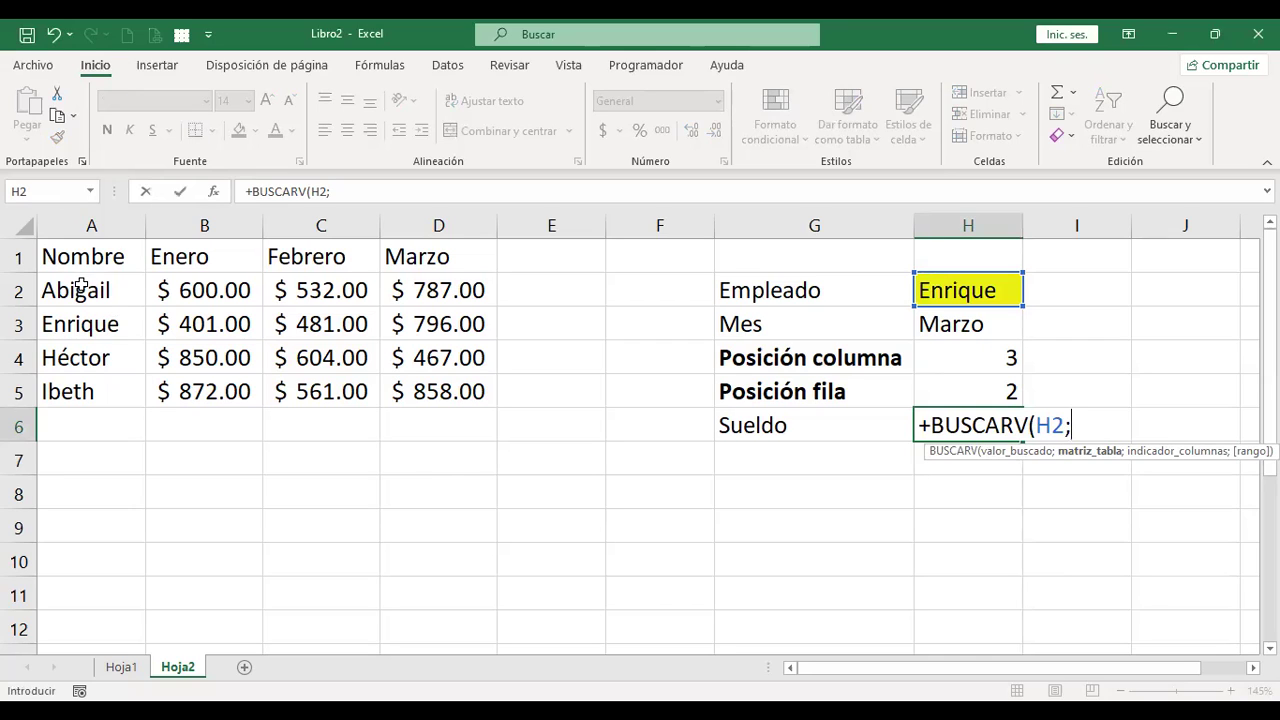
pyautogui.press('alt')
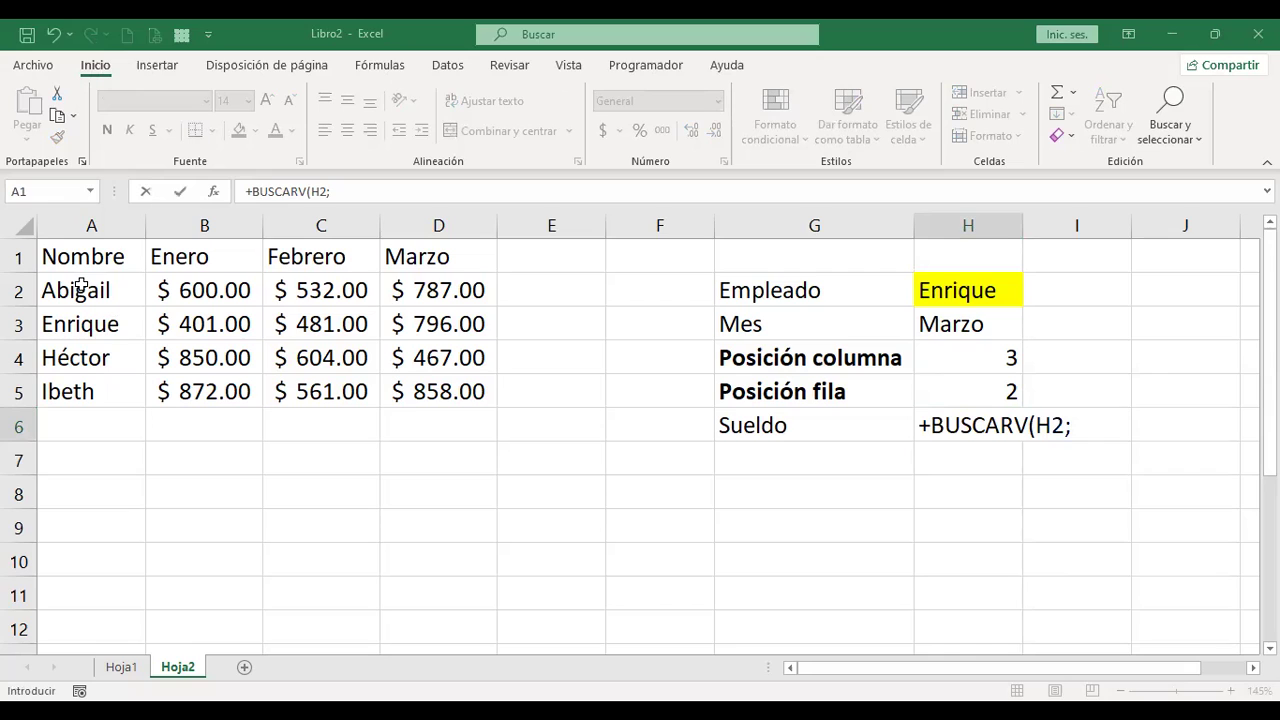
pyautogui.press('alt')
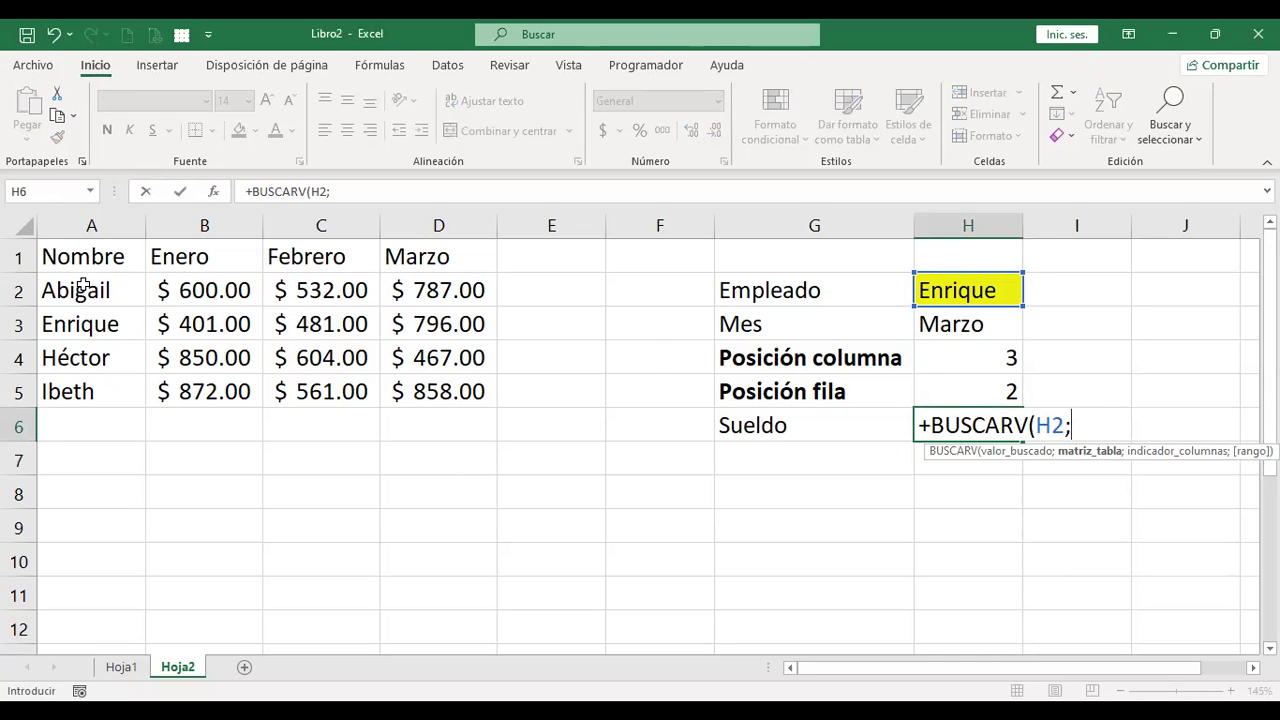
# Complete the Sueldo formula as =+BUSCARV(H2;A2:D5;3), returning 481, and compare it with C3.
pyautogui.moveTo(84, 287)
pyautogui.mouseDown()
pyautogui.moveTo(381, 325)
pyautogui.moveTo(429, 374)
pyautogui.mouseUp()
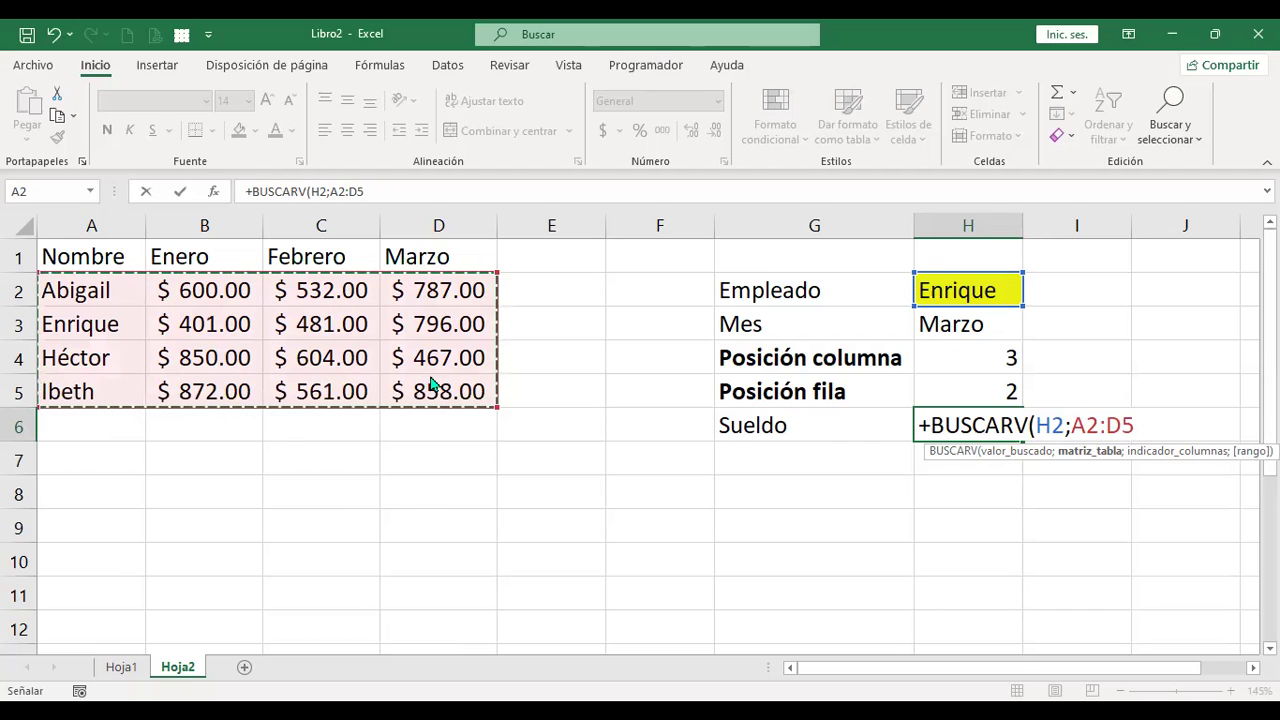
pyautogui.press('Escape')
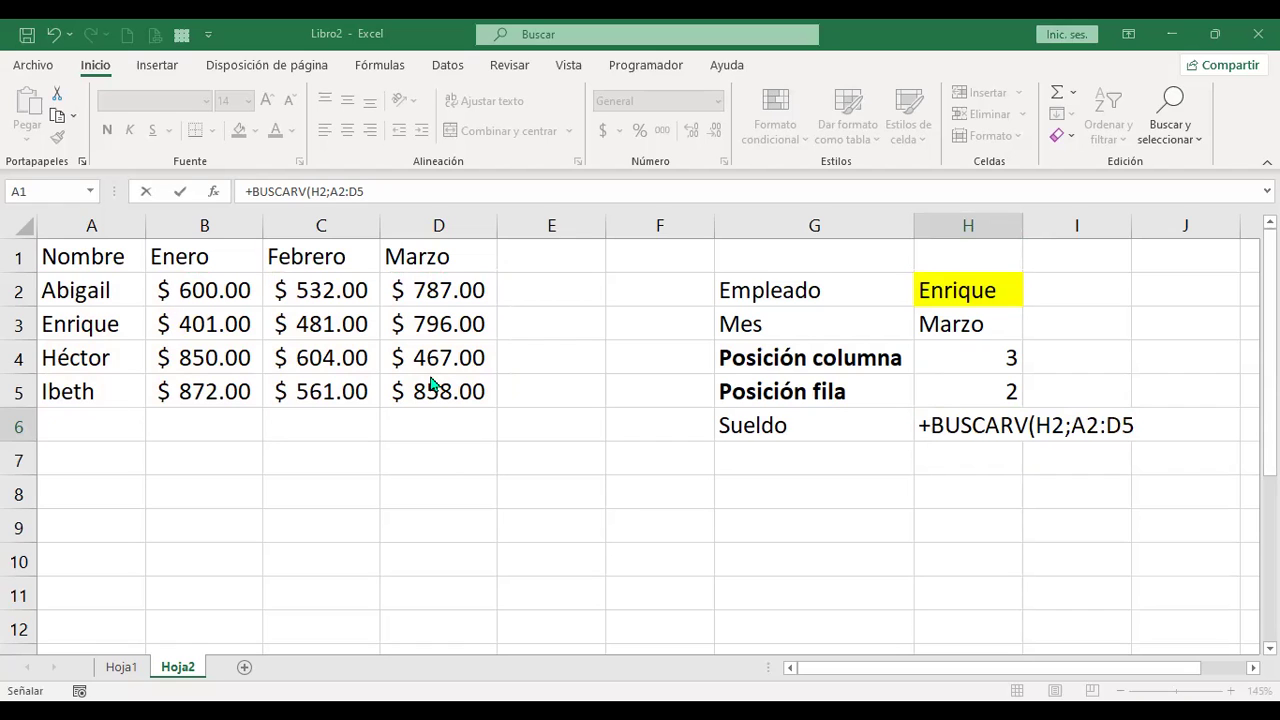
pyautogui.write(';')
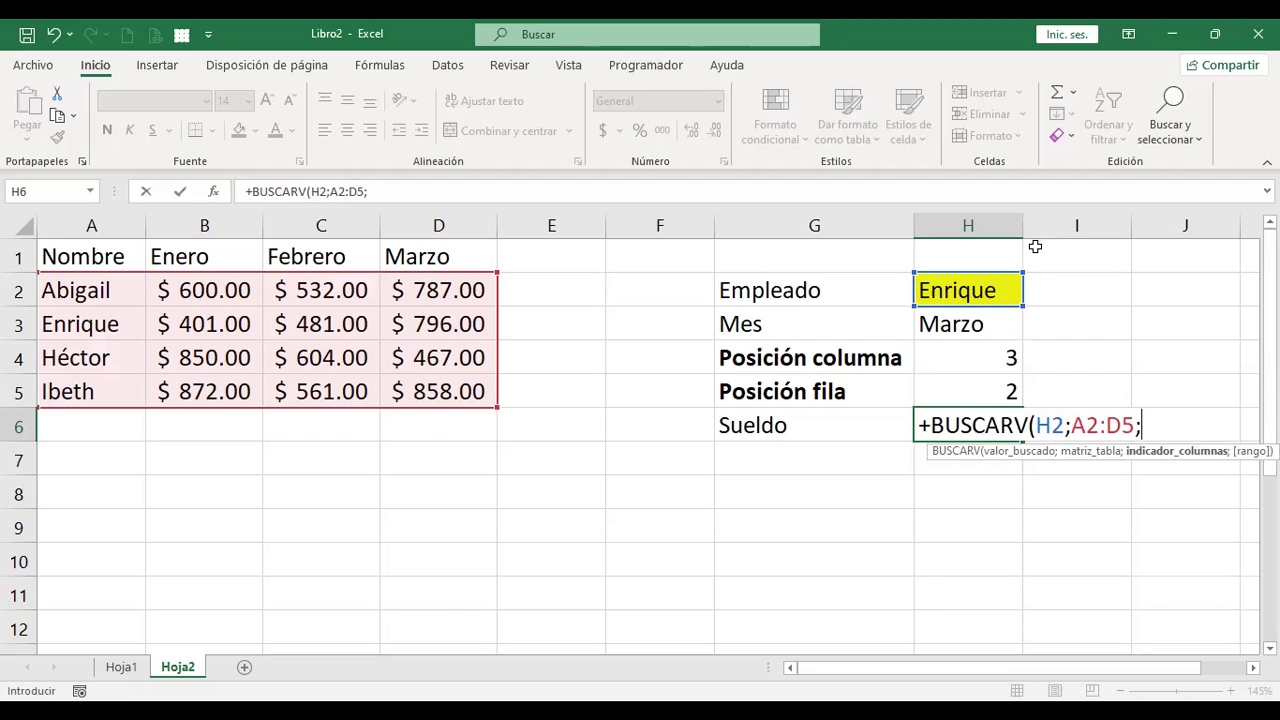
pyautogui.write('3')
pyautogui.hotkey('ctrl', 'Return')
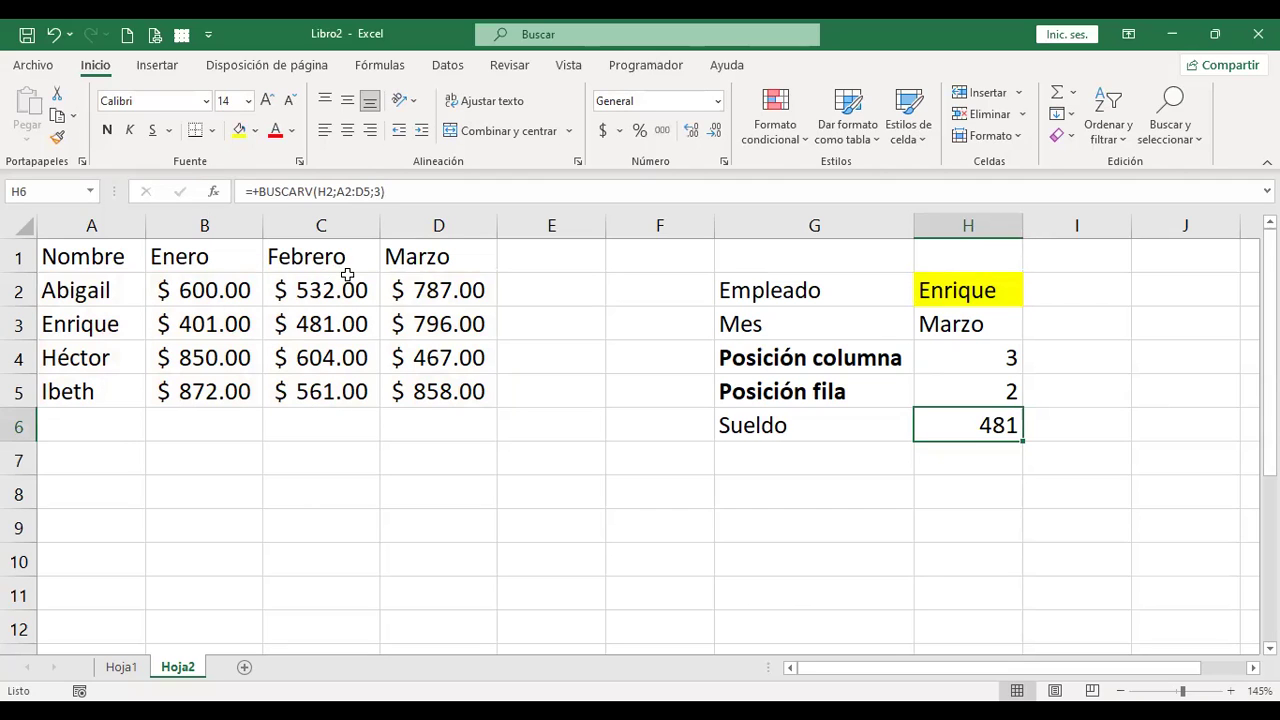
pyautogui.click(325, 325)
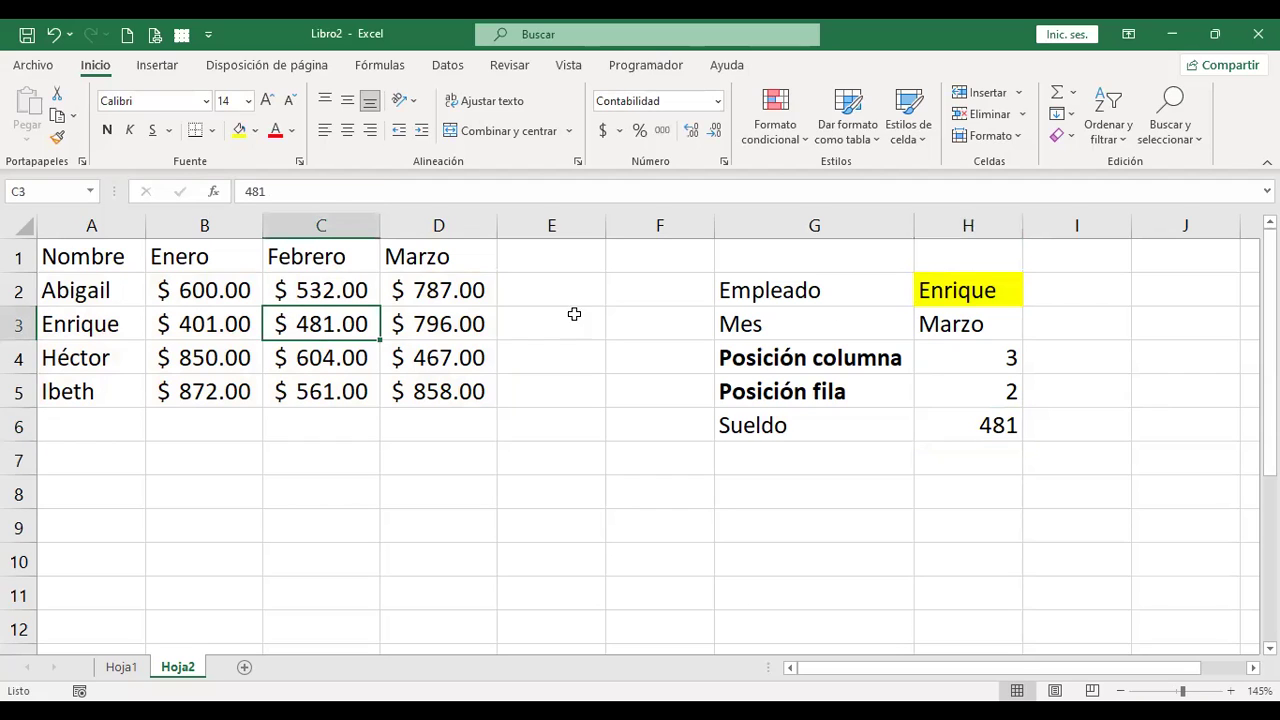
# Change the Sueldo lookup's column index from 3 to 4 so H6 returns 796.
pyautogui.click(970, 423)
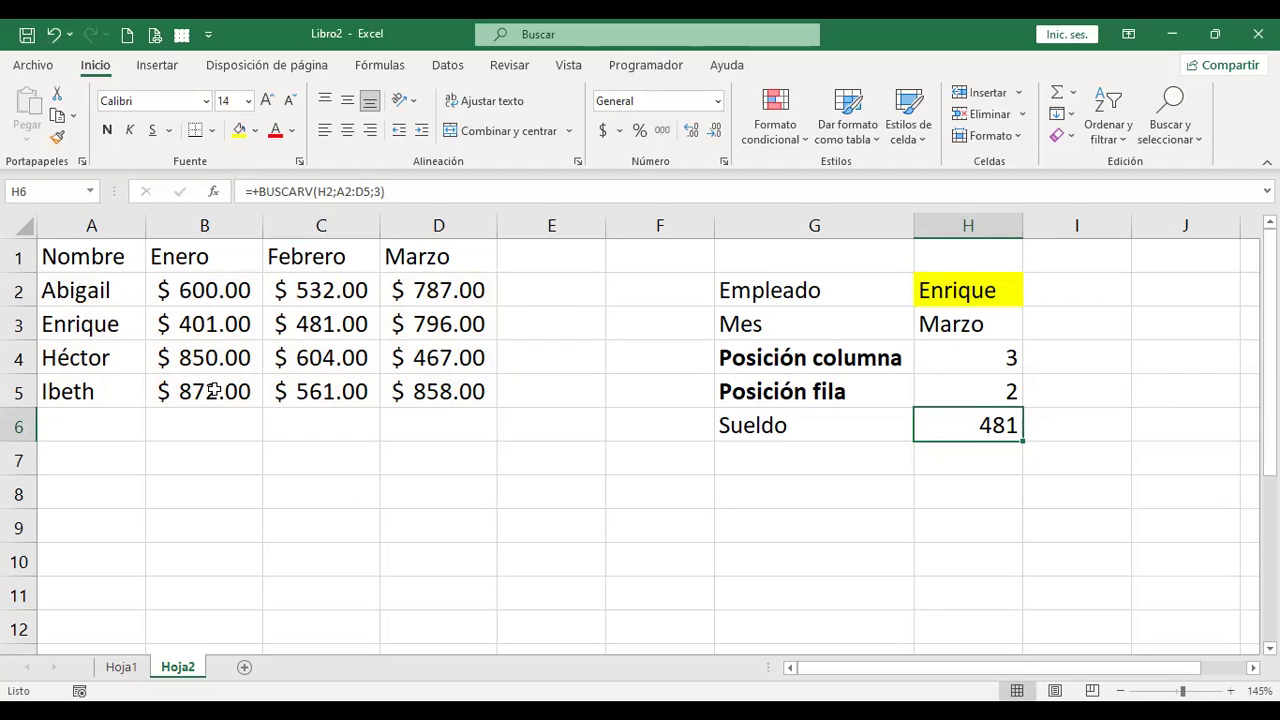
pyautogui.doubleClick(916, 437)
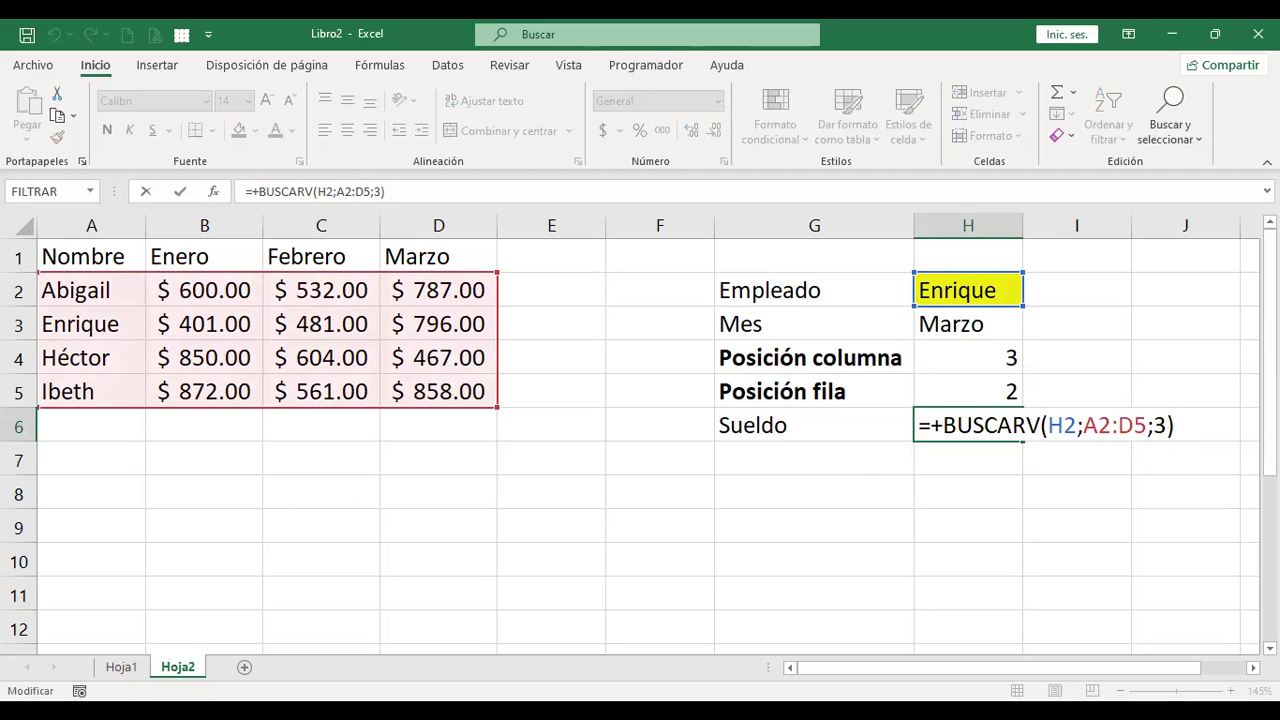
pyautogui.press('BackSpace')
pyautogui.write('4')
pyautogui.hotkey('ctrl', 'Return')
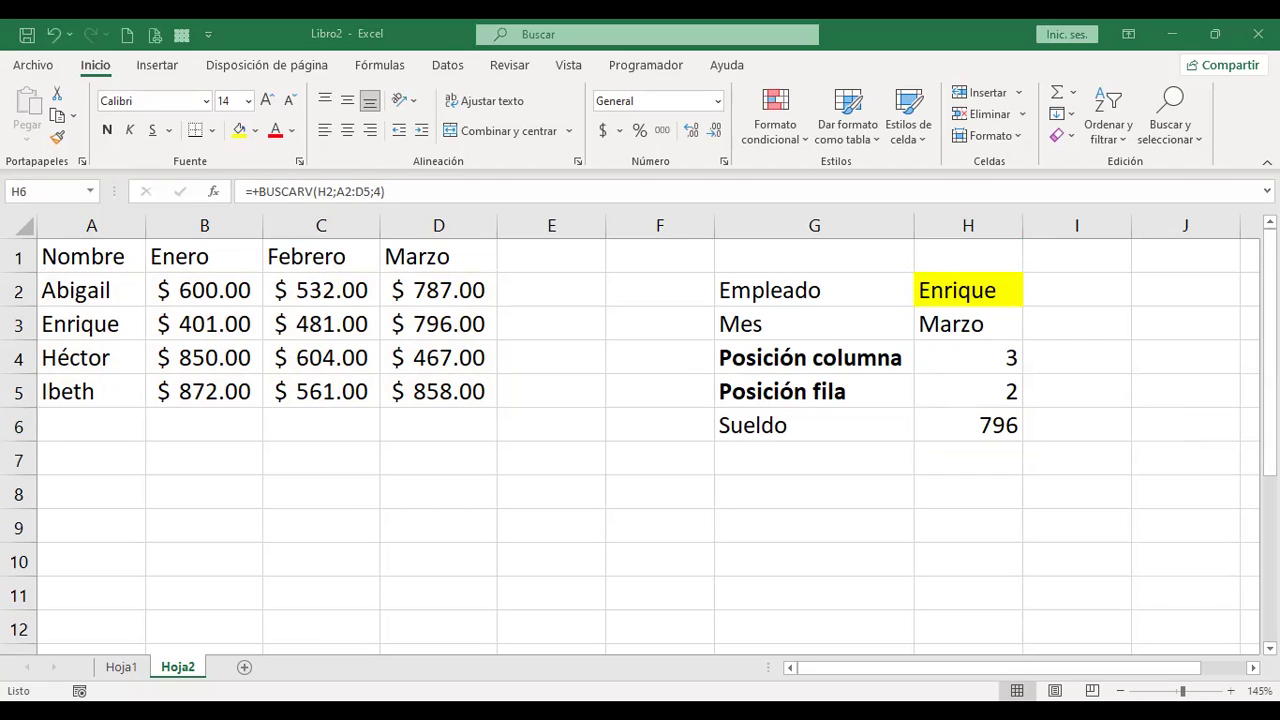
pyautogui.press('F2')
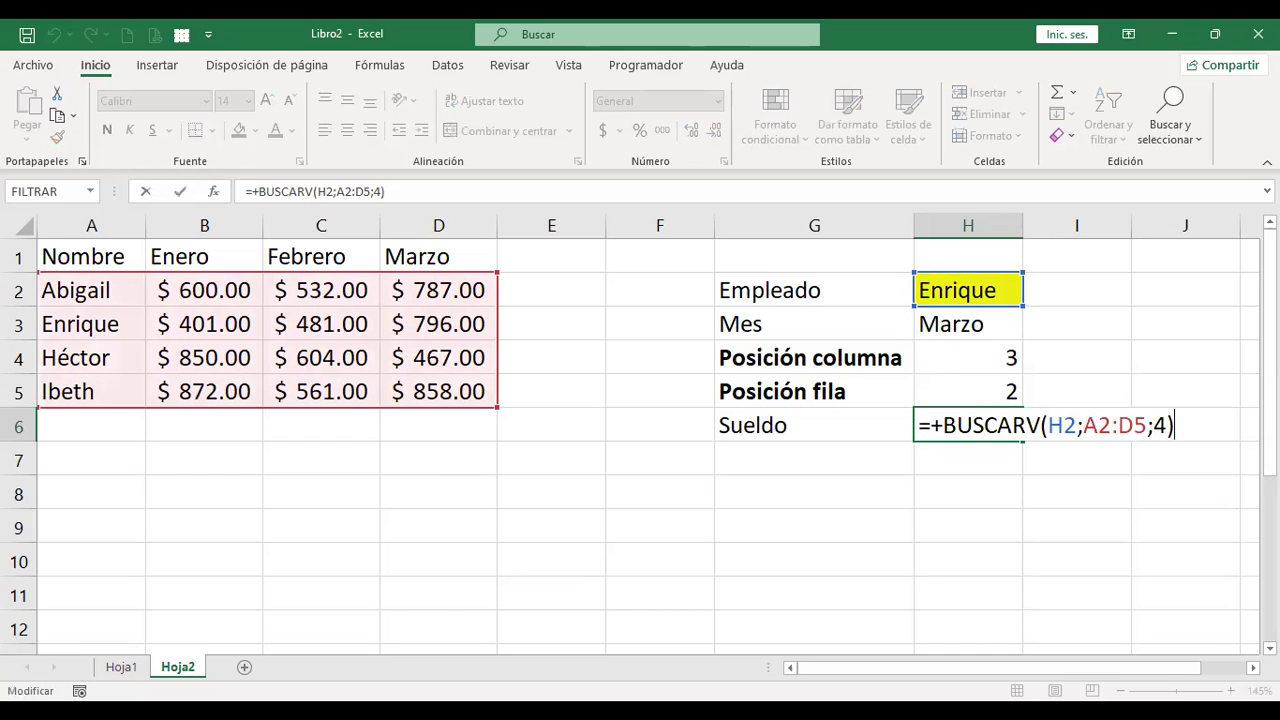
pyautogui.press('Left')
pyautogui.hotkey('shift', 'Left')
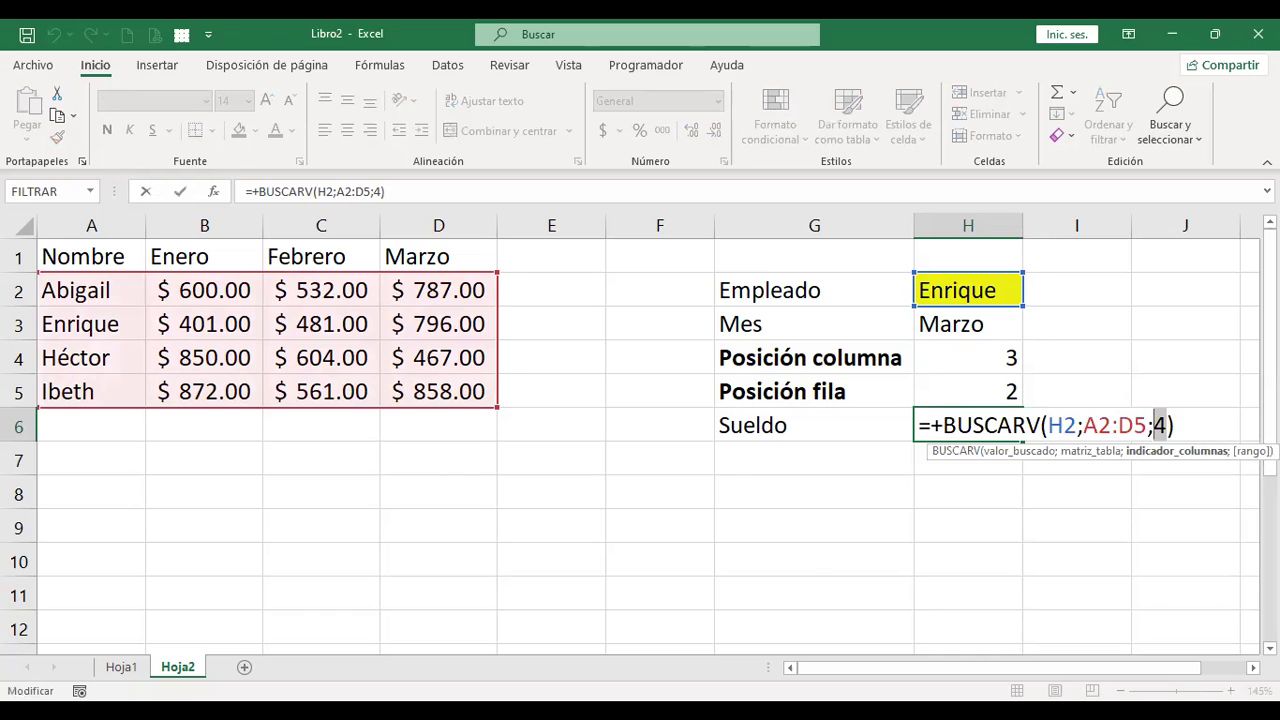
pyautogui.hotkey('shift', 'Return')
# Copy the COINCIDIR(H3;B1:D1;0) expression from H4's formula.
pyautogui.press('Up')
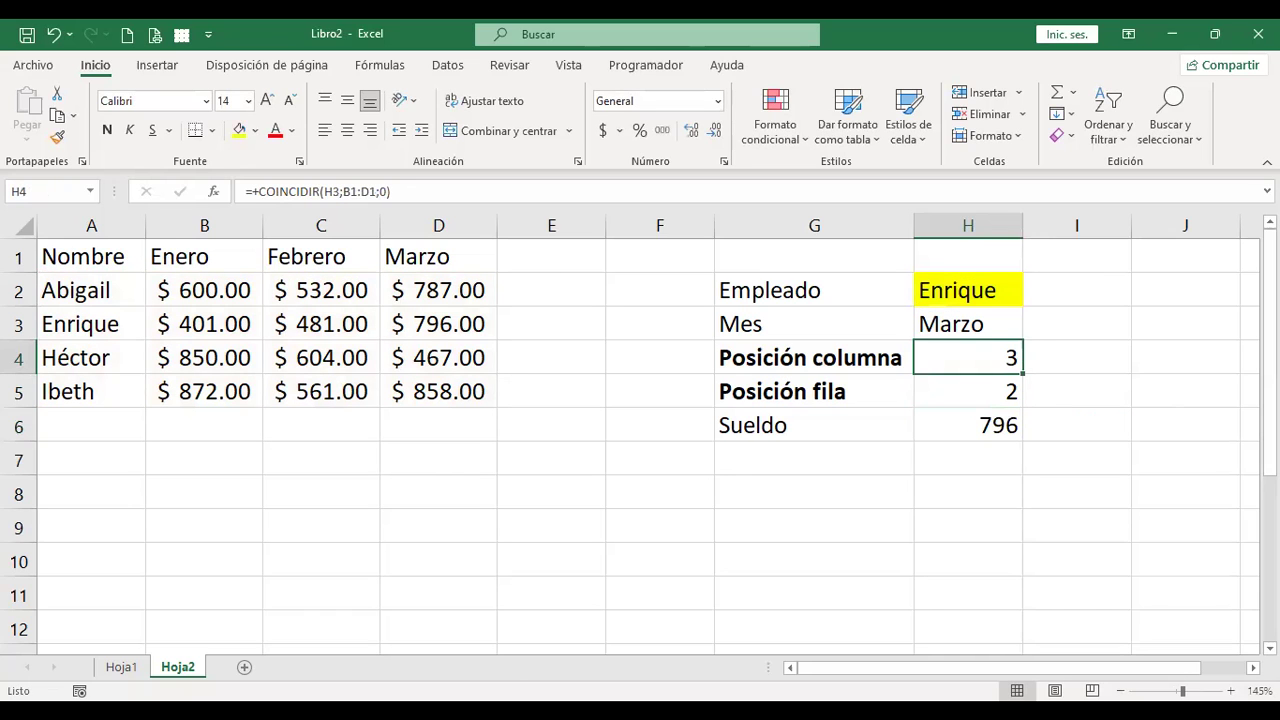
pyautogui.press('F2')
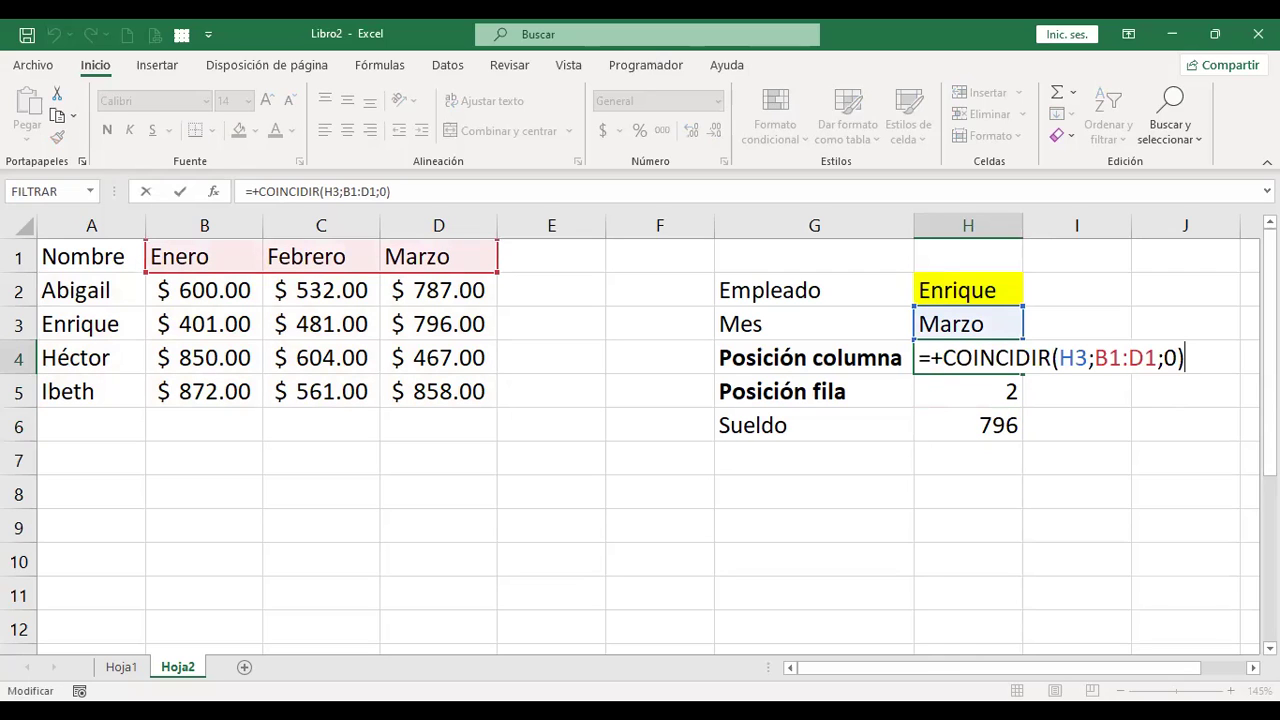
pyautogui.moveTo(1184, 357); pyautogui.dragTo(942, 357)
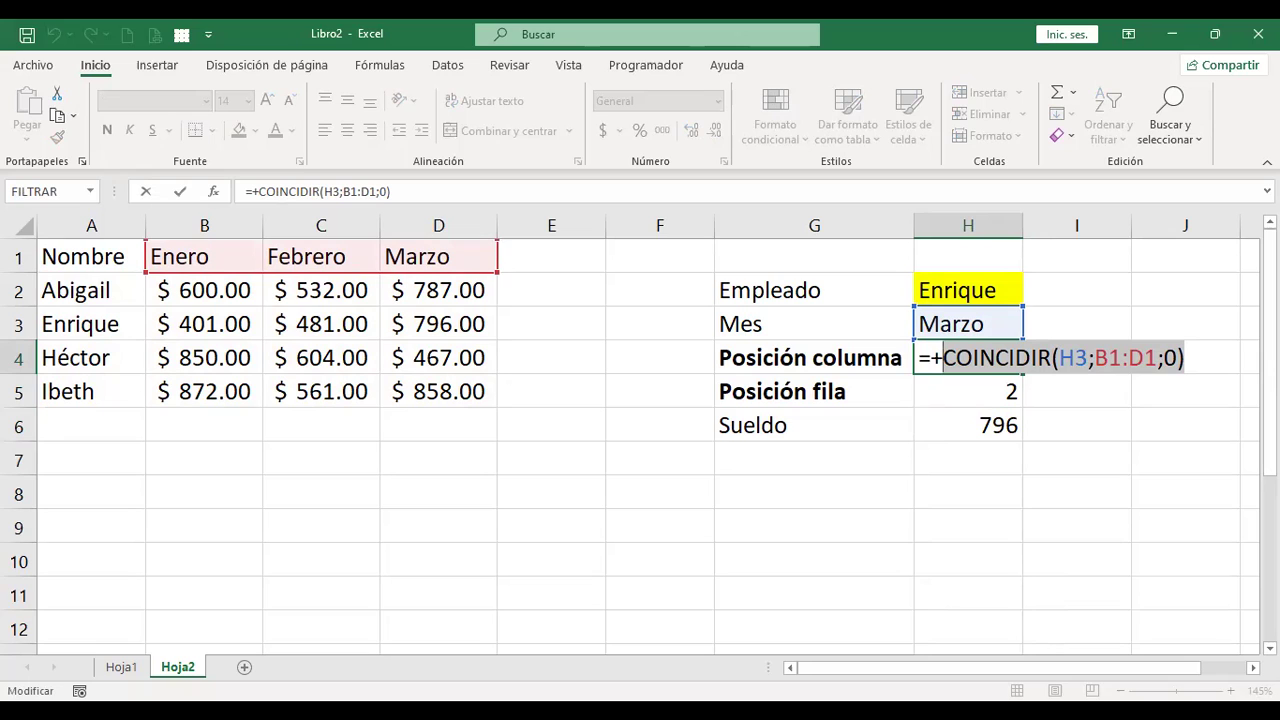
pyautogui.hotkey('ctrl', 'c')
pyautogui.press('Return')
# Paste the COINCIDIR expression over the column index 4 in H6's BUSCARV formula.
pyautogui.press('F2')
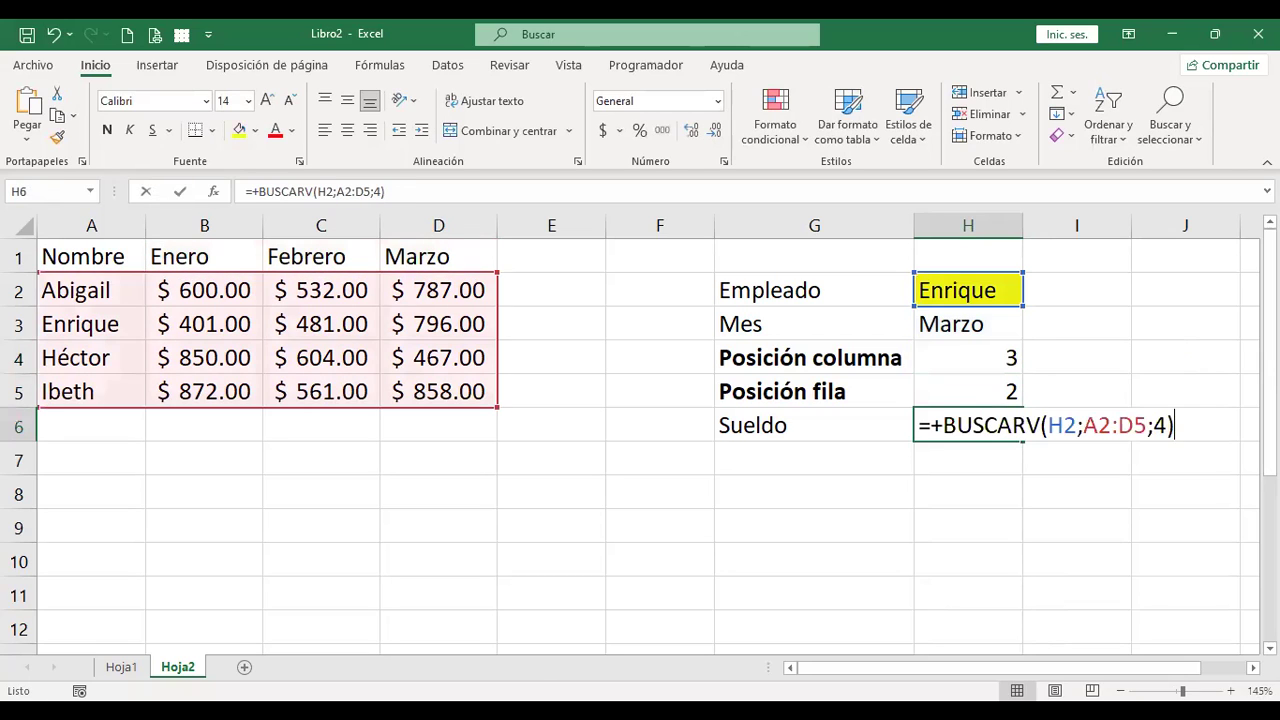
pyautogui.doubleClick(1159, 425)
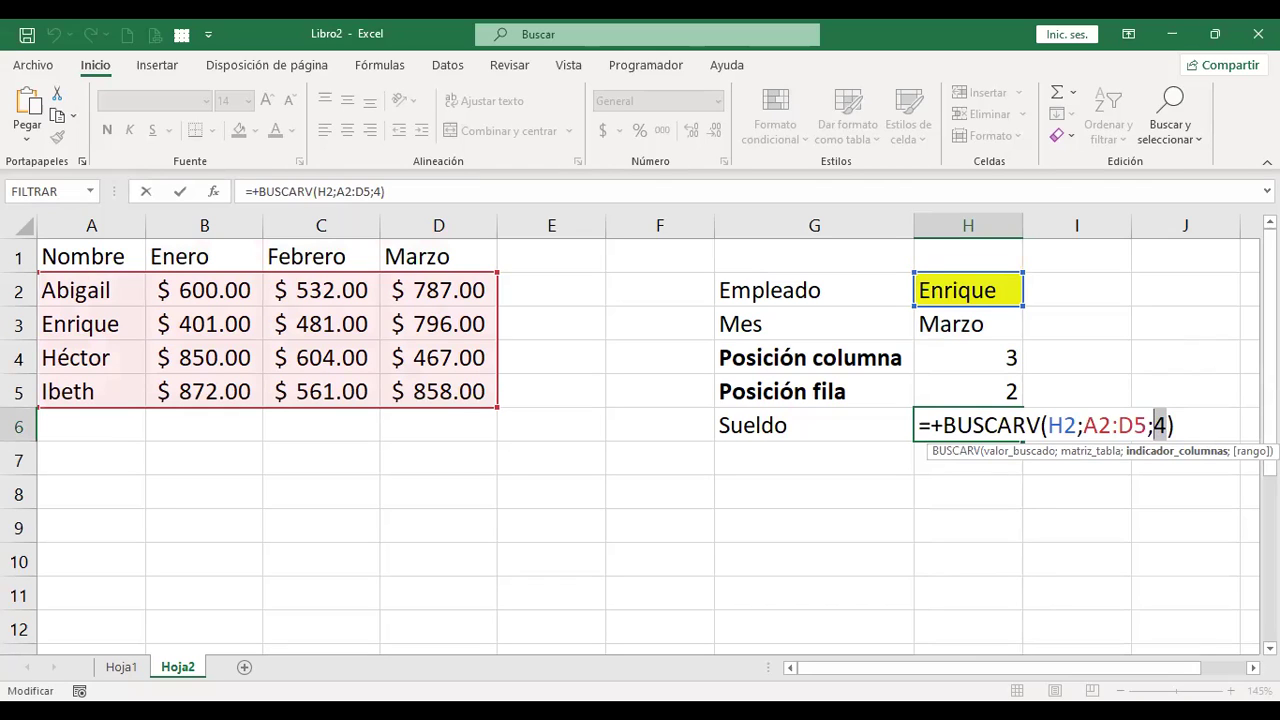
pyautogui.hotkey('ctrl', 'v')
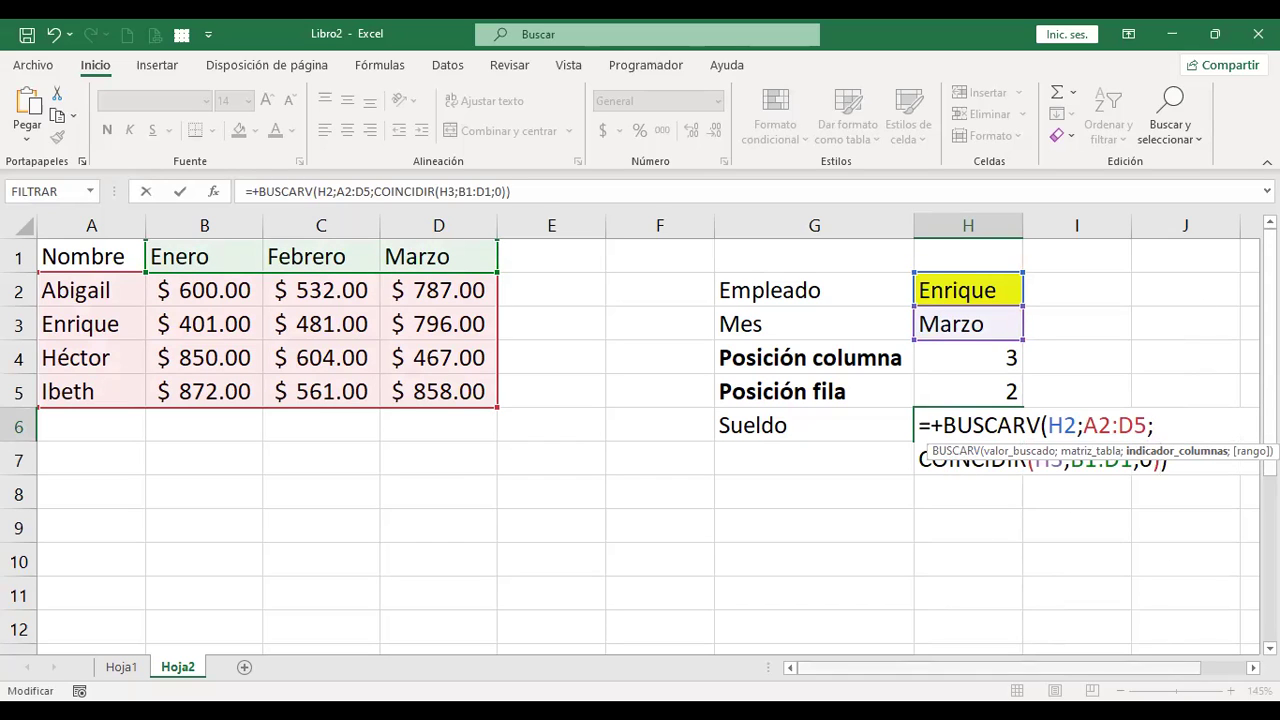
pyautogui.moveTo(1172, 667); pyautogui.dragTo(1234, 667)
pyautogui.click(1003, 425)
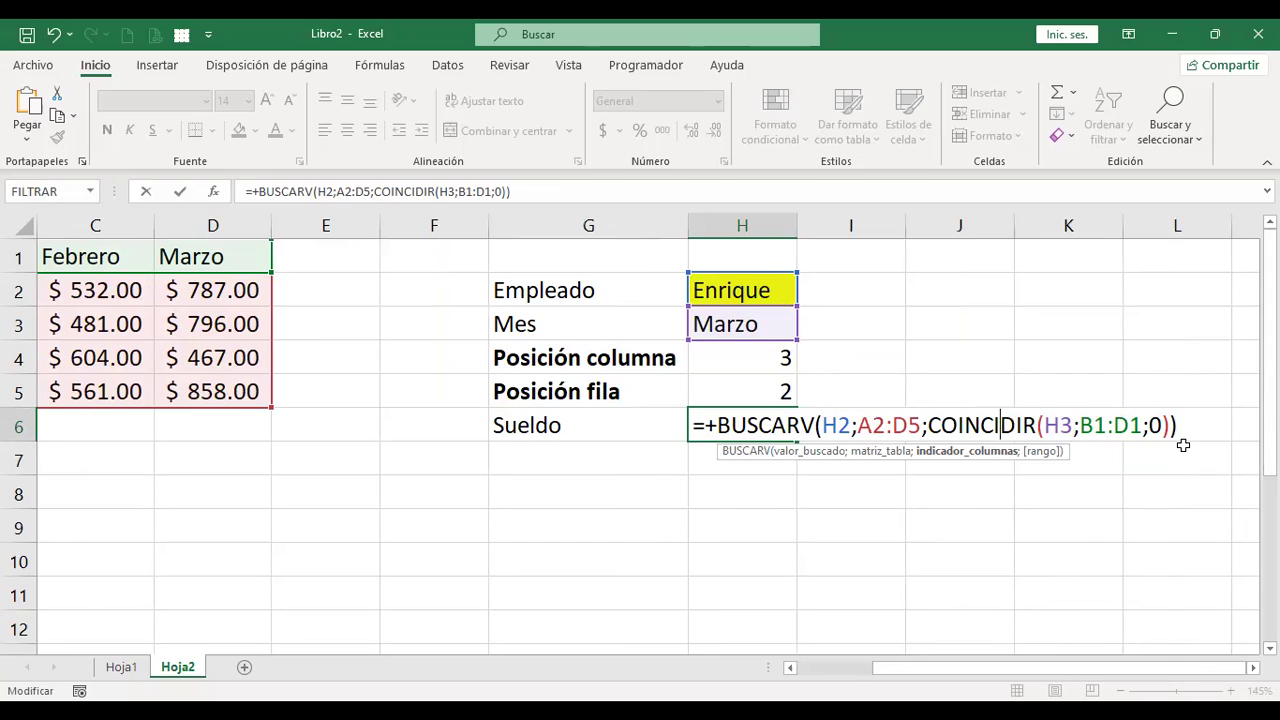
pyautogui.click(764, 416)
pyautogui.press('Right')
pyautogui.press('Right')
pyautogui.press('Right')
pyautogui.press('Right')
pyautogui.press('Right')
pyautogui.press('Right')
pyautogui.press('Right')
pyautogui.press('Right')
pyautogui.press('Right')
pyautogui.press('Right')
pyautogui.press('Right')
pyautogui.press('Right')
pyautogui.press('Right')
pyautogui.press('Right')
pyautogui.press('Right')
pyautogui.press('Right')
pyautogui.press('Right')
pyautogui.press('Right')
pyautogui.press('Right')
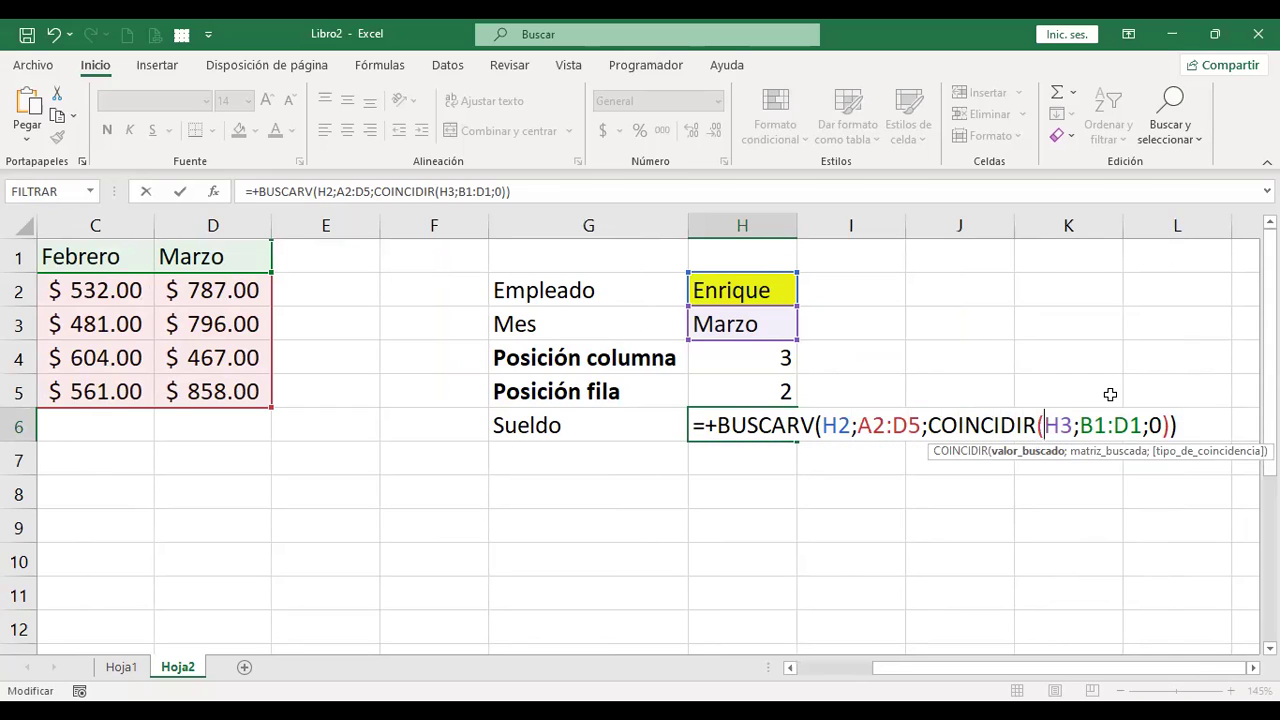
pyautogui.press('Left')
pyautogui.press('Left')
pyautogui.press('Left')
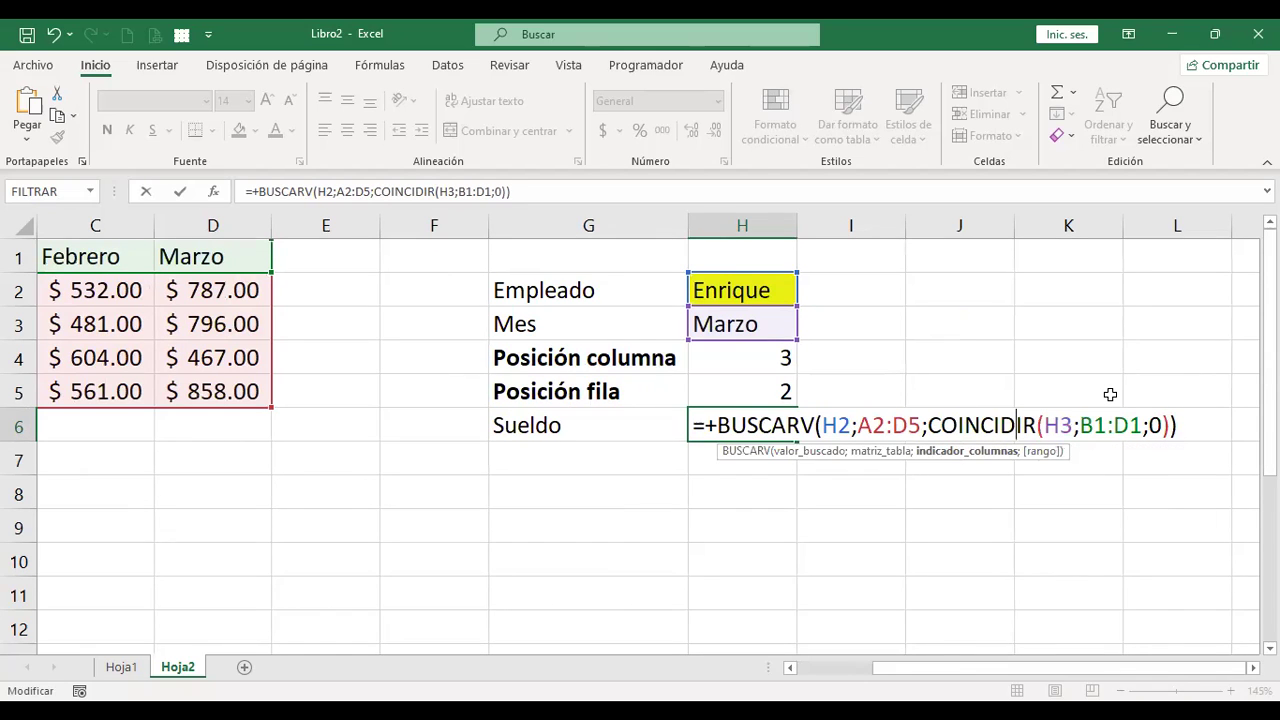
pyautogui.hotkey('ctrl', 'Return')
pyautogui.press('Left')
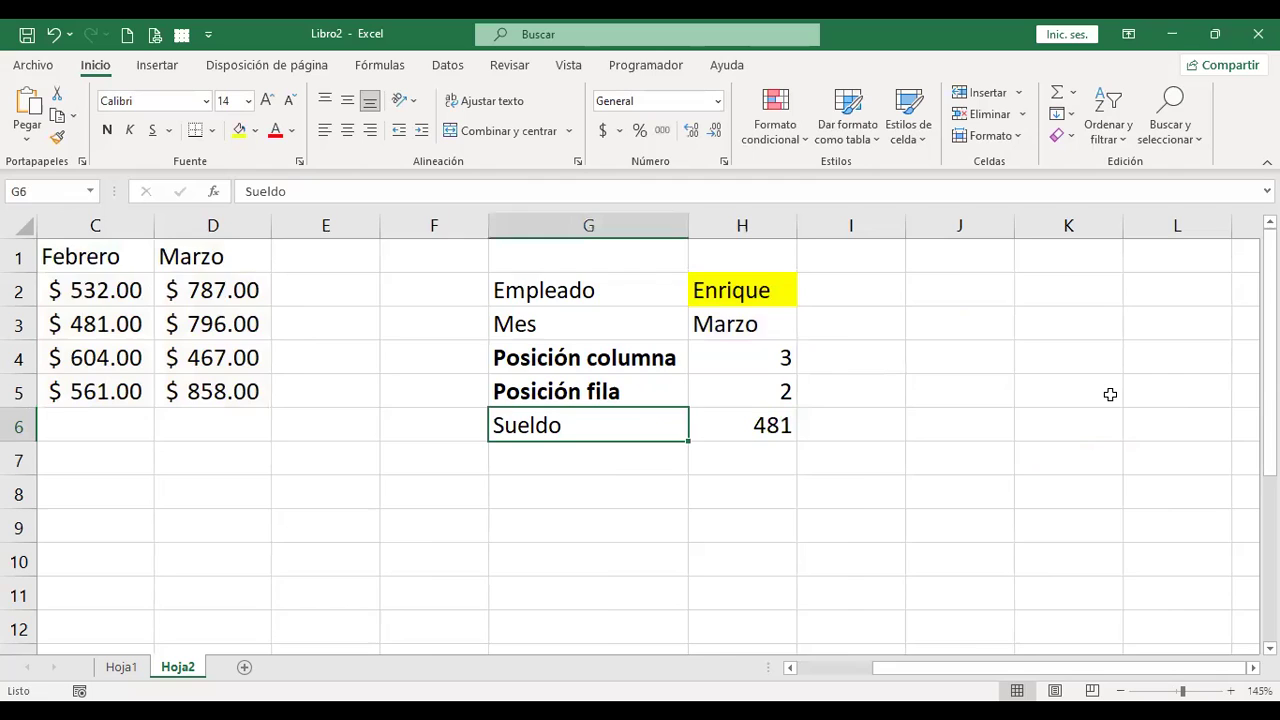
pyautogui.press('Left')
pyautogui.press('Left')
pyautogui.press('Left')
# Set Mes in H3 to Enero from its dropdown and inspect the Sueldo formula.
pyautogui.press('Left')
pyautogui.press('Right')
pyautogui.press('Right')
pyautogui.press('Right')
pyautogui.press('Right')
pyautogui.press('Right')
pyautogui.press('Right')
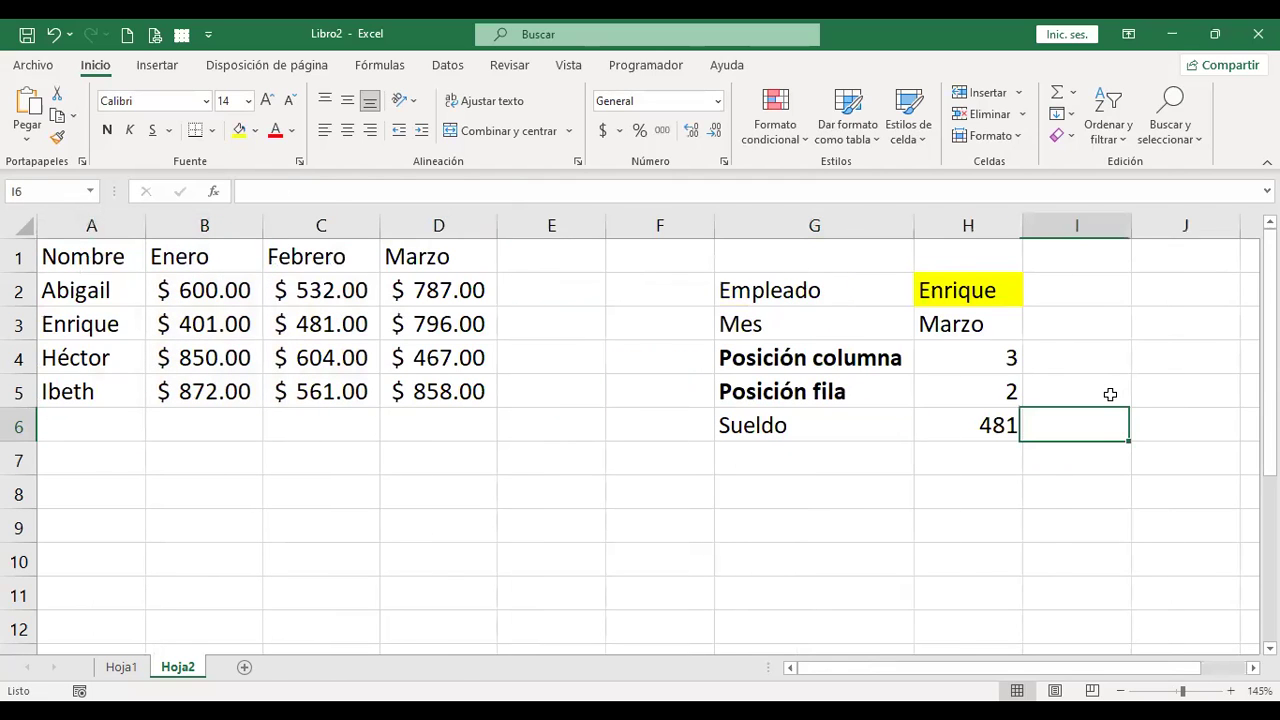
pyautogui.press('Left')
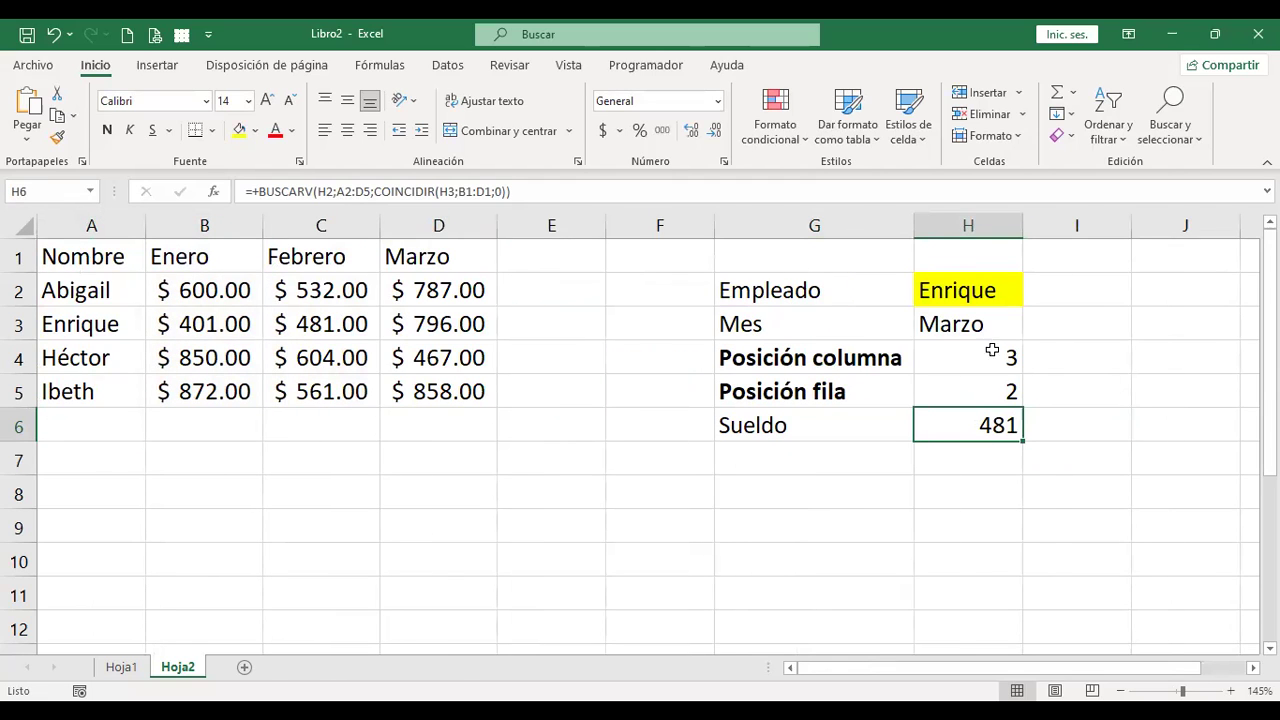
pyautogui.click(1012, 322)
pyautogui.click(1032, 330)
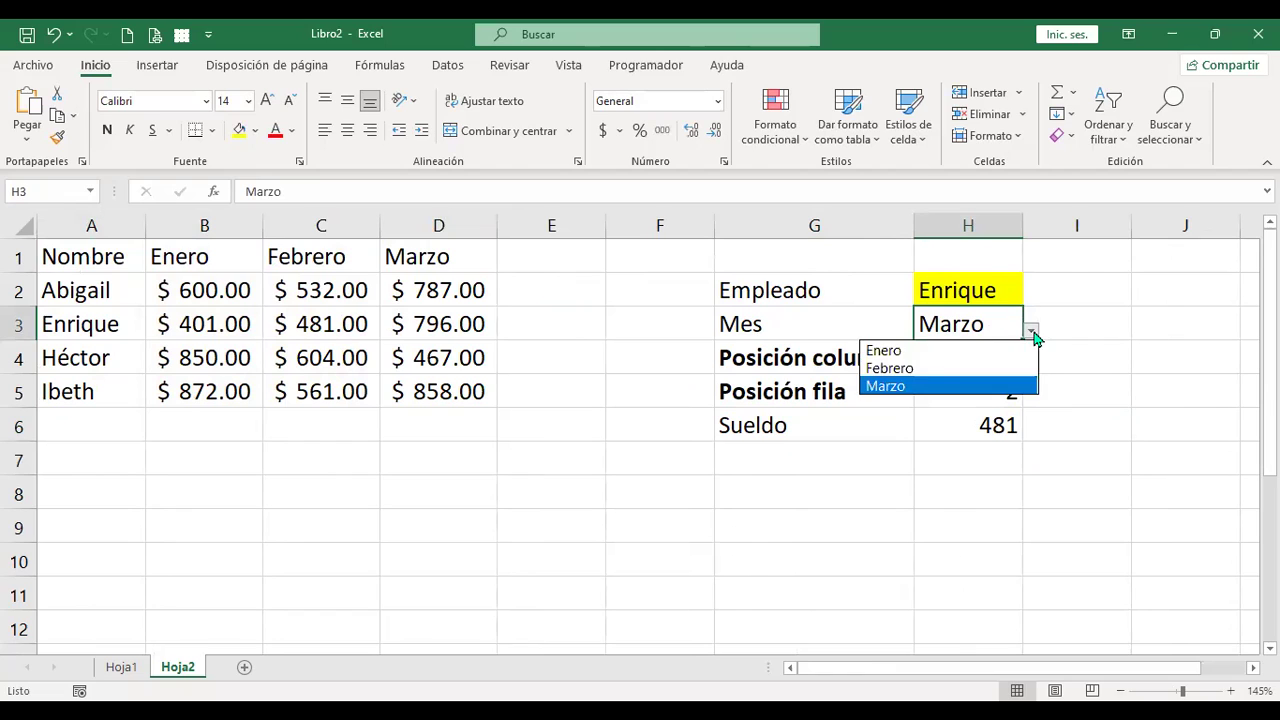
pyautogui.click(925, 358)
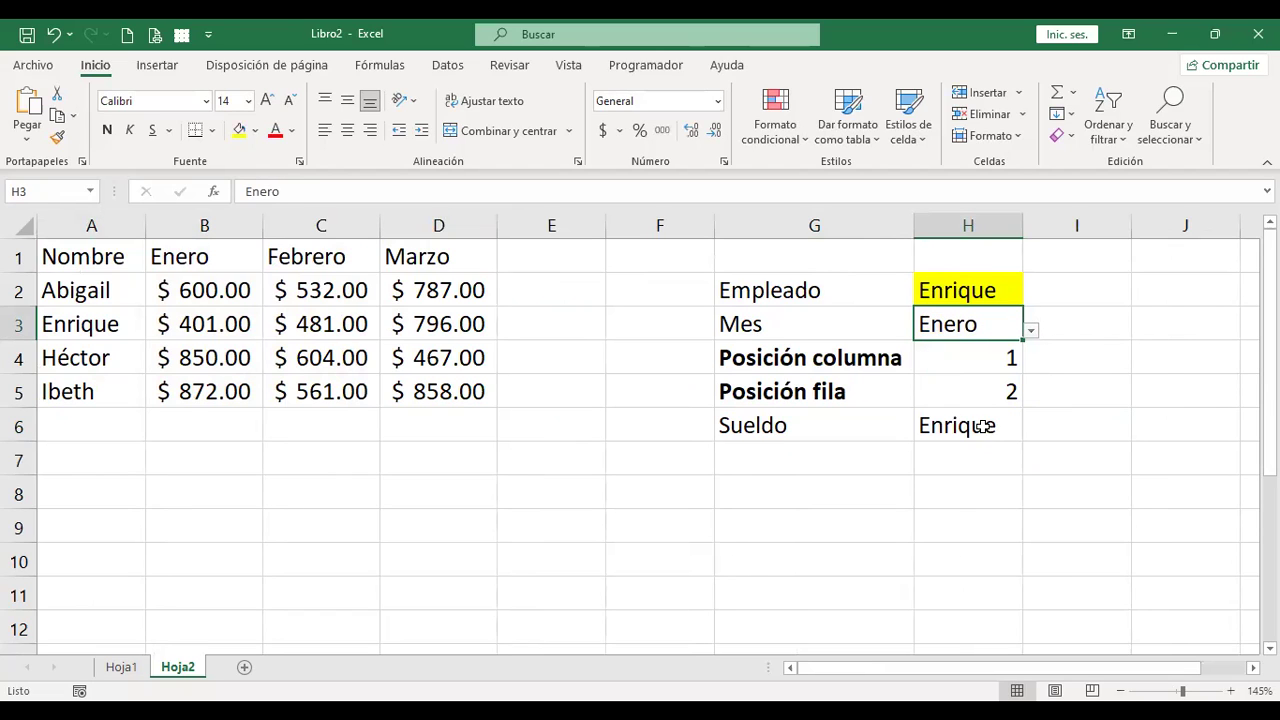
pyautogui.click(986, 427)
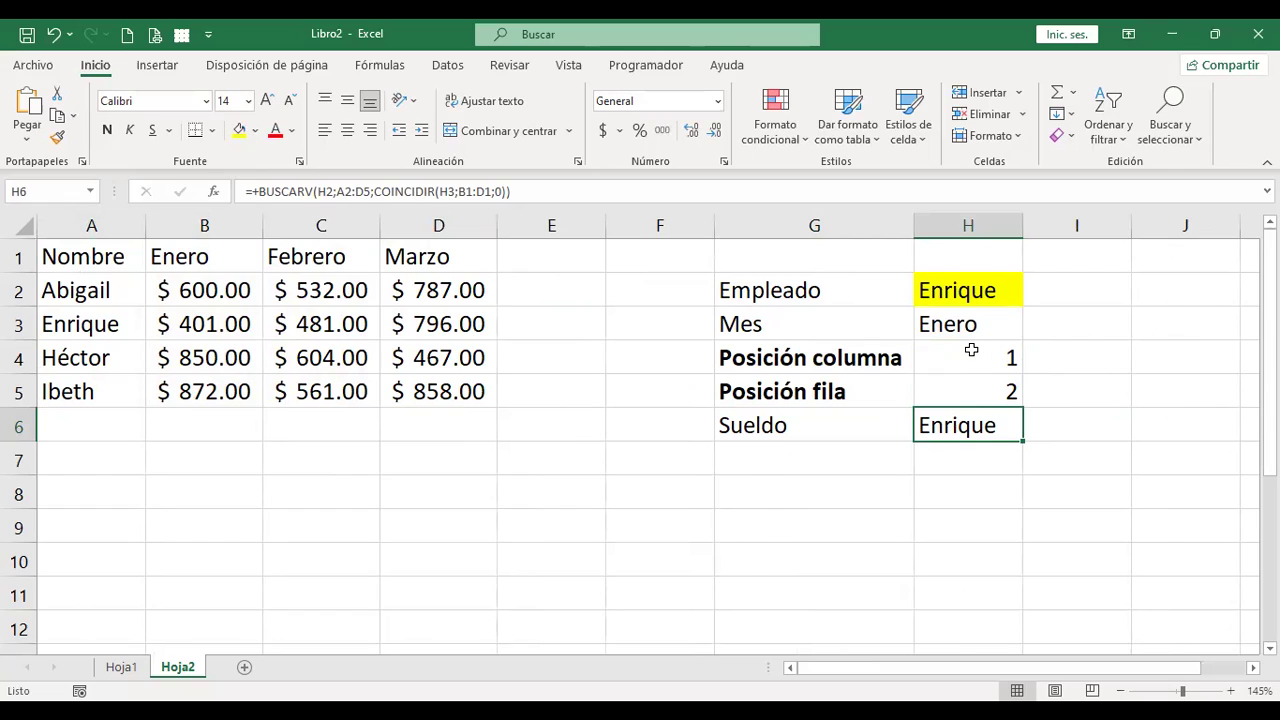
pyautogui.click(970, 351)
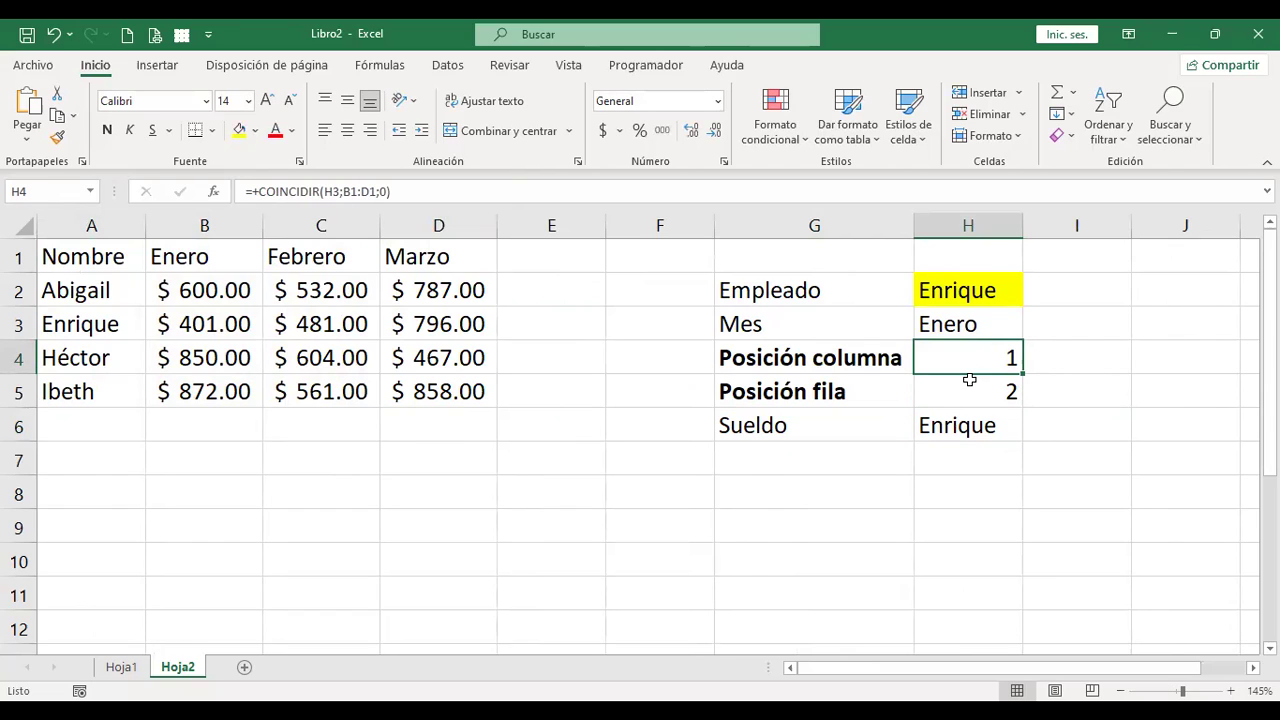
pyautogui.click(999, 432)
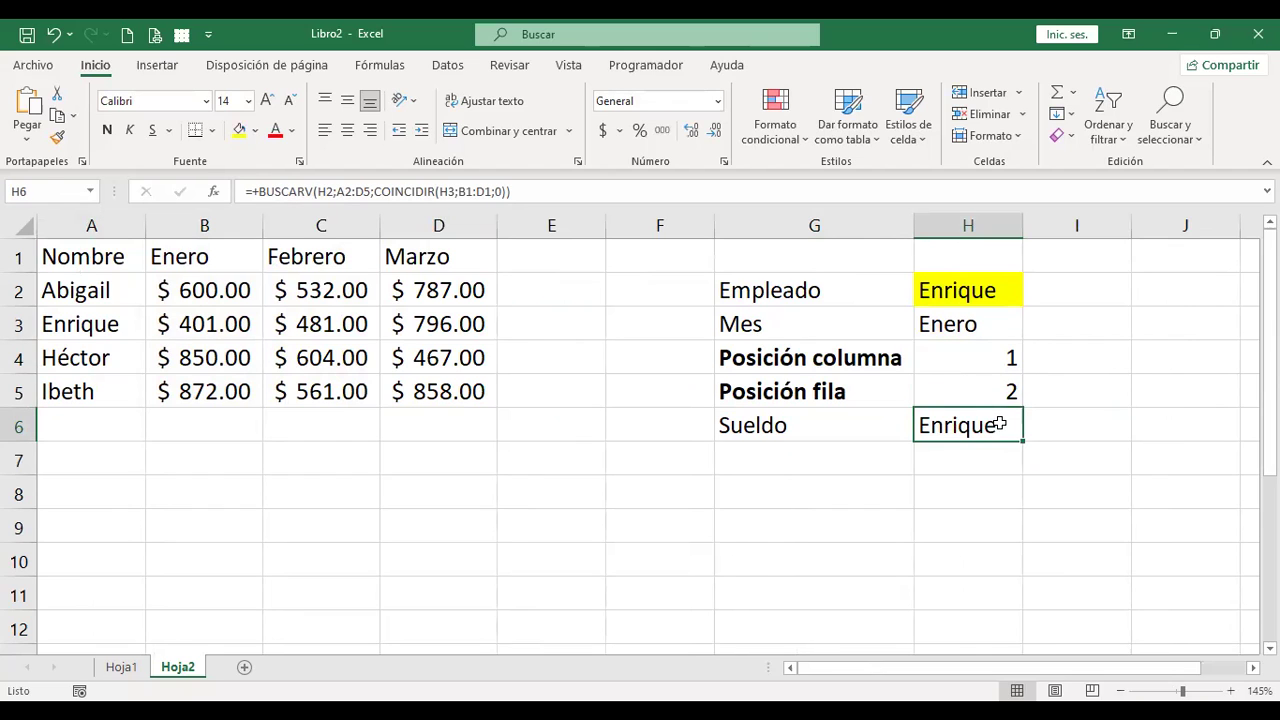
pyautogui.doubleClick(997, 424)
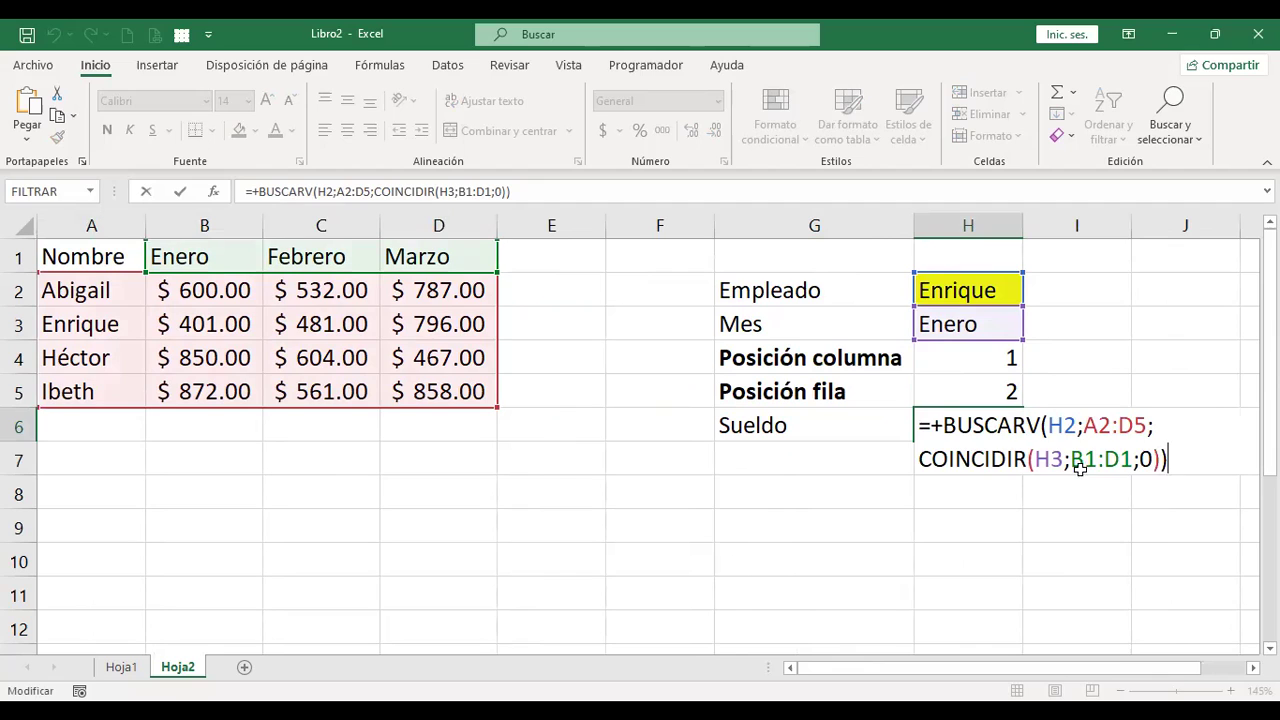
pyautogui.press('Return')
# Edit the B1:D1 range argument of H4's COINCIDIR so Posición columna reads 2.
pyautogui.click(992, 349)
pyautogui.doubleClick(992, 349)
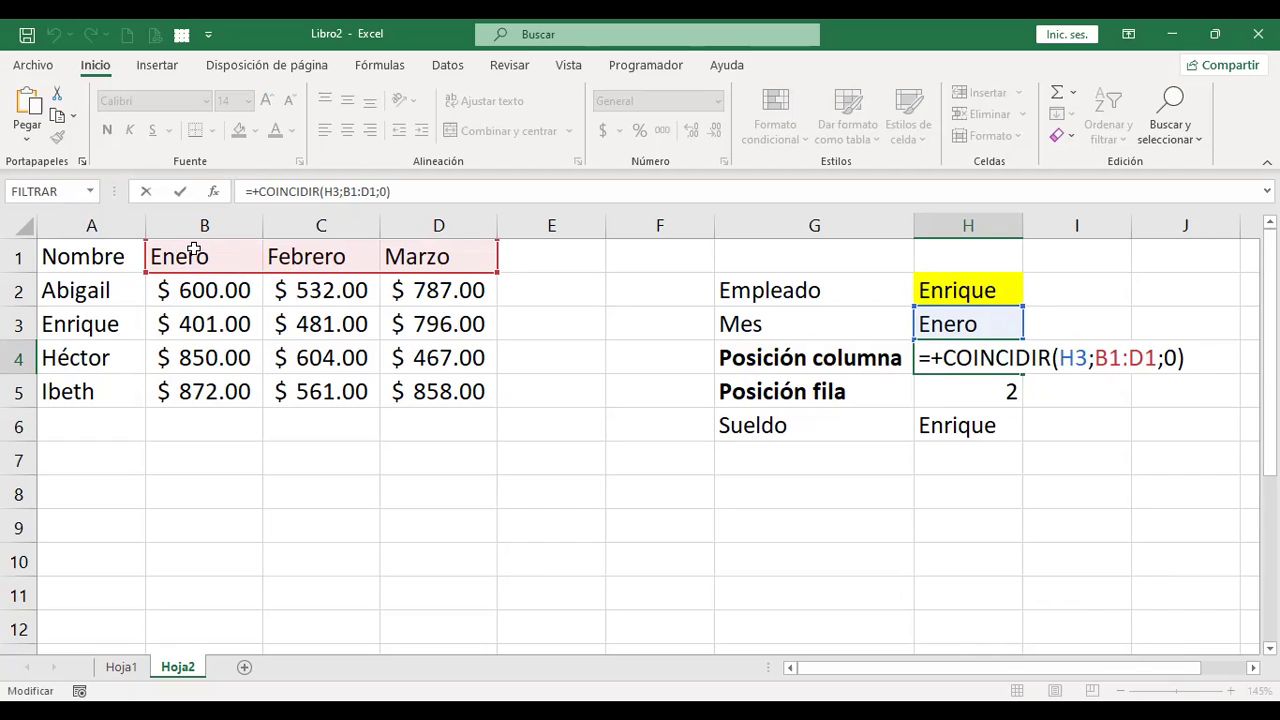
pyautogui.press('Return')
pyautogui.press('Up')
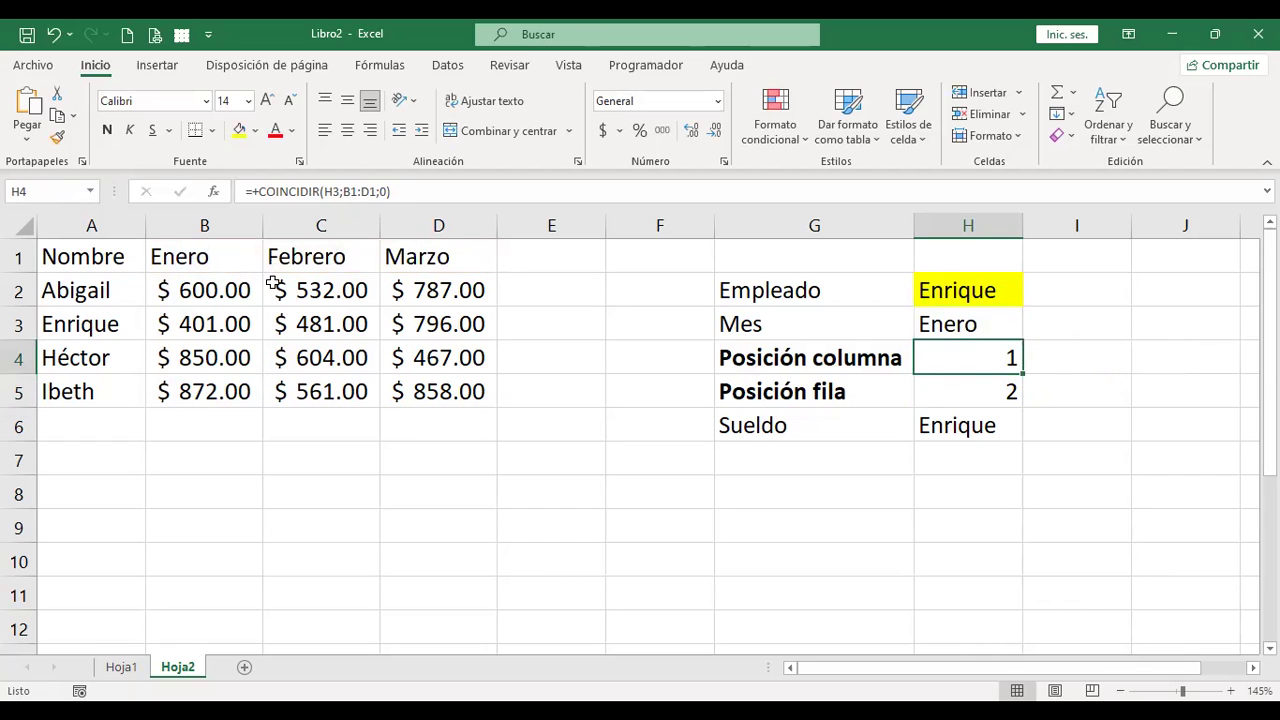
pyautogui.press('F2')
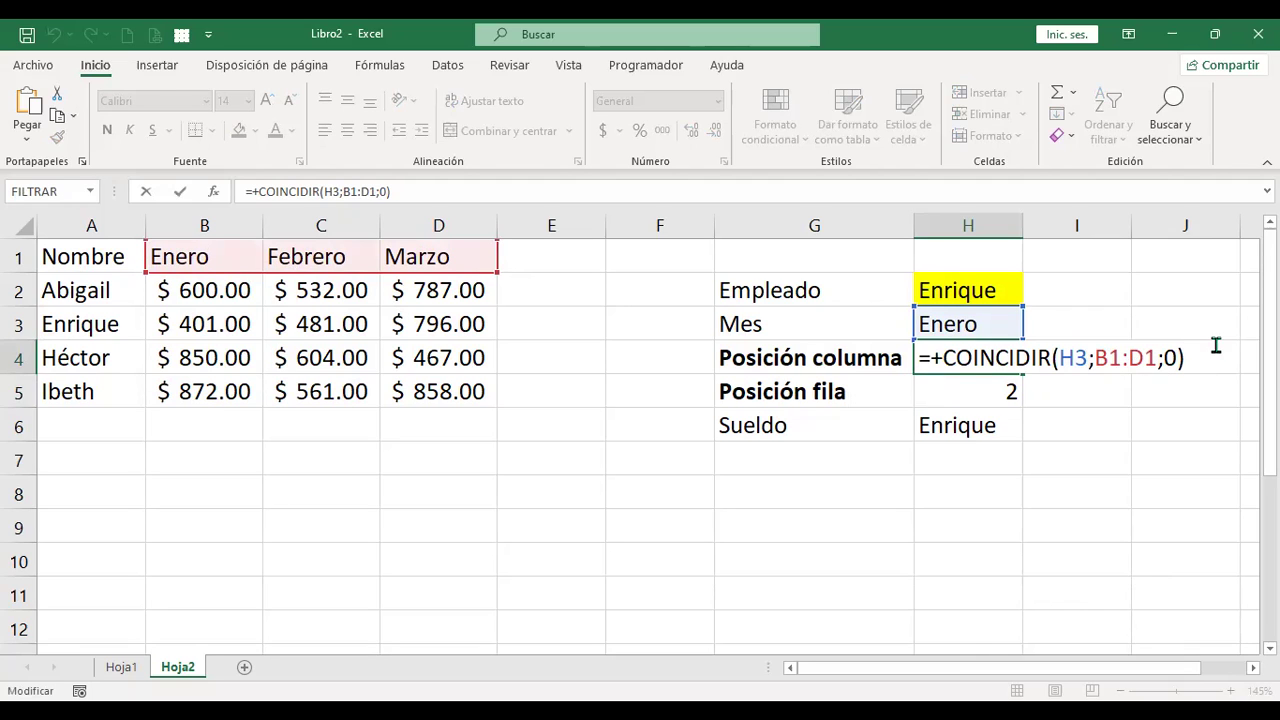
pyautogui.press('Left')
pyautogui.press('Left')
pyautogui.press('Left')
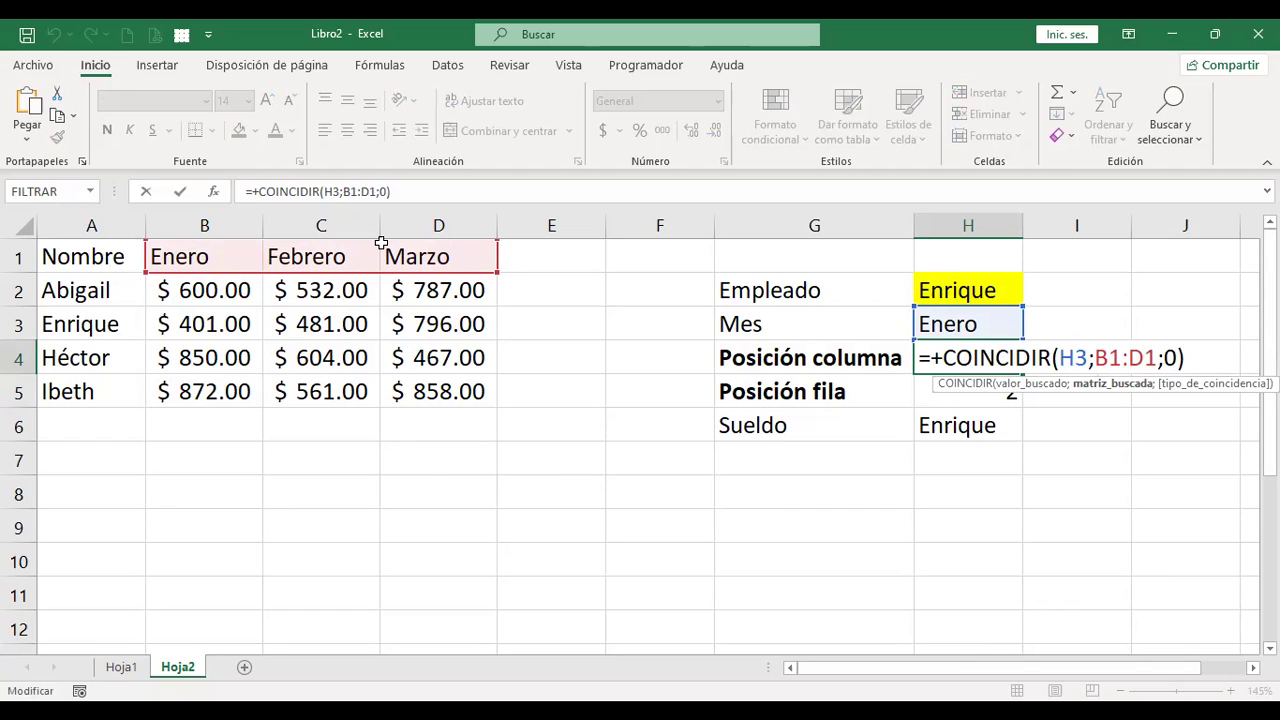
pyautogui.hotkey('ctrl', 'Return')
pyautogui.press('Down')
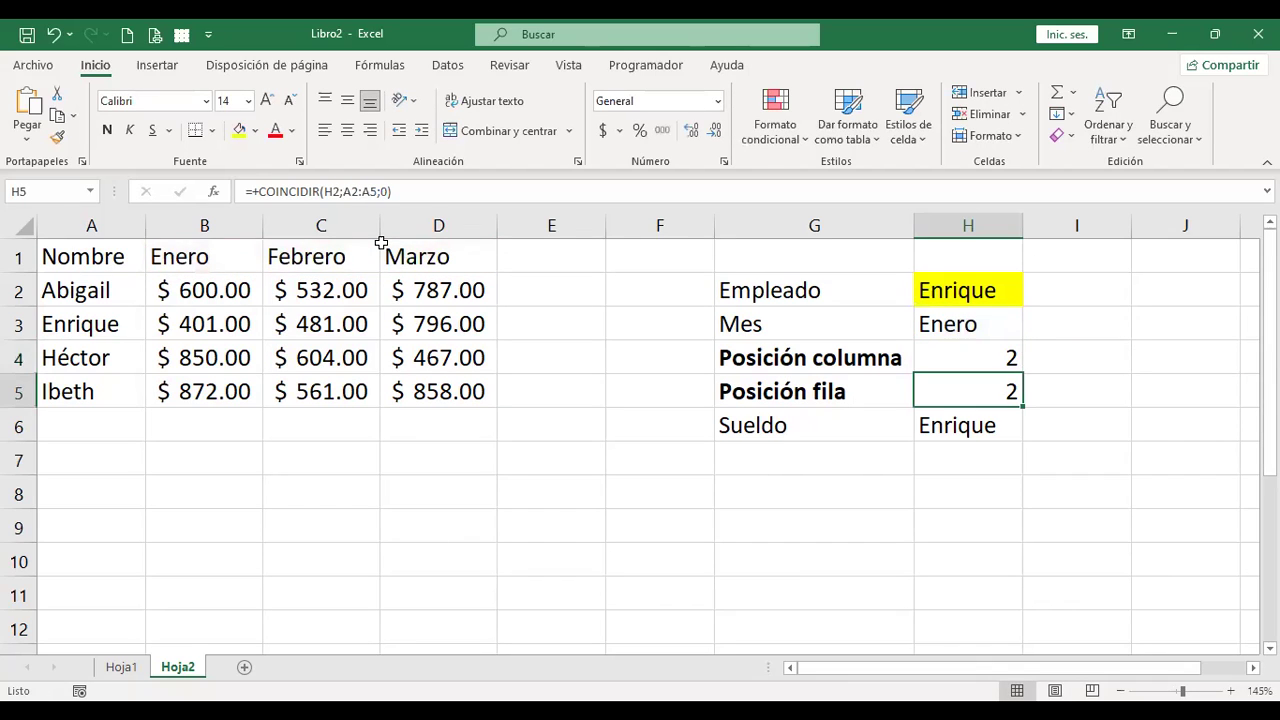
pyautogui.press('Up')
pyautogui.press('Up')
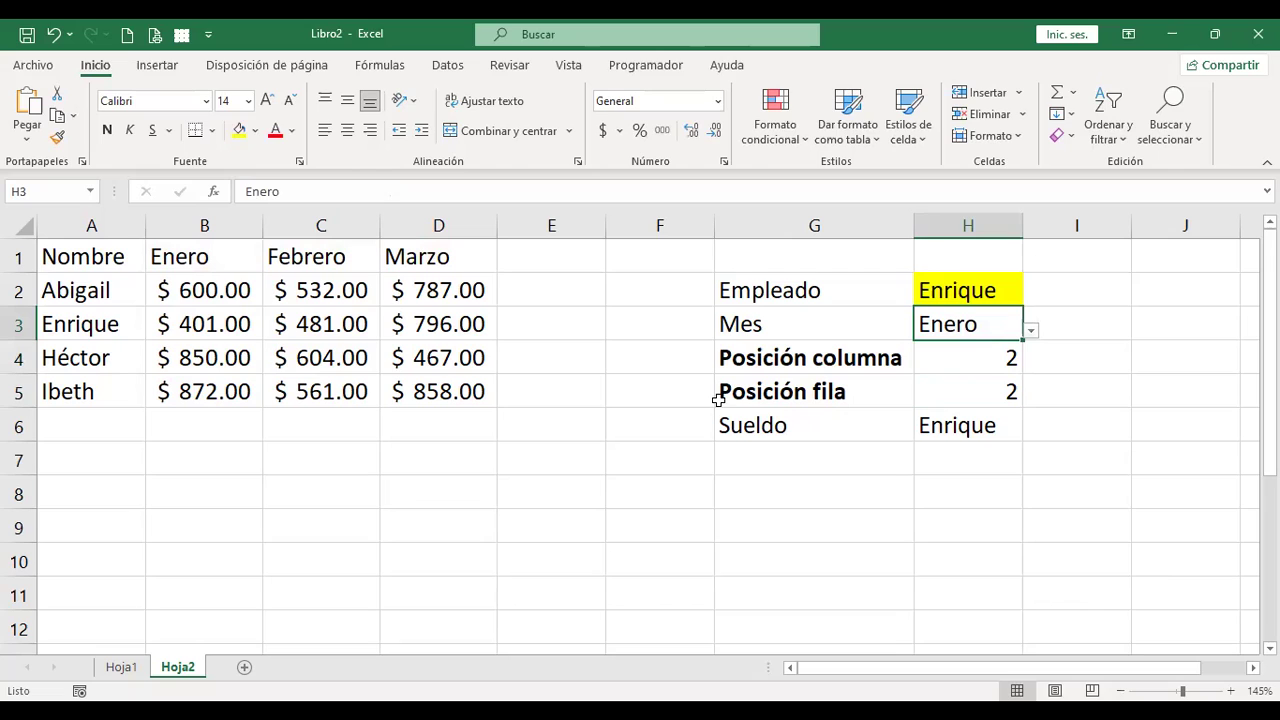
# Change the H6 lookup table from A2:D5 to A1:D5 to include the header row.
pyautogui.click(978, 426)
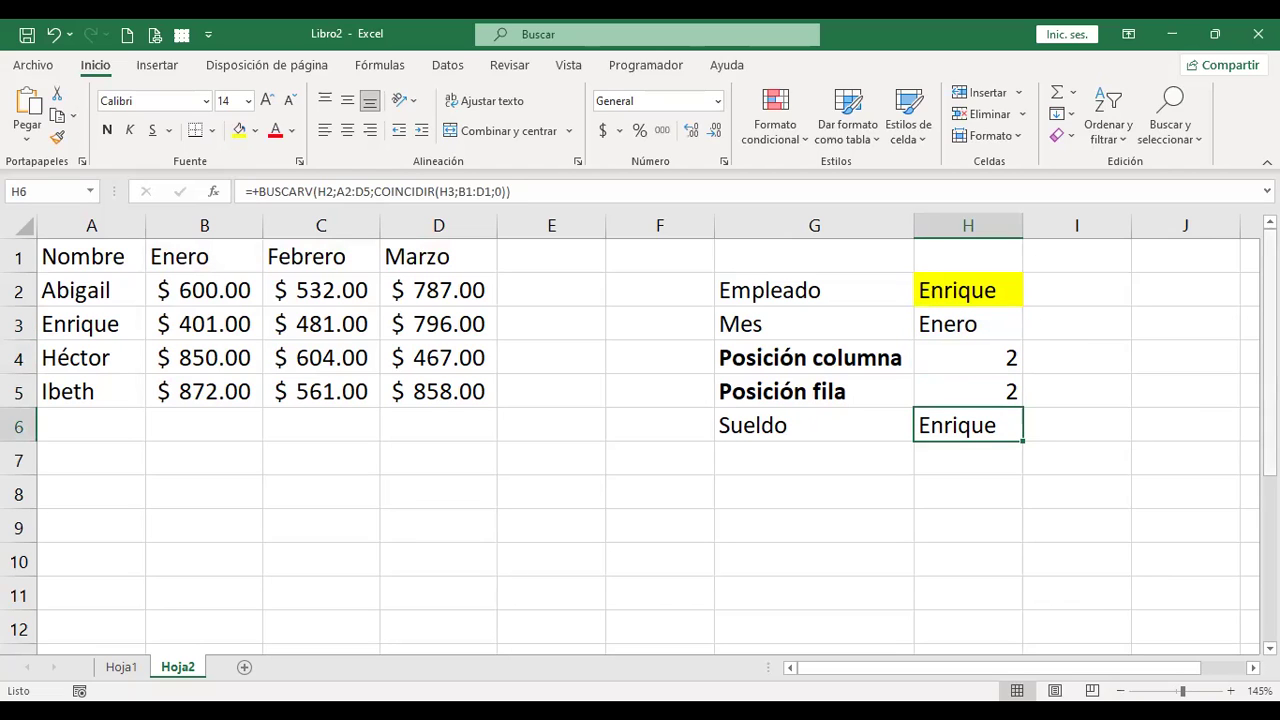
pyautogui.press('F2')
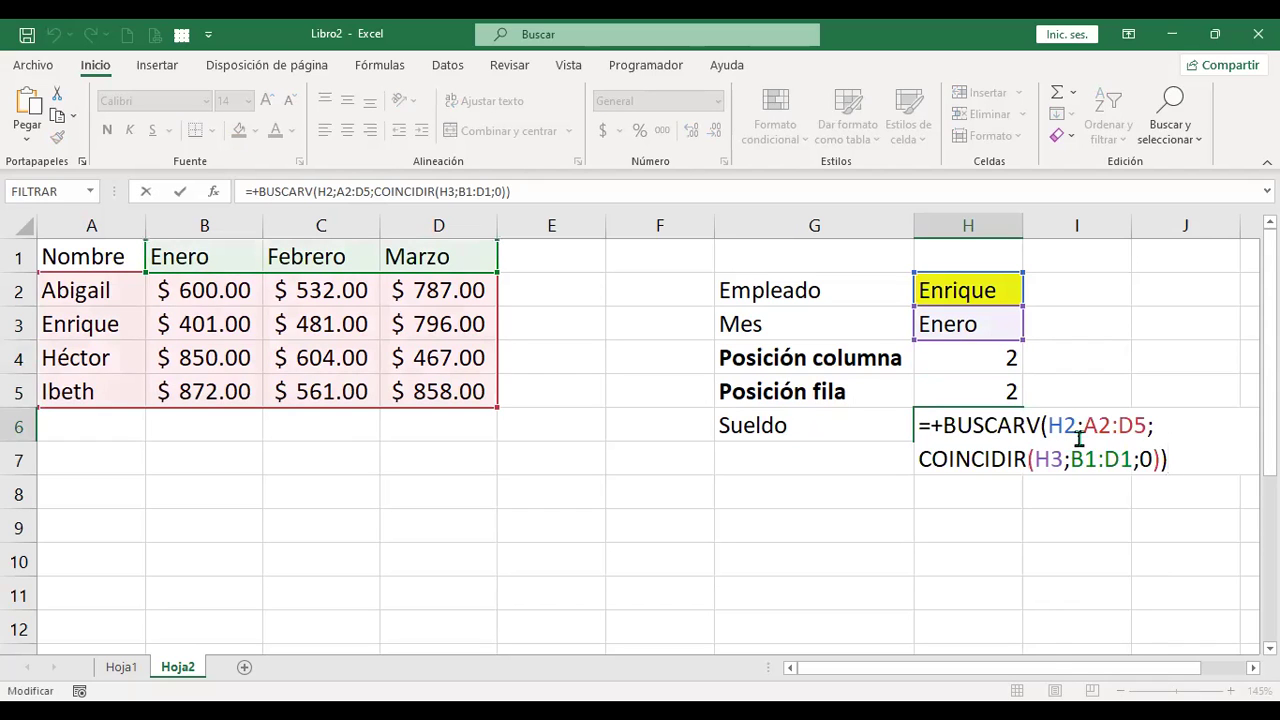
pyautogui.moveTo(1062, 676)
pyautogui.mouseDown()
pyautogui.moveTo(1086, 676)
pyautogui.moveTo(1087, 422)
pyautogui.mouseUp()
pyautogui.click(1065, 425)
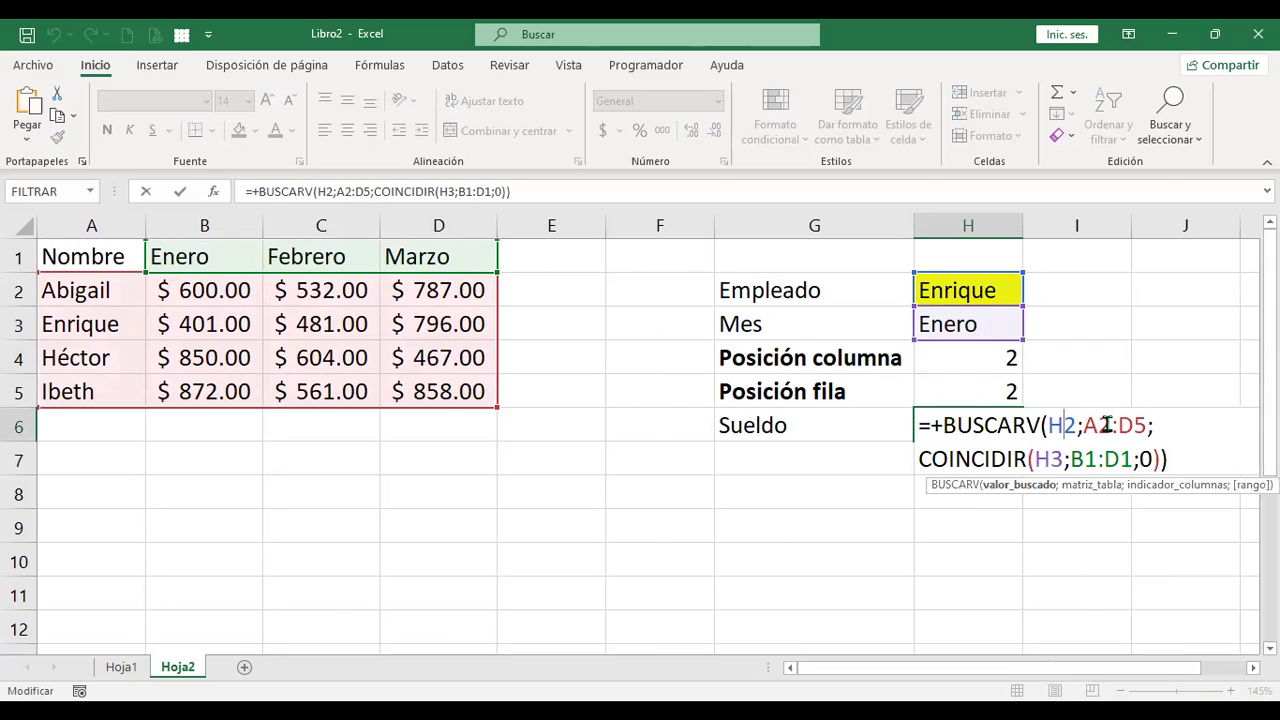
pyautogui.click(1107, 425)
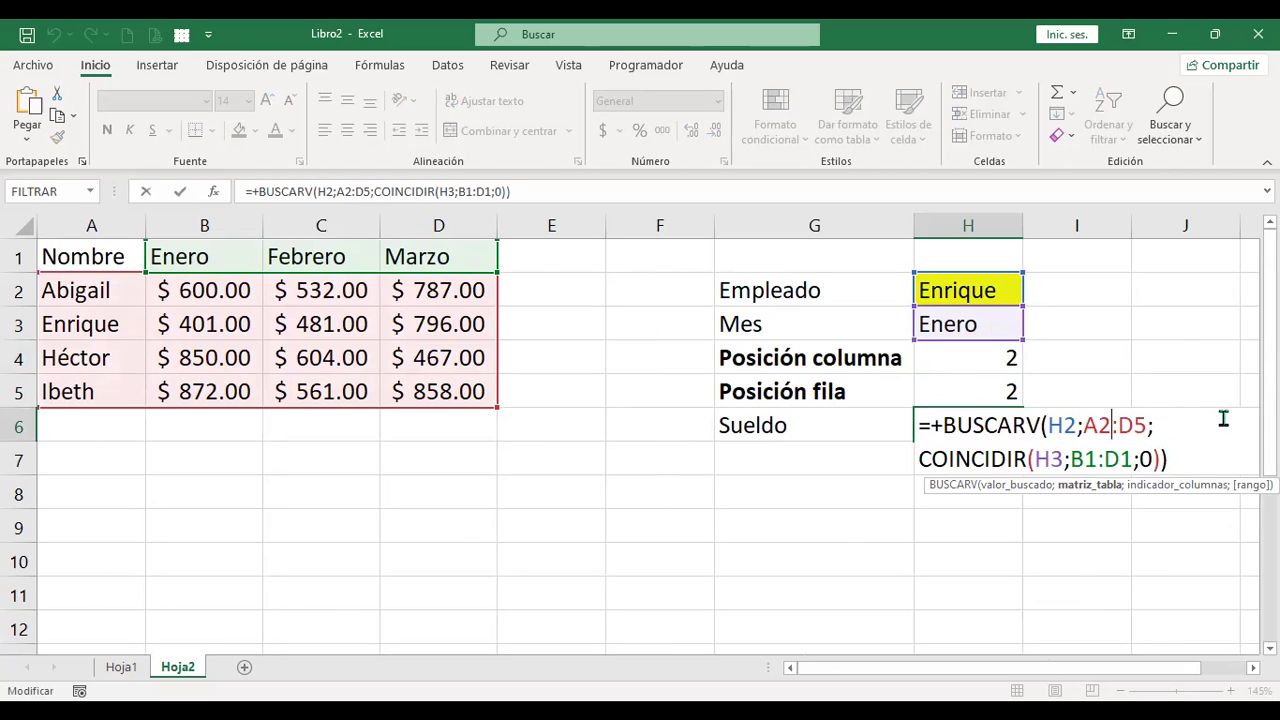
pyautogui.press('BackSpace')
pyautogui.write('1')
pyautogui.hotkey('ctrl', 'Return')
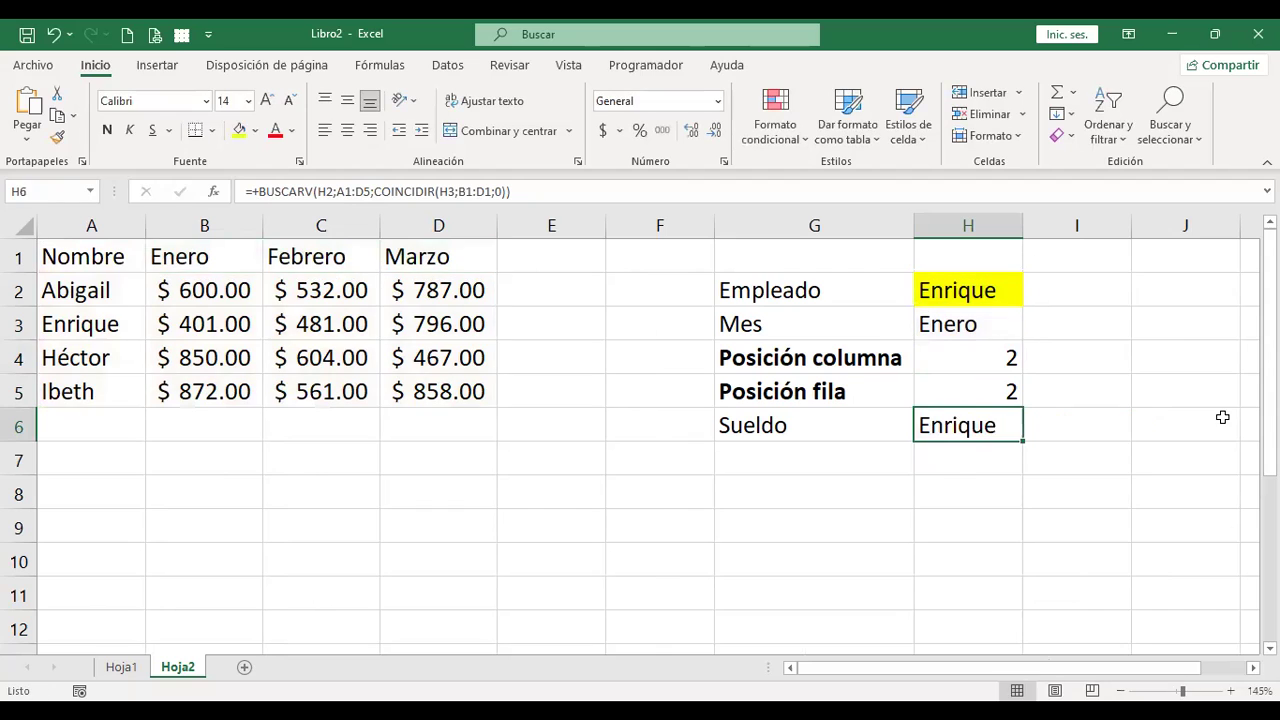
pyautogui.press('F2')
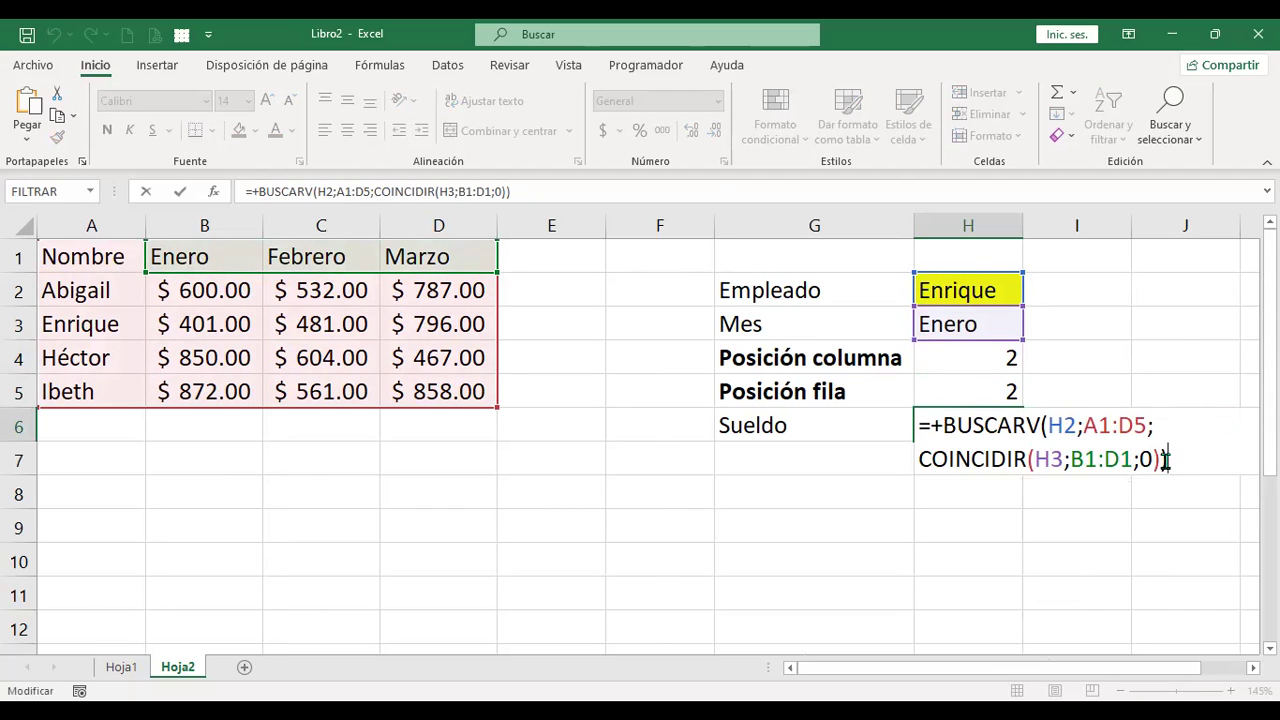
pyautogui.press('Return')
pyautogui.press('Up')
pyautogui.press('Up')
pyautogui.press('Up')
pyautogui.press('Down')
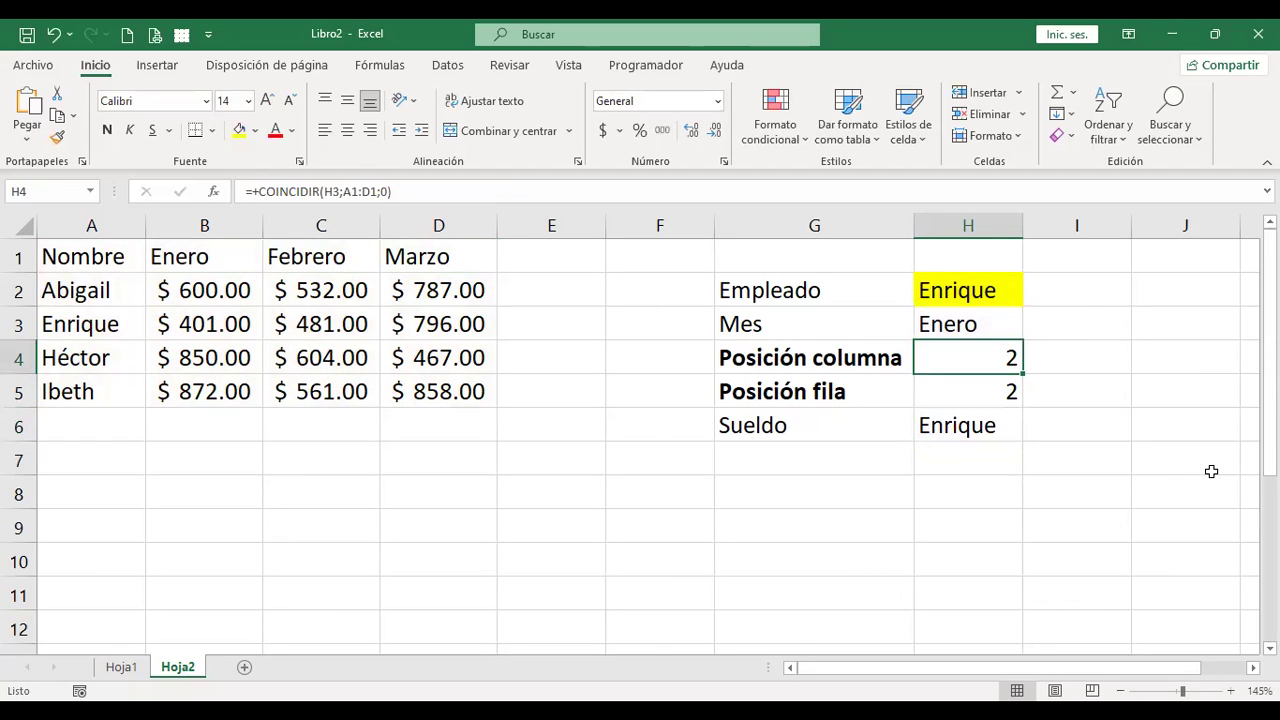
pyautogui.press('F2')
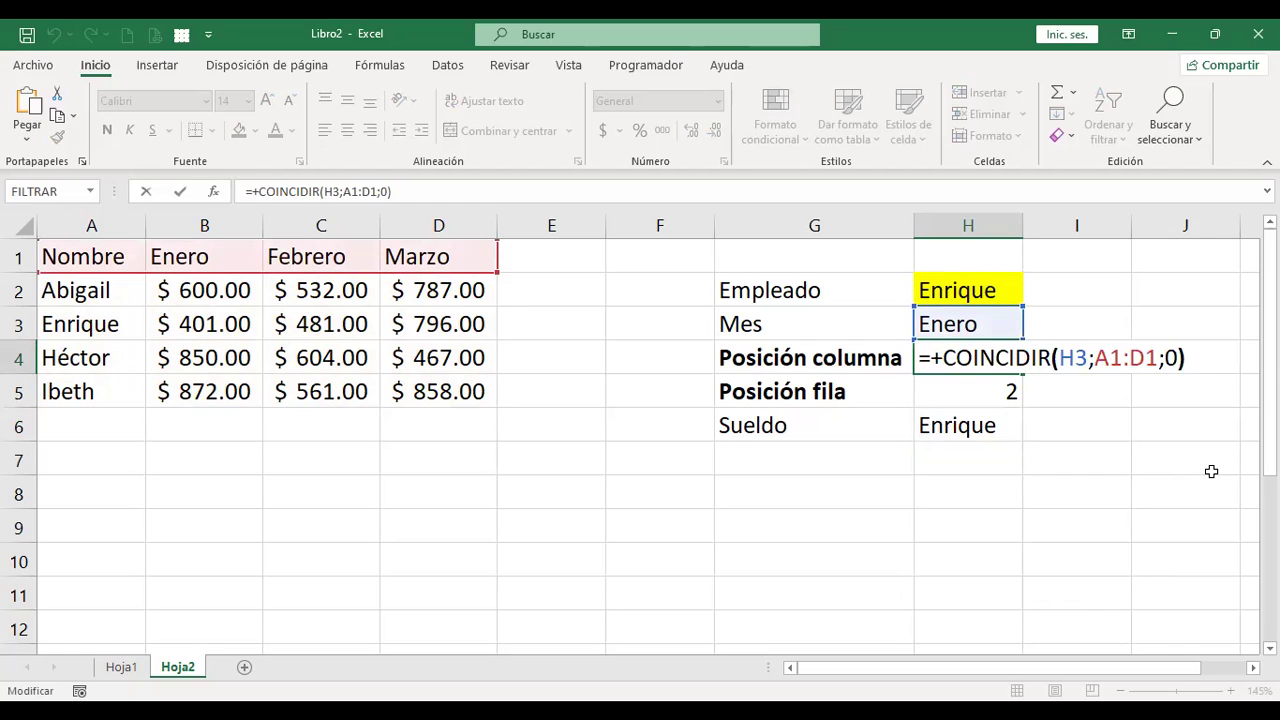
pyautogui.press('Return')
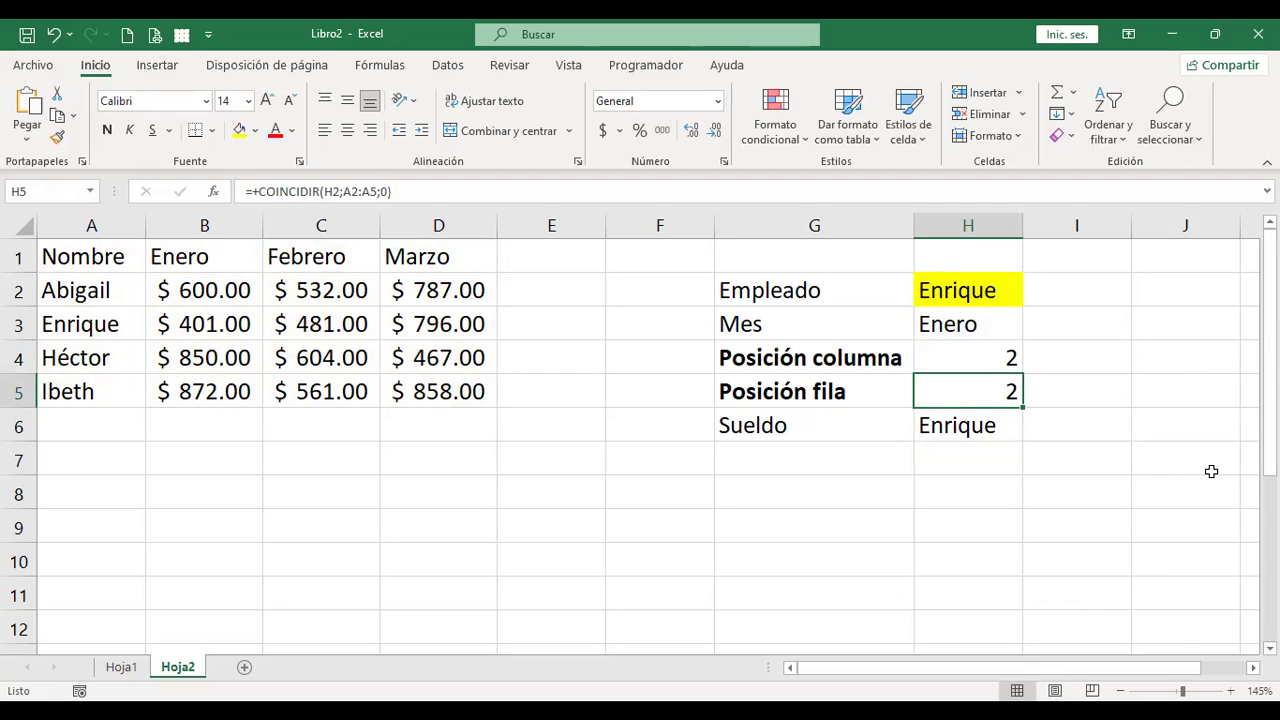
pyautogui.press('F2')
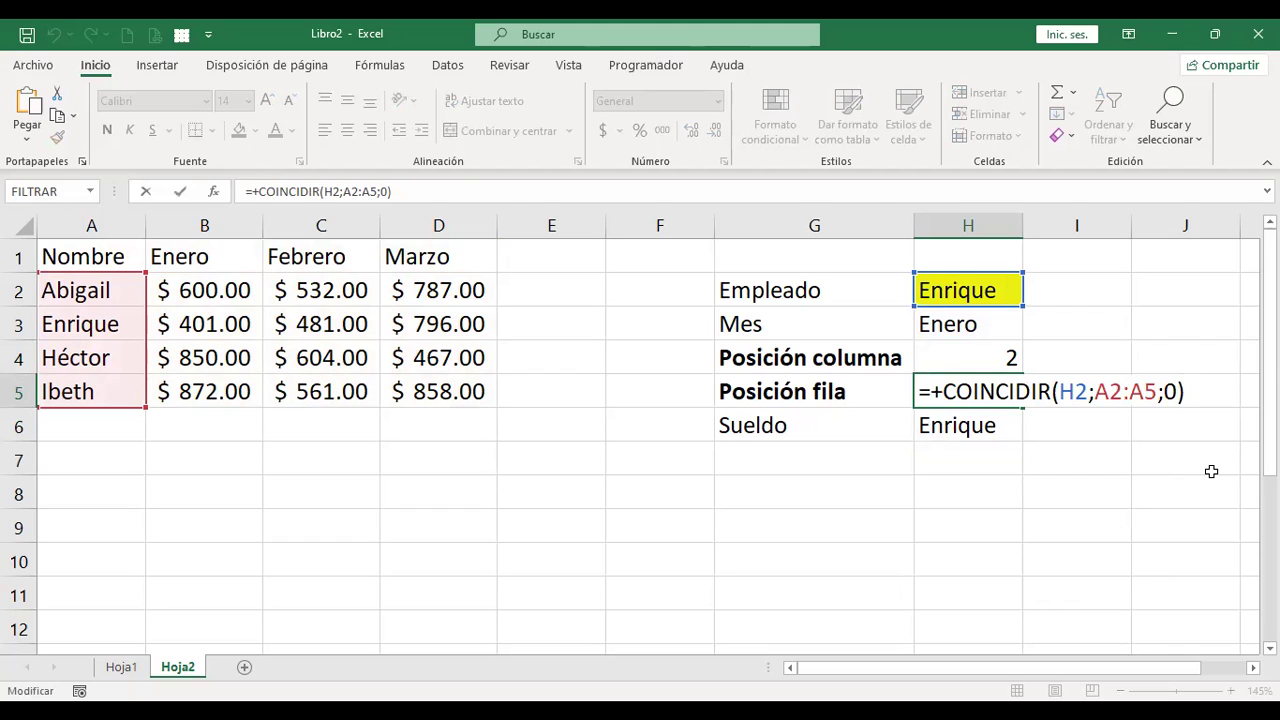
pyautogui.press('Return')
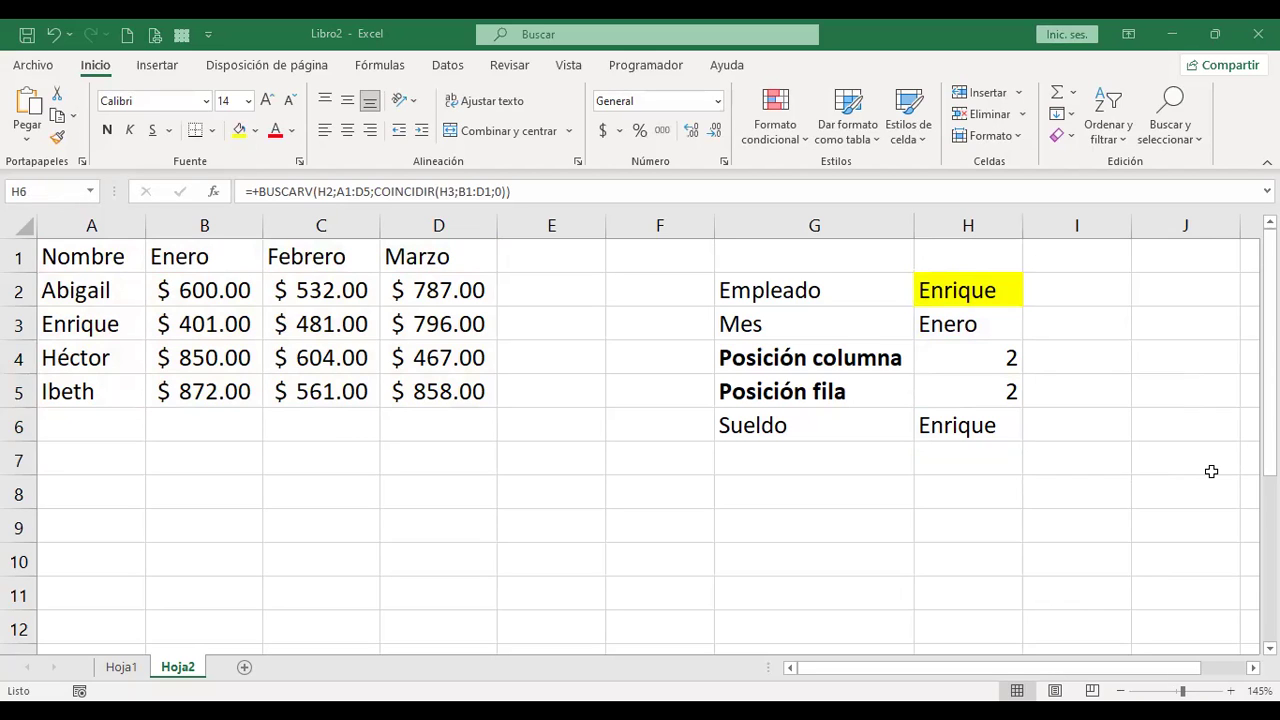
pyautogui.press('F2')
pyautogui.press('Left')
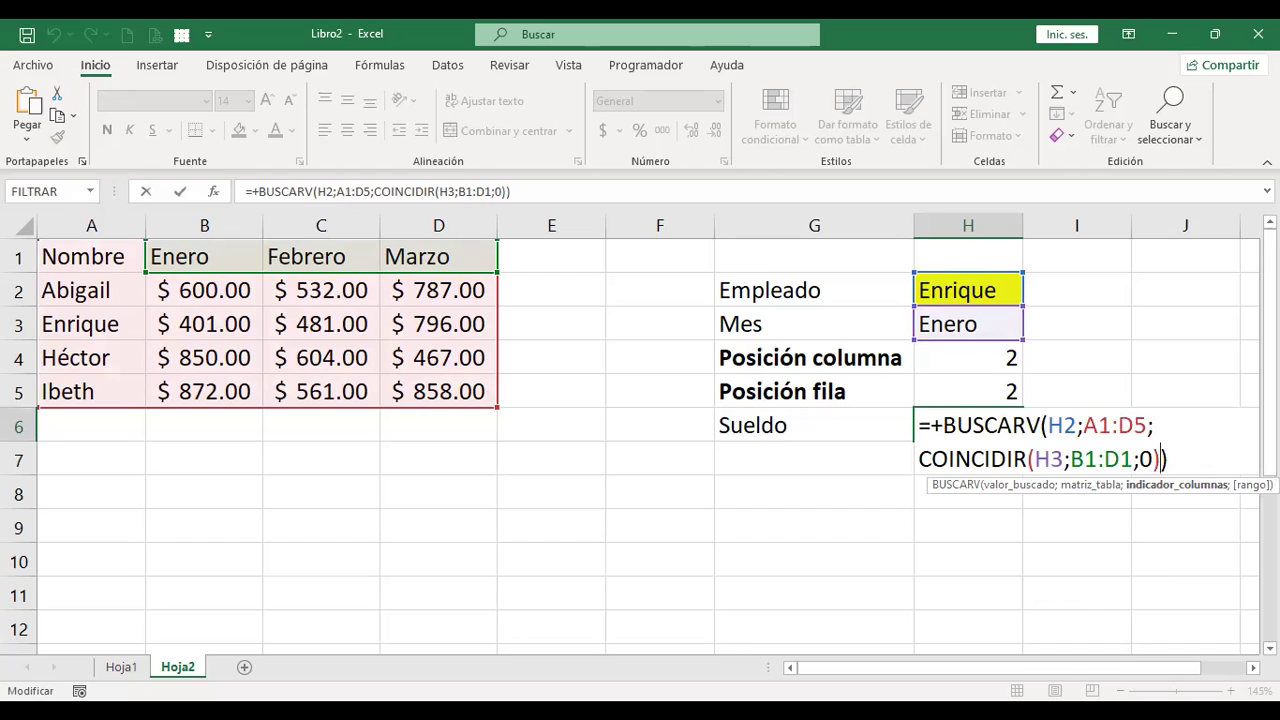
pyautogui.click(1026, 425)
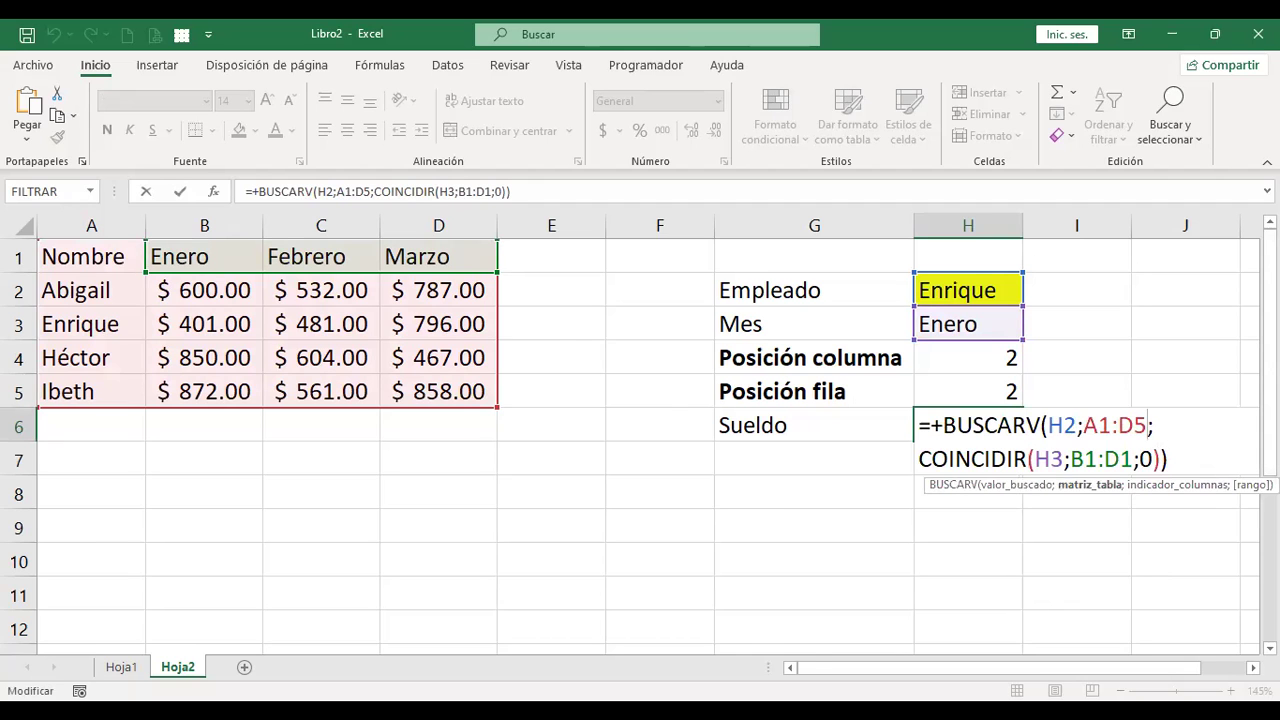
pyautogui.hscroll(3, 640, 440)
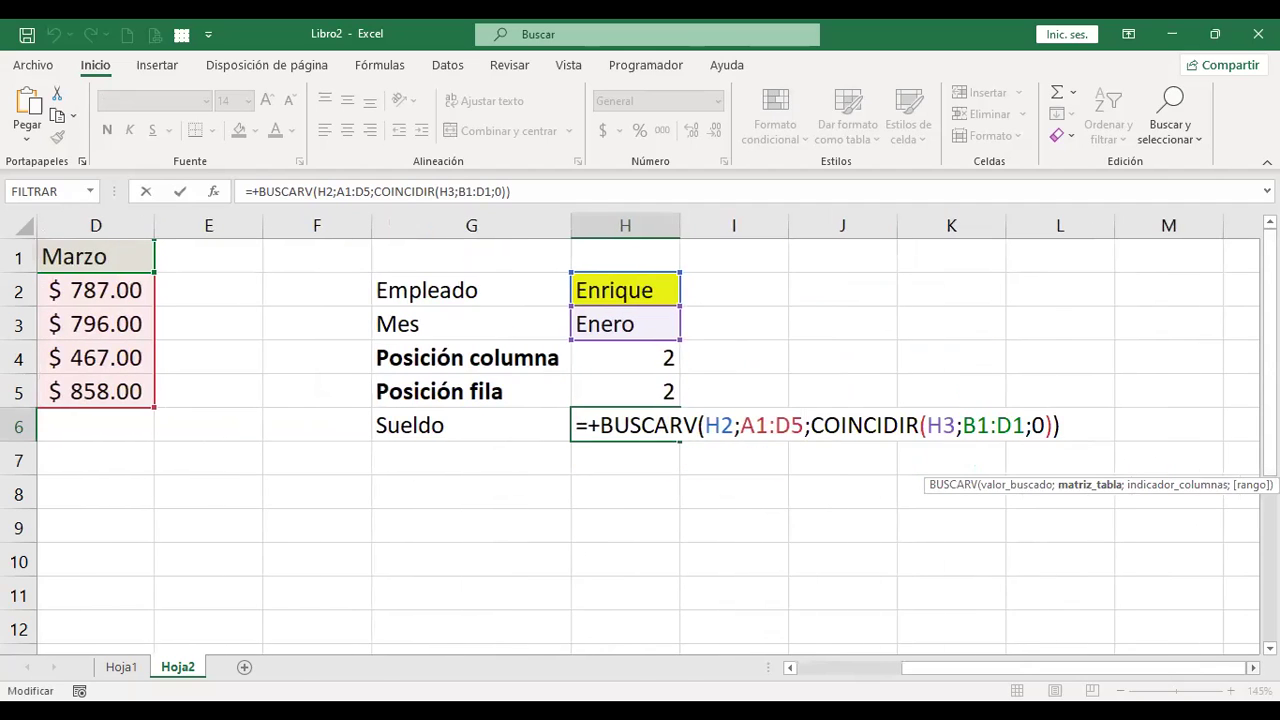
pyautogui.press('Right')
pyautogui.press('Right')
pyautogui.press('Right')
pyautogui.press('Right')
pyautogui.press('Right')
pyautogui.press('Right')
pyautogui.press('Right')
pyautogui.press('Right')
pyautogui.press('Right')
pyautogui.press('Right')
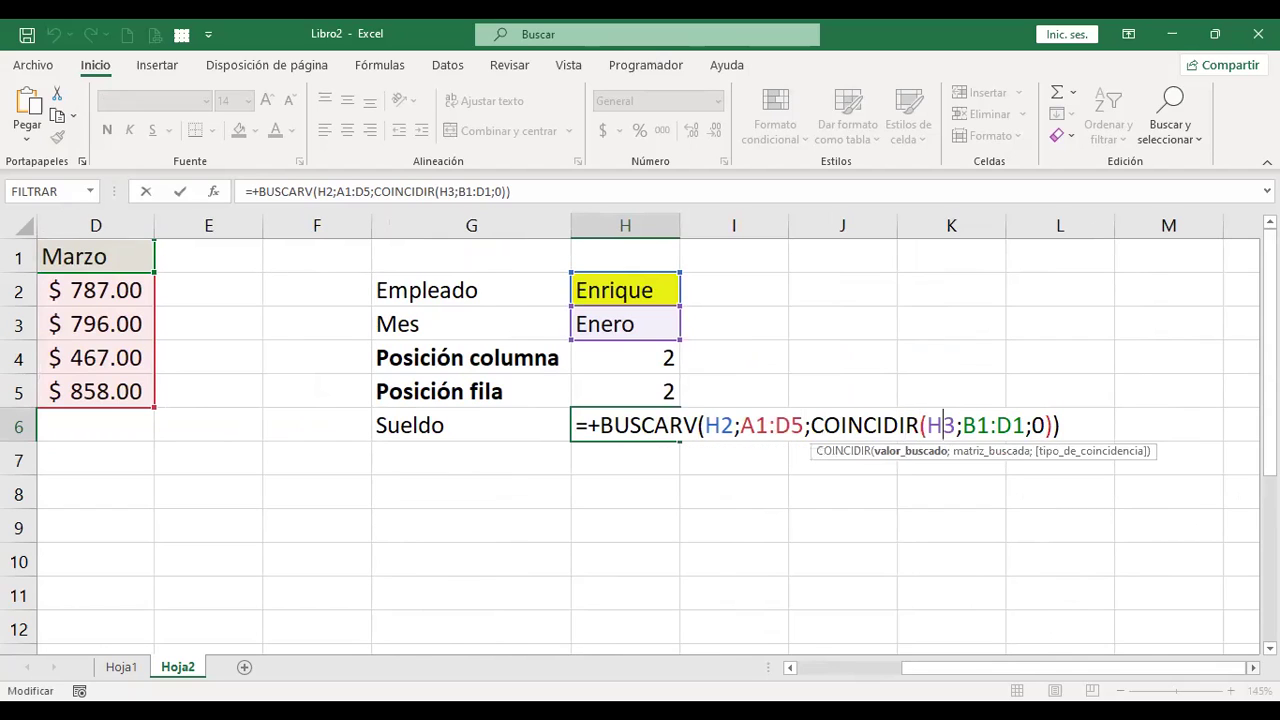
pyautogui.press('Right')
pyautogui.press('Right')
pyautogui.press('Right')
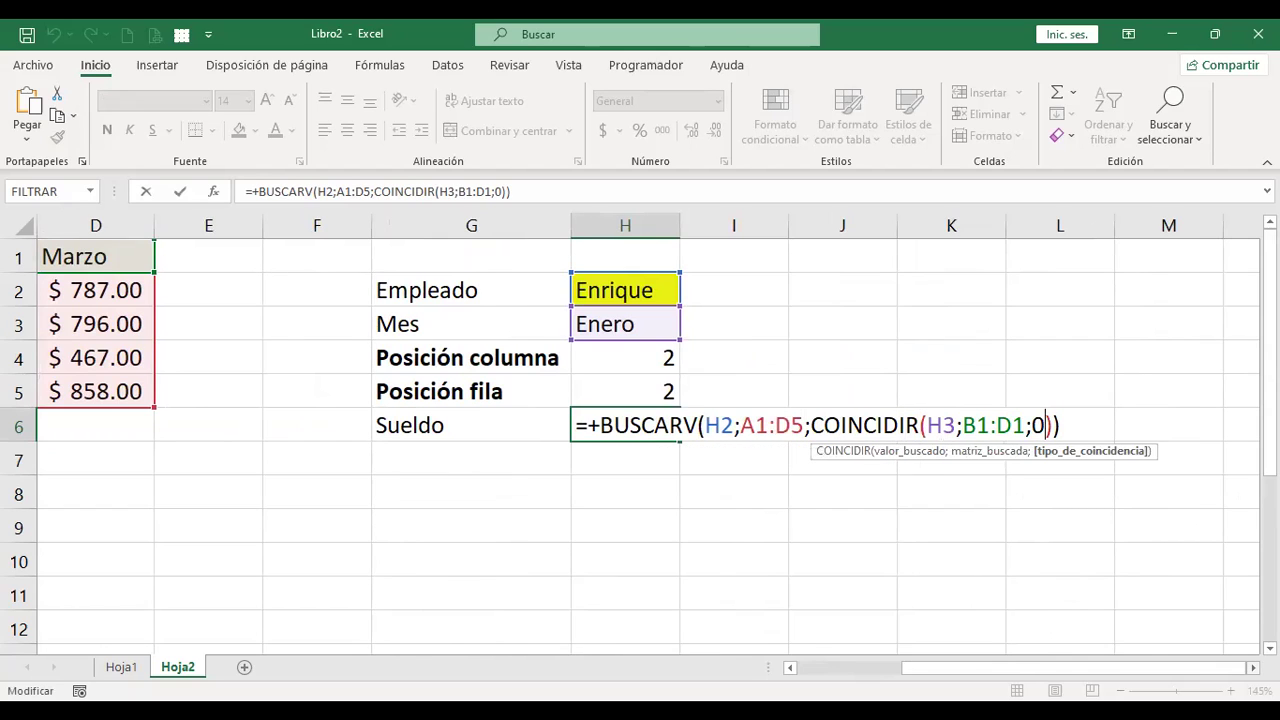
pyautogui.press('Right')
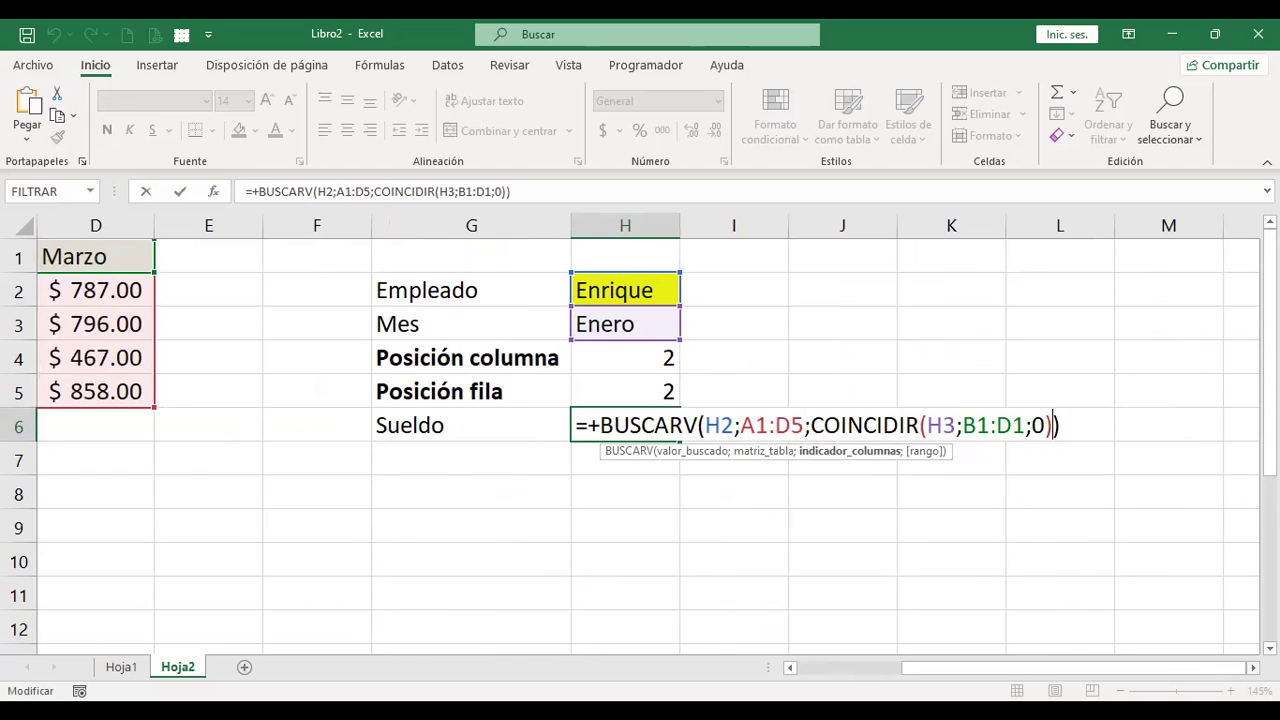
pyautogui.write(';')
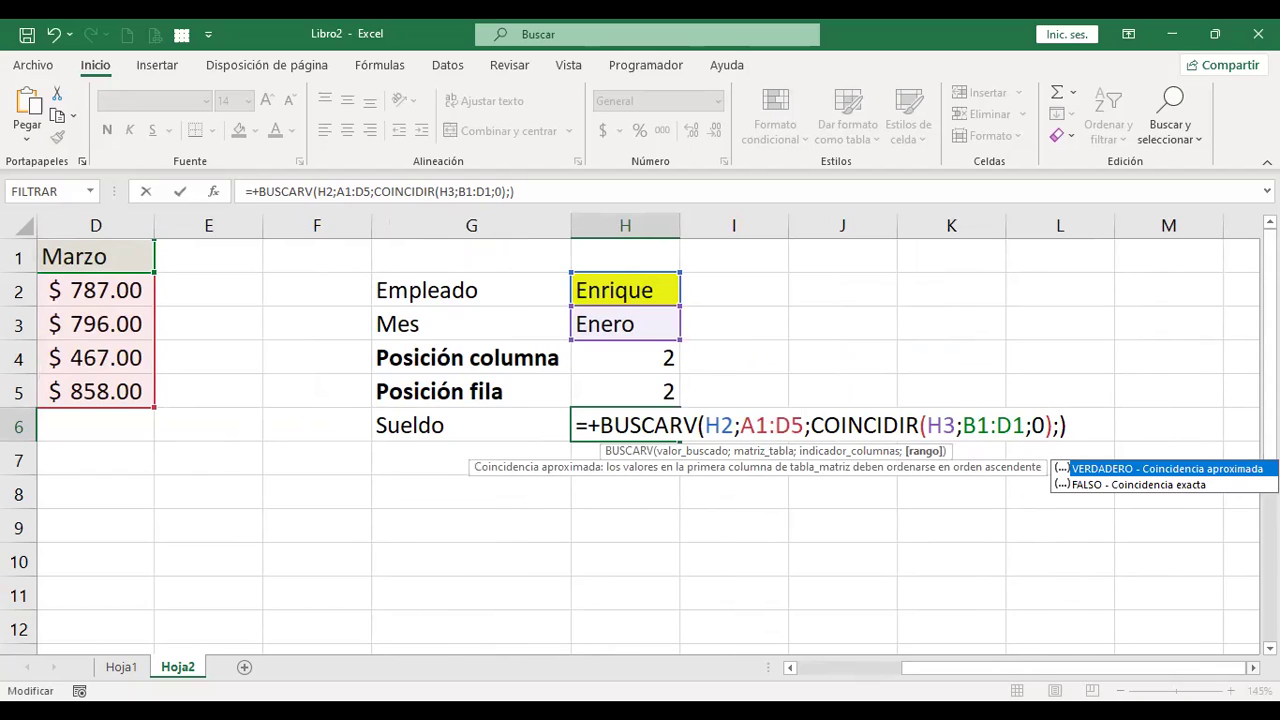
pyautogui.click(1188, 487)
pyautogui.doubleClick(1188, 487)
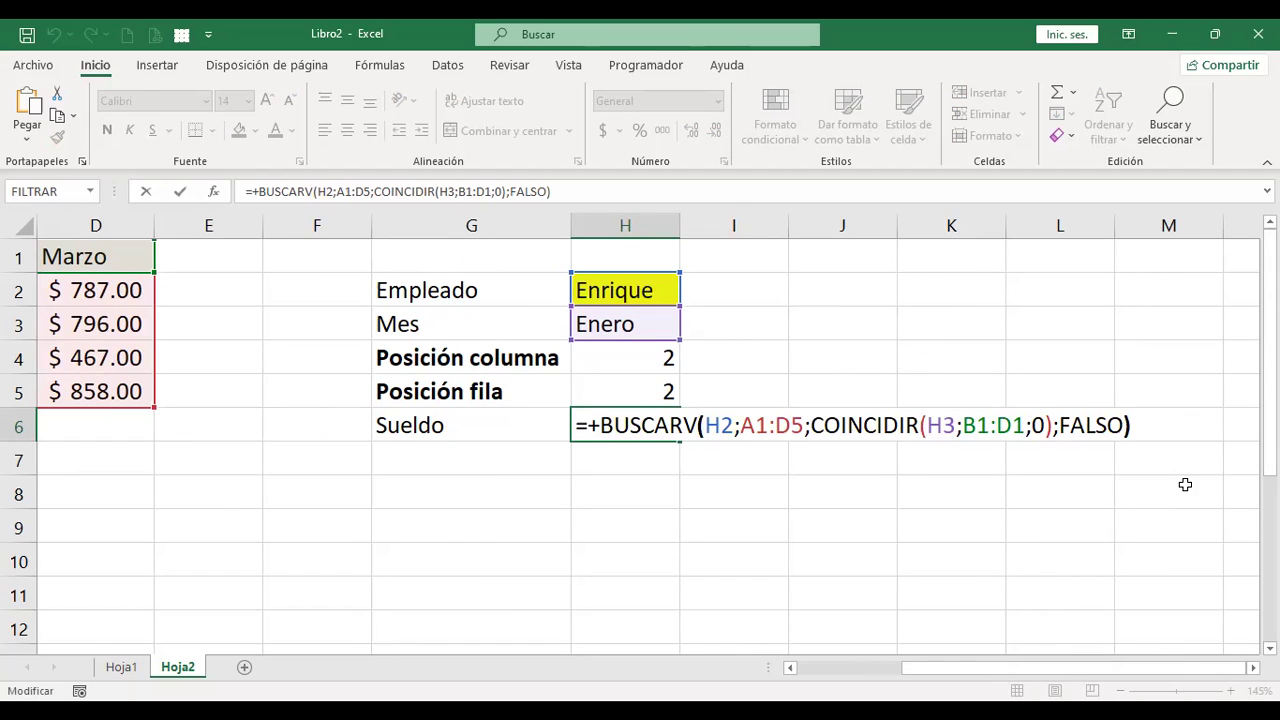
pyautogui.press('Left')
pyautogui.press('Left')
pyautogui.press('Left')
pyautogui.press('Left')
pyautogui.press('Left')
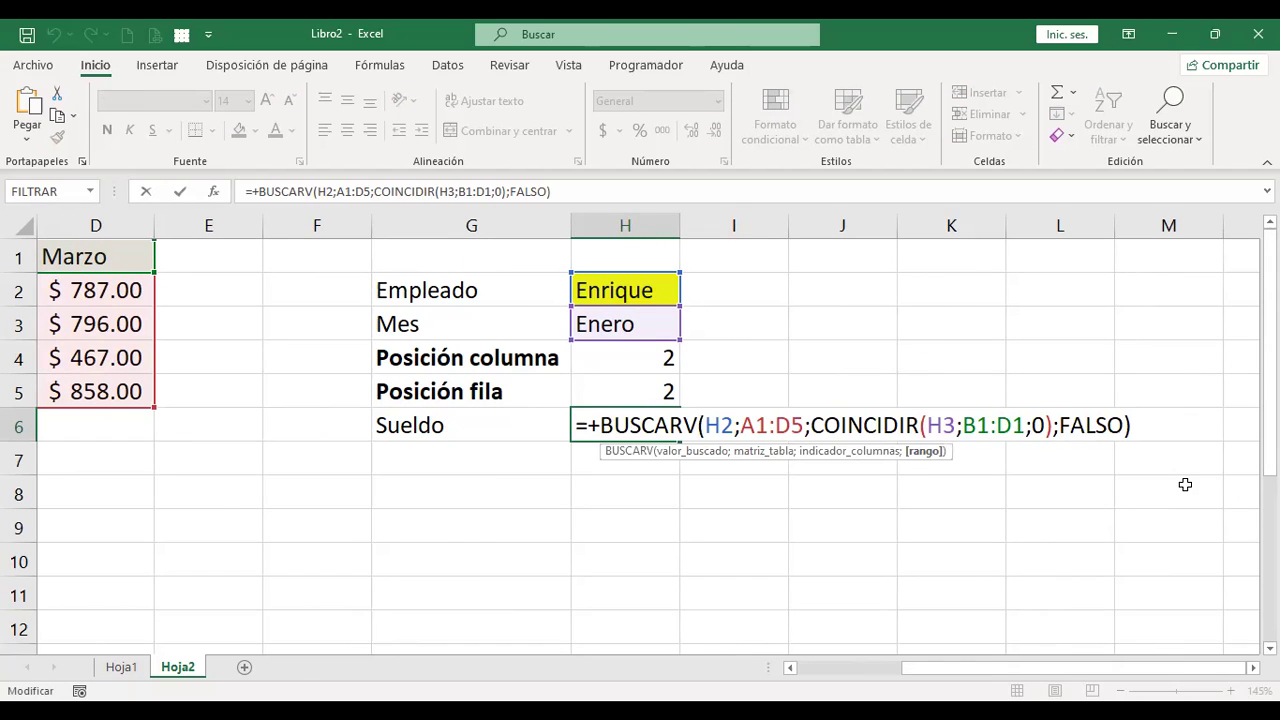
pyautogui.press('Right')
pyautogui.press('Right')
pyautogui.press('Right')
pyautogui.press('Right')
pyautogui.press('Right')
pyautogui.press('BackSpace')
pyautogui.press('BackSpace')
pyautogui.press('BackSpace')
pyautogui.press('BackSpace')
pyautogui.press('BackSpace')
pyautogui.press('BackSpace')
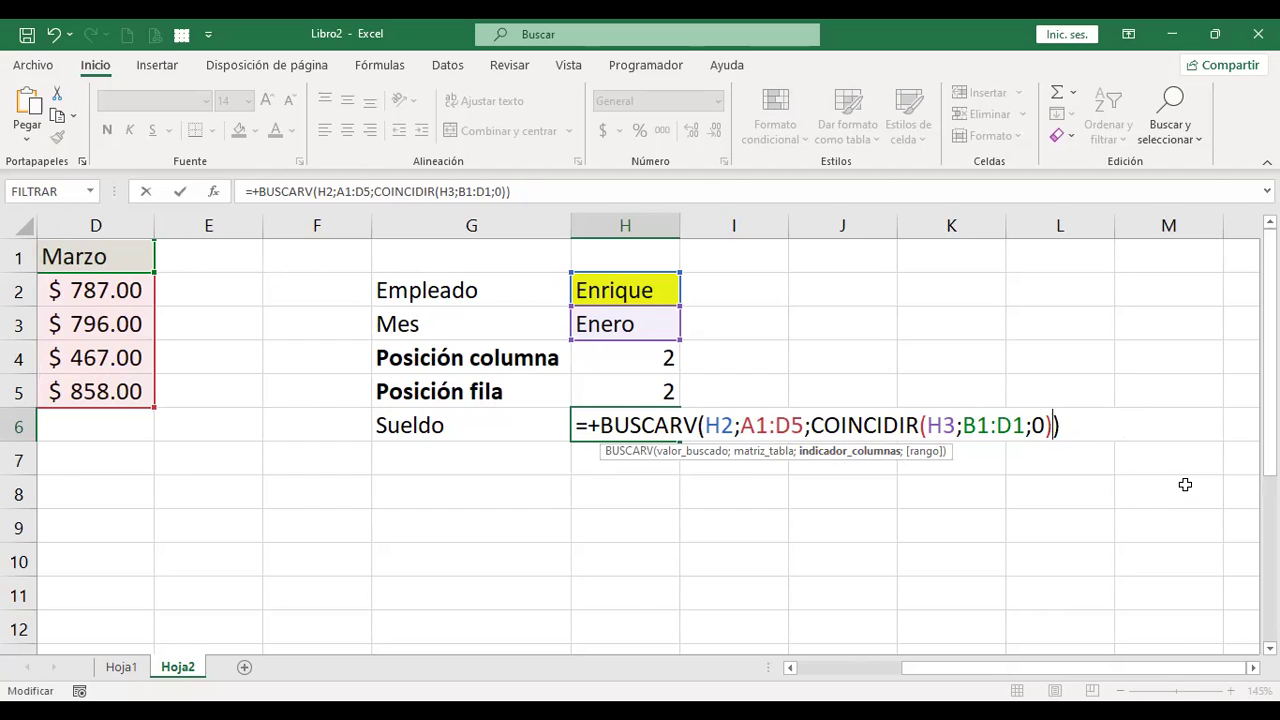
pyautogui.press('Escape')
pyautogui.press('F2')
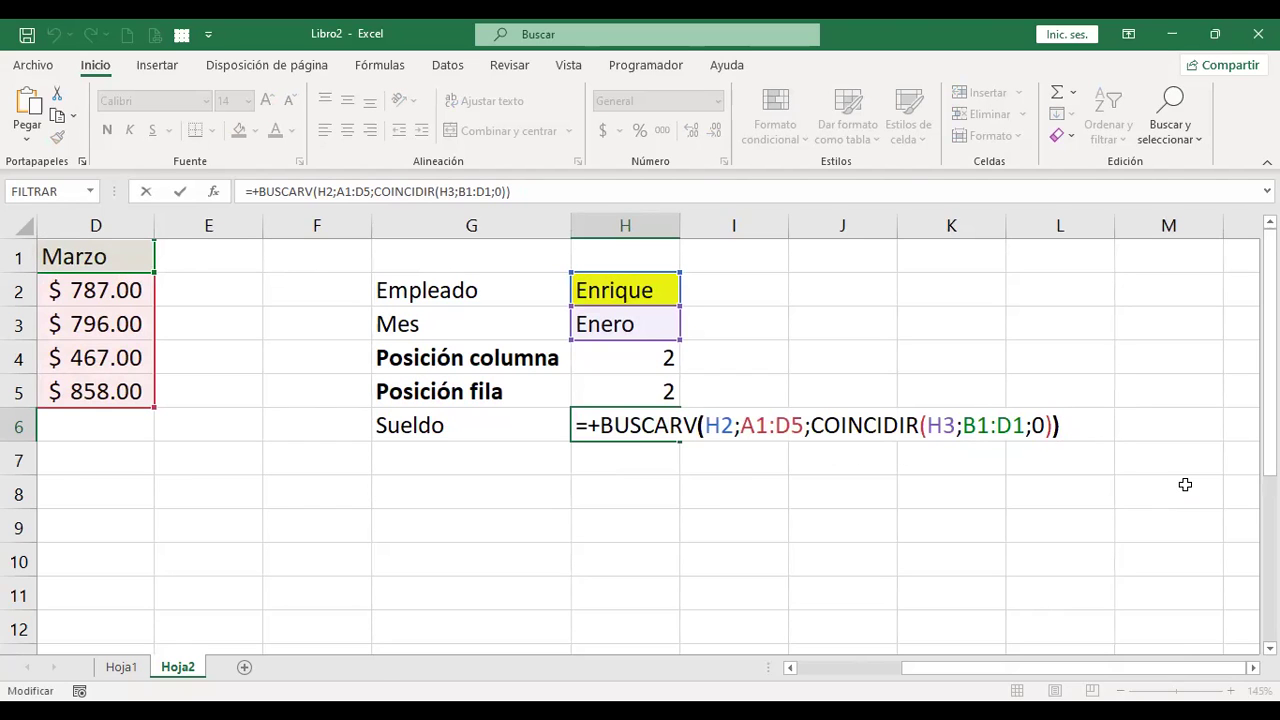
pyautogui.press('Left')
pyautogui.press('Left')
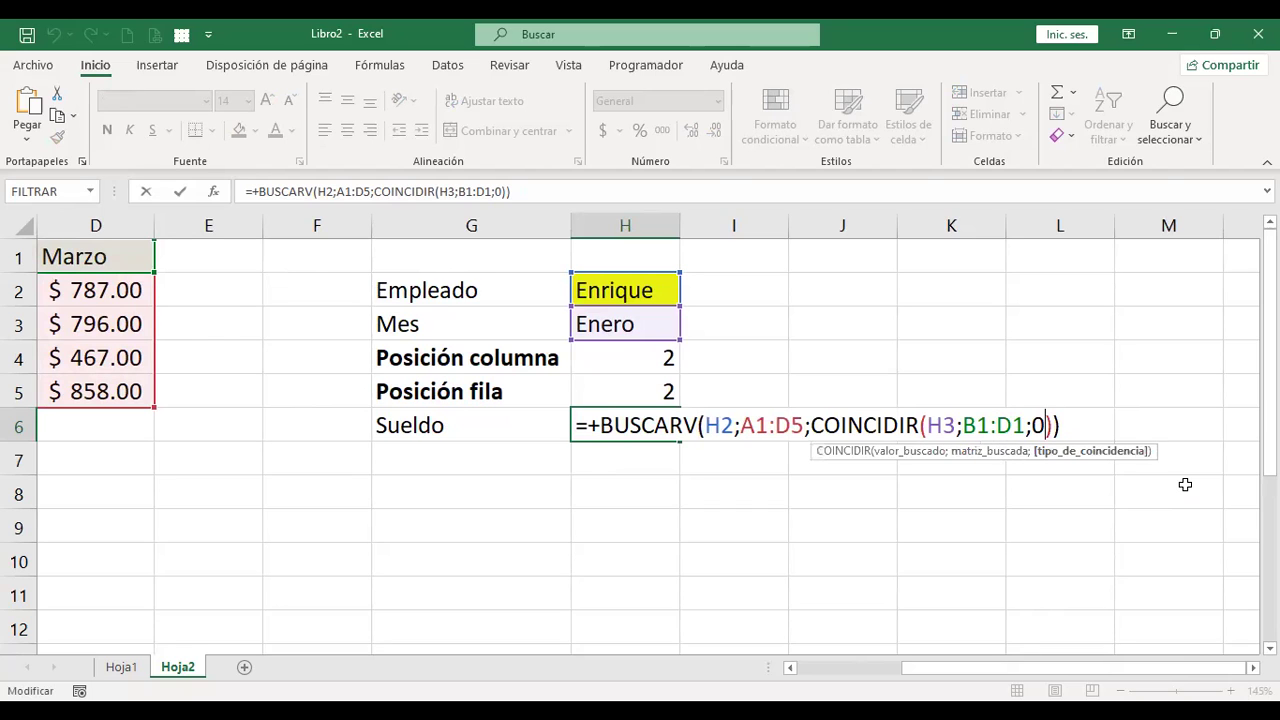
pyautogui.press('Right')
pyautogui.press('Escape')
pyautogui.press('F2')
pyautogui.press('Return')
pyautogui.press('Up')
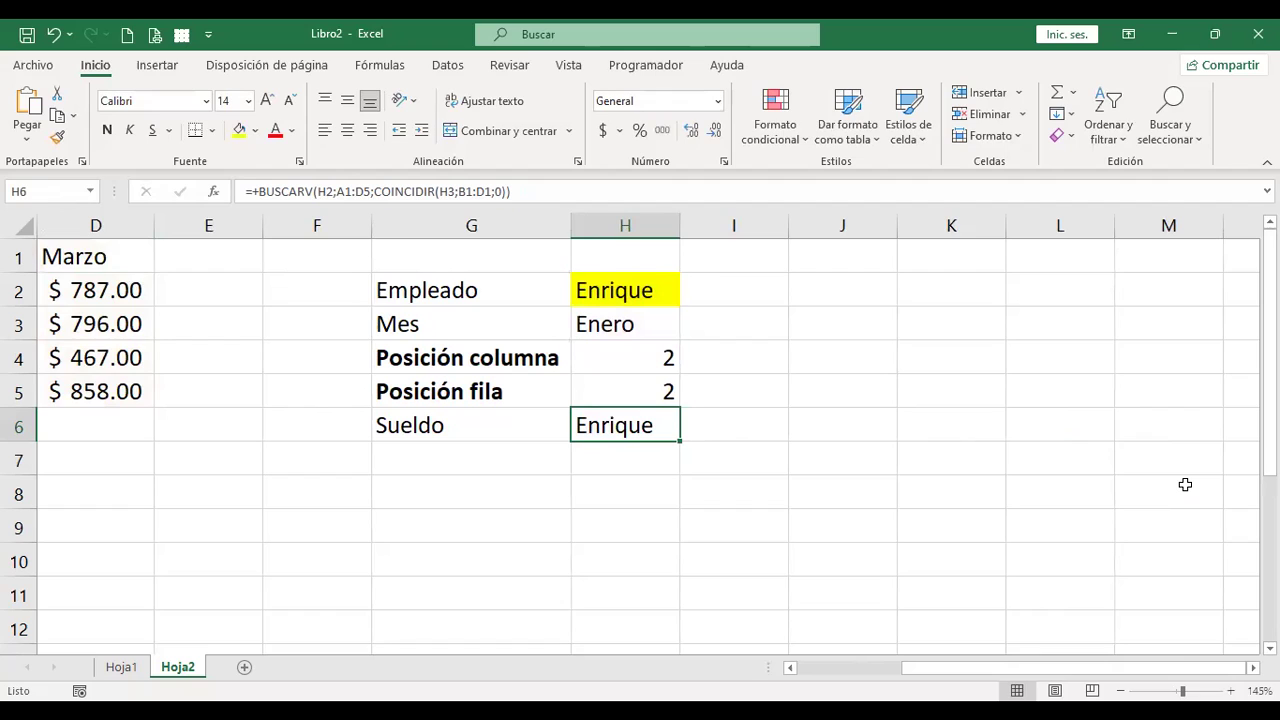
pyautogui.press('F2')
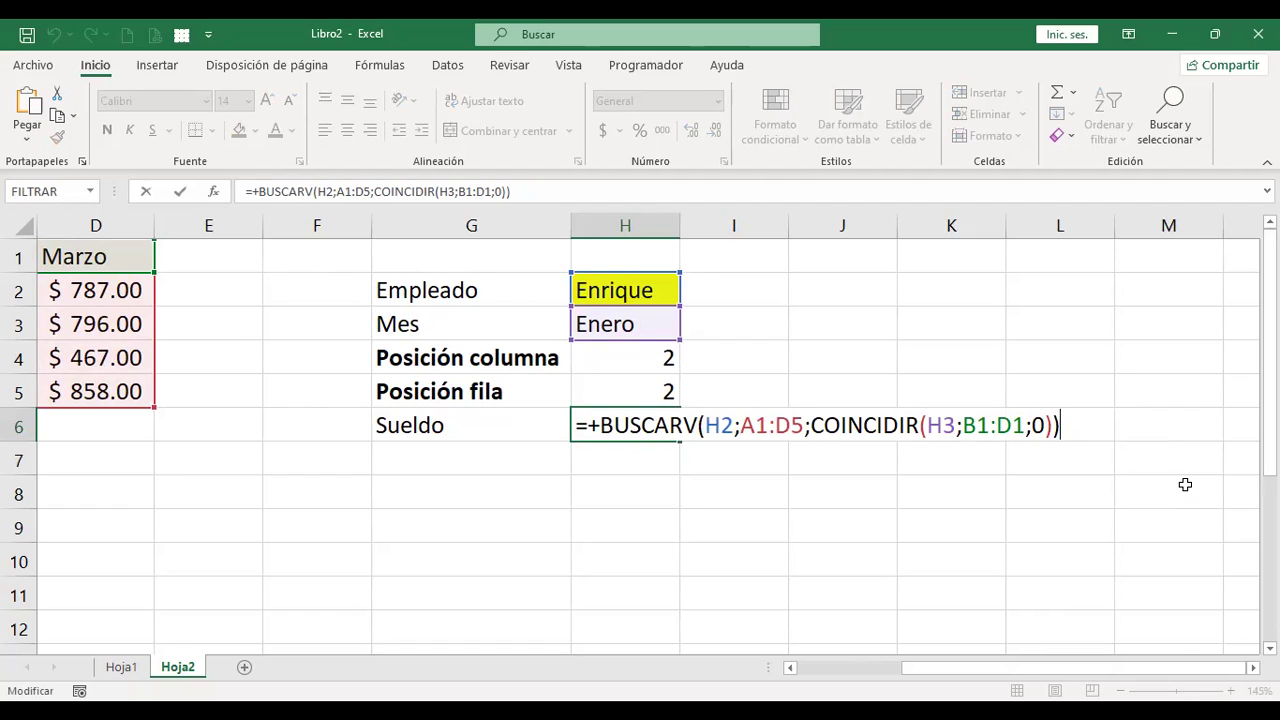
# Step through the arguments of =+BUSCARV(H2;A1:D5;COINCIDIR(H3;B1:D1;0)) in H6, leaving it unchanged.
pyautogui.press('Return')
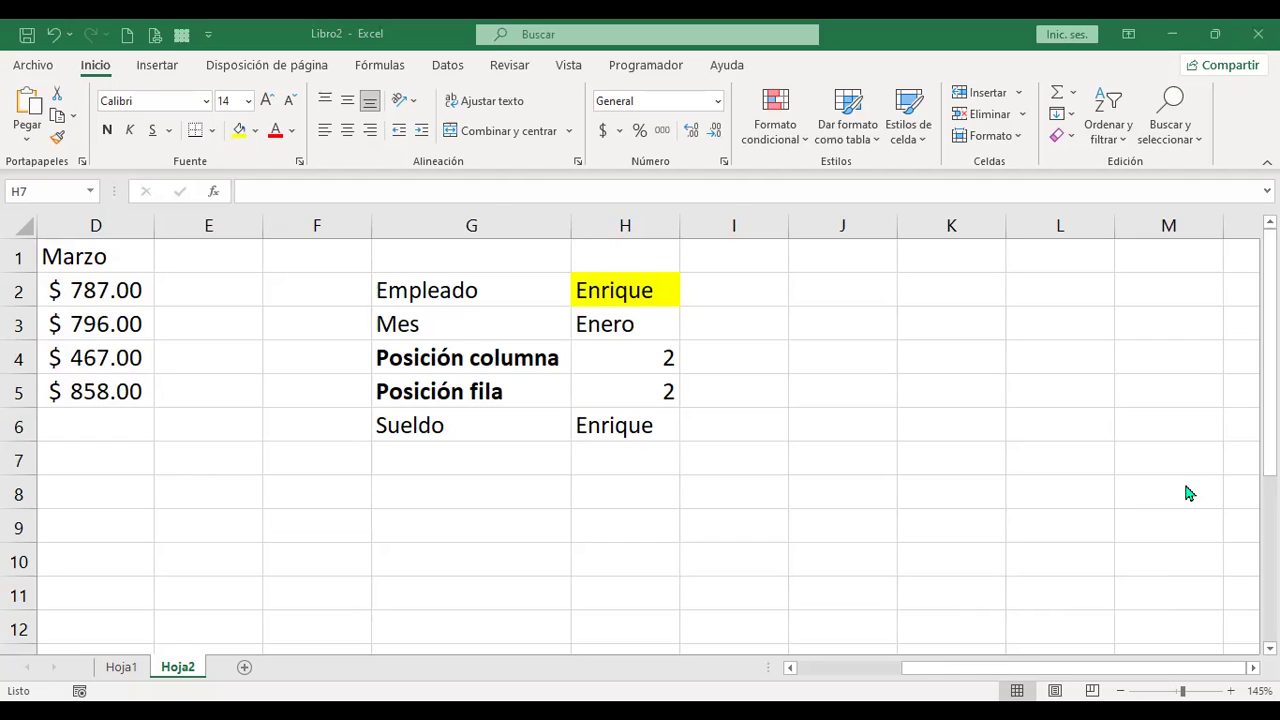
pyautogui.press('Up')
pyautogui.press('F2')
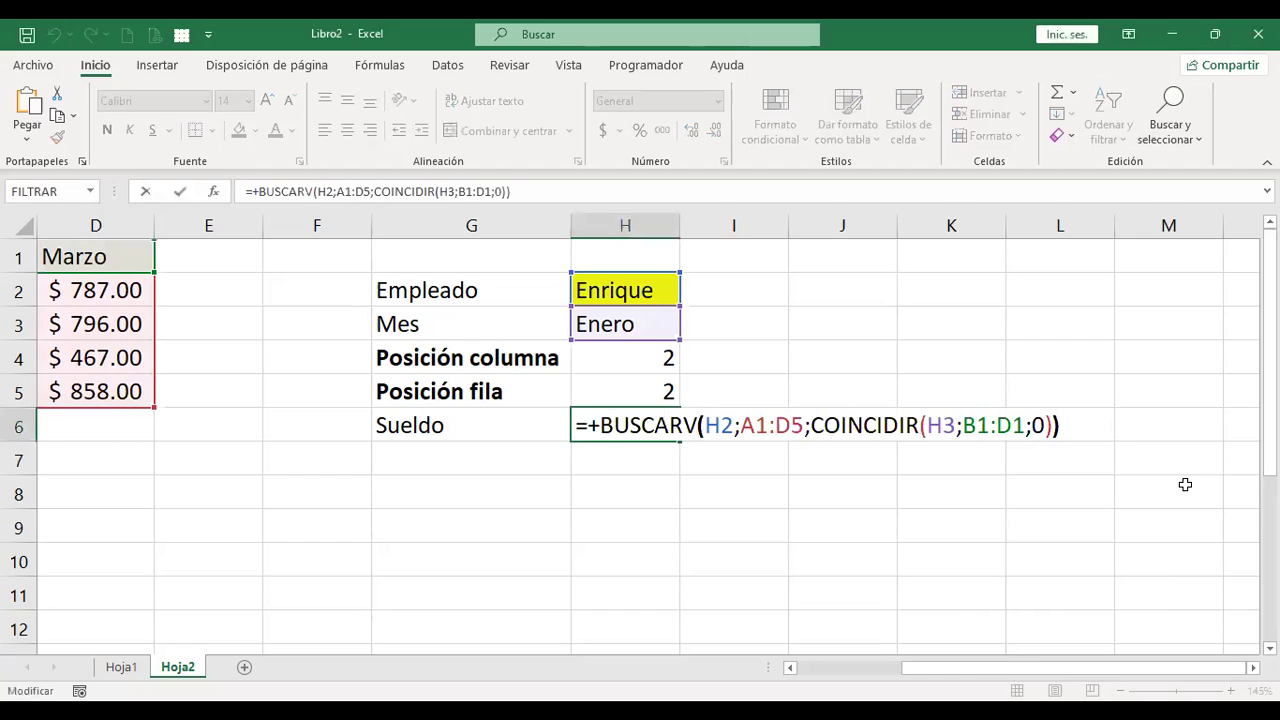
pyautogui.press('Left')
pyautogui.press('Left')
pyautogui.press('Left')
pyautogui.press('Right')
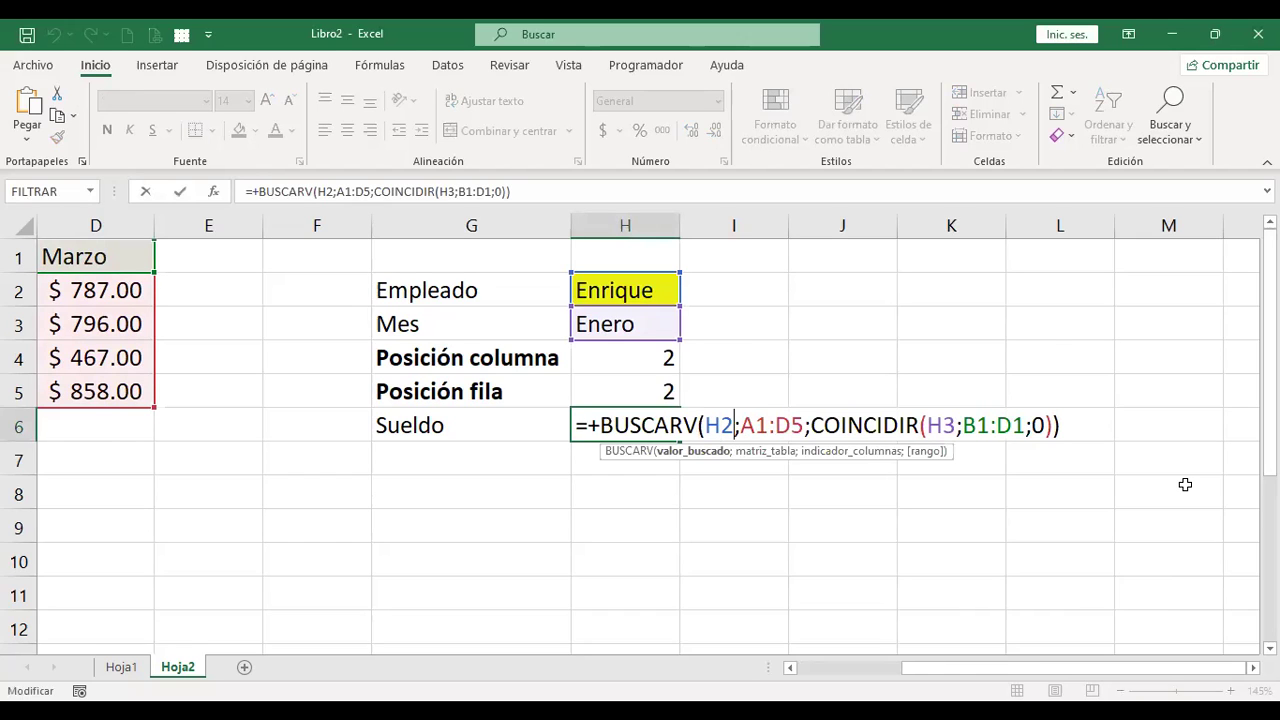
pyautogui.press('Right')
pyautogui.press('Right')
pyautogui.press('Right')
pyautogui.press('Right')
pyautogui.press('Right')
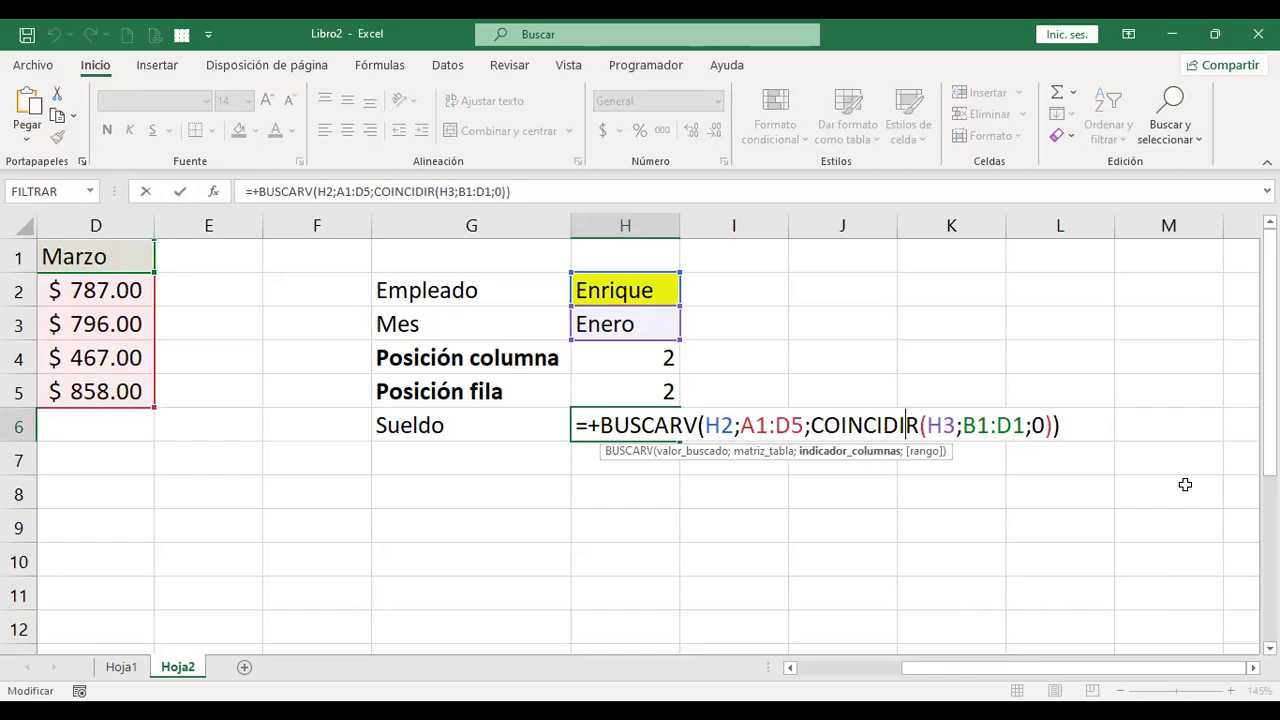
pyautogui.press('Right')
pyautogui.press('Right')
pyautogui.press('Return')
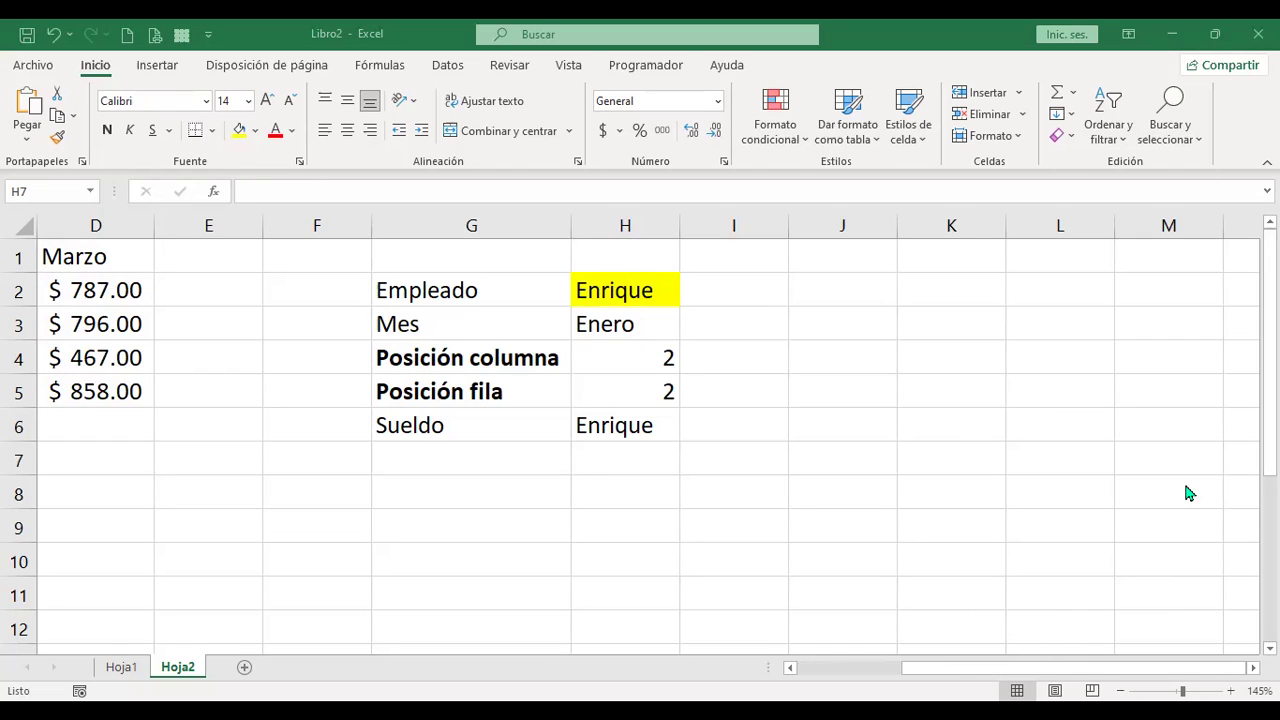
# Inspect the Sueldo formula in H6 and the Posición columna formula above it, leaving both unchanged.
pyautogui.press('Up')
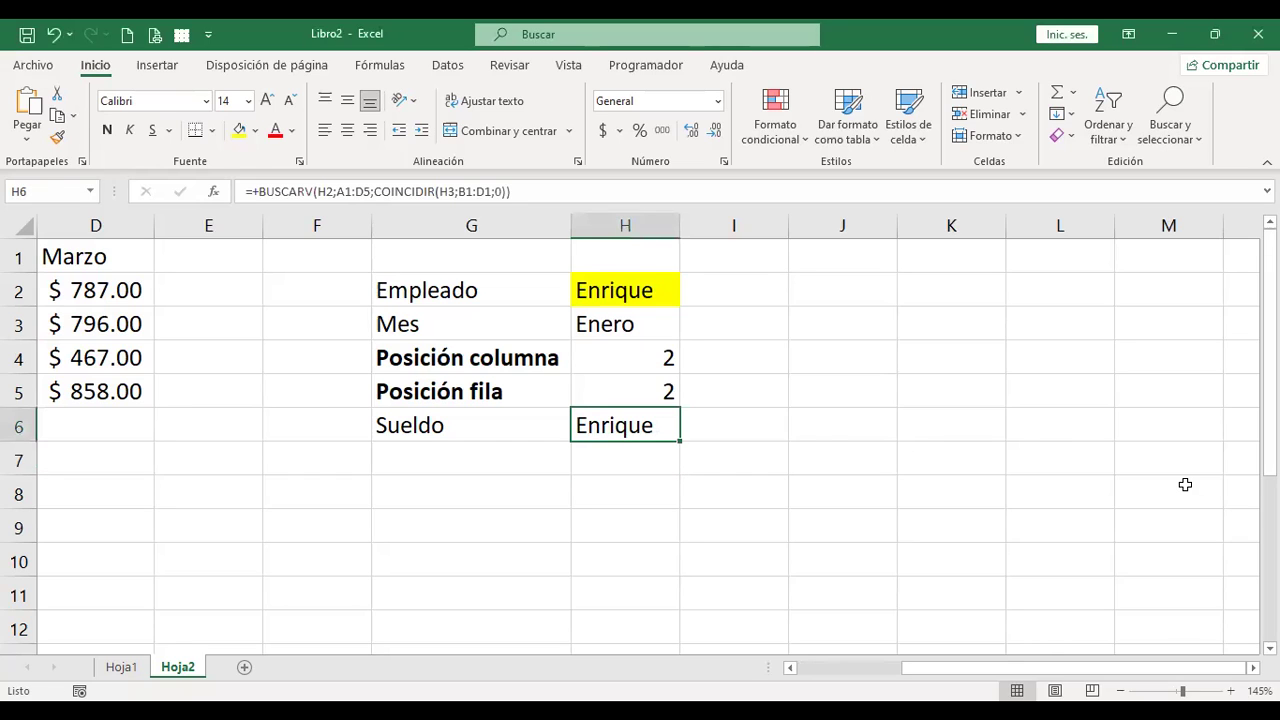
pyautogui.press('F2')
pyautogui.press('Left')
pyautogui.press('Left')
pyautogui.press('Left')
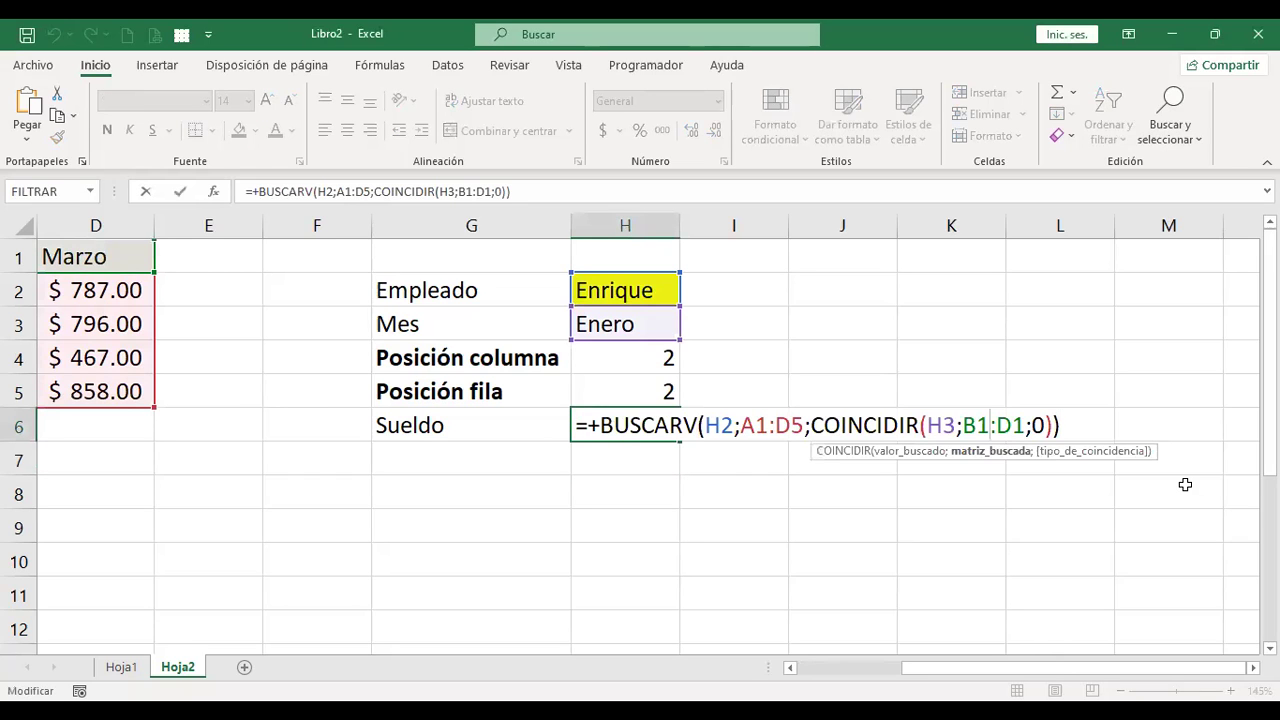
pyautogui.press('Escape')
pyautogui.press('Left')
pyautogui.press('Home')
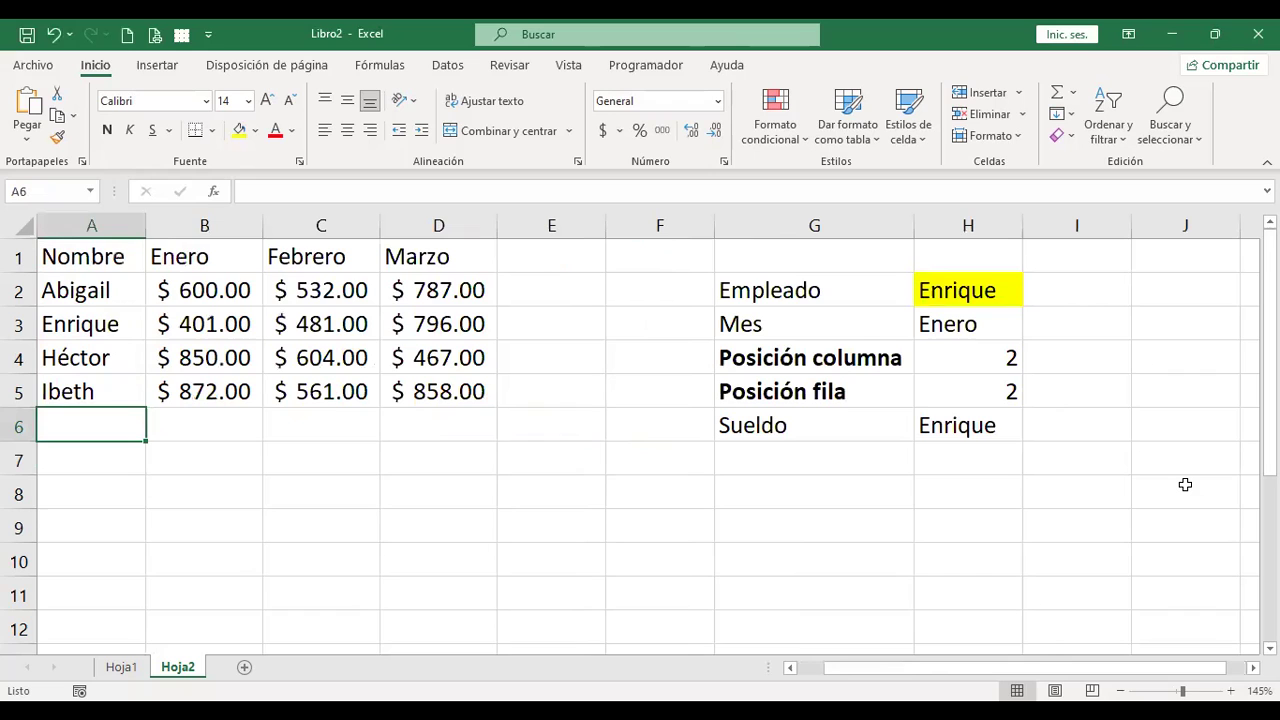
pyautogui.press('Right')
pyautogui.press('Right')
pyautogui.press('Right')
pyautogui.press('Right')
pyautogui.press('Right')
pyautogui.press('Right')
pyautogui.press('Right')
pyautogui.press('Right')
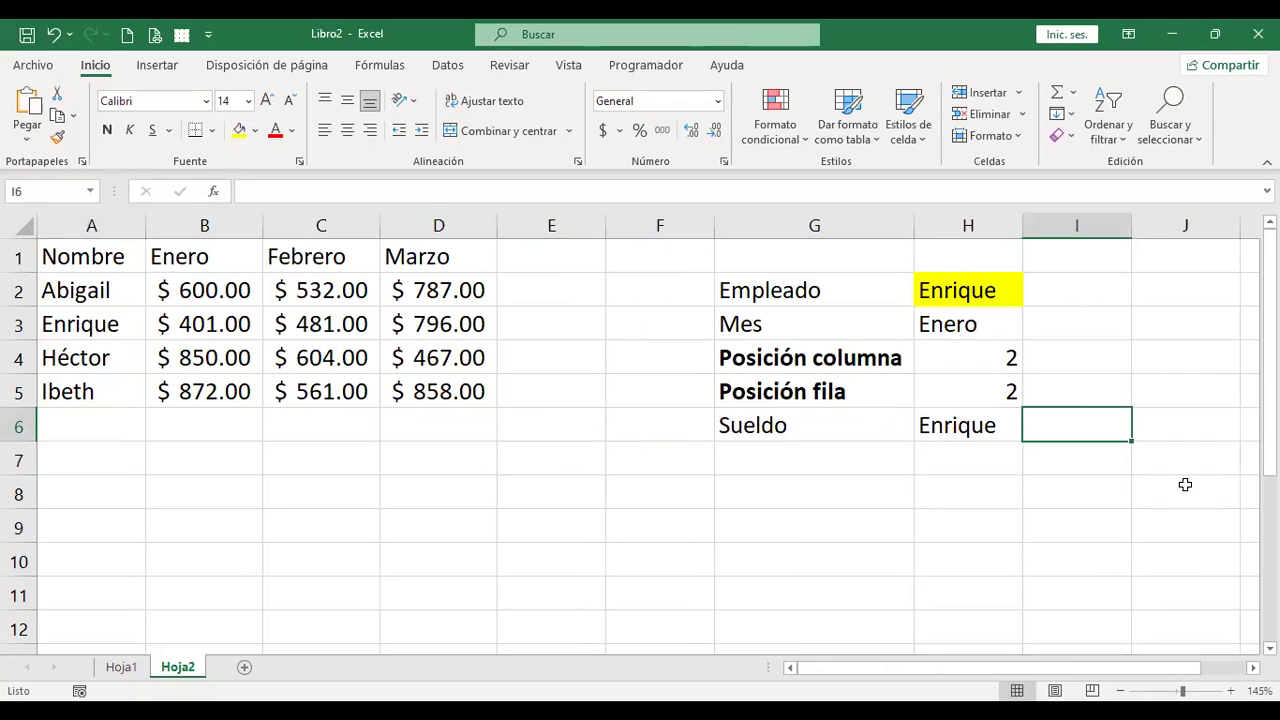
pyautogui.press('Left')
pyautogui.press('F2')
pyautogui.press('Left')
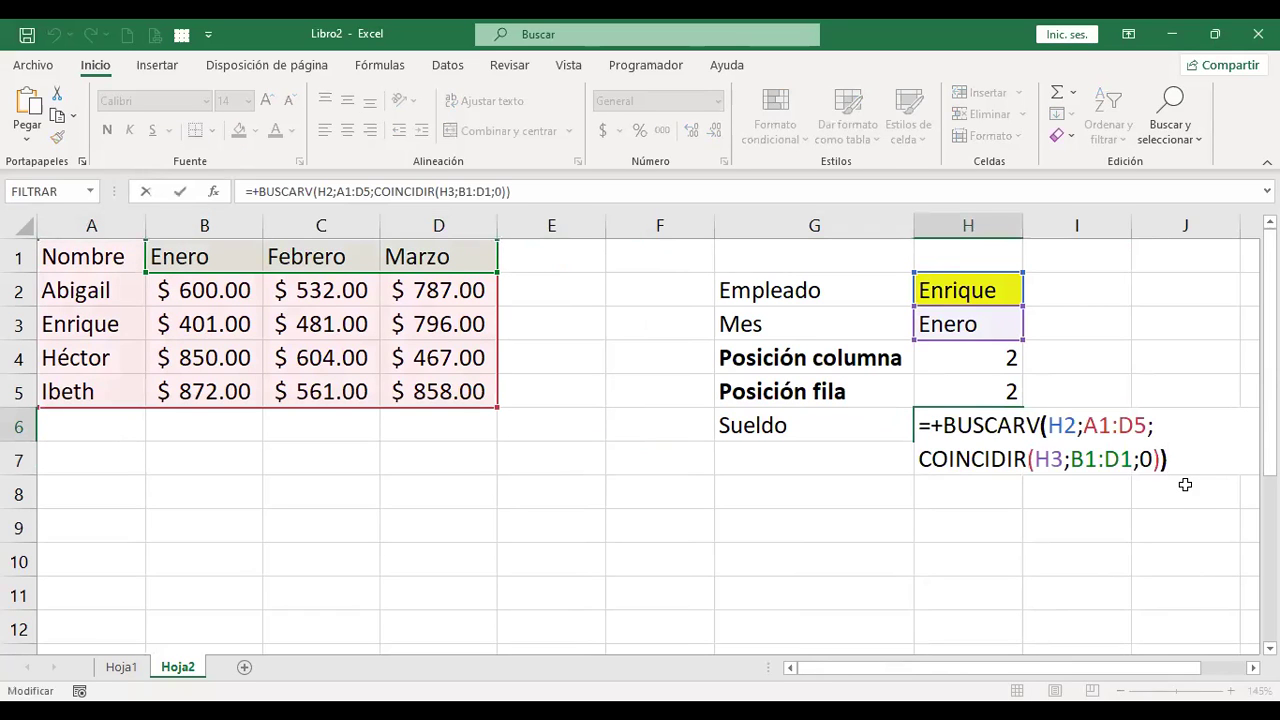
pyautogui.press('Left')
pyautogui.press('Left')
pyautogui.press('Left')
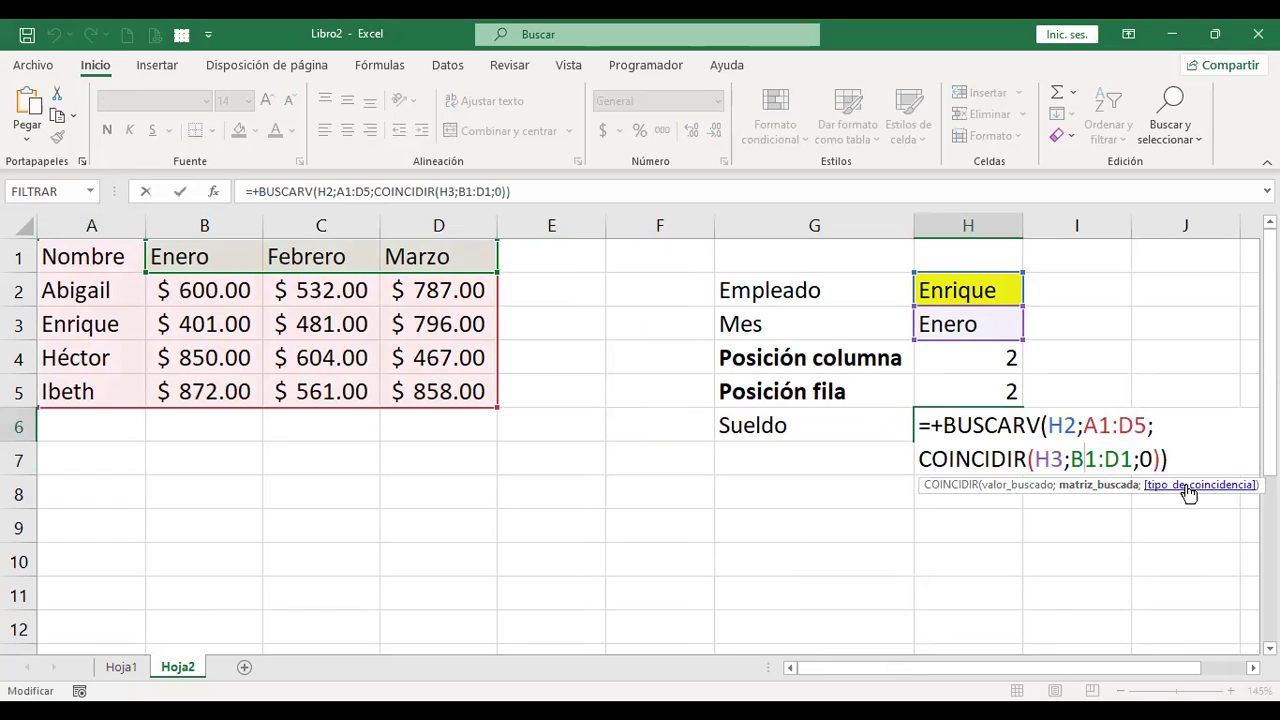
pyautogui.press('Escape')
pyautogui.press('Up')
pyautogui.press('Up')
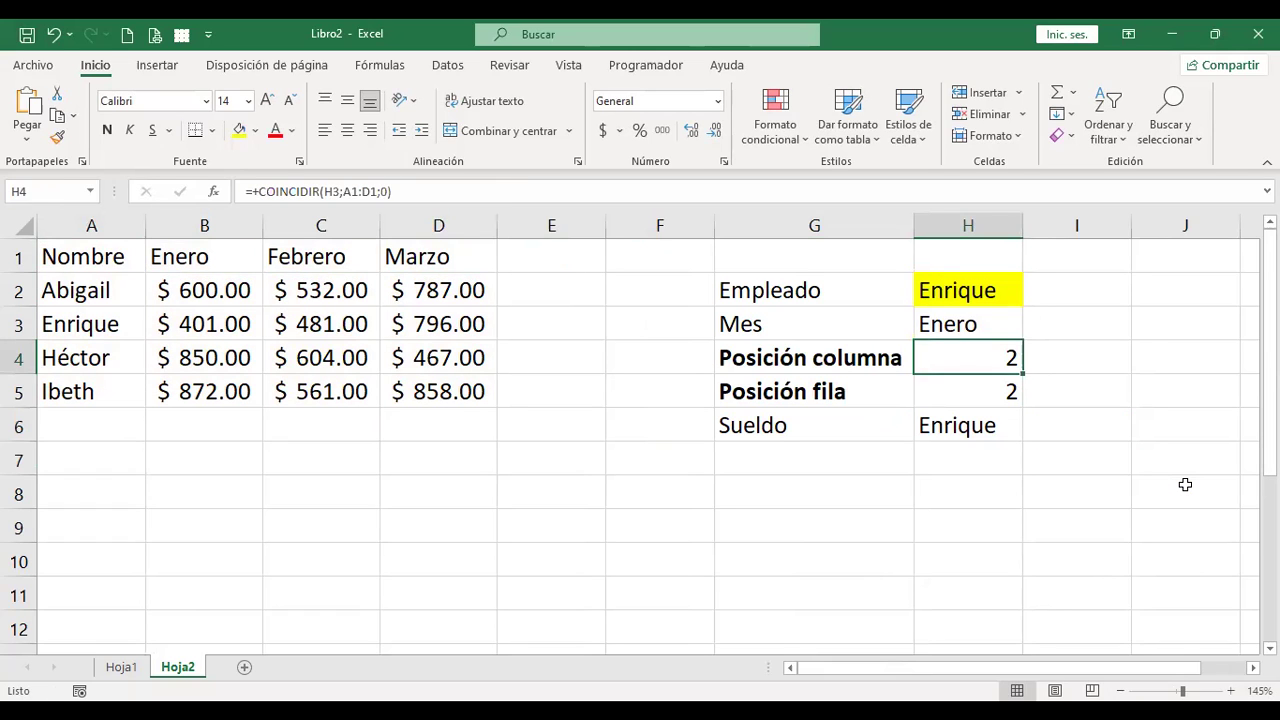
pyautogui.press('F2')
pyautogui.press('Return')
pyautogui.press('Down')
pyautogui.press('Down')
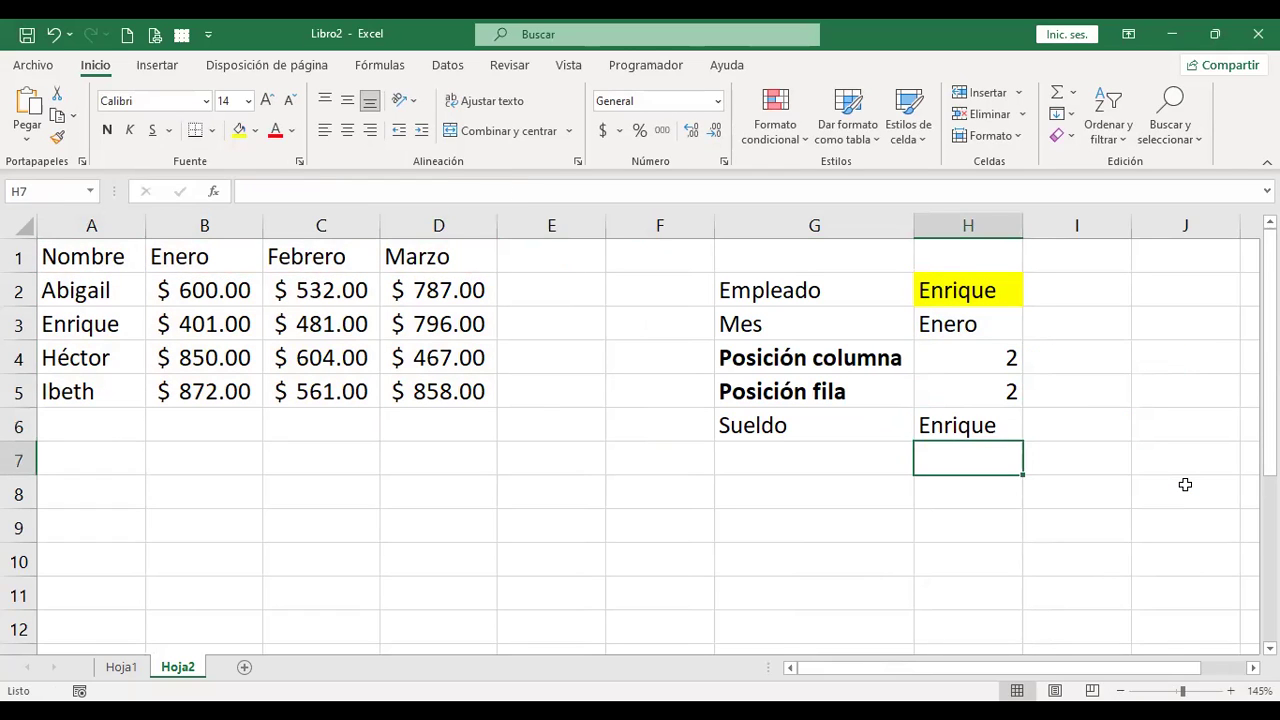
pyautogui.press('Up')
# Change H6's COINCIDIR range from B1:D1 to A1:D1 so Sueldo shows 401.
pyautogui.press('F2')
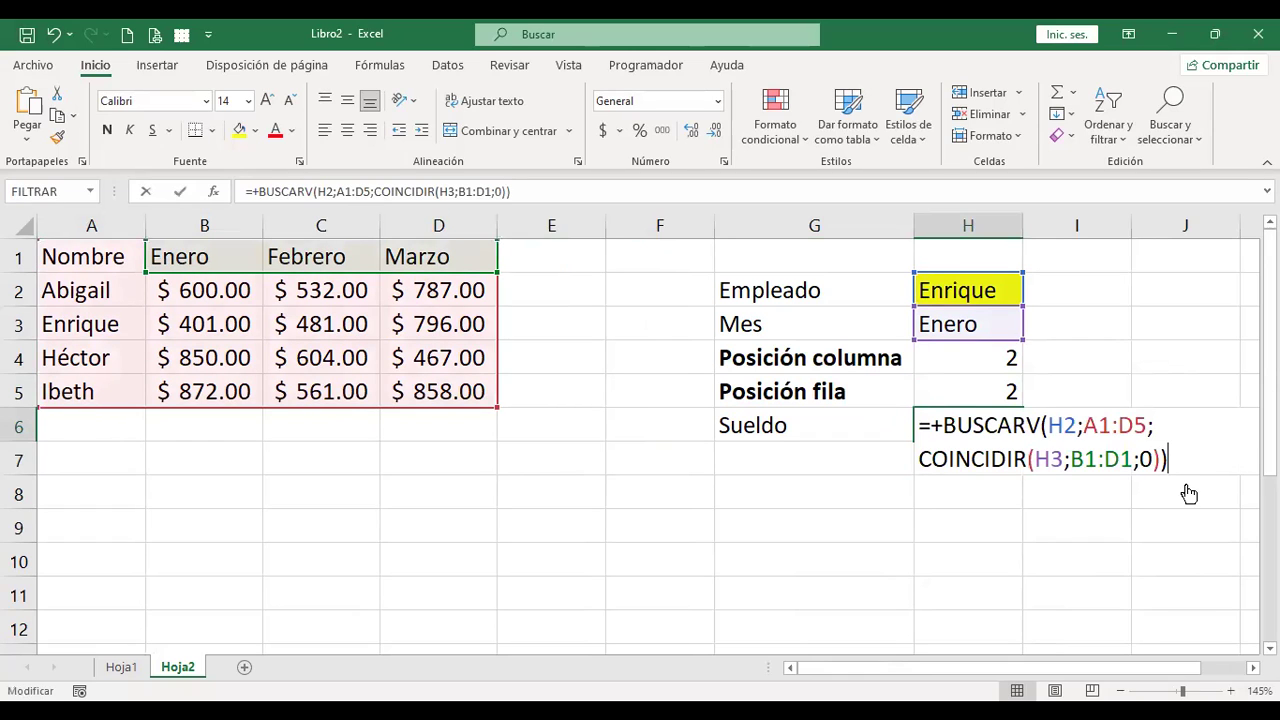
pyautogui.press('Left')
pyautogui.press('Left')
pyautogui.press('Left')
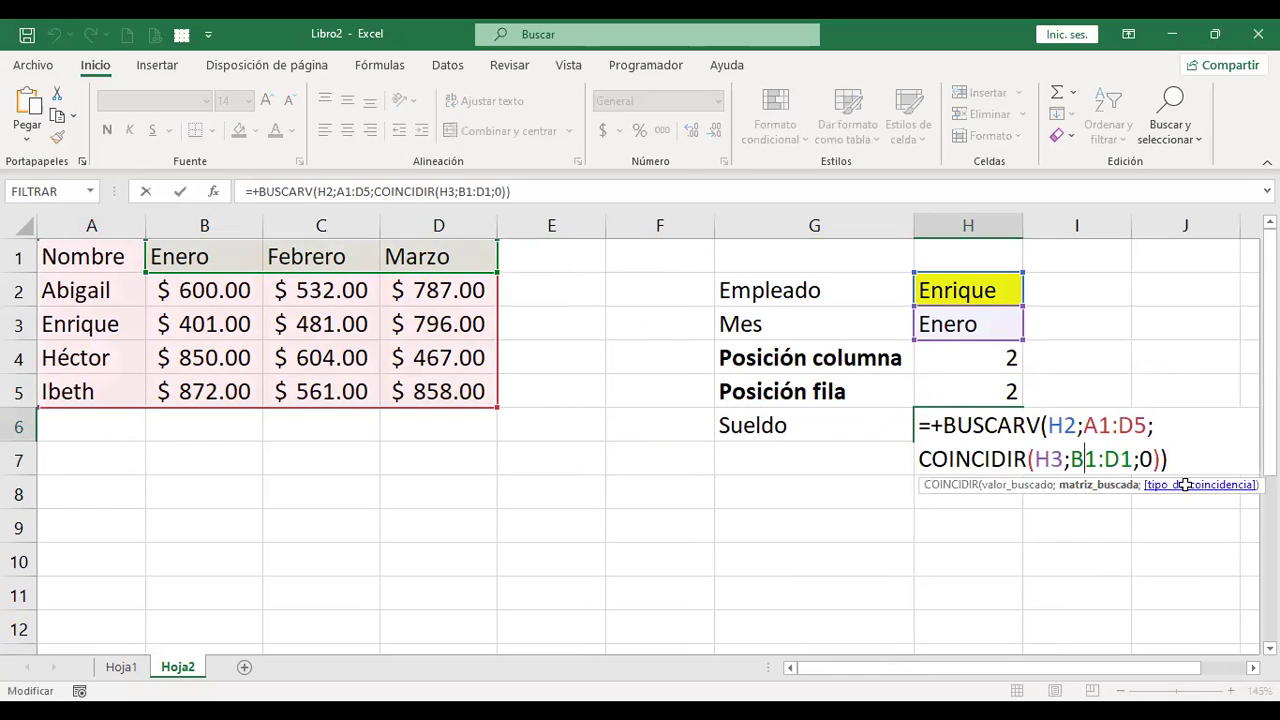
pyautogui.press('BackSpace')
pyautogui.write('A')
pyautogui.hotkey('shift', 'Return')
pyautogui.press('Down')
pyautogui.press('F2')
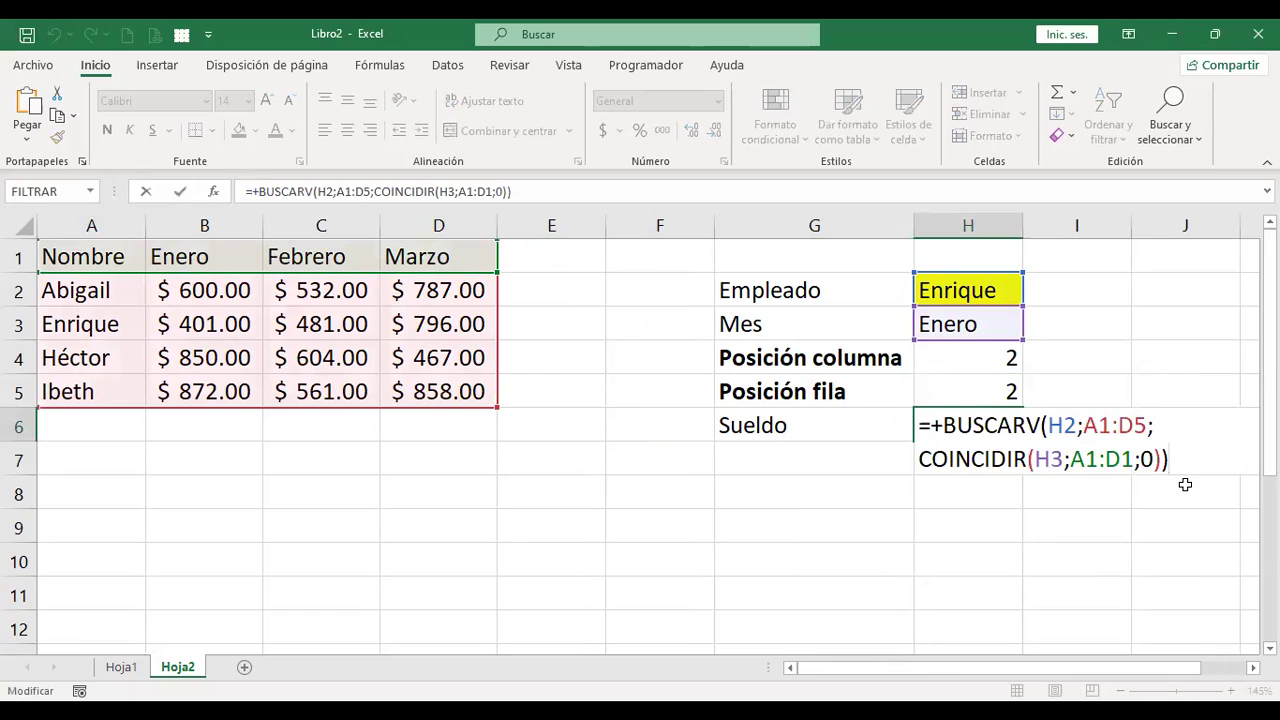
pyautogui.press('Escape')
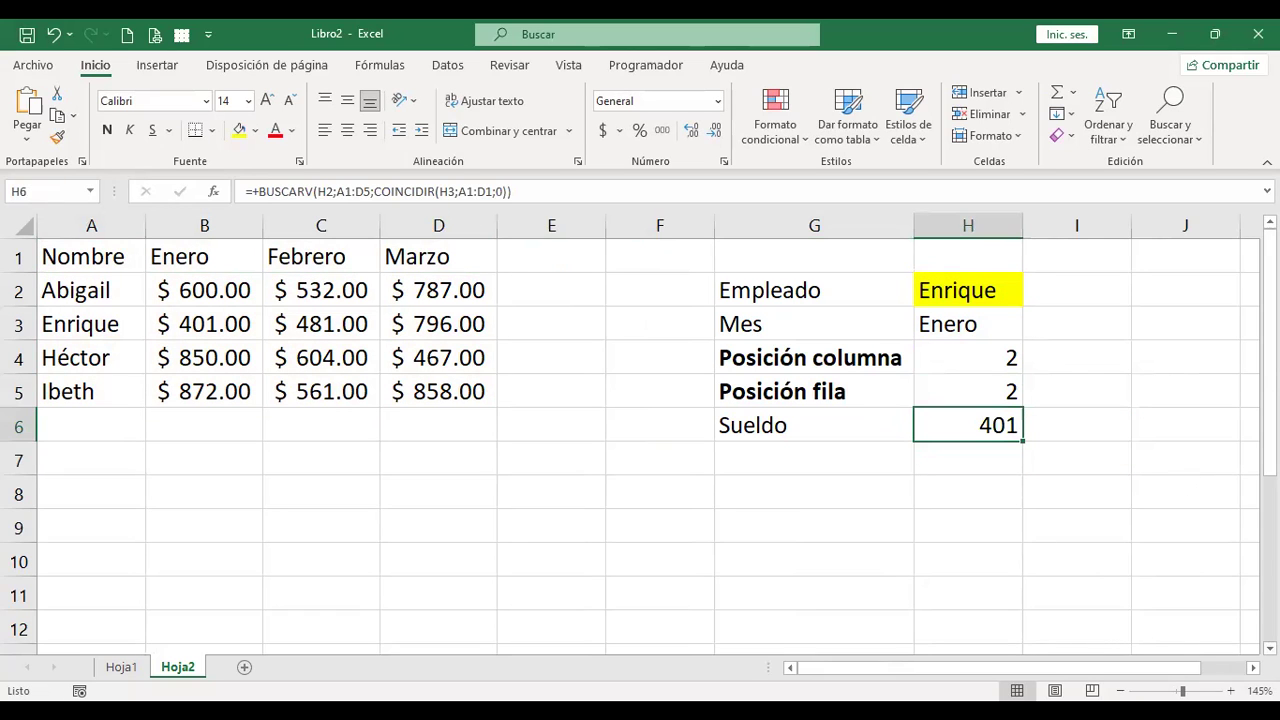
pyautogui.hscroll(2, 949, 426)
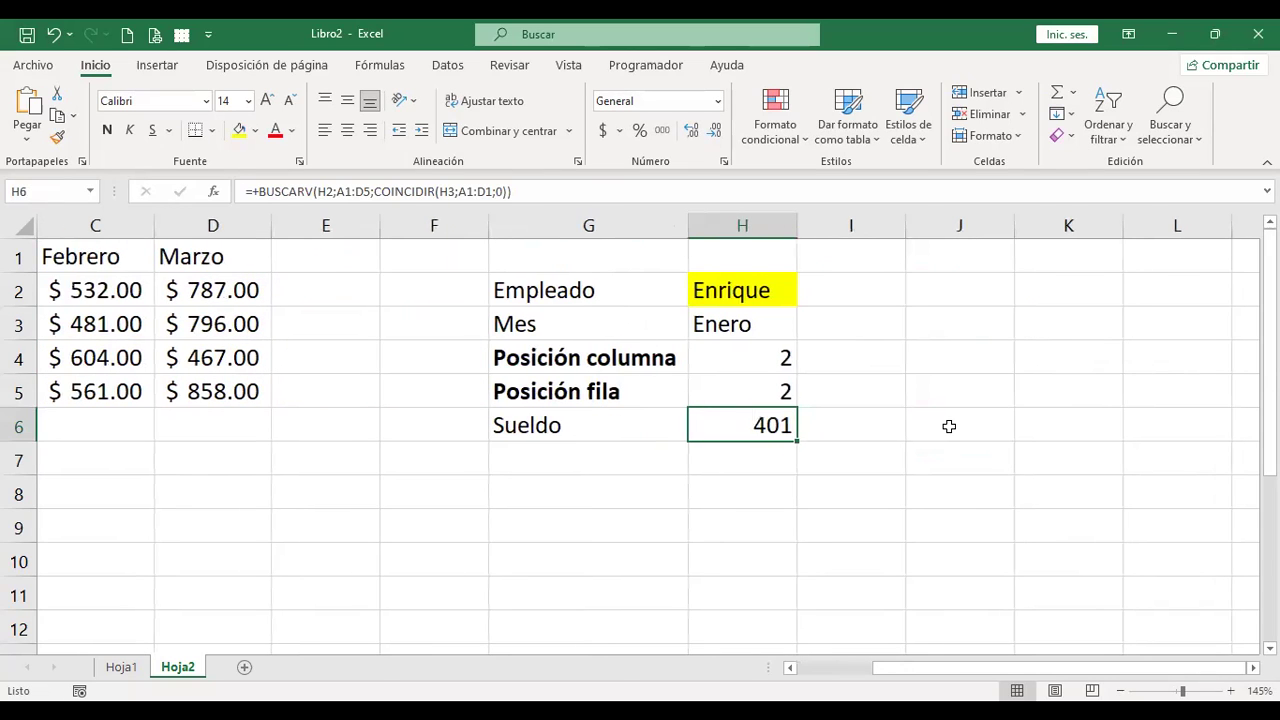
pyautogui.press('Up')
pyautogui.press('Up')
pyautogui.press('Up')
pyautogui.press('Up')
pyautogui.press('Left')
pyautogui.press('Home')
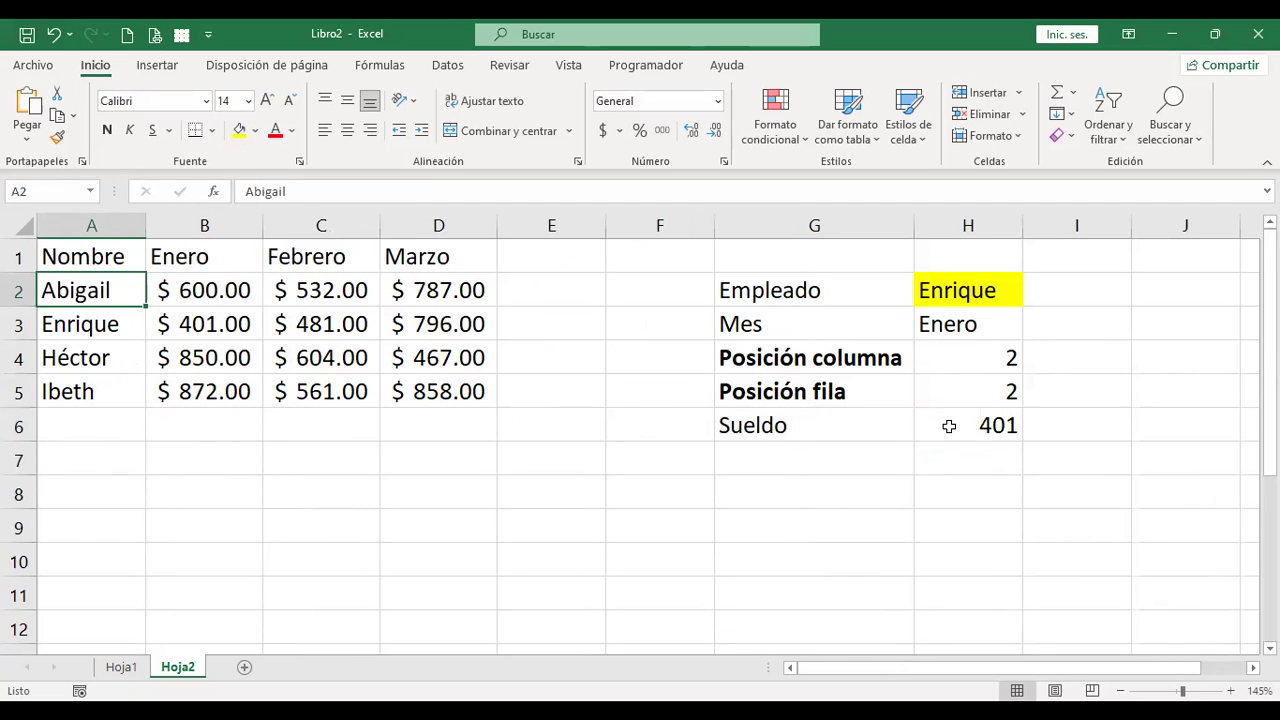
pyautogui.press('Down')
pyautogui.press('Right')
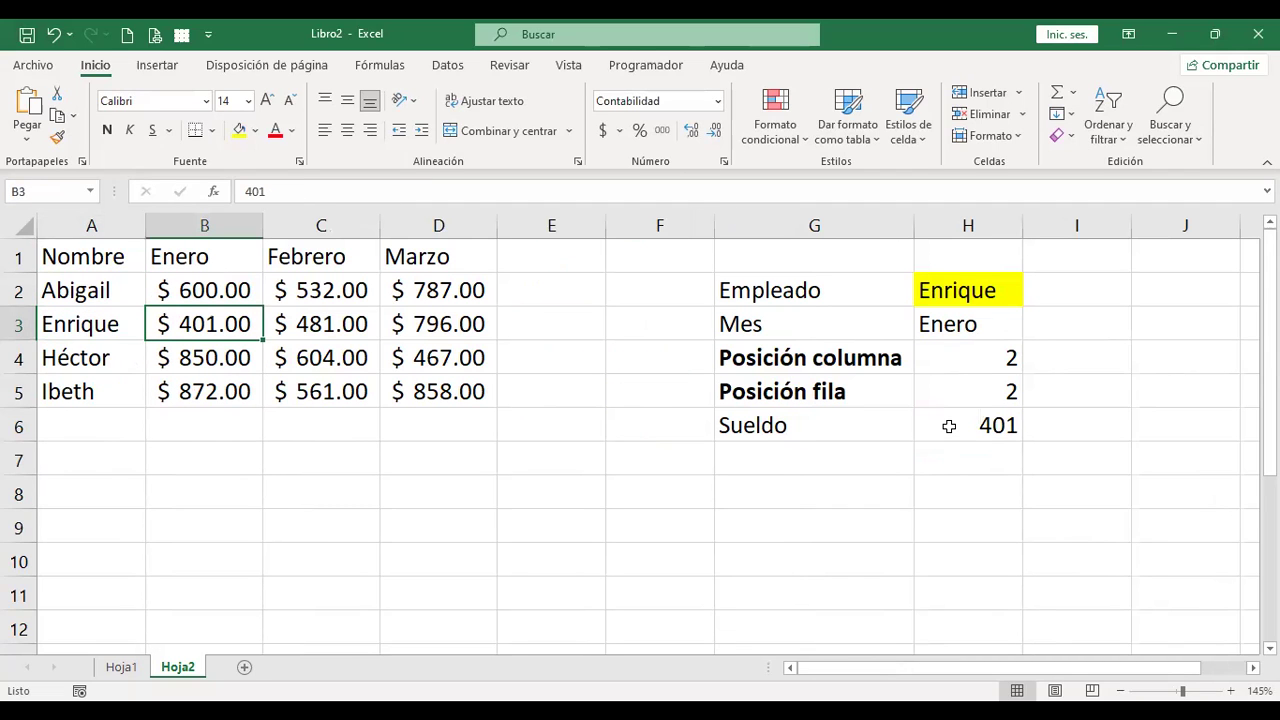
pyautogui.press('Right')
pyautogui.press('Right')
pyautogui.press('Right')
pyautogui.press('Right')
pyautogui.press('Right')
pyautogui.press('Right')
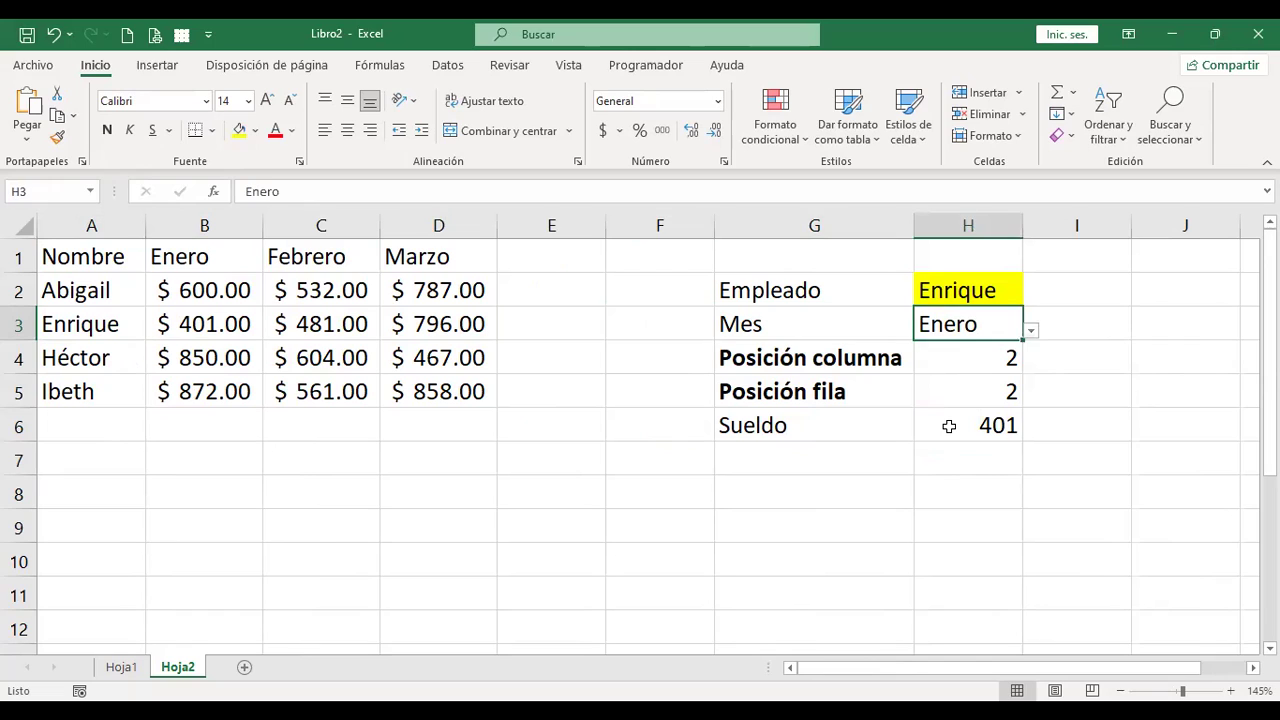
pyautogui.press('Down')
pyautogui.press('F2')
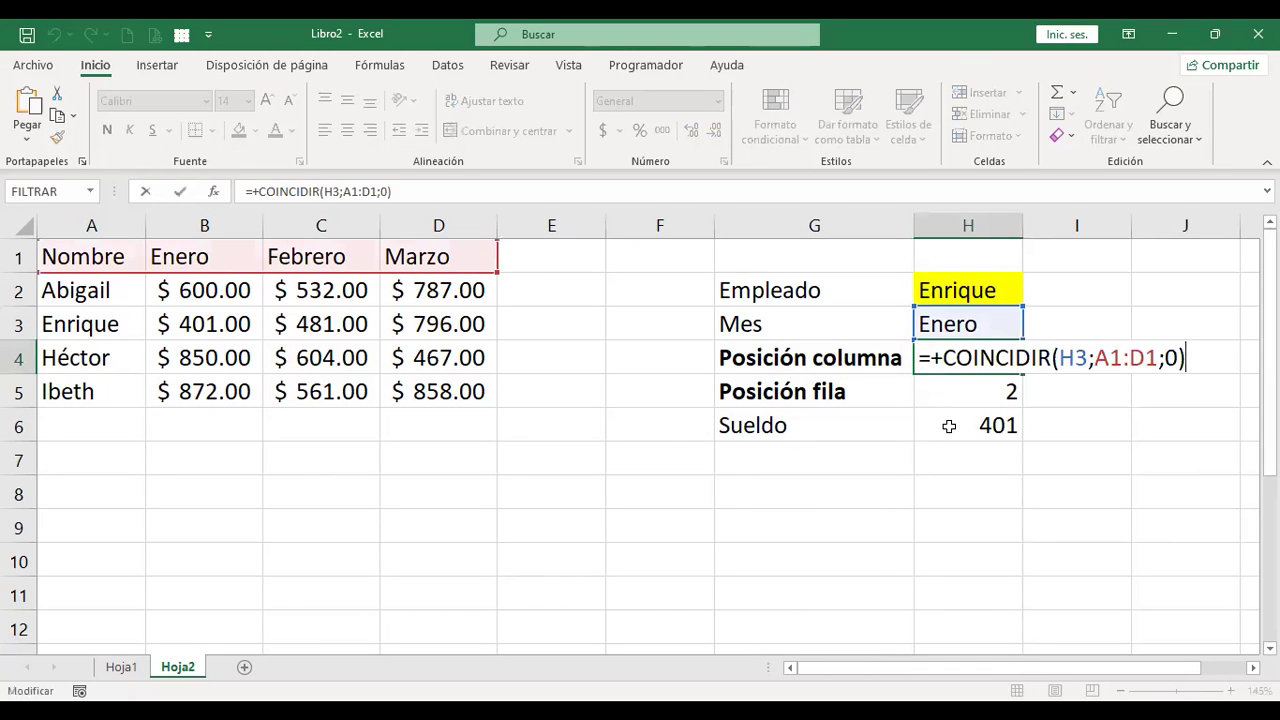
pyautogui.press('Left')
pyautogui.press('Left')
pyautogui.press('Left')
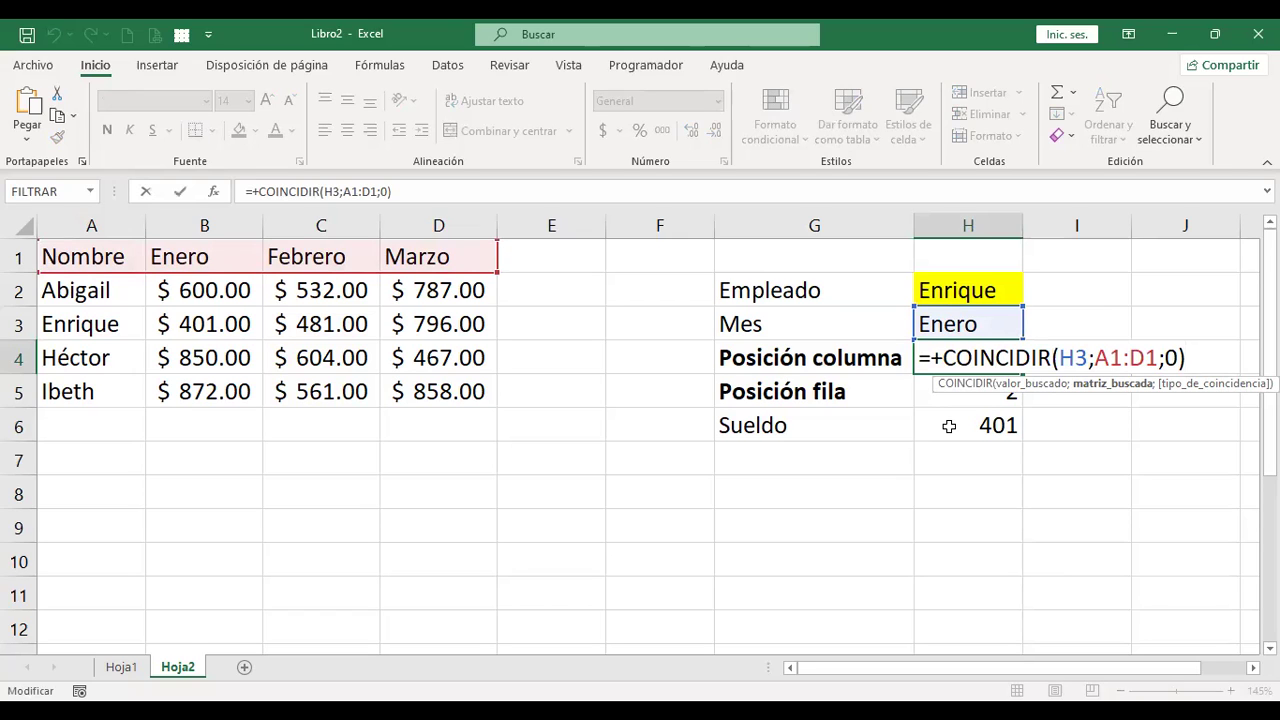
pyautogui.press('BackSpace')
pyautogui.write('B')
pyautogui.press('Return')
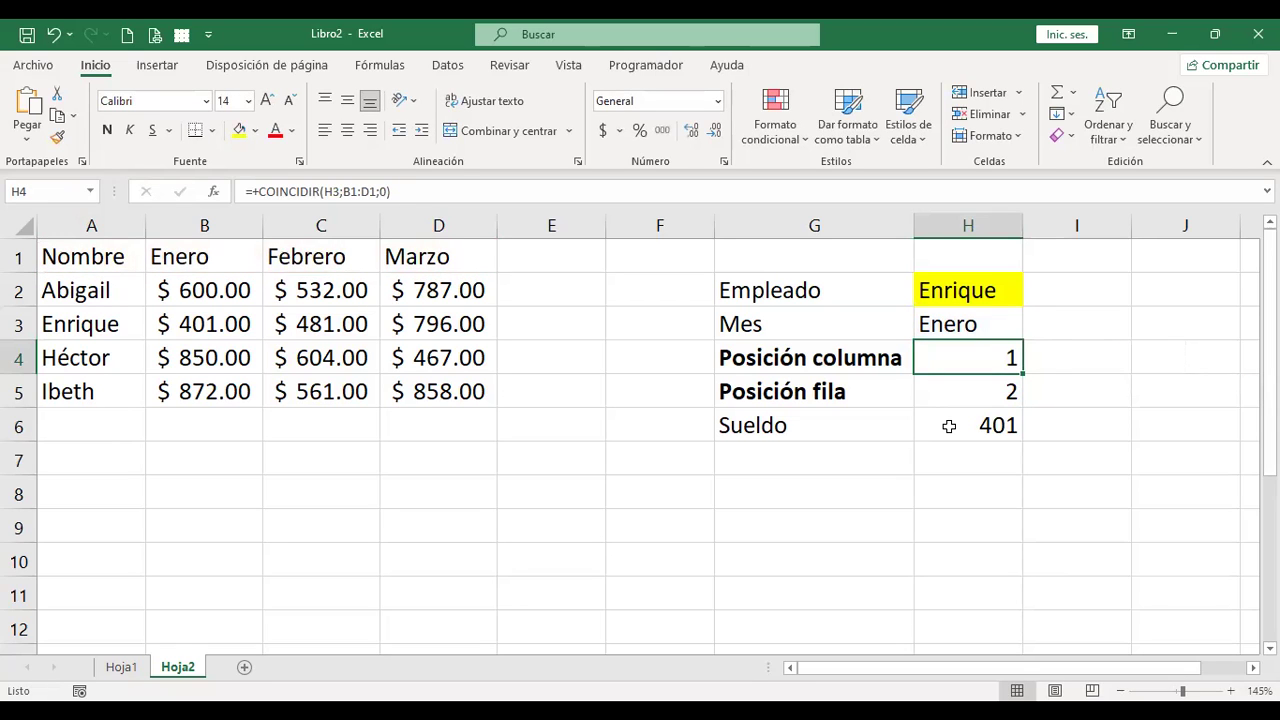
pyautogui.press('F2')
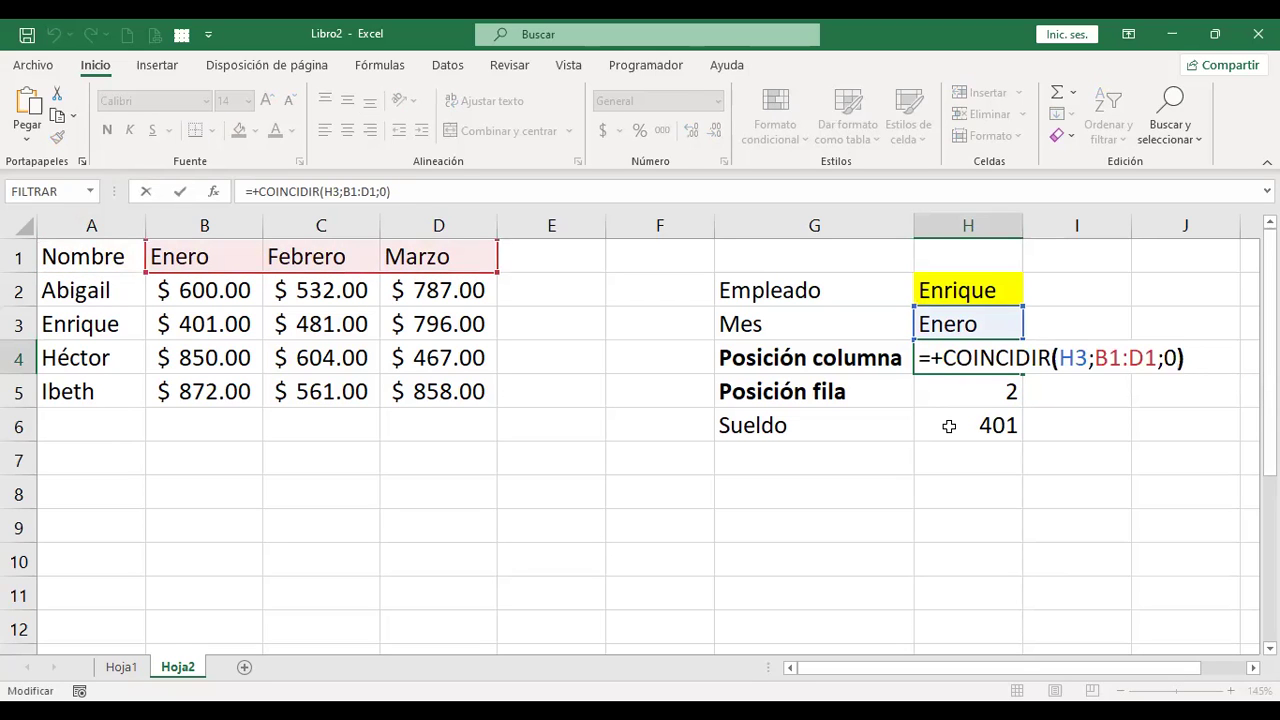
pyautogui.press('Left')
pyautogui.press('Left')
pyautogui.press('Left')
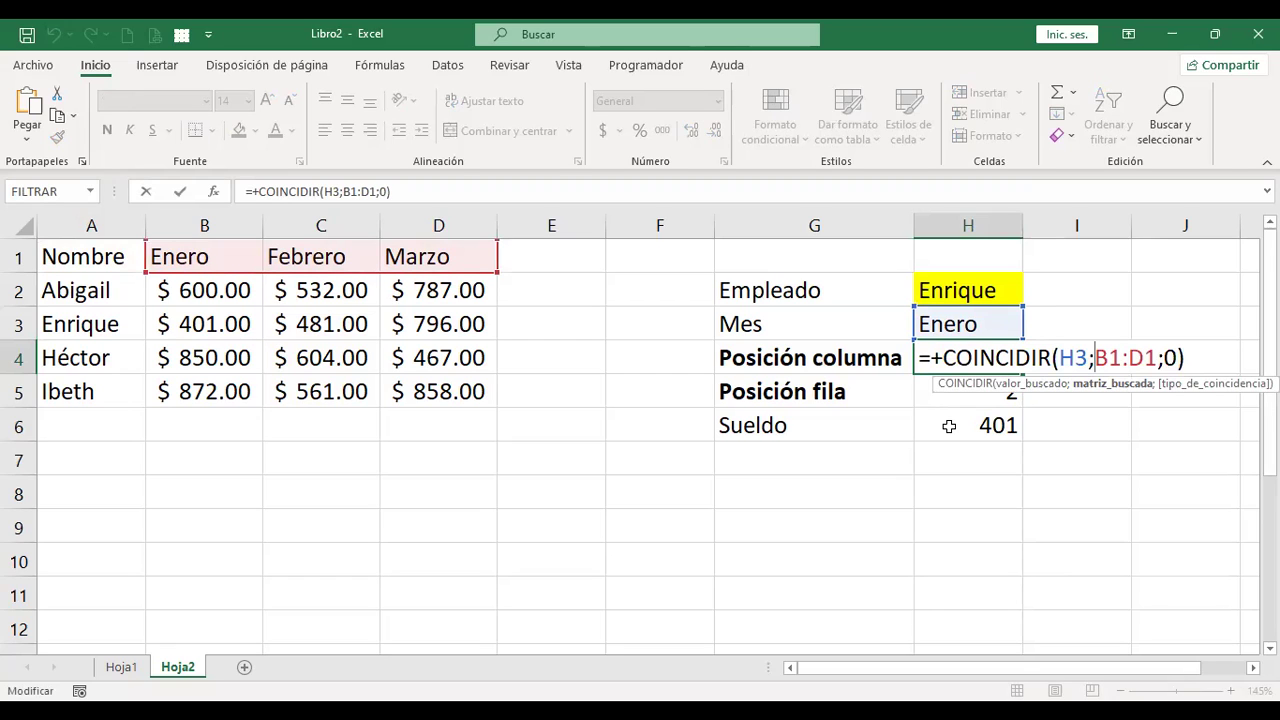
pyautogui.press('Delete')
pyautogui.write('A')
pyautogui.press('Return')
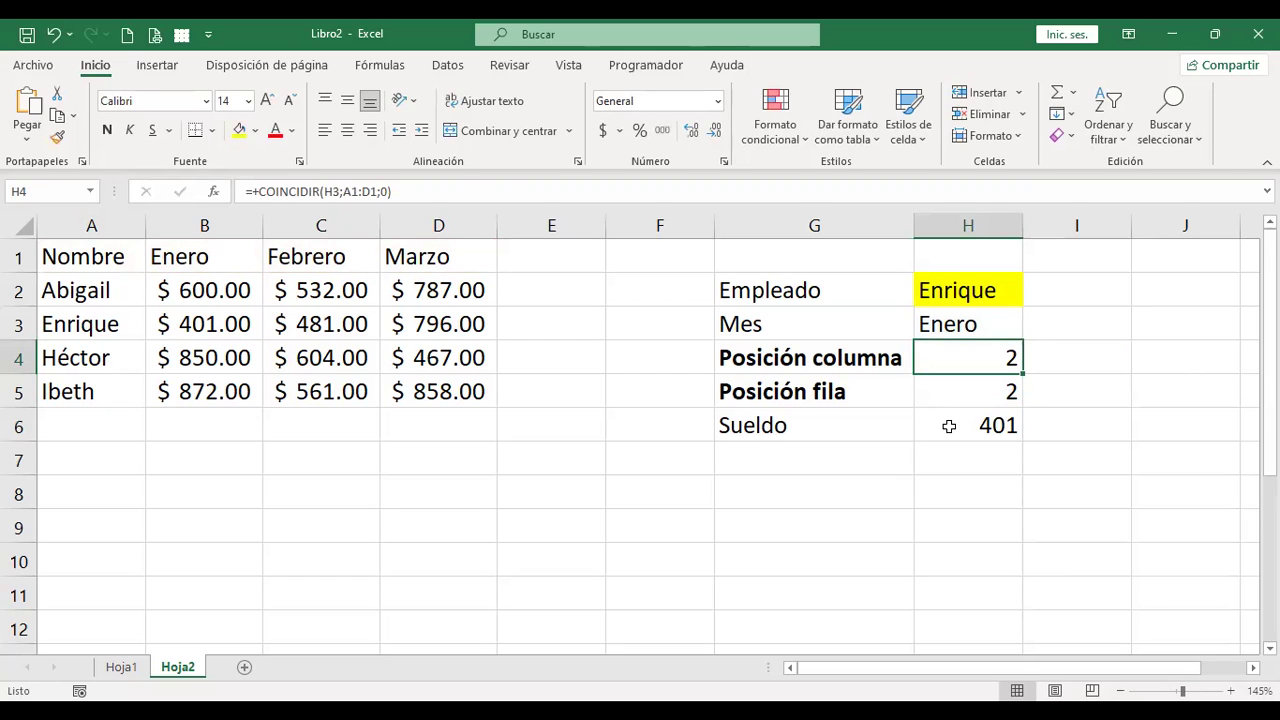
pyautogui.click(949, 426)
pyautogui.press('F2')
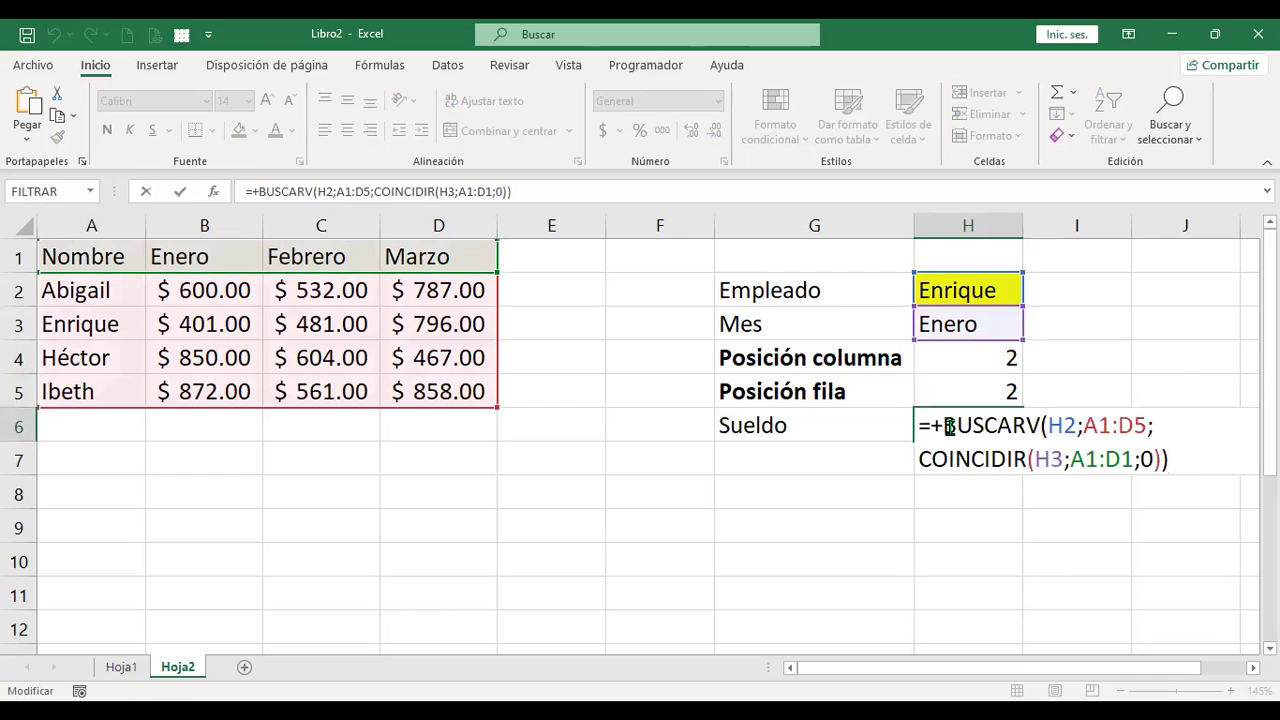
pyautogui.click(949, 426)
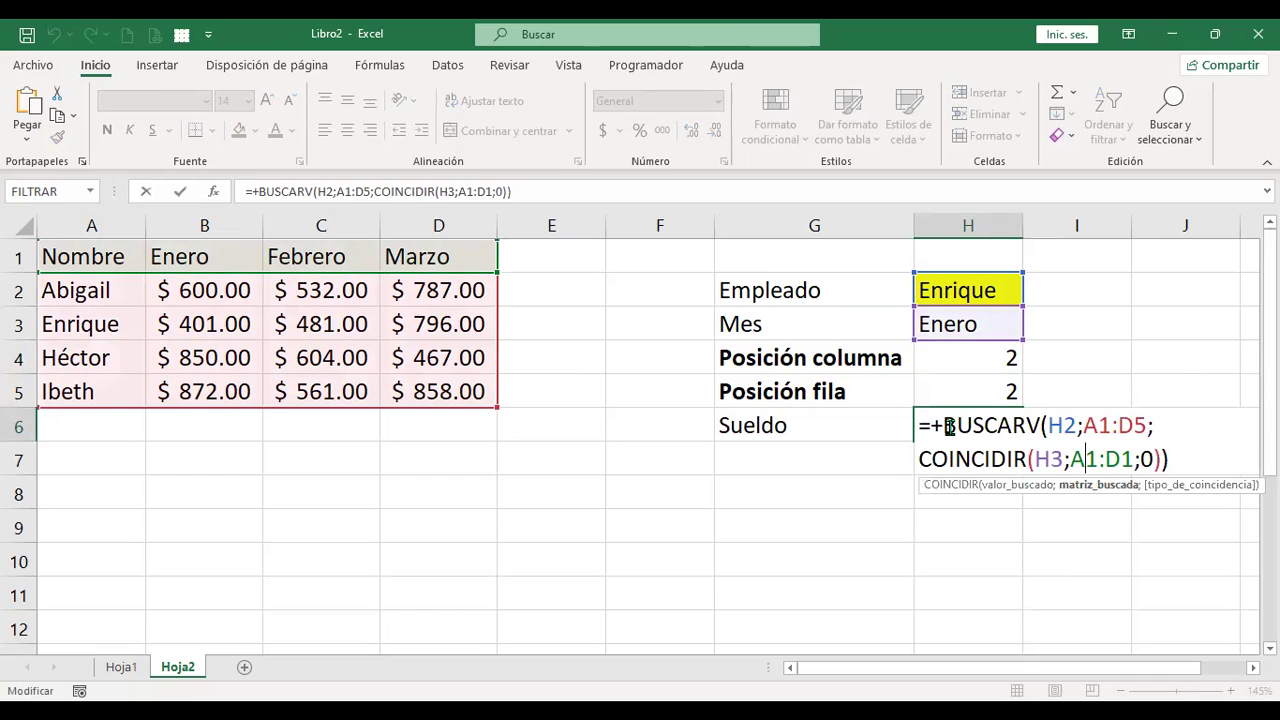
pyautogui.press('Escape')
pyautogui.press('F2')
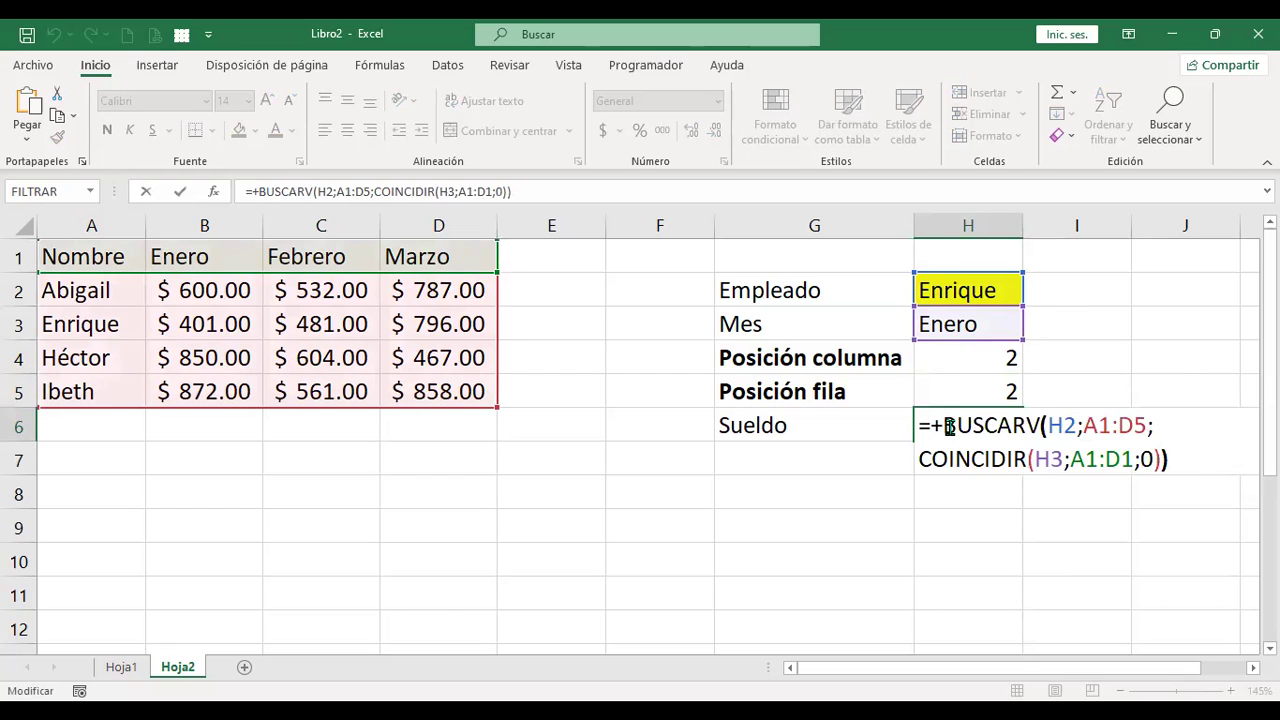
pyautogui.press('Left')
pyautogui.press('Left')
pyautogui.press('Left')
pyautogui.press('Right')
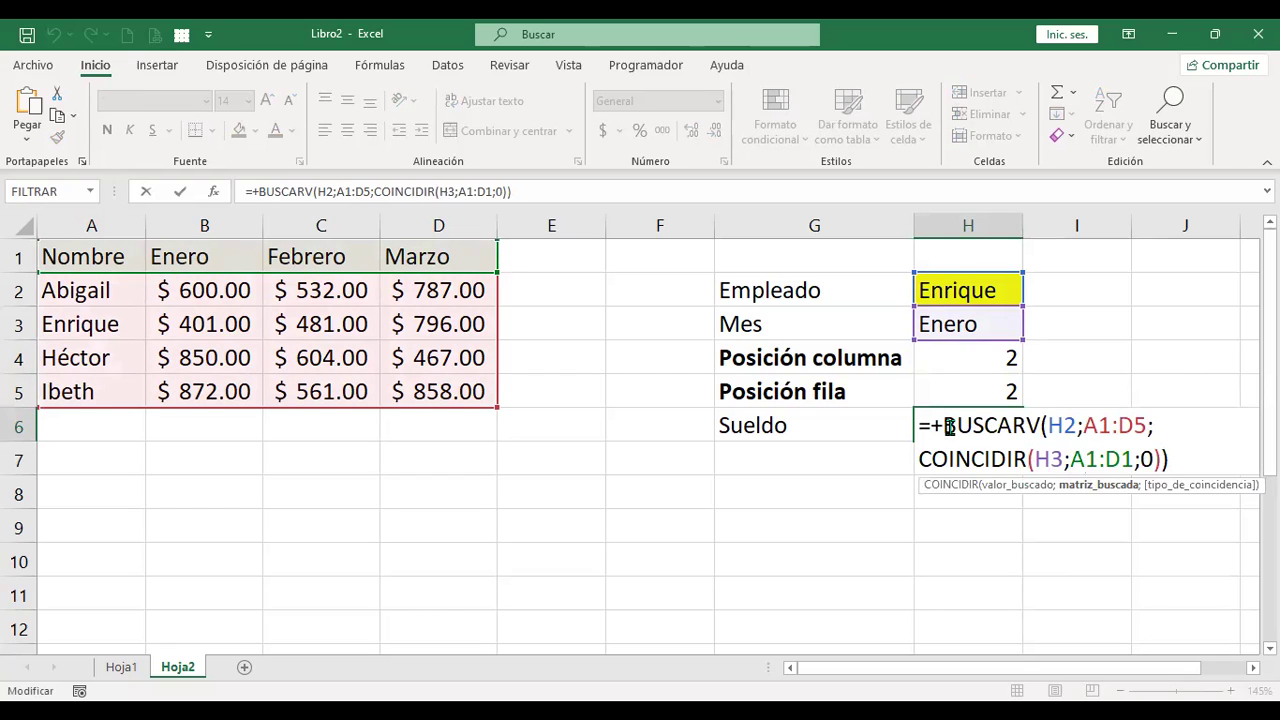
pyautogui.press('Escape')
pyautogui.press('Up')
pyautogui.press('Up')
pyautogui.press('Up')
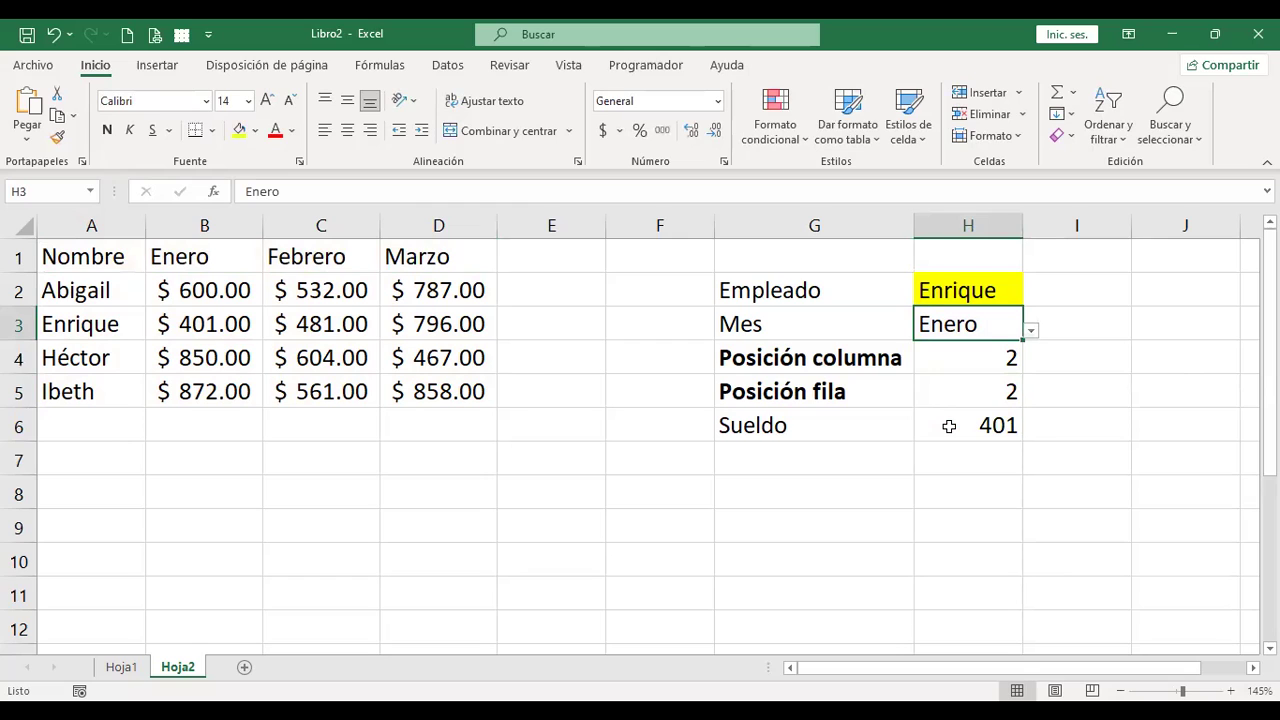
# Choose Febrero as the Mes and highlight Enrique's Febrero salary to check the lookup.
pyautogui.click(1029, 336)
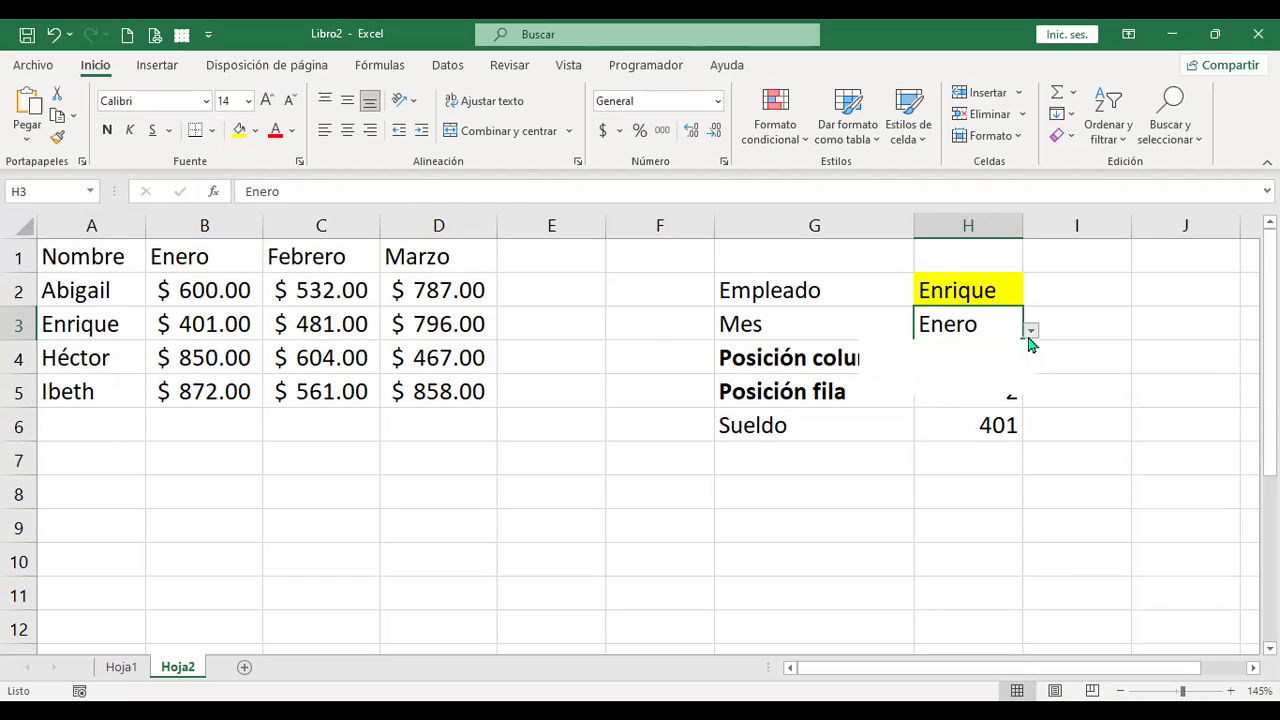
pyautogui.click(928, 365)
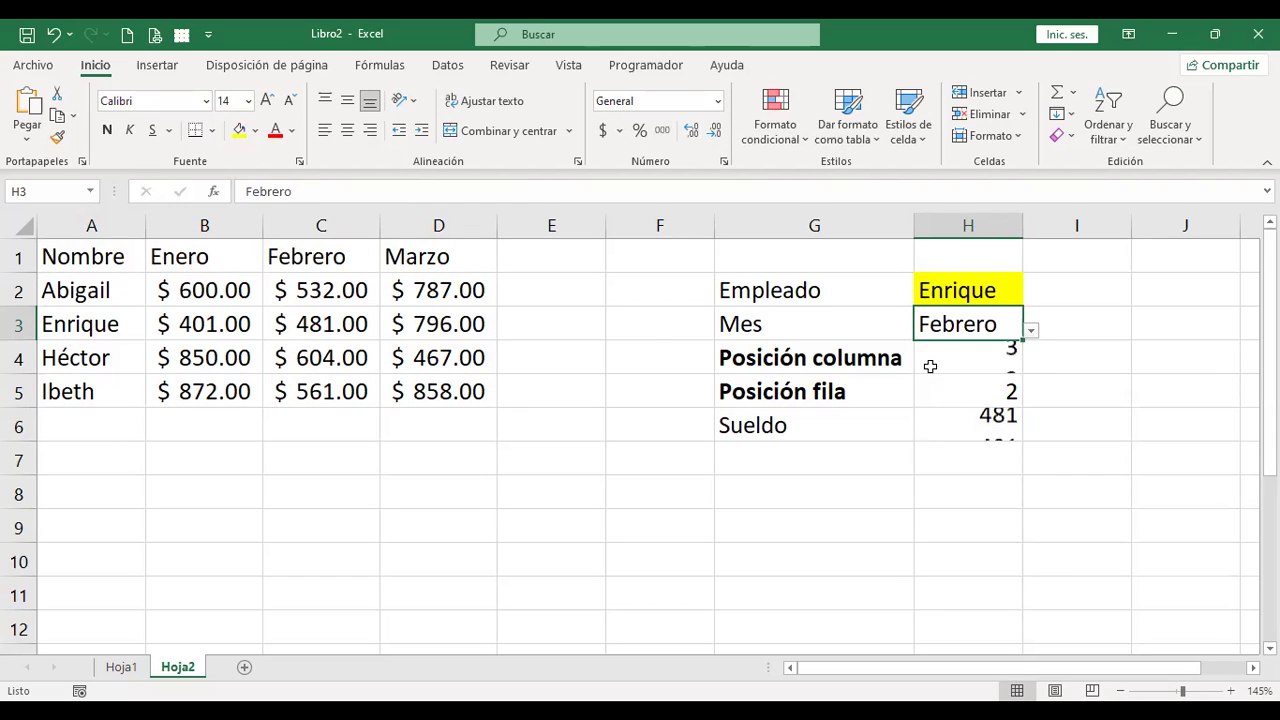
pyautogui.click(978, 423)
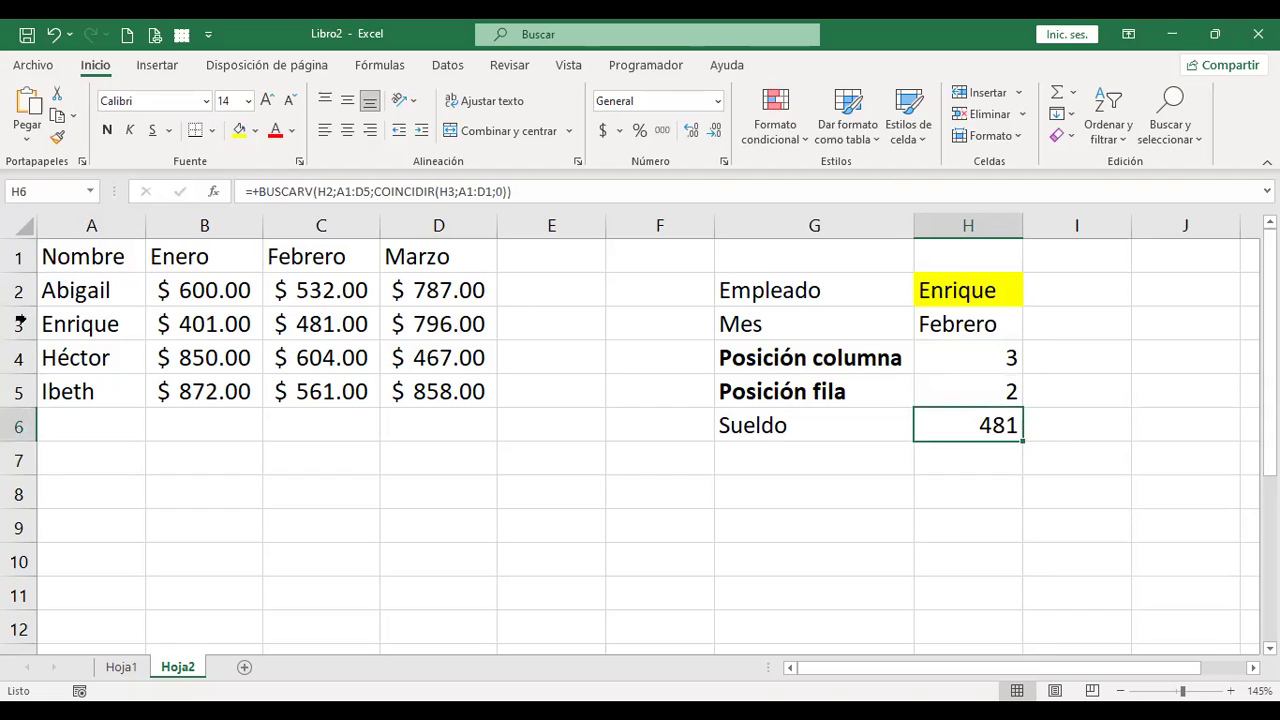
pyautogui.click(20, 322)
pyautogui.keyDown('ctrl'); pyautogui.click(310, 225); pyautogui.keyUp('ctrl')
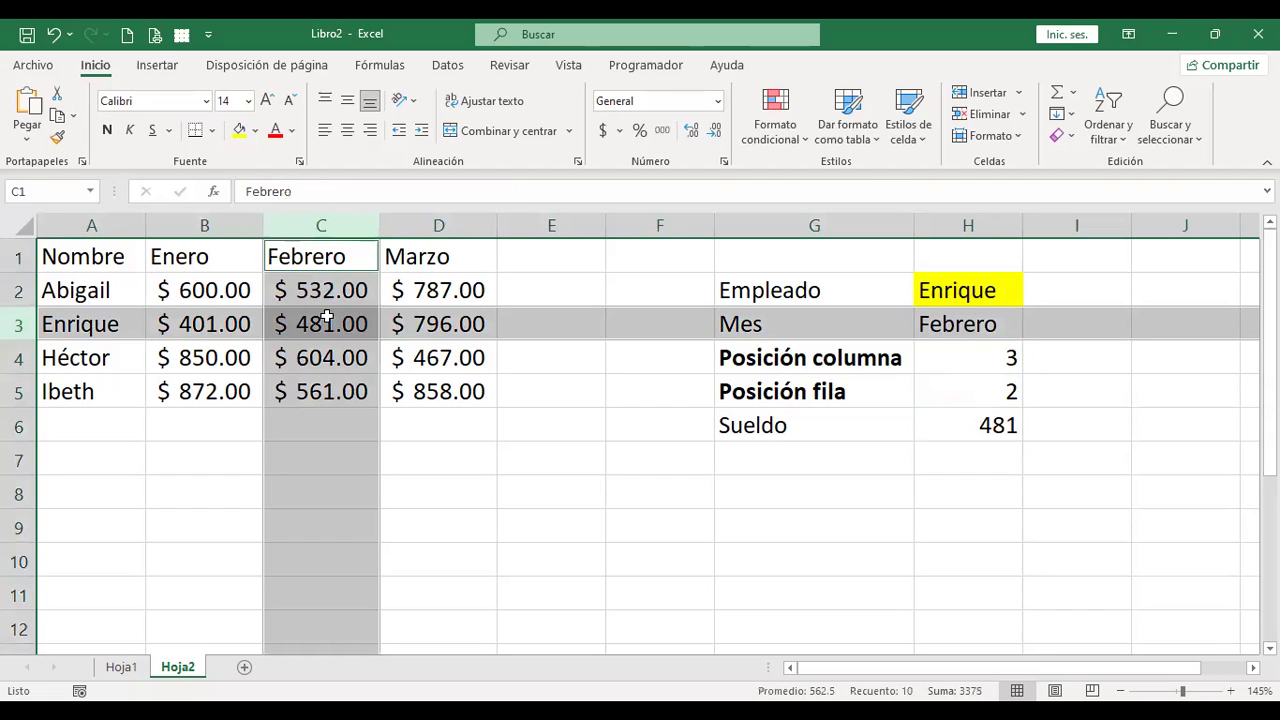
# Set Empleado to Ibeth and confirm Sueldo reads 561 at the Febrero column.
pyautogui.click(958, 291)
pyautogui.click(1030, 297)
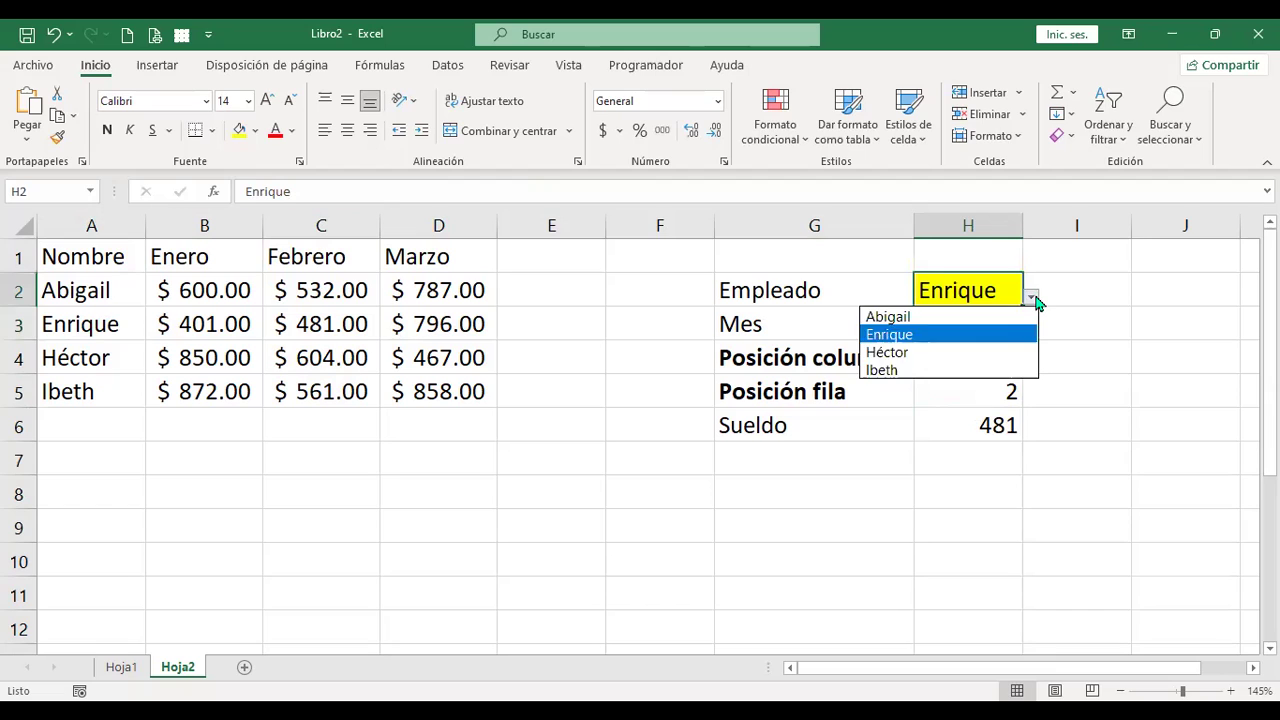
pyautogui.press('Return')
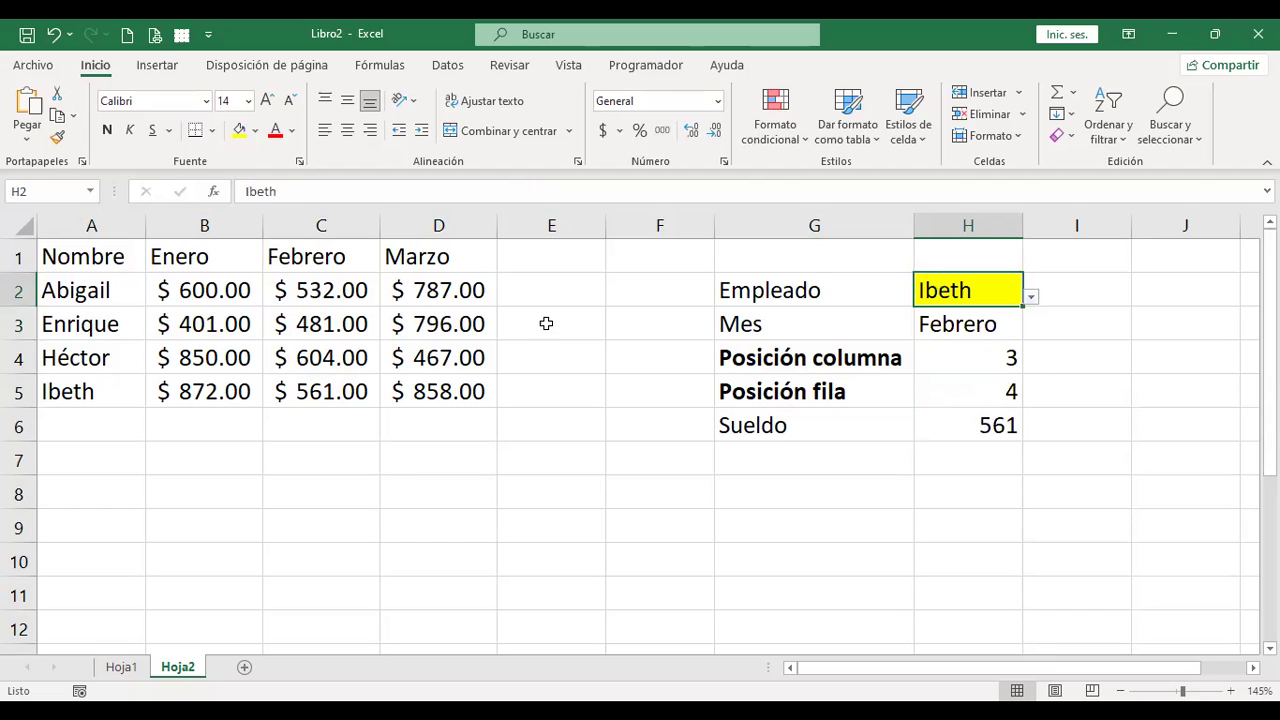
pyautogui.click(328, 226)
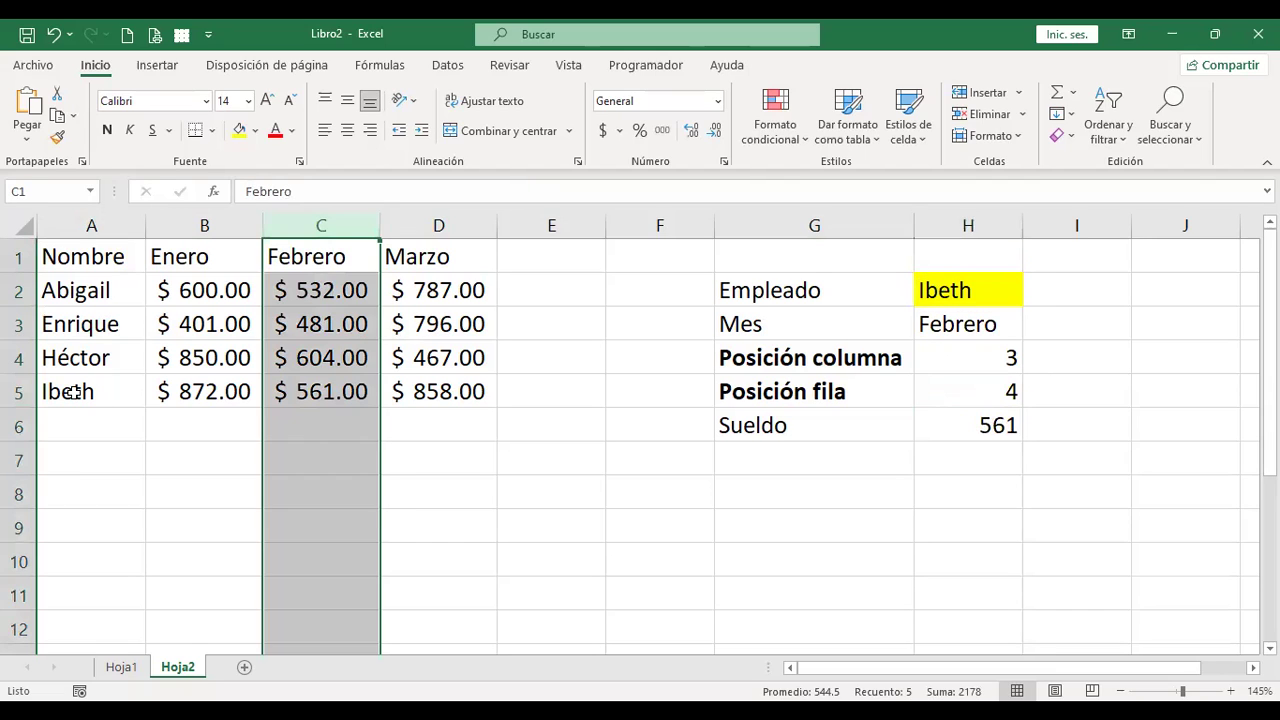
pyautogui.keyDown('ctrl'); pyautogui.click(17, 391); pyautogui.keyUp('ctrl')
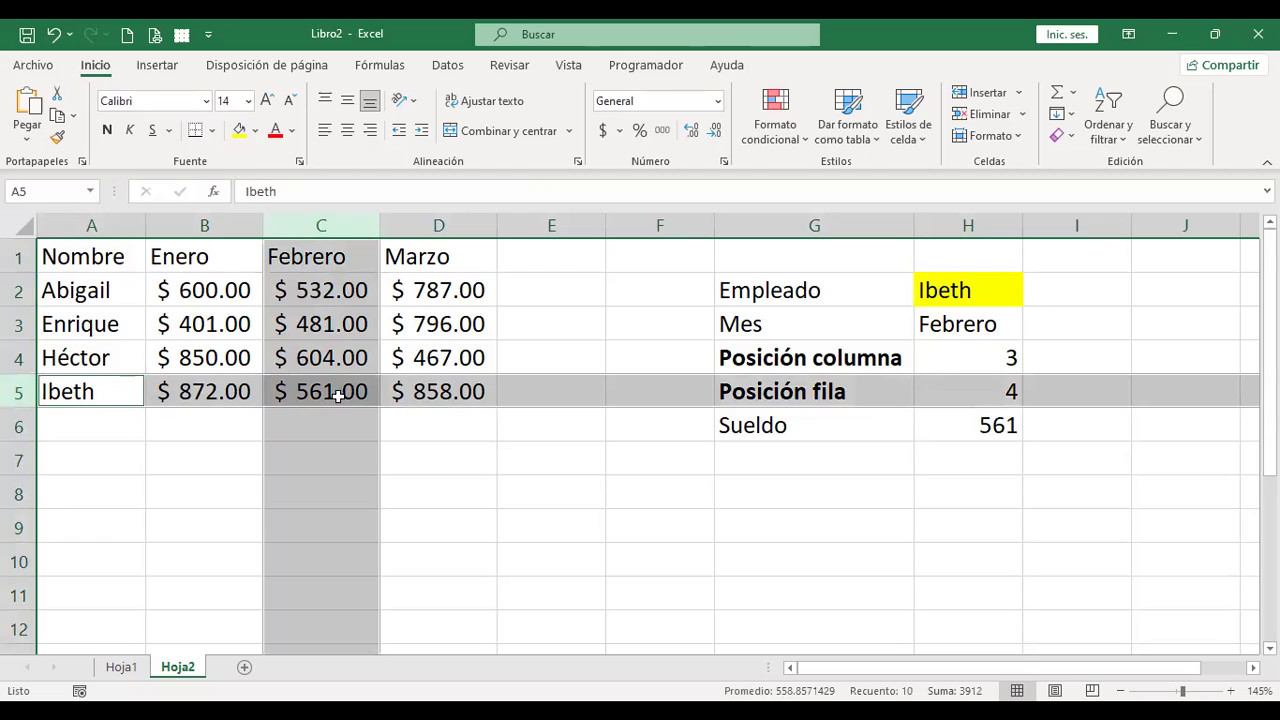
pyautogui.click(964, 425)
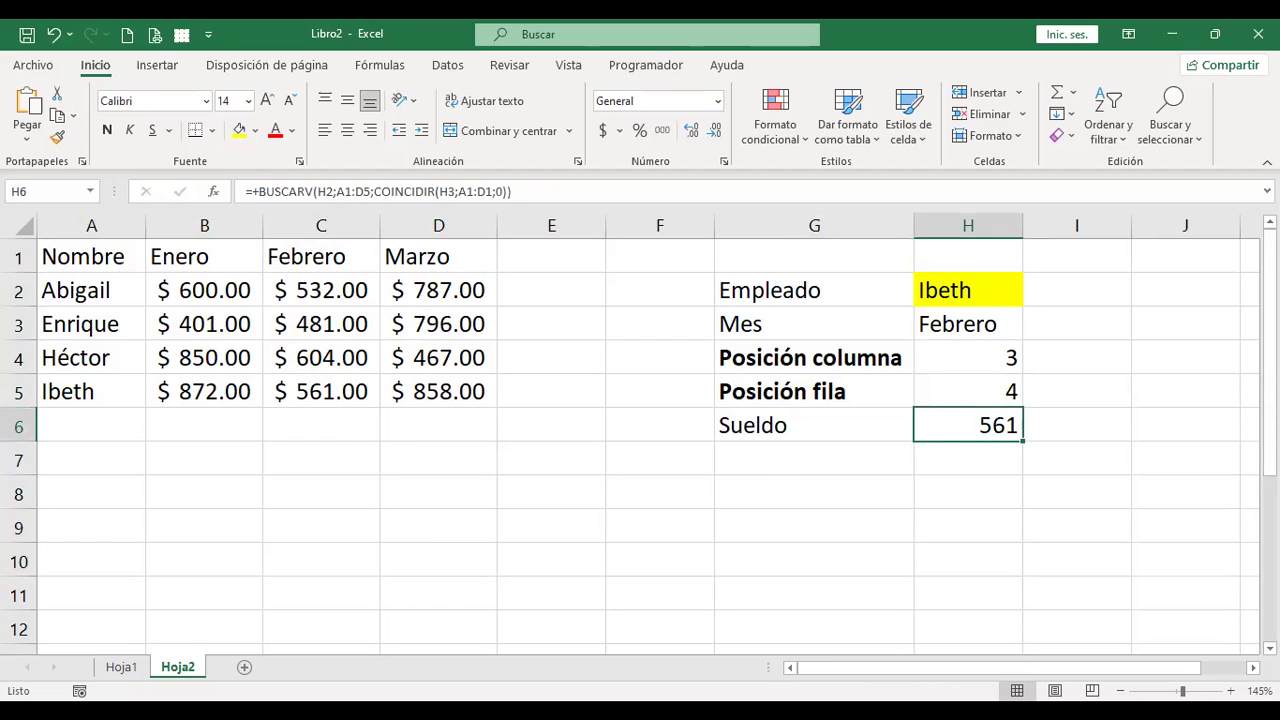
pyautogui.hscroll(1, 771, 543)
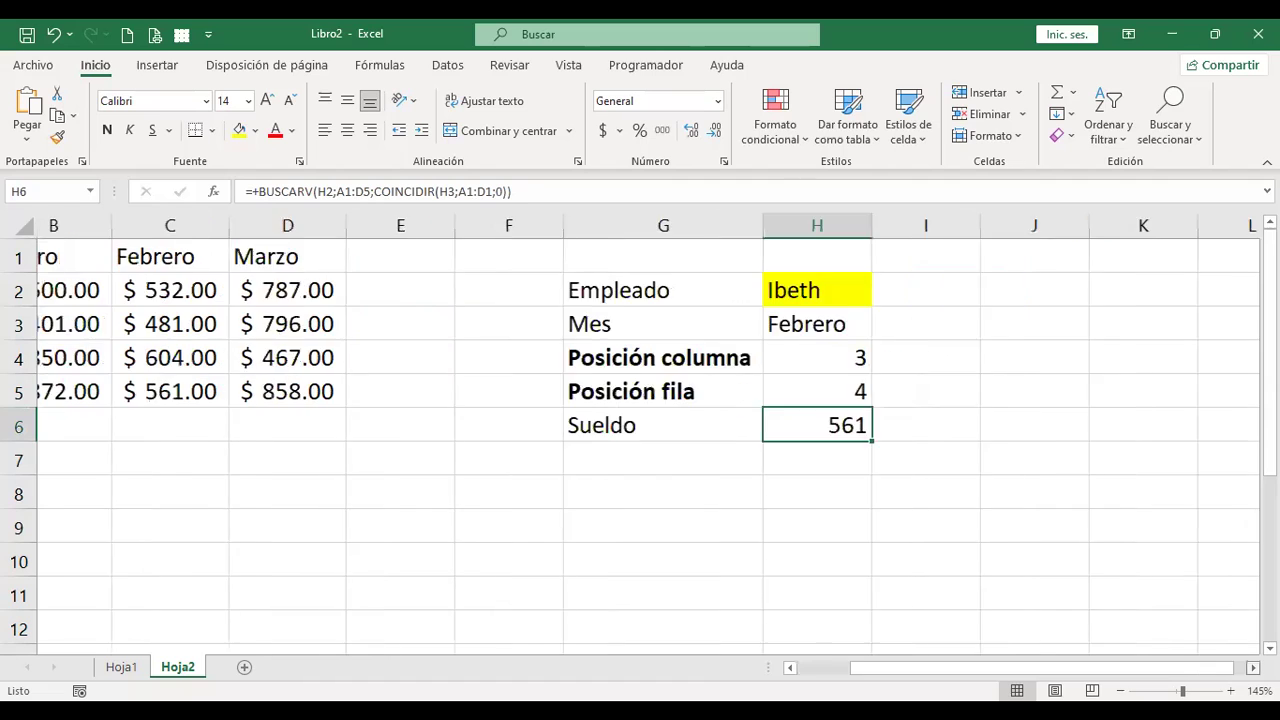
pyautogui.hscroll(2, 771, 543)
pyautogui.press('F2')
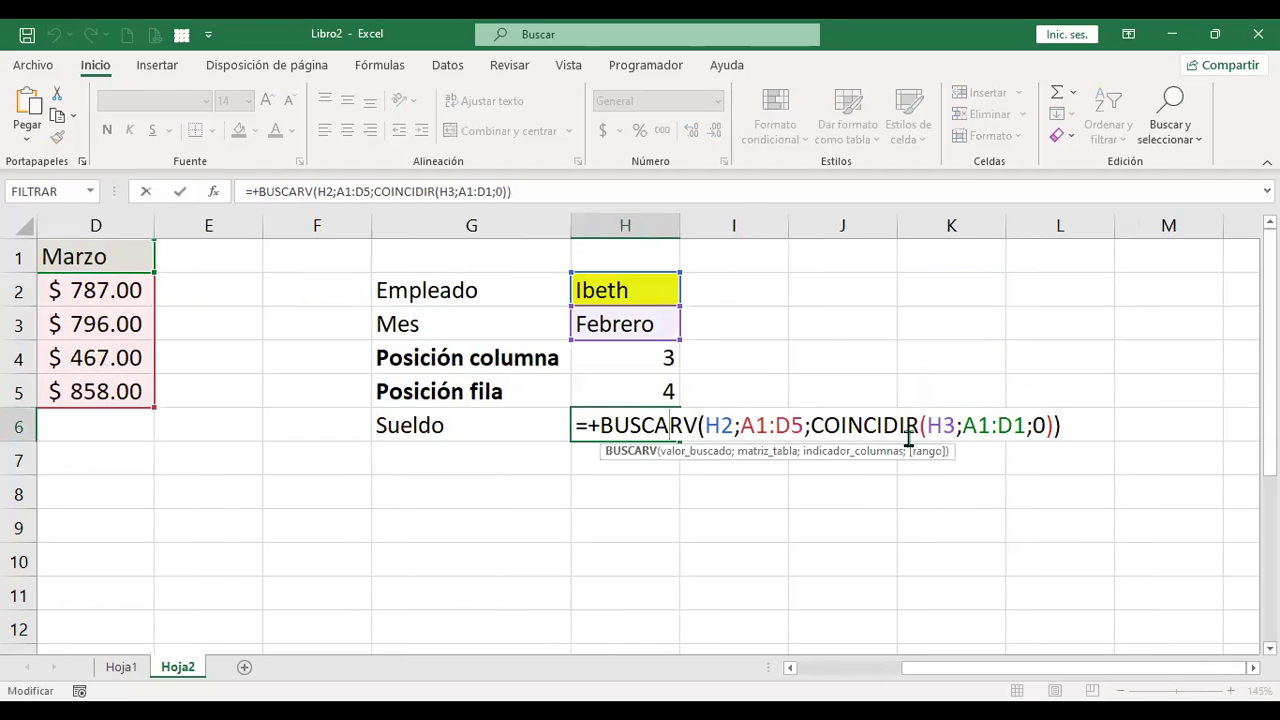
pyautogui.press('Right')
pyautogui.press('Right')
pyautogui.hotkey('shift', 'Left')
pyautogui.hotkey('shift', 'Left')
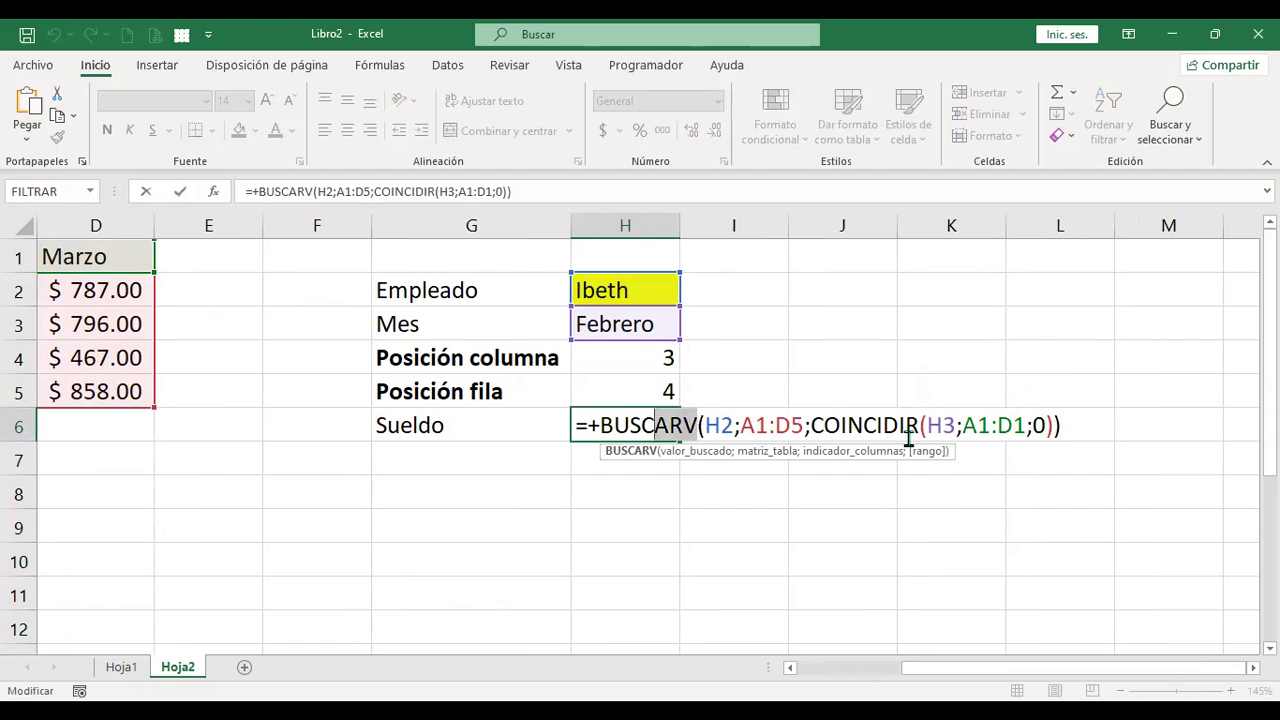
pyautogui.hotkey('shift', 'Left')
pyautogui.hotkey('shift', 'Left')
pyautogui.hotkey('shift', 'Left')
pyautogui.hotkey('shift', 'Left')
pyautogui.hotkey('shift', 'Left')
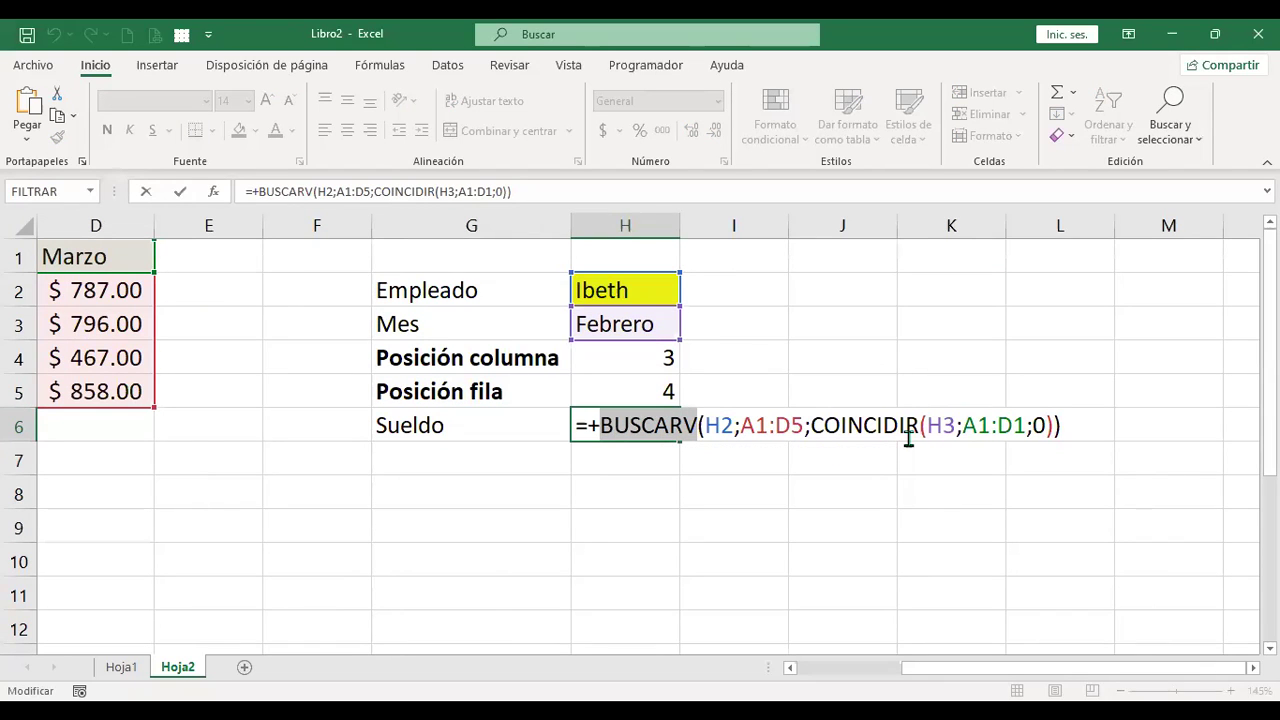
pyautogui.press('End')
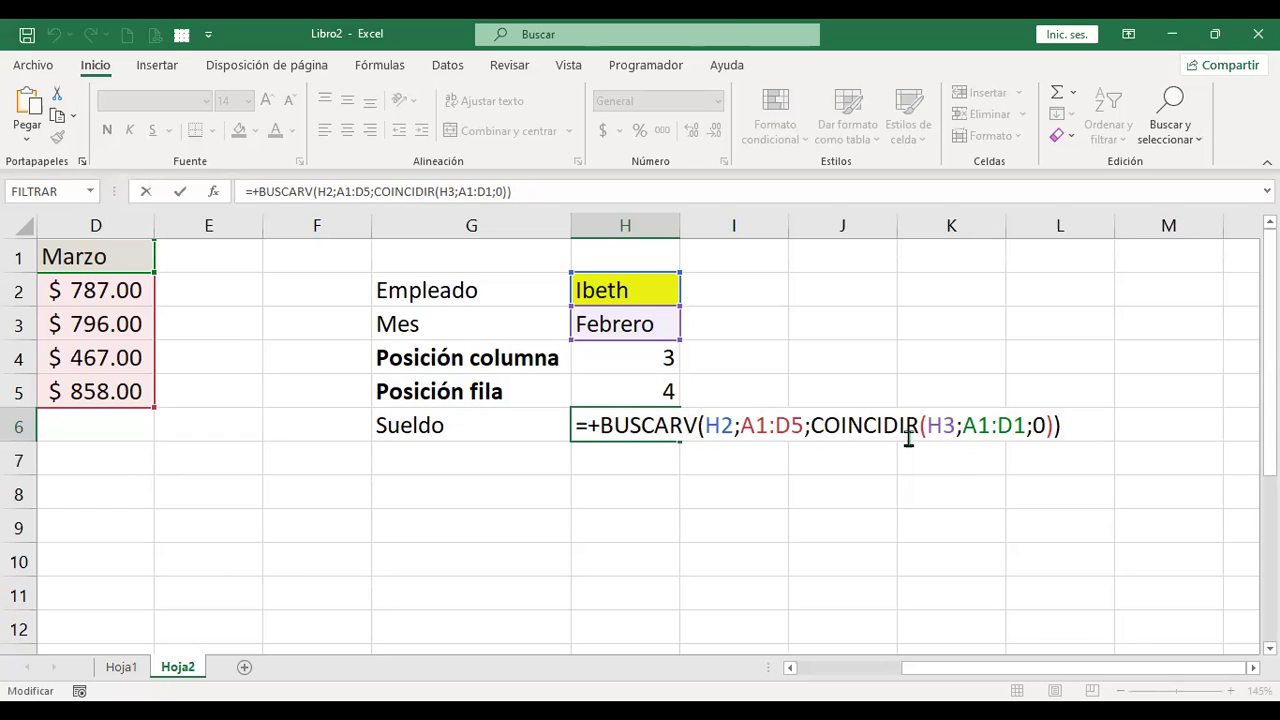
pyautogui.click(652, 426)
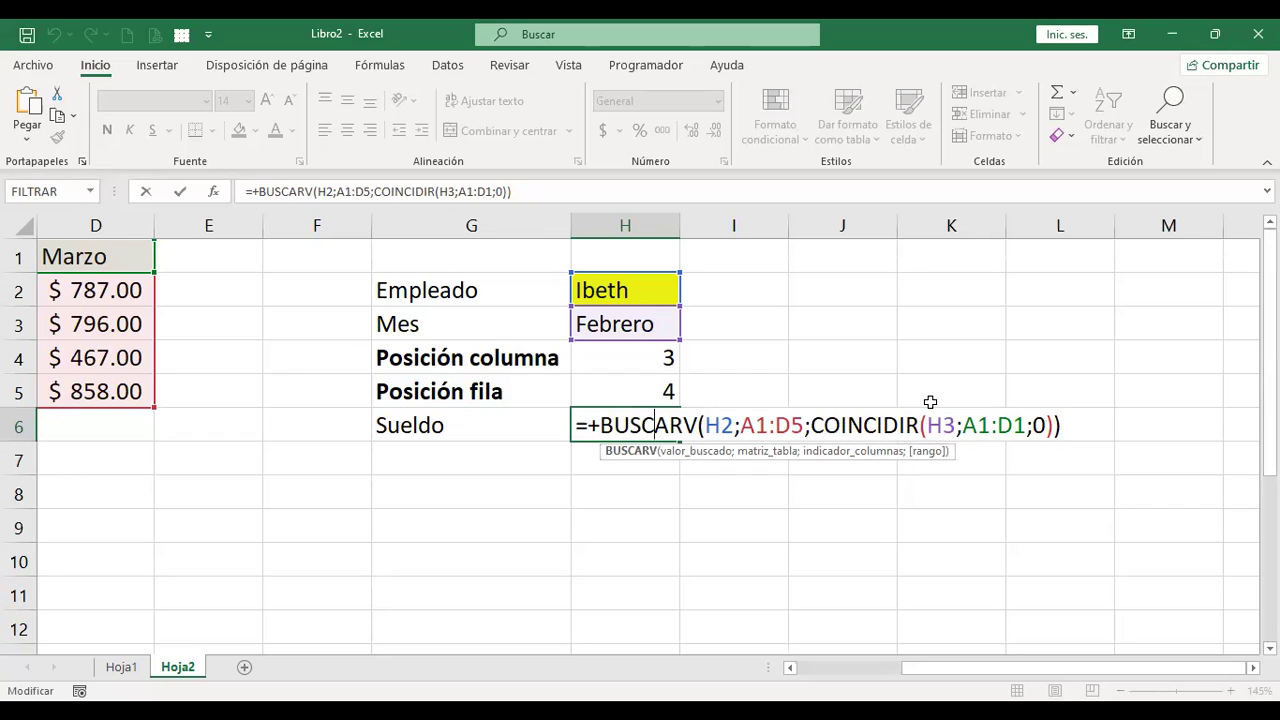
pyautogui.hotkey('ctrl', 'Return')
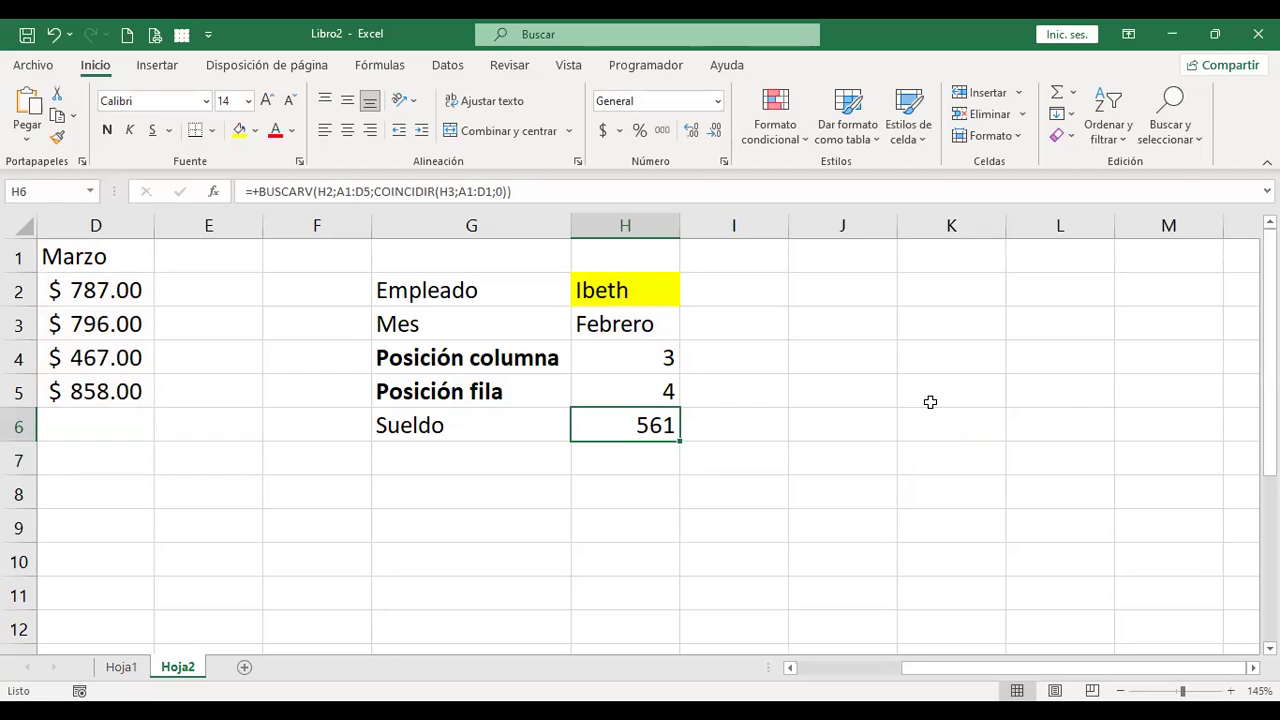
pyautogui.press('Up')
pyautogui.press('Up')
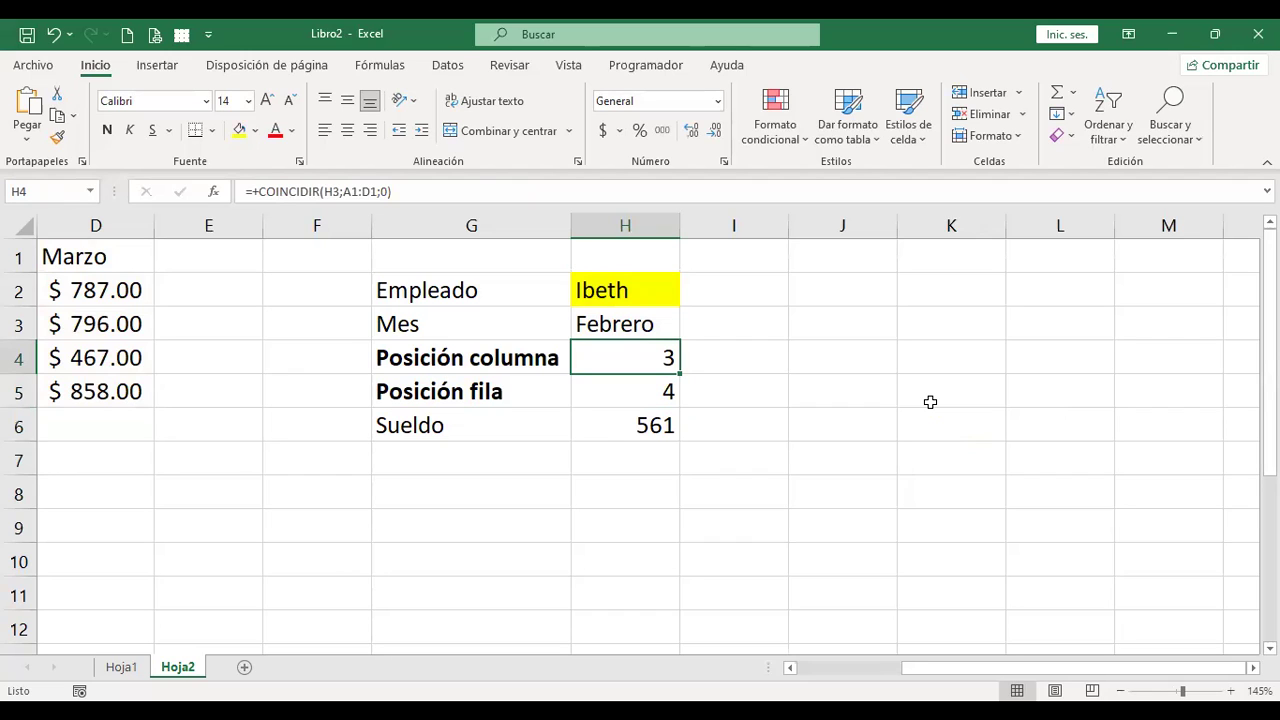
pyautogui.press('Down')
pyautogui.press('Down')
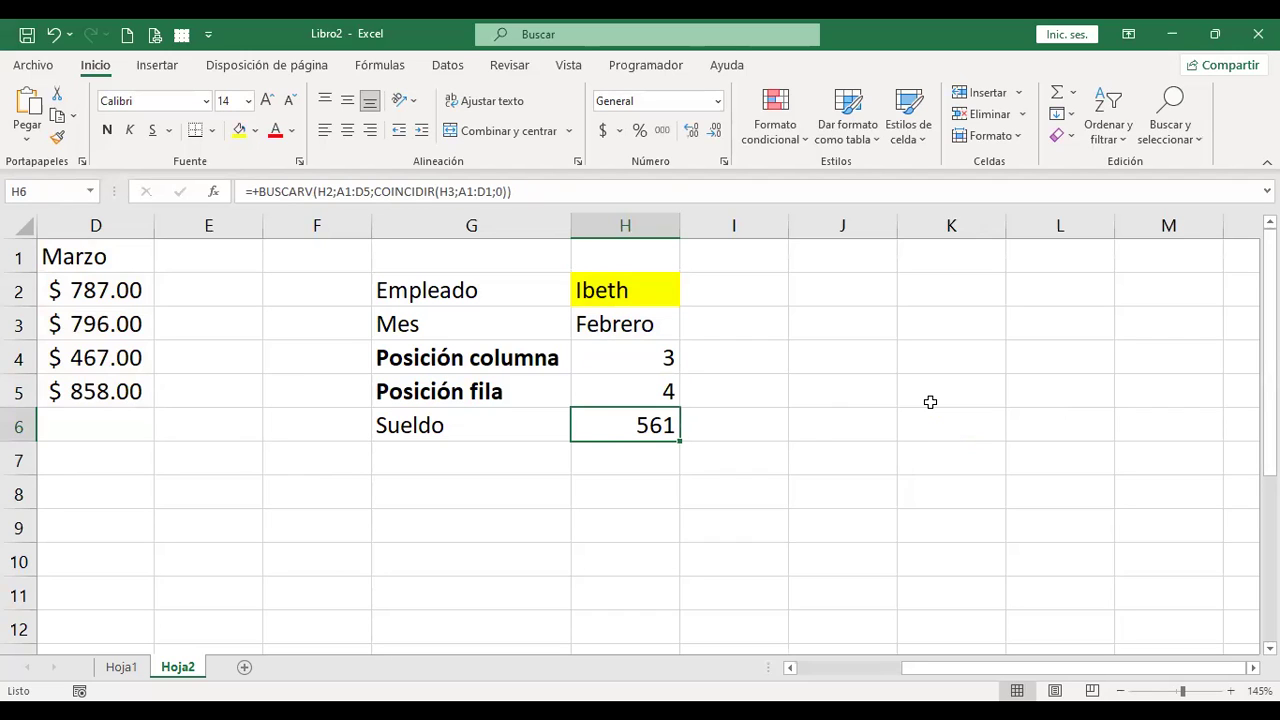
pyautogui.press('F2')
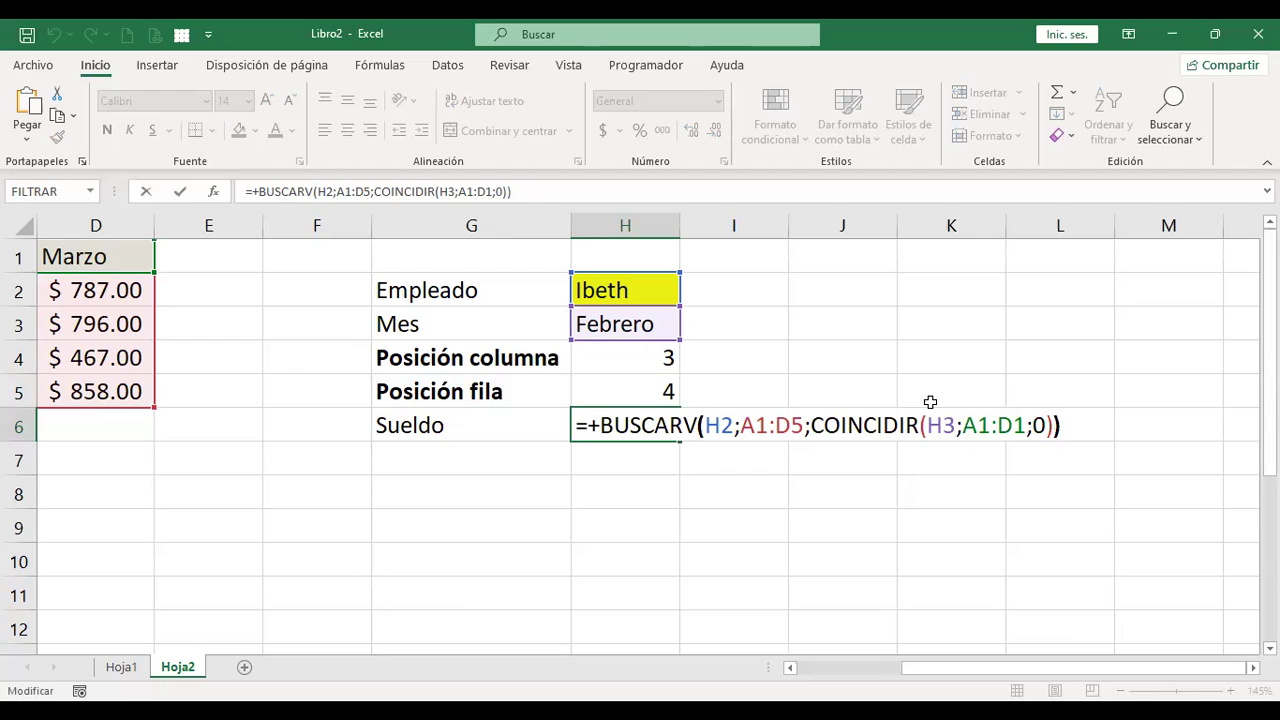
pyautogui.press('Left')
pyautogui.press('Left')
pyautogui.press('Left')
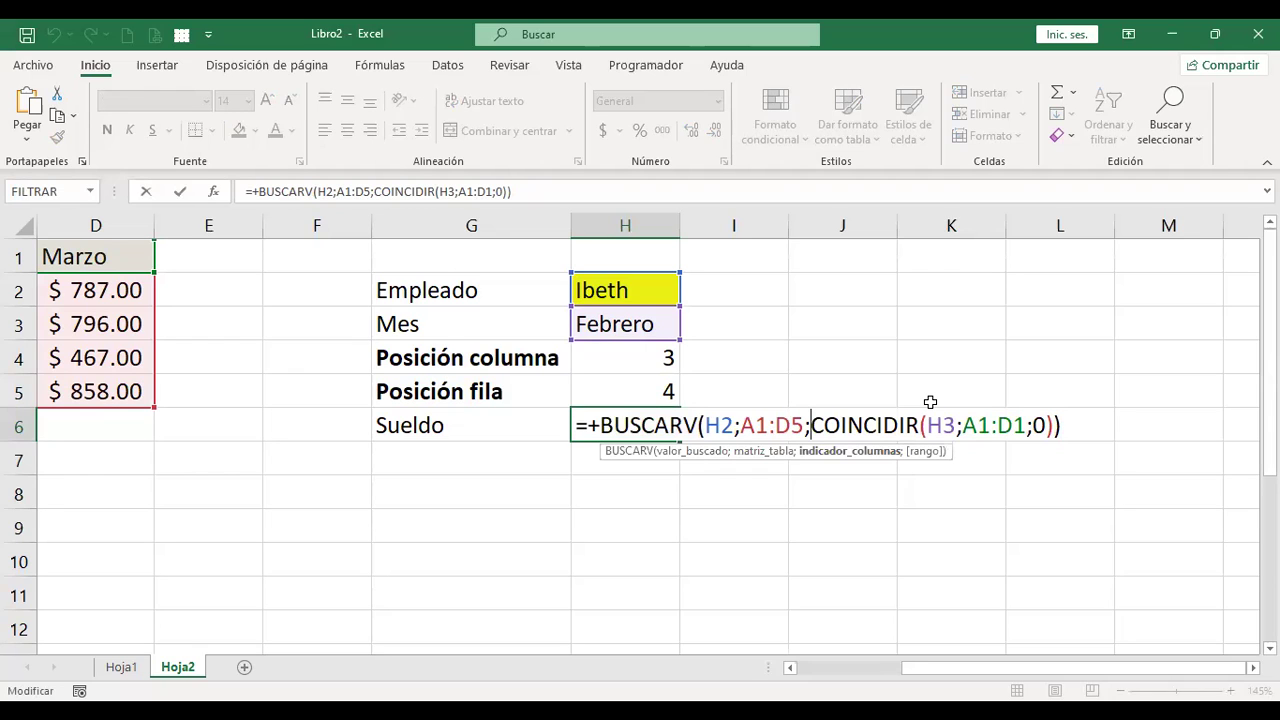
pyautogui.press('Left')
pyautogui.press('Left')
pyautogui.press('Left')
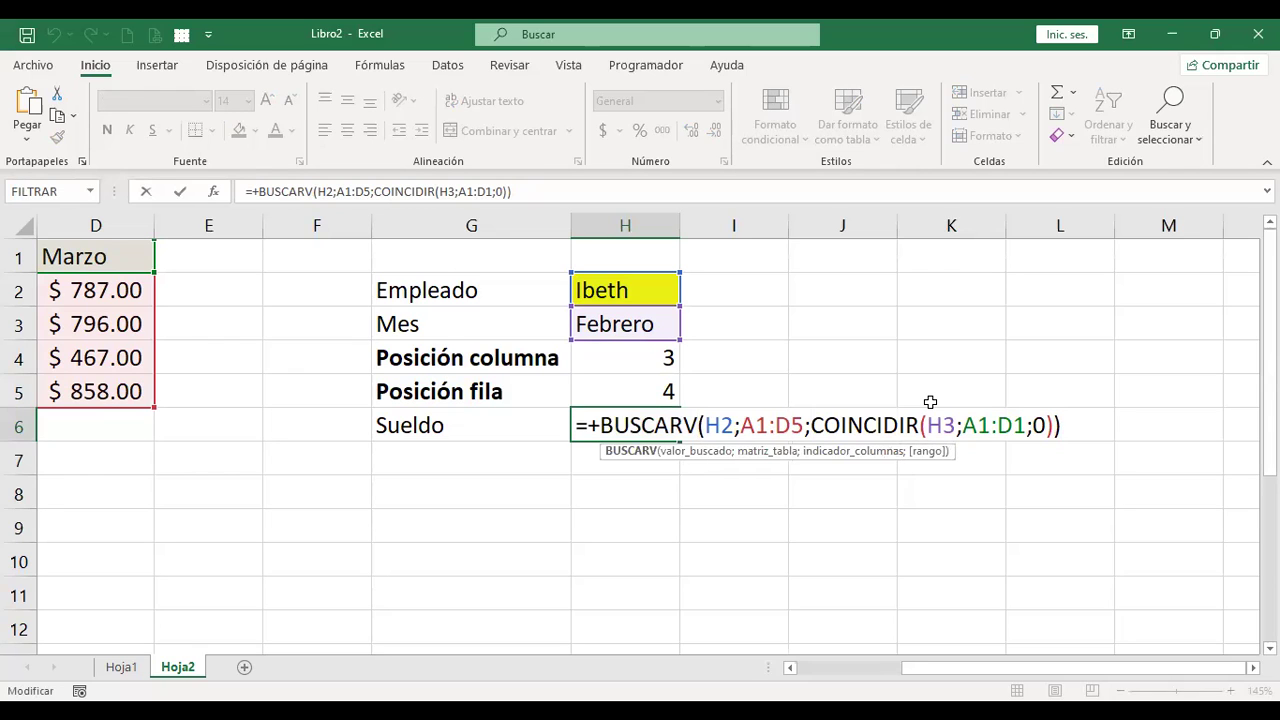
pyautogui.hotkey('ctrl', 'Return')
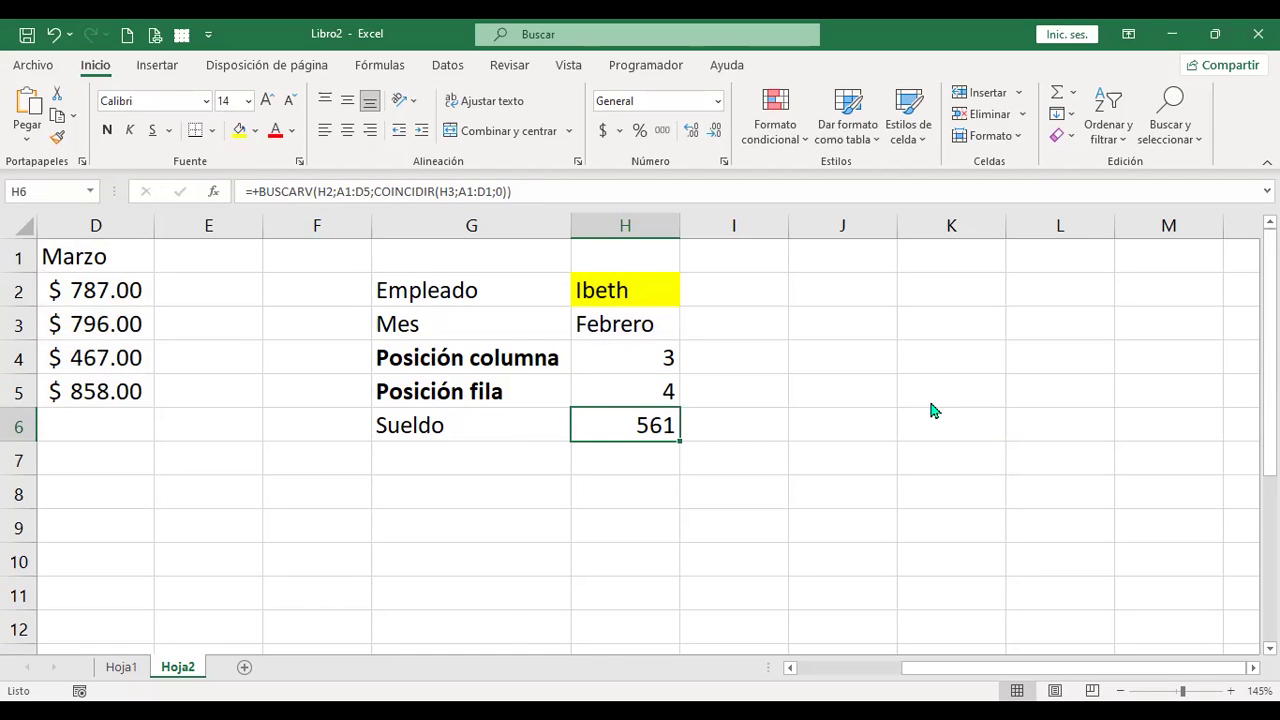
pyautogui.hotkey('ctrl', 's')
pyautogui.press('Escape')
# Click off the result cell on the Funciones_Independientes COINCIDIR sheet.
pyautogui.click(402, 490)
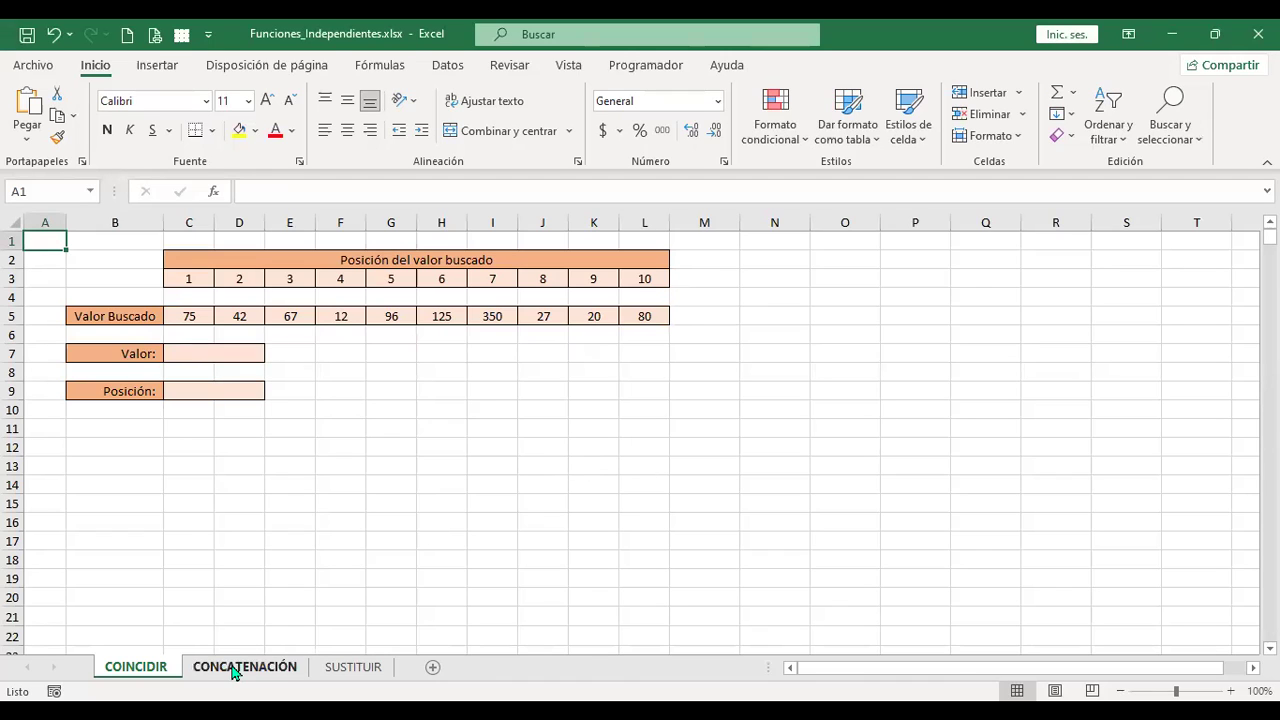
# Go to the CONCATENACIÓN sheet and look over the NOMBRE and both APELLIDO columns.
pyautogui.click(211, 347)
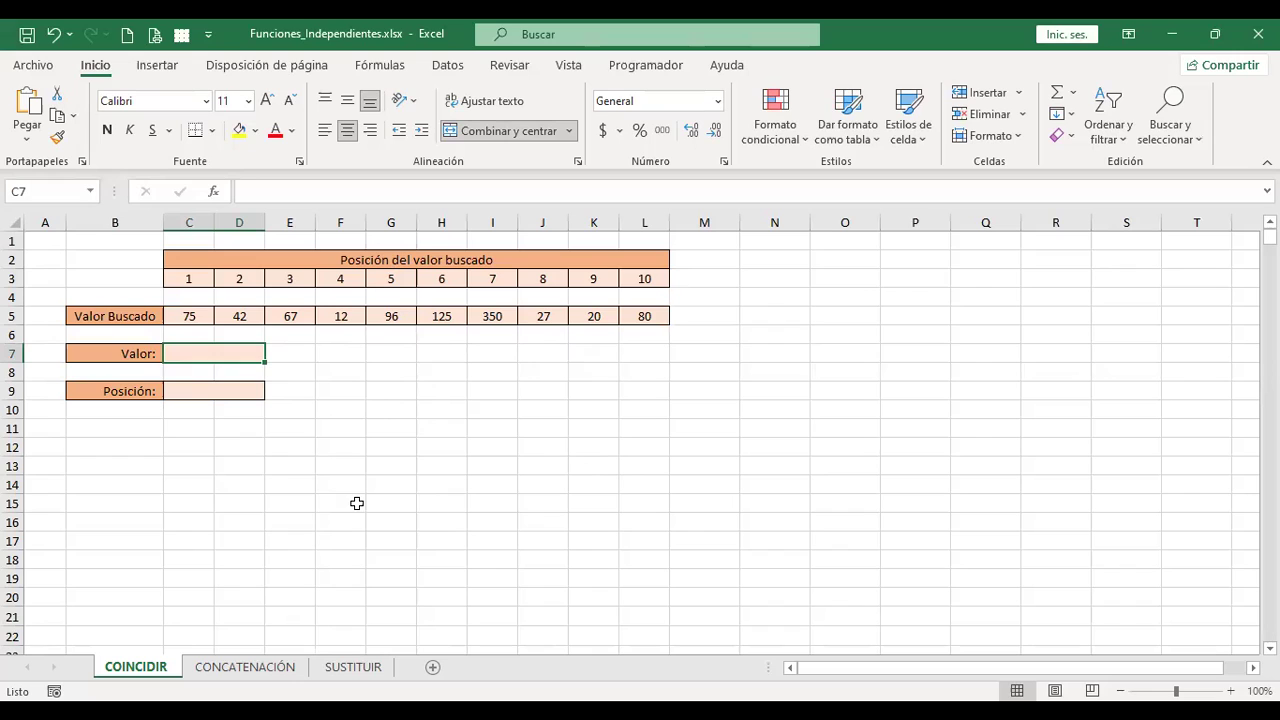
pyautogui.click(274, 677)
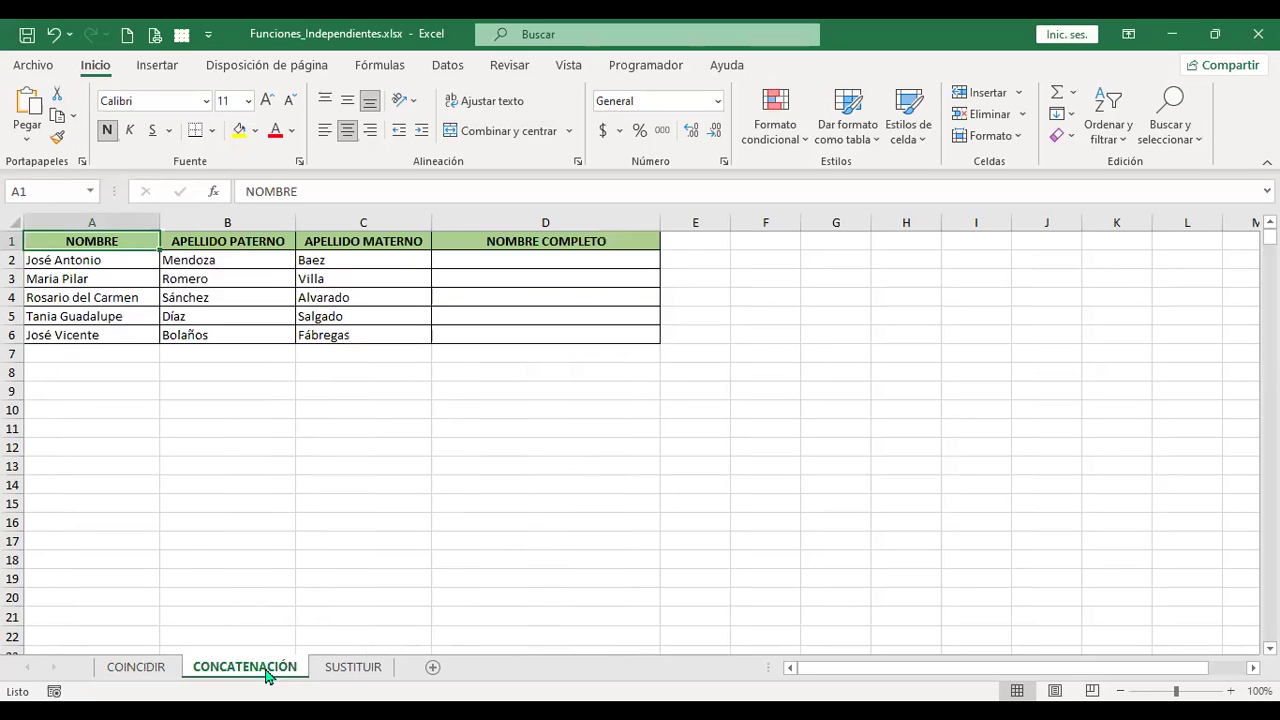
pyautogui.click(498, 258)
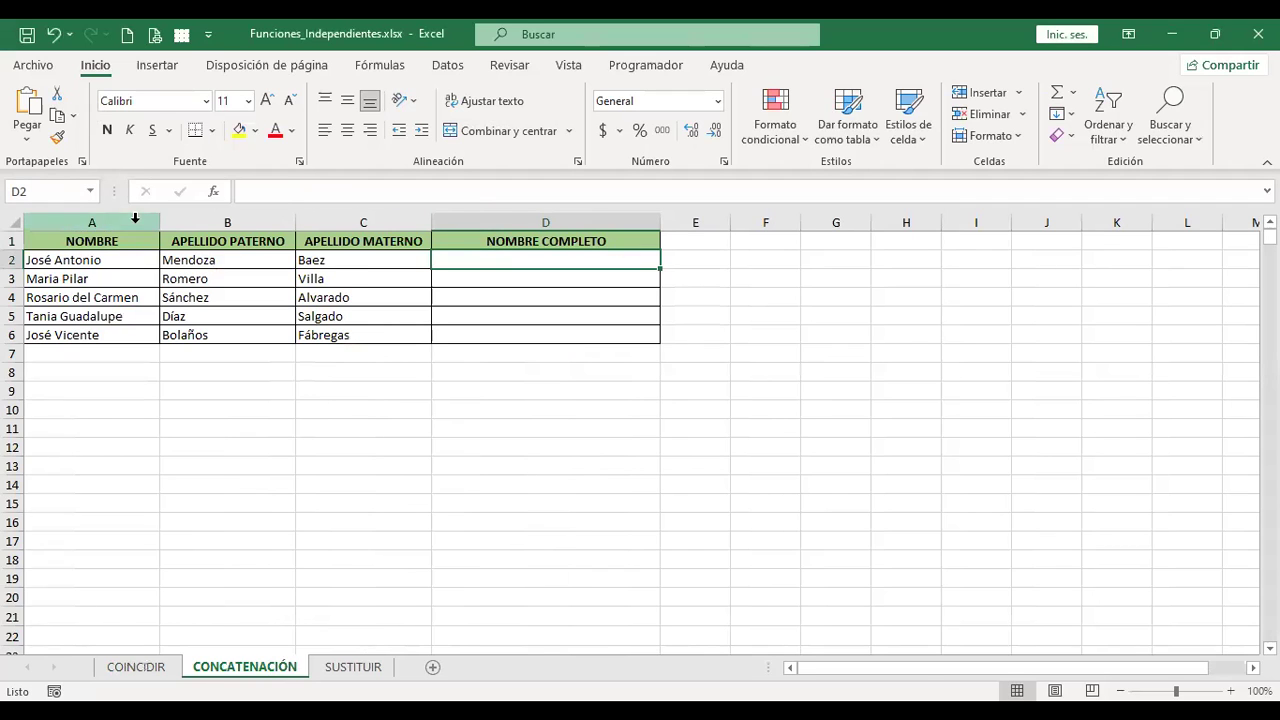
pyautogui.moveTo(134, 218); pyautogui.dragTo(386, 210)
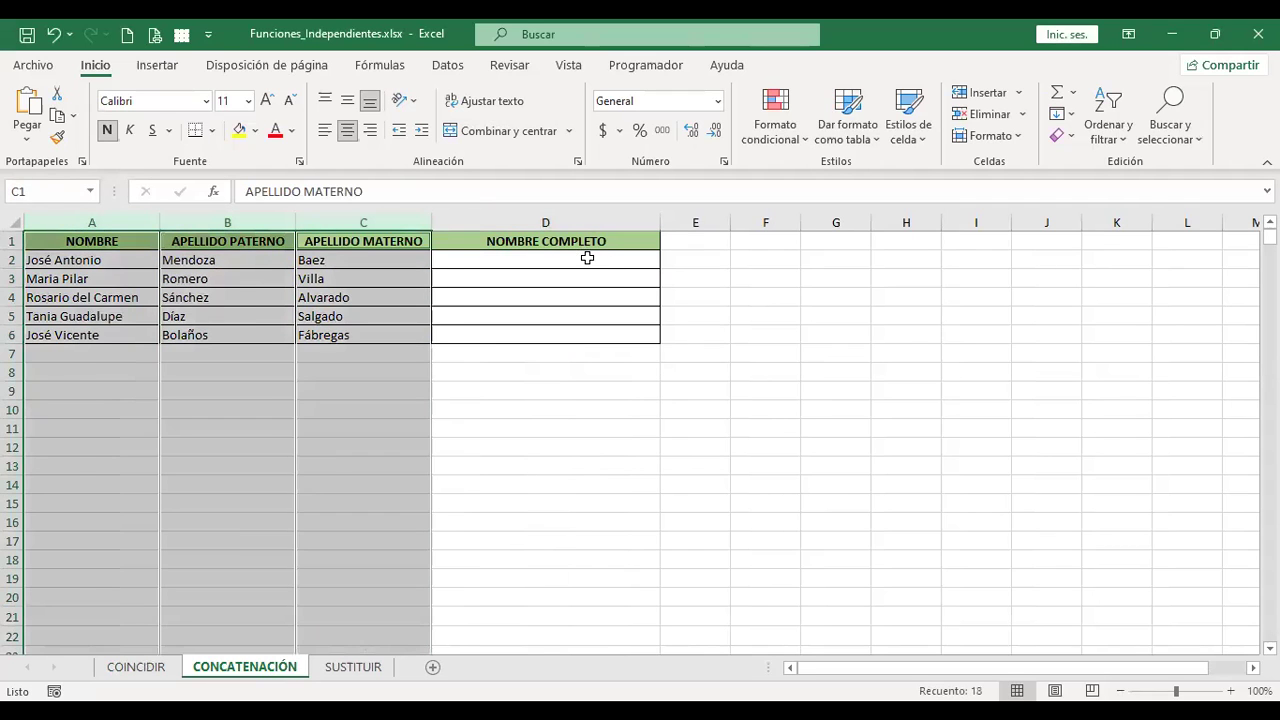
pyautogui.click(586, 258)
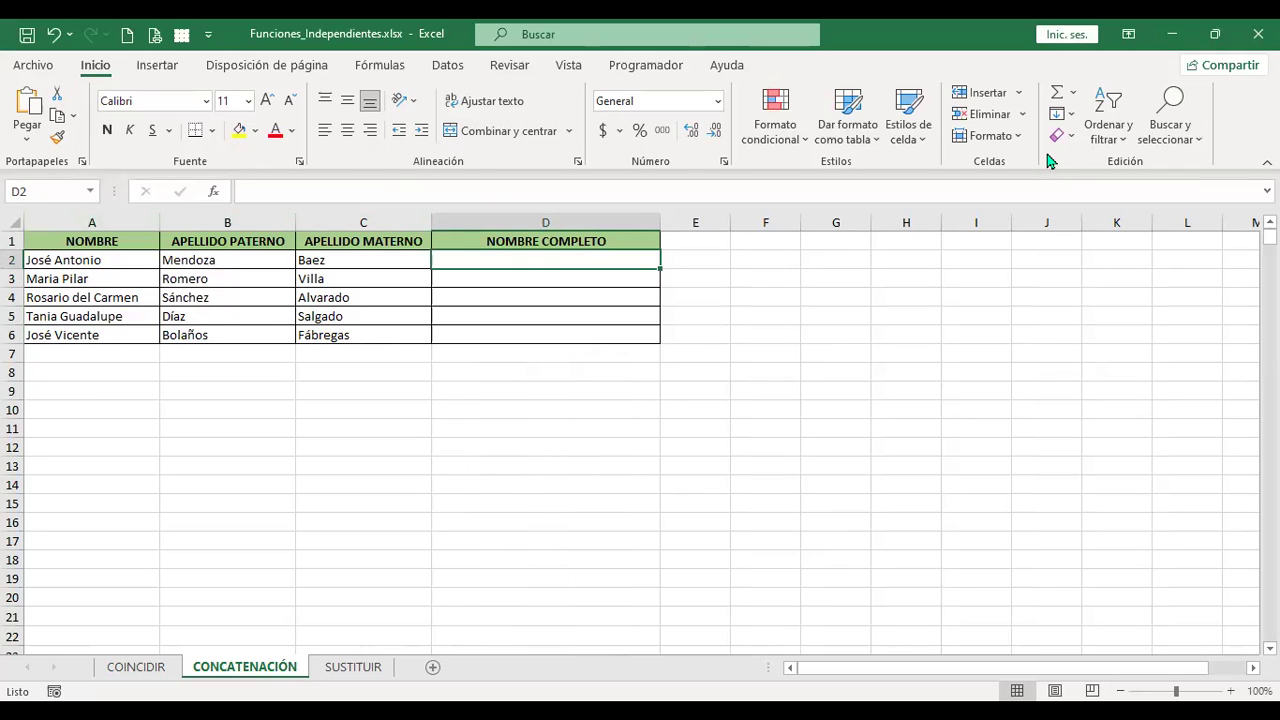
# Type +conca in D2 to bring up the CONCAT and CONCATENAR suggestions.
pyautogui.keyDown('ctrl'); pyautogui.scroll(3, 469, 497); pyautogui.keyUp('ctrl')
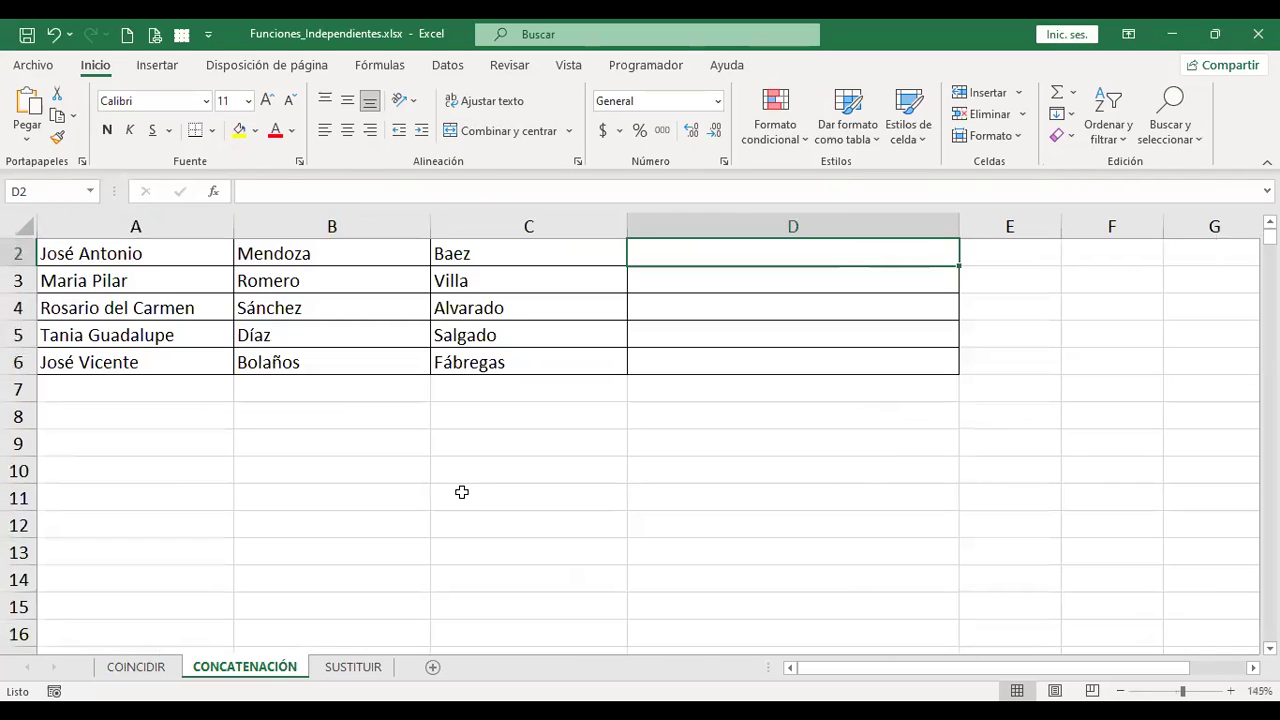
pyautogui.scroll(1, 461, 492)
pyautogui.click(717, 283)
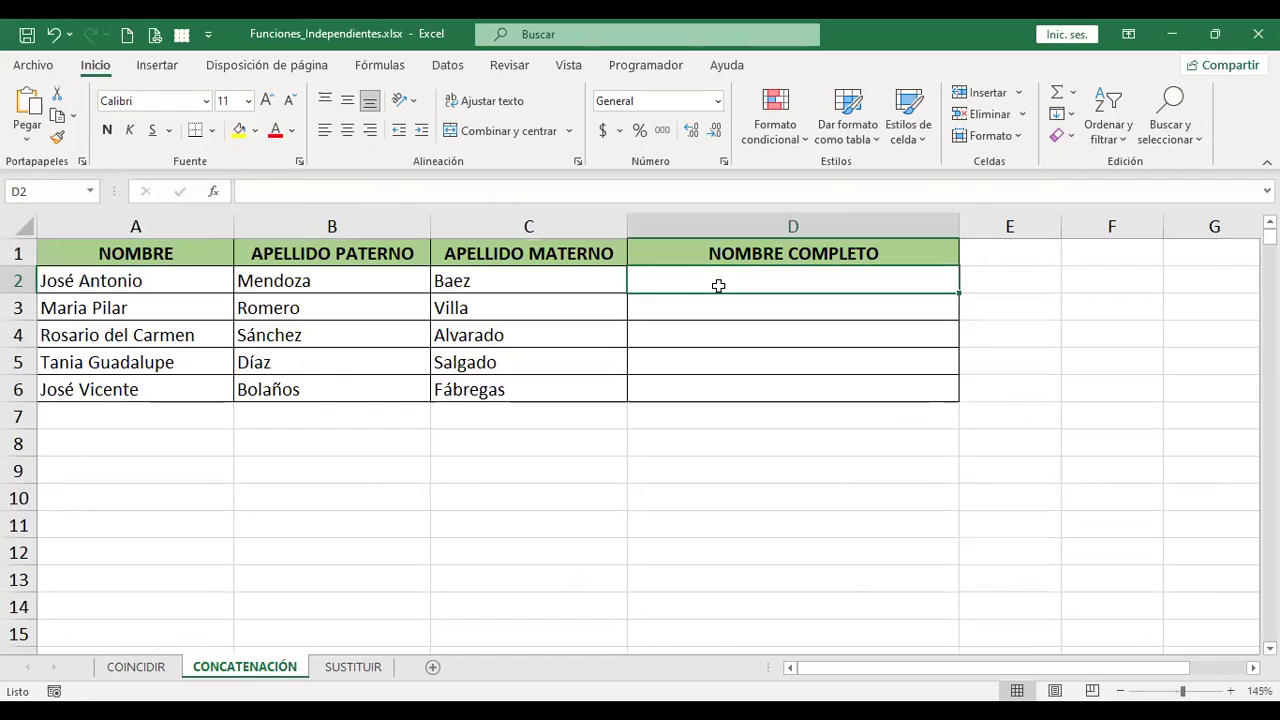
pyautogui.write('+')
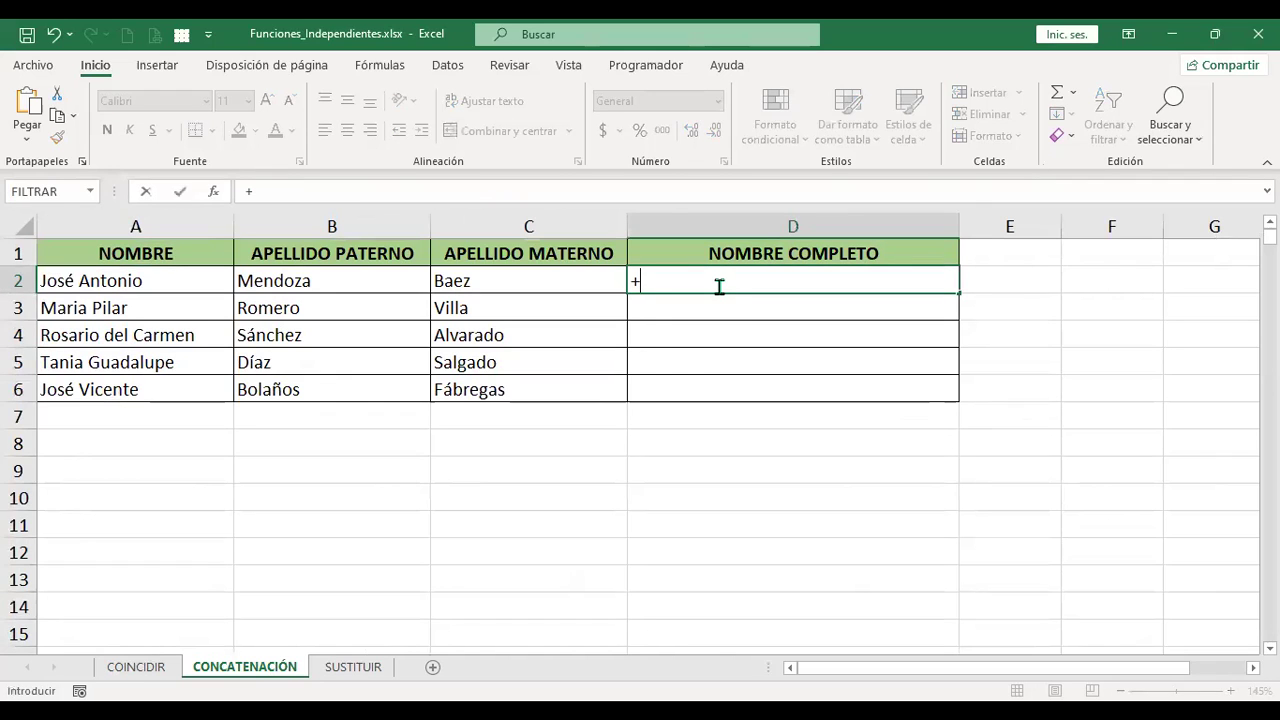
pyautogui.write('conca')
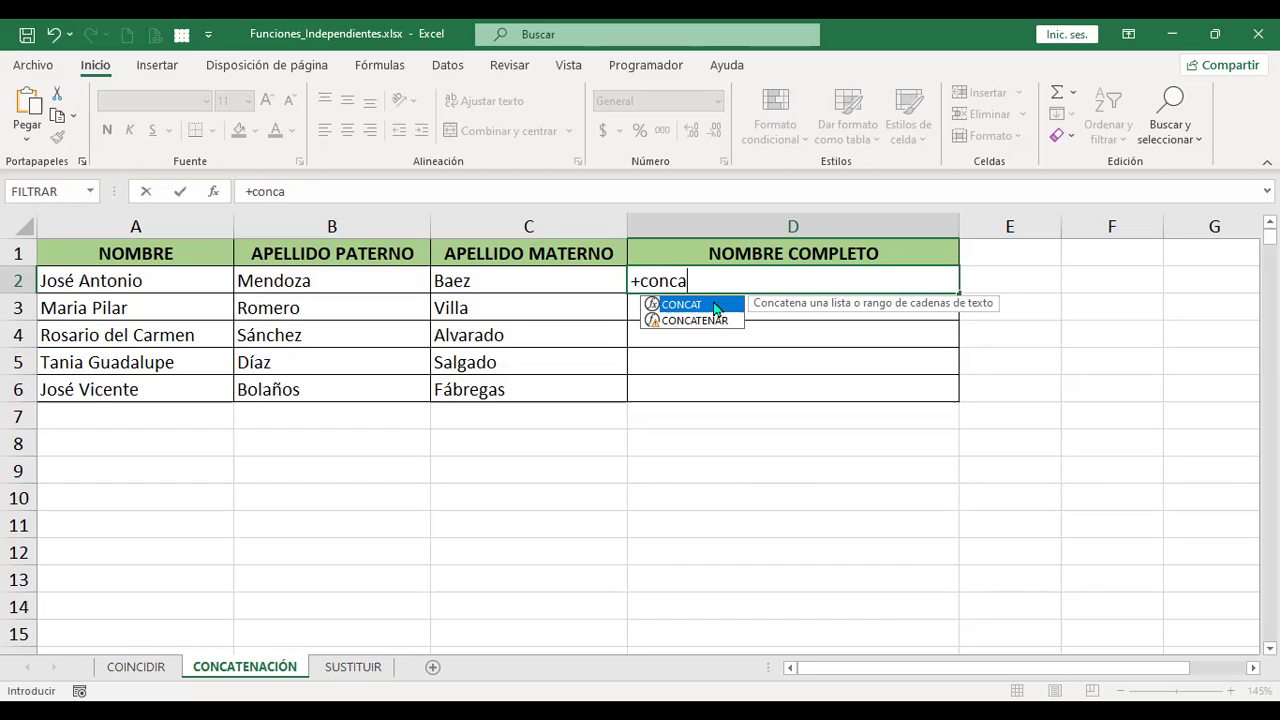
# Enter =+CONCAT(A2;B2;C2) in D2, joining the name parts without spaces.
pyautogui.press('Tab')
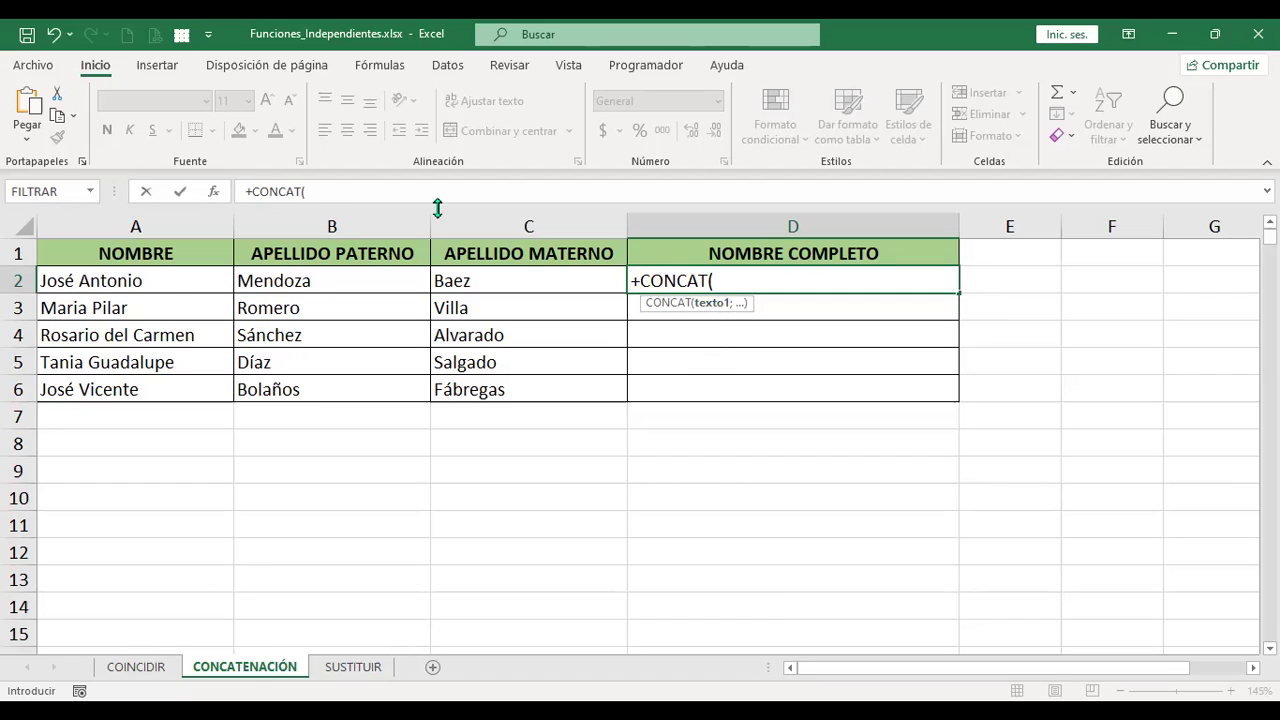
pyautogui.click(169, 280)
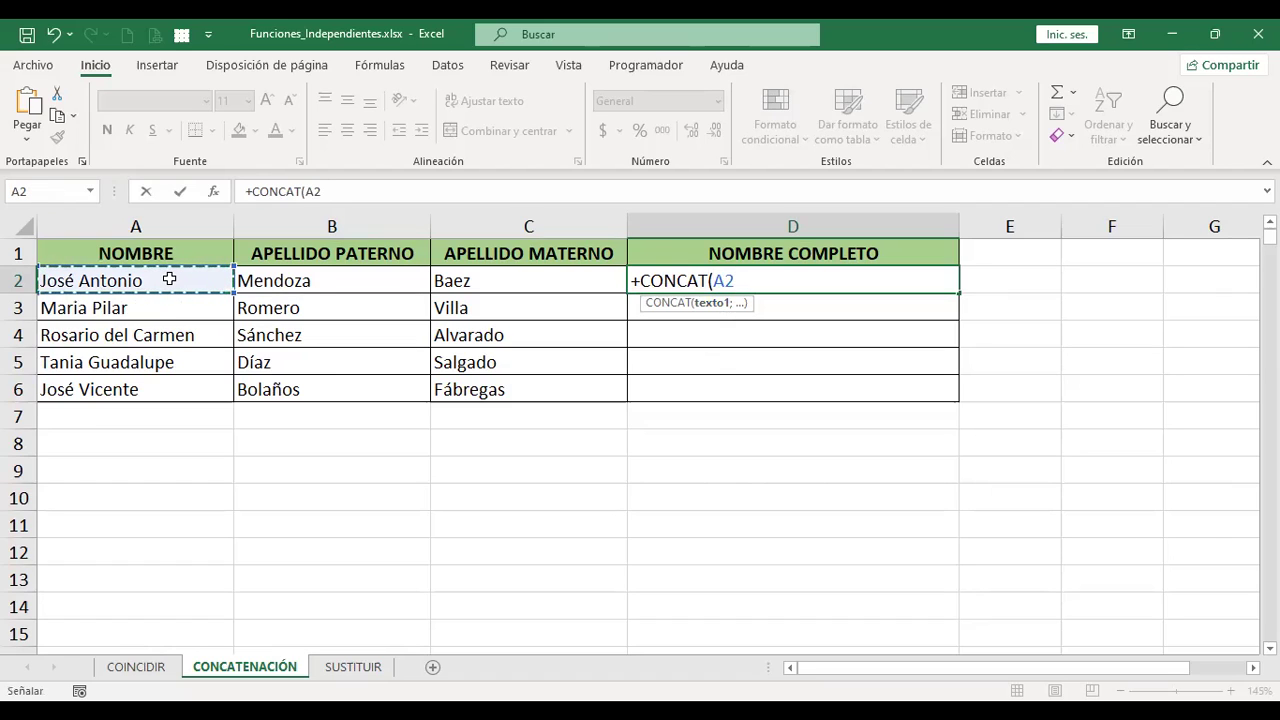
pyautogui.write(';')
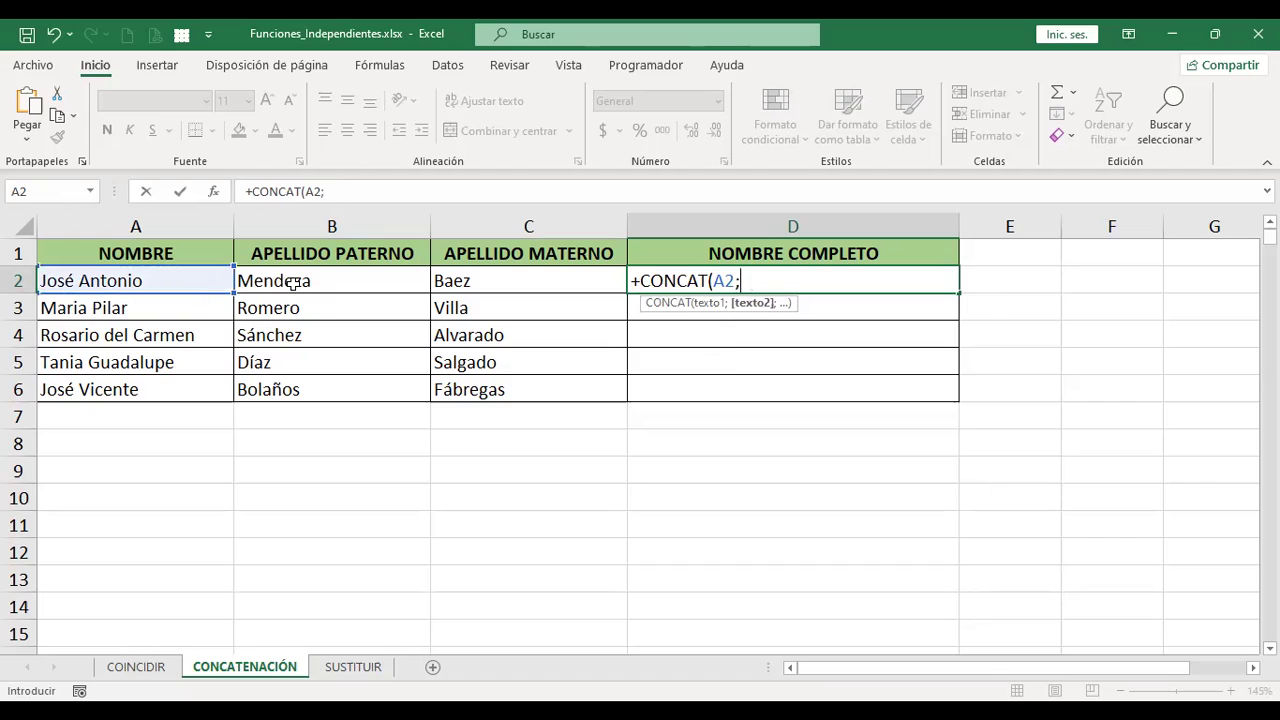
pyautogui.click(293, 283)
pyautogui.write(';')
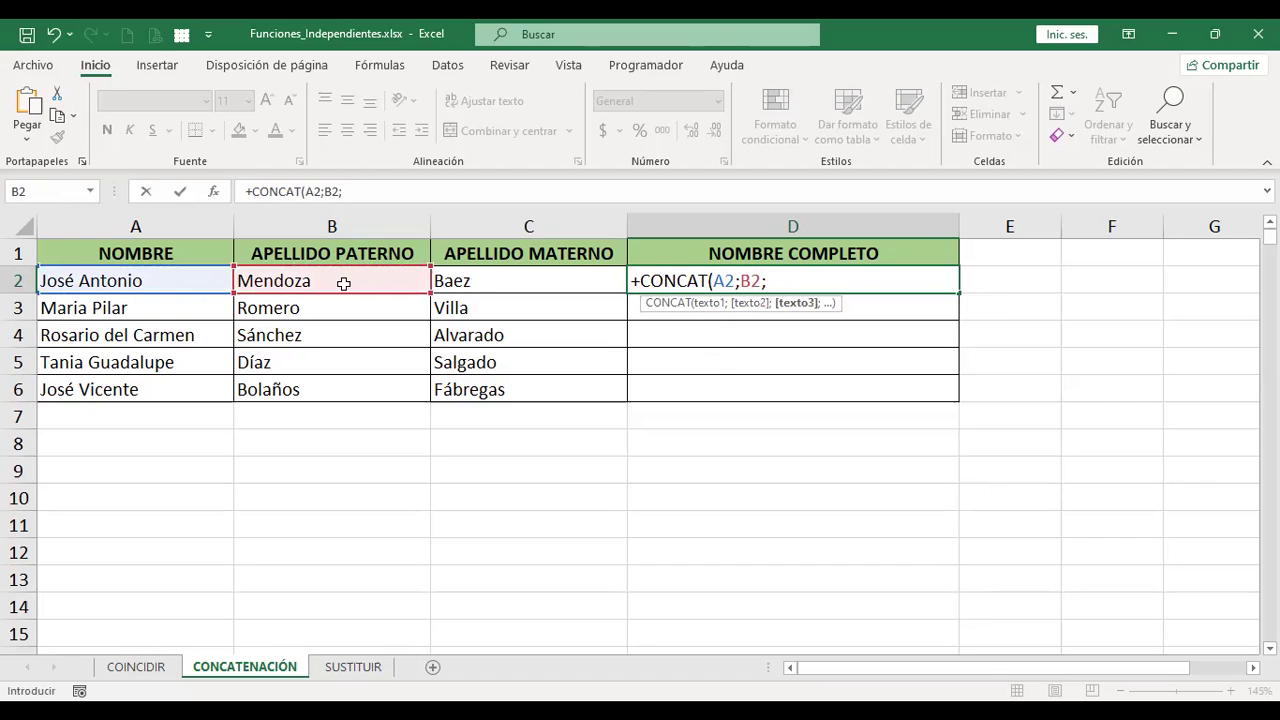
pyautogui.click(480, 283)
pyautogui.write(')')
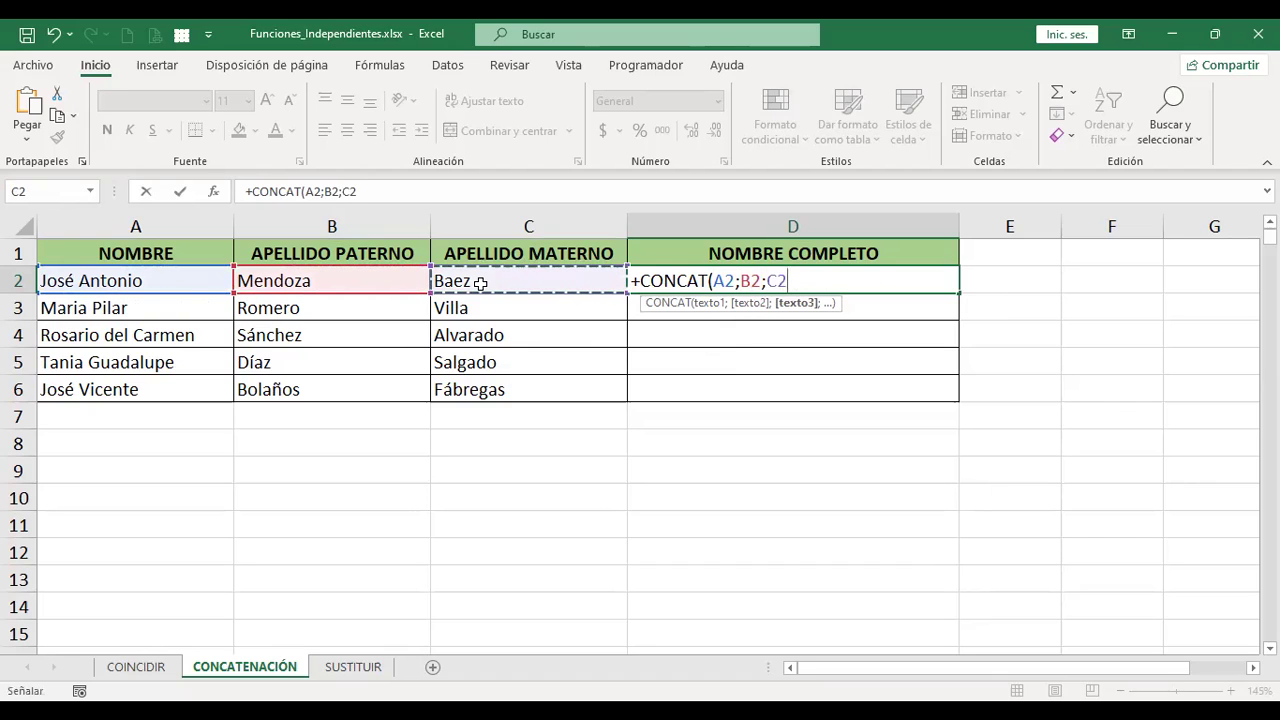
pyautogui.press('Return')
pyautogui.press('Up')
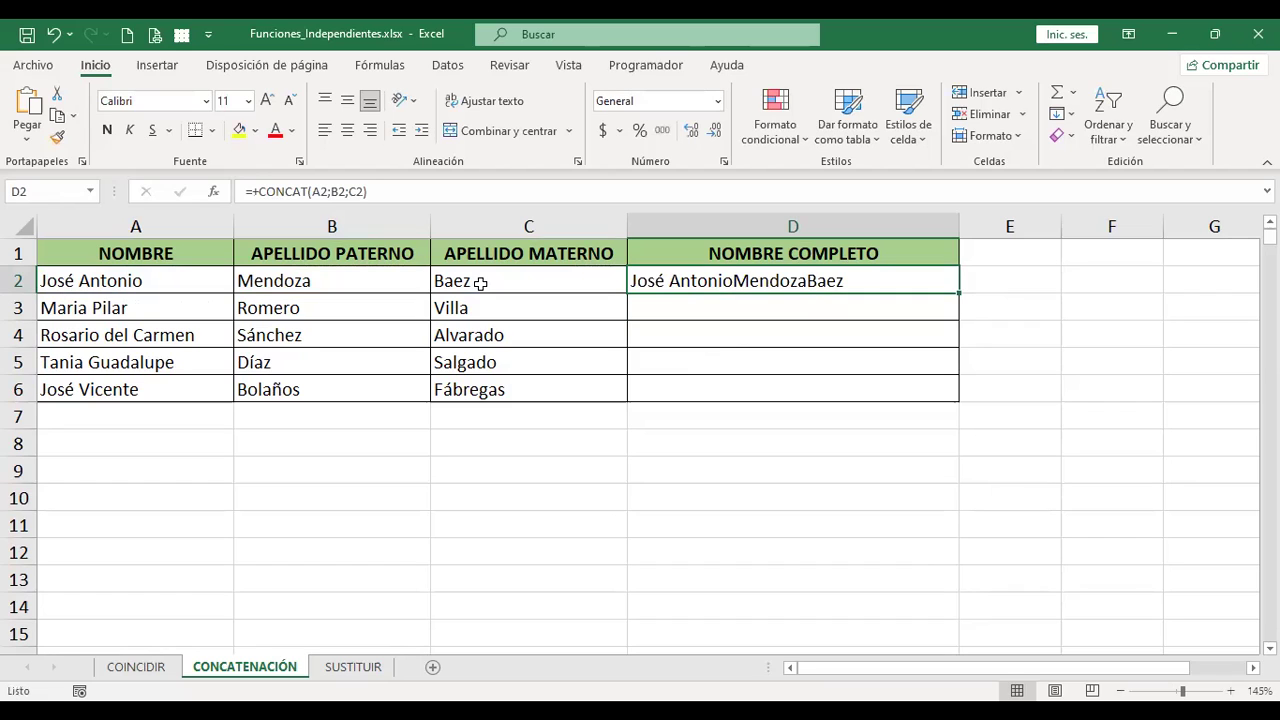
pyautogui.press('F2')
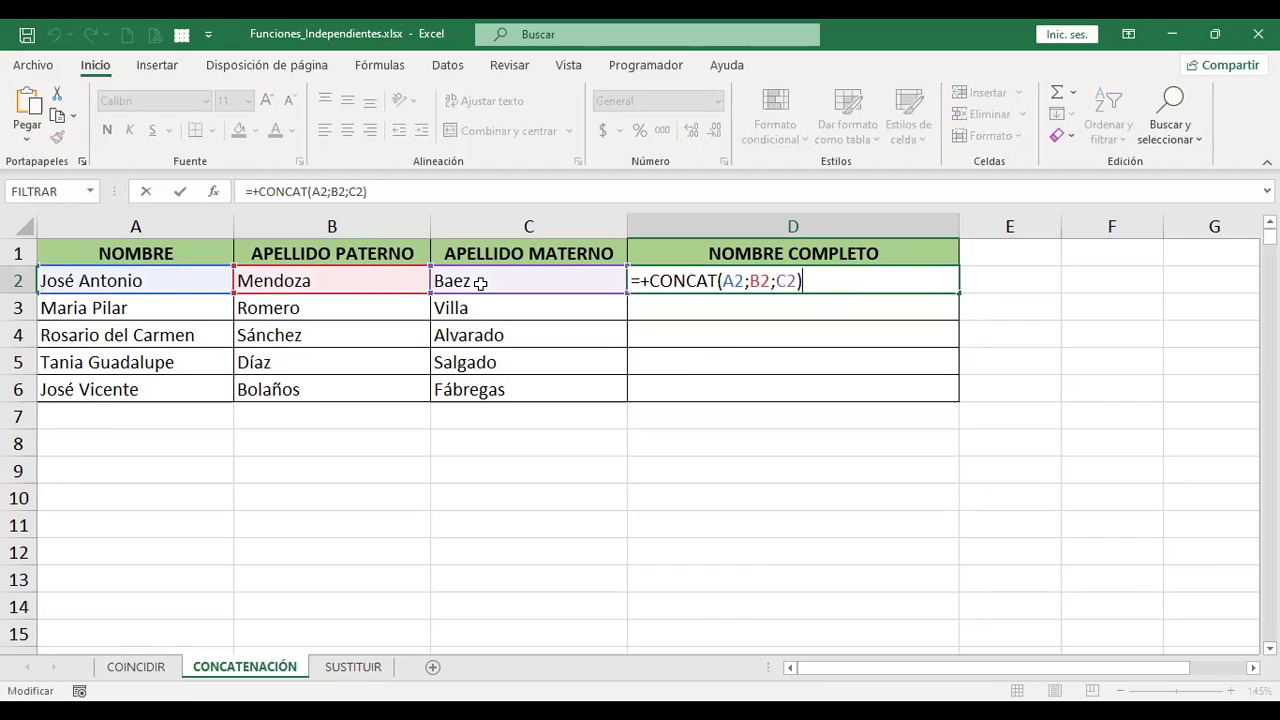
# Add " " separators so D2 reads =+CONCAT(A2;" ";B2;" ";C2).
pyautogui.press('Left')
pyautogui.press('Left')
pyautogui.press('Left')
pyautogui.press('Left')
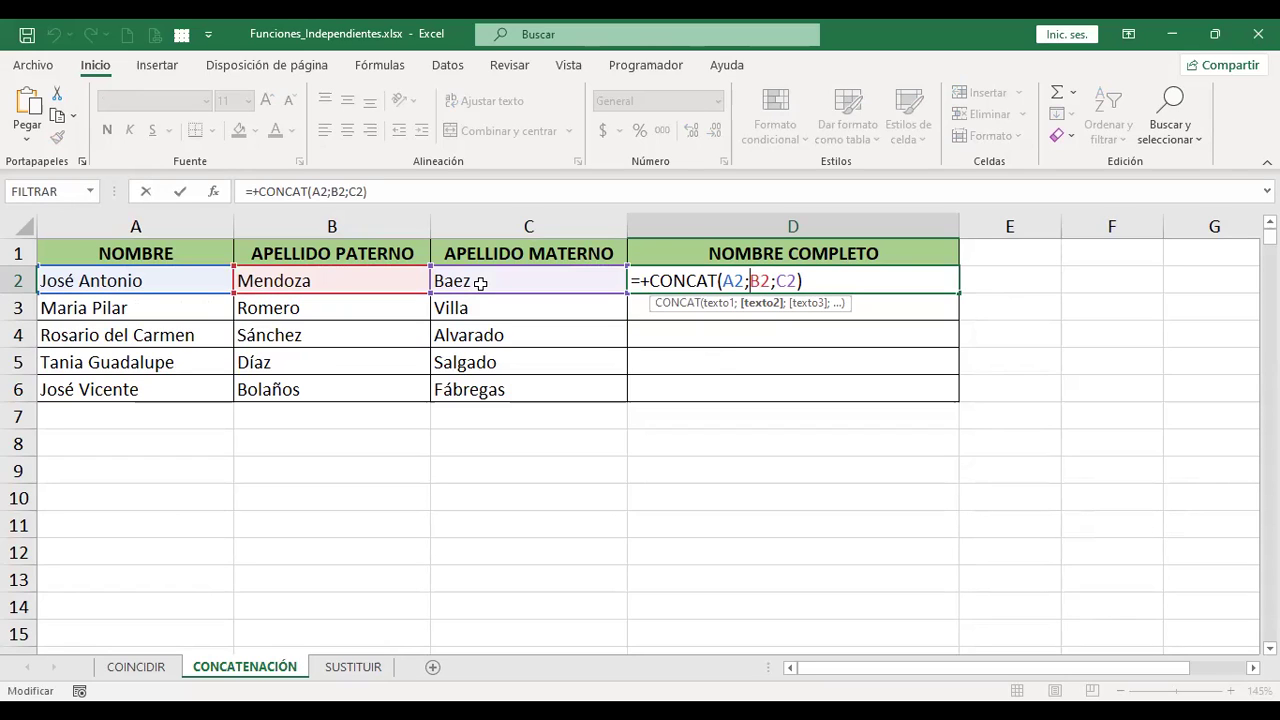
pyautogui.write('" "')
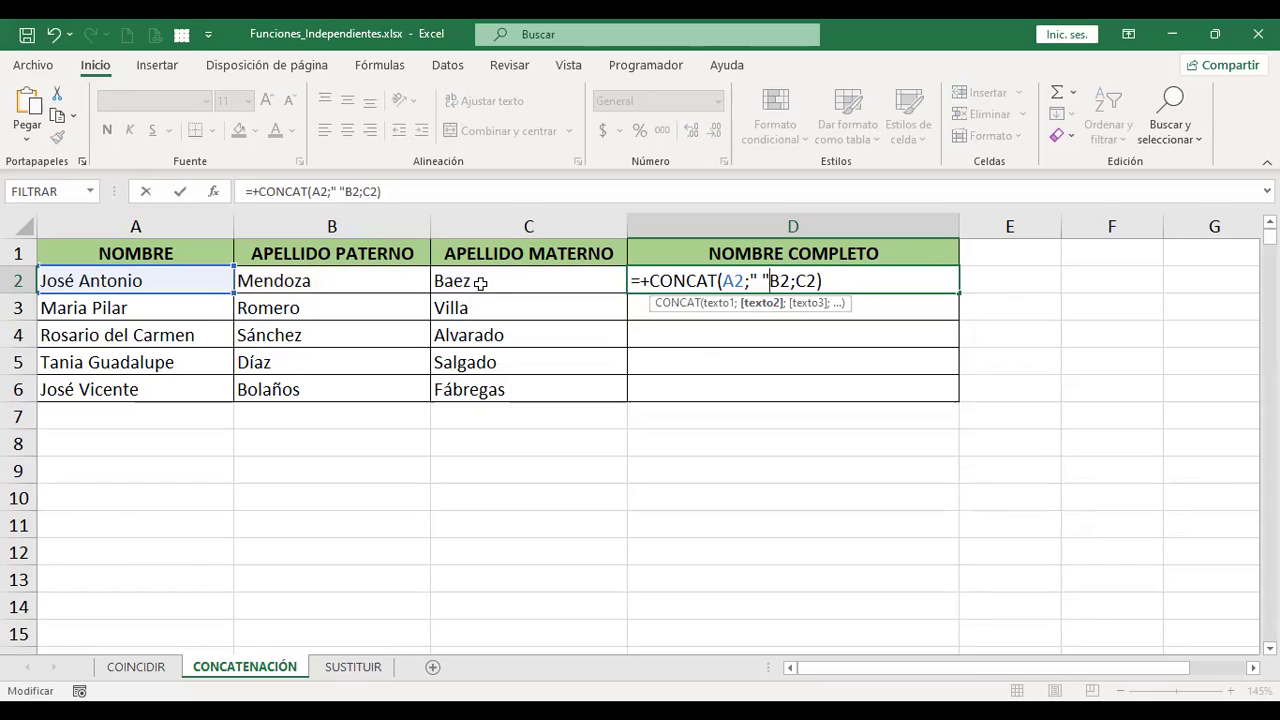
pyautogui.write(';')
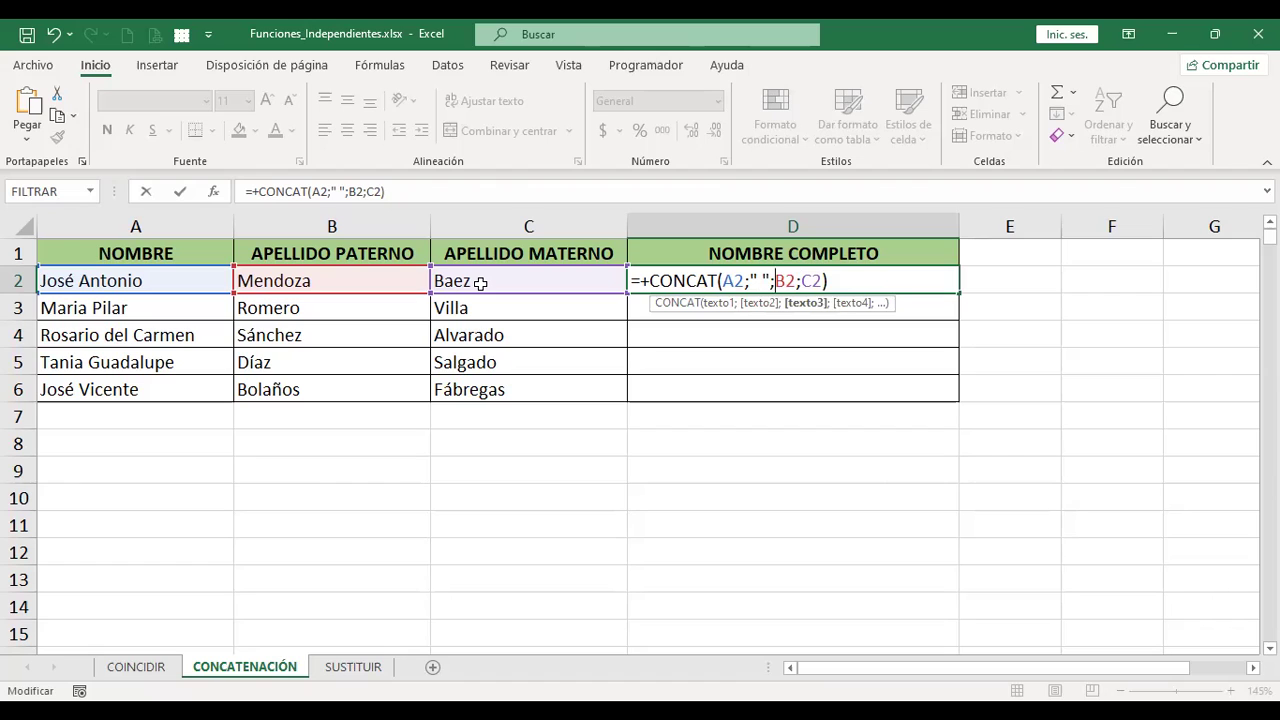
pyautogui.press('Right')
pyautogui.write('" "')
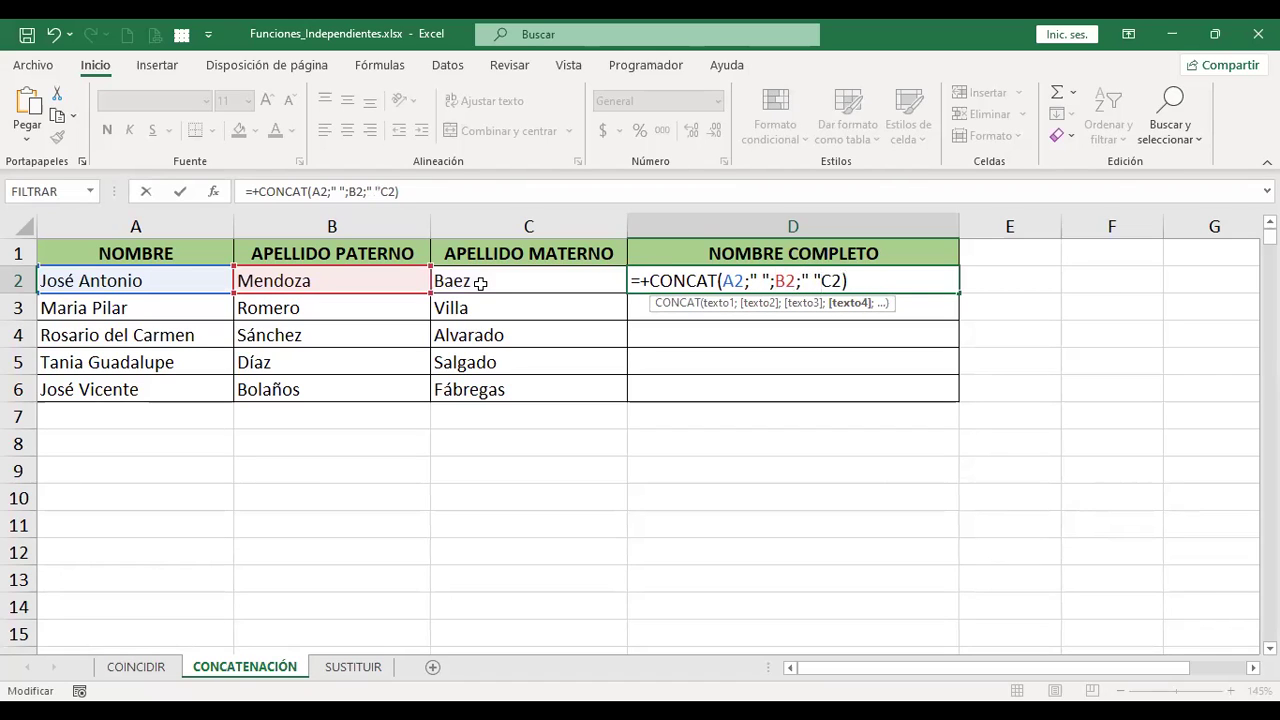
pyautogui.write(';')
pyautogui.hotkey('ctrl', 'Return')
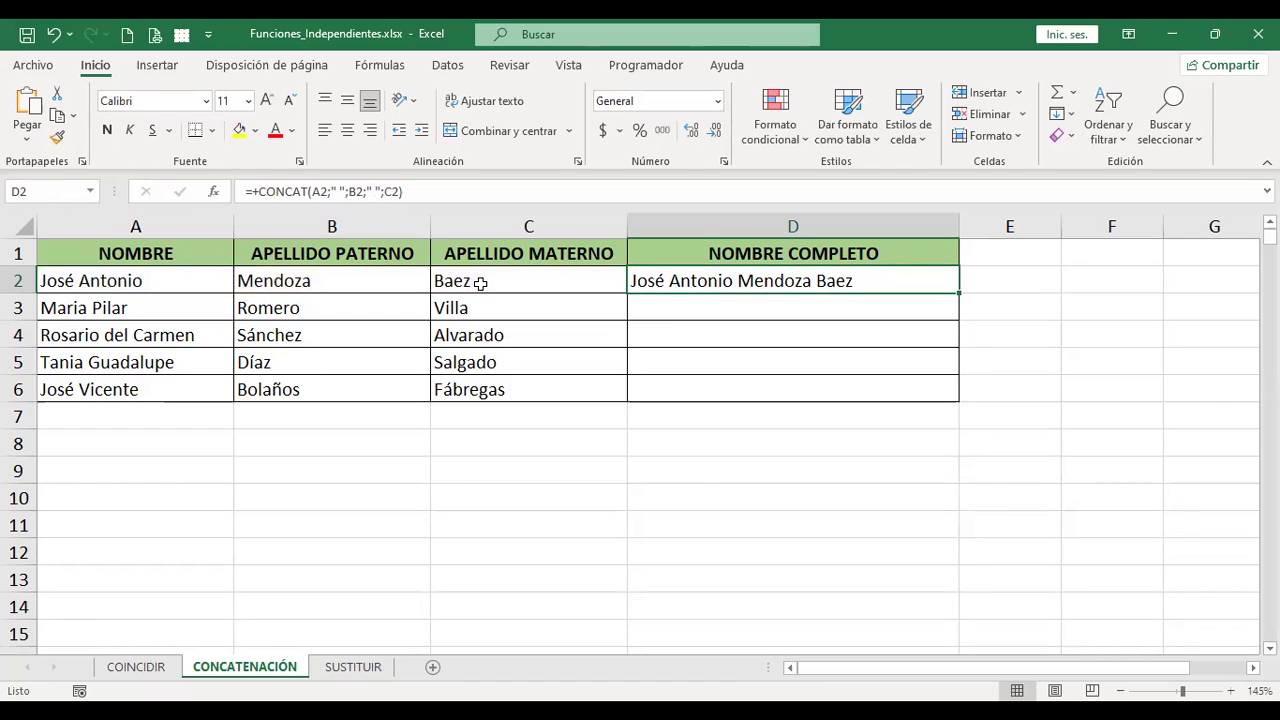
# Fill D2's formula down through D6 to get all five full names.
pyautogui.moveTo(960, 297); pyautogui.dragTo(946, 404)
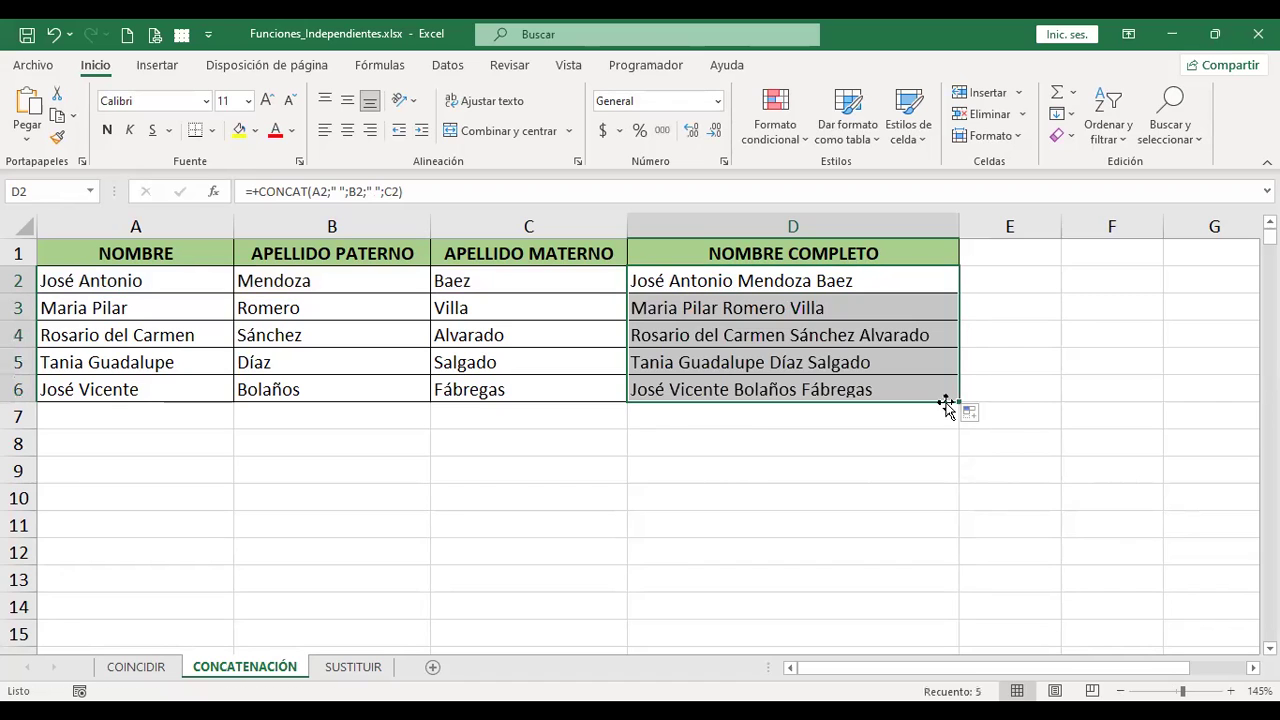
pyautogui.click(786, 280)
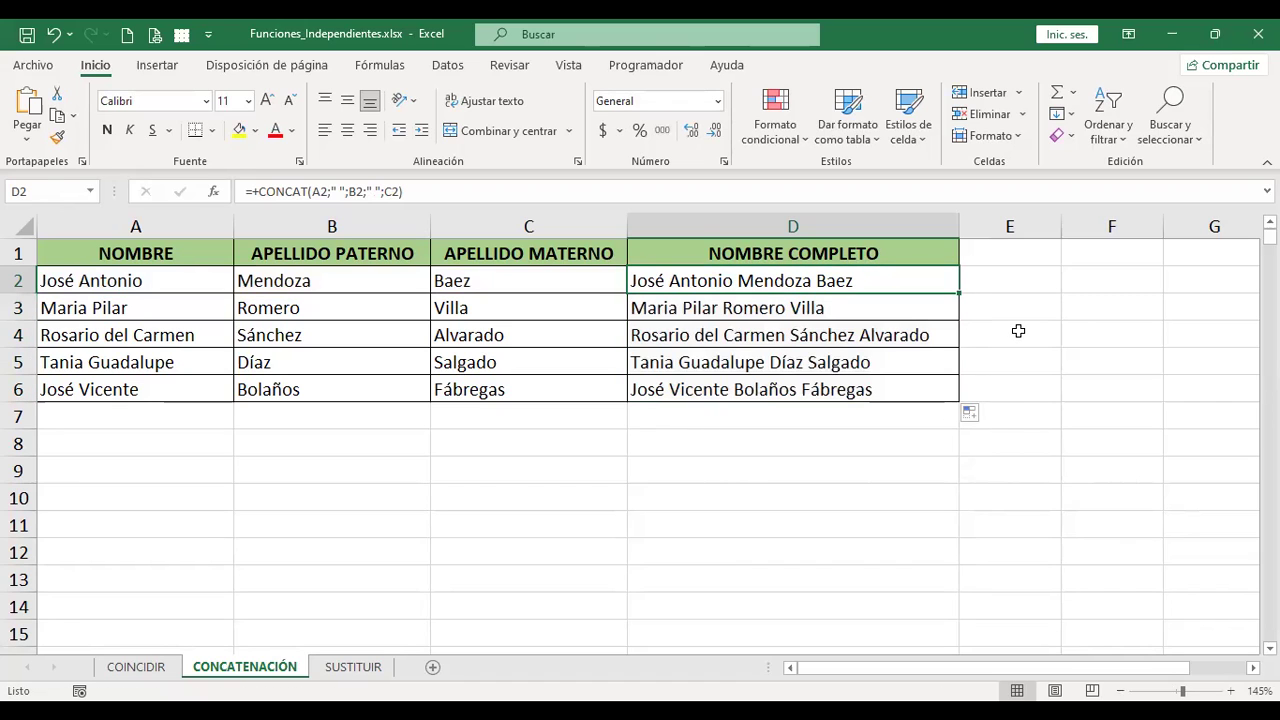
pyautogui.press('F2')
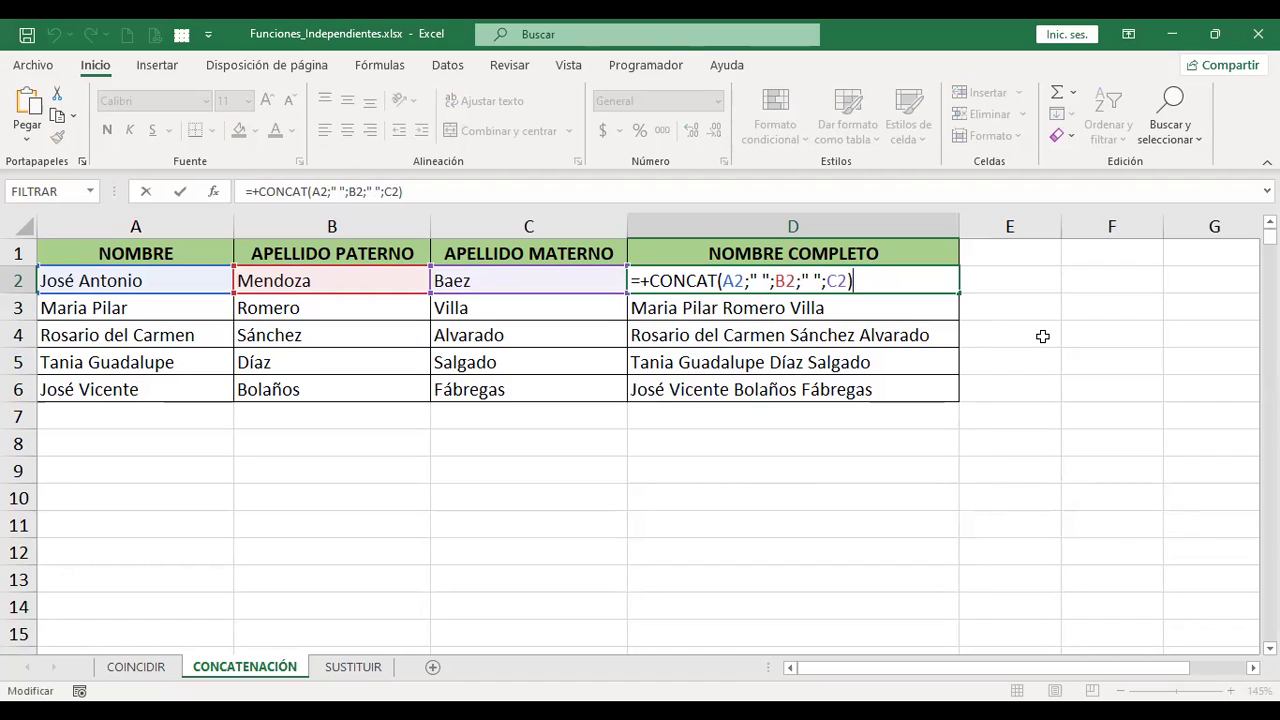
# Check D2's CONCAT formula and the filled range down to D6, ending back on D2.
pyautogui.press('Return')
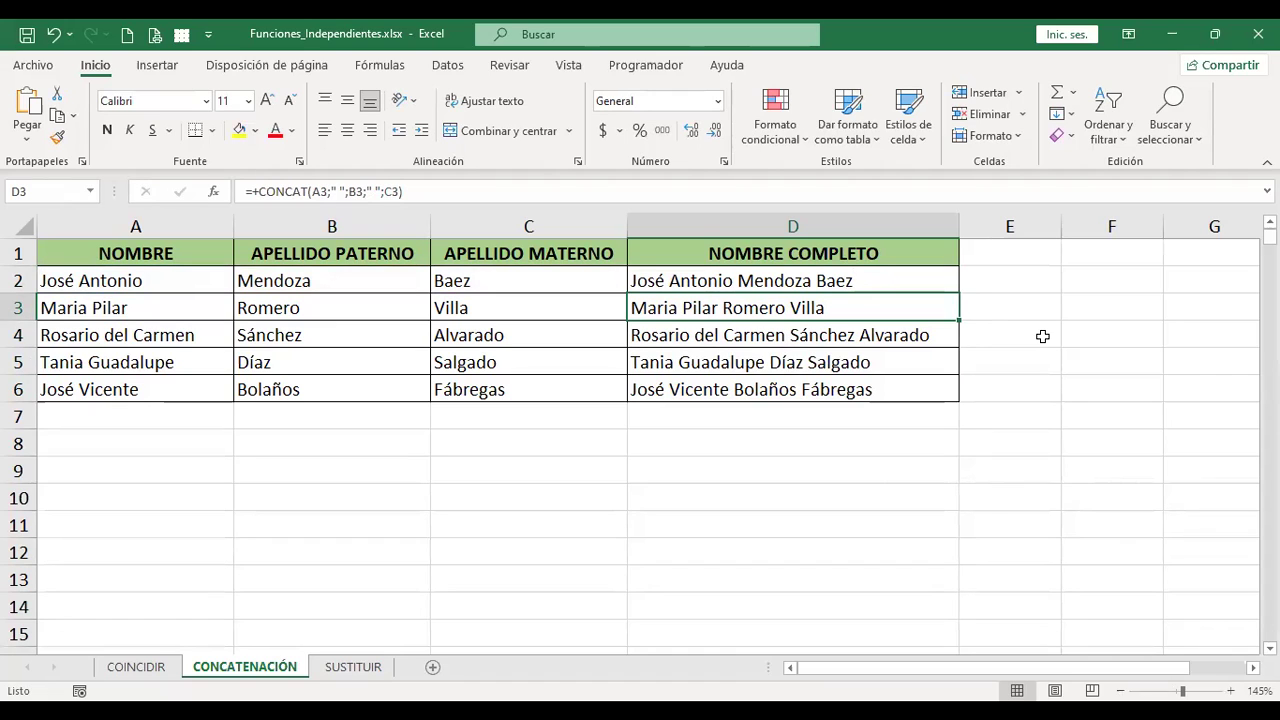
pyautogui.press('Up')
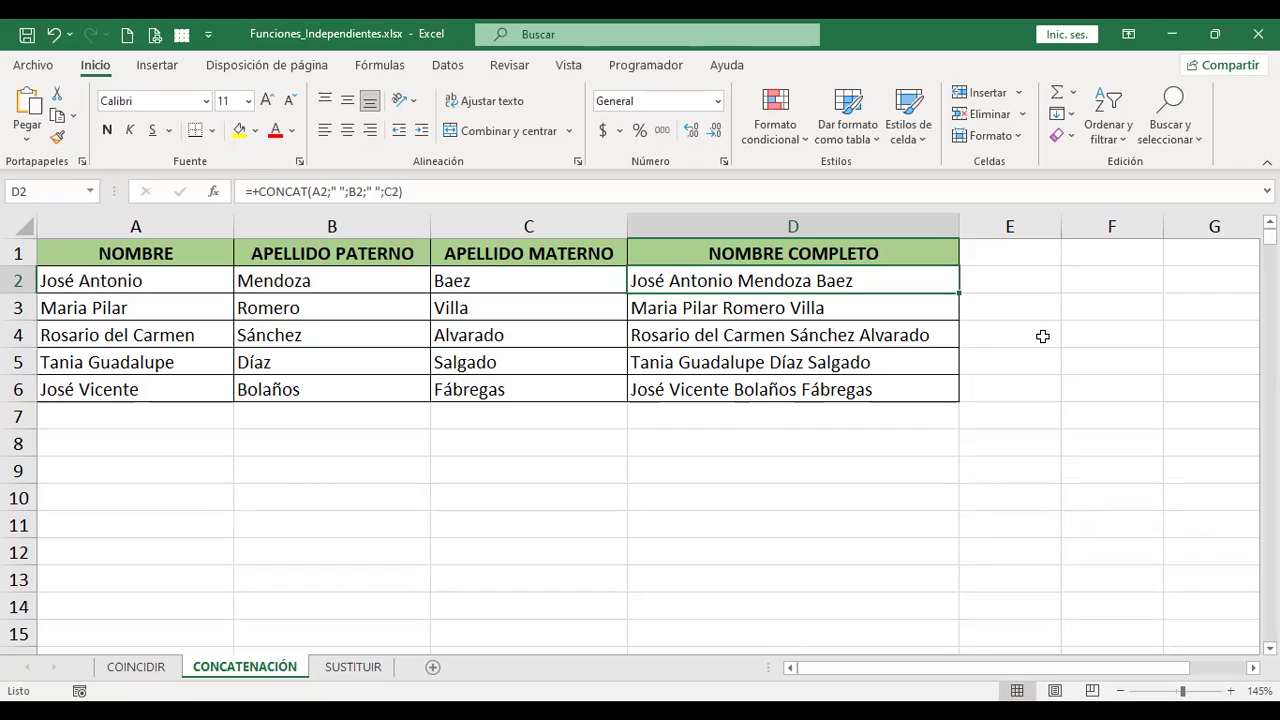
pyautogui.press('End')
pyautogui.press('Down')
pyautogui.press('Up')
pyautogui.press('Up')
pyautogui.press('Up')
pyautogui.press('Up')
# Enter =+A2&B2&C2 in D2 to join the name parts with ampersands.
pyautogui.write('+')
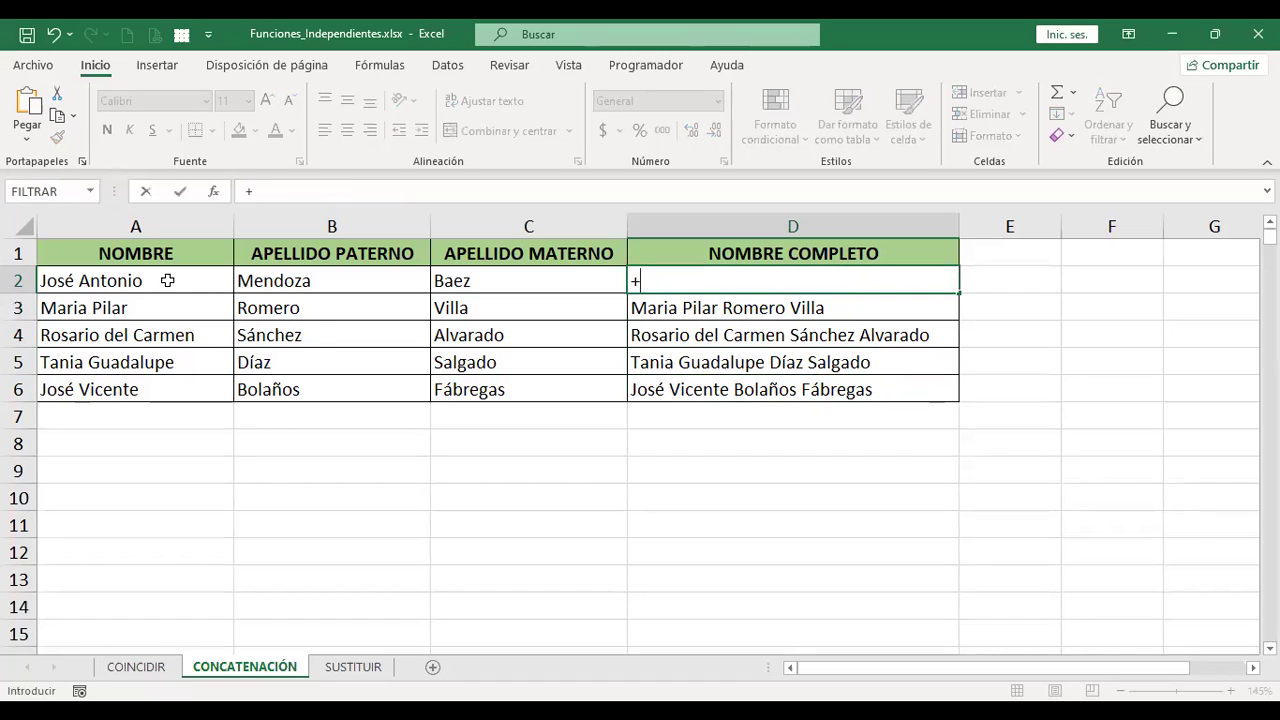
pyautogui.click(165, 281)
pyautogui.write('&')
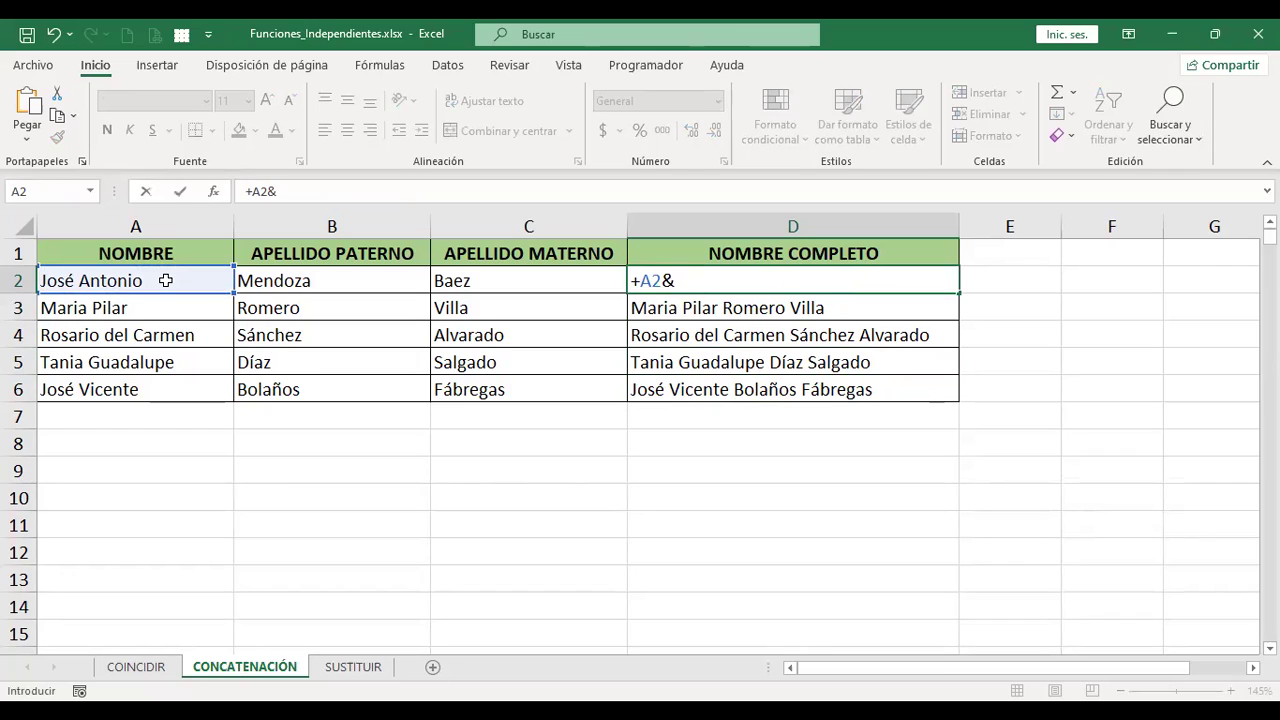
pyautogui.click(308, 282)
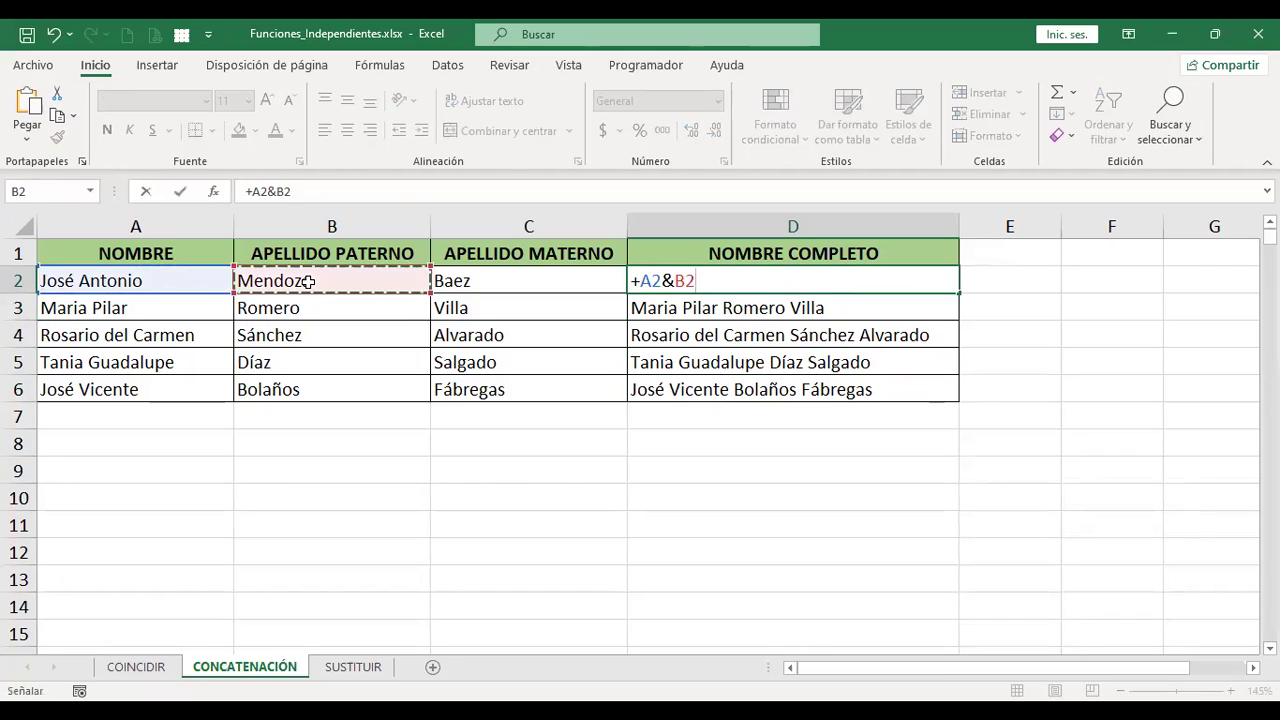
pyautogui.write('&')
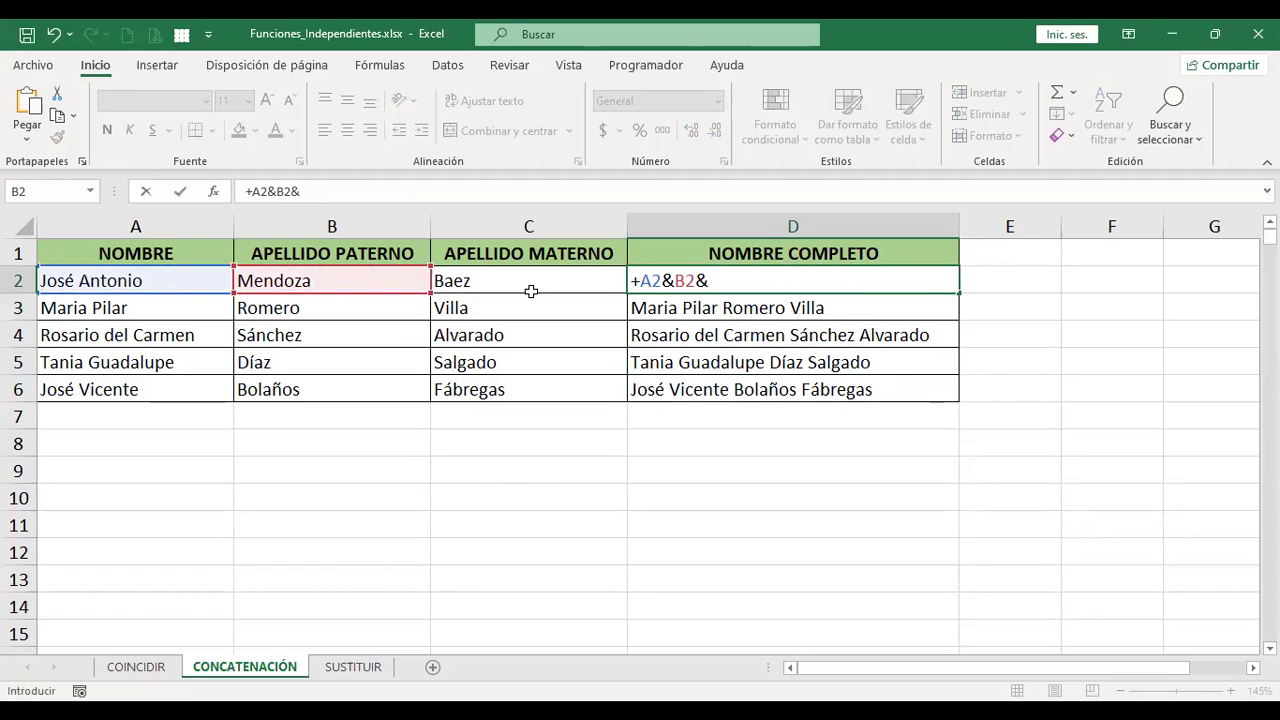
pyautogui.click(535, 277)
pyautogui.press('Return')
pyautogui.press('Up')
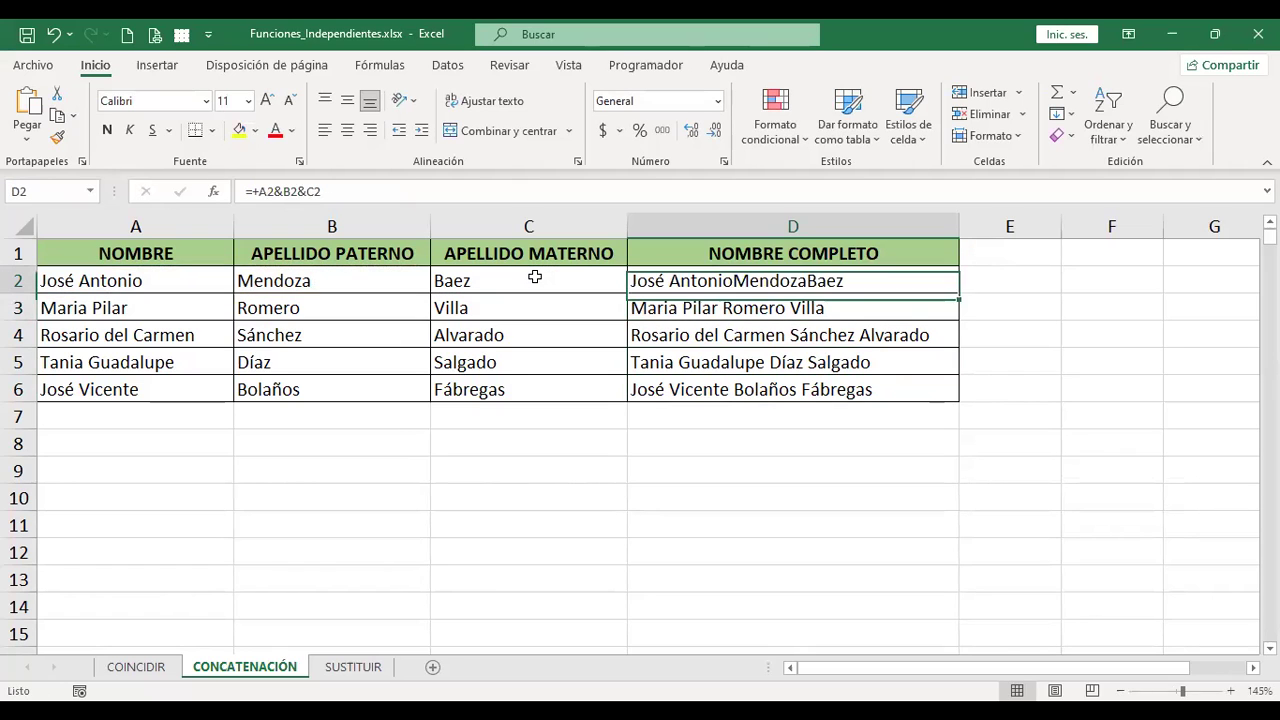
pyautogui.press('F2')
pyautogui.press('Home')
pyautogui.press('Right')
pyautogui.press('Right')
pyautogui.press('Right')
pyautogui.press('Right')
pyautogui.press('Right')
pyautogui.write('" ')
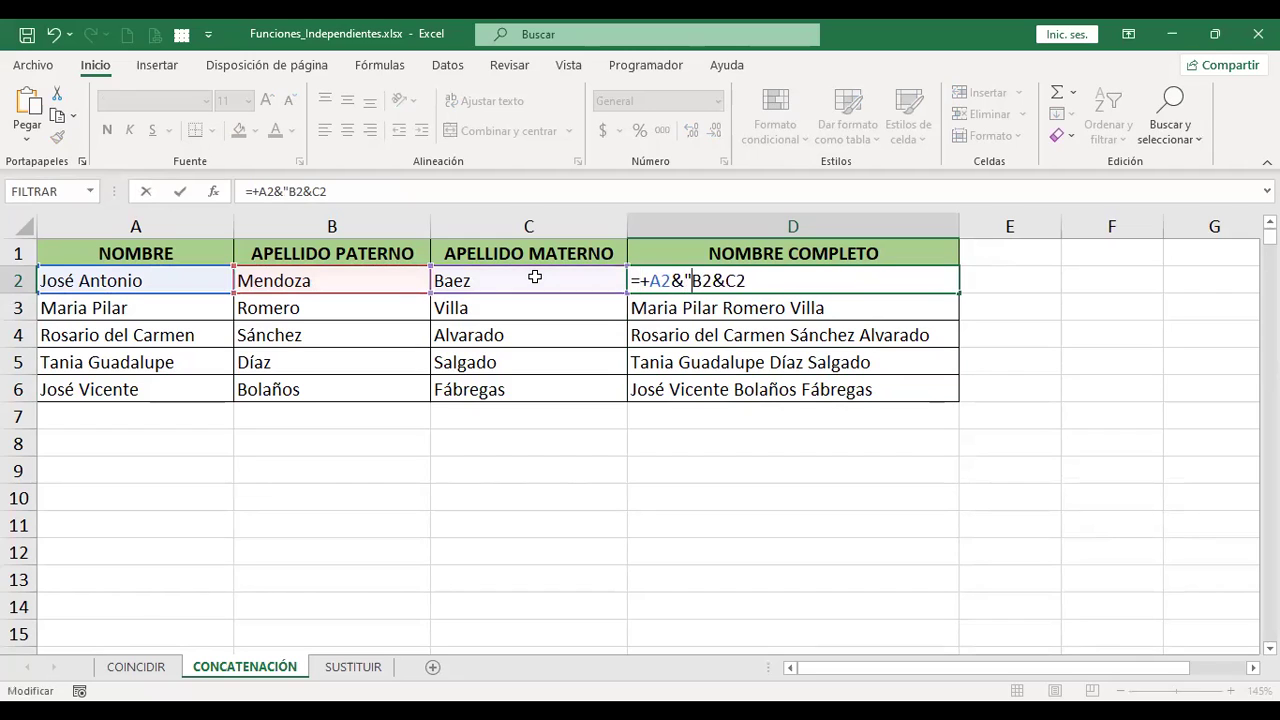
pyautogui.write('"')
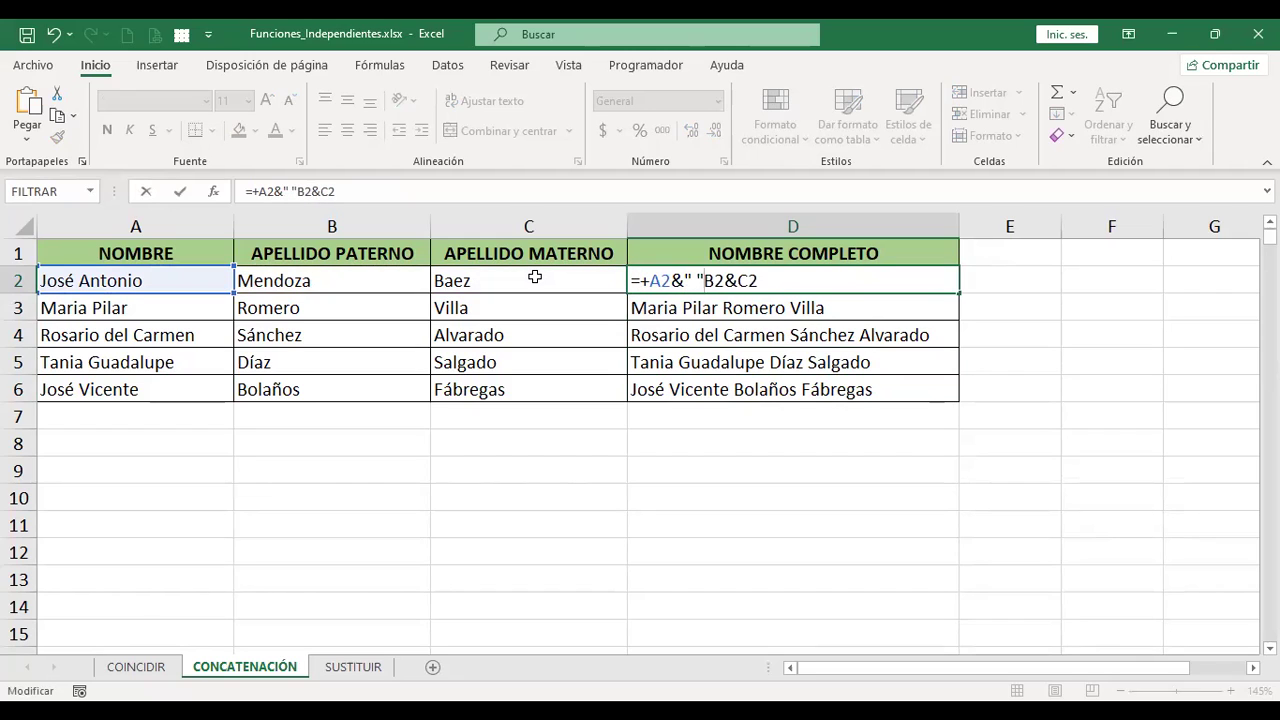
pyautogui.write('&')
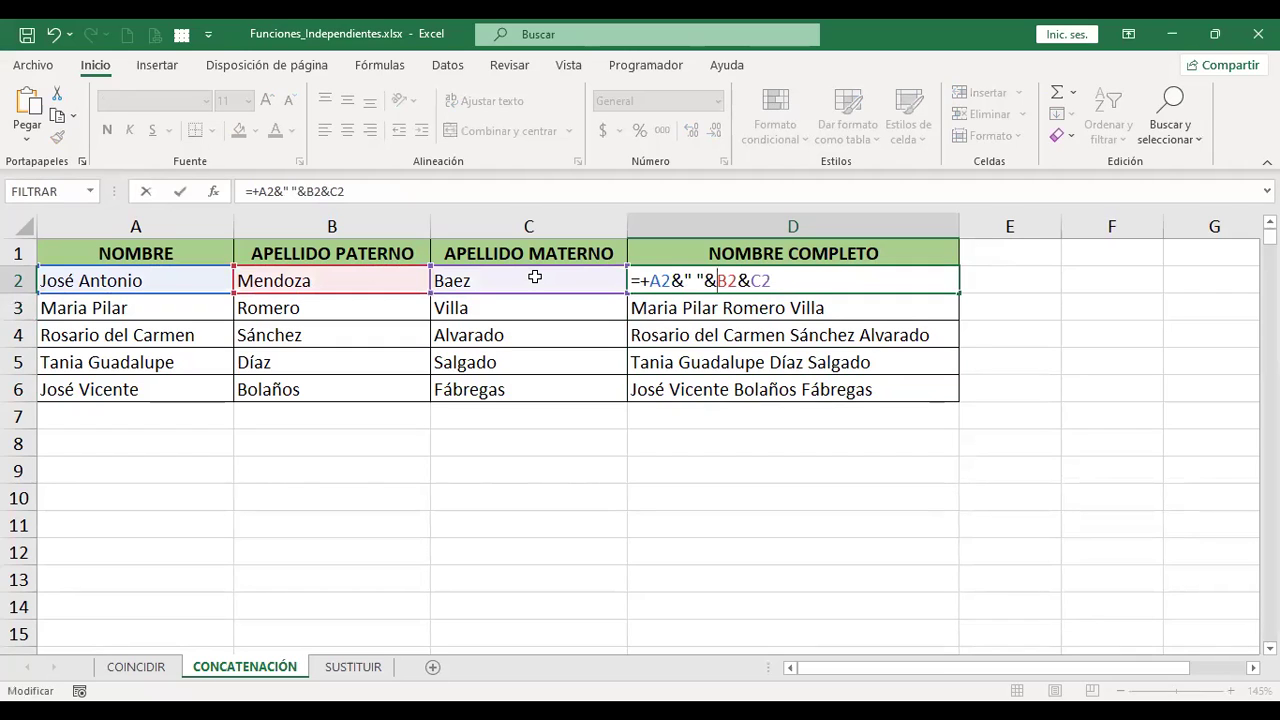
pyautogui.press('Right')
pyautogui.press('Right')
pyautogui.write('" "')
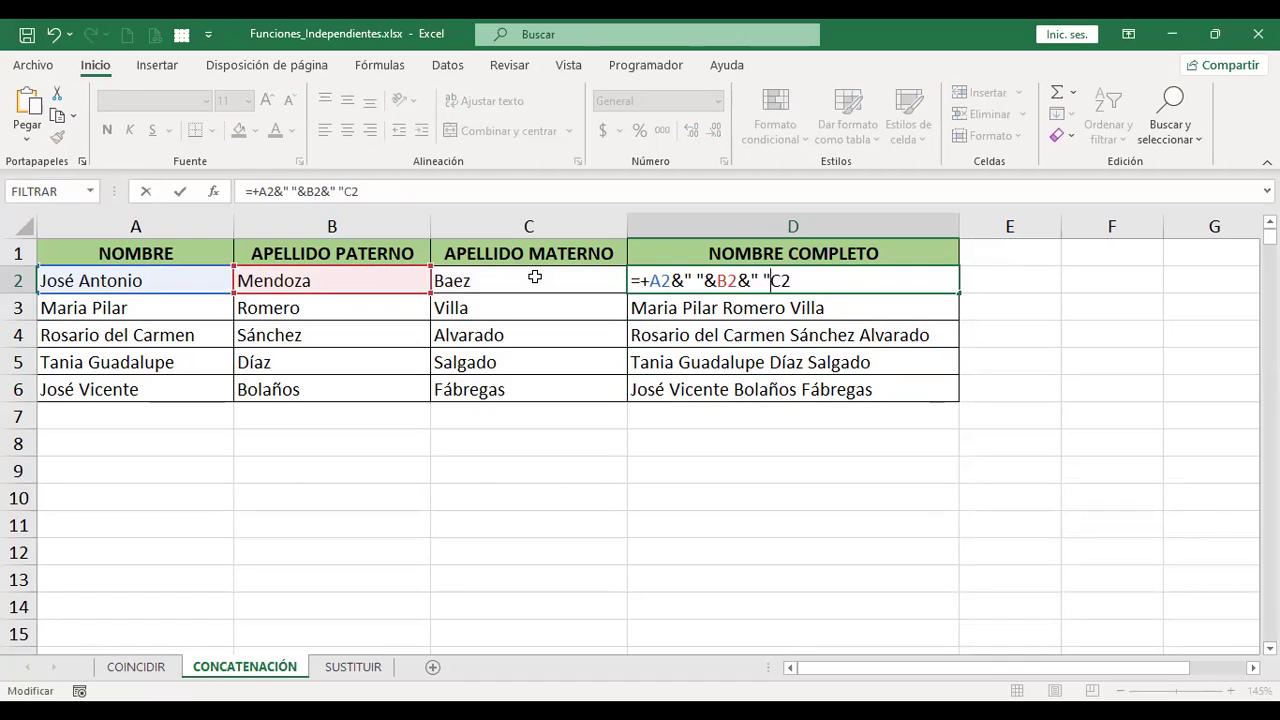
pyautogui.write('&')
pyautogui.press('Return')
pyautogui.press('Up')
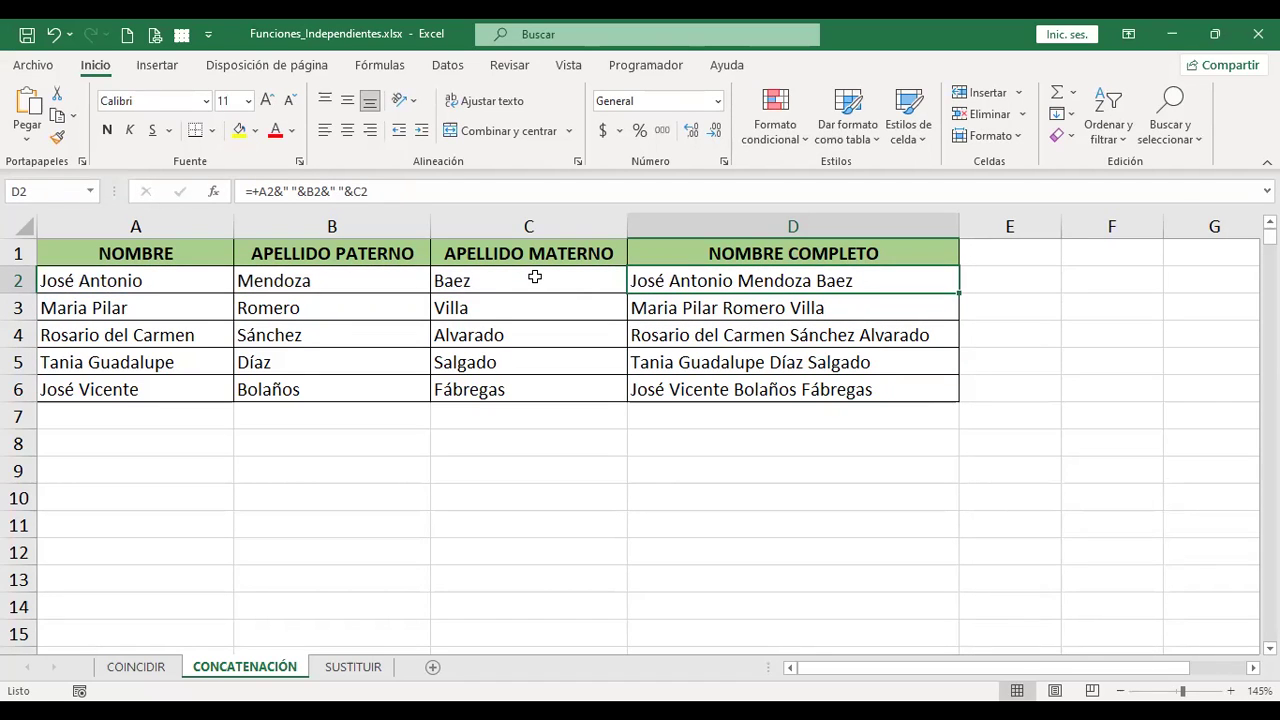
pyautogui.press('F2')
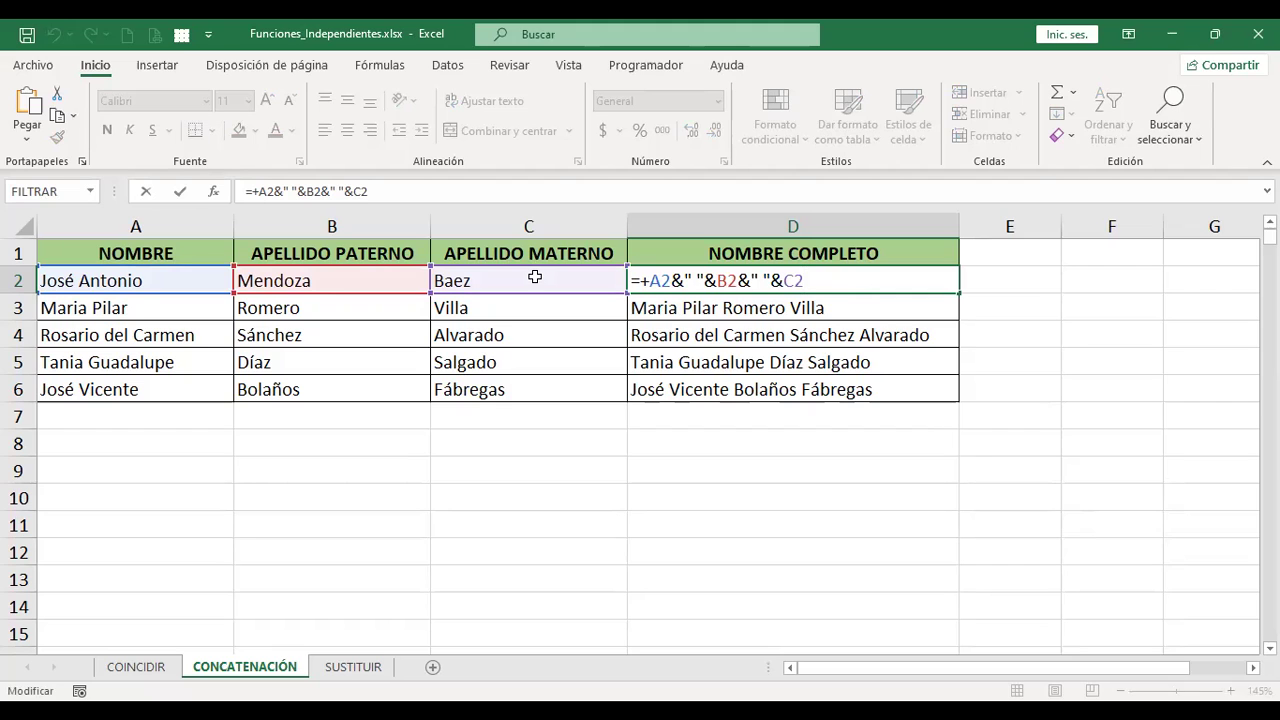
# Review the CONCAT formulas in D2 through D4, then clear D4.
pyautogui.press('Return')
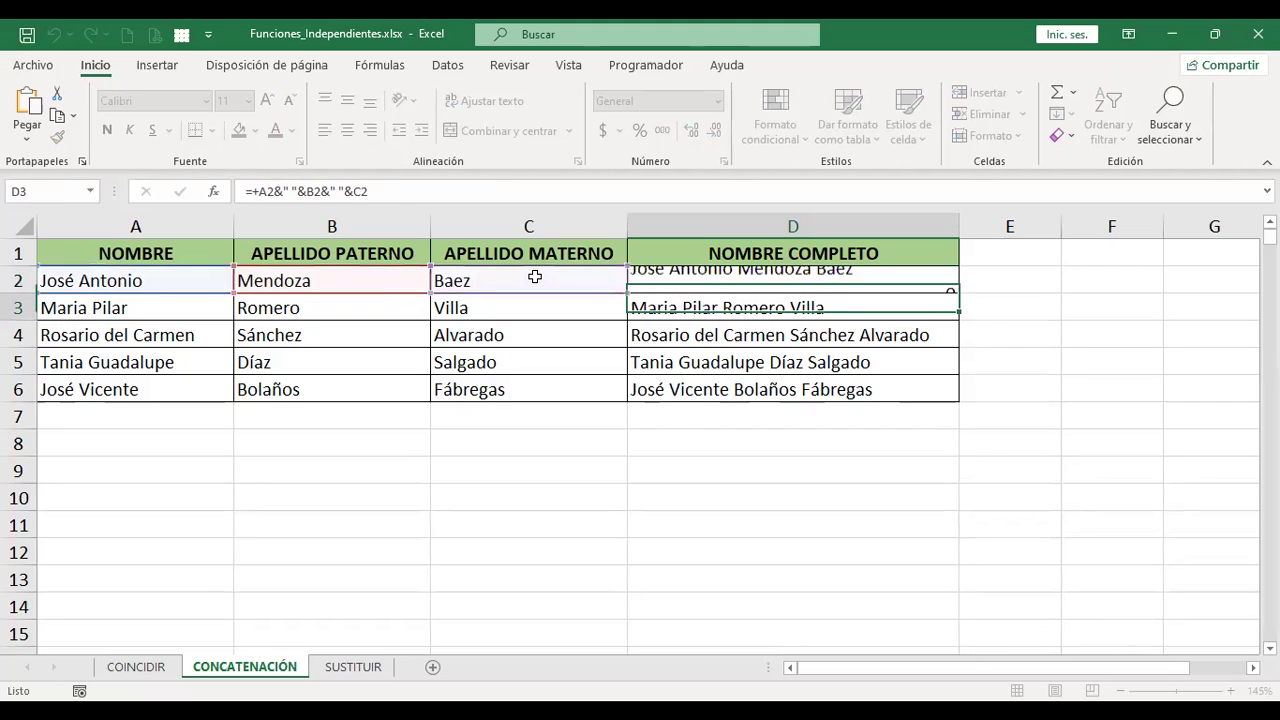
pyautogui.press('F2')
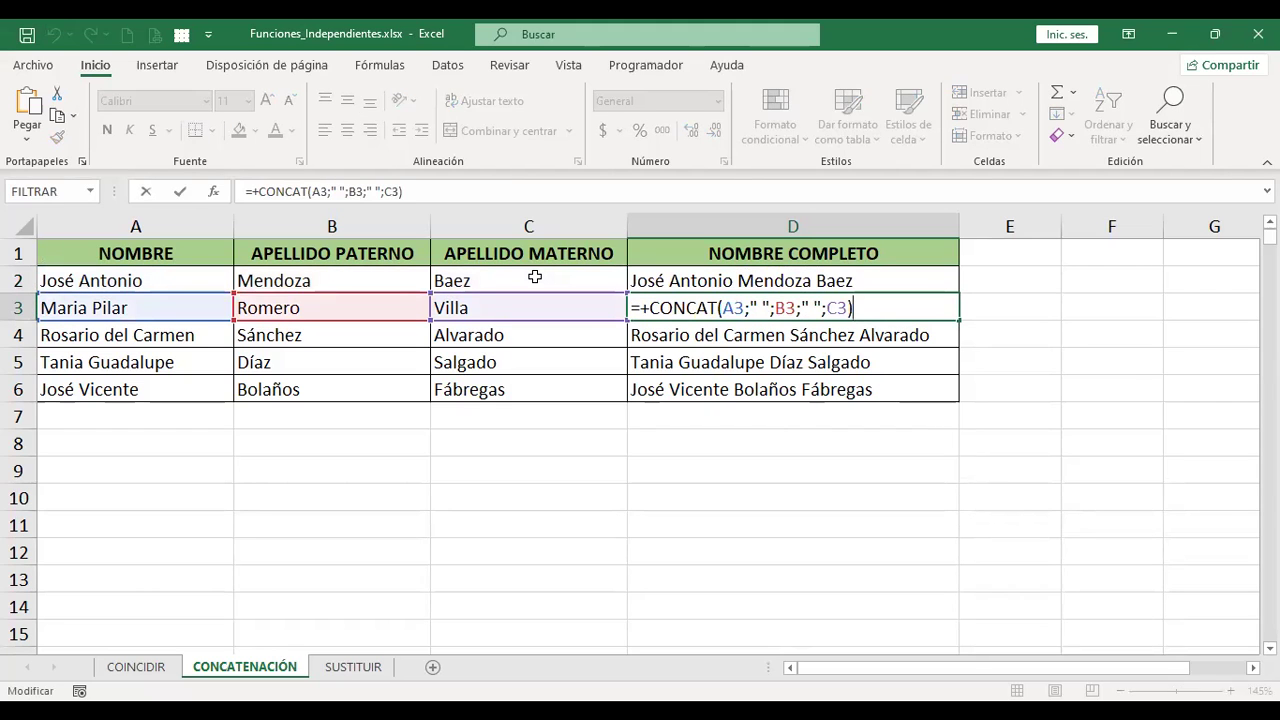
pyautogui.press('Return')
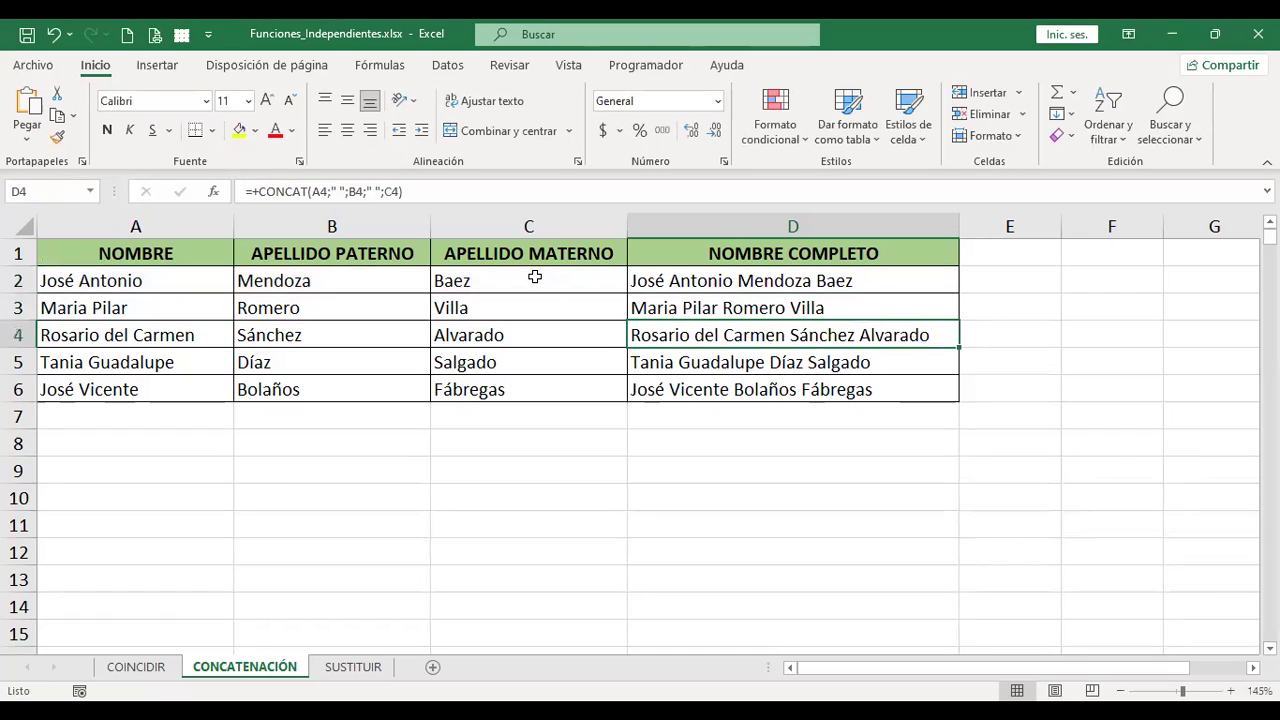
pyautogui.press('F2')
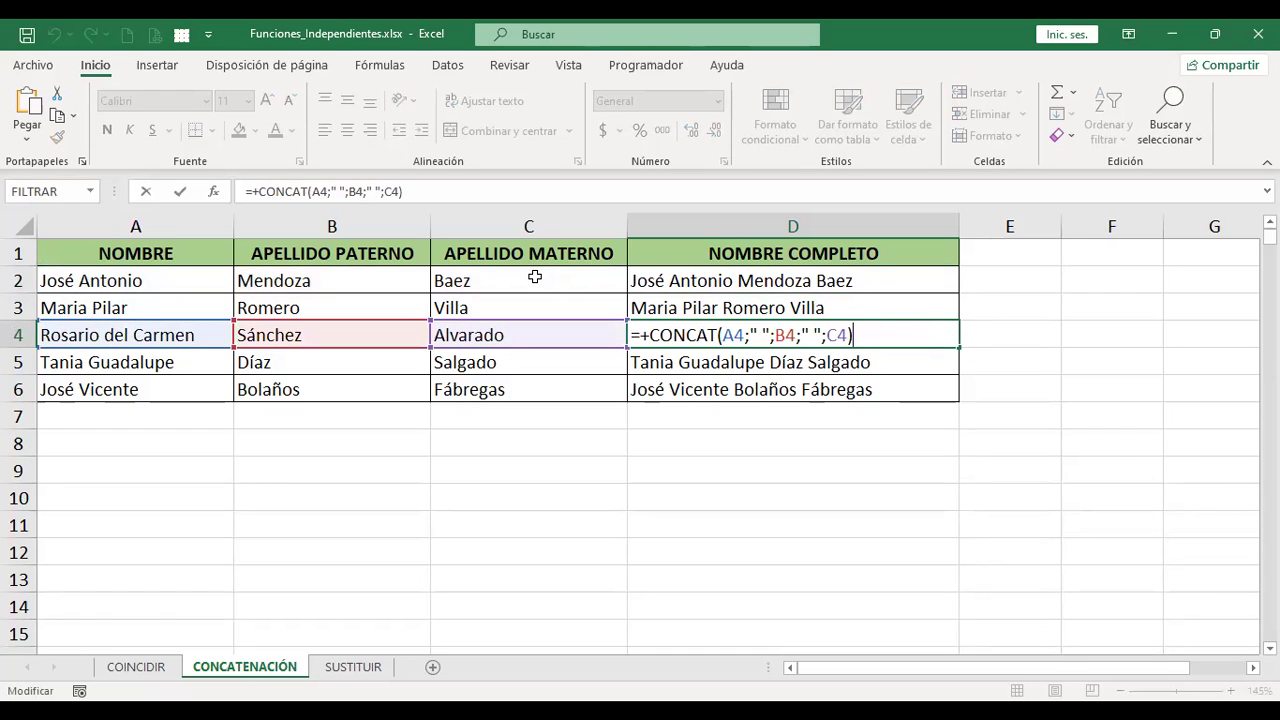
pyautogui.press('Return')
pyautogui.hotkey('ctrl', 'z')
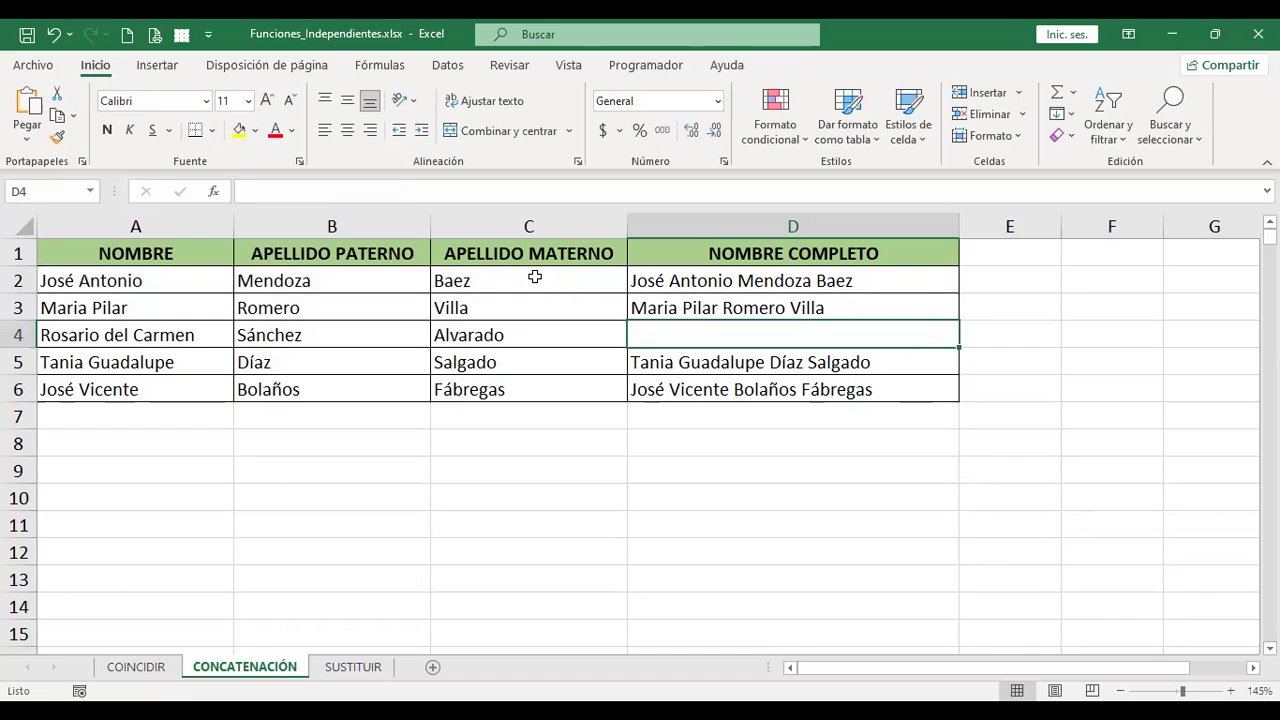
# Enter =+CONCATENAR(A4;" ";B4;" ";C4) in D4 to rebuild the fourth full name.
pyautogui.write('+conca')
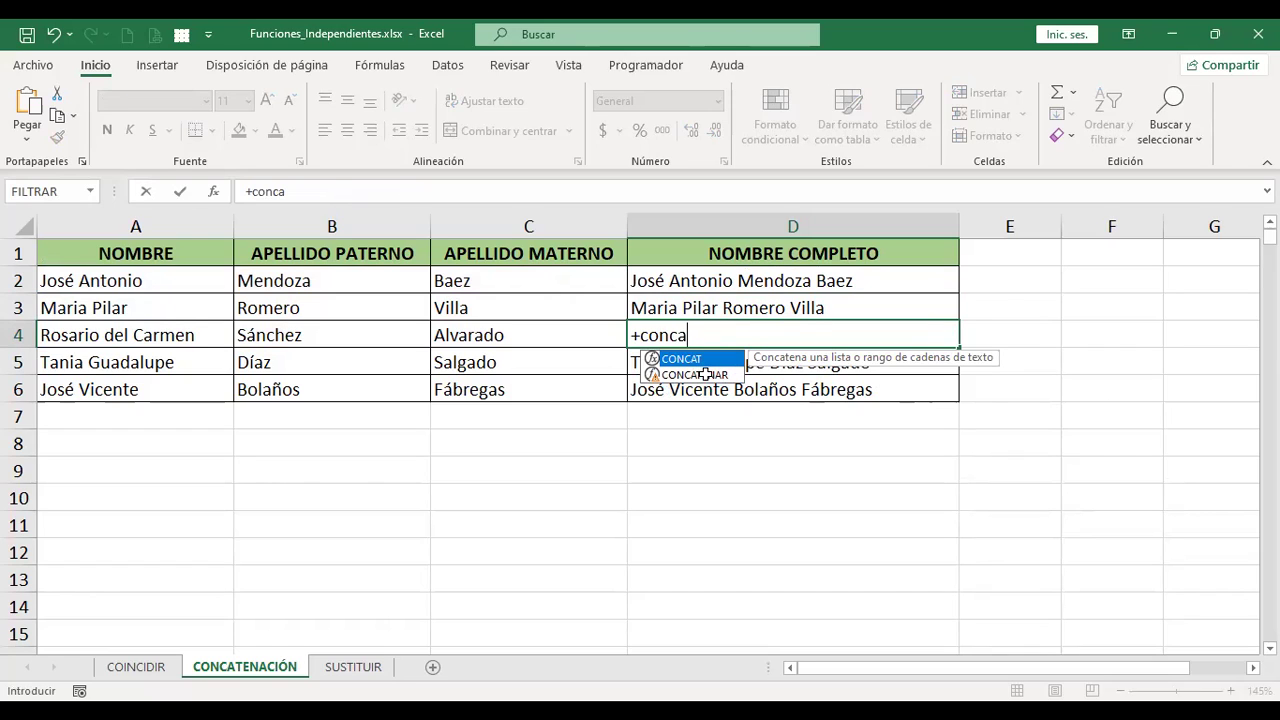
pyautogui.doubleClick(700, 375)
pyautogui.click(203, 337)
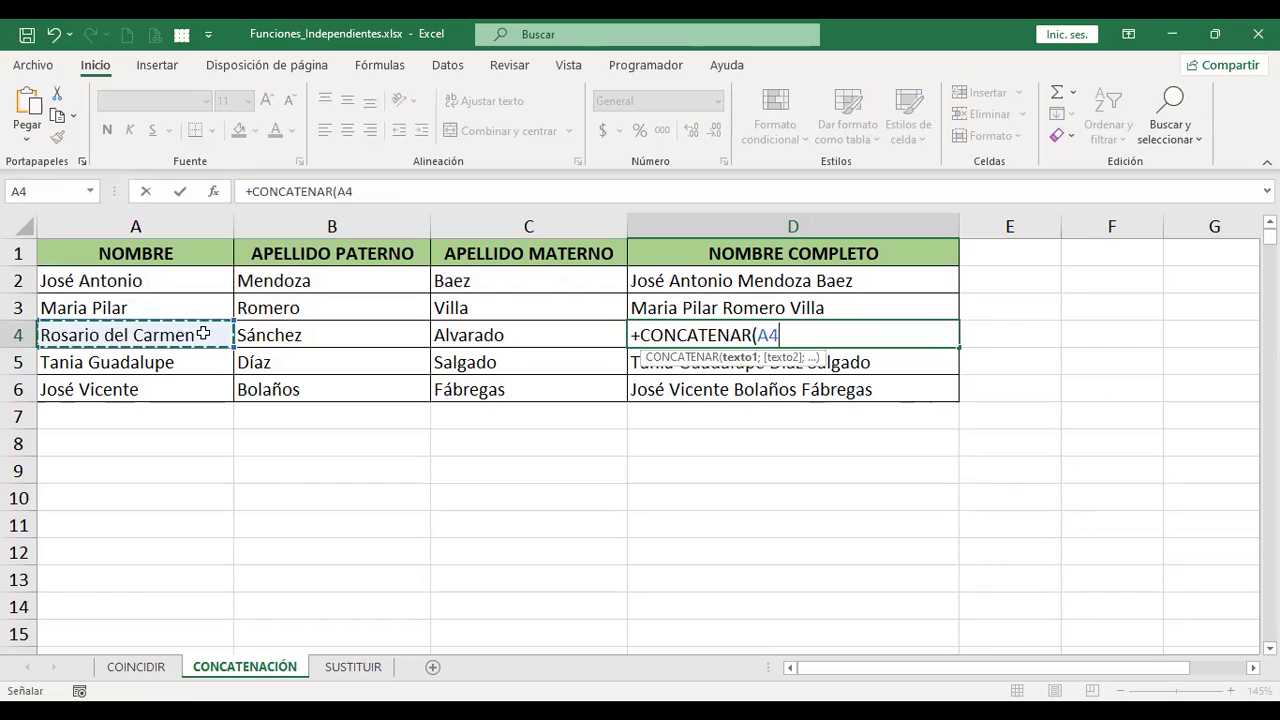
pyautogui.write(';')
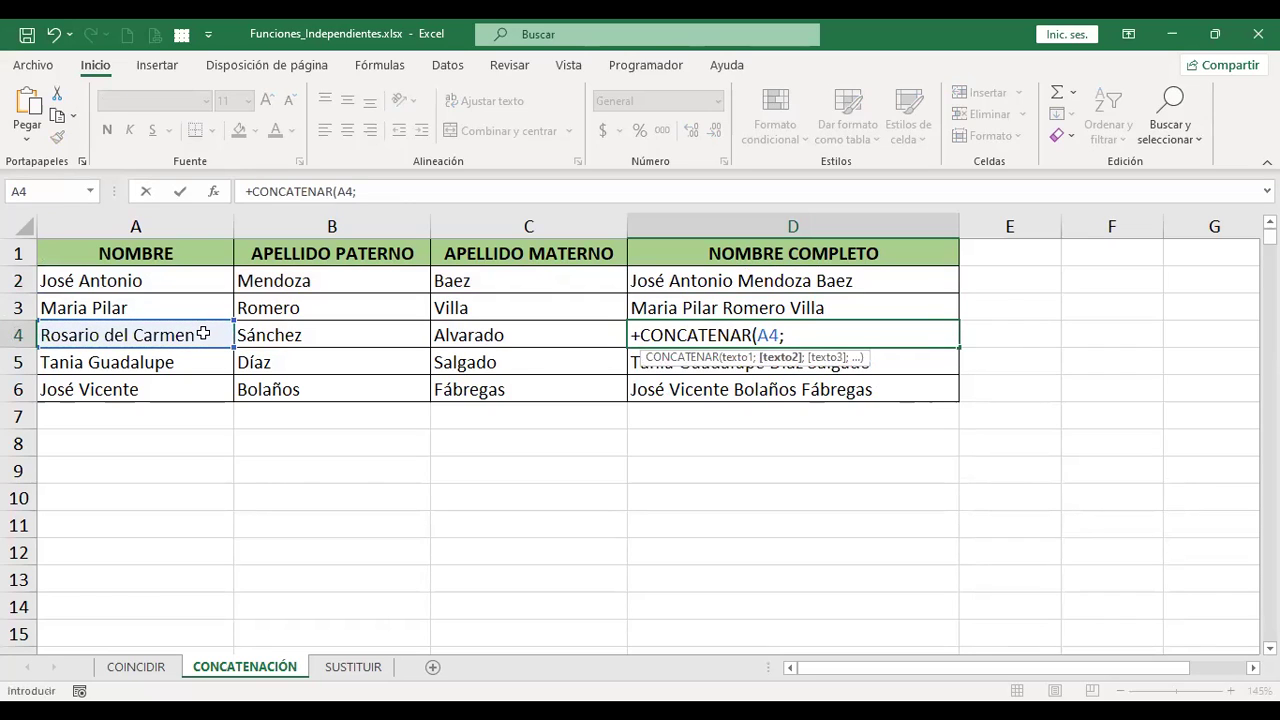
pyautogui.write('"')
pyautogui.write(' ";')
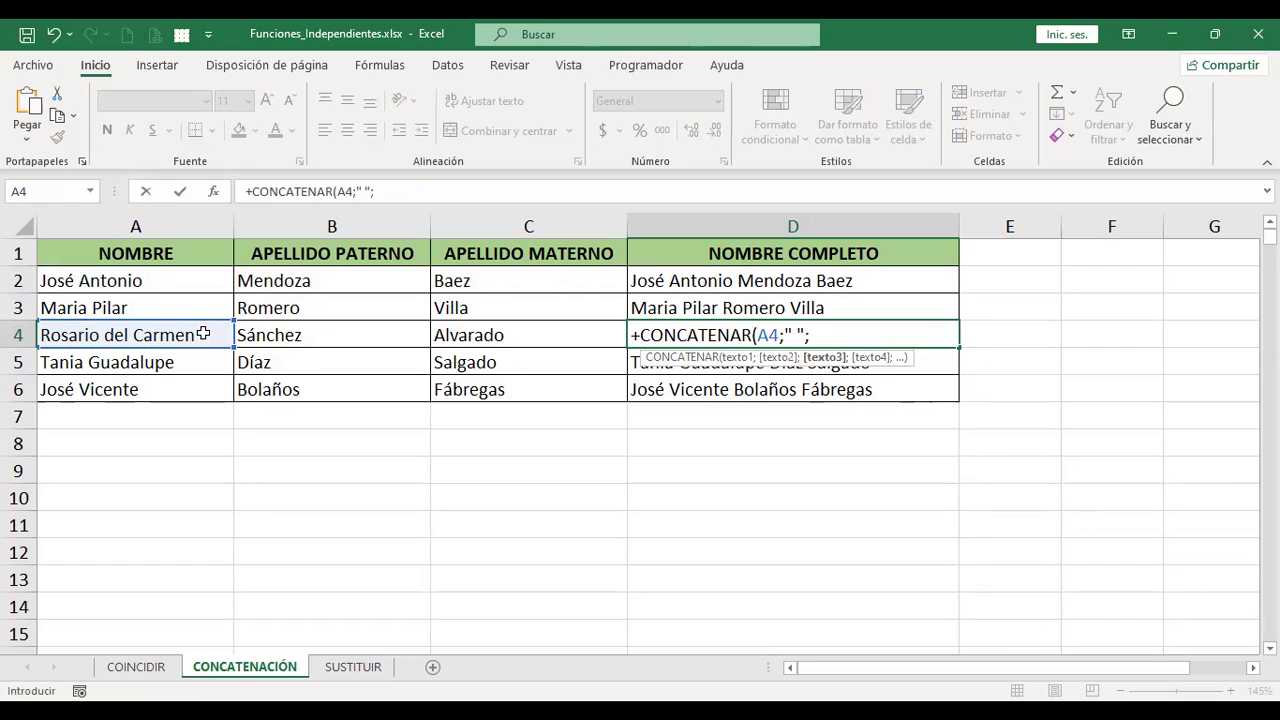
pyautogui.click(309, 335)
pyautogui.write(';" ";')
pyautogui.click(481, 331)
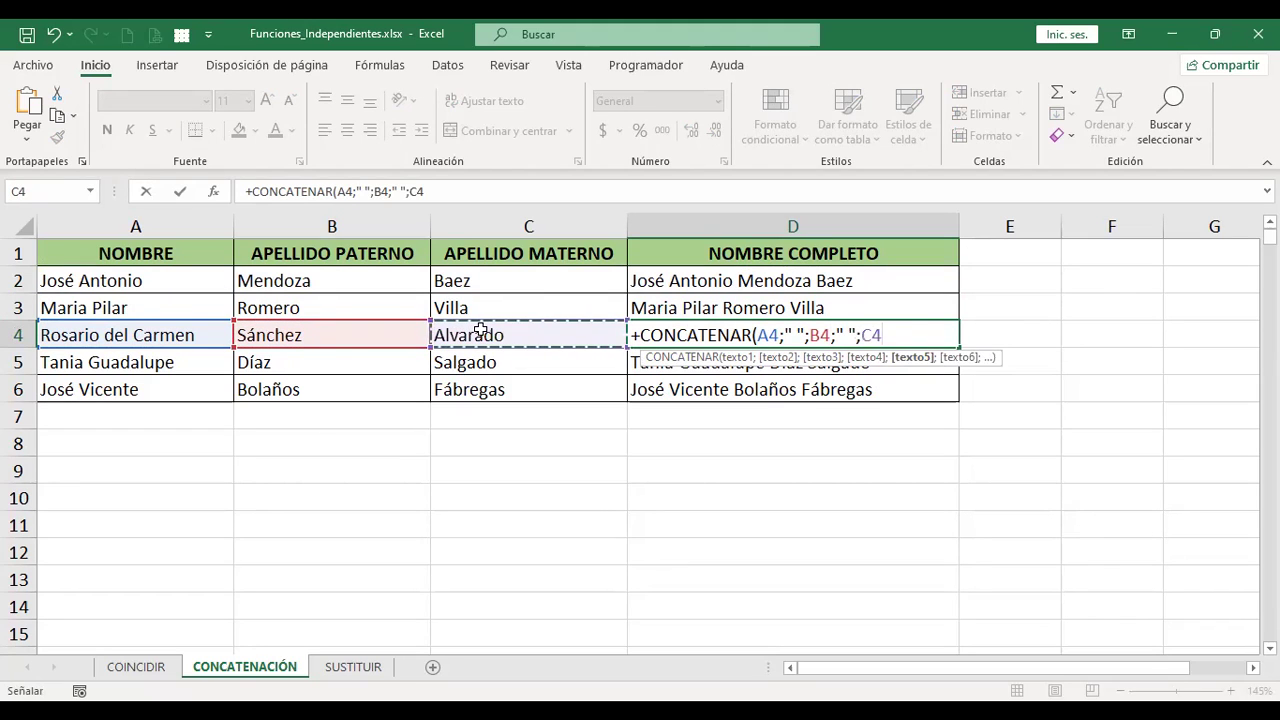
pyautogui.hotkey('ctrl', 'Return')
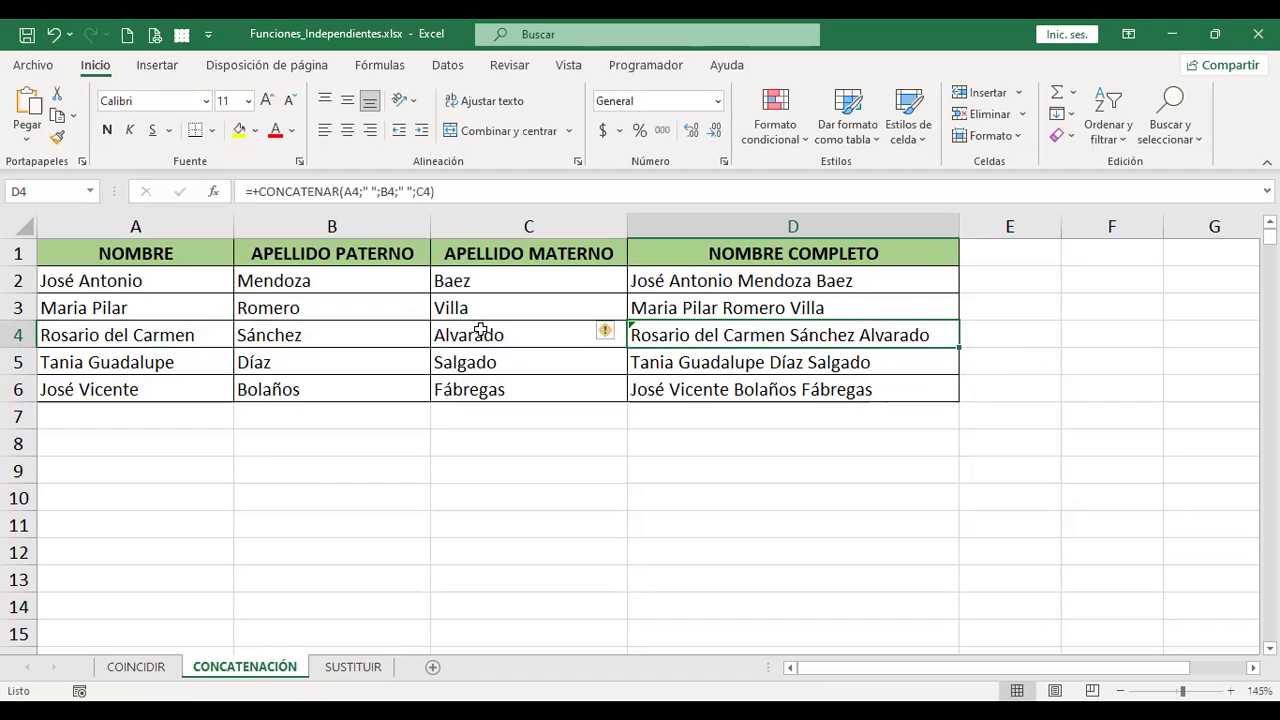
pyautogui.click(621, 333)
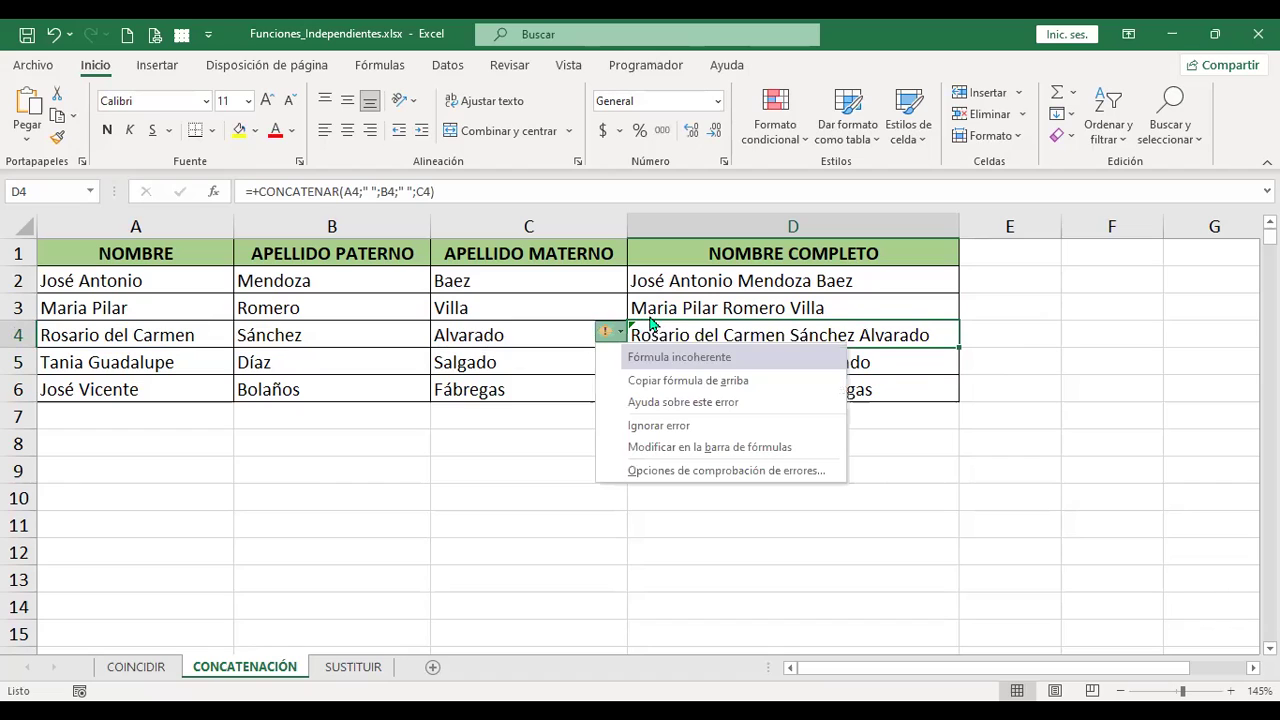
pyautogui.click(1000, 455)
pyautogui.click(782, 338)
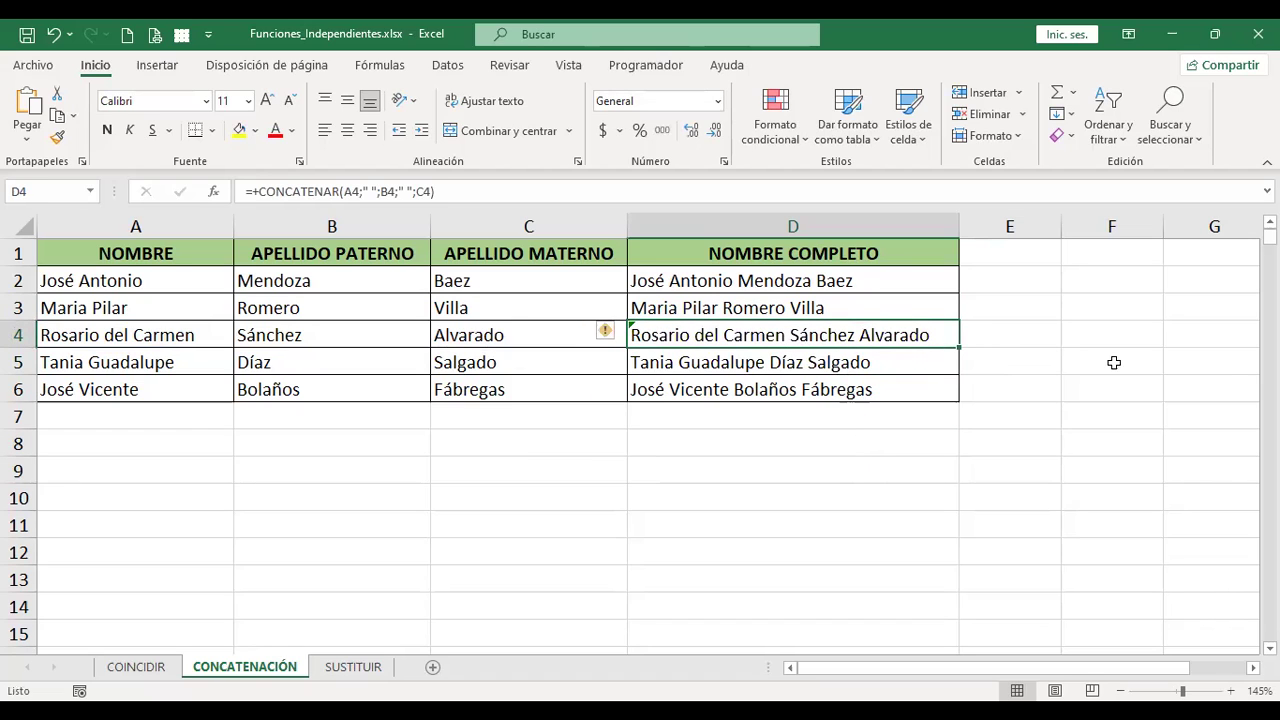
pyautogui.press('Up')
pyautogui.press('Up')
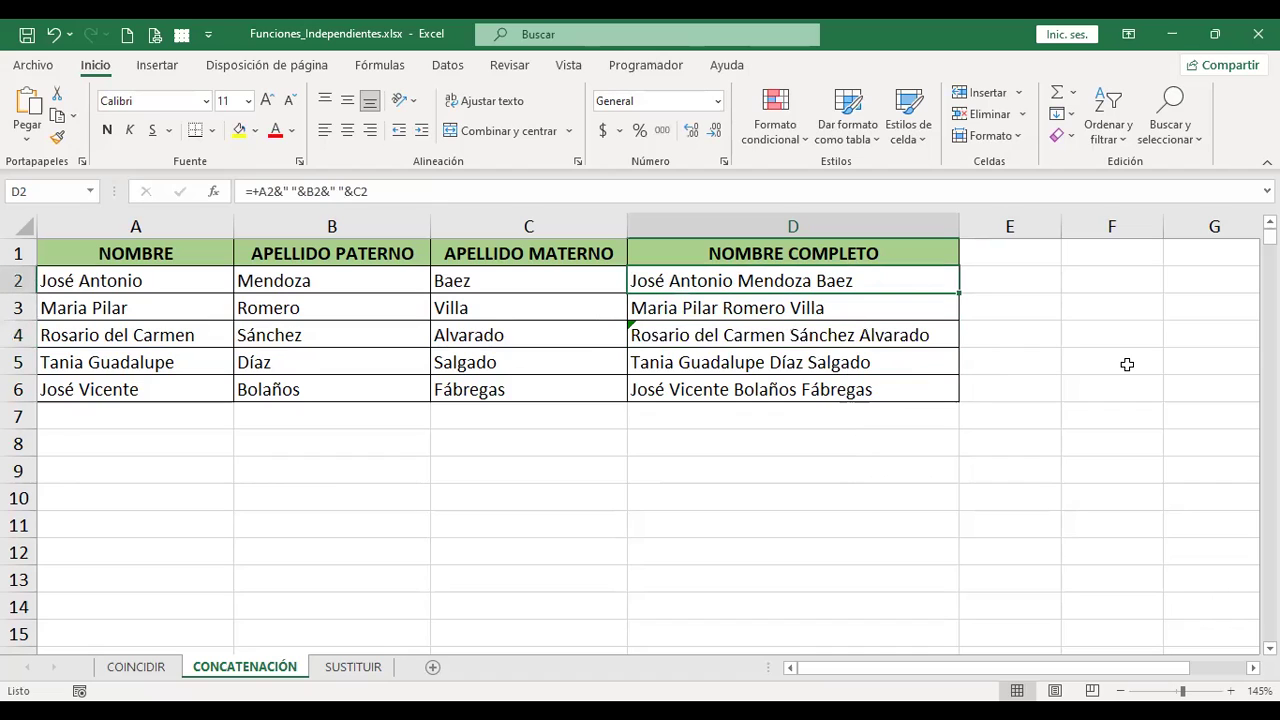
pyautogui.press('F2')
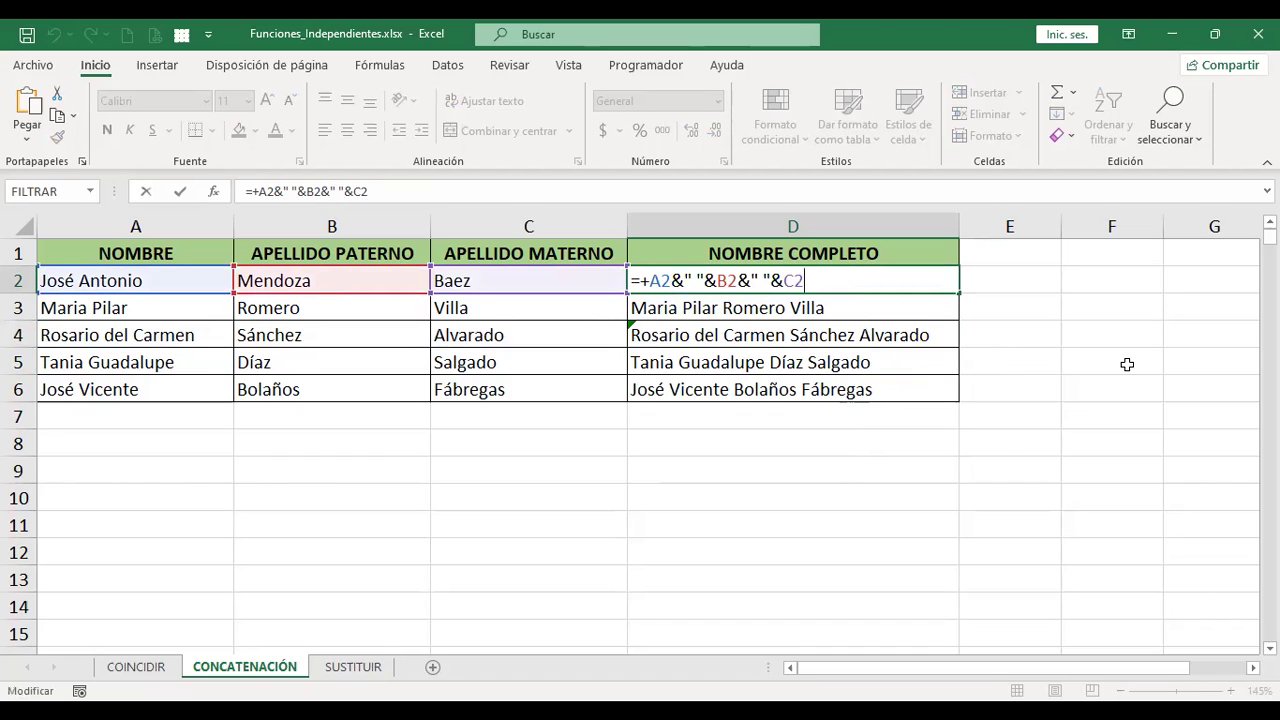
pyautogui.press('Return')
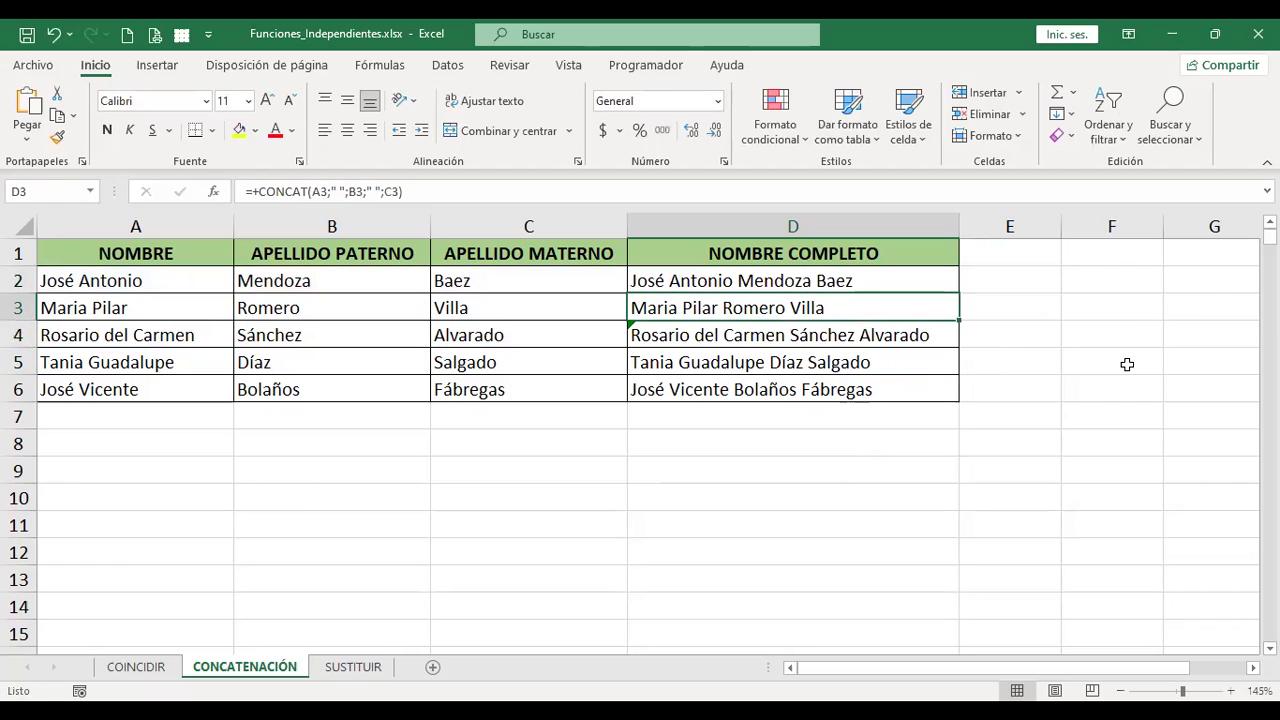
pyautogui.press('F2')
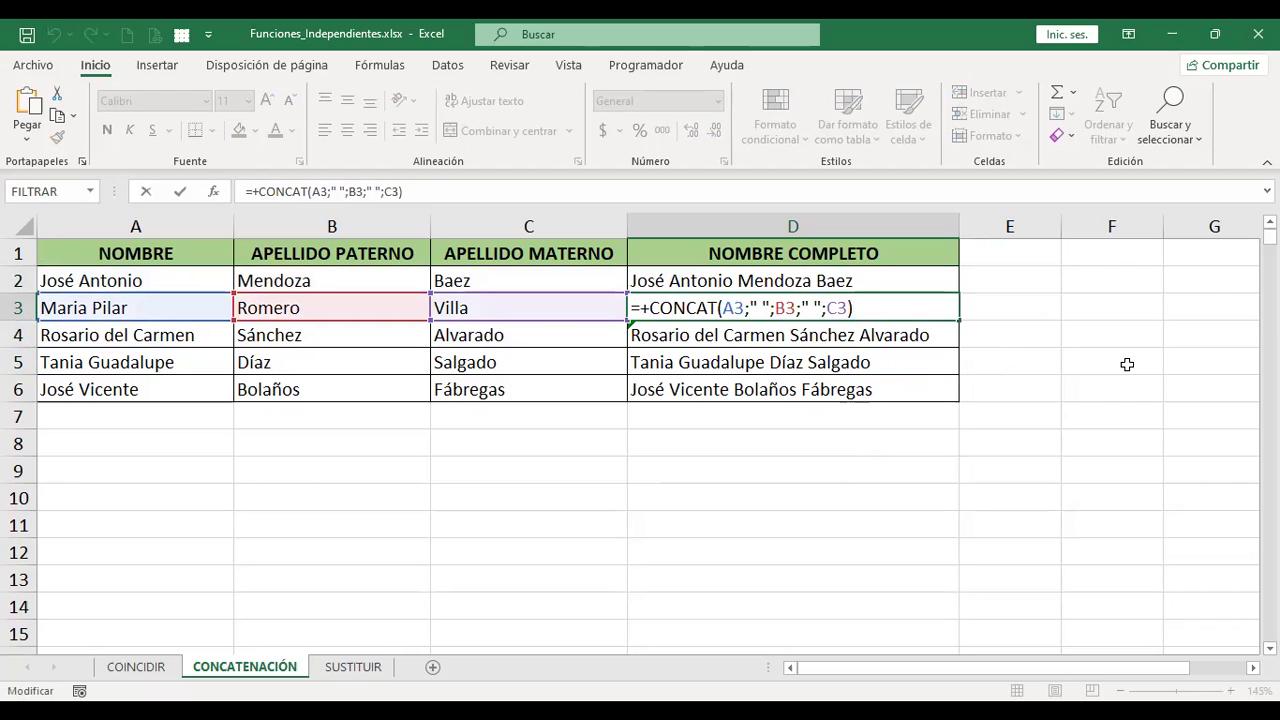
pyautogui.press('Return')
pyautogui.press('F2')
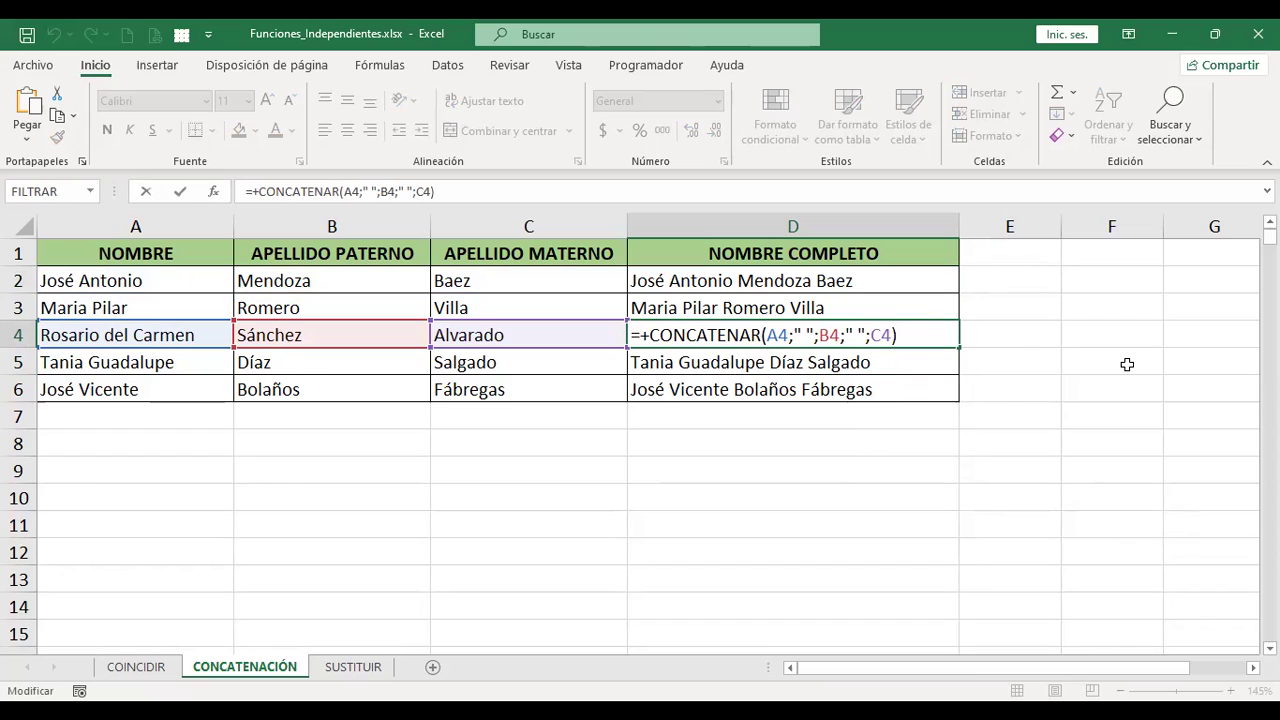
pyautogui.press('Return')
pyautogui.press('Up')
pyautogui.press('Down')
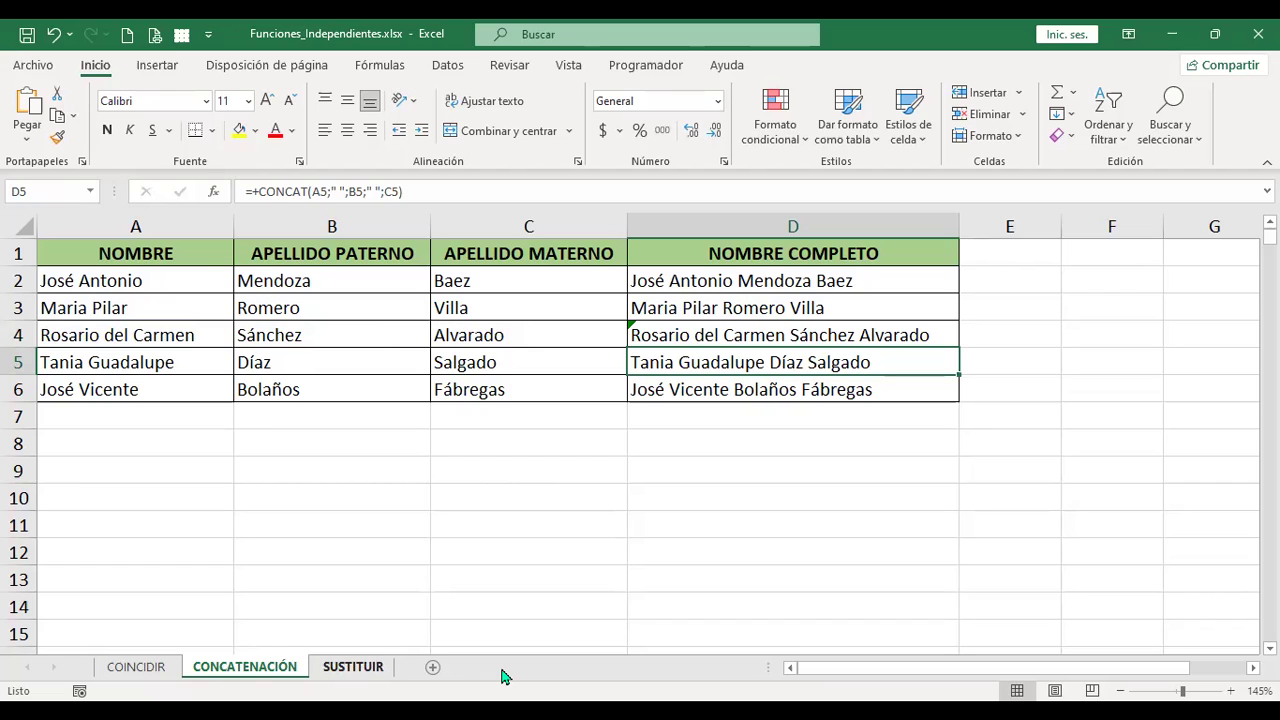
# Move to the SUSTITUIR sheet and select merged cell B9 under the first phrase.
pyautogui.hotkey('ctrl', 'pagedown')
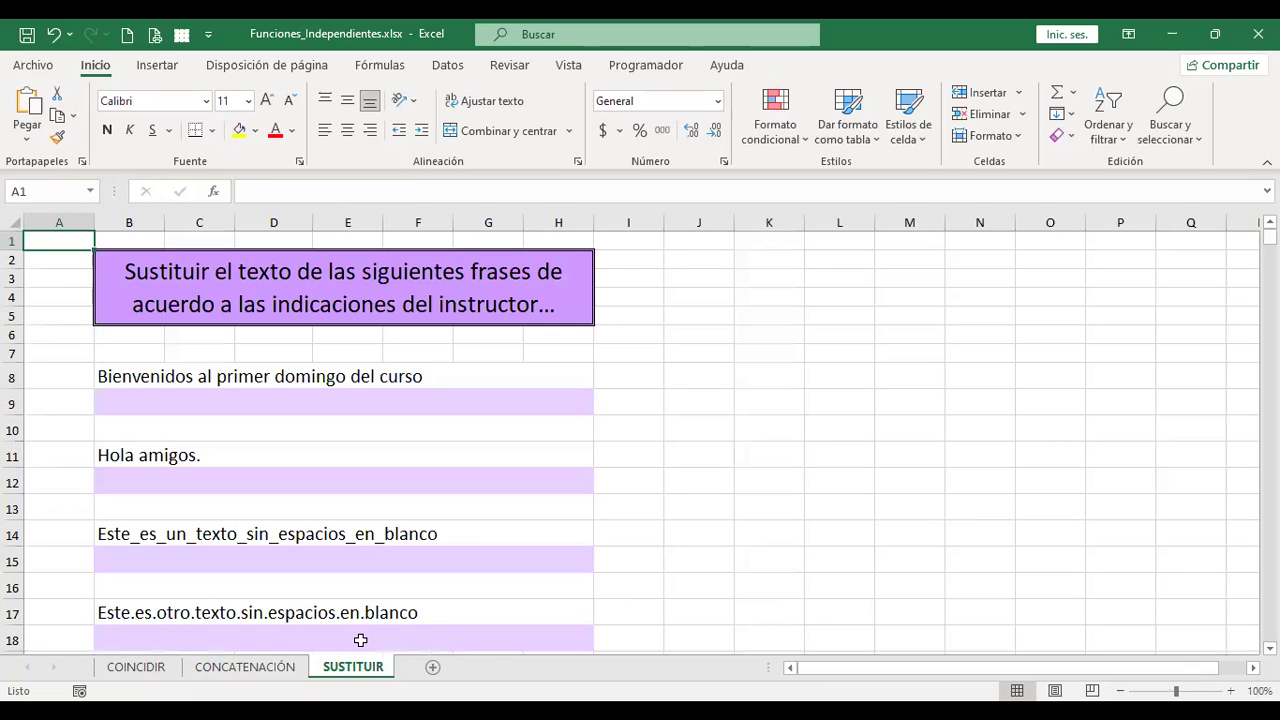
pyautogui.click(231, 403)
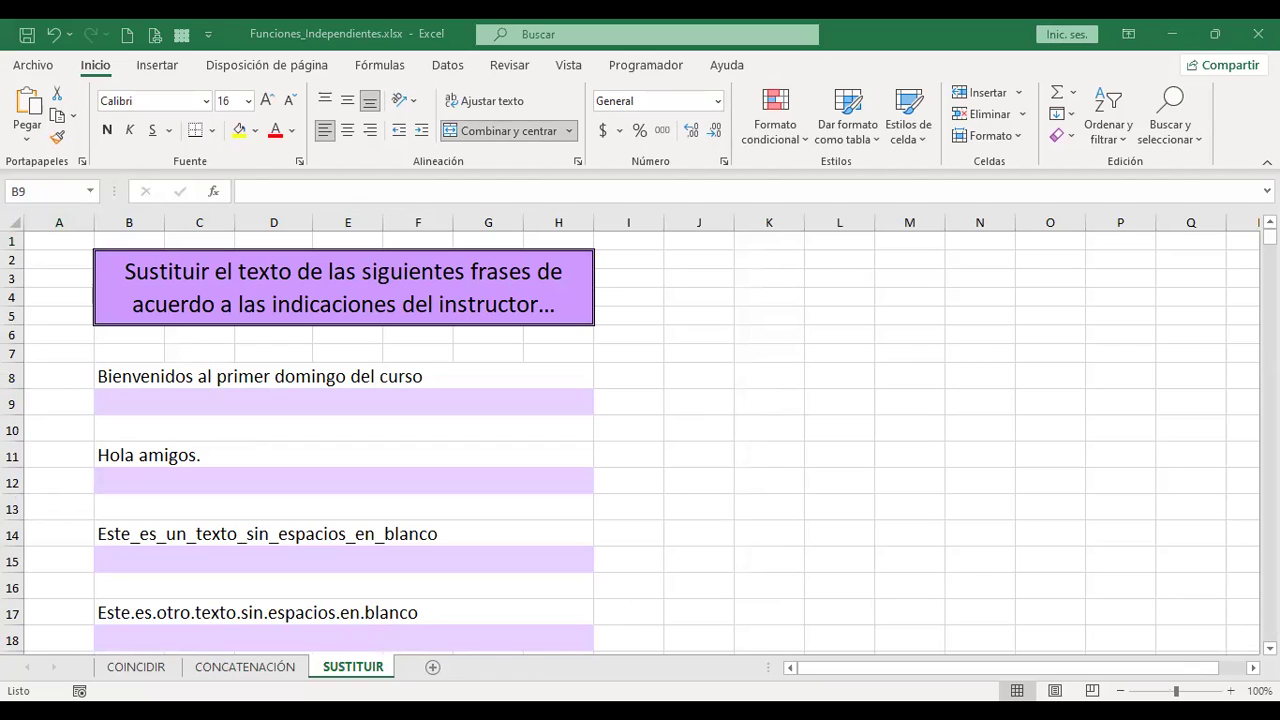
pyautogui.click(164, 400)
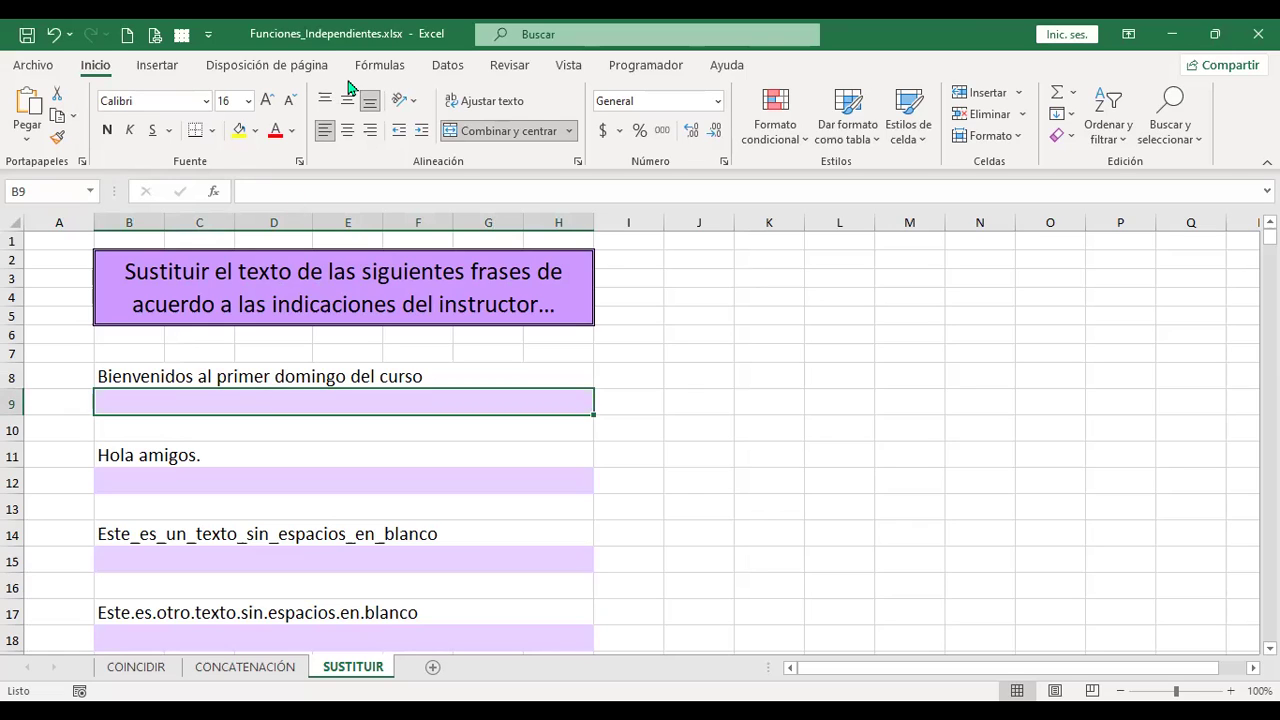
# Enter =+SUSTITUIR(B8;"domingo";"sábado") in B9 so it reads 'Bienvenidos al primer sábado del curso'.
pyautogui.write('+')
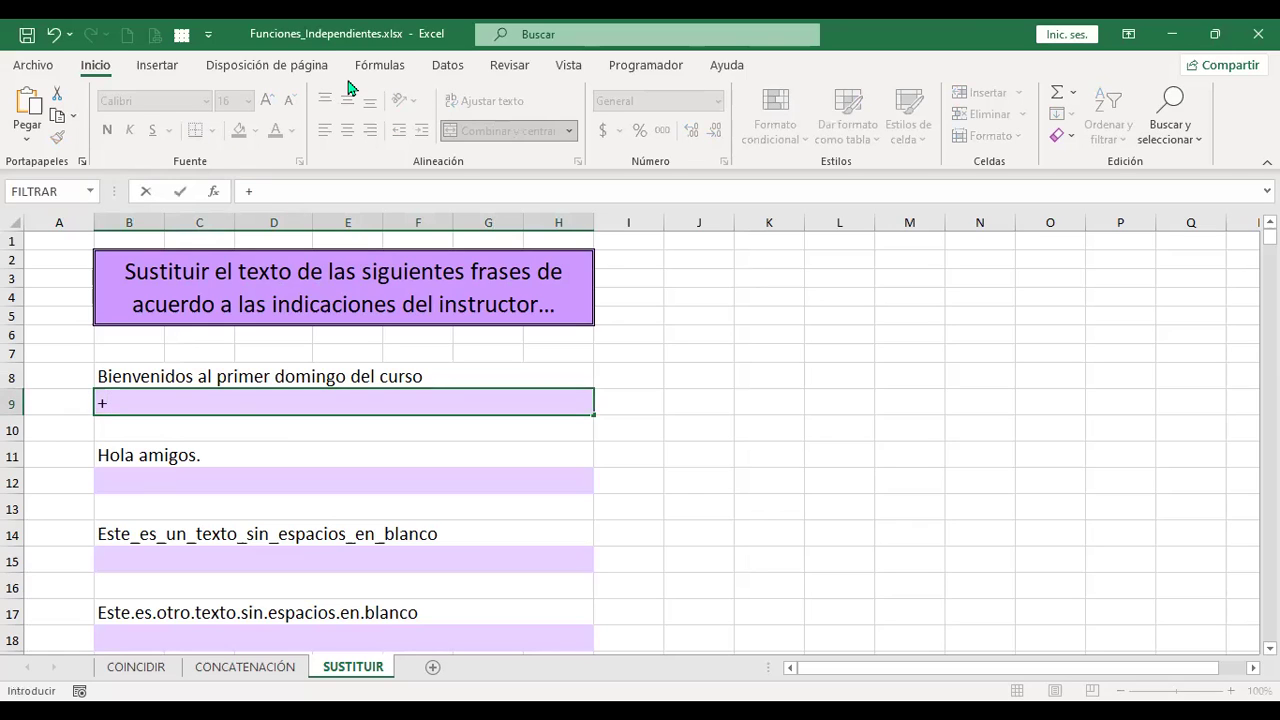
pyautogui.write('sus')
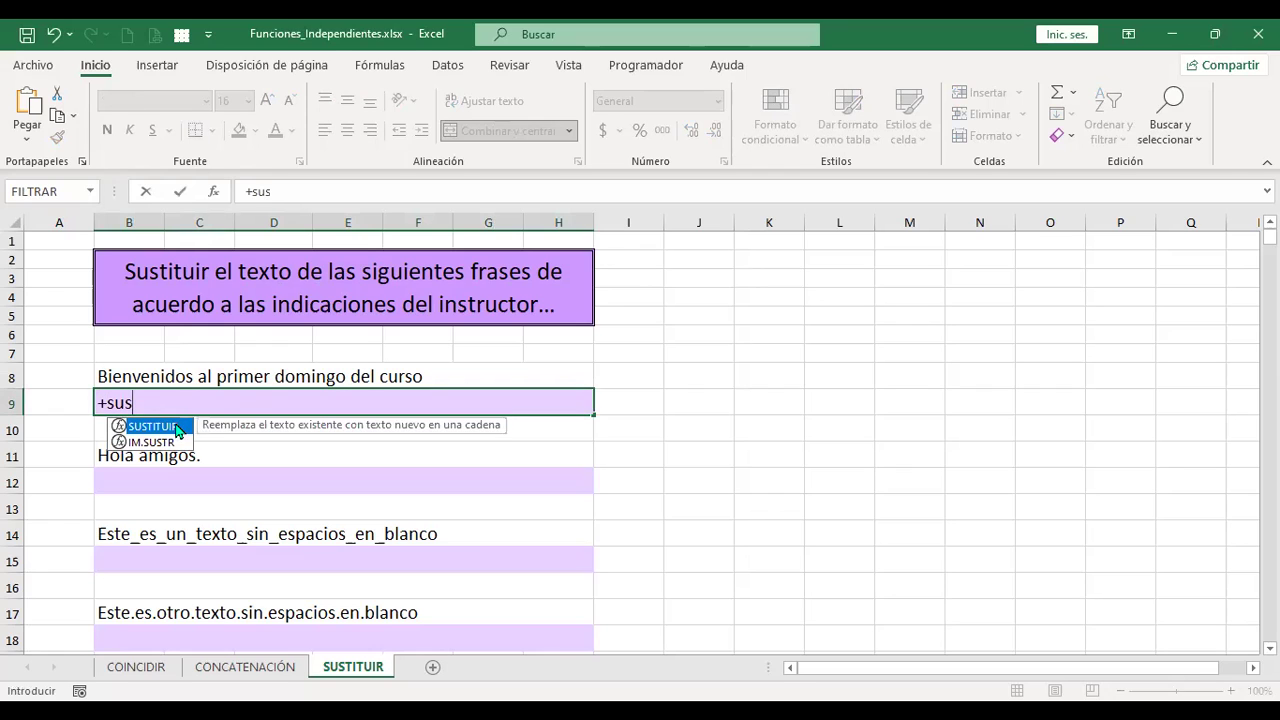
pyautogui.doubleClick(178, 428)
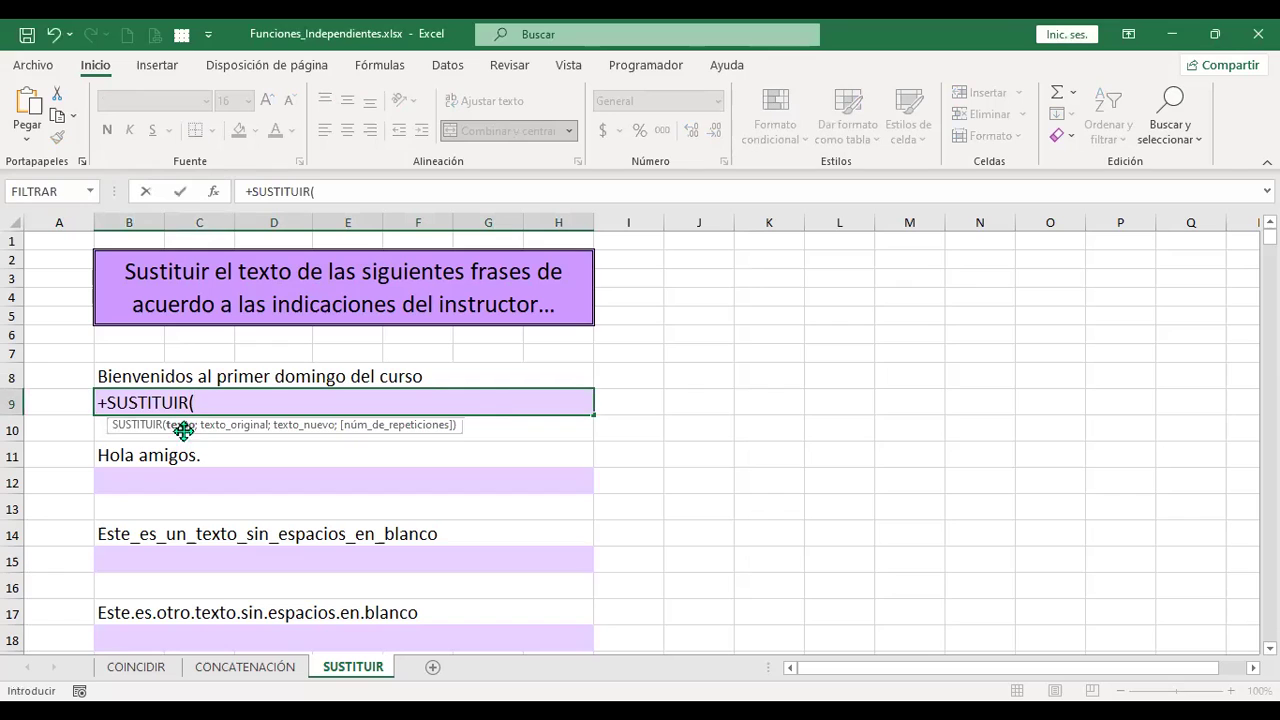
pyautogui.click(121, 374)
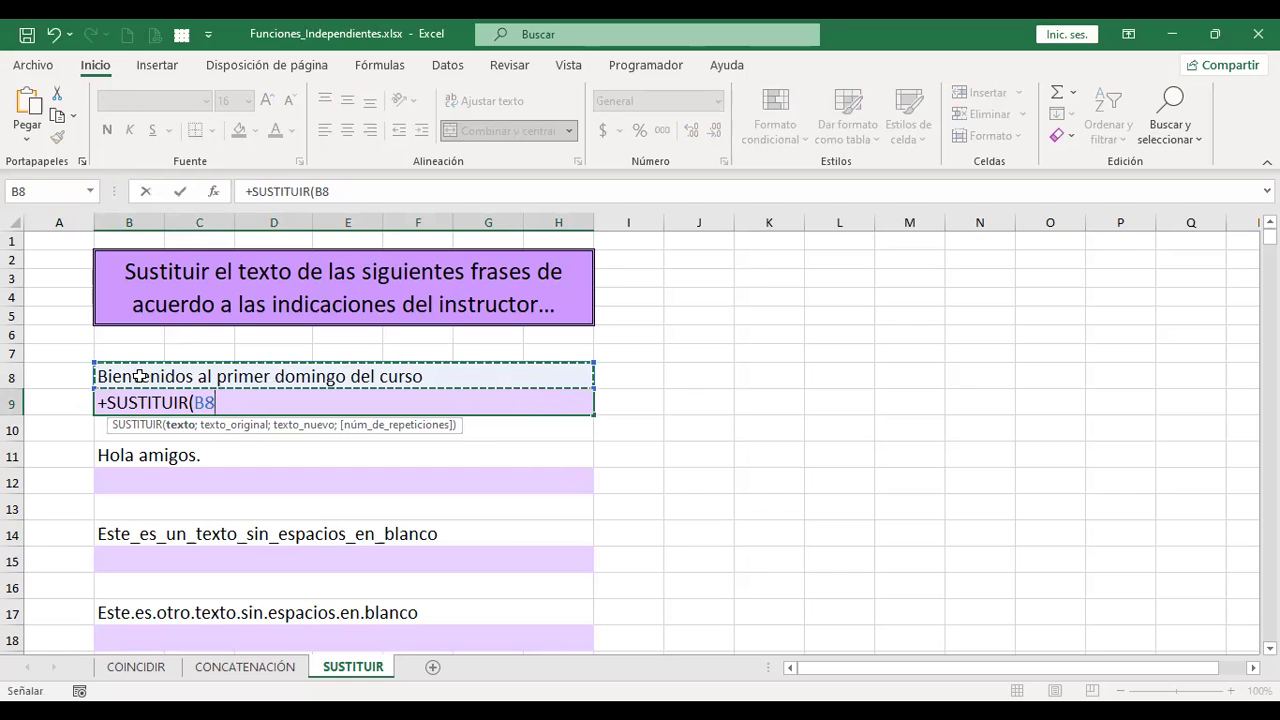
pyautogui.write(';')
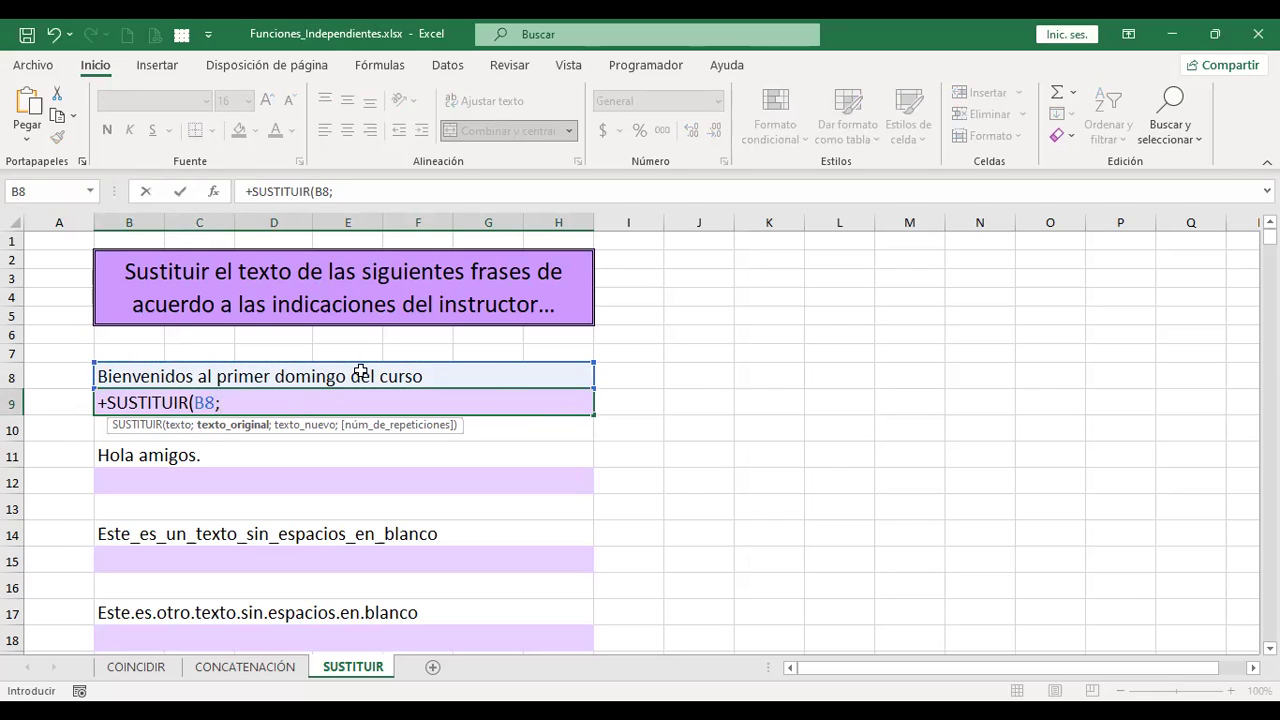
pyautogui.write('"domingo"')
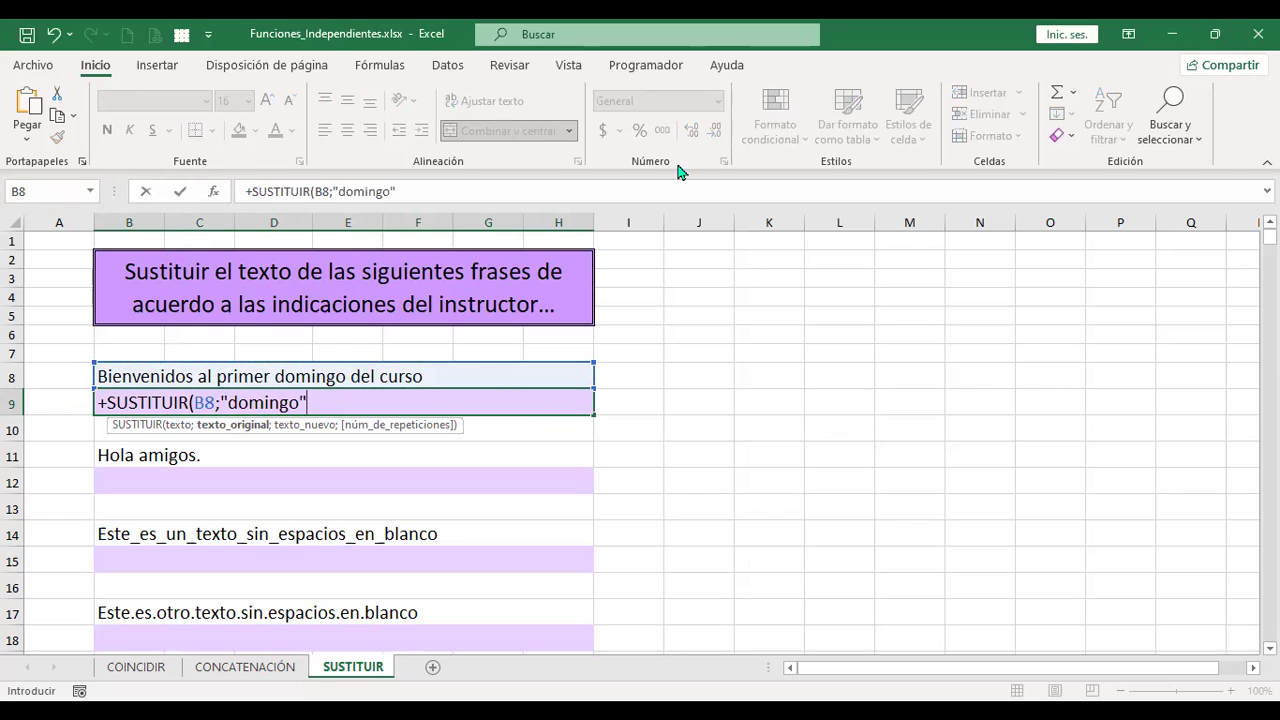
pyautogui.write(';')
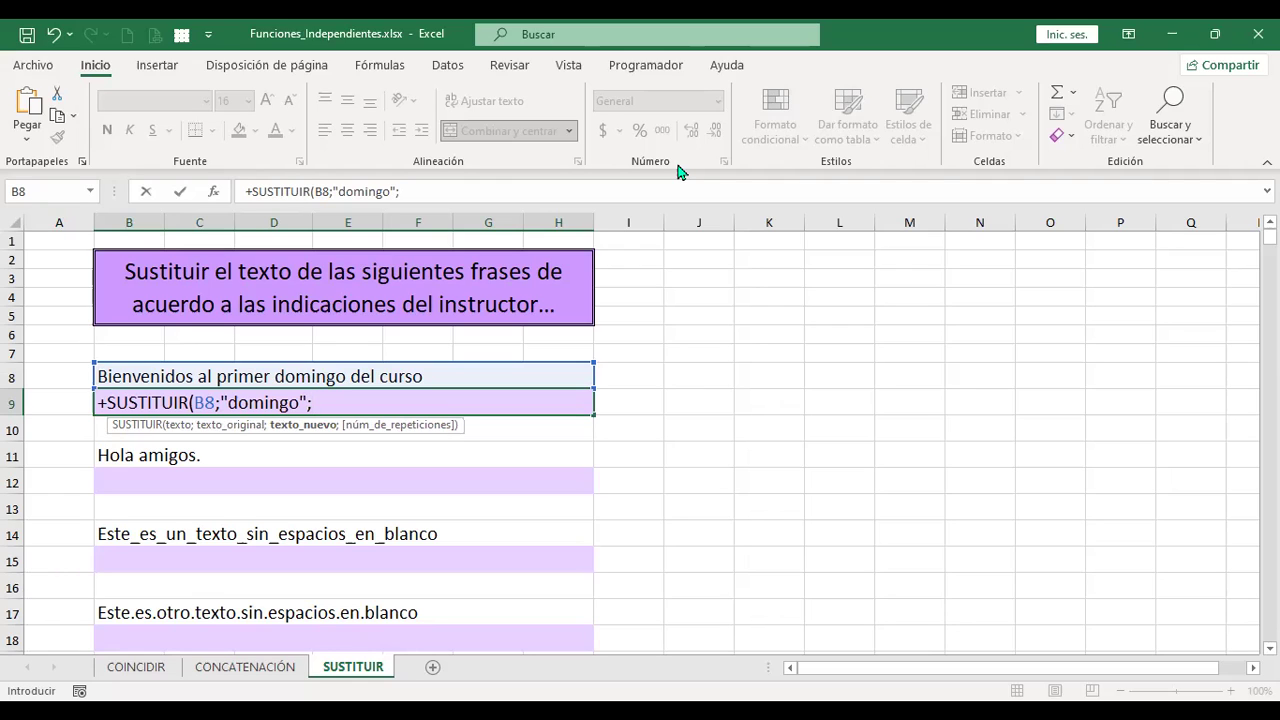
pyautogui.write('"sábado2')
pyautogui.press('BackSpace')
pyautogui.write('"')
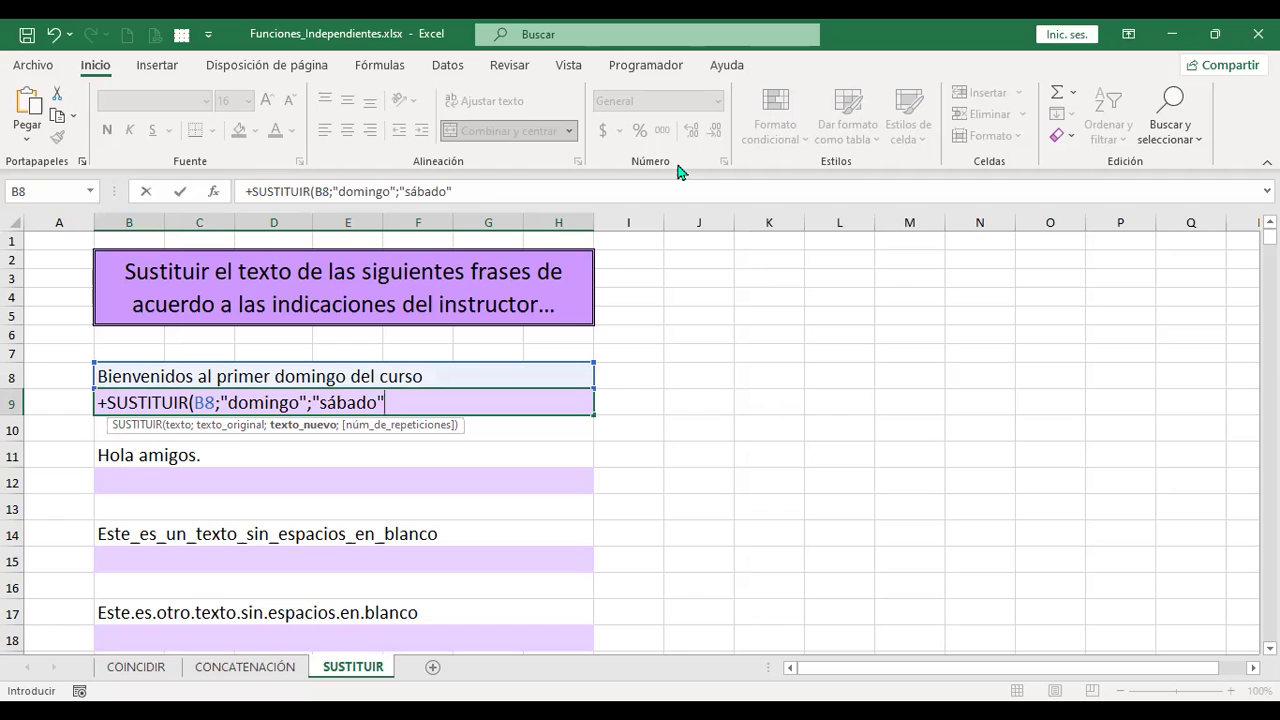
pyautogui.hotkey('ctrl', 'Return')
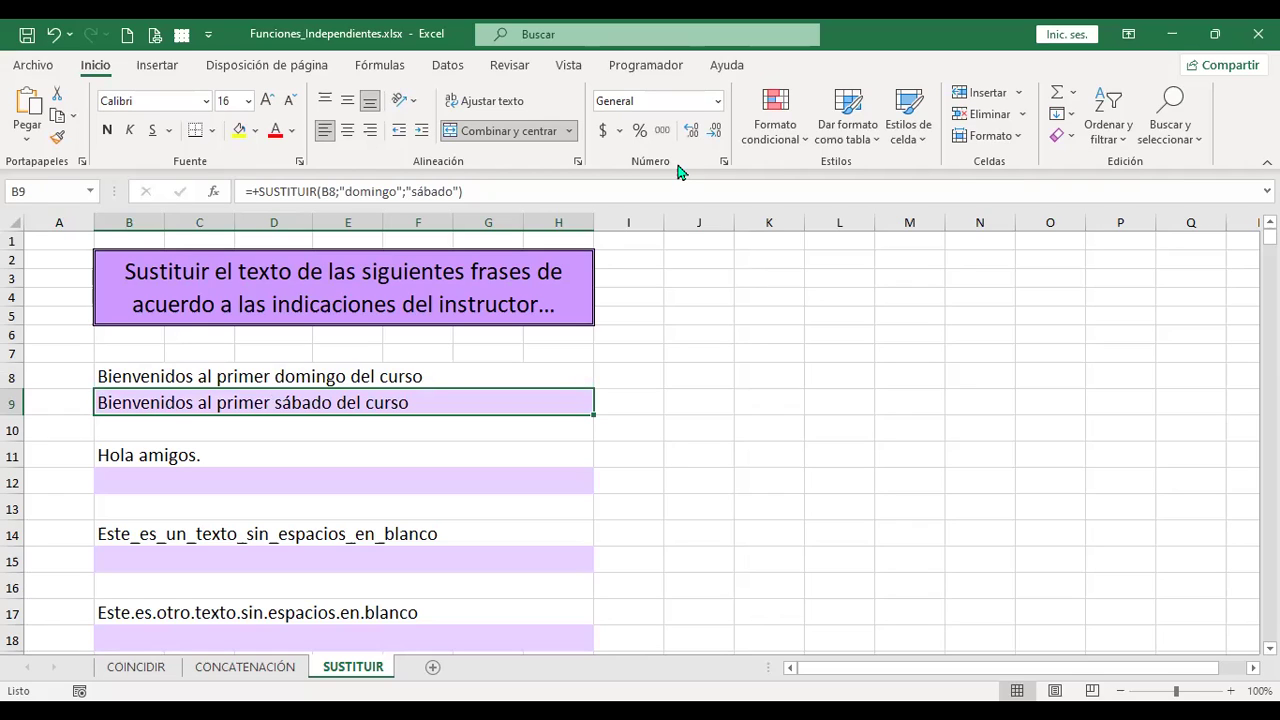
pyautogui.press('Down')
pyautogui.press('Down')
pyautogui.press('Down')
# Enter =+SUSTITUIR(B11;"amigos";"compañeros") in B12 so it displays 'Hola compañeros.'.
pyautogui.write('+')
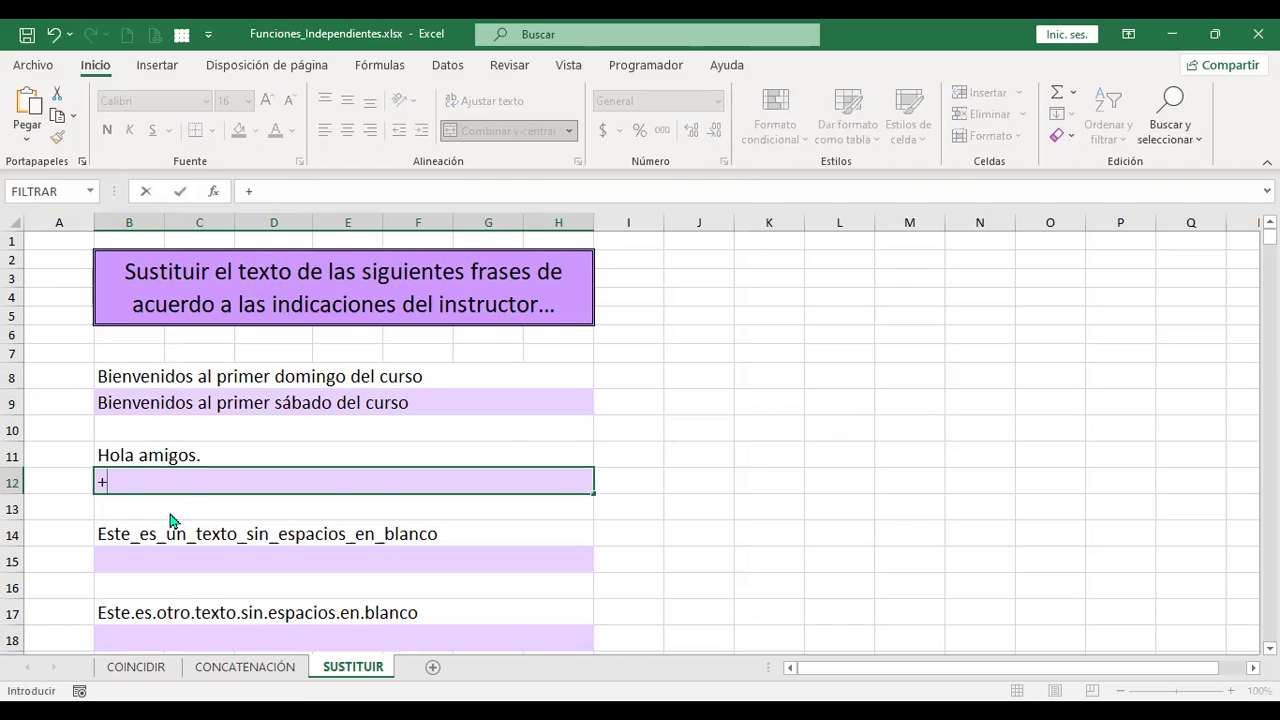
pyautogui.write('sus')
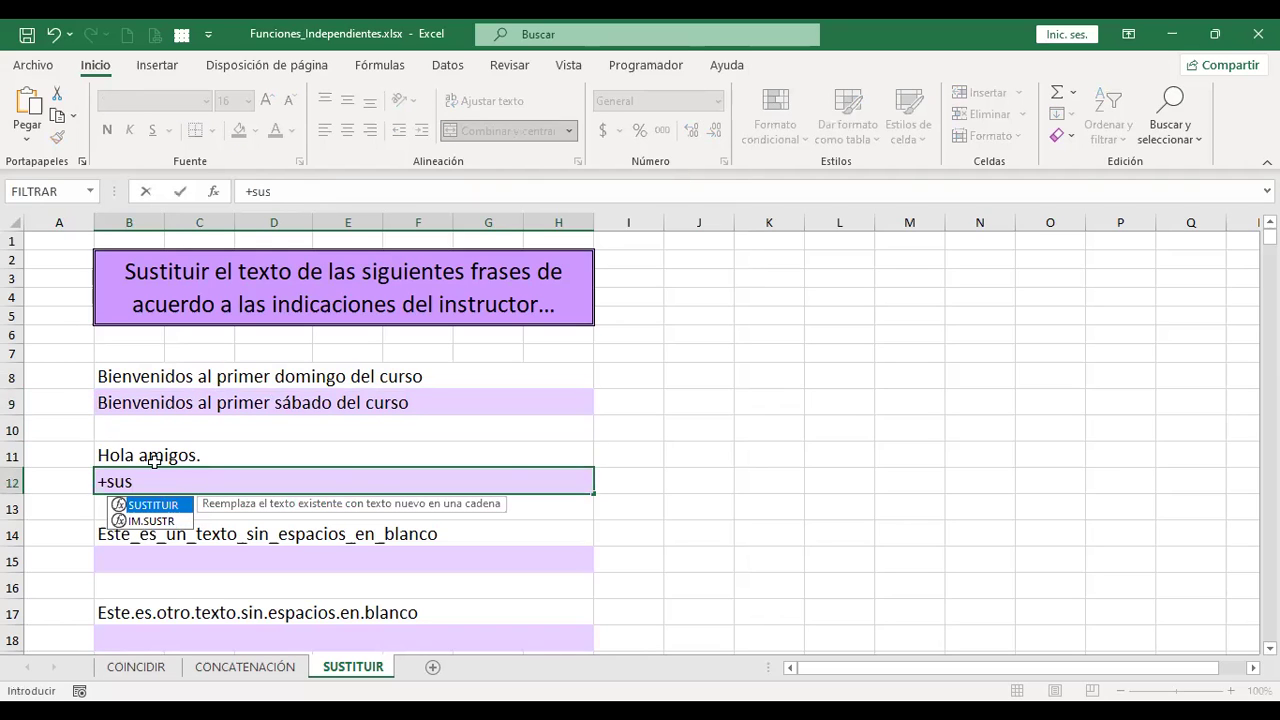
pyautogui.press('Tab')
pyautogui.click(140, 455)
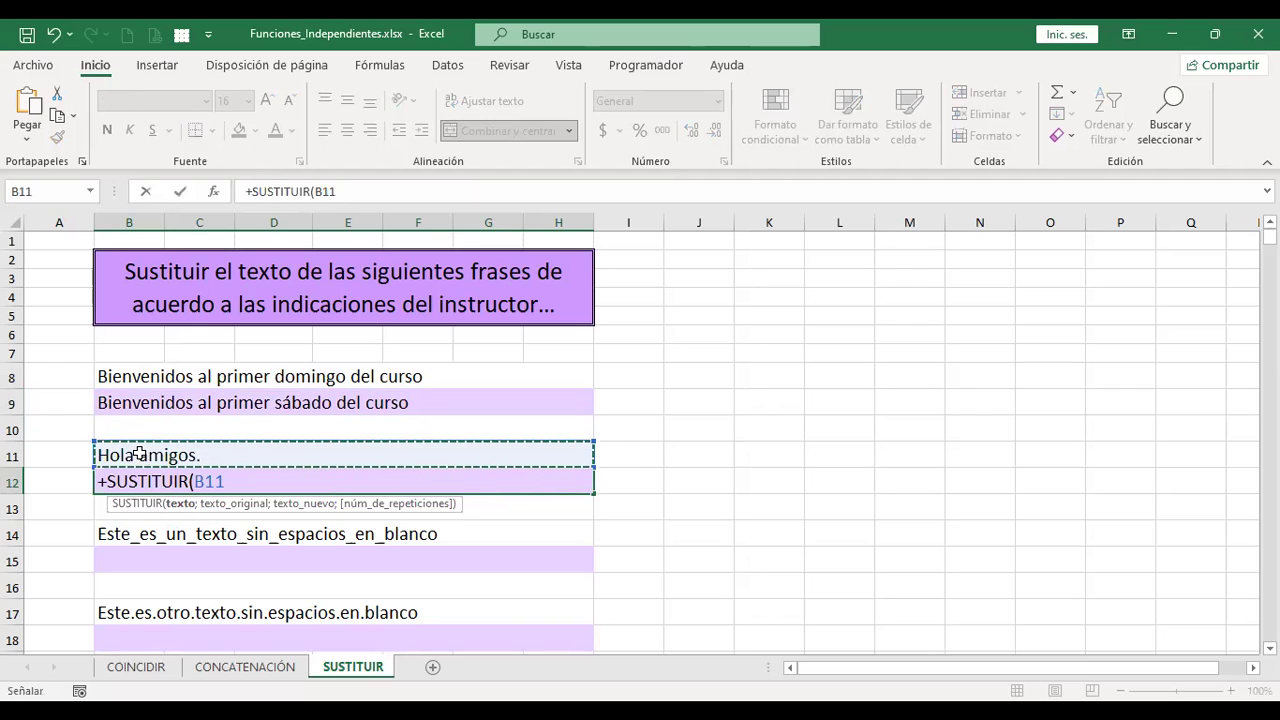
pyautogui.write(';')
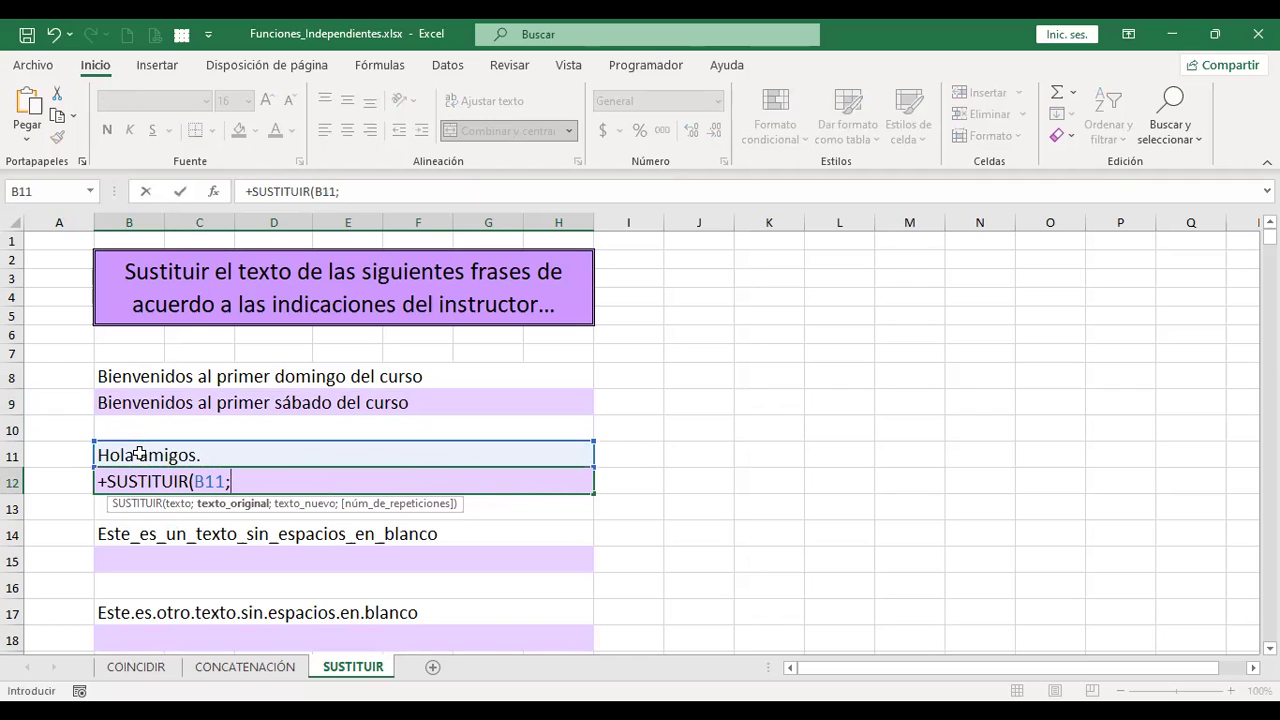
pyautogui.write('"')
pyautogui.write('amigos"')
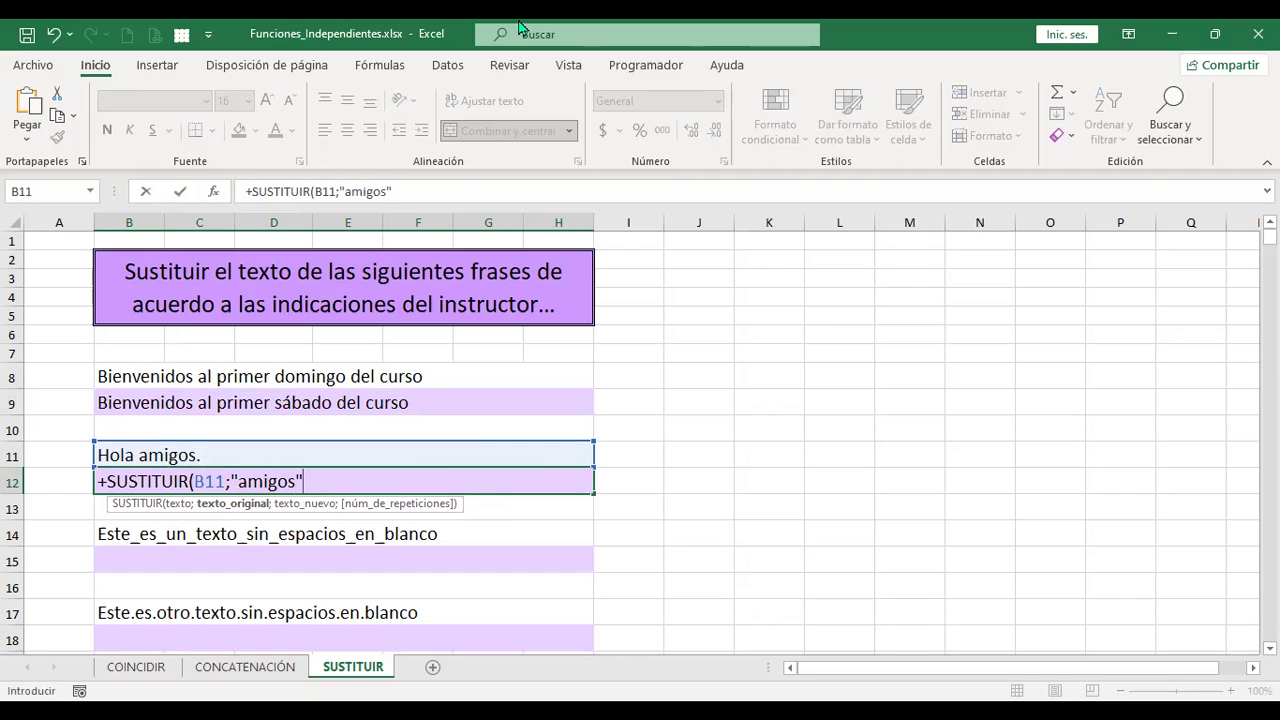
pyautogui.write(';"co')
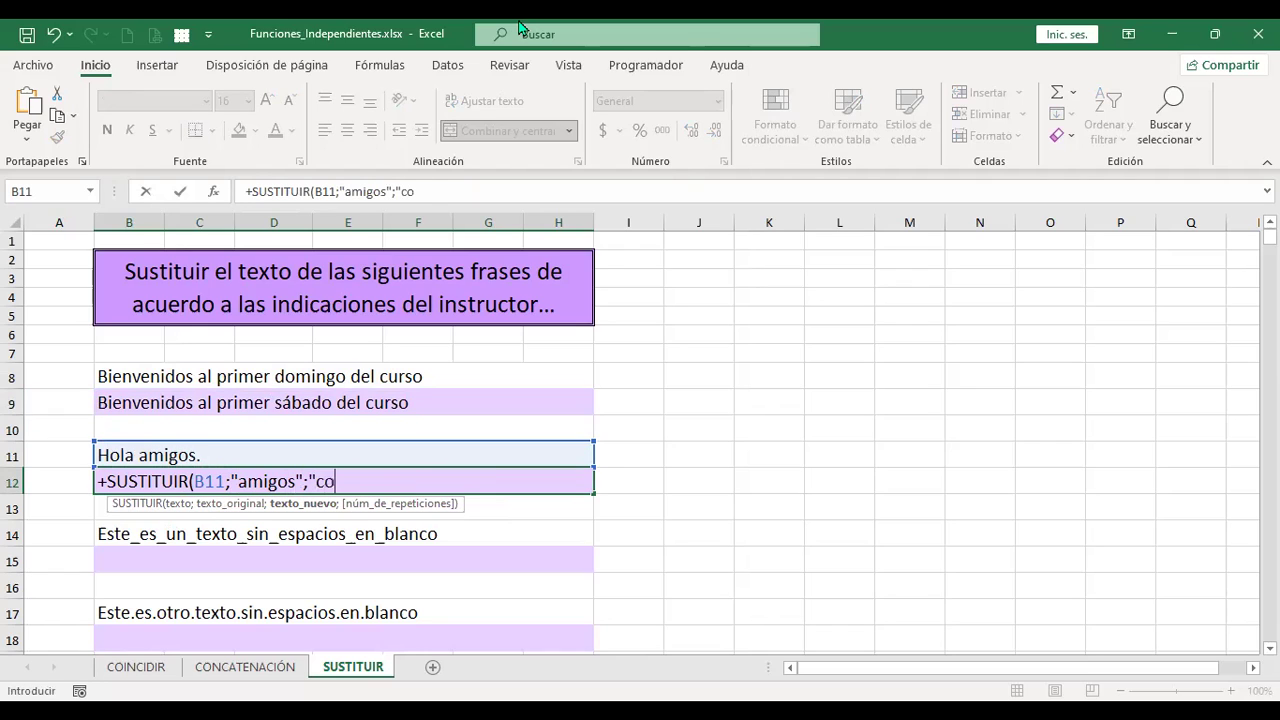
pyautogui.write('mpañeros"')
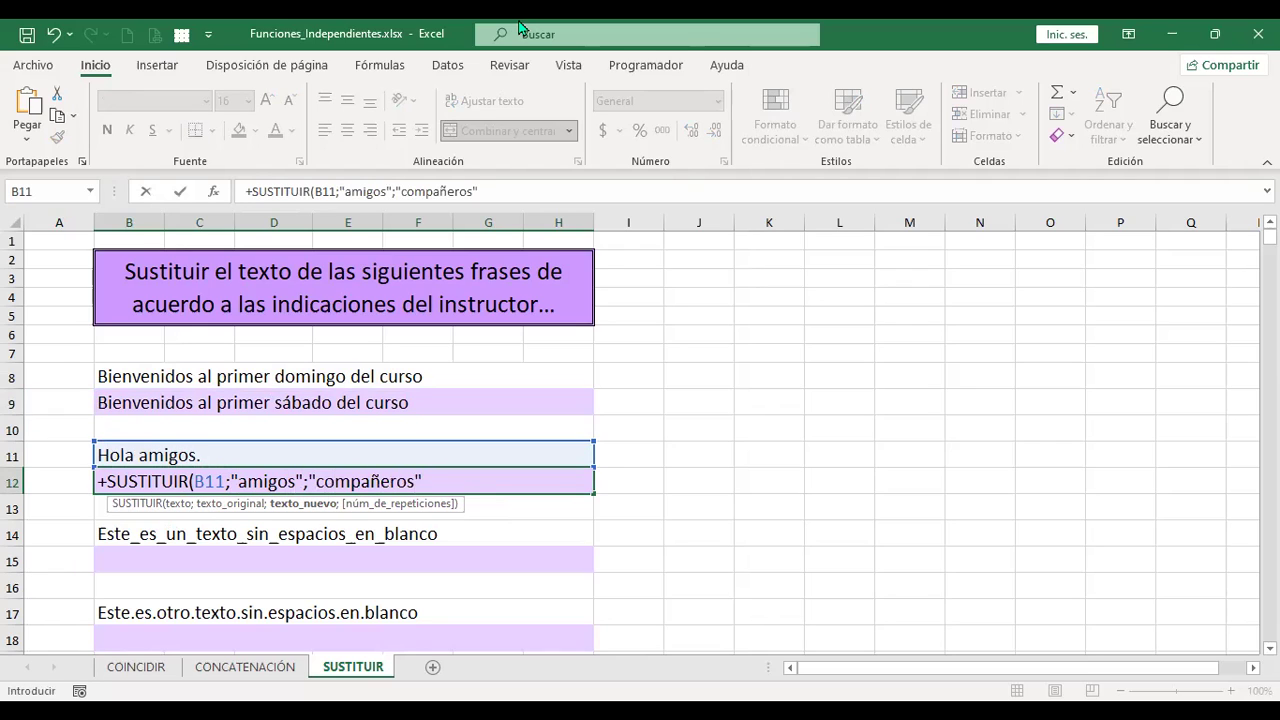
pyautogui.press('Return')
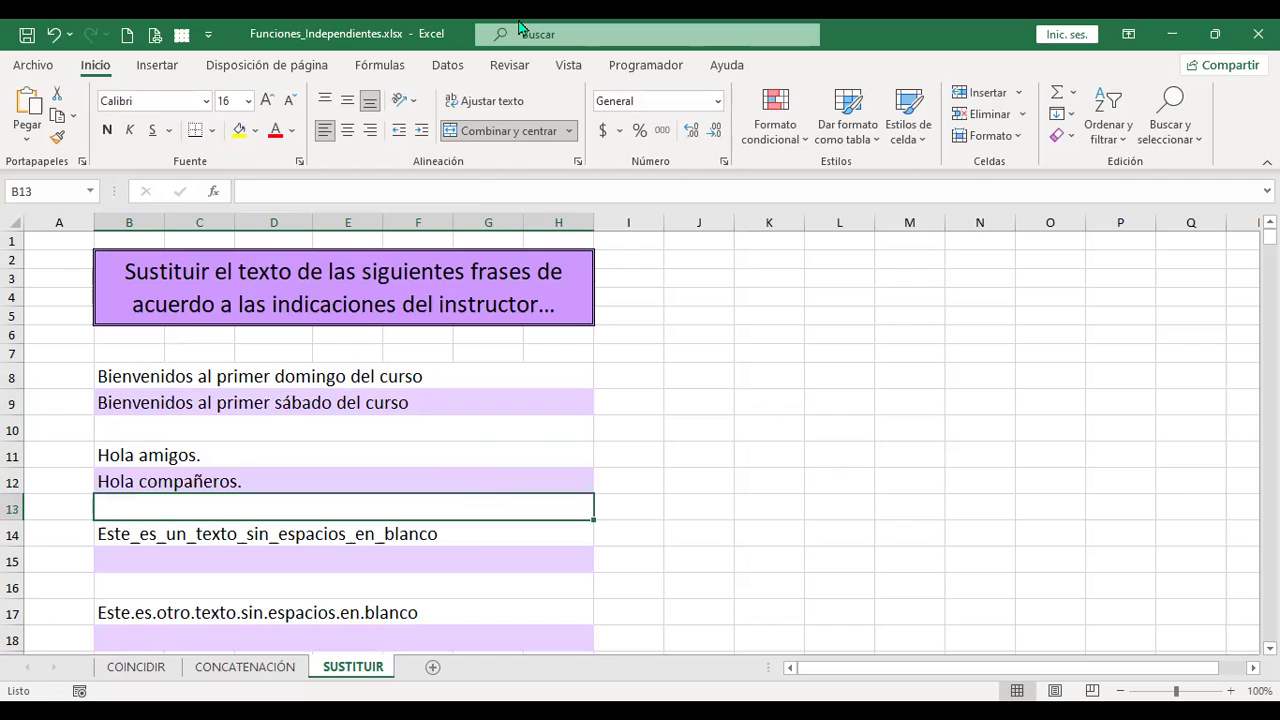
pyautogui.press('Down')
pyautogui.press('Down')
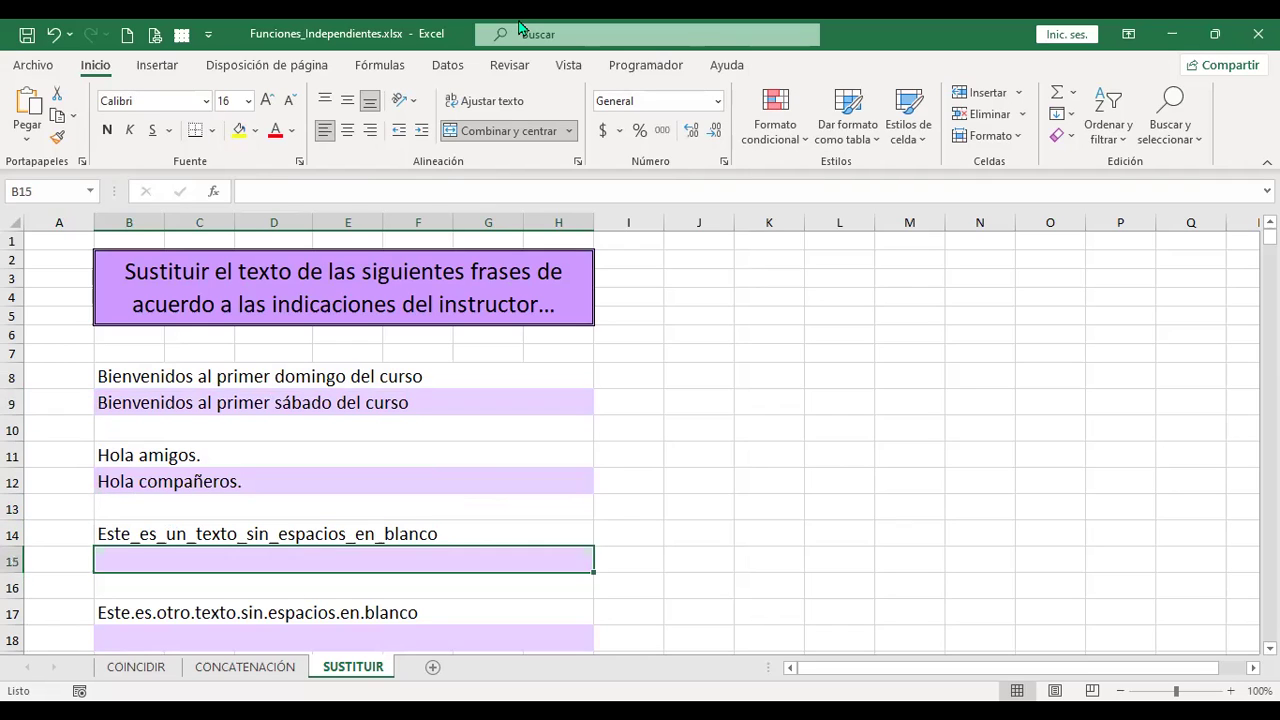
# Enter =+SUSTITUIR(B14;"_";" ") in B15 to turn the underscores into spaces, and check the result.
pyautogui.write('+')
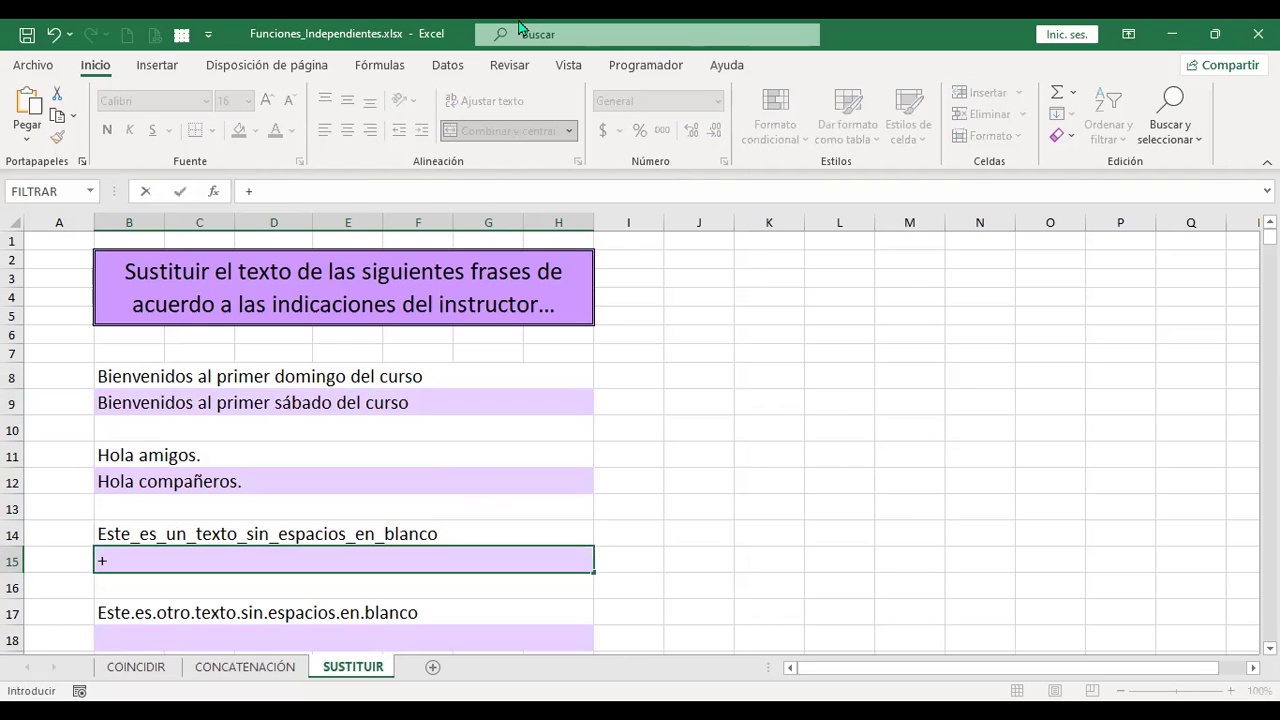
pyautogui.write('sus')
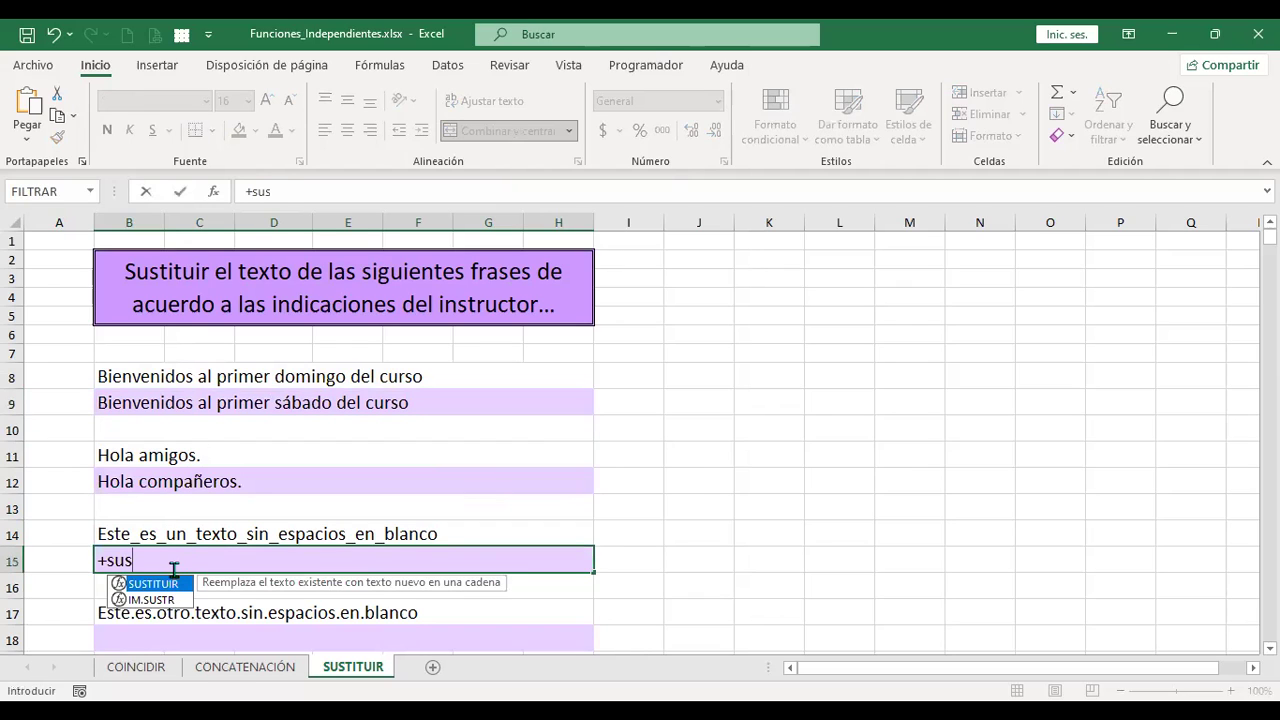
pyautogui.press('Tab')
pyautogui.click(133, 536)
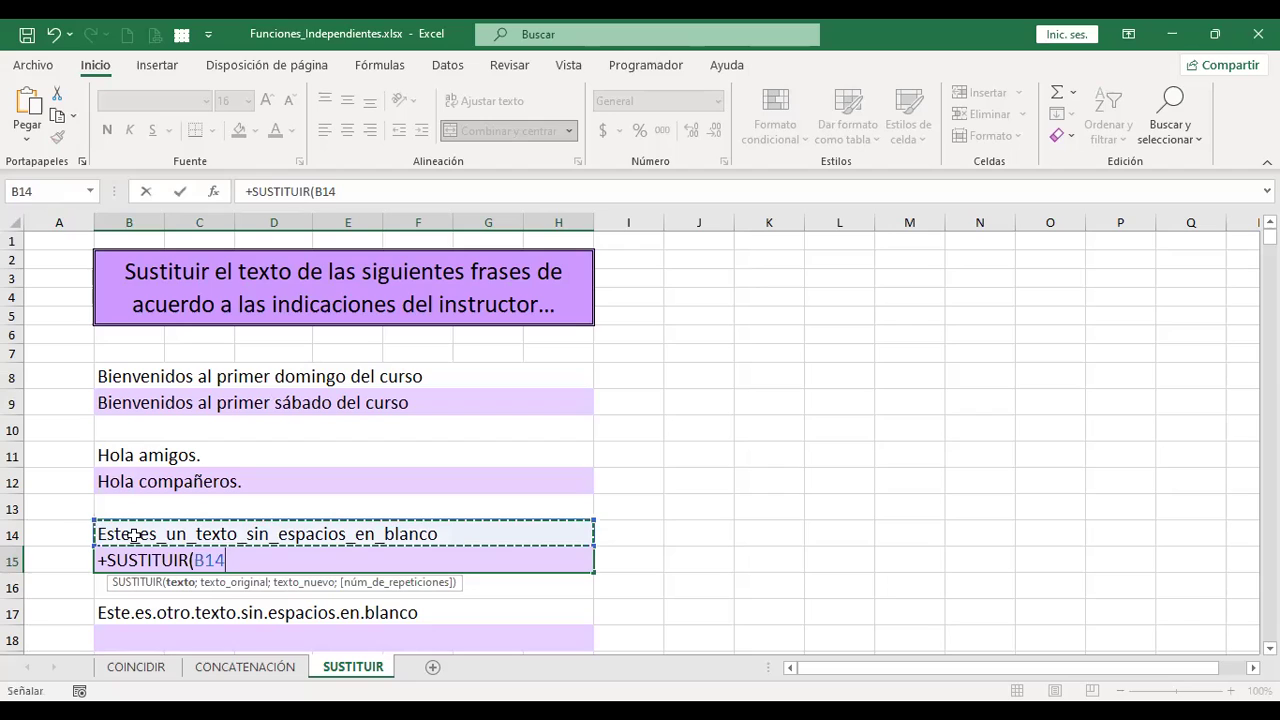
pyautogui.write(';"_"')
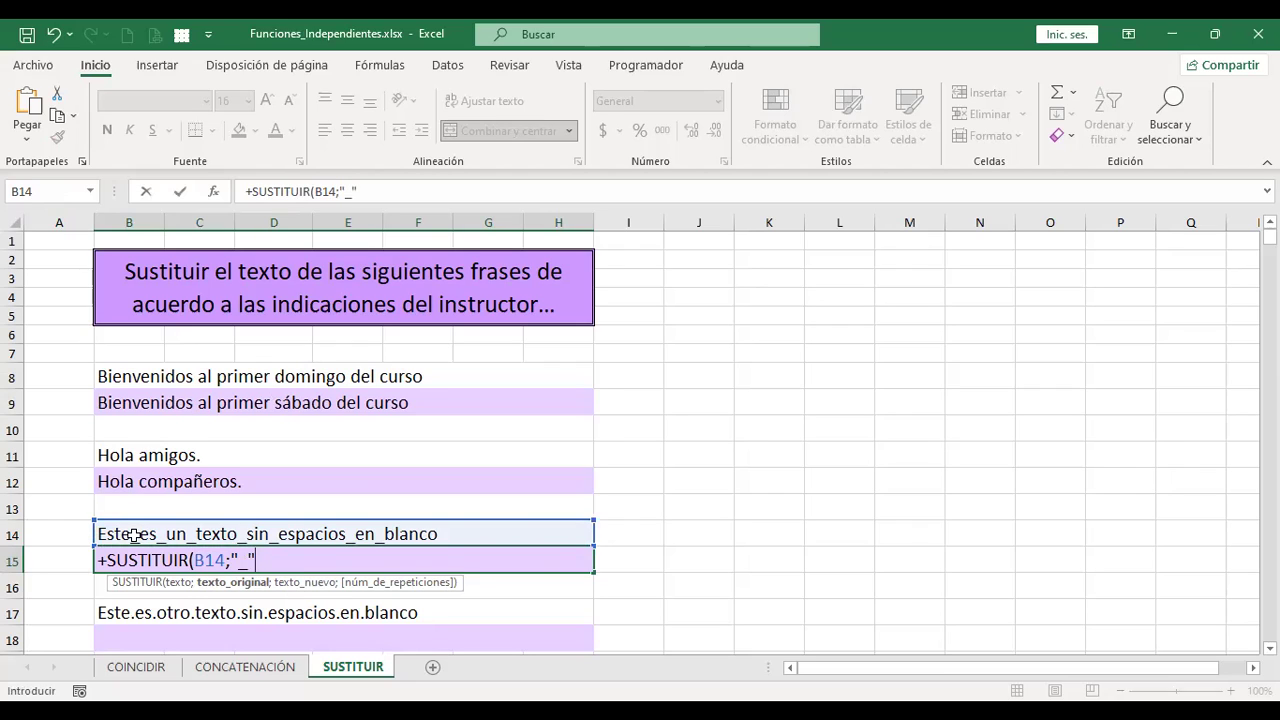
pyautogui.write(';"')
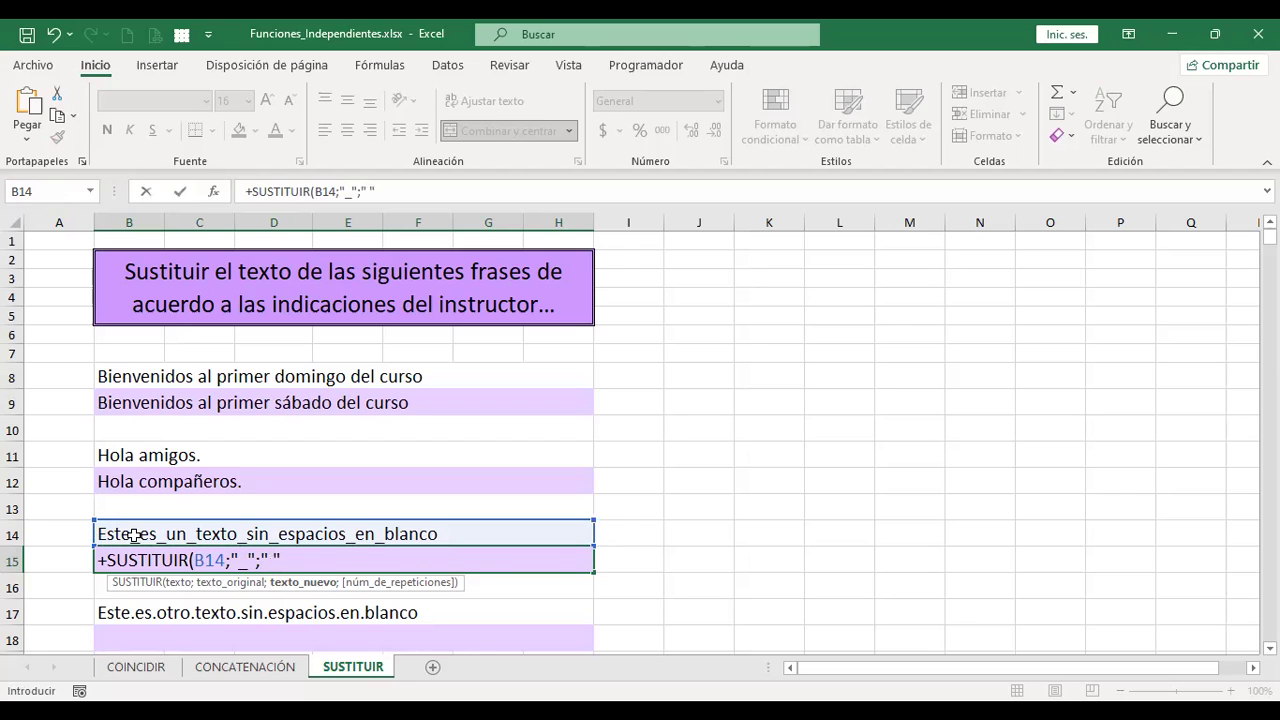
pyautogui.press('Return')
pyautogui.press('Up')
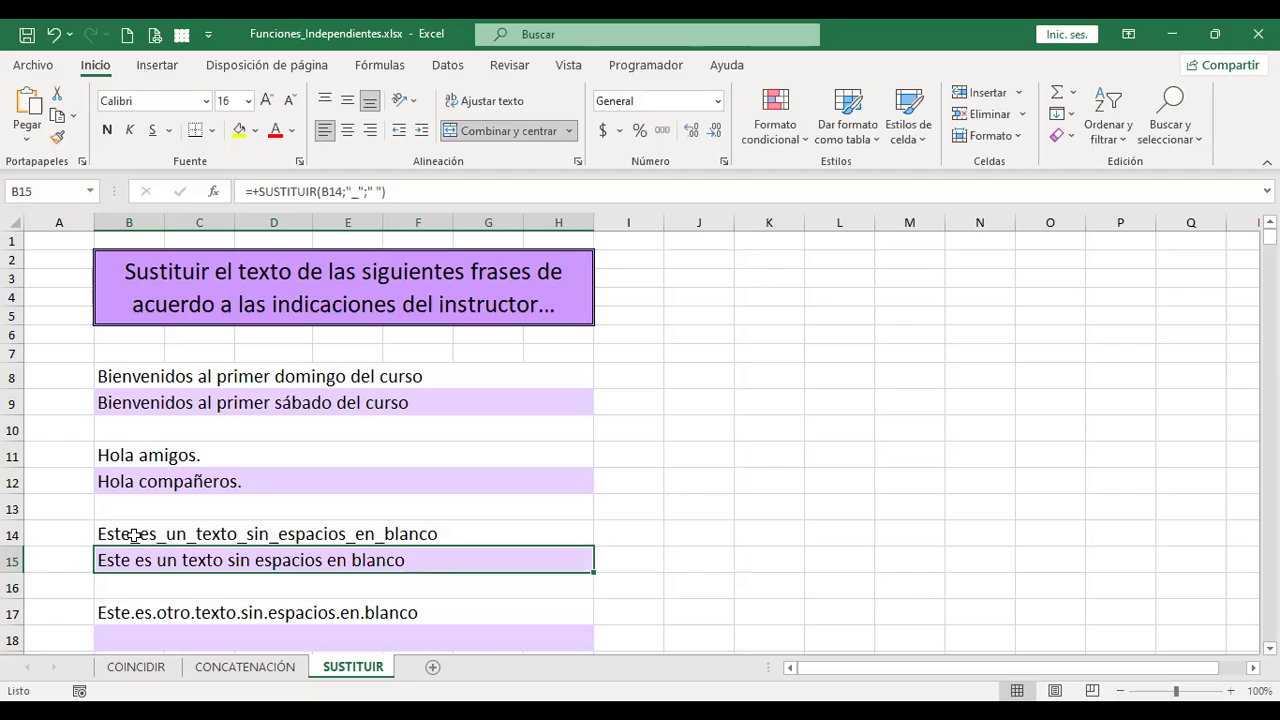
pyautogui.press('Down')
pyautogui.press('Down')
pyautogui.press('Down')
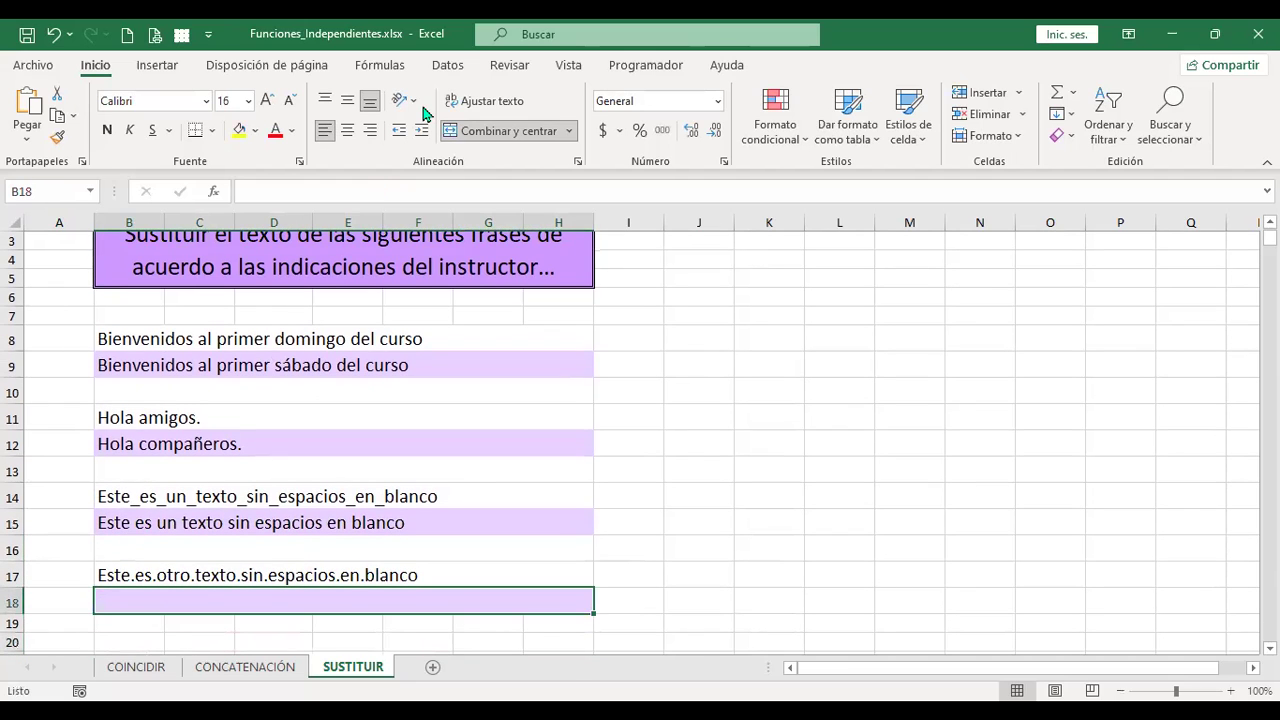
# Enter =+SUSTITUIR(B17;".";" ") in B18 to replace every dot with a space, and check the result.
pyautogui.write('+')
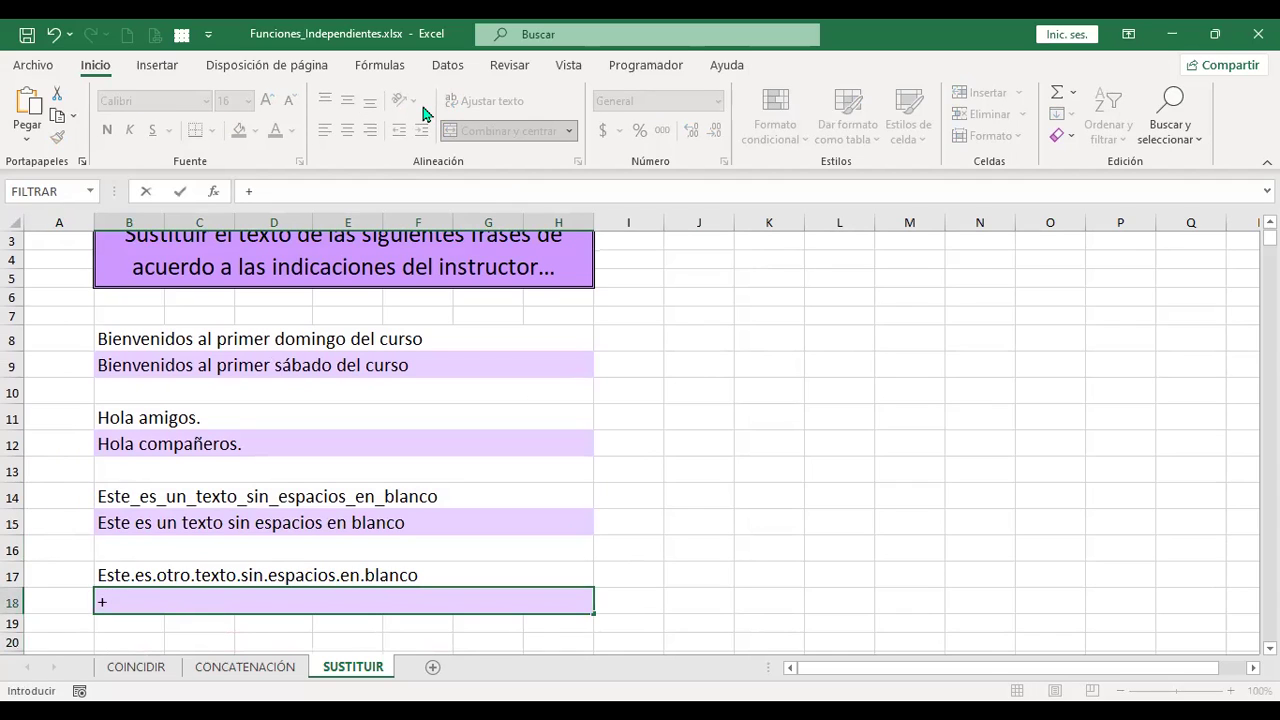
pyautogui.write('sus')
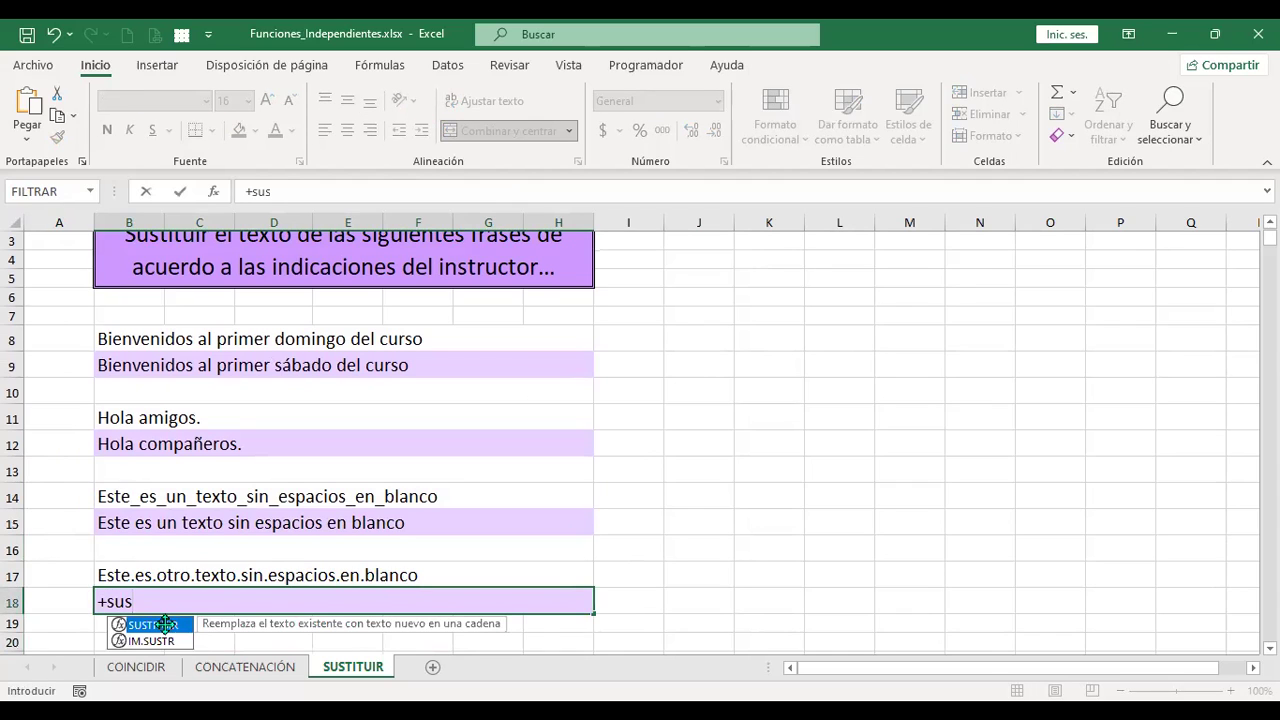
pyautogui.doubleClick(167, 627)
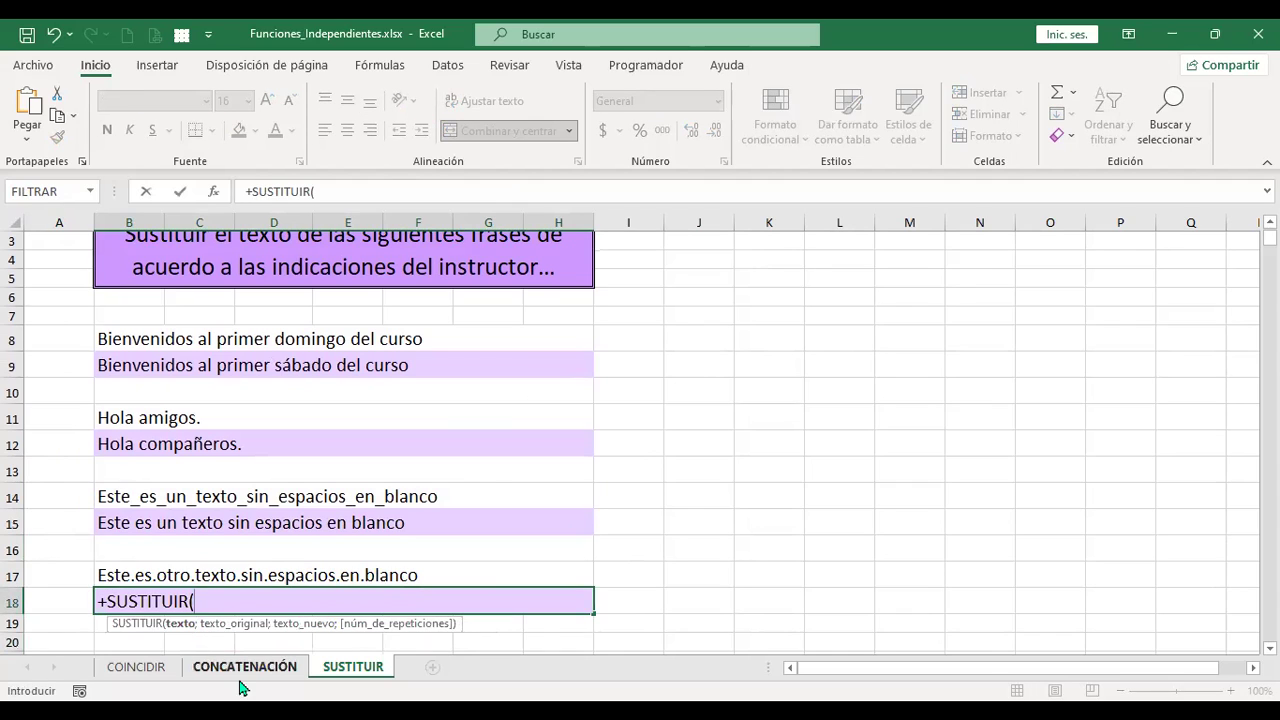
pyautogui.click(157, 569)
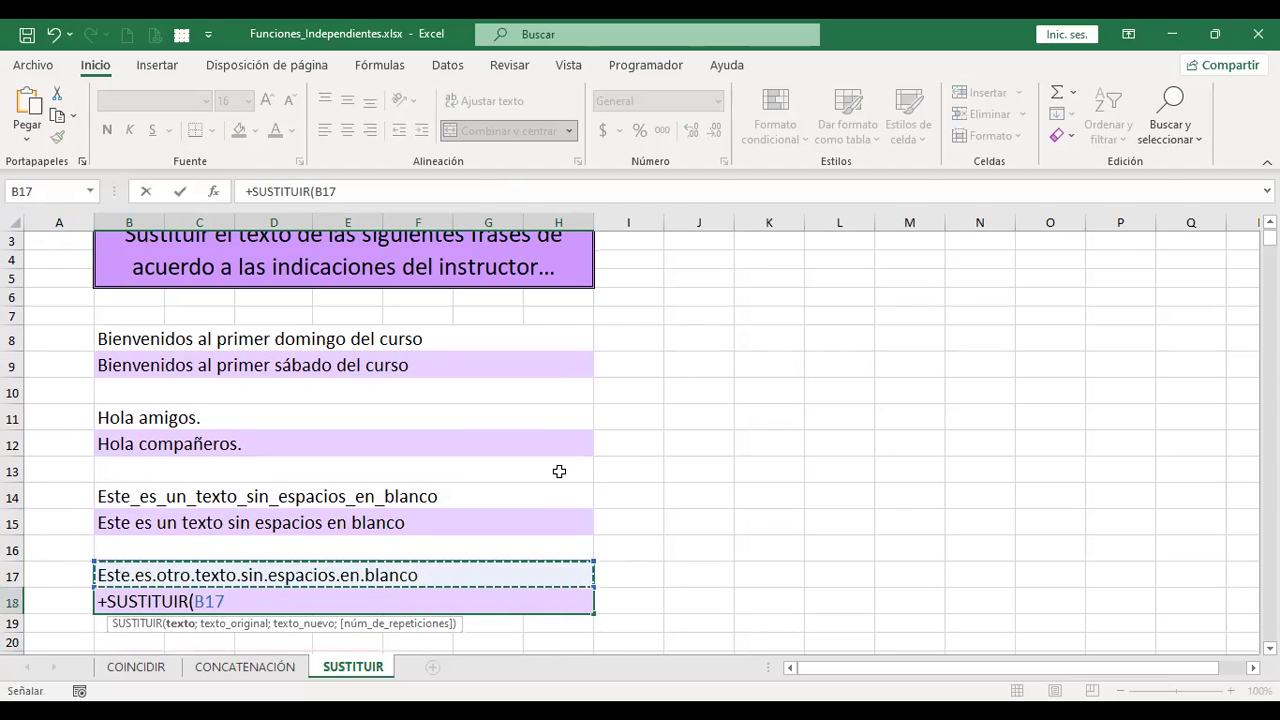
pyautogui.write(';"."')
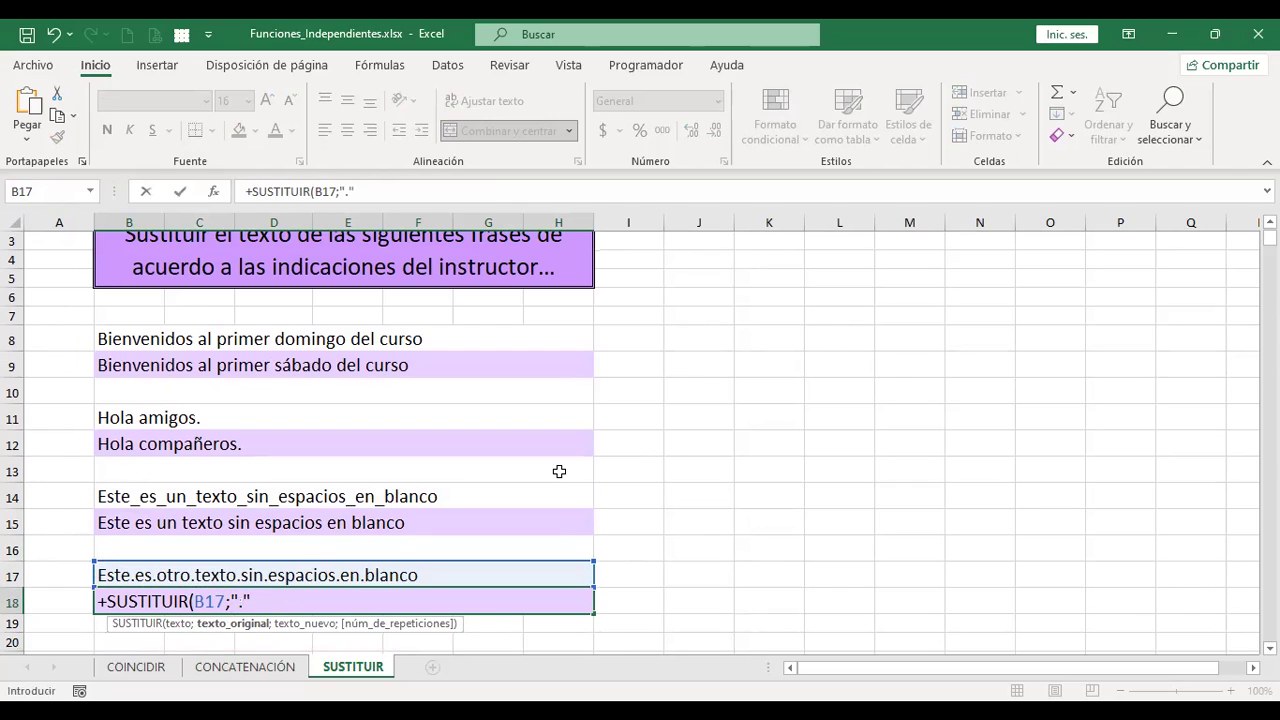
pyautogui.write(';')
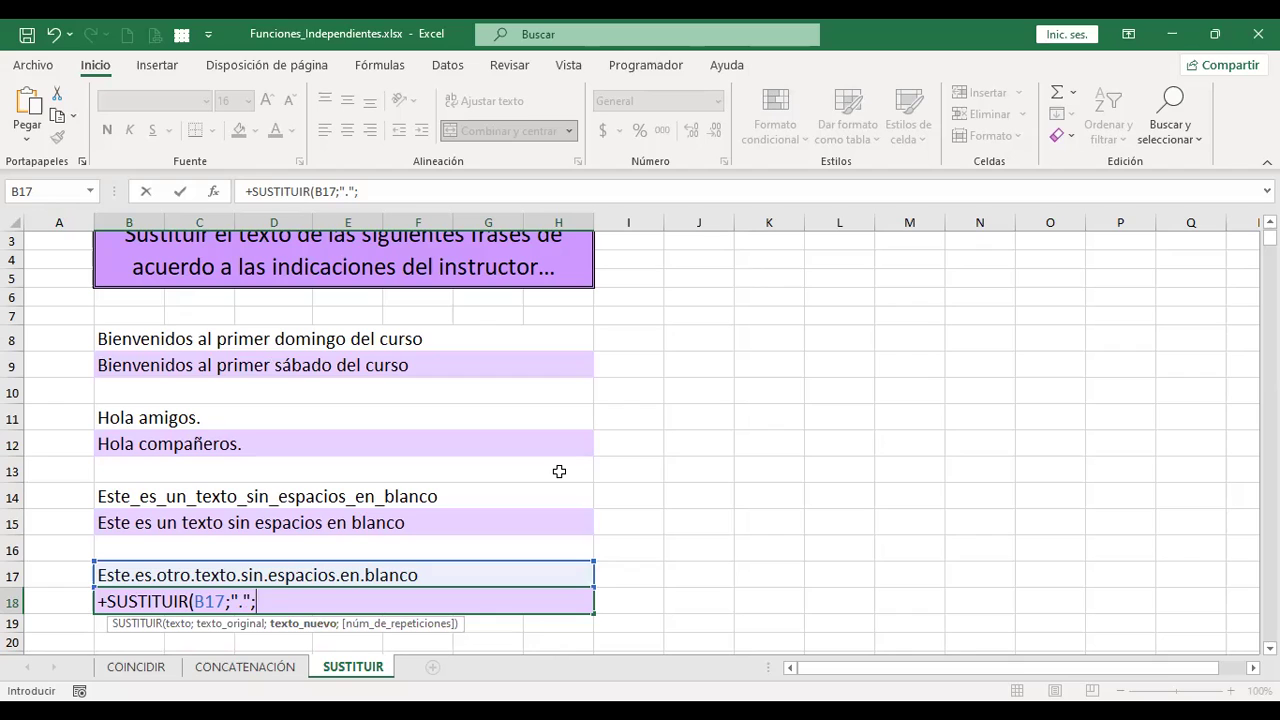
pyautogui.write('" "')
pyautogui.write(')')
pyautogui.press('Return')
pyautogui.press('Up')
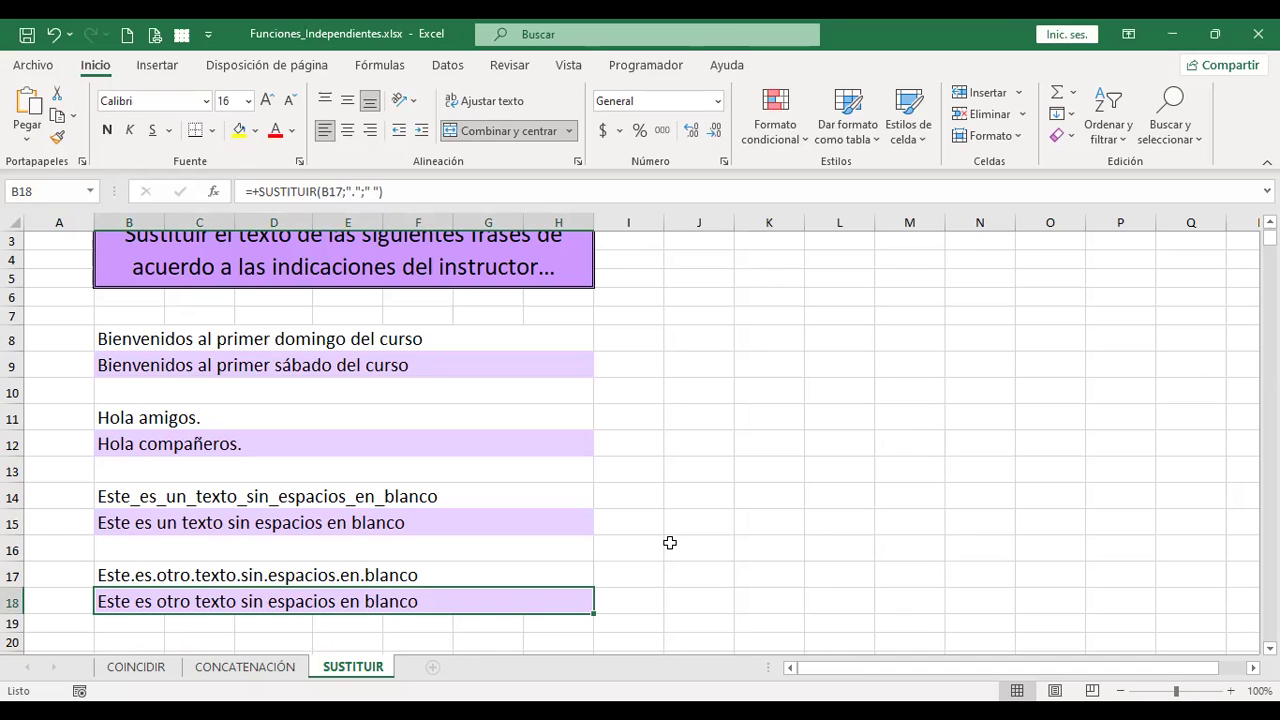
# Add a new sheet Hoja1 and set the whole sheet's font size to 14.
pyautogui.click(432, 667)
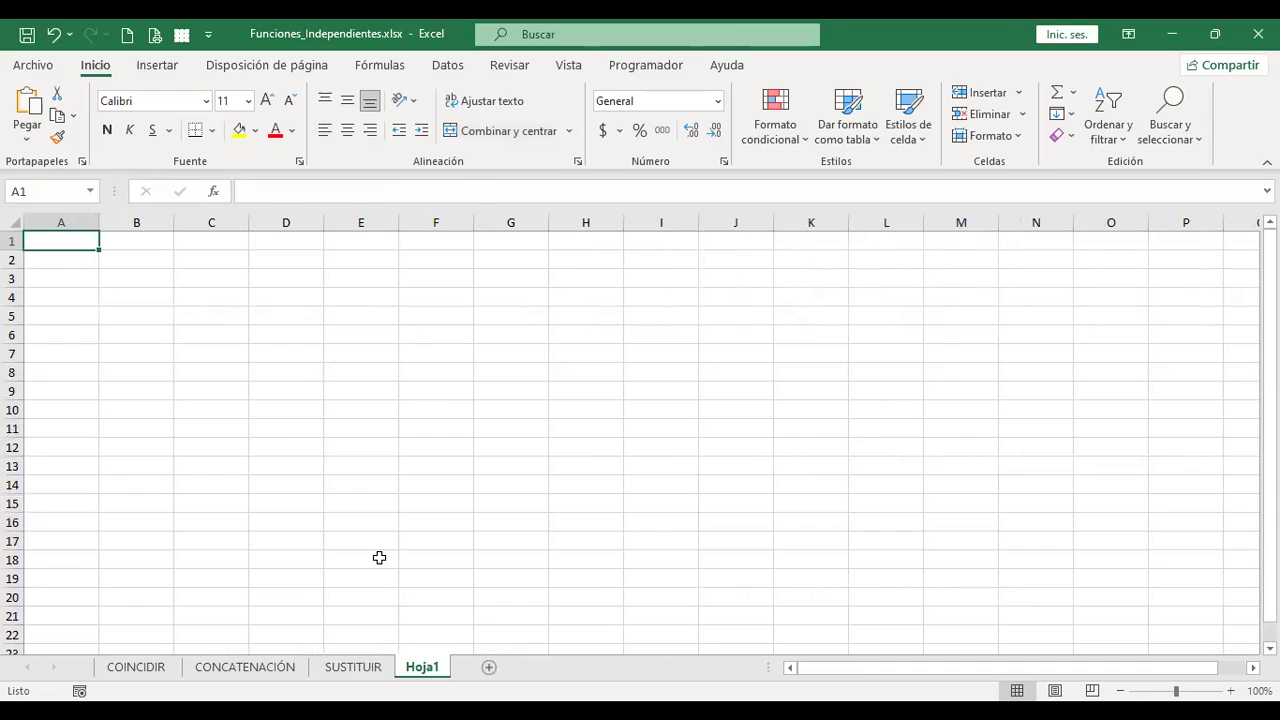
pyautogui.click(24, 222)
pyautogui.click(267, 101)
pyautogui.click(267, 101)
pyautogui.scroll(1, 355, 505)
pyautogui.scroll(2, 355, 505)
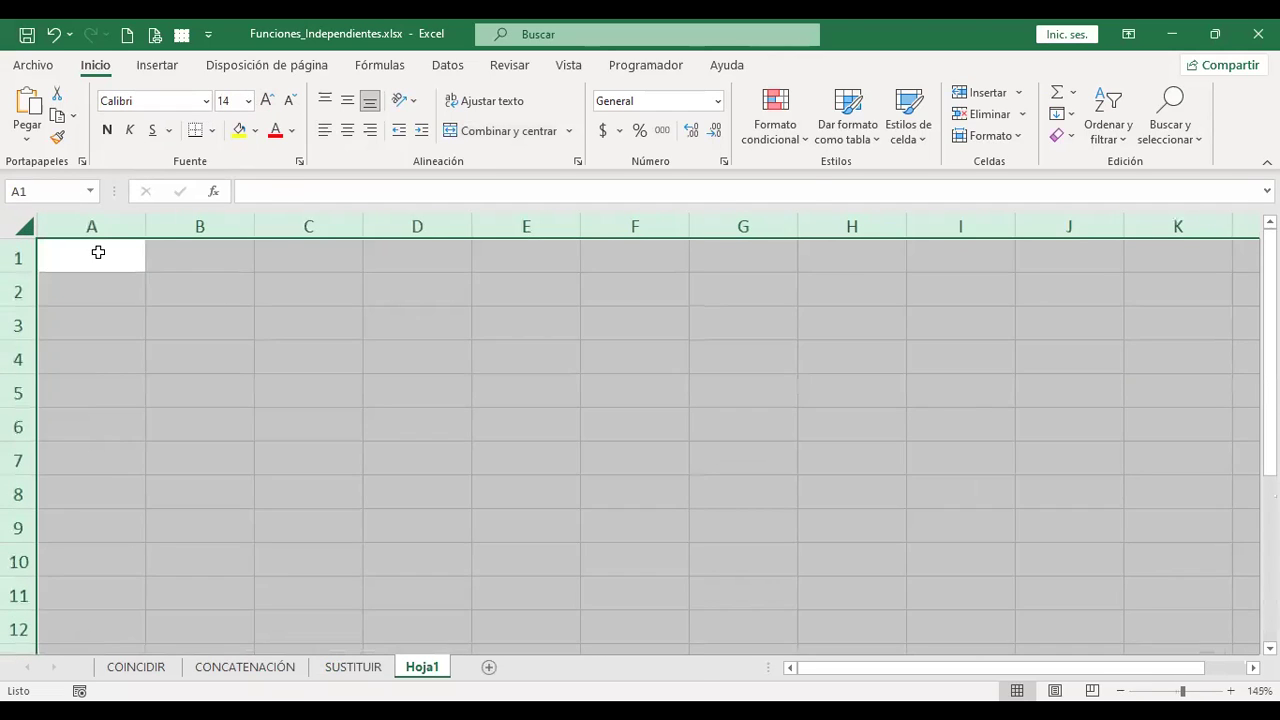
pyautogui.click(98, 252)
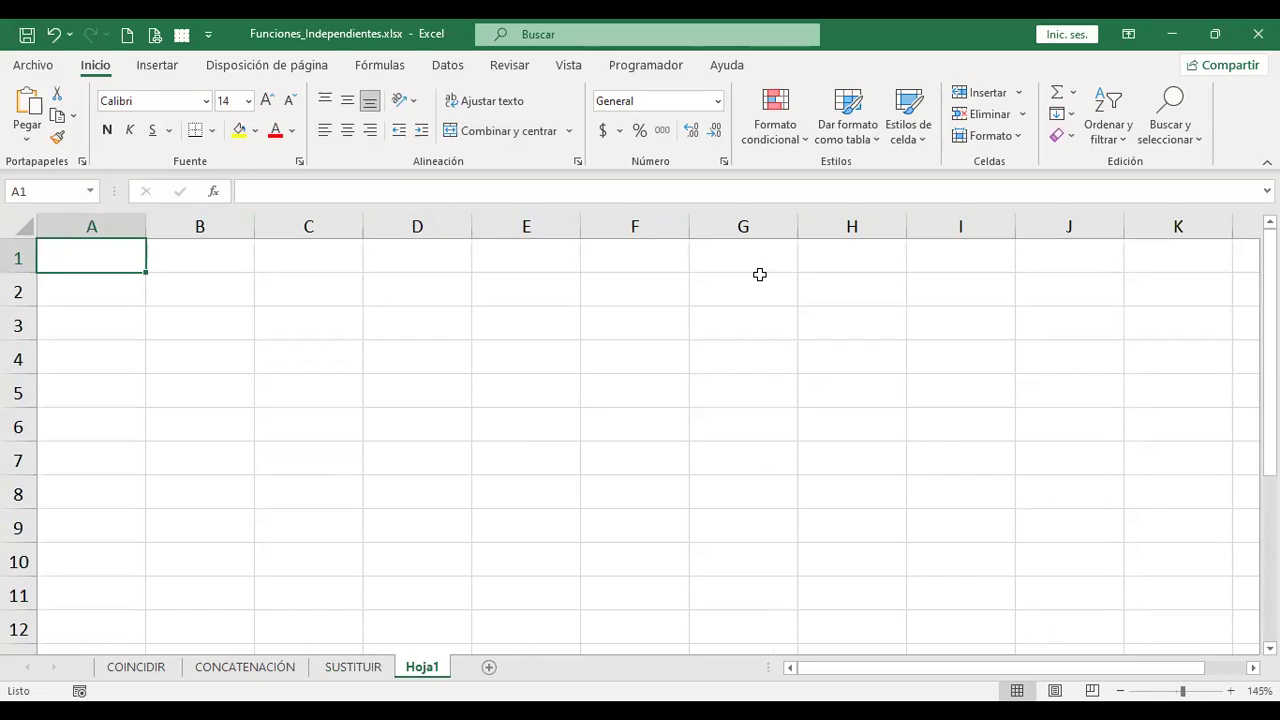
# Enter Datos, Datos de ventas and Trimestre 1, 2008 in cells A1 to A3.
pyautogui.write('Datos')
pyautogui.press('Return')
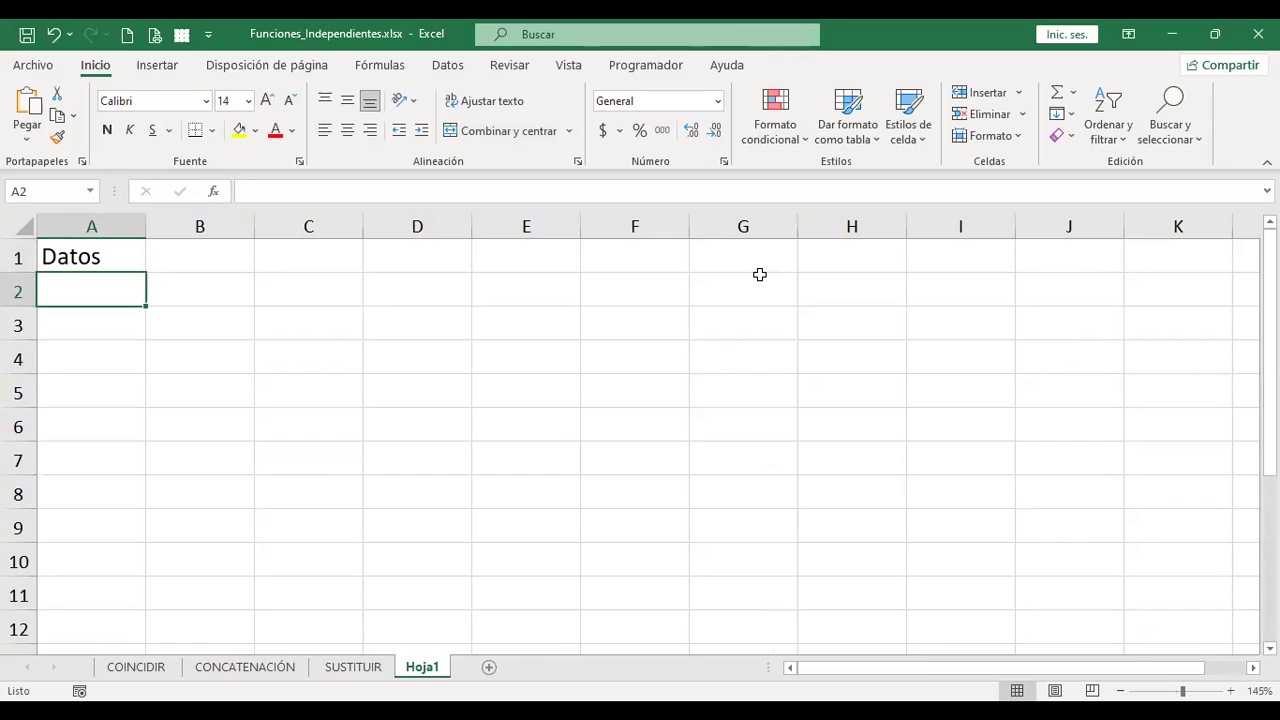
pyautogui.write('Datos de ventas')
pyautogui.press('Return')
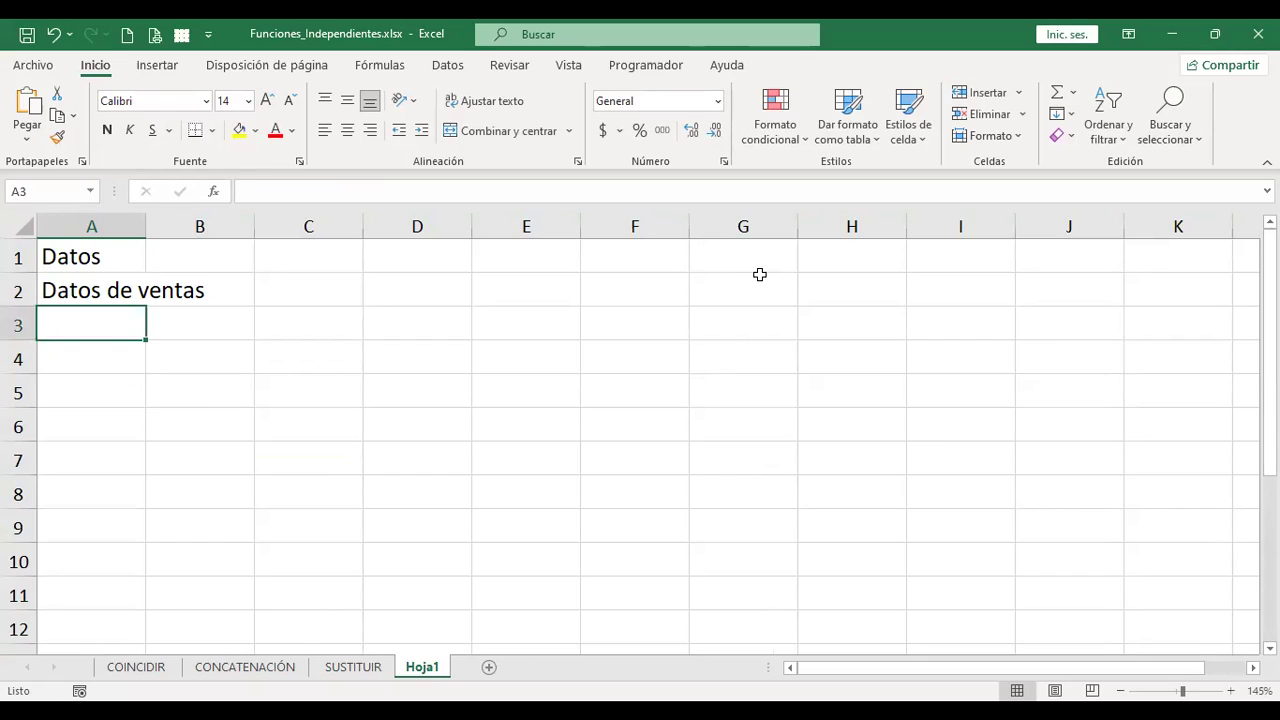
pyautogui.write('Trimestre 1, 200')
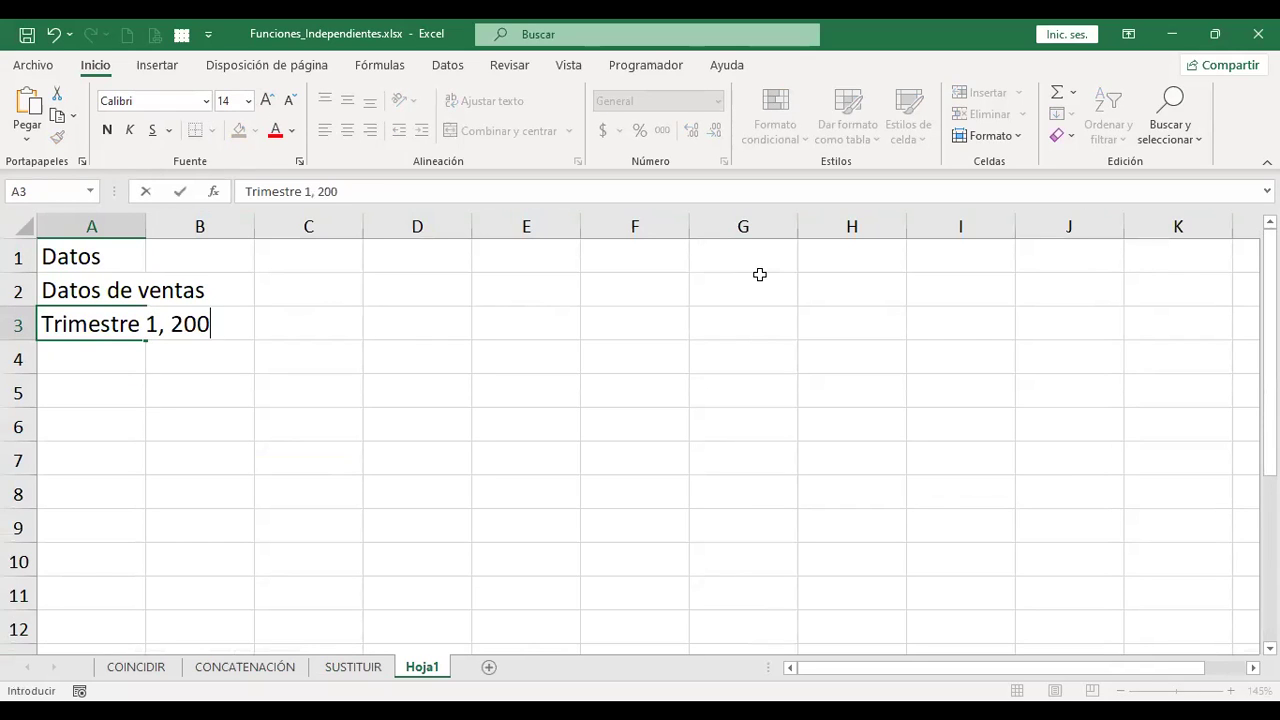
pyautogui.write('8')
pyautogui.press('Return')
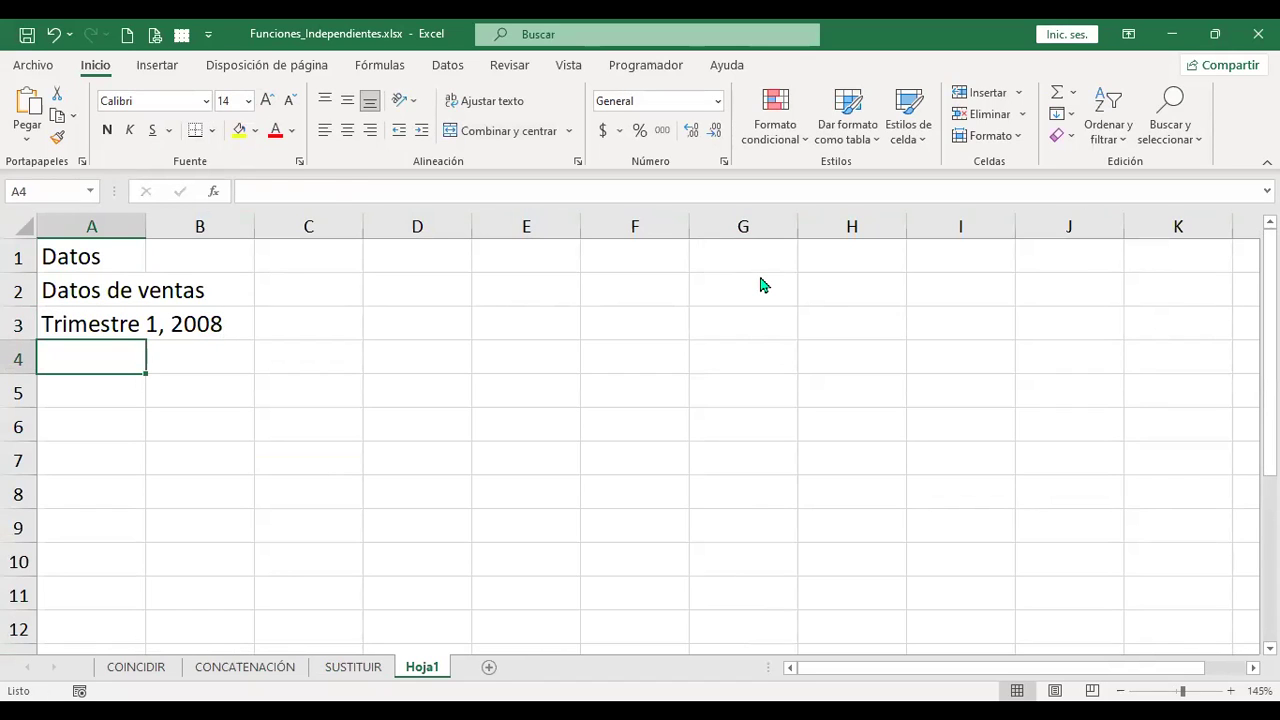
# Copy A3 into A4 and change its year so it reads Trimestre 1, 2011.
pyautogui.press('Up')
pyautogui.hotkey('ctrl', 'c')
pyautogui.press('Down')
pyautogui.hotkey('ctrl', 'v')
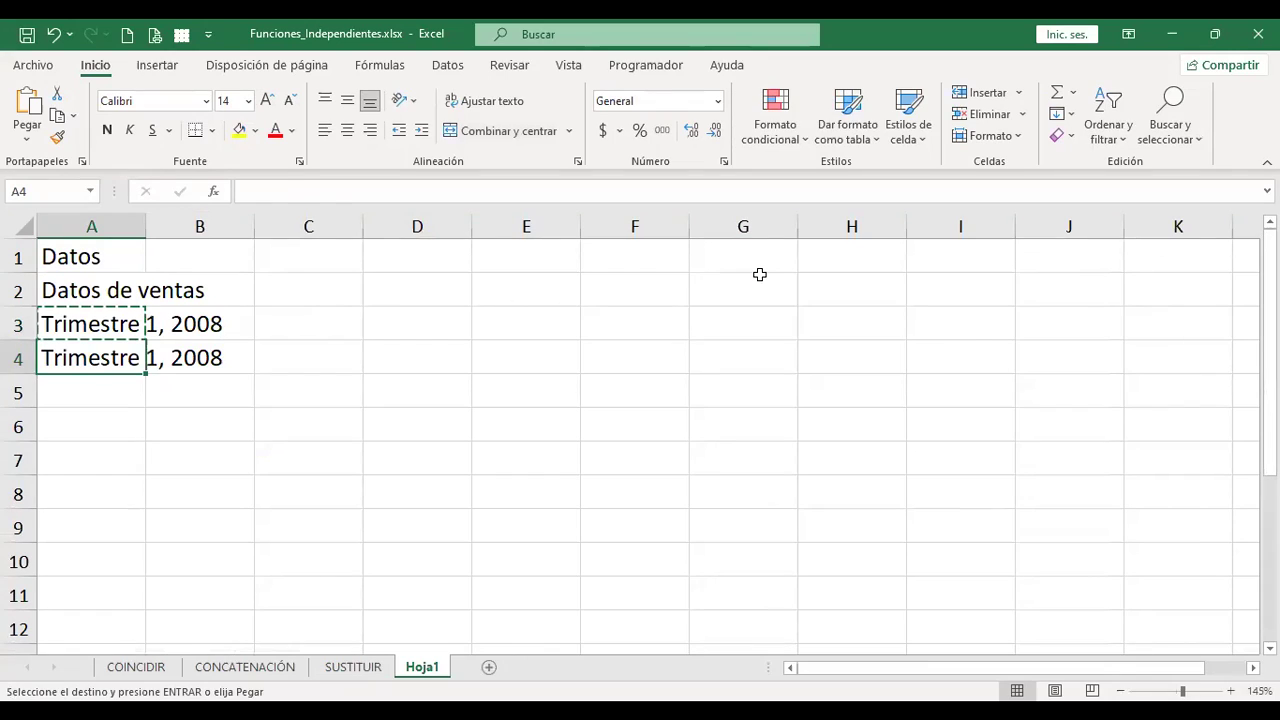
pyautogui.press('F2')
pyautogui.press('BackSpace')
pyautogui.press('BackSpace')
pyautogui.write('11')
pyautogui.press('Return')
pyautogui.press('Up')
pyautogui.press('alt')
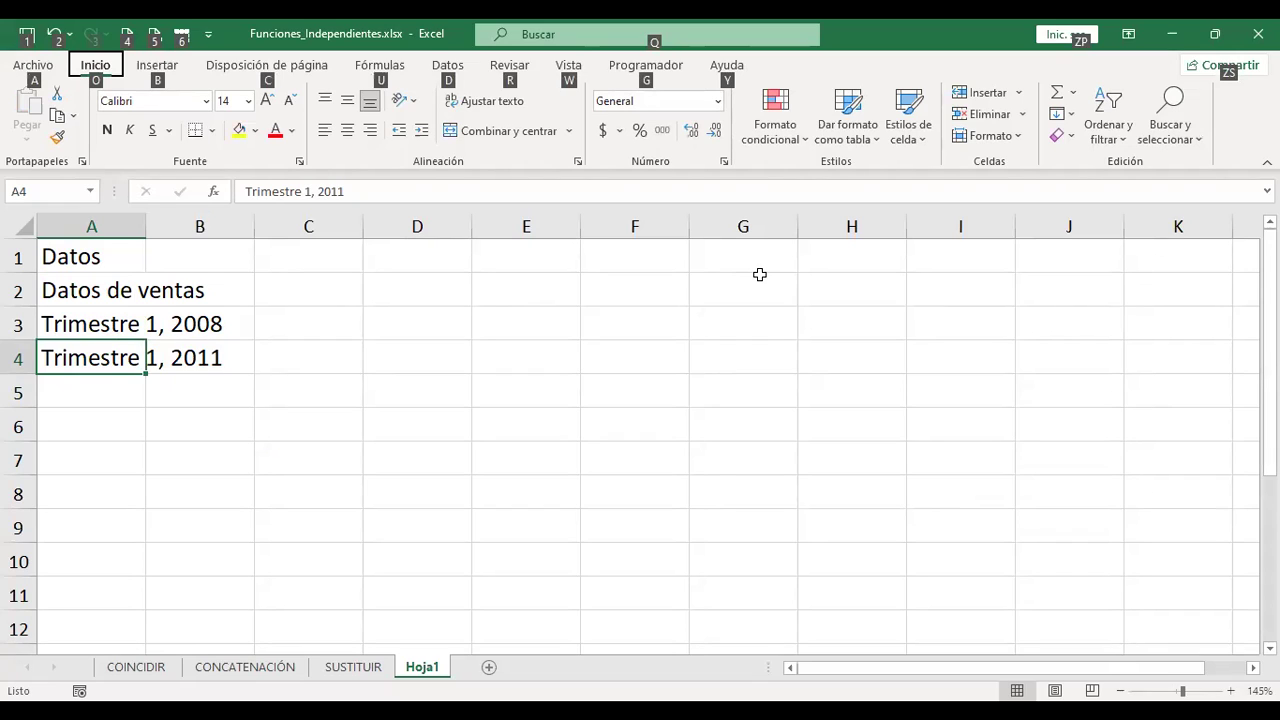
pyautogui.press('Escape')
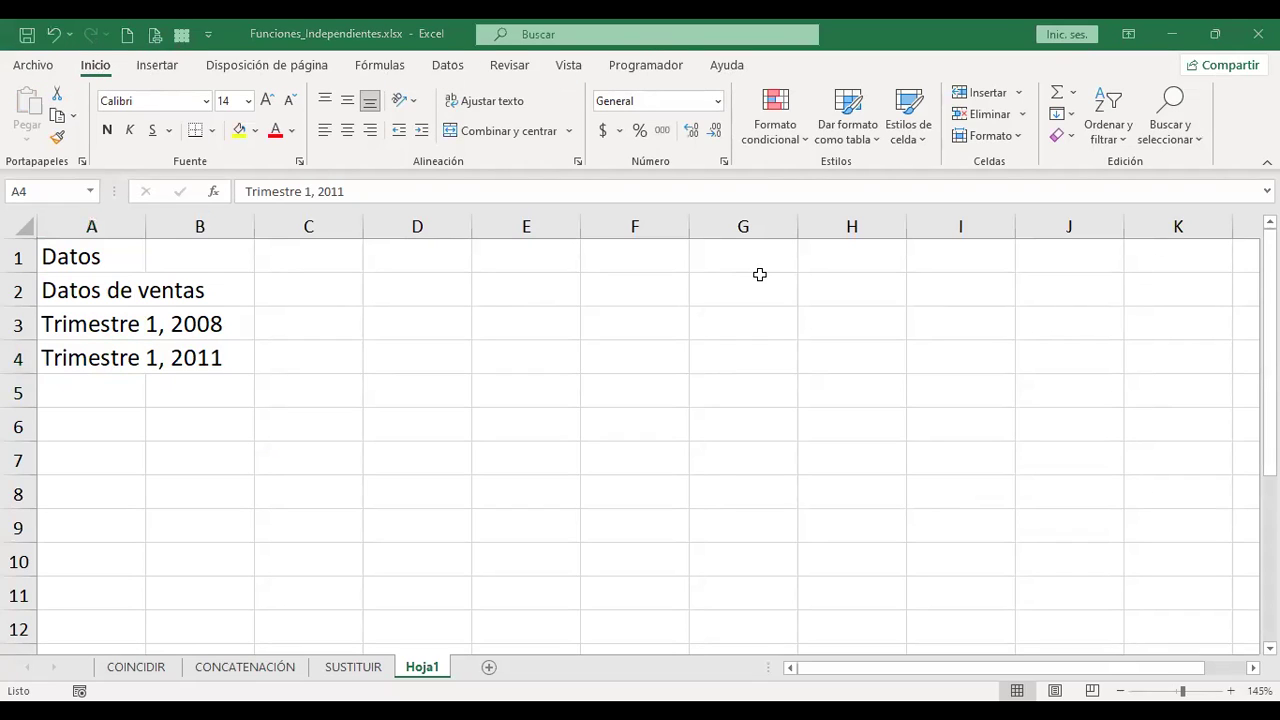
pyautogui.press('Escape')
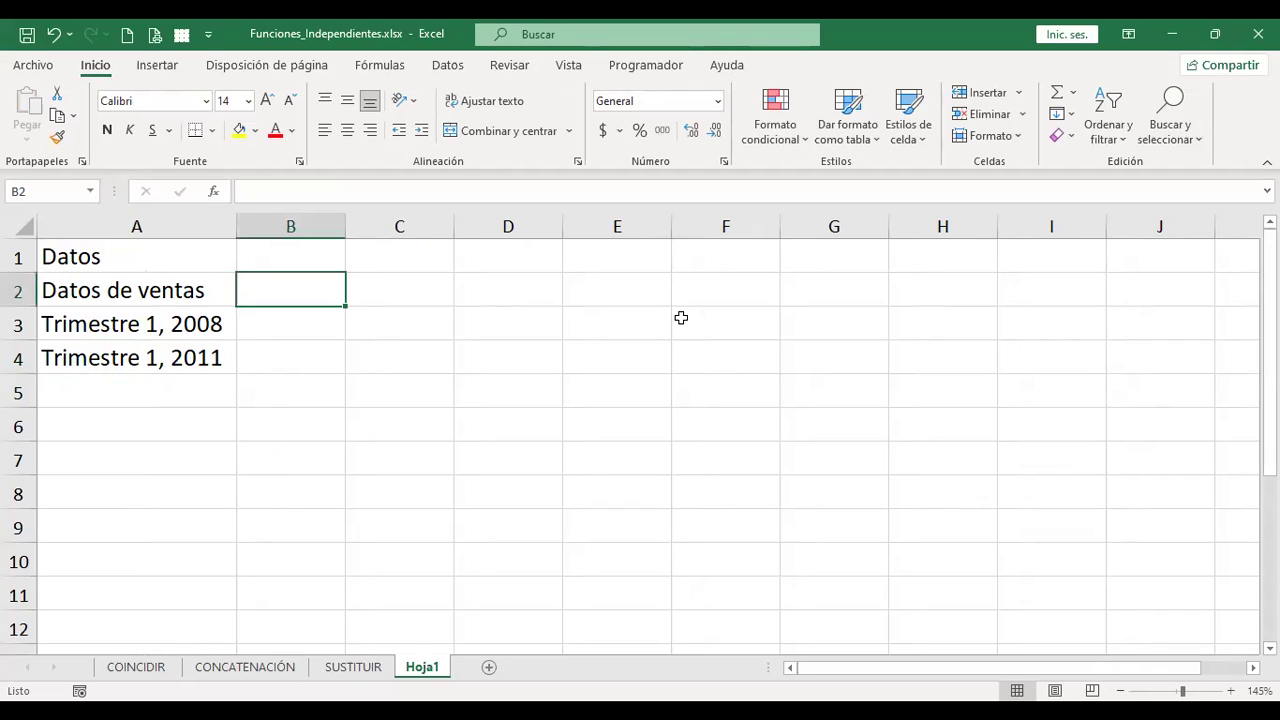
# Enter =+SUSTITUIR(A2;"ventas";"costo") in B2 and autofit column B to show Datos de costo.
pyautogui.write('+')
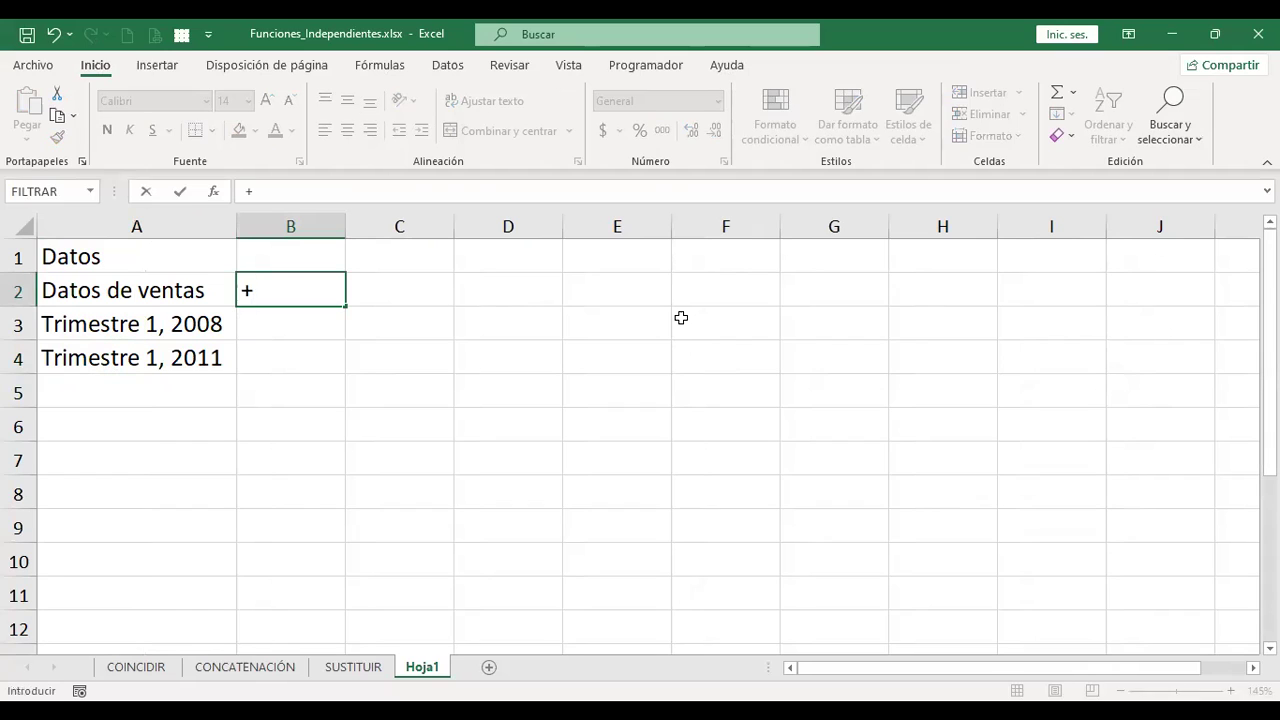
pyautogui.write('sus')
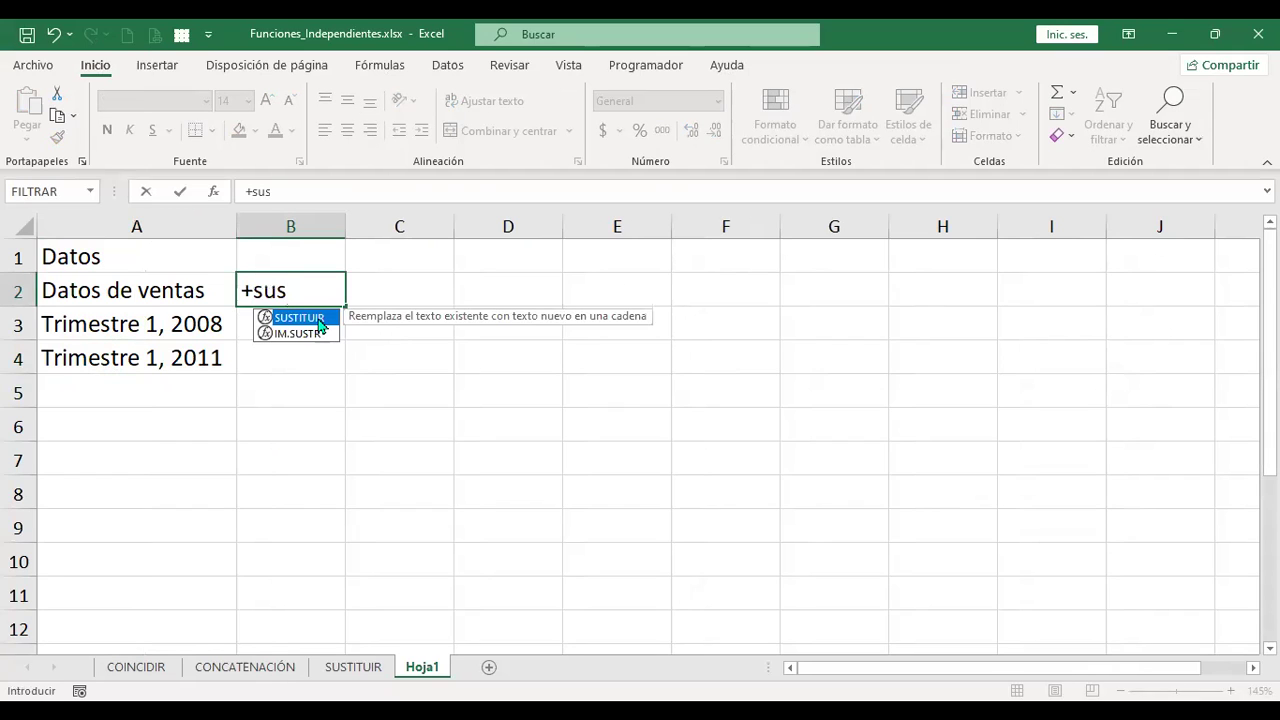
pyautogui.press('Tab')
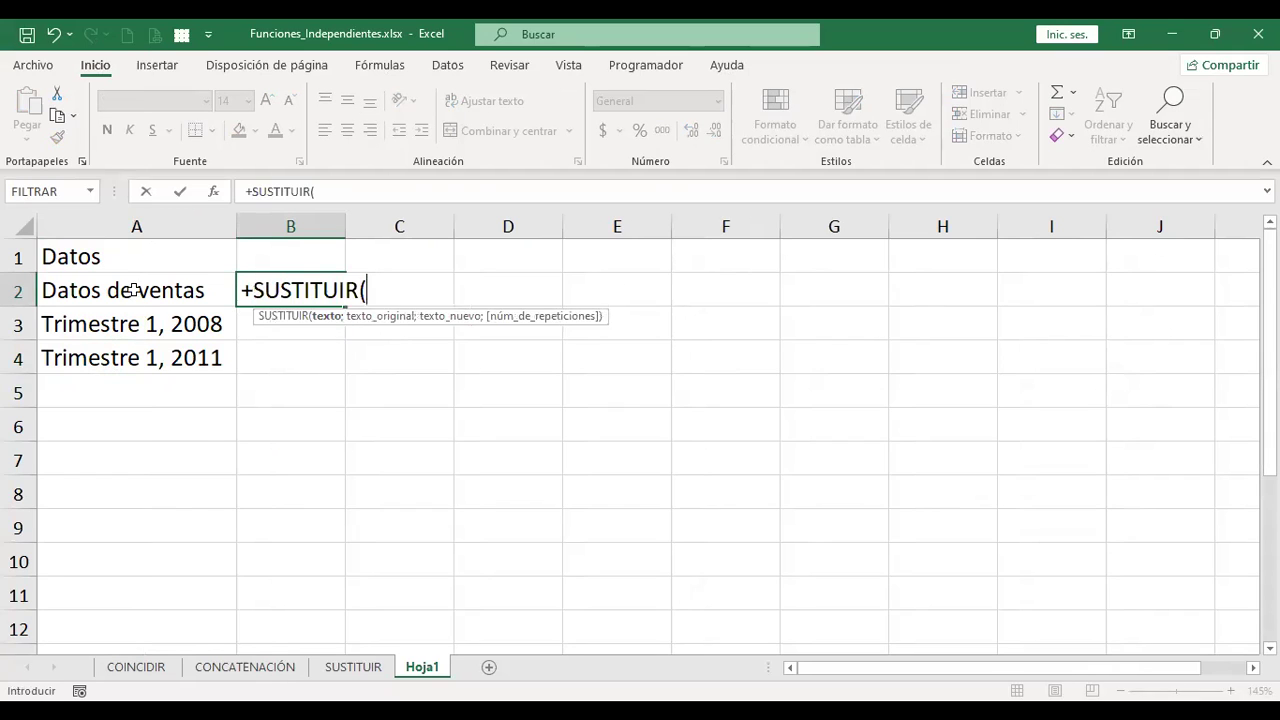
pyautogui.click(136, 290)
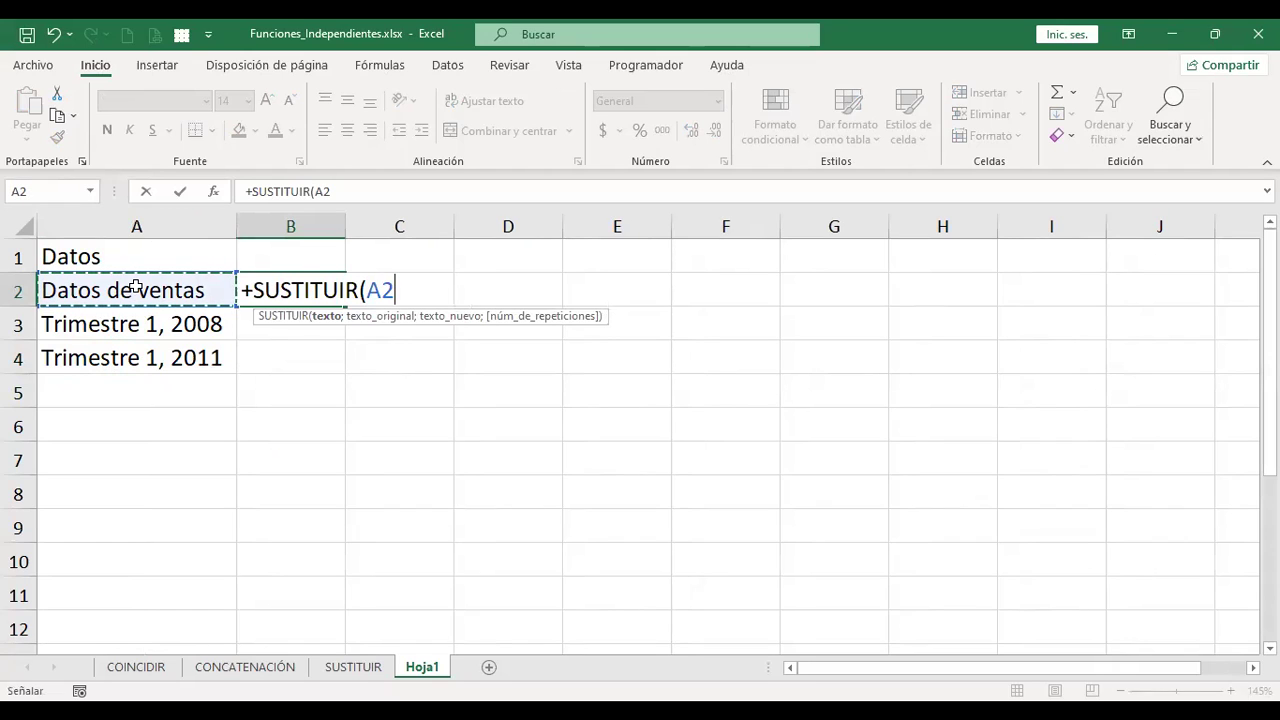
pyautogui.write(';')
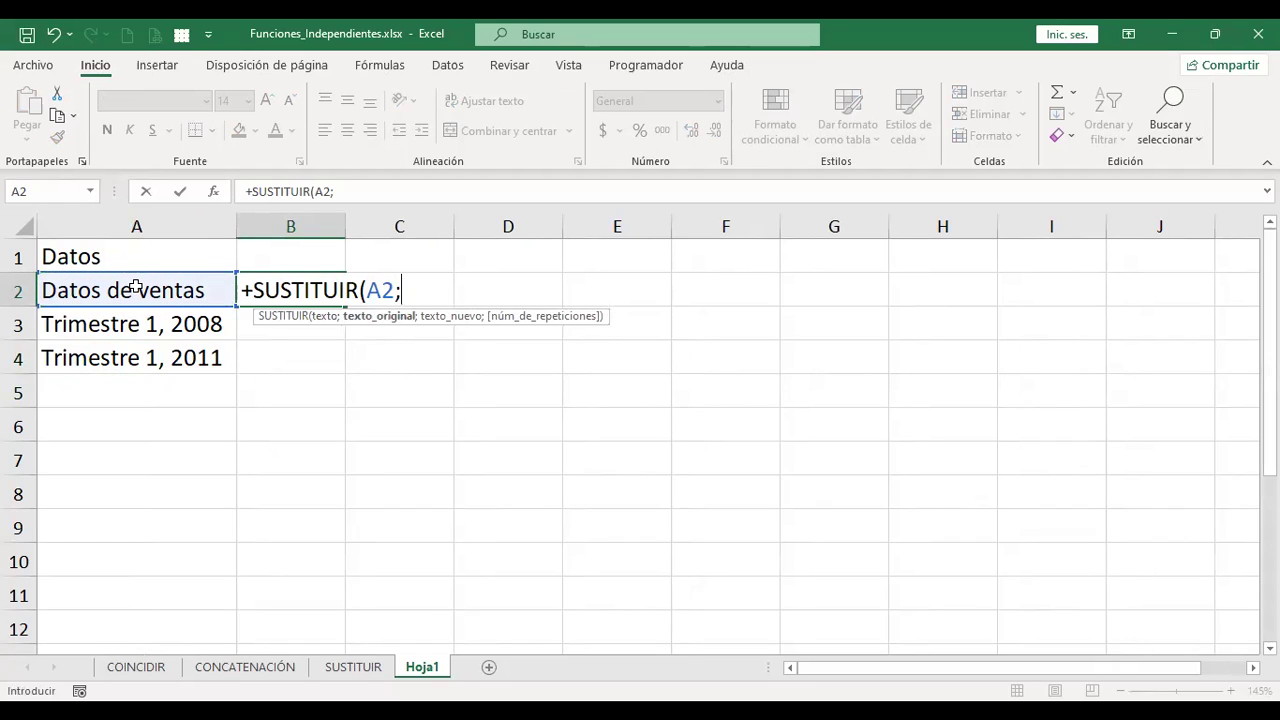
pyautogui.write('"ventas";"costo')
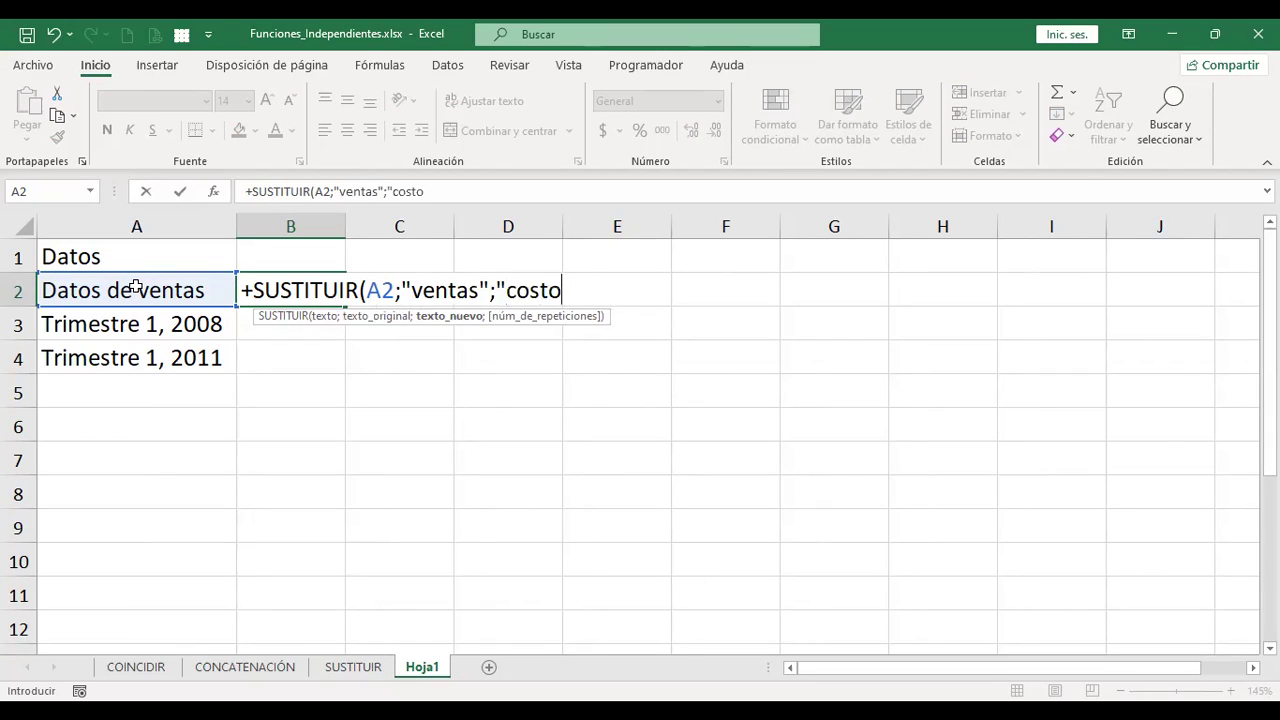
pyautogui.write('"')
pyautogui.press('Return')
pyautogui.press('Up')
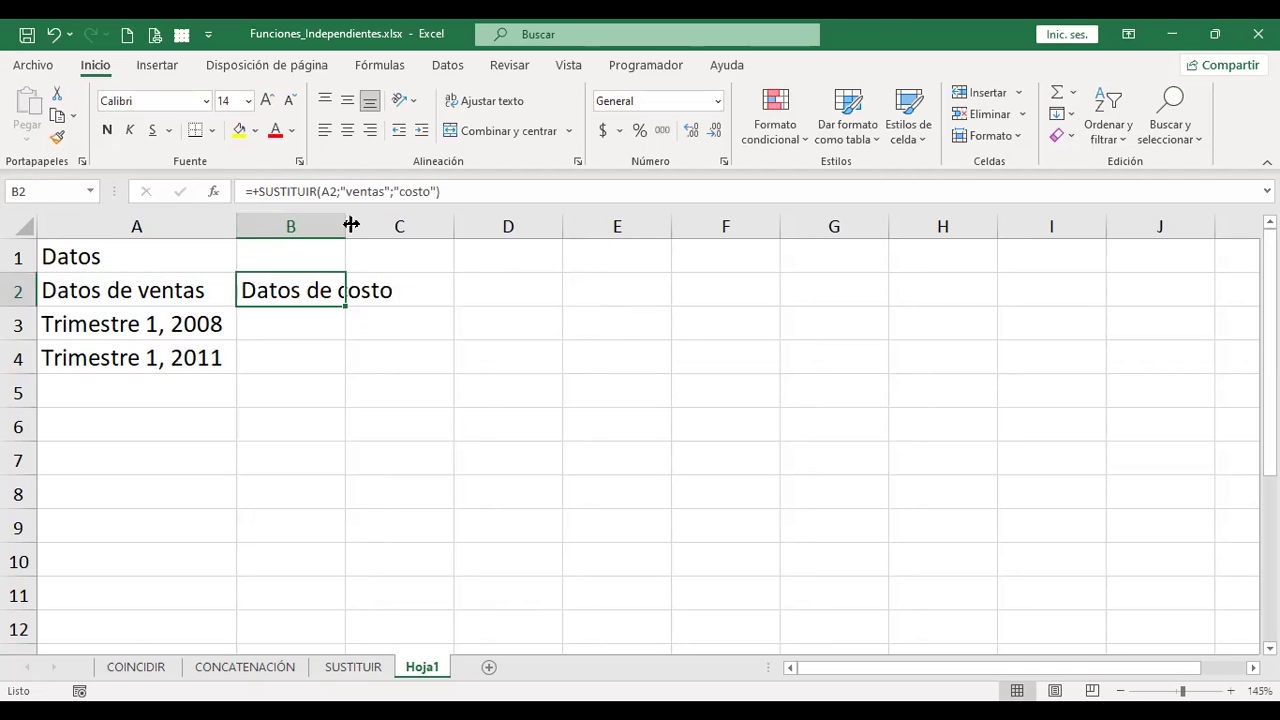
pyautogui.doubleClick(343, 220)
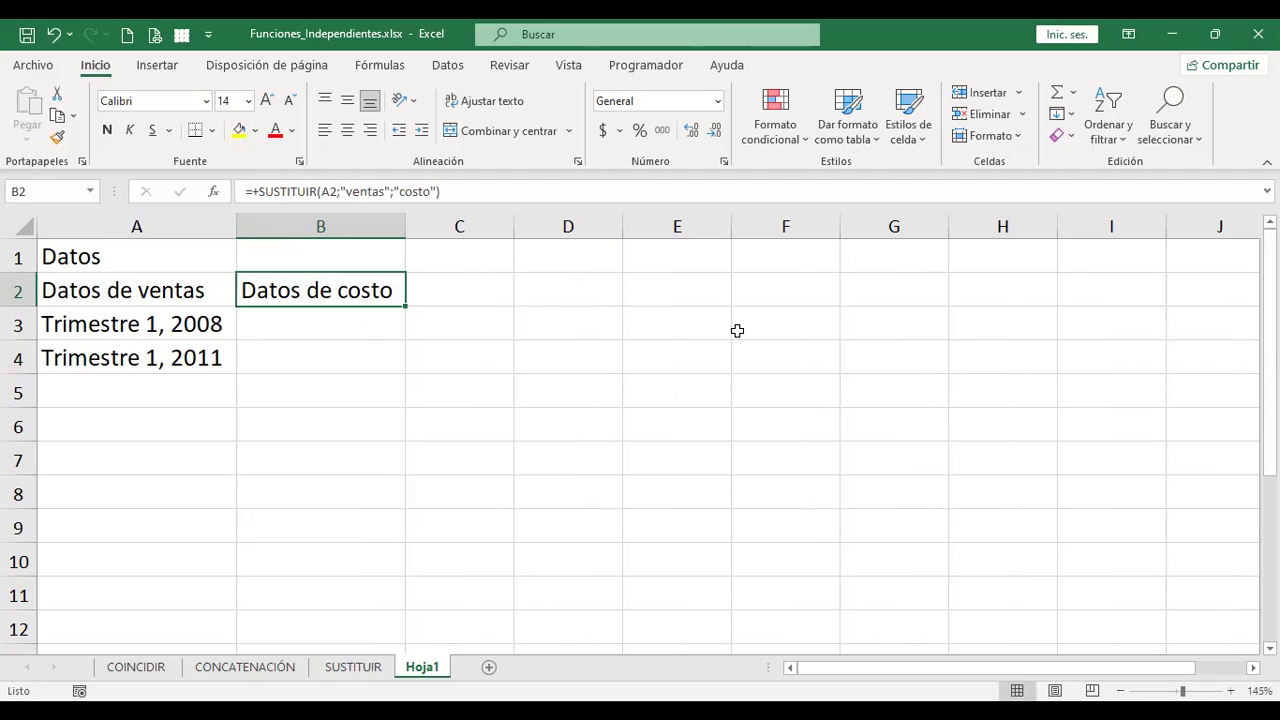
# Review B2's formula without changing it, then move to cell B3.
pyautogui.press('Down')
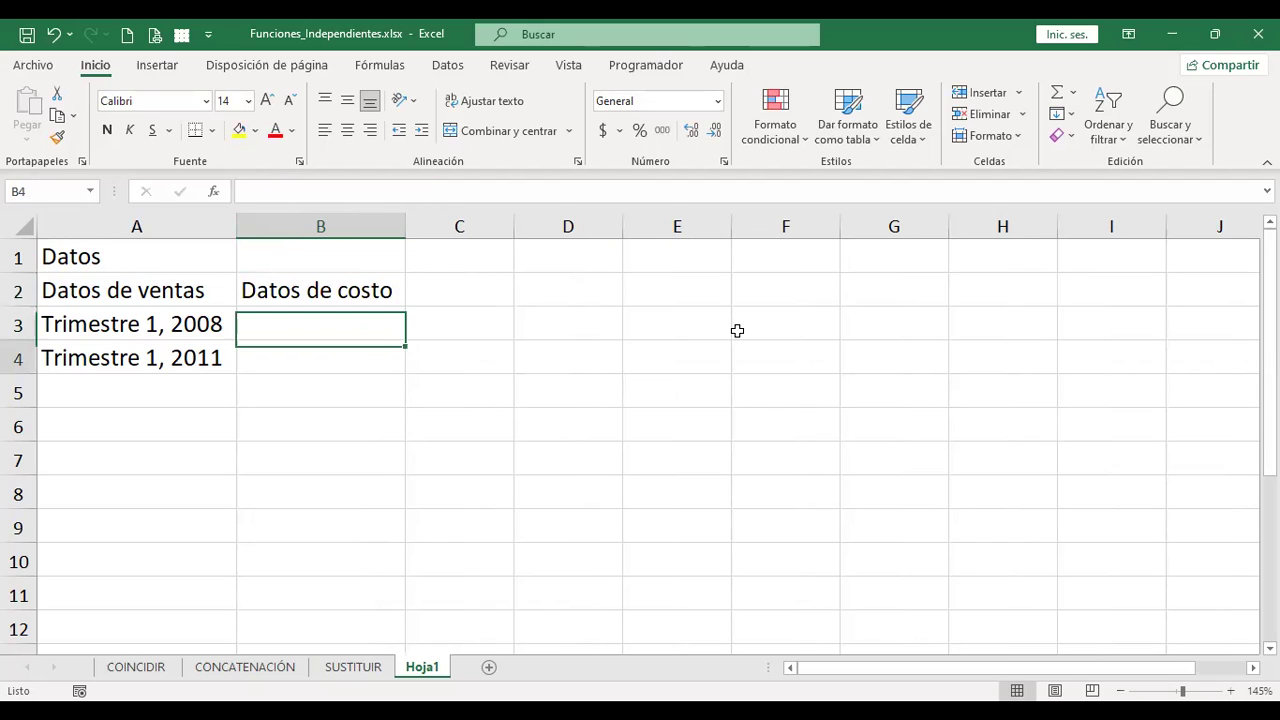
pyautogui.press('Down')
pyautogui.press('Down')
pyautogui.press('Down')
pyautogui.press('Up')
pyautogui.press('Left')
pyautogui.press('Up')
pyautogui.press('Up')
pyautogui.press('Up')
pyautogui.press('Up')
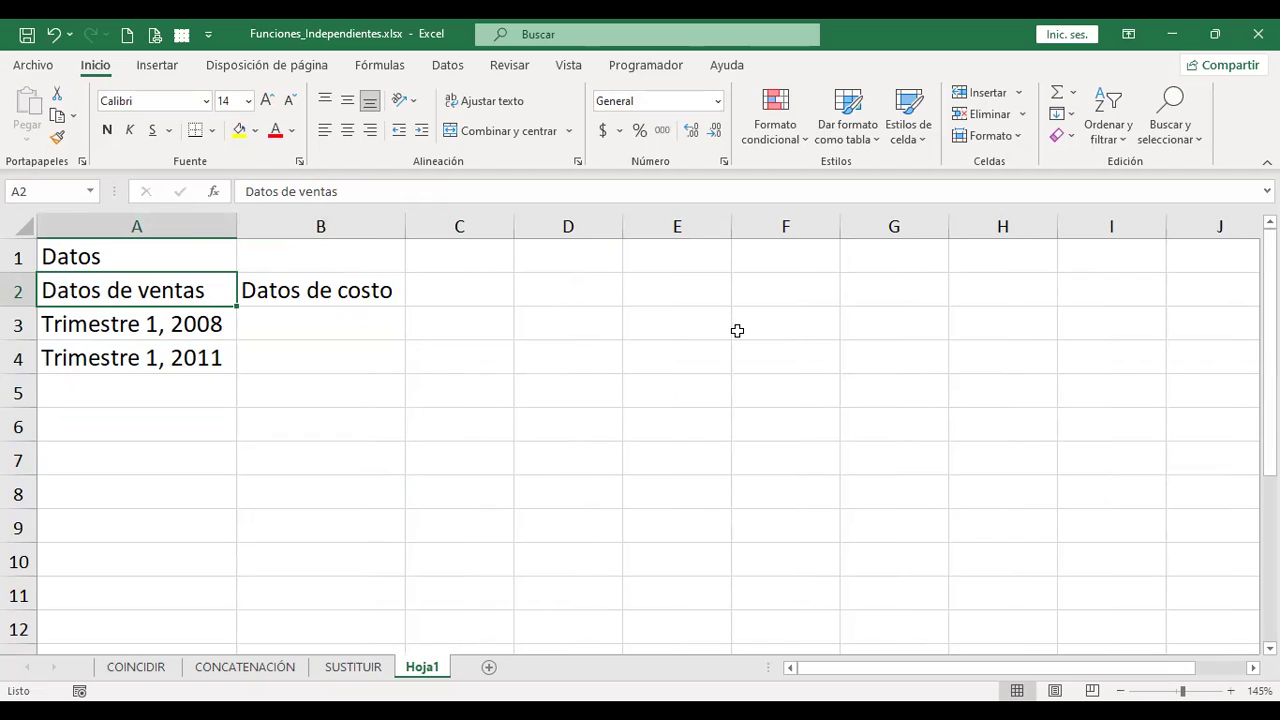
pyautogui.press('Down')
pyautogui.press('Down')
pyautogui.press('Down')
pyautogui.press('Down')
pyautogui.press('Up')
pyautogui.press('Up')
pyautogui.press('Up')
pyautogui.press('Up')
pyautogui.press('Right')
pyautogui.press('F2')
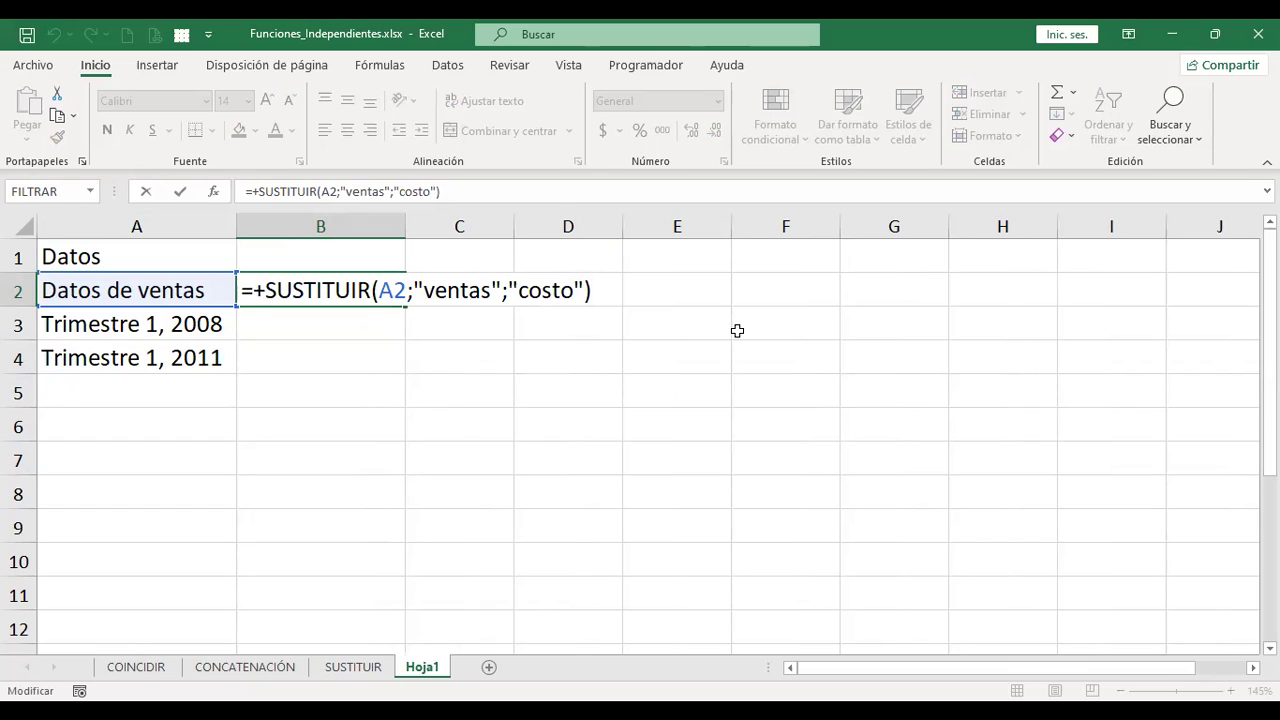
pyautogui.press('Return')
pyautogui.press('Return')
pyautogui.press('Down')
pyautogui.press('Down')
pyautogui.press('Down')
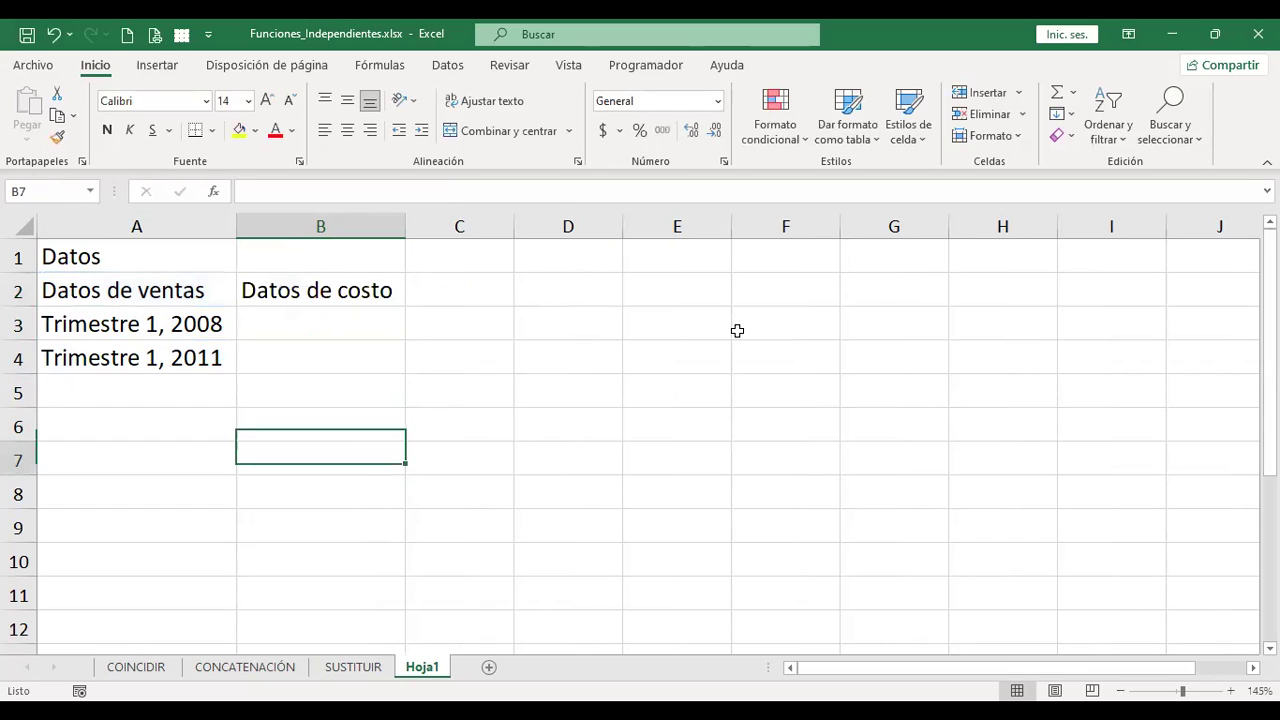
pyautogui.press('Left')
pyautogui.press('Up')
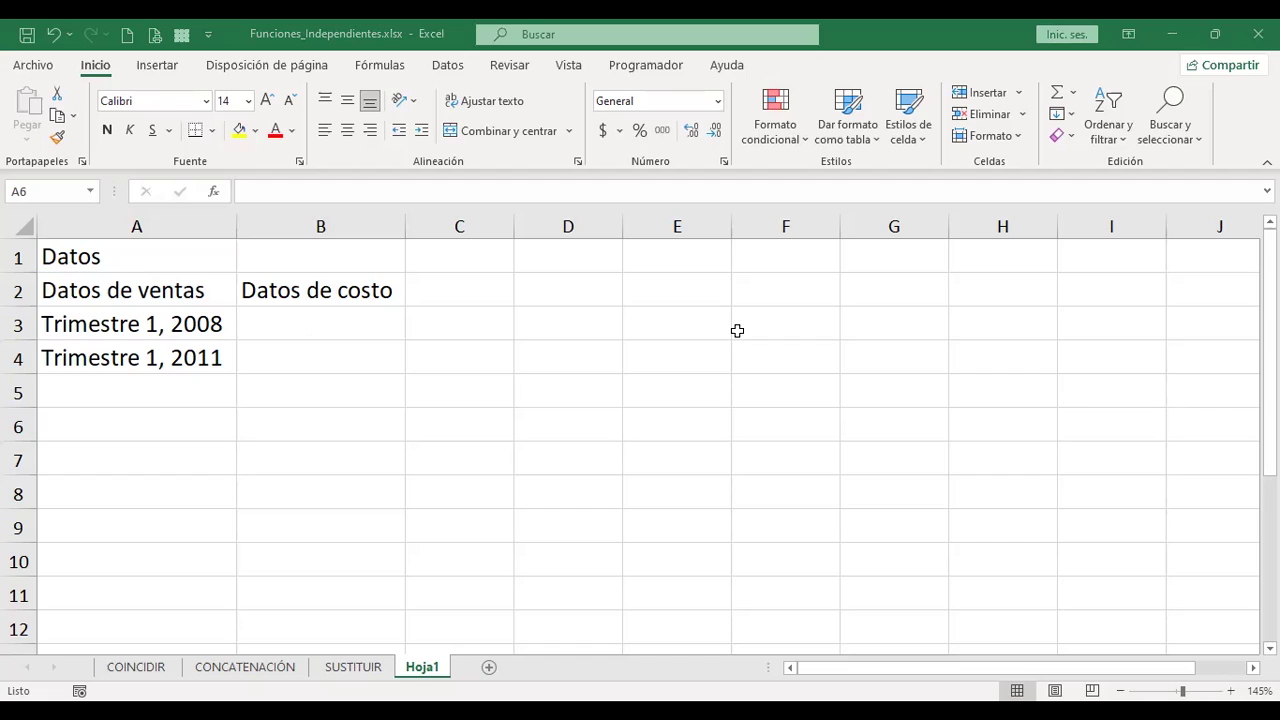
pyautogui.press('Up')
pyautogui.press('Up')
pyautogui.press('Up')
pyautogui.press('Right')
# Enter =+SUSTITUIR(A3;"1";"2") in B3 to show Trimestre 2, 2008, autofitting column B.
pyautogui.write('+')
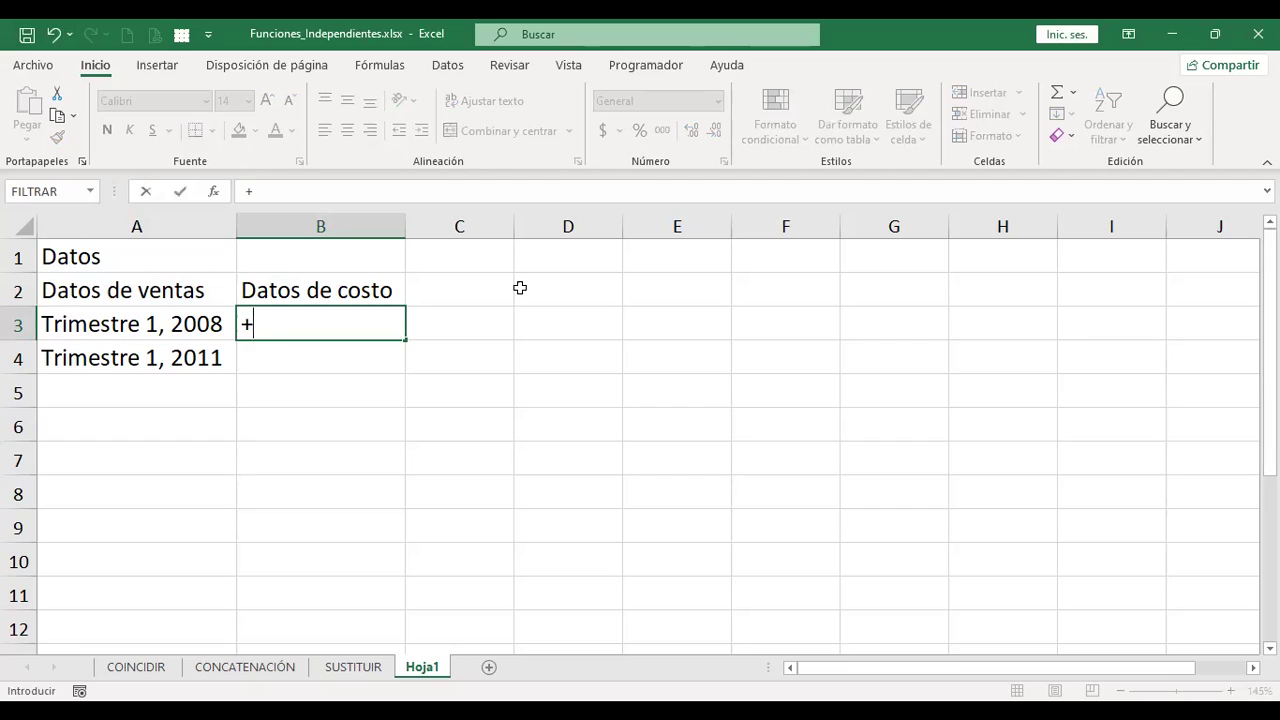
pyautogui.write('sus')
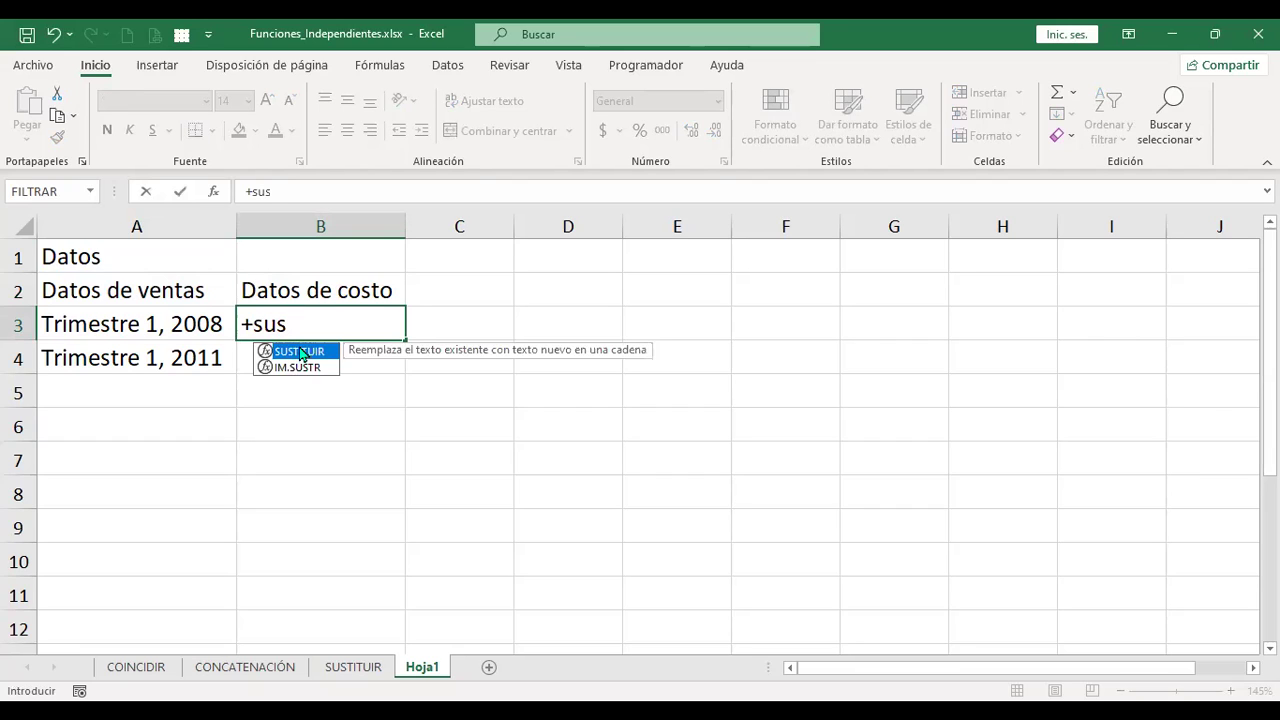
pyautogui.press('Tab')
pyautogui.click(164, 320)
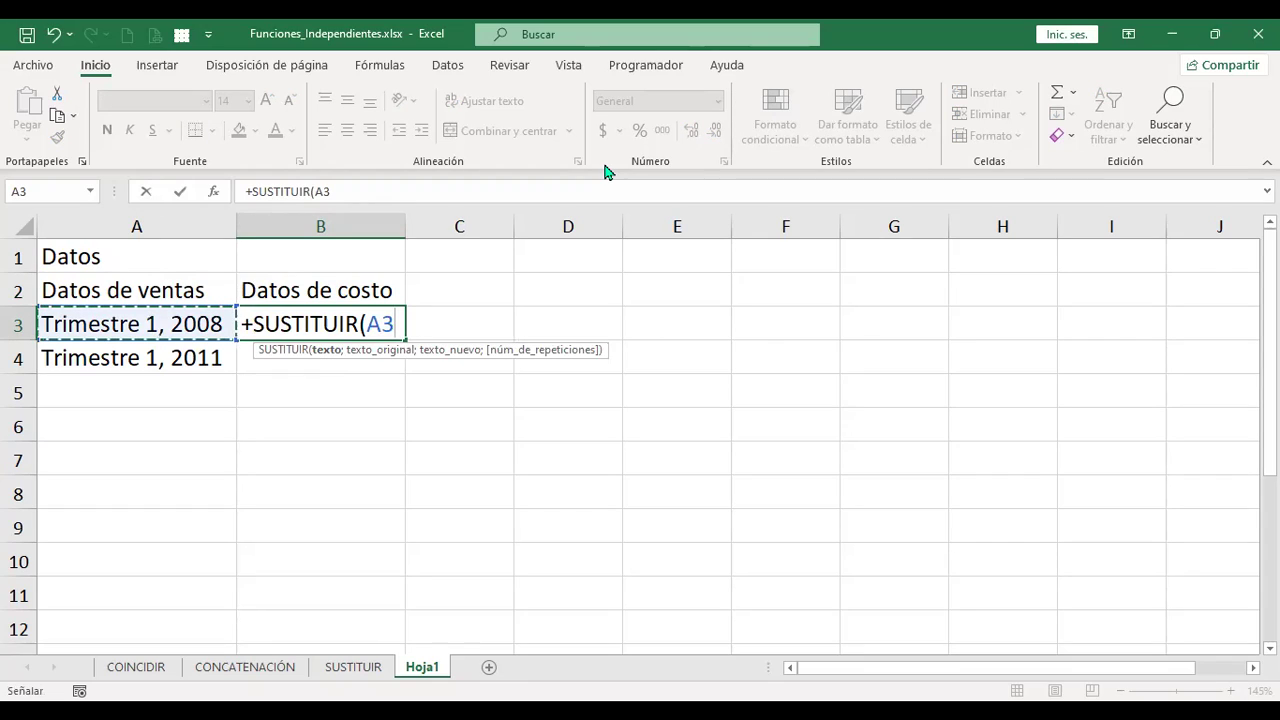
pyautogui.write(';')
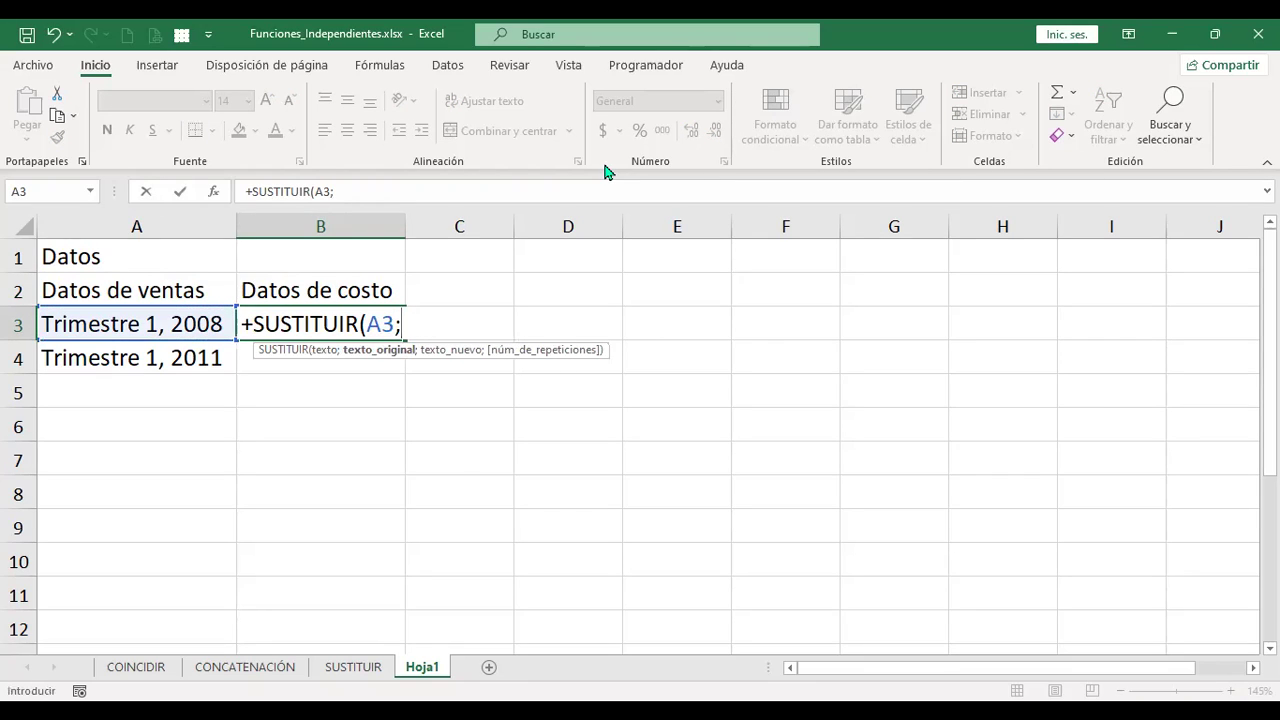
pyautogui.write('"1"')
pyautogui.write(';')
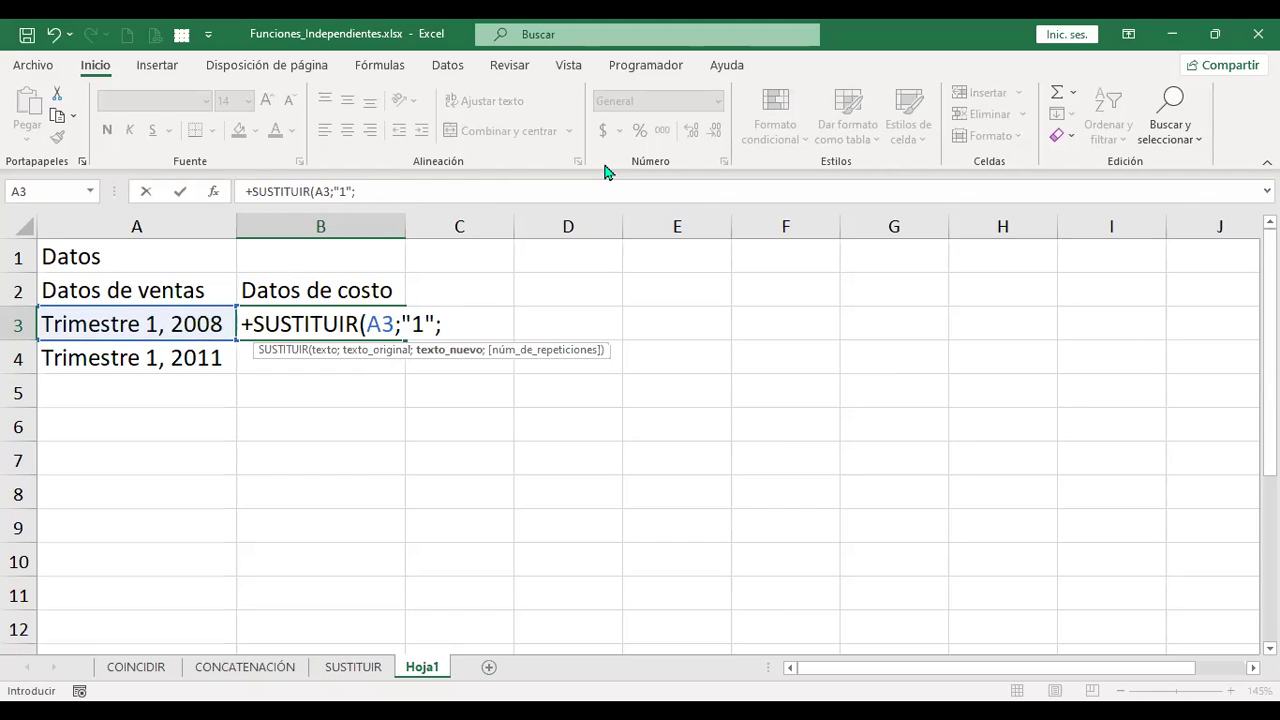
pyautogui.write('"2"')
pyautogui.hotkey('ctrl', 'Return')
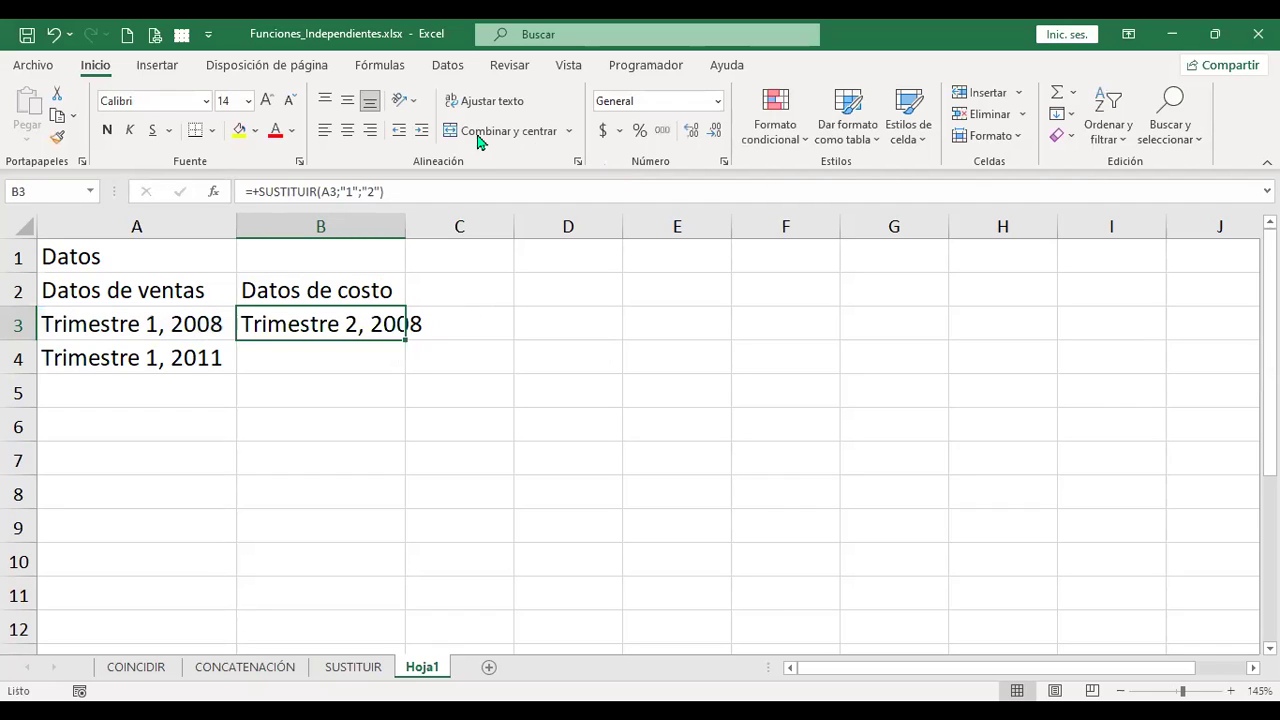
pyautogui.doubleClick(405, 227)
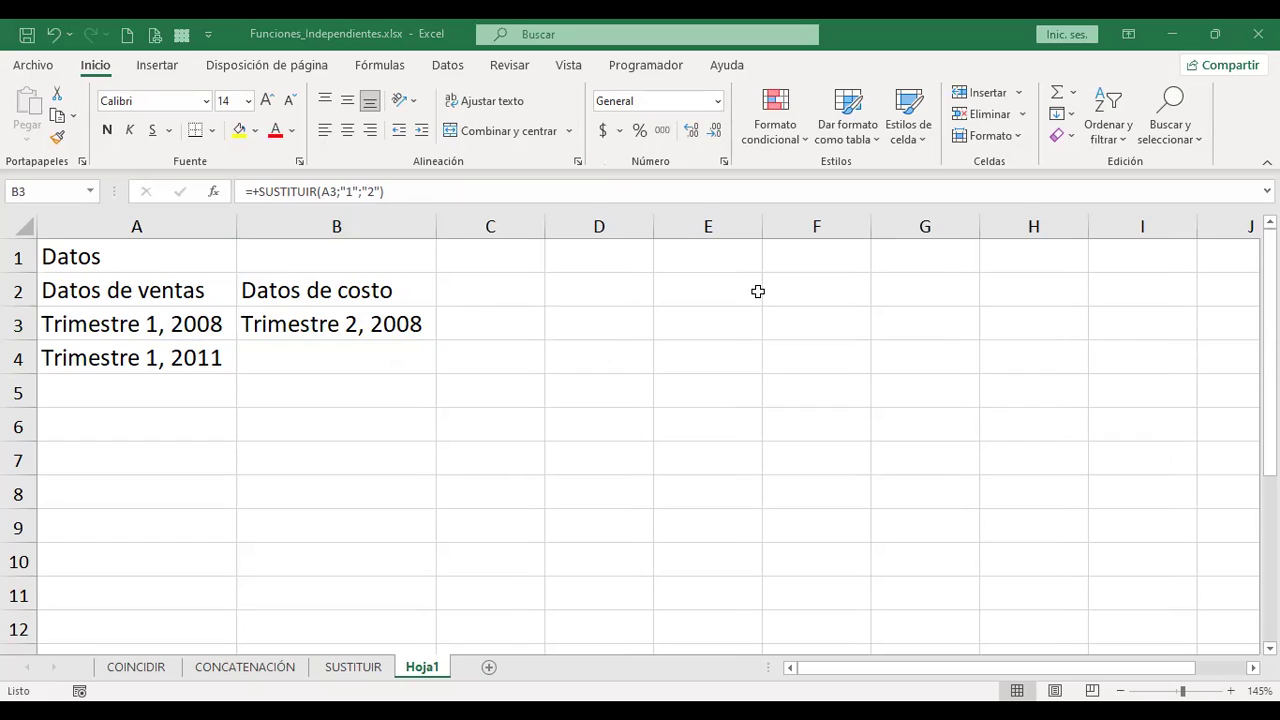
pyautogui.press('Down')
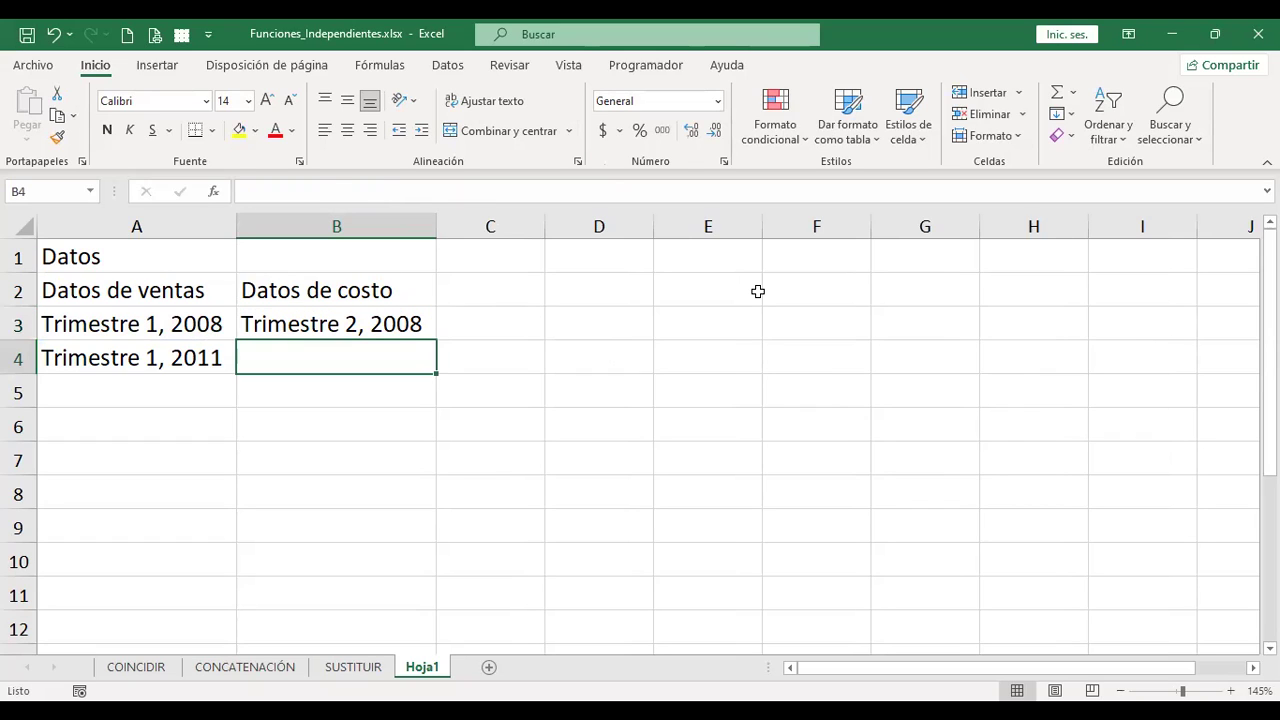
# Enter =+SUSTITUIR(A4;"1";"2") in B4, quoting the 2, to show Trimestre 2, 2022.
pyautogui.press('Up')
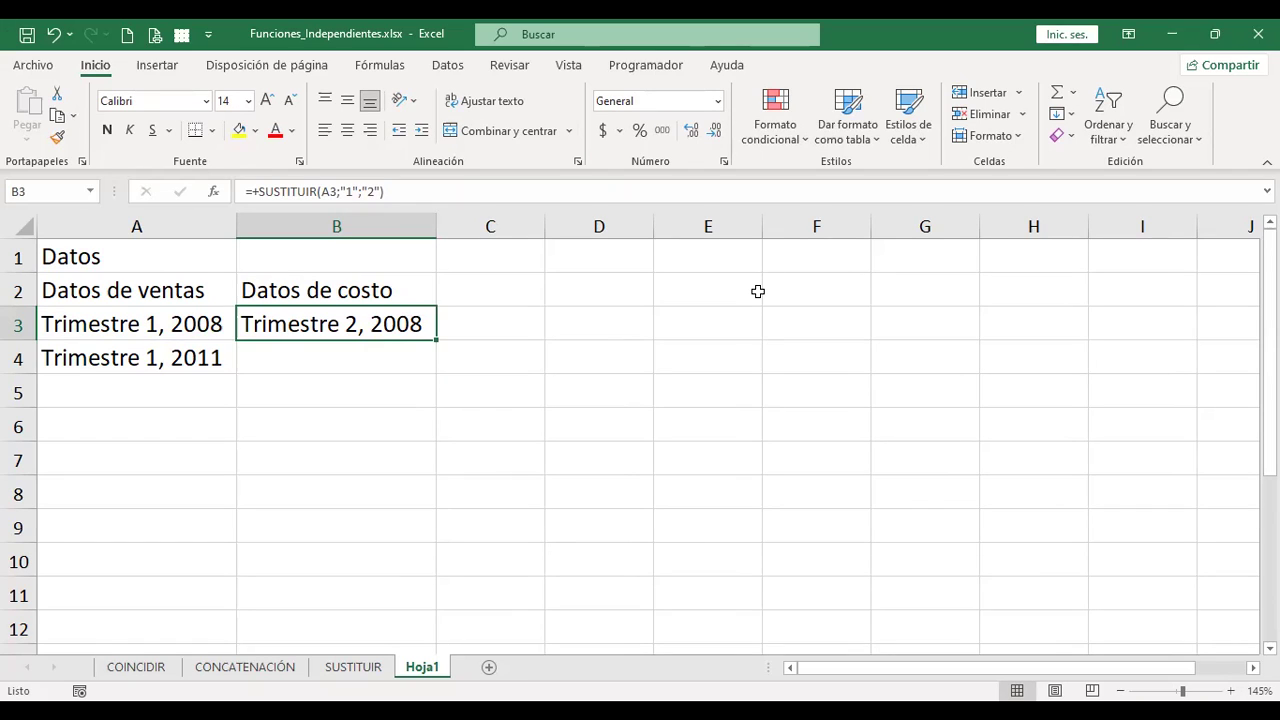
pyautogui.press('Down')
pyautogui.write('+')
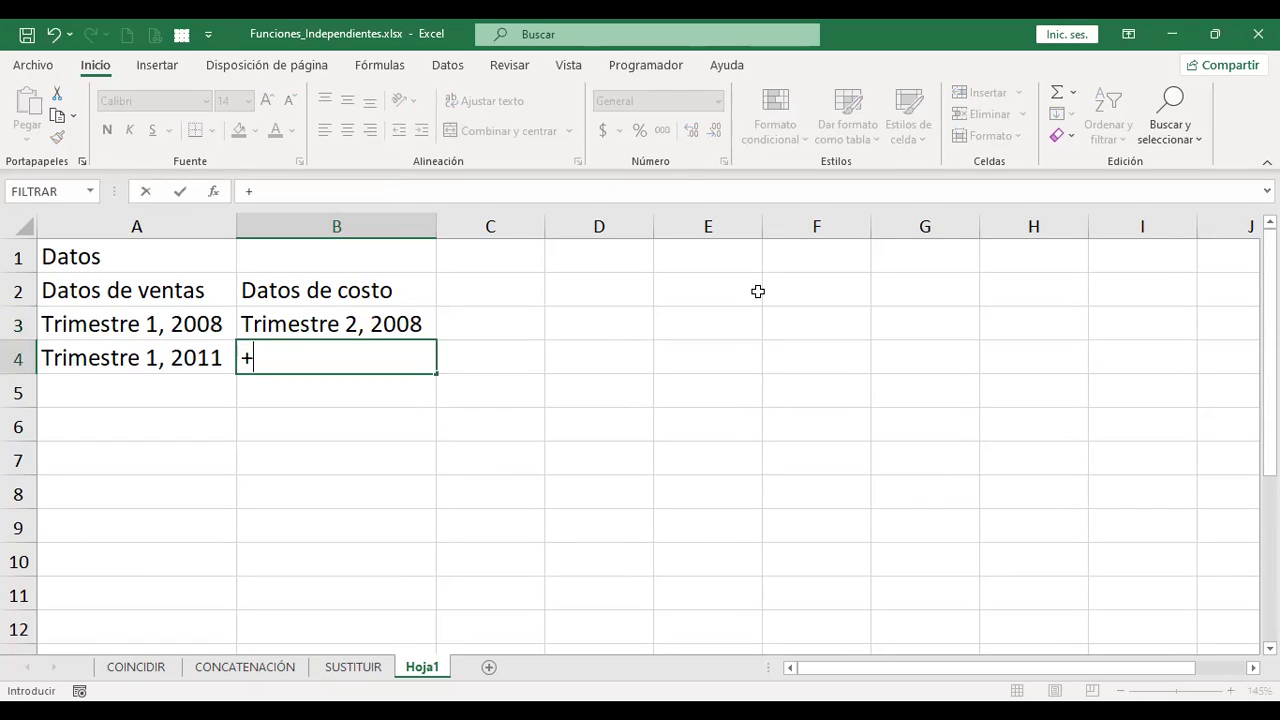
pyautogui.write('sus')
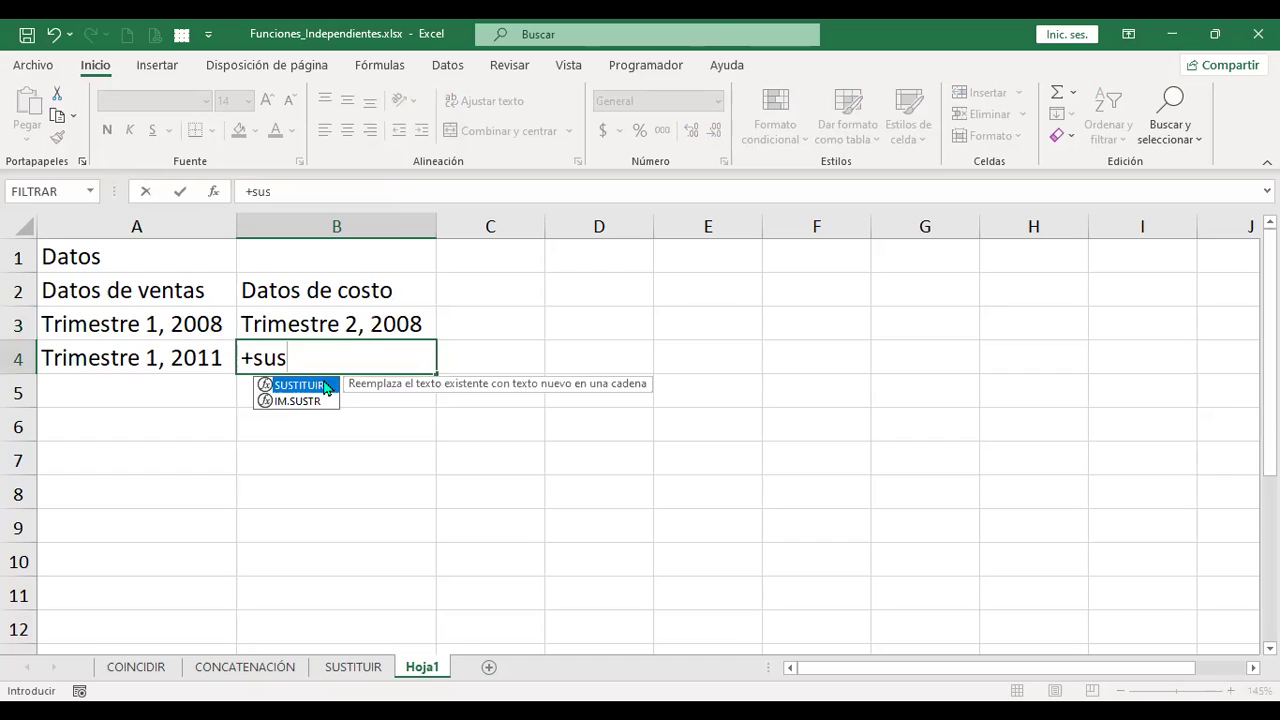
pyautogui.doubleClick(326, 386)
pyautogui.click(185, 358)
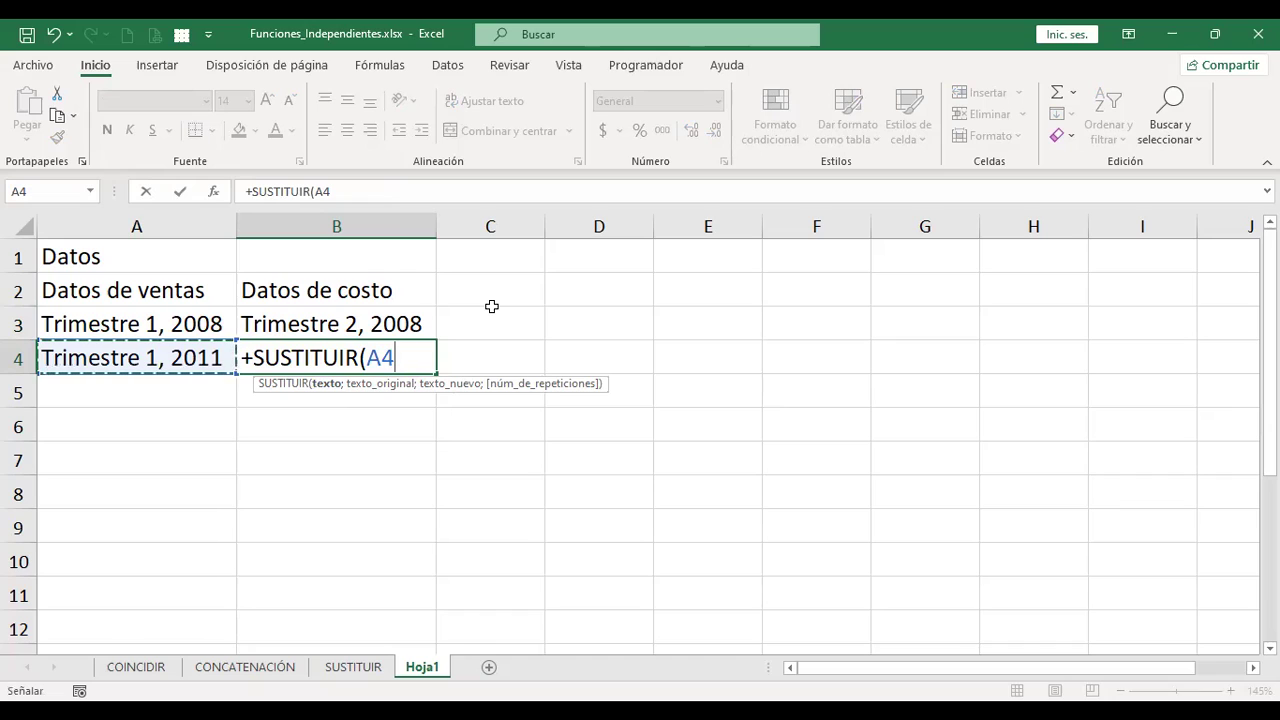
pyautogui.write(';"1"')
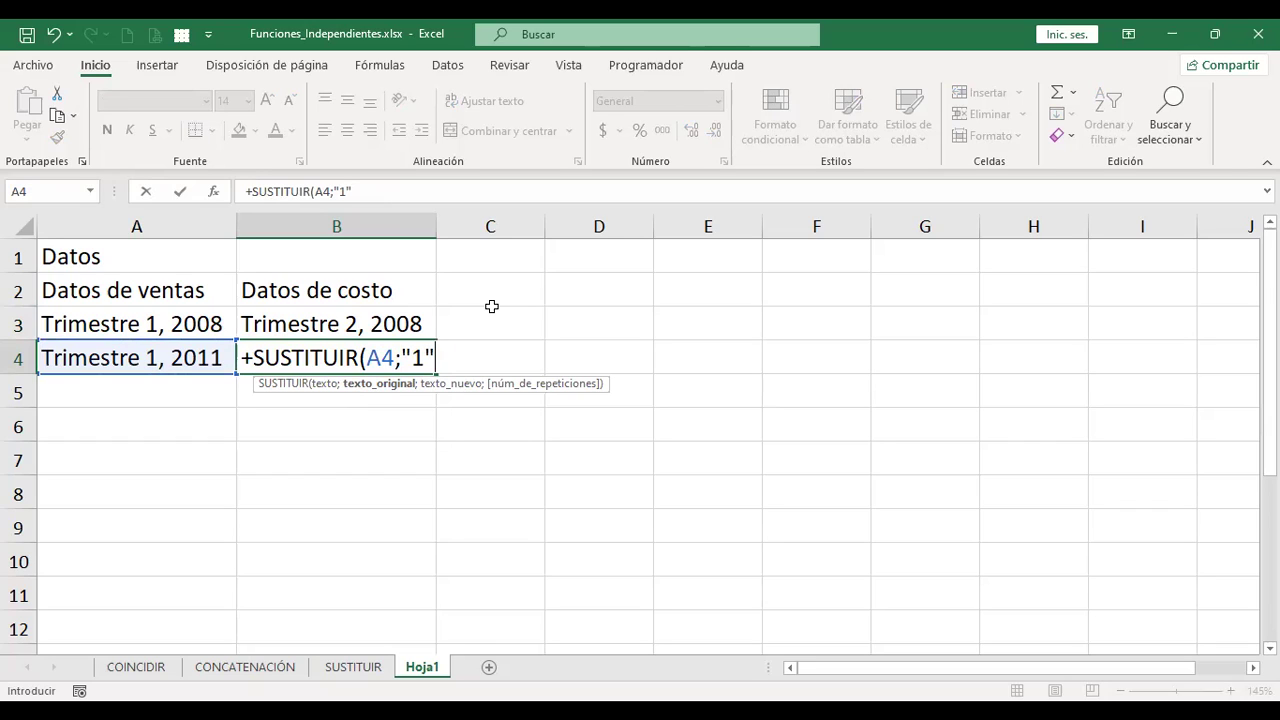
pyautogui.write(';2')
pyautogui.press('BackSpace')
pyautogui.write('"2"')
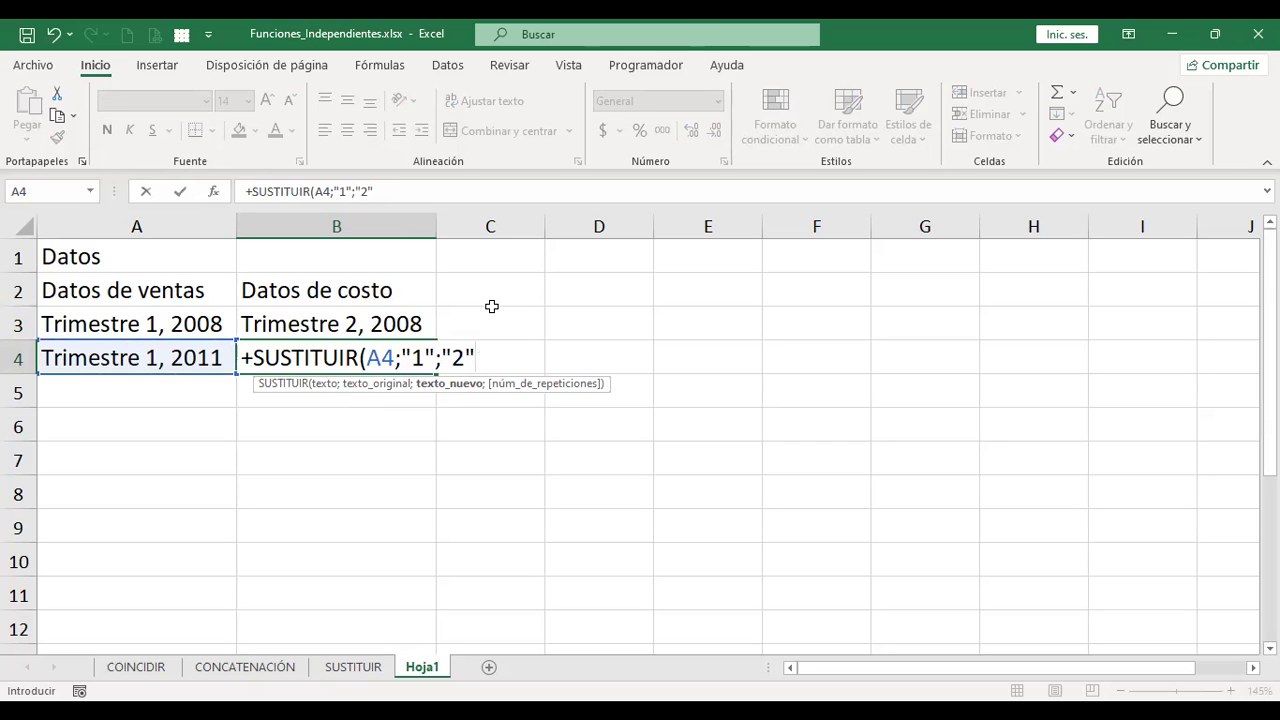
pyautogui.press('Return')
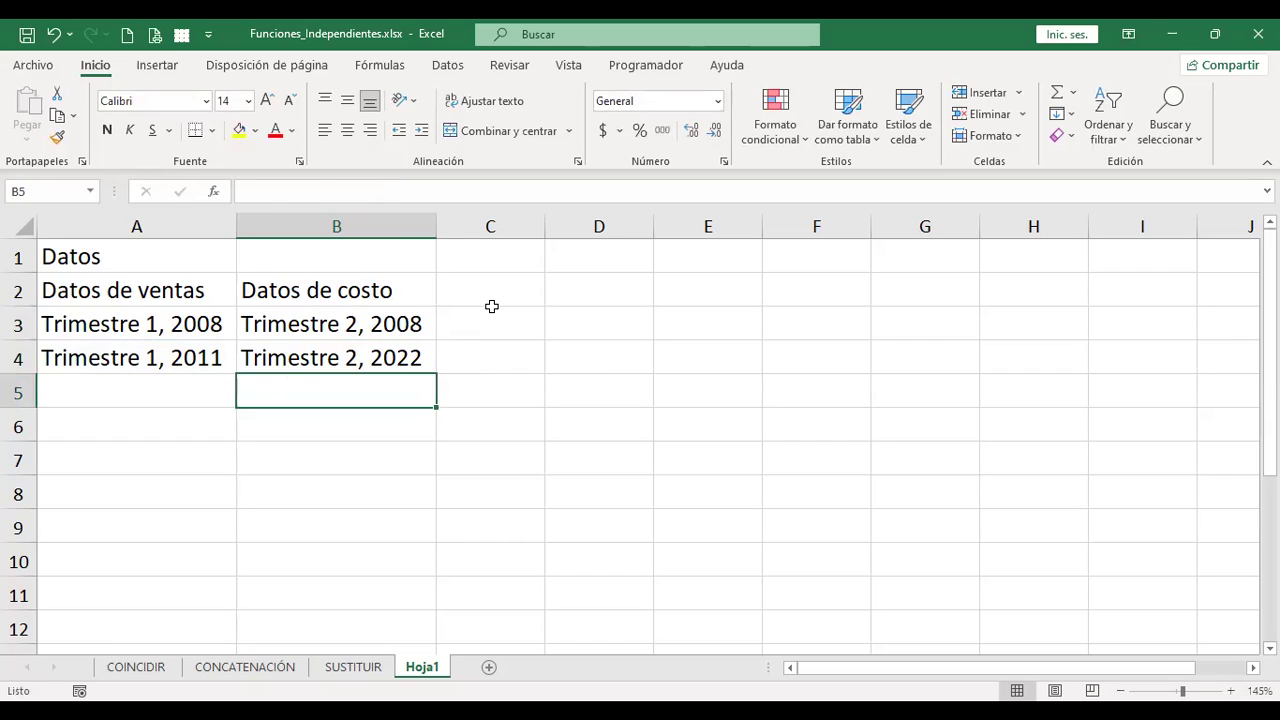
# Compare B4's result against the original text in A4.
pyautogui.press('Up')
pyautogui.press('Left')
pyautogui.press('Right')
pyautogui.press('Left')
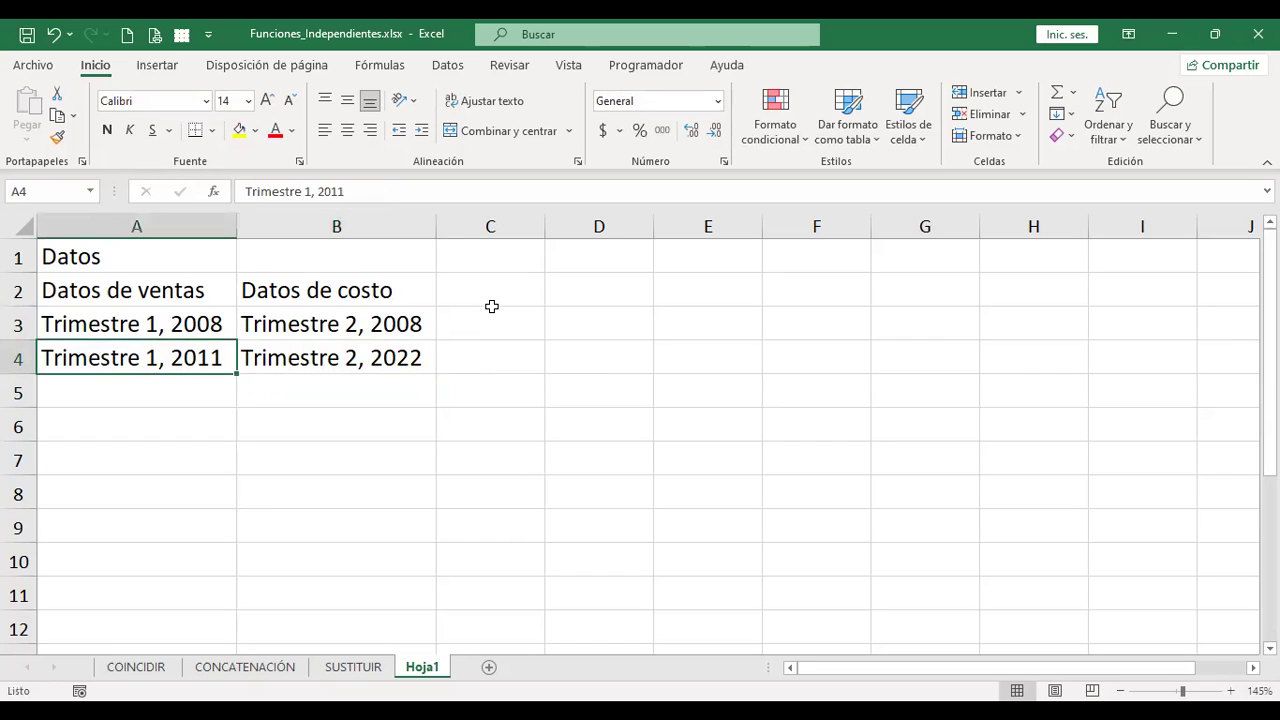
pyautogui.press('Right')
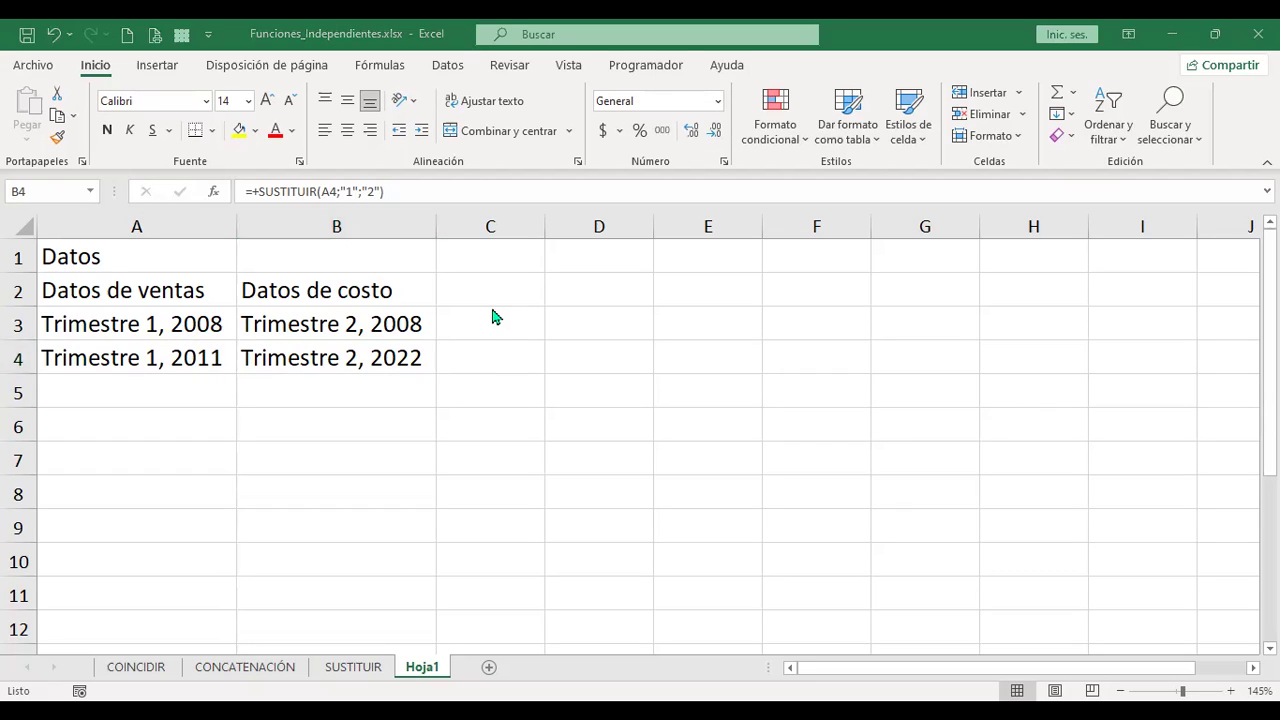
# Add repetition number 1 to B4's formula: =+SUSTITUIR(A4;"1";"2";1).
pyautogui.press('F2')
pyautogui.press('Left')
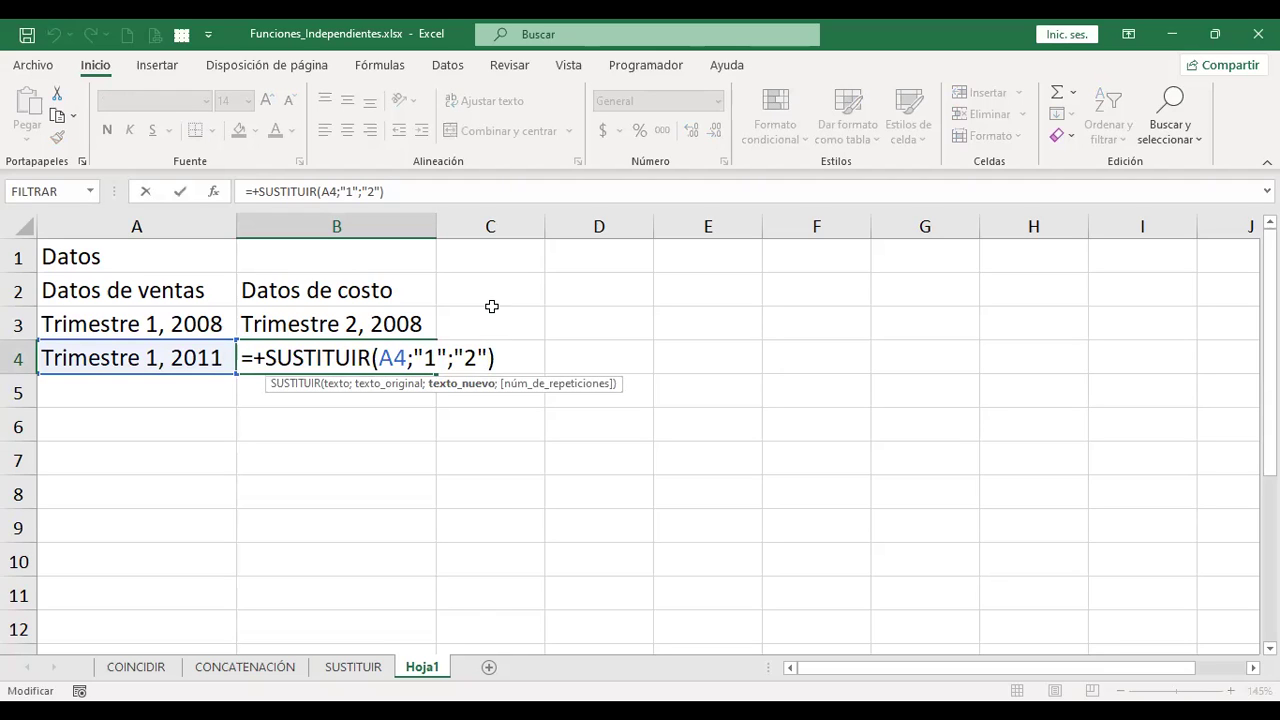
pyautogui.write(';')
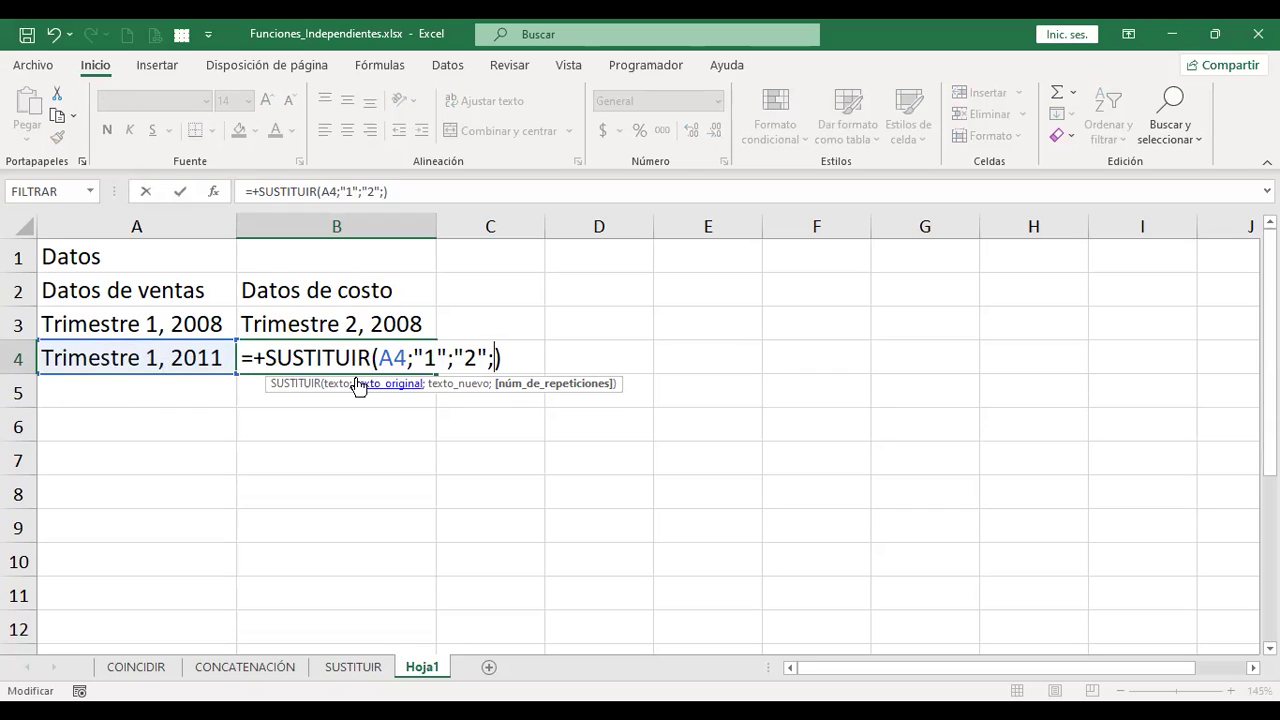
pyautogui.write('1')
pyautogui.hotkey('ctrl', 'Return')
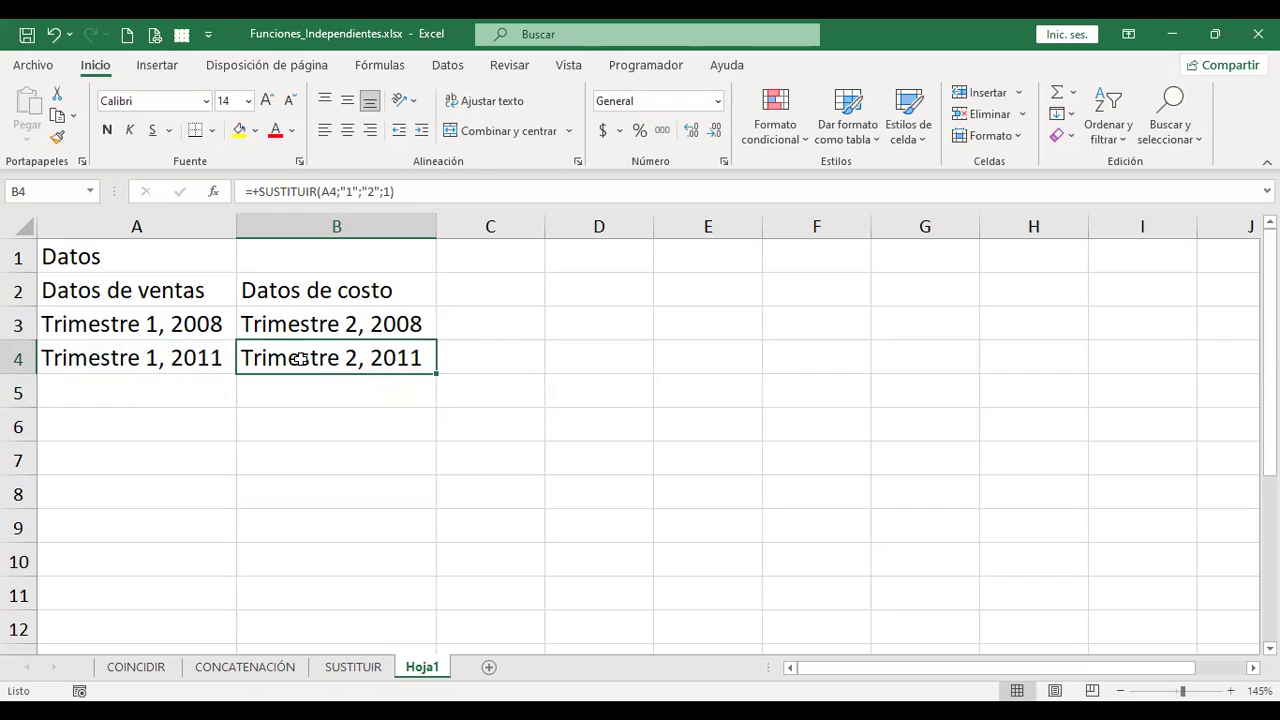
# Change B4's repetition-number argument from 1 to 2.
pyautogui.press('F2')
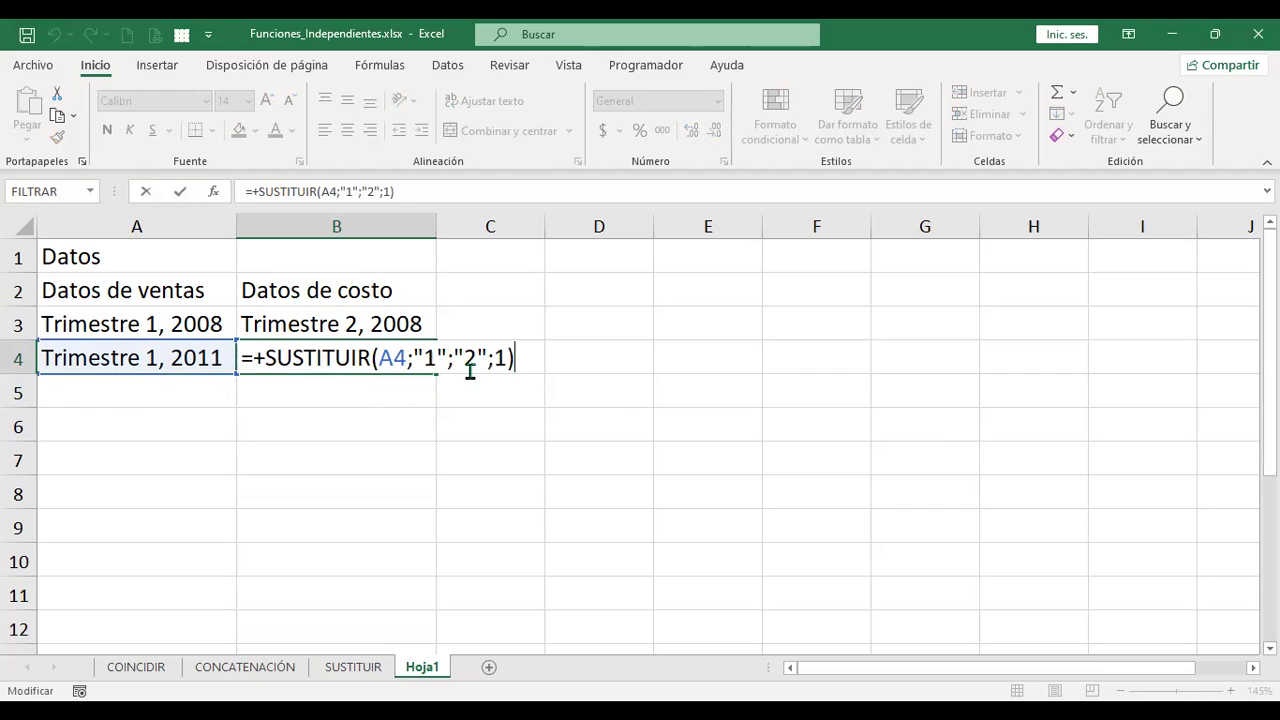
pyautogui.click(496, 357)
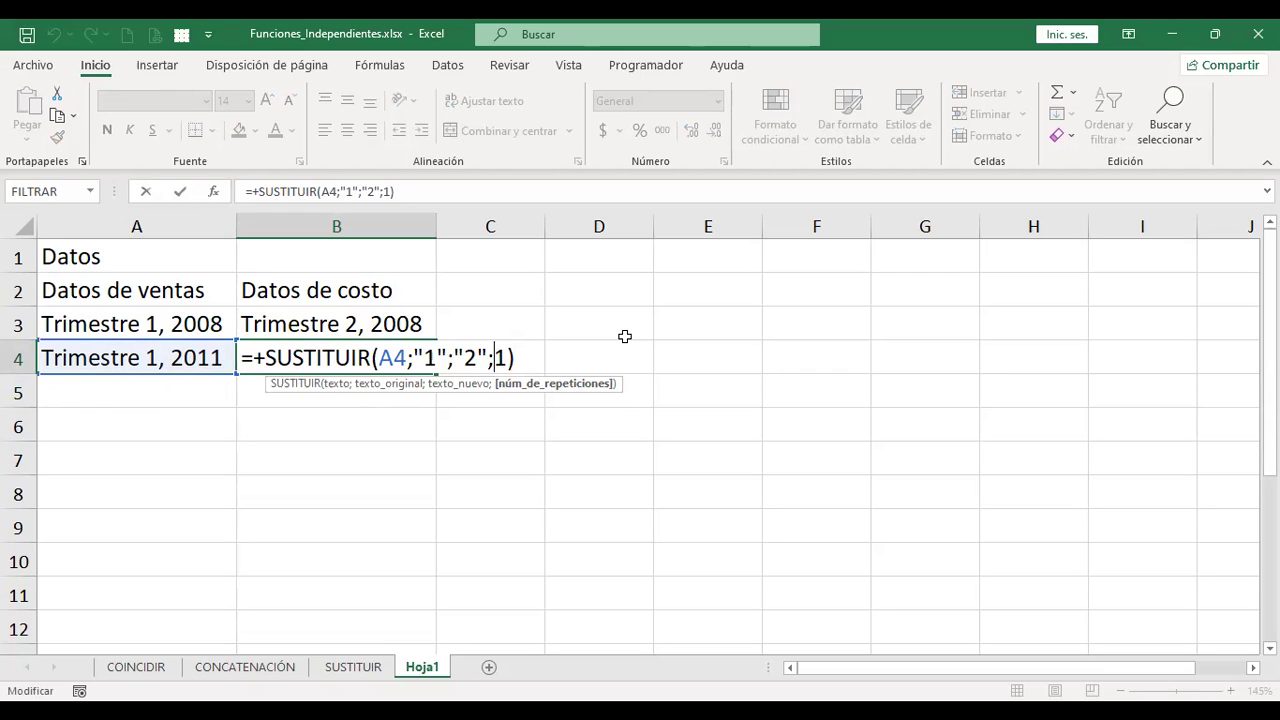
pyautogui.hotkey('shift', 'Right')
pyautogui.write('2')
# Confirm repetition number 2, then change it to 3 so B4 reads Trimestre 1, 2012.
pyautogui.hotkey('ctrl', 'Return')
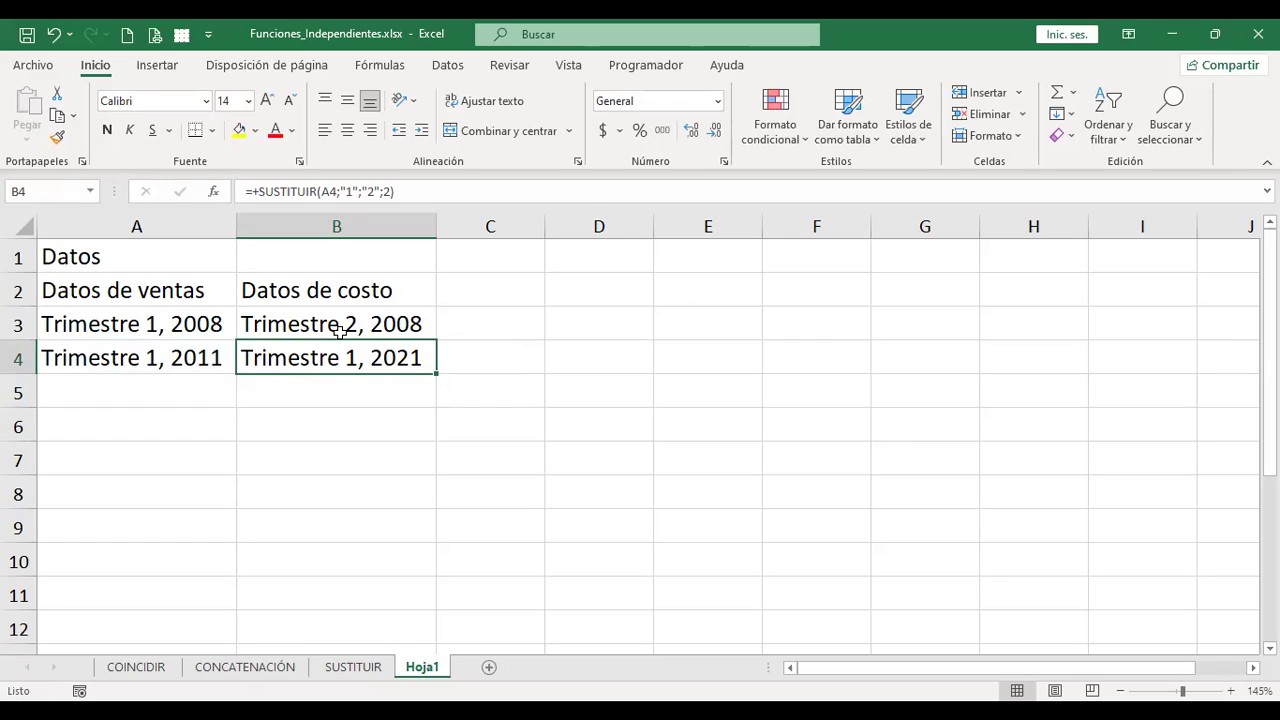
pyautogui.press('F2')
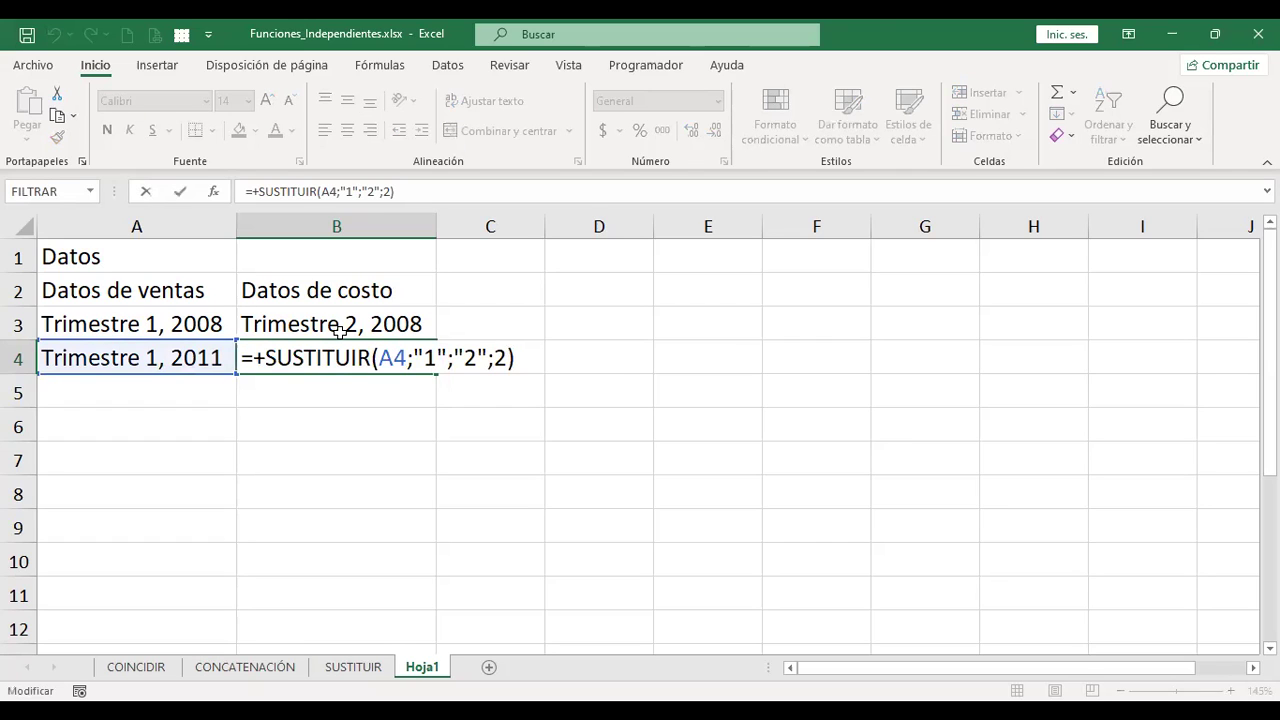
pyautogui.press('Left')
pyautogui.press('BackSpace')
pyautogui.write('3')
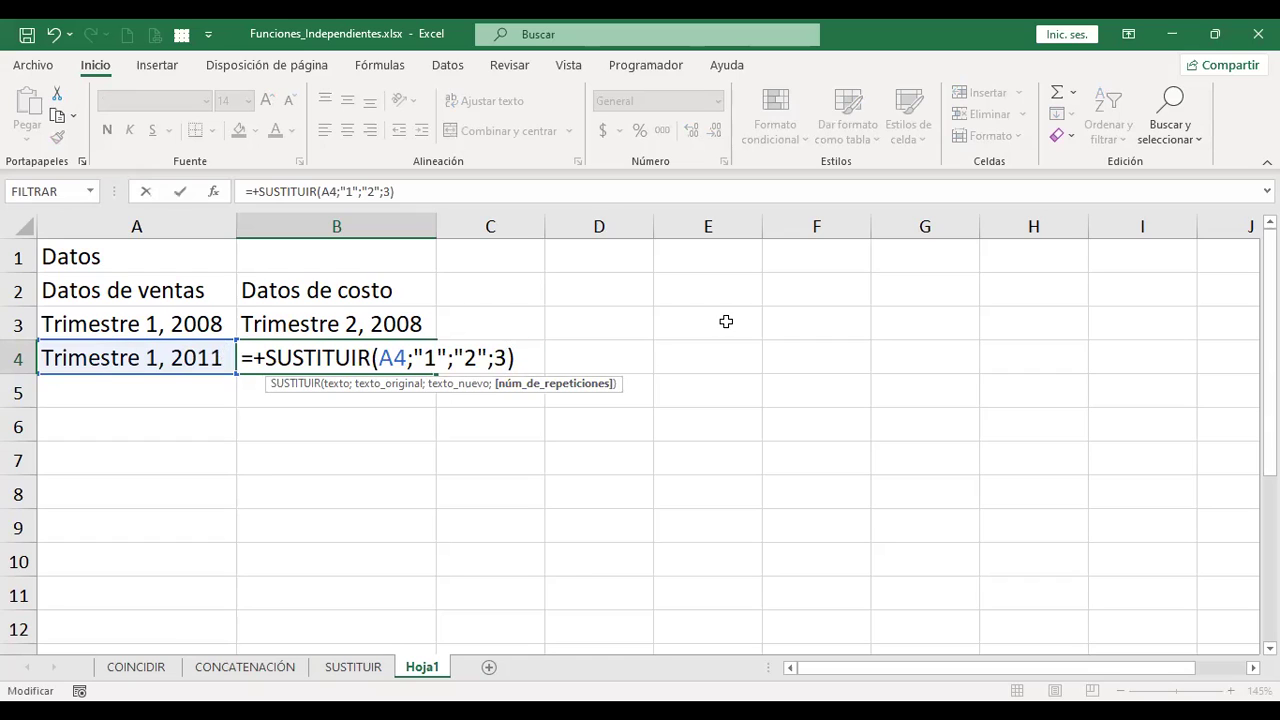
pyautogui.hotkey('ctrl', 'Return')
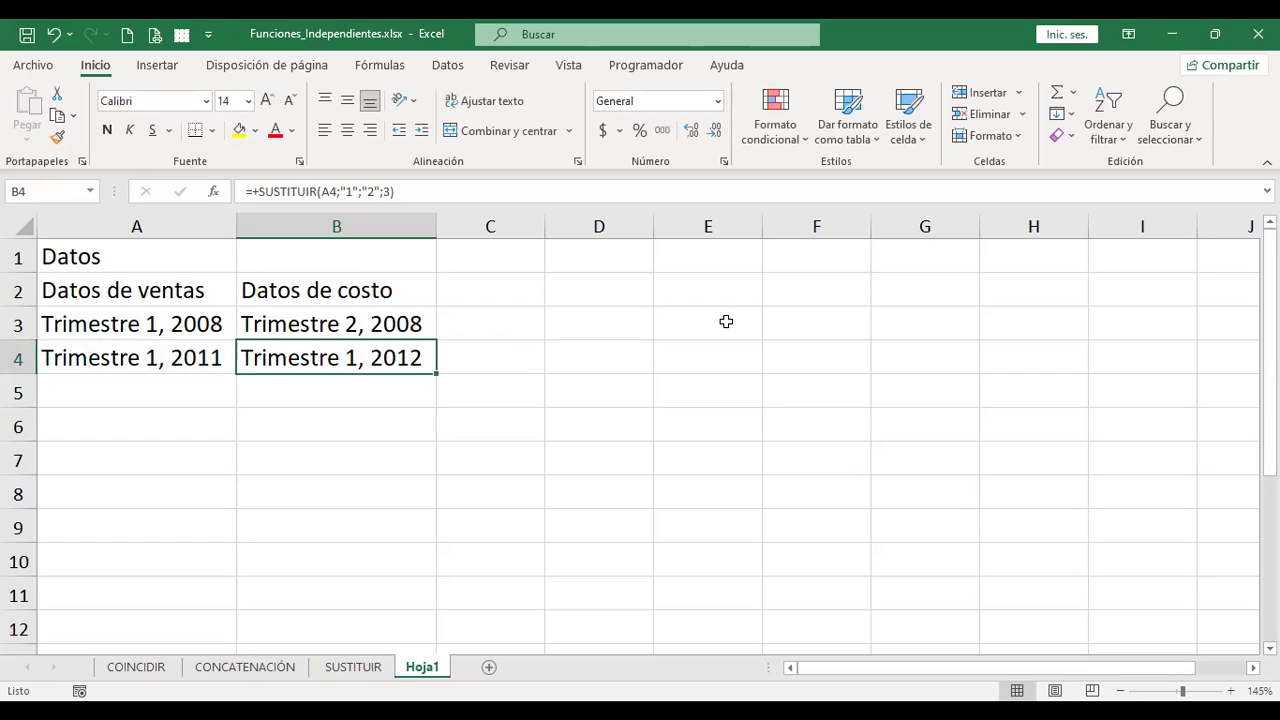